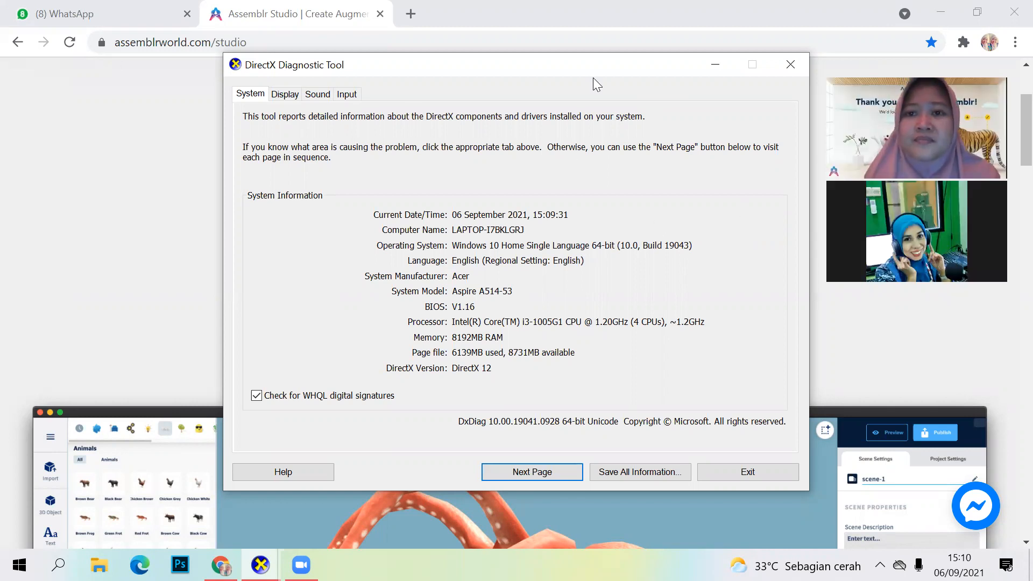
Step: Minimize the DirectX Diagnostic Tool window and raise the system volume
left_click(710, 66)
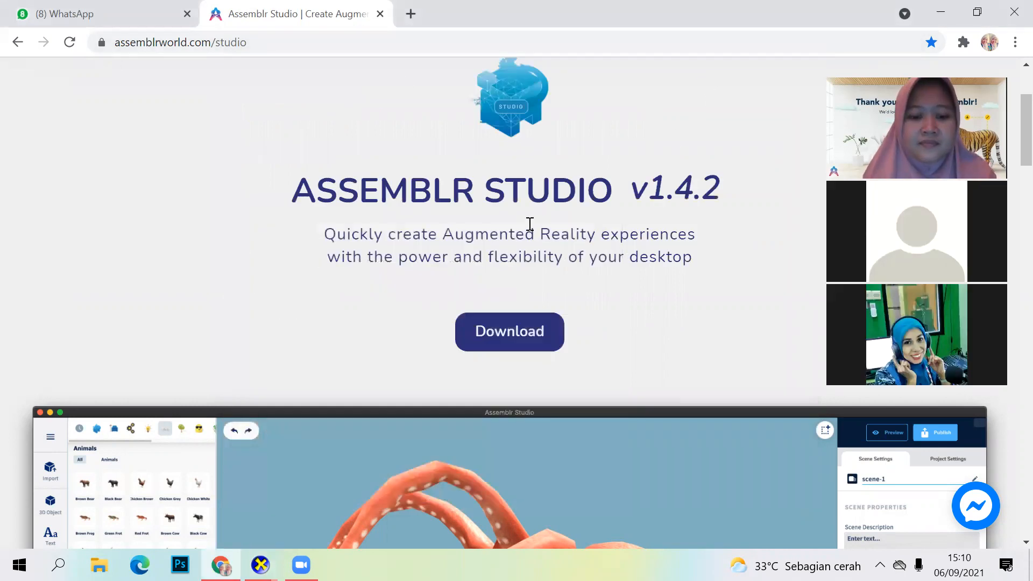
key("XF86AudioRaiseVolume")
key("XF86AudioRaiseVolume")
key("XF86AudioRaiseVolume")
key("XF86AudioRaiseVolume")
key("XF86AudioRaiseVolume")
key("XF86AudioRaiseVolume")
key("XF86AudioRaiseVolume")
key("XF86AudioRaiseVolume")
key("XF86AudioRaiseVolume")
key("XF86AudioRaiseVolume")
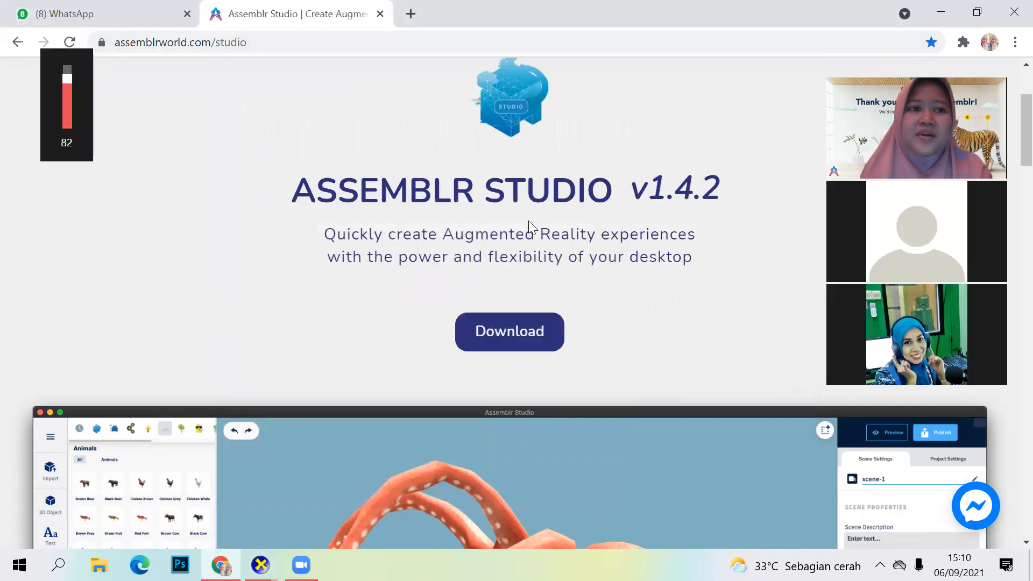
key("XF86AudioRaiseVolume")
key("XF86AudioRaiseVolume")
key("XF86AudioRaiseVolume")
key("XF86AudioRaiseVolume")
key("XF86AudioRaiseVolume")
key("XF86AudioRaiseVolume")
key("XF86AudioRaiseVolume")
key("XF86AudioRaiseVolume")
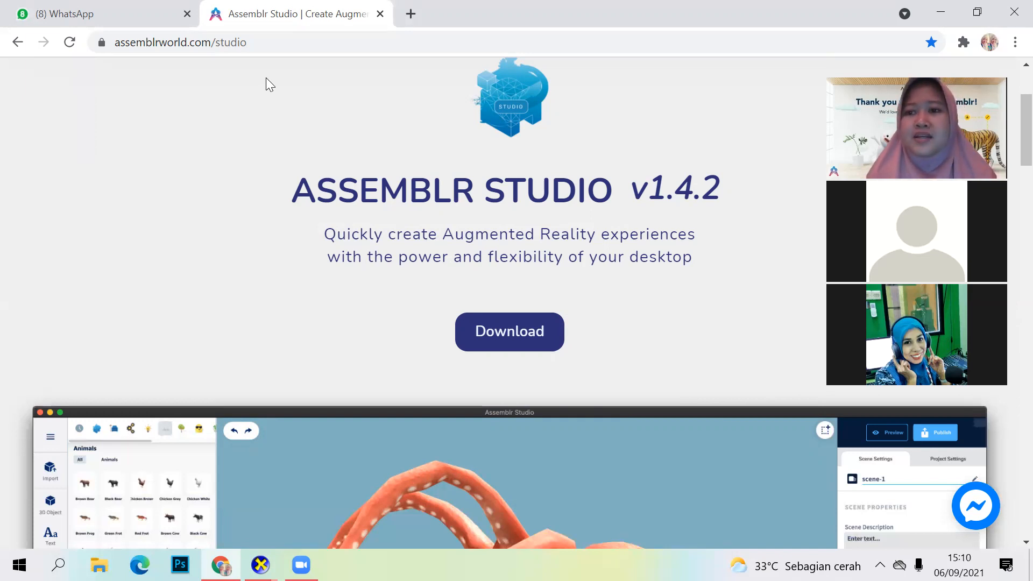
Step: Copy the web address of the Assemblr Studio page
left_click(253, 42)
right_click(250, 45)
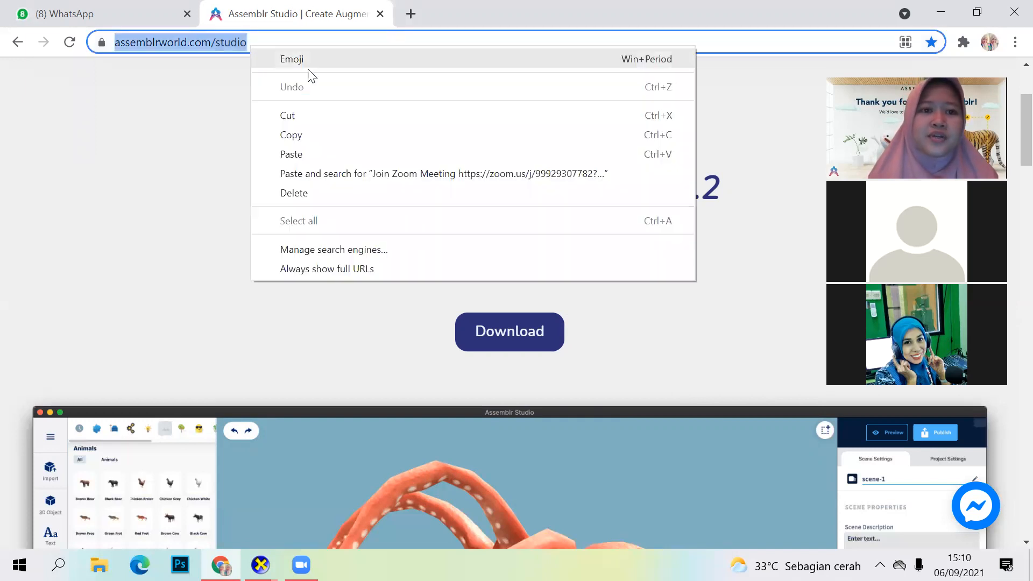
left_click(319, 134)
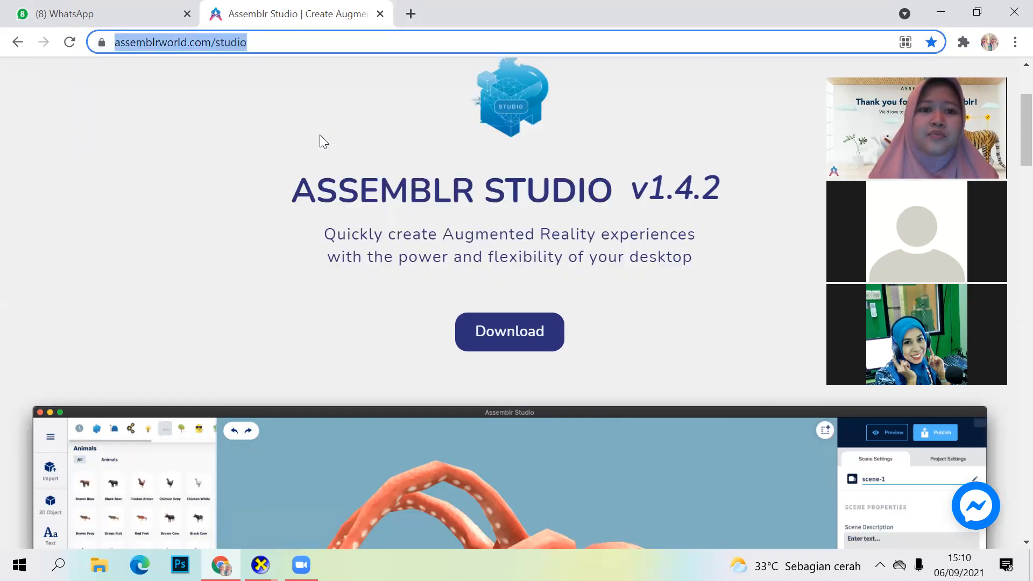
left_click(499, 26)
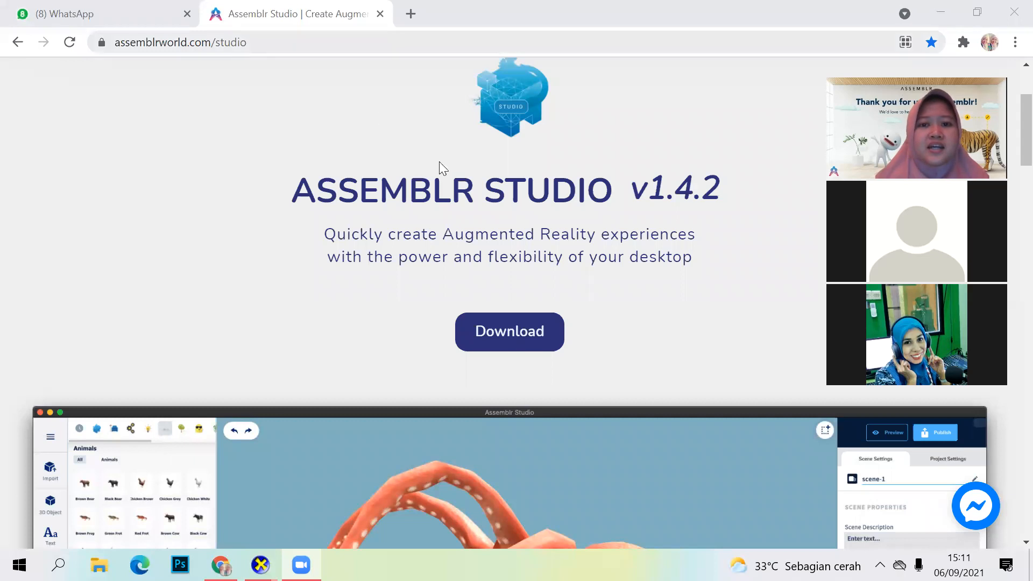
Step: Open the Assemblr Studio download page listing the version updates
scroll(476, 236, "up", 1)
scroll(476, 235, "up", 2)
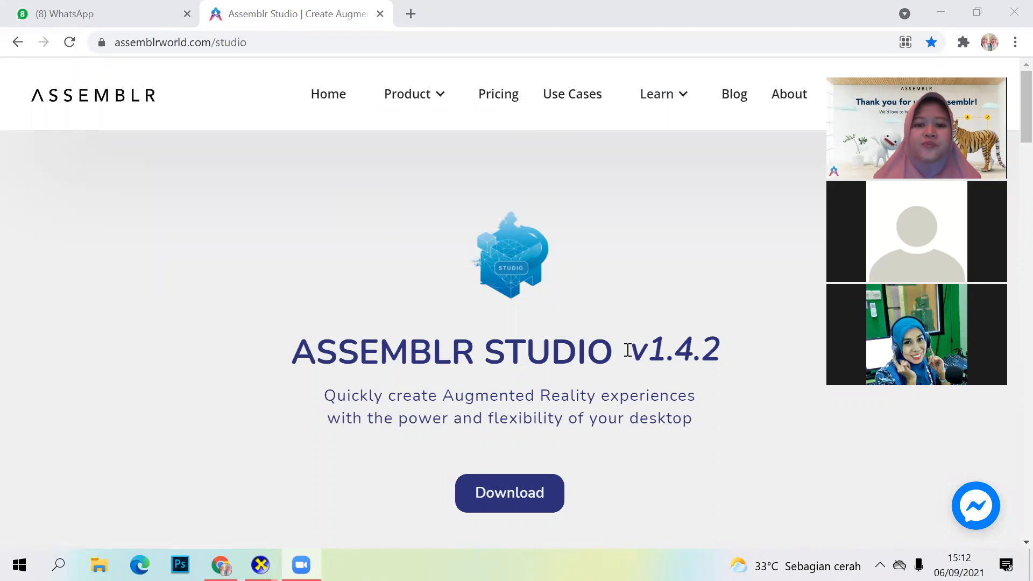
scroll(659, 290, "down", 1)
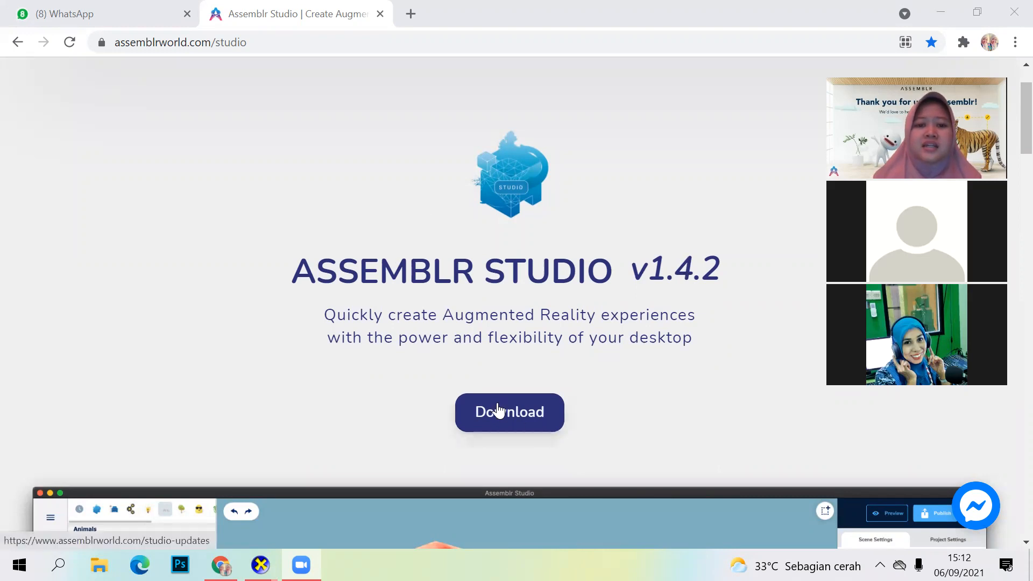
scroll(511, 414, "down", 1)
left_click(500, 337)
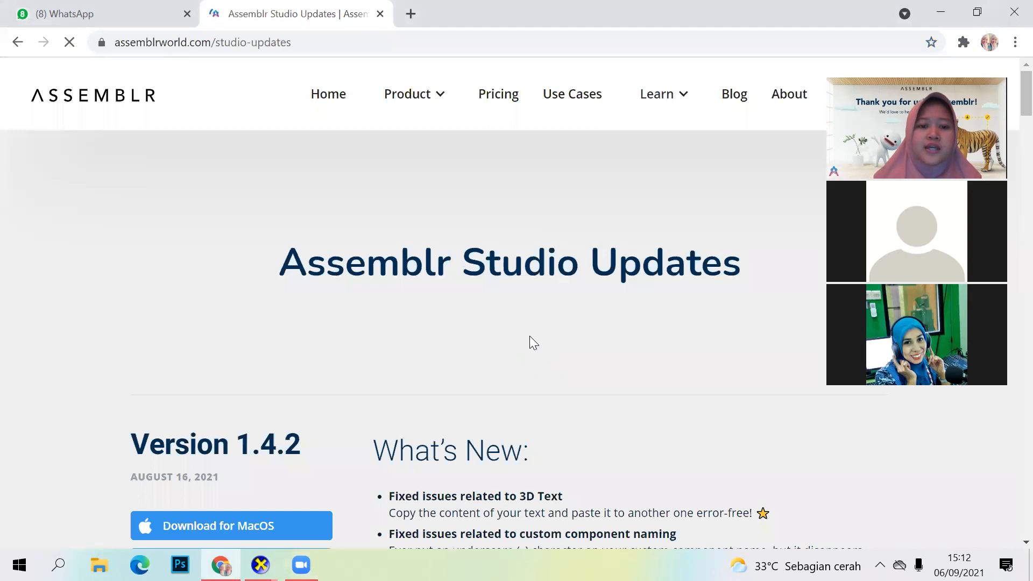
Step: Download the Windows 64 Bit installer of Assemblr Studio version 1.4.2
scroll(526, 331, "down", 3)
scroll(528, 328, "down", 1)
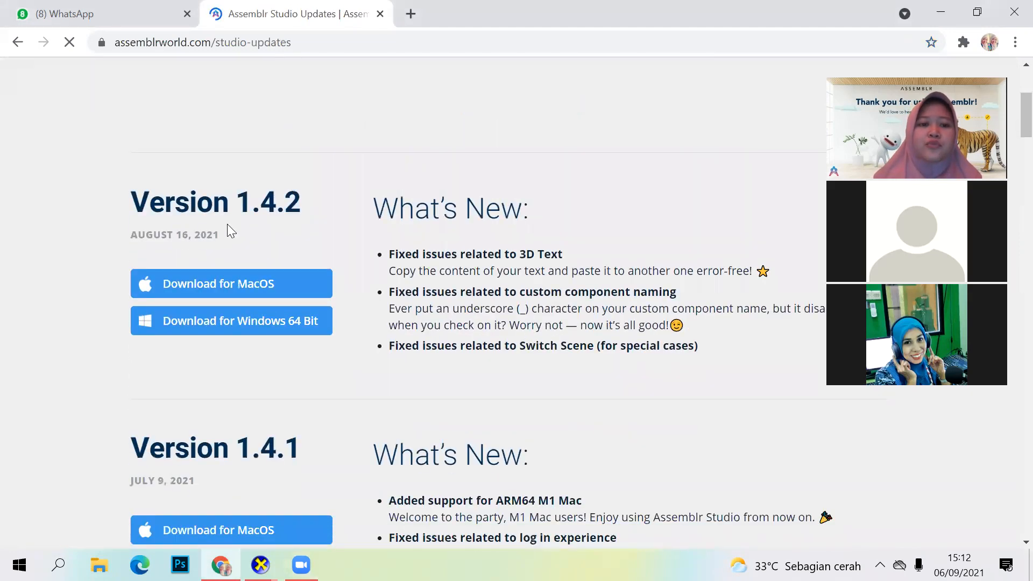
scroll(310, 263, "down", 3)
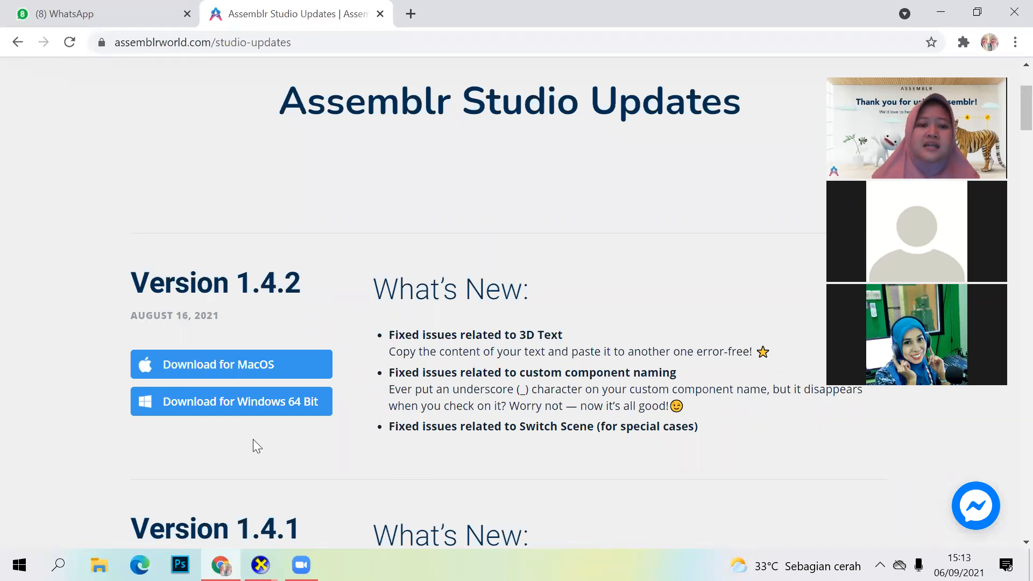
left_click(237, 407)
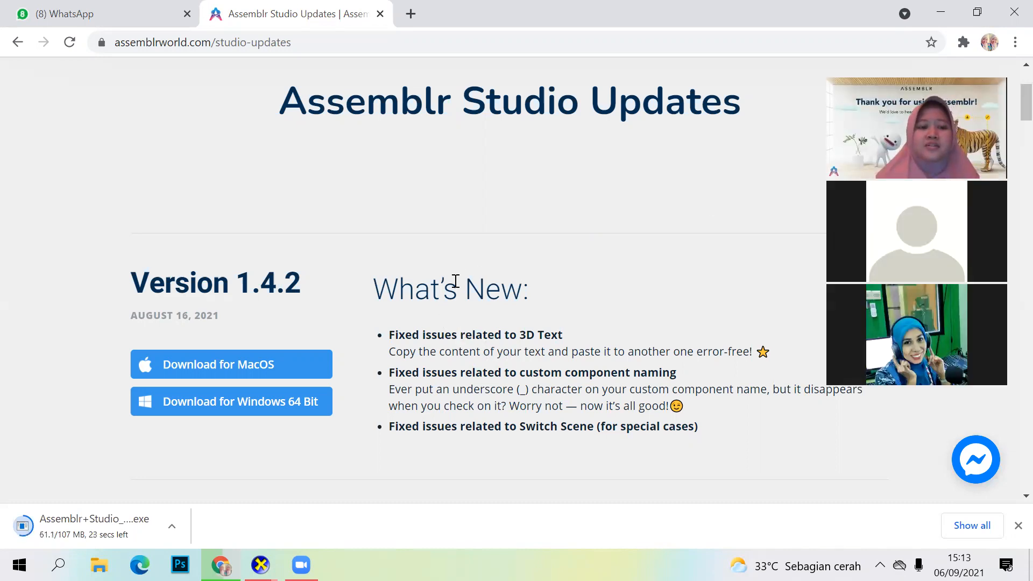
key("XF86MonBrightnessDown")
key("XF86MonBrightnessDown")
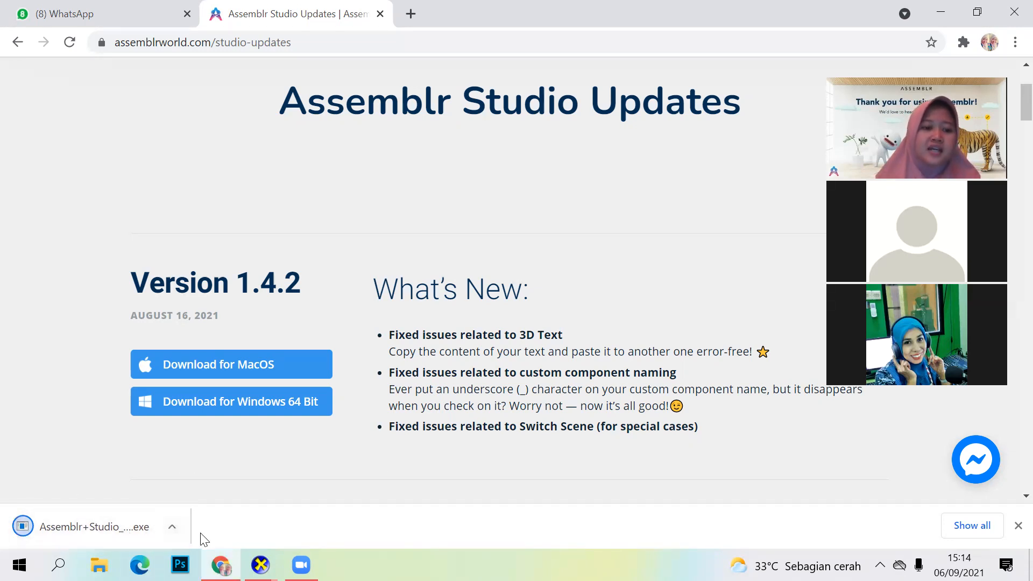
Step: Open the downloaded Assemblr Studio installer and dismiss the SmartScreen dialog without running it
left_click(97, 528)
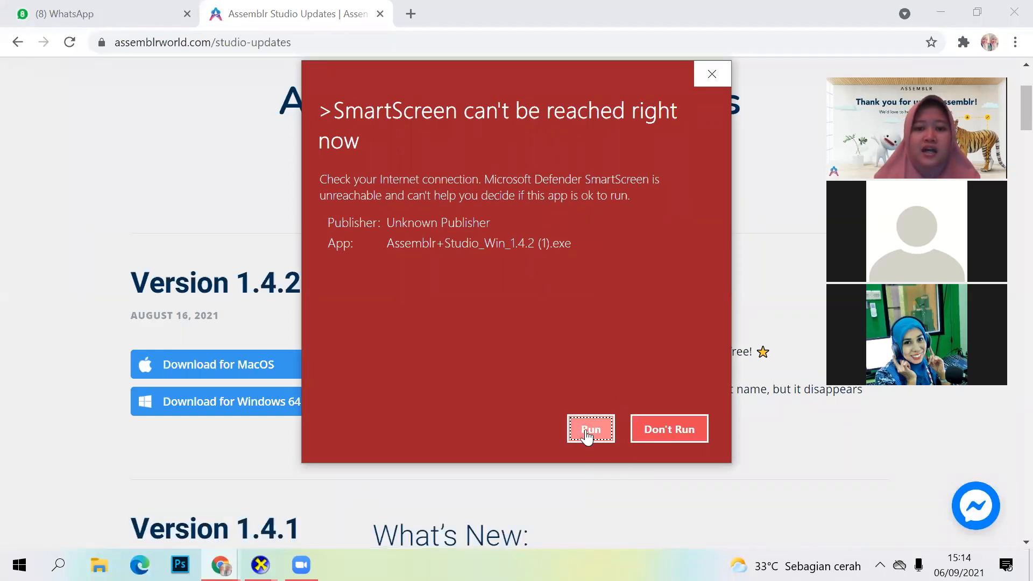
left_click(710, 75)
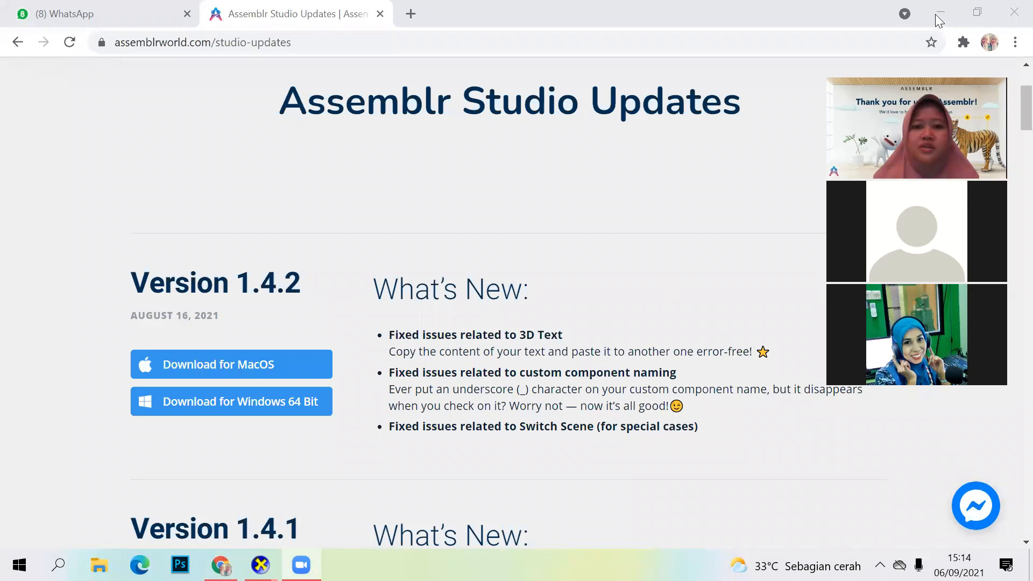
Step: Minimize the browser, launch the installed Assemblr Studio from the desktop and maximize its window
left_click(936, 15)
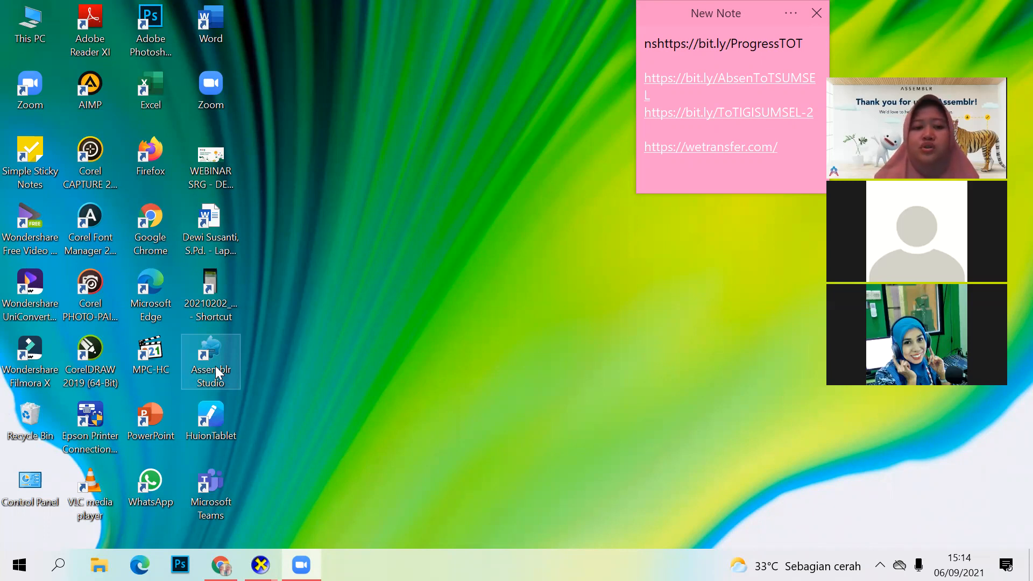
key("Down")
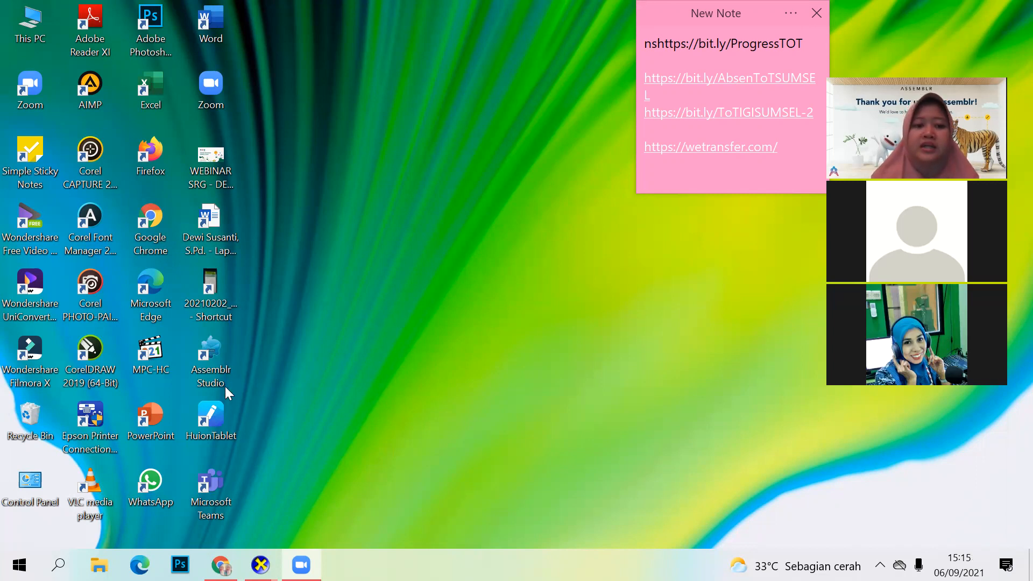
double_click(218, 371)
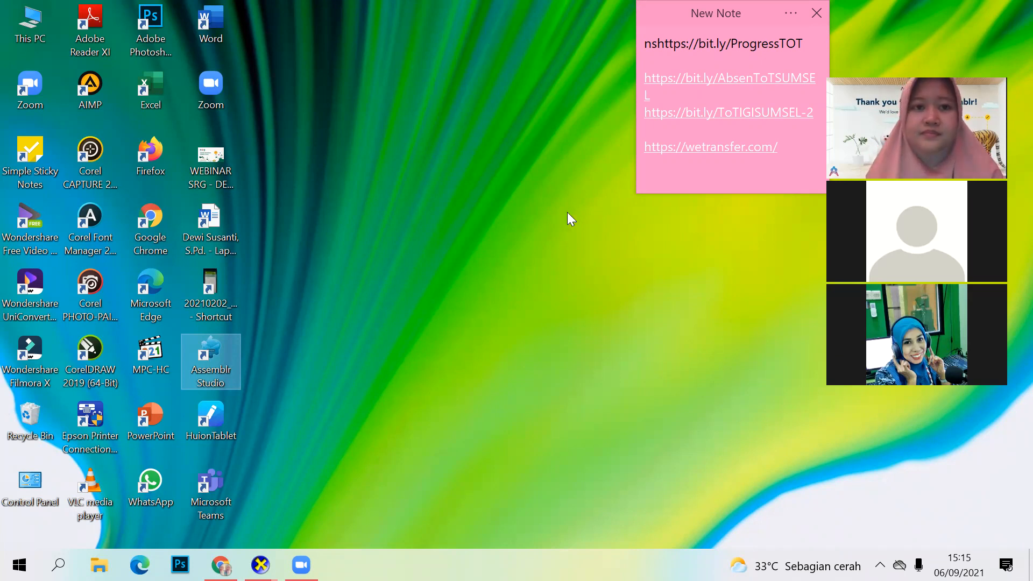
key("Return")
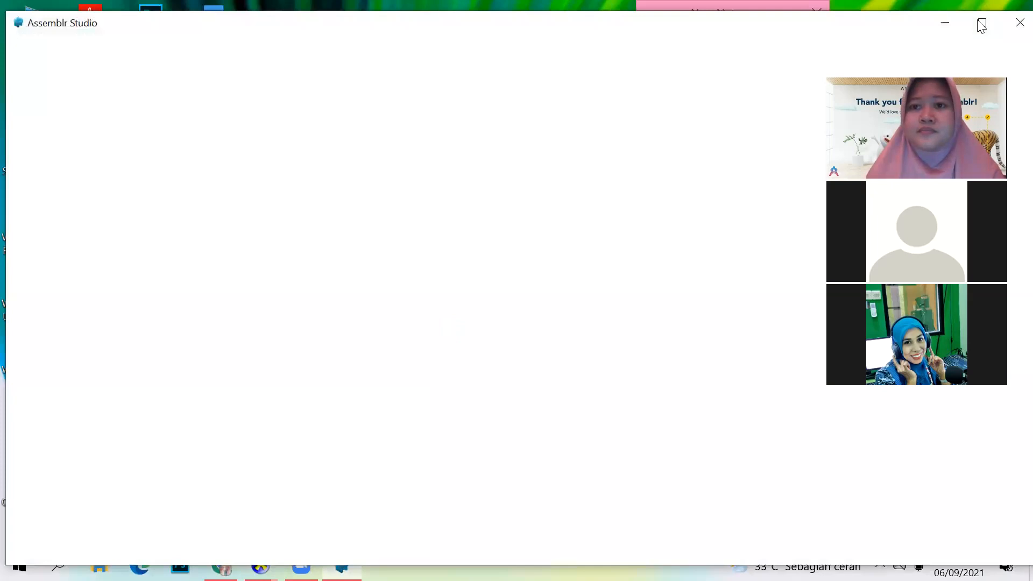
left_click(981, 24)
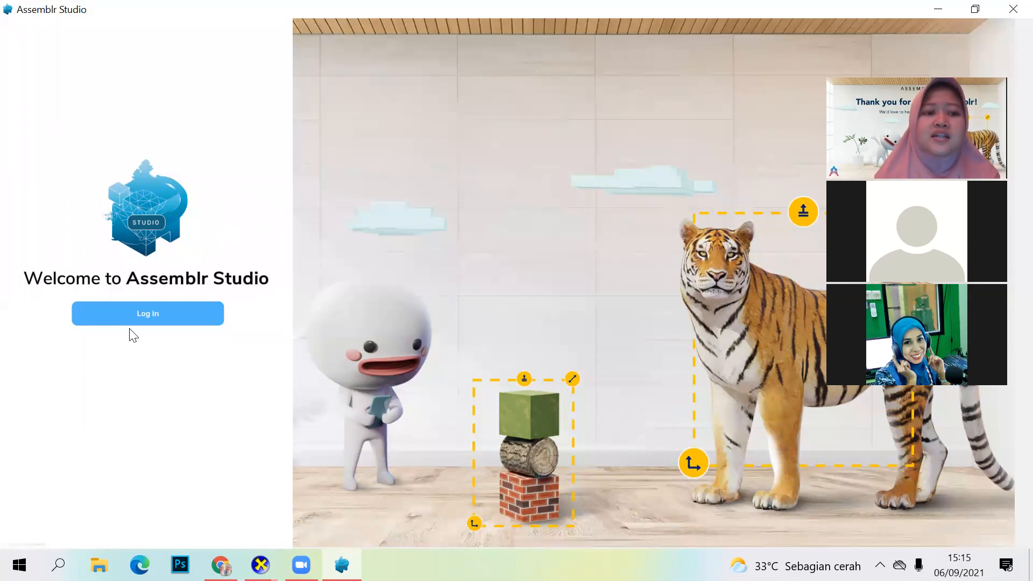
Step: Log in to Assemblr Studio by entering the account username and password
left_click(146, 318)
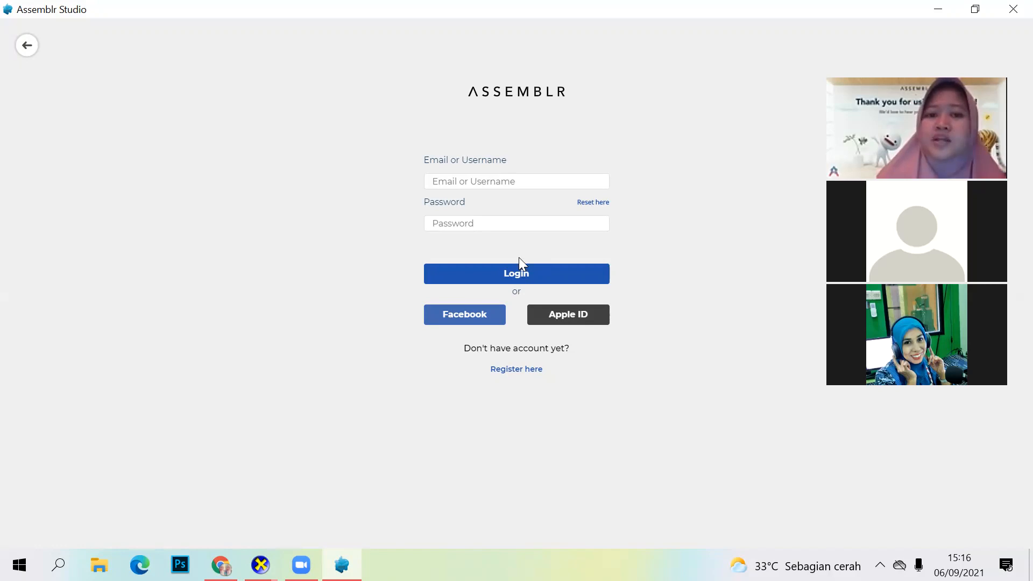
left_click(475, 183)
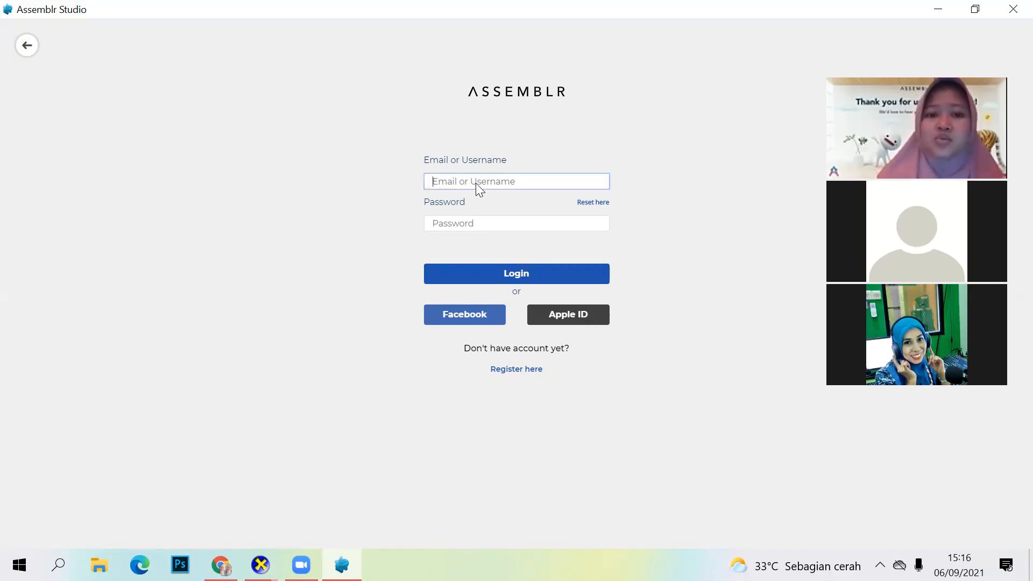
type("dewibio")
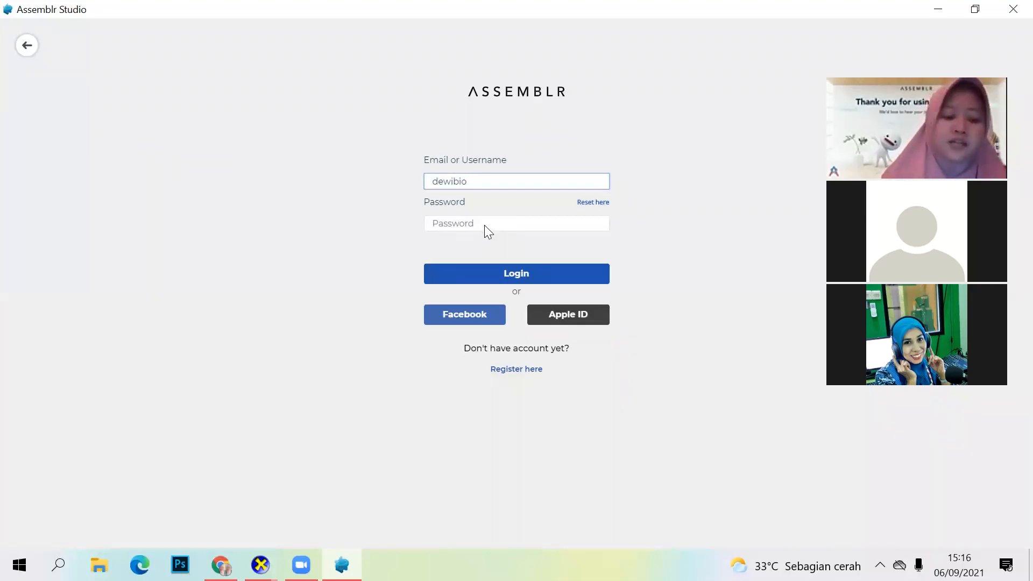
left_click(484, 225)
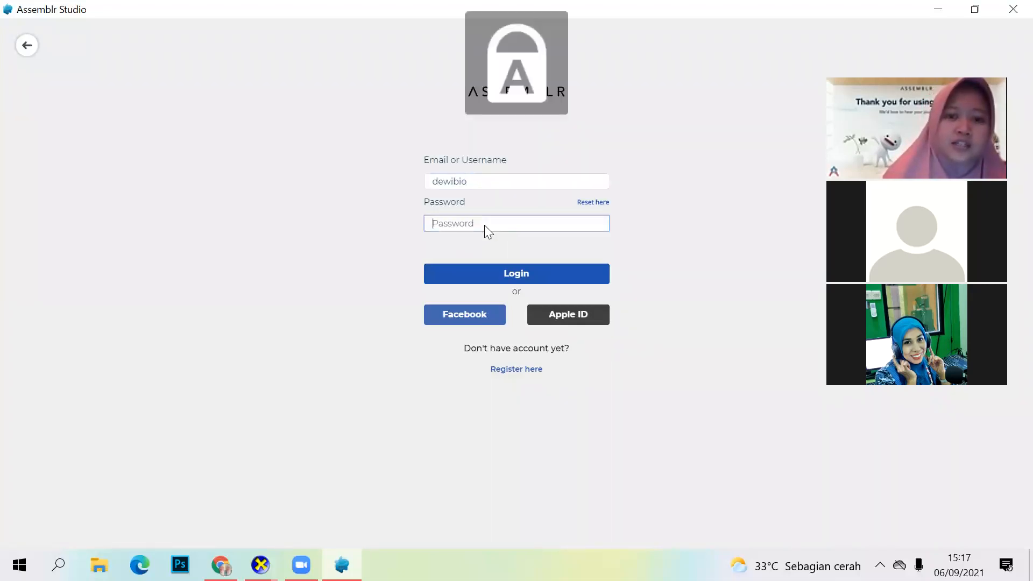
type("••")
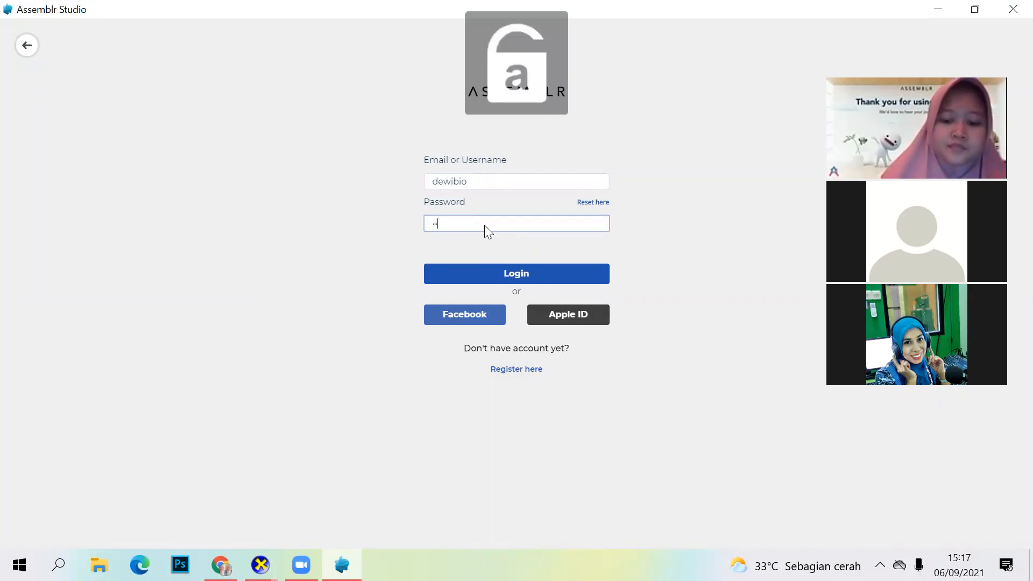
type("••••••")
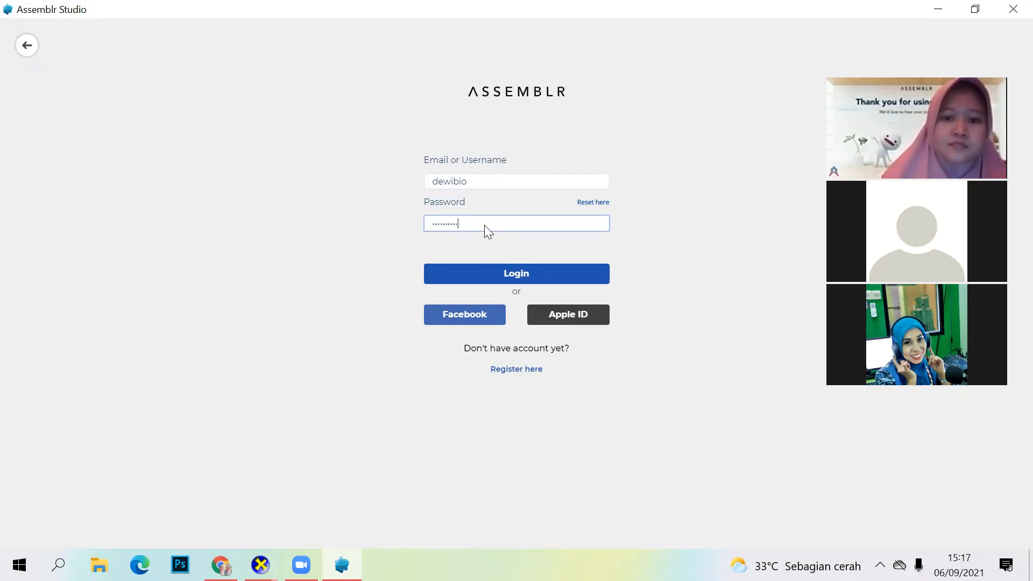
left_click(531, 274)
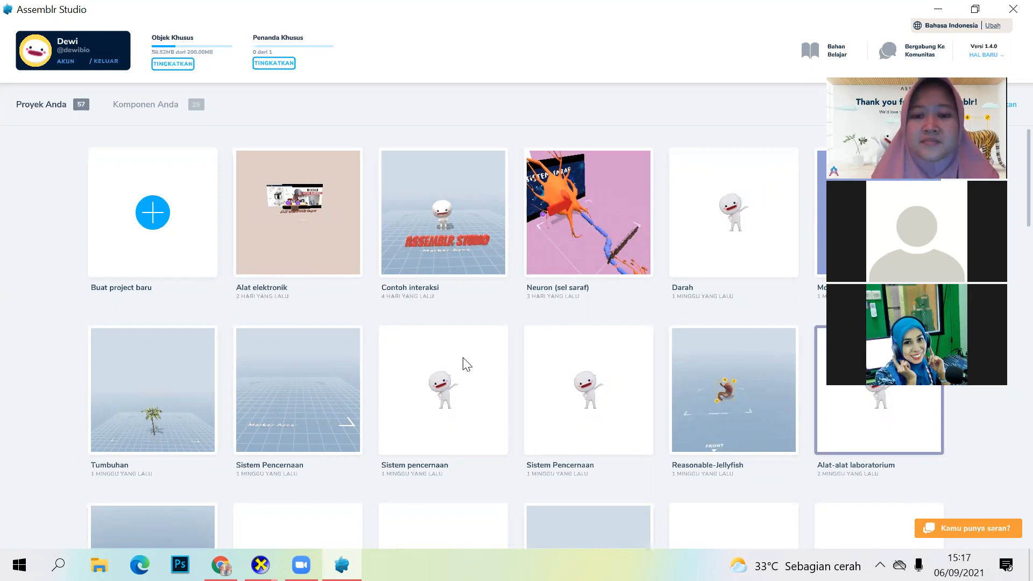
mouse_move(501, 344)
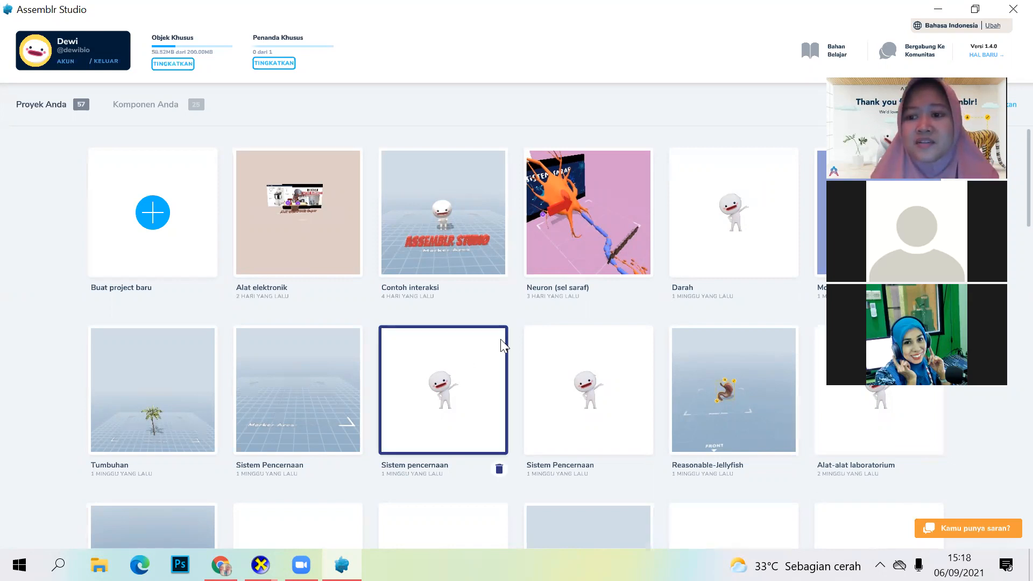
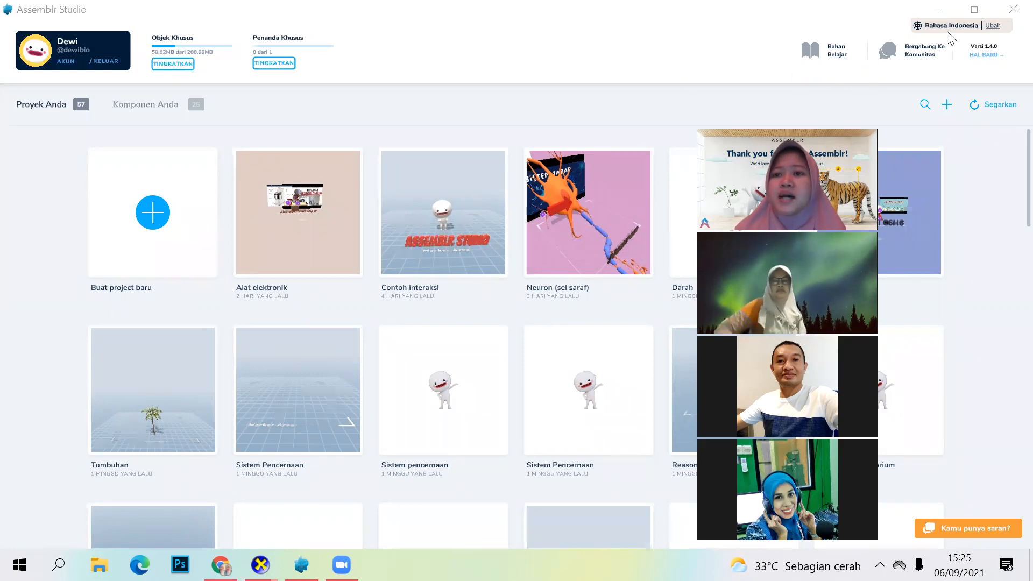
Step: Open the interface language choices and select Bahasa Indonesia
left_click(991, 27)
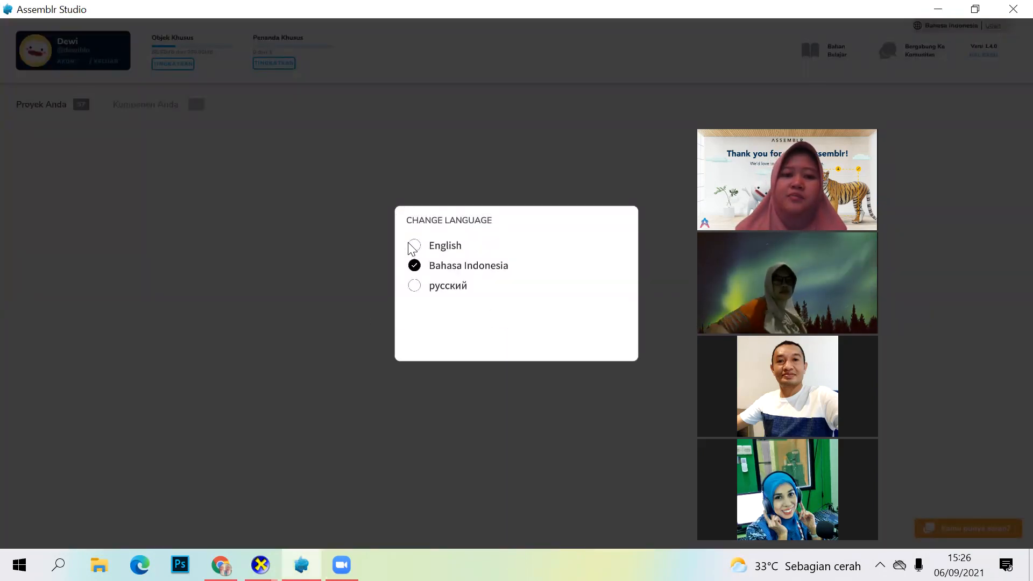
left_click(552, 199)
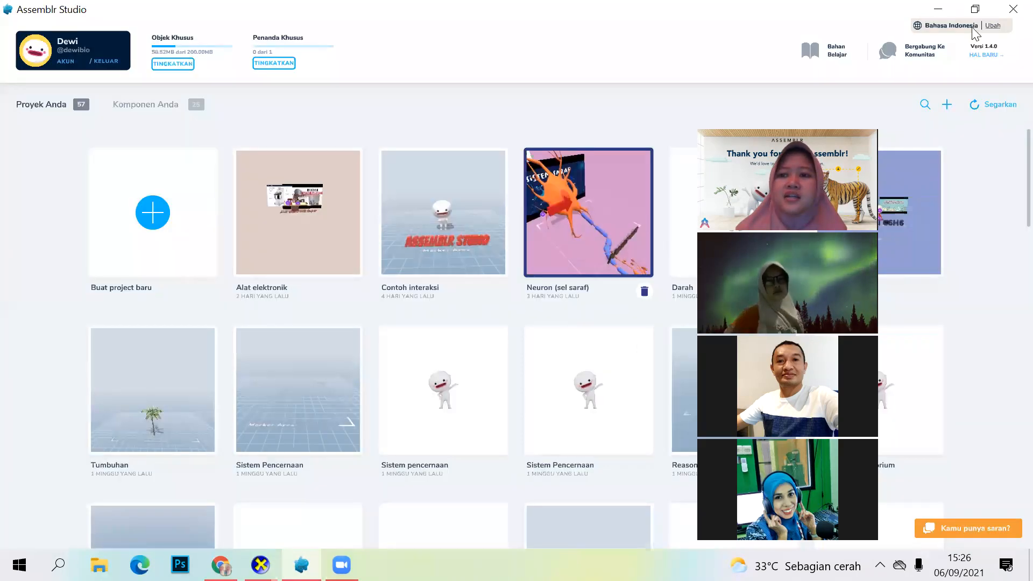
left_click(989, 26)
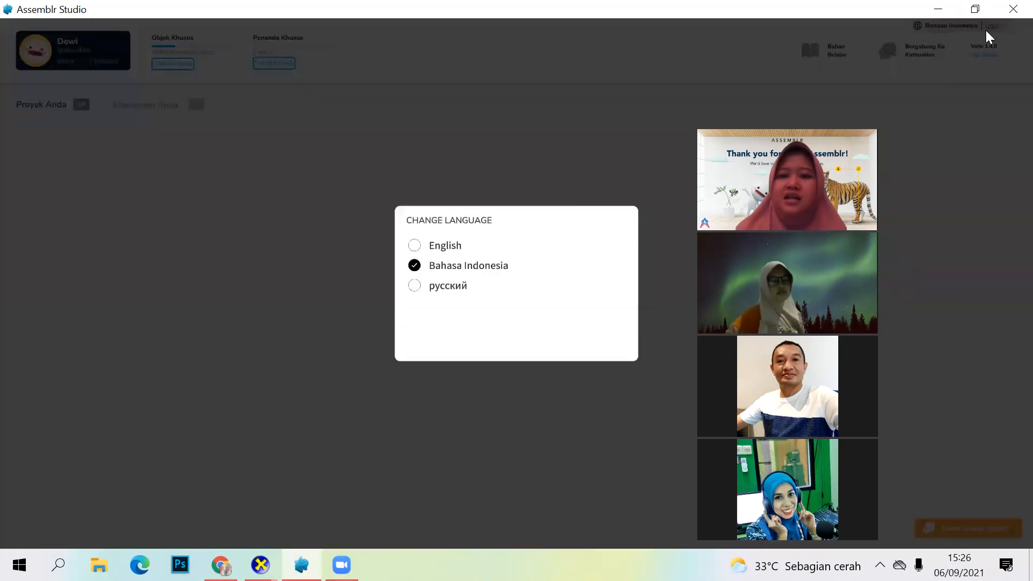
left_click(414, 265)
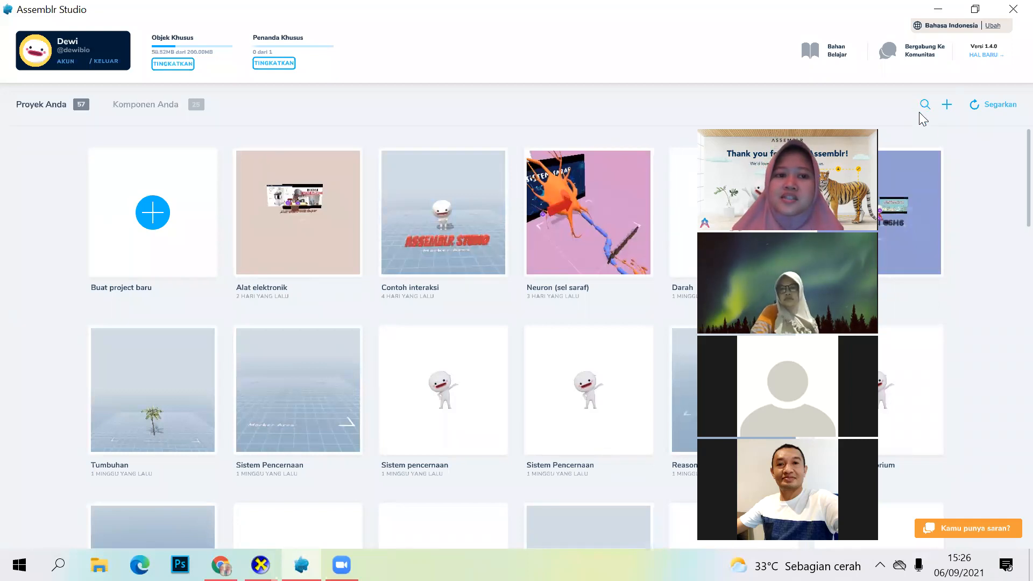
Step: Look through the thumbnails of the existing projects down to the older ones and return to the start of the list
left_click(604, 257)
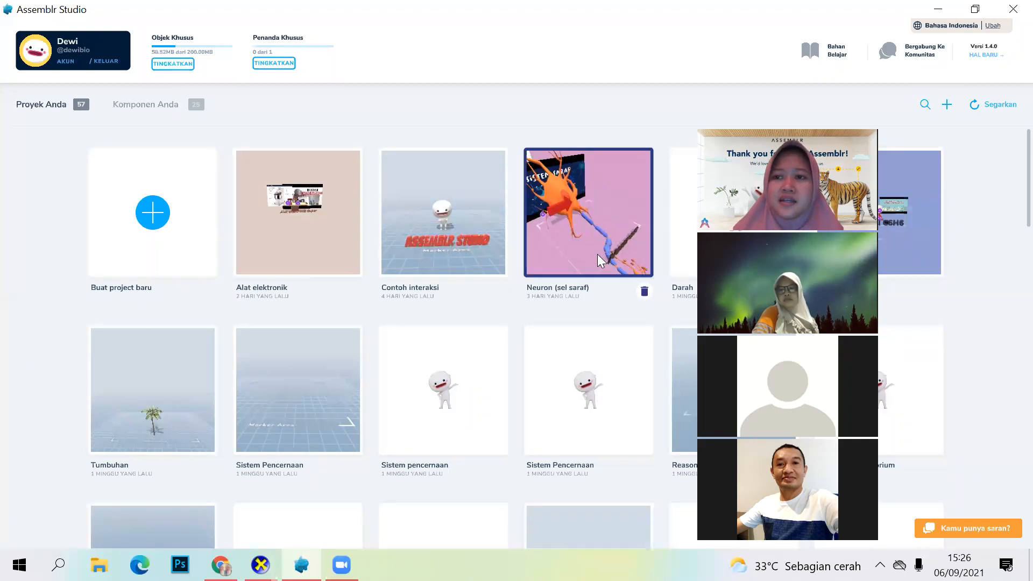
left_click(964, 114)
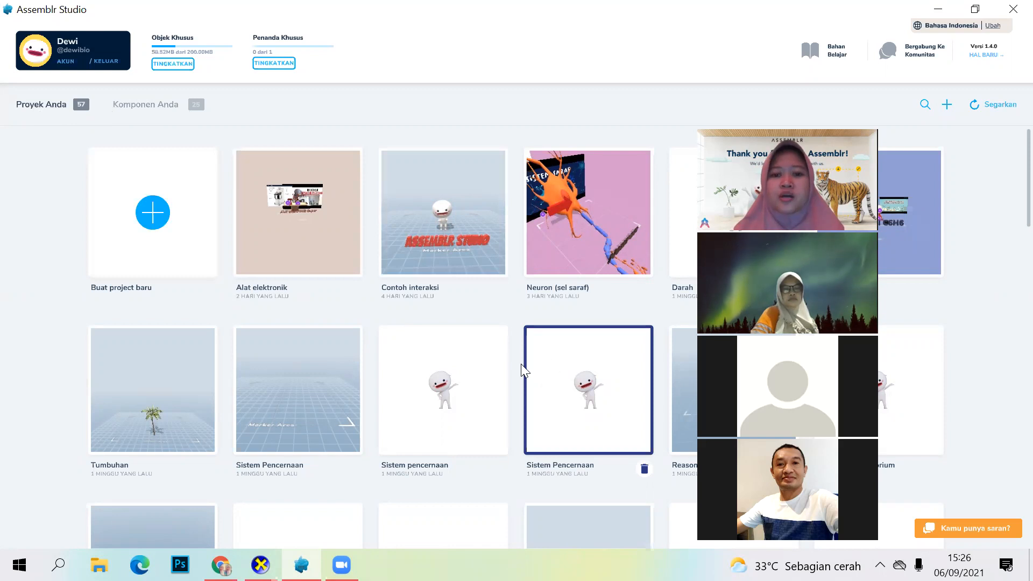
scroll(516, 344, "down", 1)
scroll(511, 329, "down", 5)
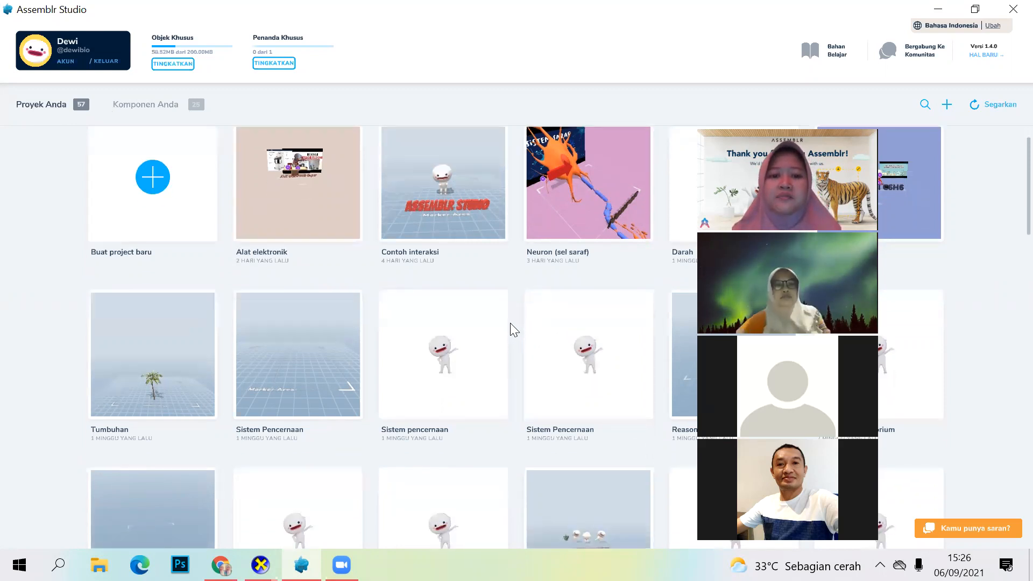
scroll(424, 331, "down", 5)
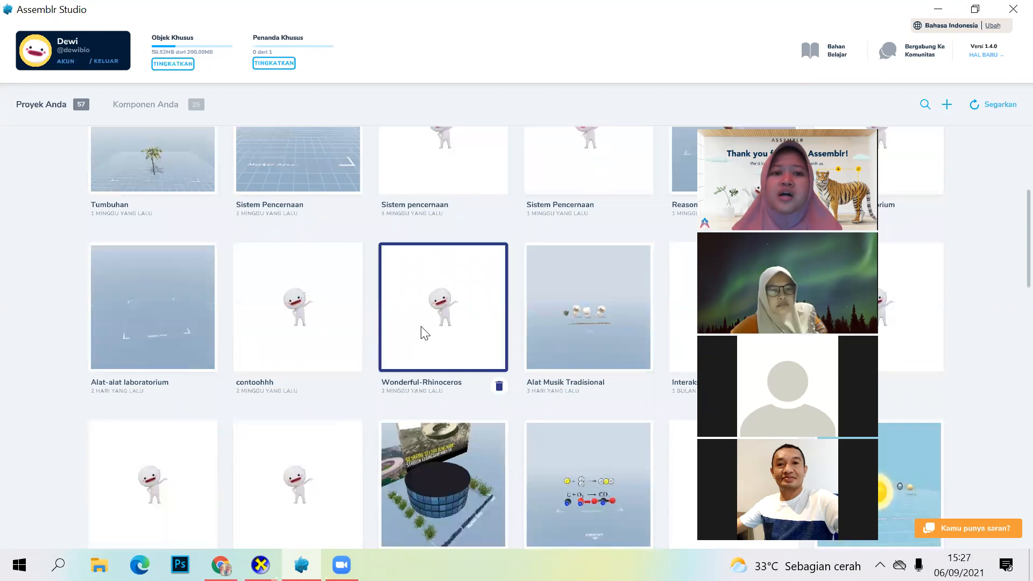
scroll(504, 327, "down", 2)
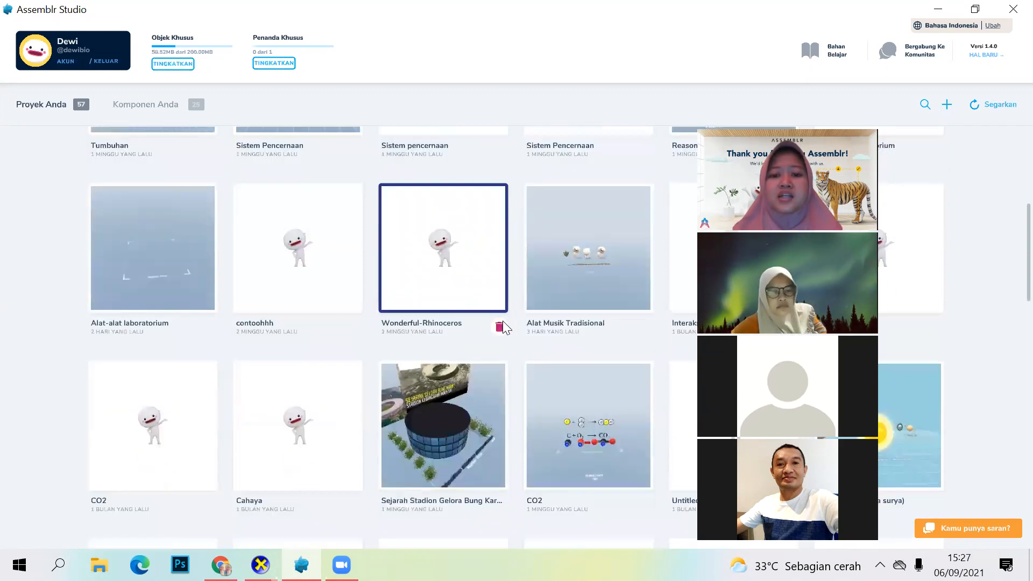
scroll(502, 325, "down", 2)
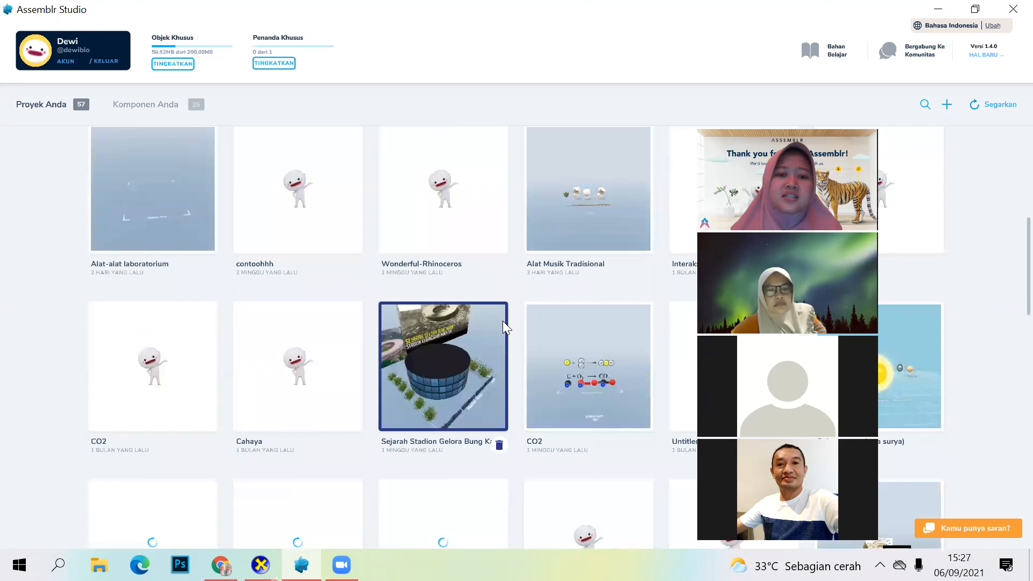
scroll(503, 321, "down", 2)
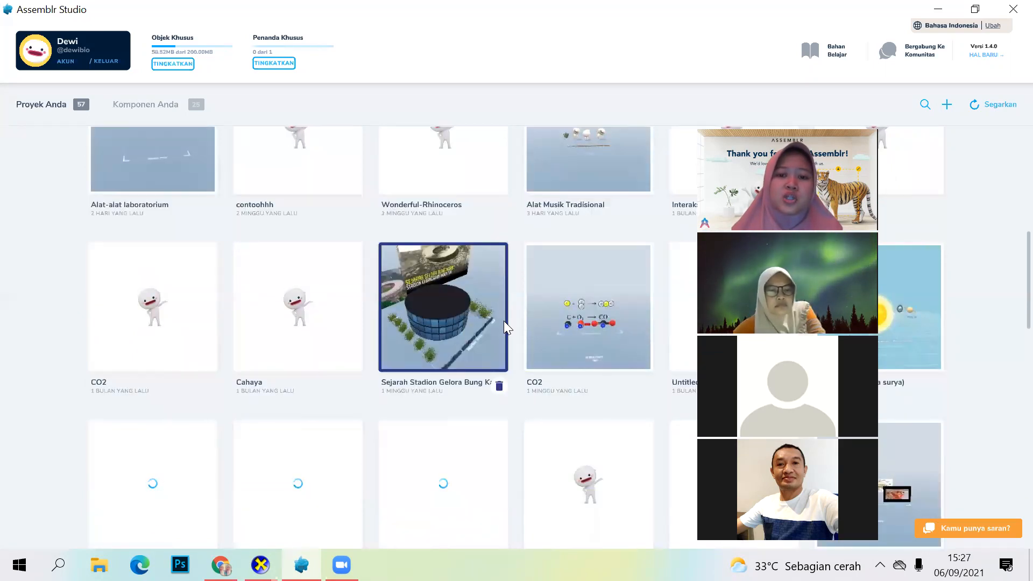
scroll(503, 320, "down", 4)
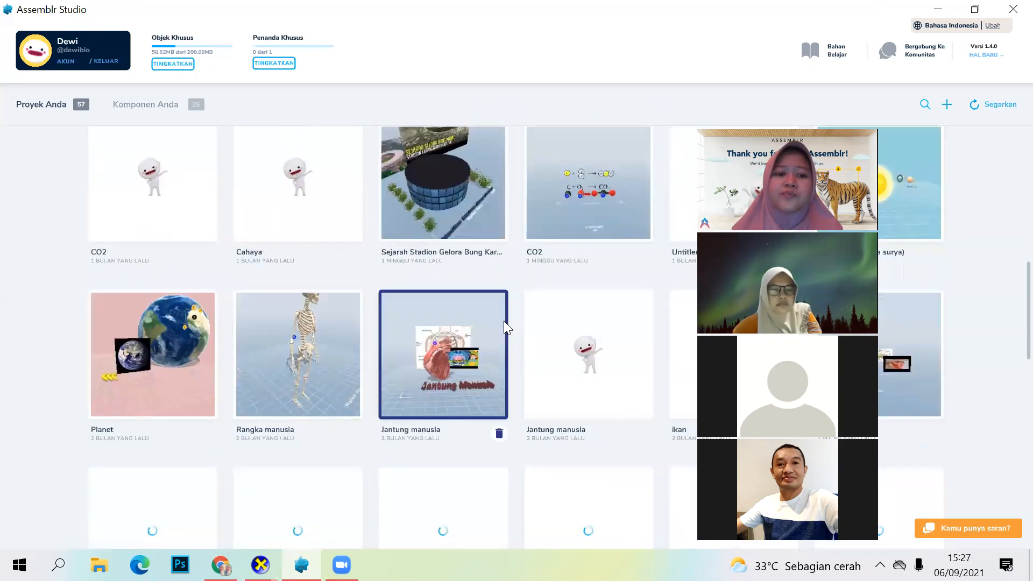
scroll(503, 320, "down", 8)
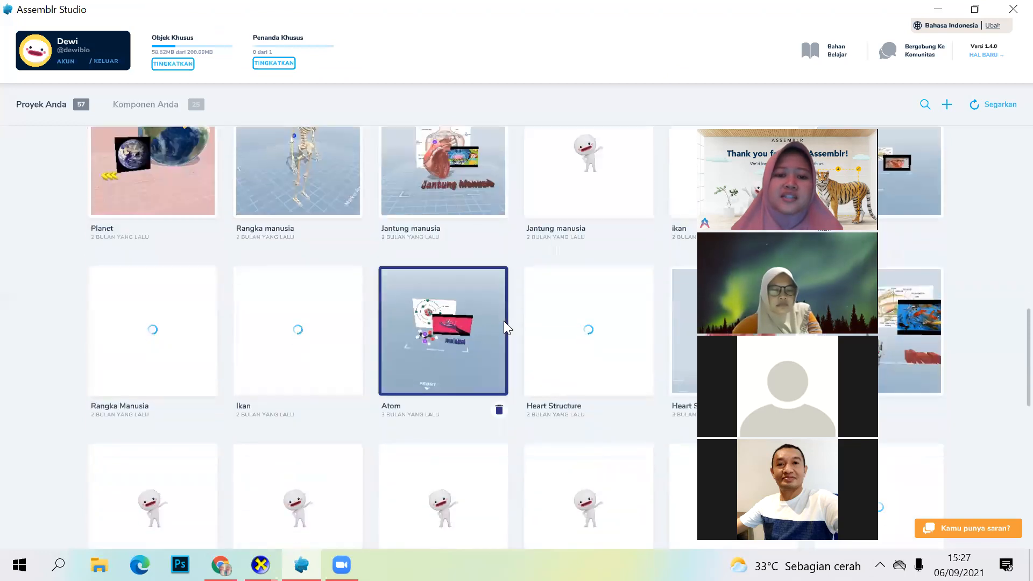
scroll(504, 321, "down", 2)
scroll(502, 314, "up", 7)
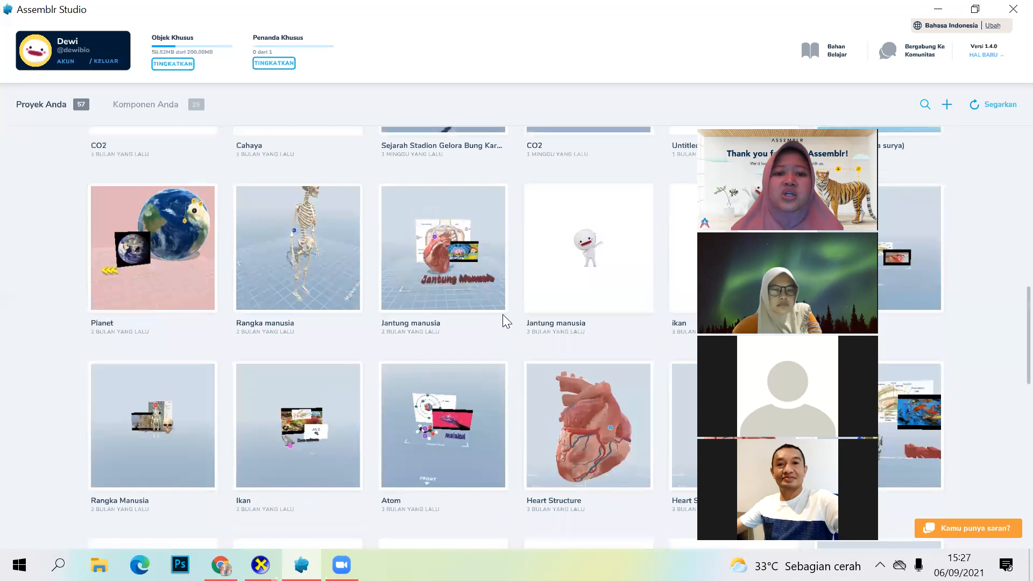
scroll(502, 314, "up", 5)
scroll(502, 314, "up", 8)
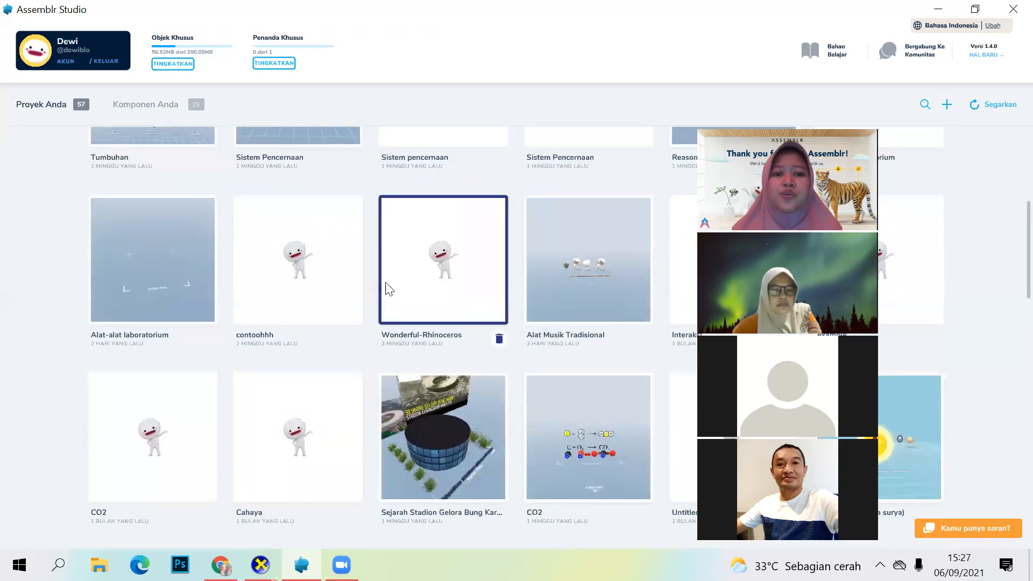
scroll(480, 273, "up", 4)
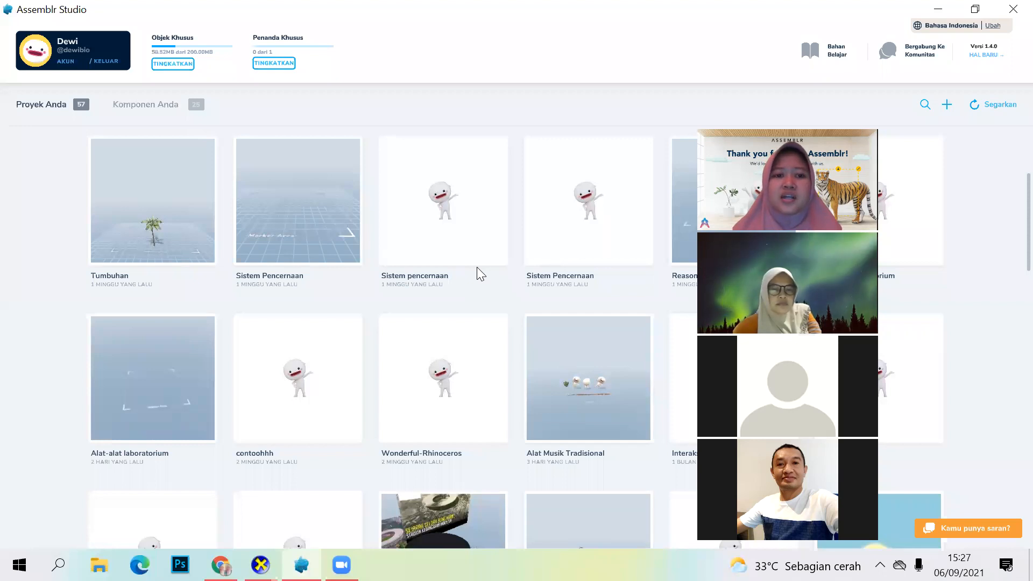
scroll(492, 301, "up", 2)
scroll(496, 290, "up", 4)
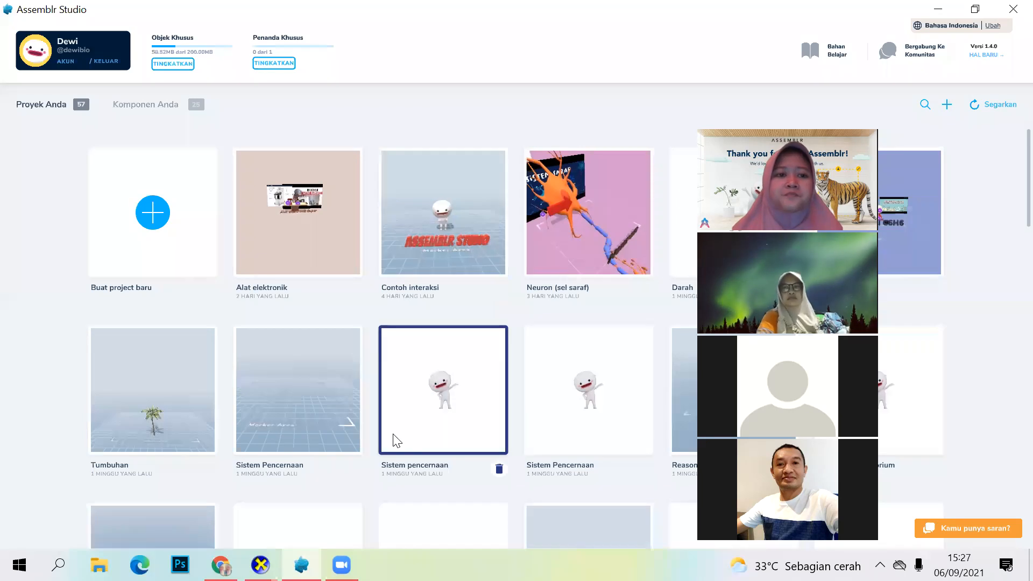
Step: Show the account's own components (Komponen Anda) and look through the whole collection of 3D objects
left_click(145, 104)
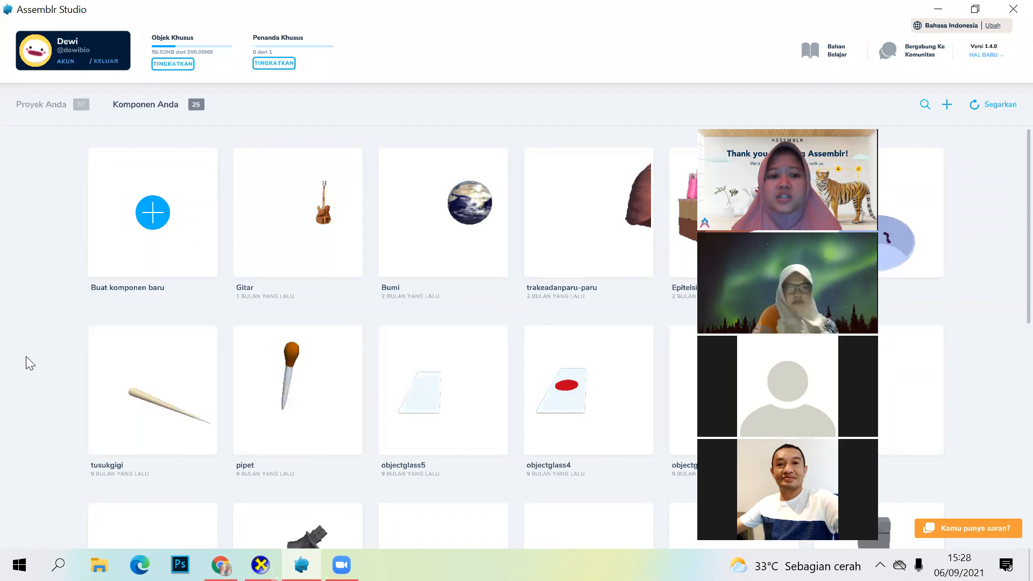
left_click(584, 422)
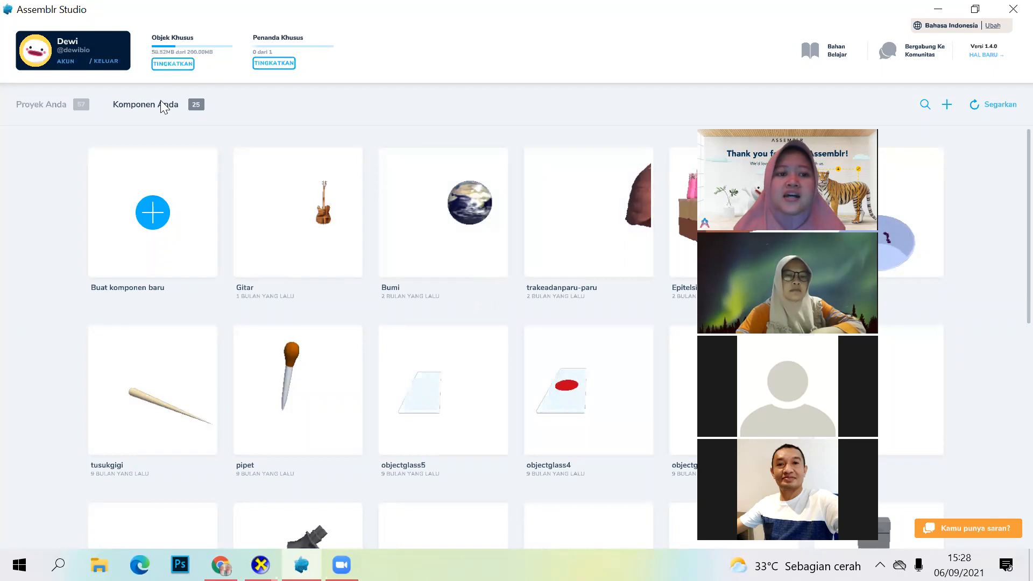
left_click(150, 212)
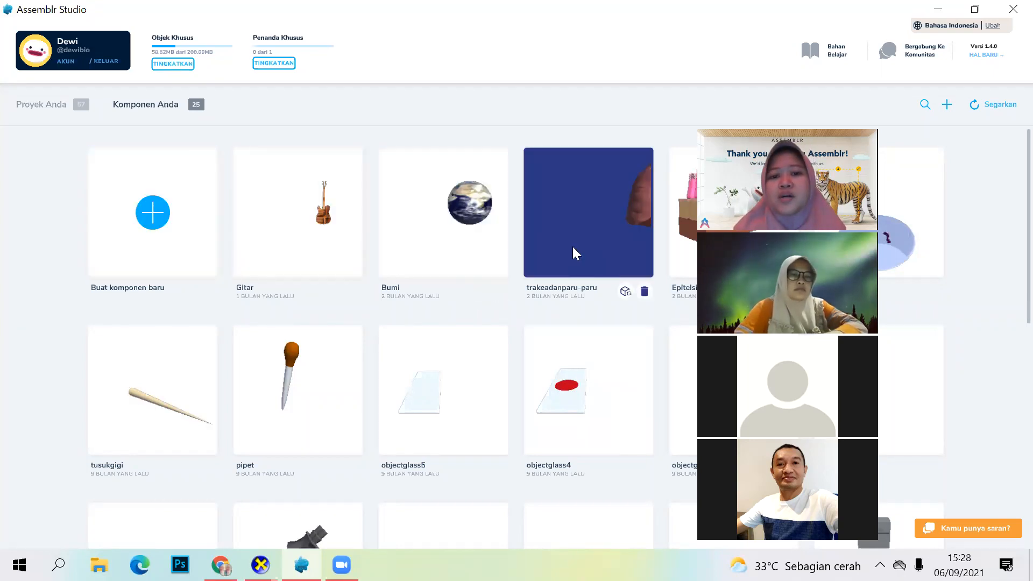
scroll(497, 365, "down", 1)
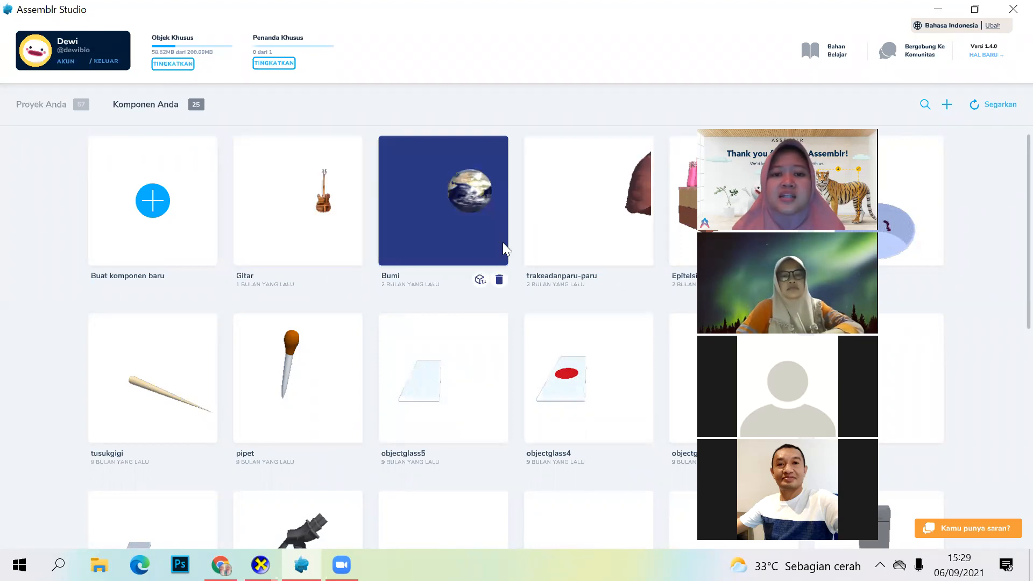
scroll(504, 249, "down", 1)
scroll(505, 248, "down", 1)
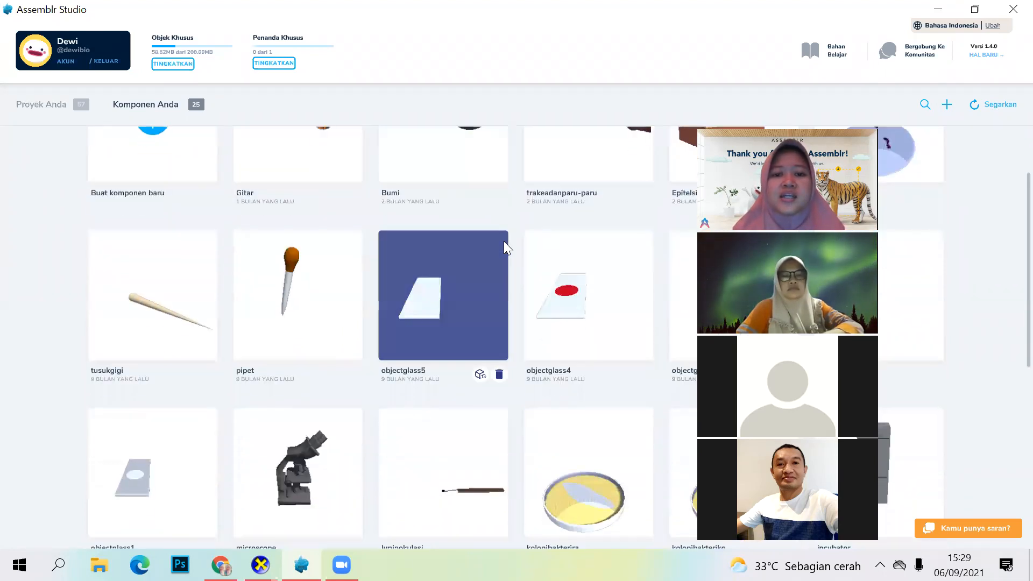
scroll(505, 248, "down", 1)
scroll(506, 247, "down", 3)
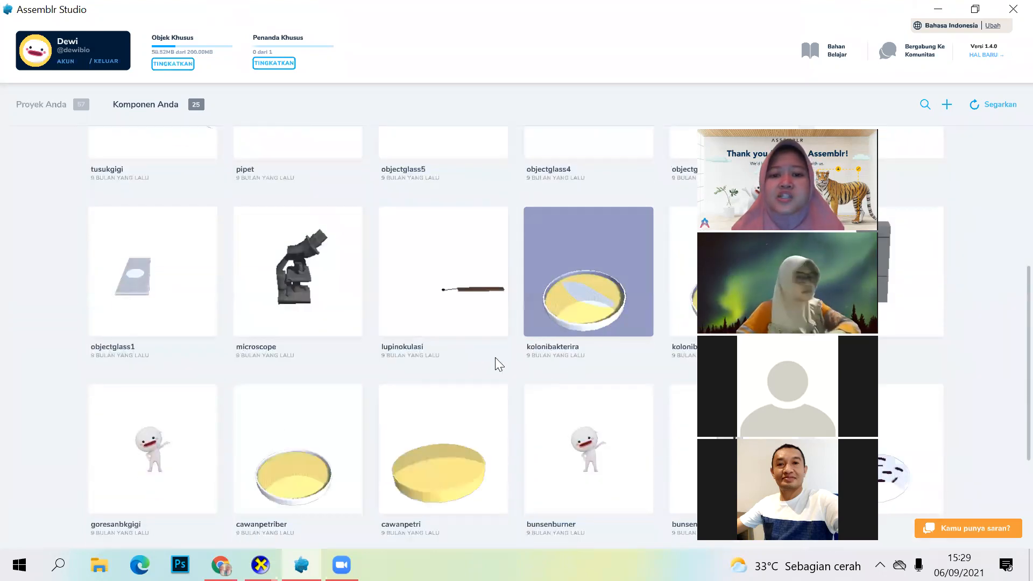
scroll(463, 320, "down", 3)
scroll(402, 346, "down", 1)
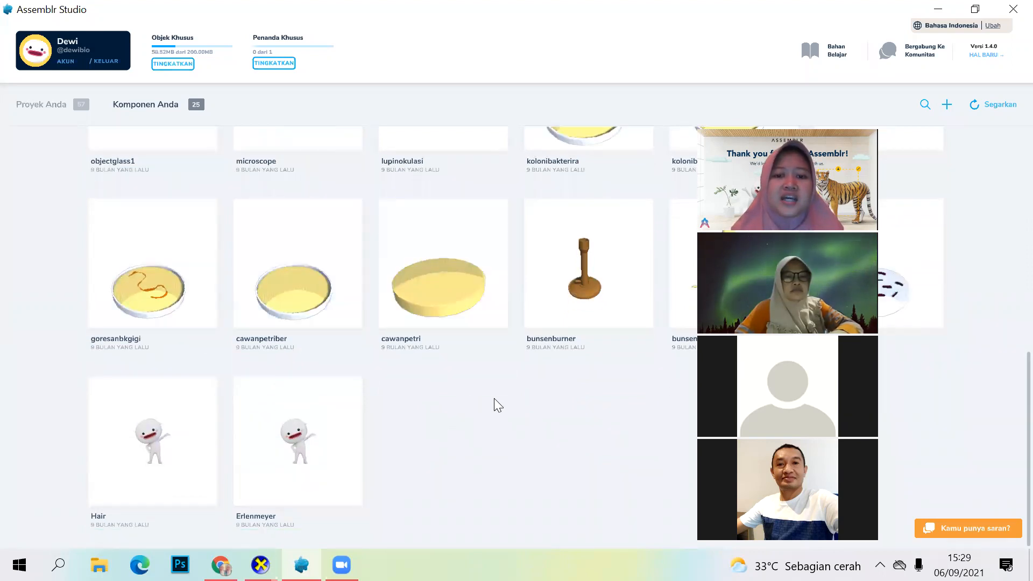
scroll(493, 398, "up", 4)
scroll(492, 368, "up", 5)
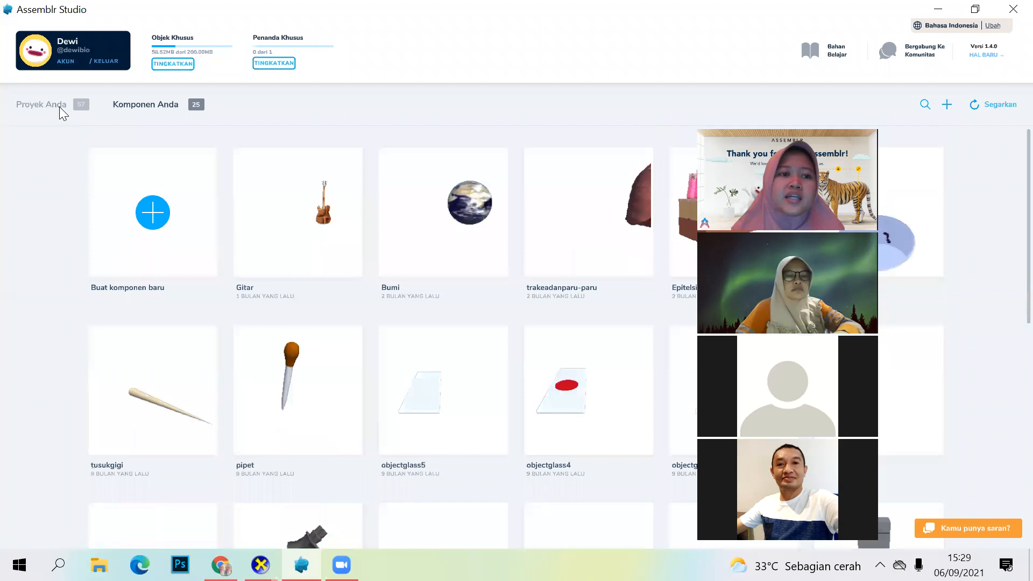
Step: Return to the projects and start a new slide-based AR project (Konten AR ber-slide) from the empty template
left_click(61, 106)
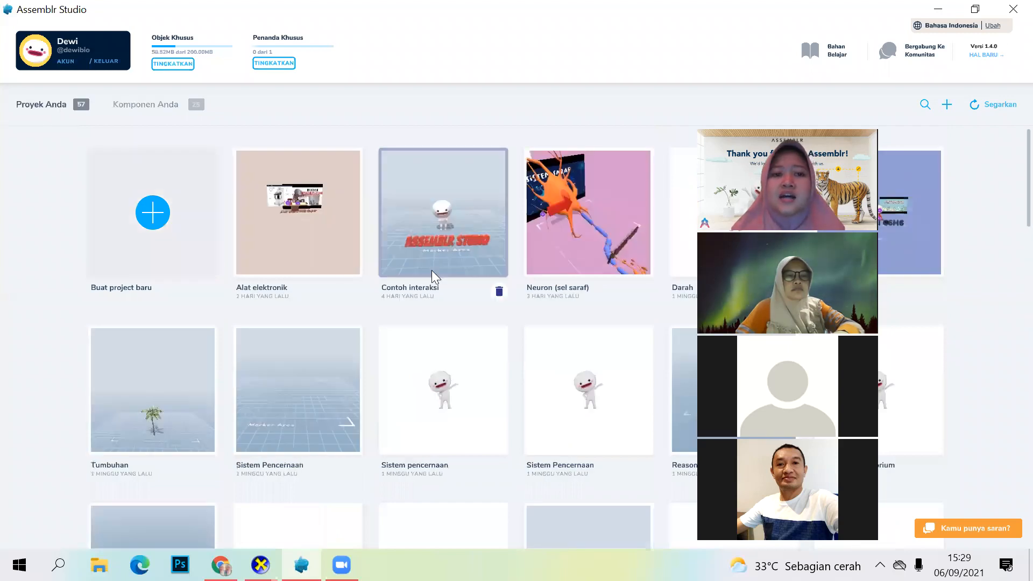
left_click(153, 222)
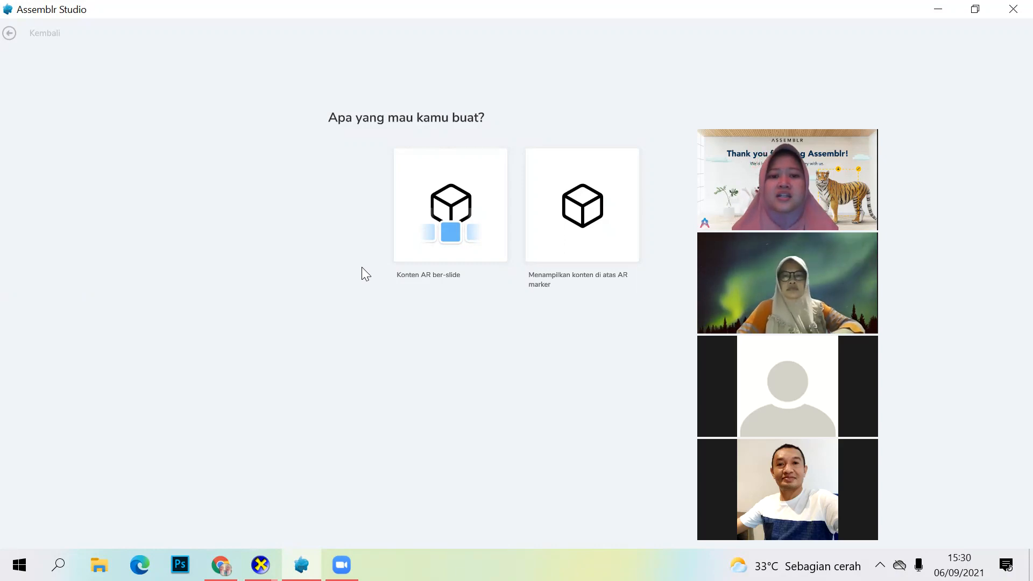
left_click(446, 229)
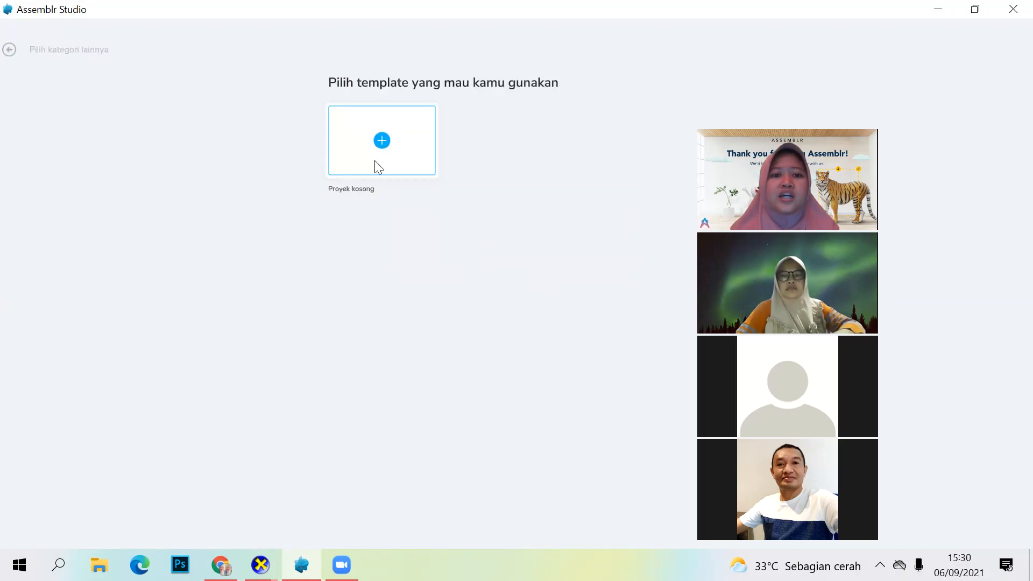
left_click(381, 142)
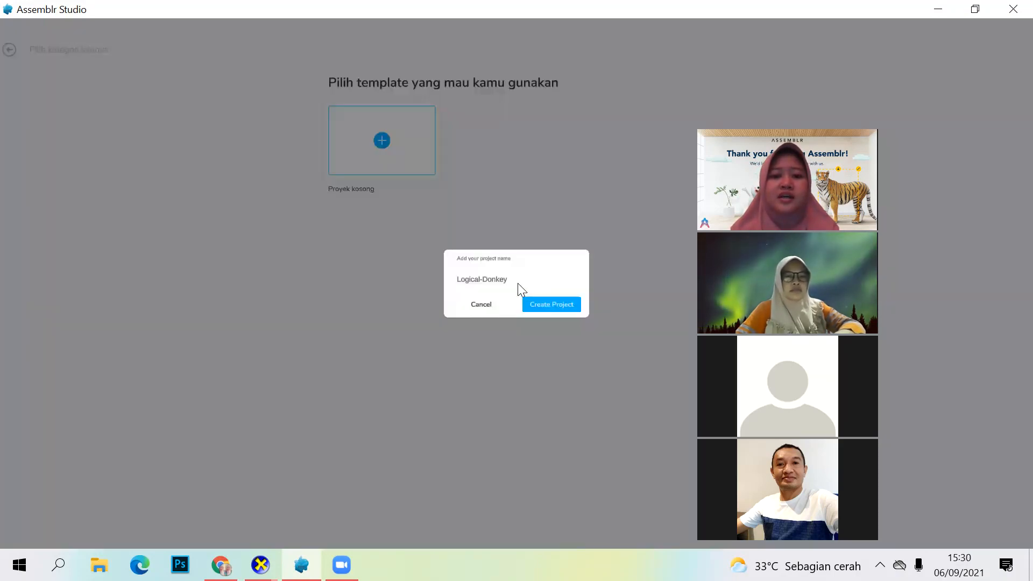
Step: Enter Pengenalan Hewan Vertebrata as the new project's name
triple_click(499, 283)
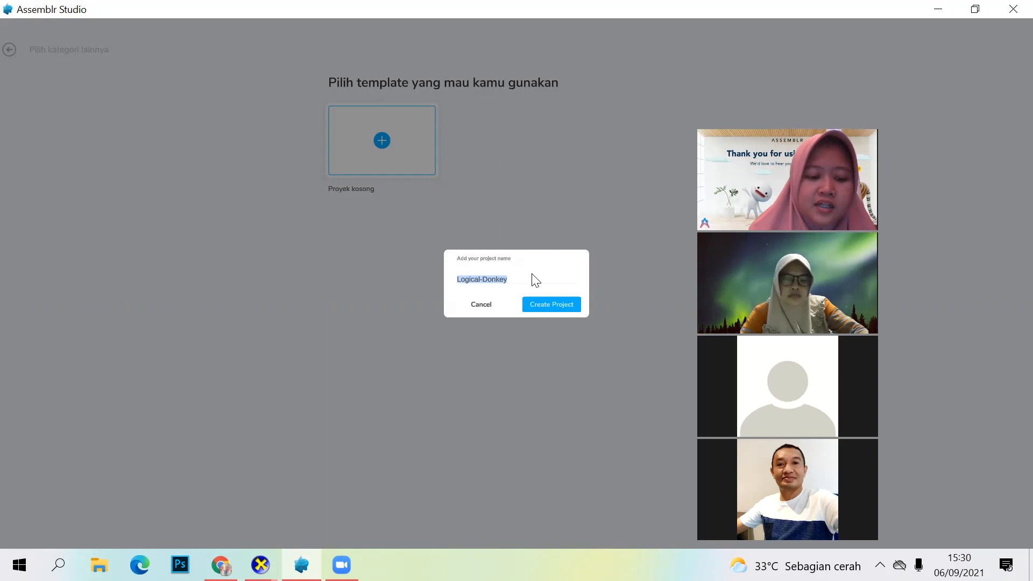
type("P")
key("Caps_Lock")
type("engenala")
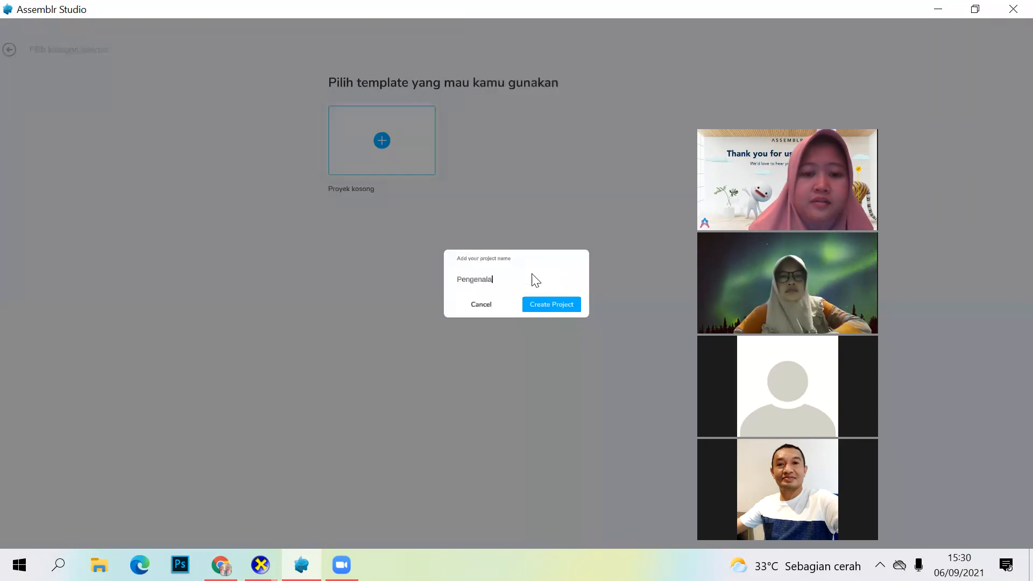
type("n H")
key("Caps_Lock")
type("ewan")
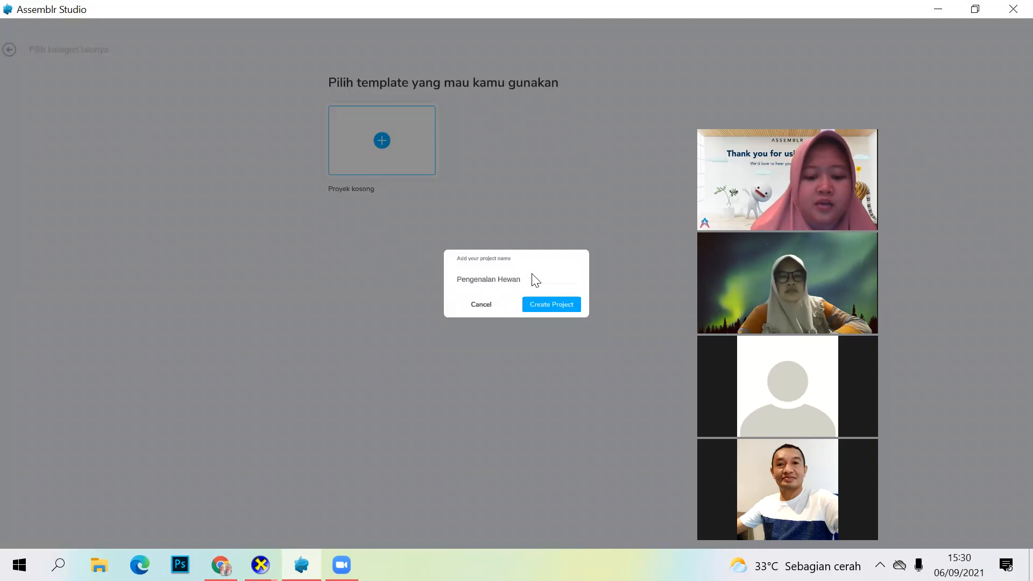
key("Caps_Lock")
type("B")
key("Caps_Lock")
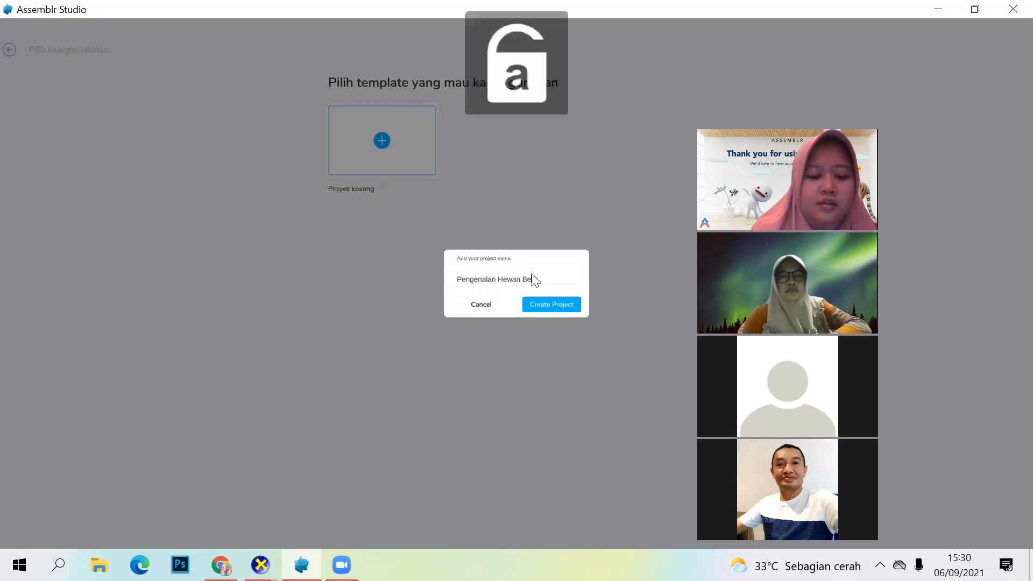
key("BackSpace")
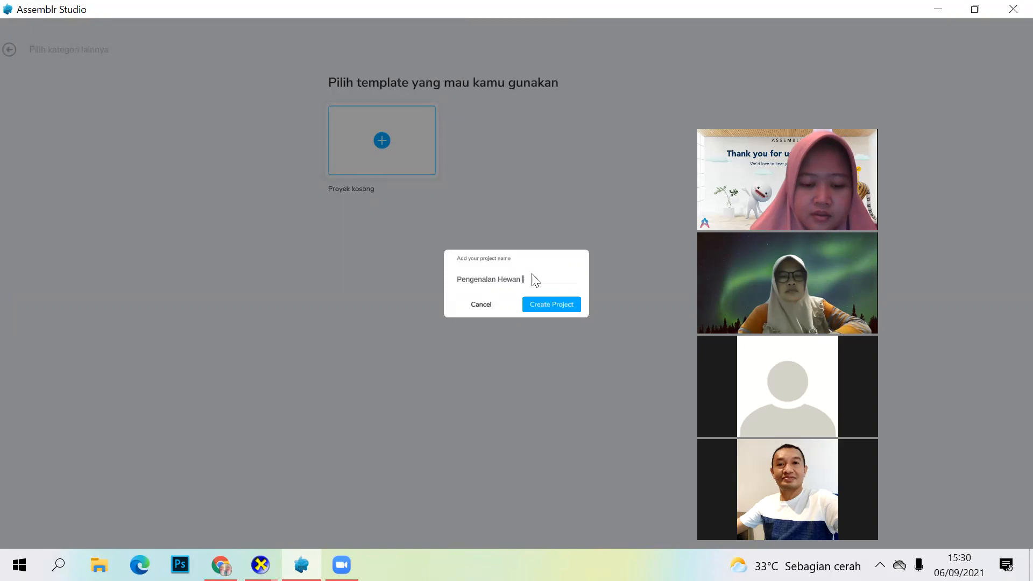
key("Caps_Lock")
type("V")
key("Caps_Lock")
type("e")
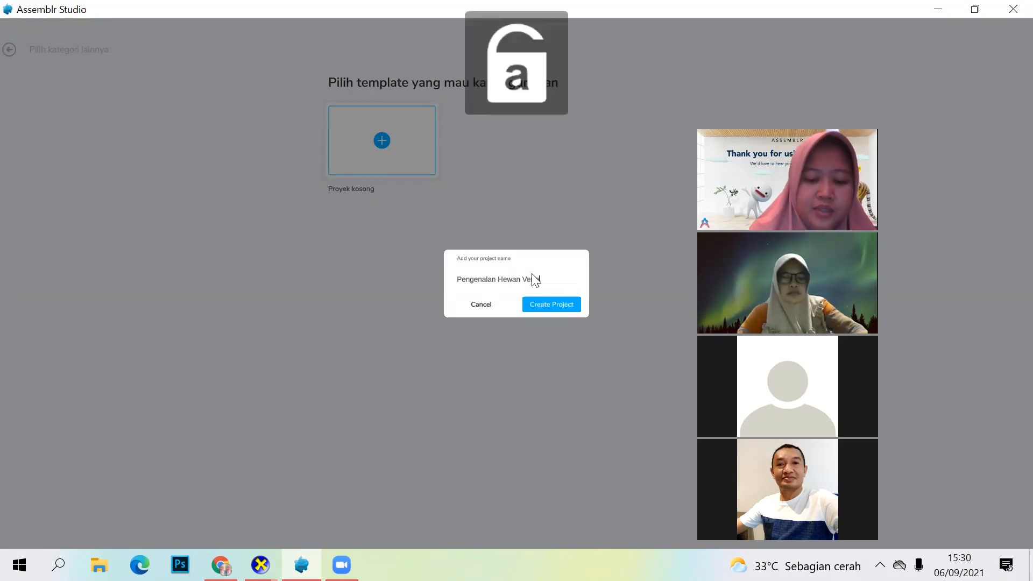
type("rtebrata")
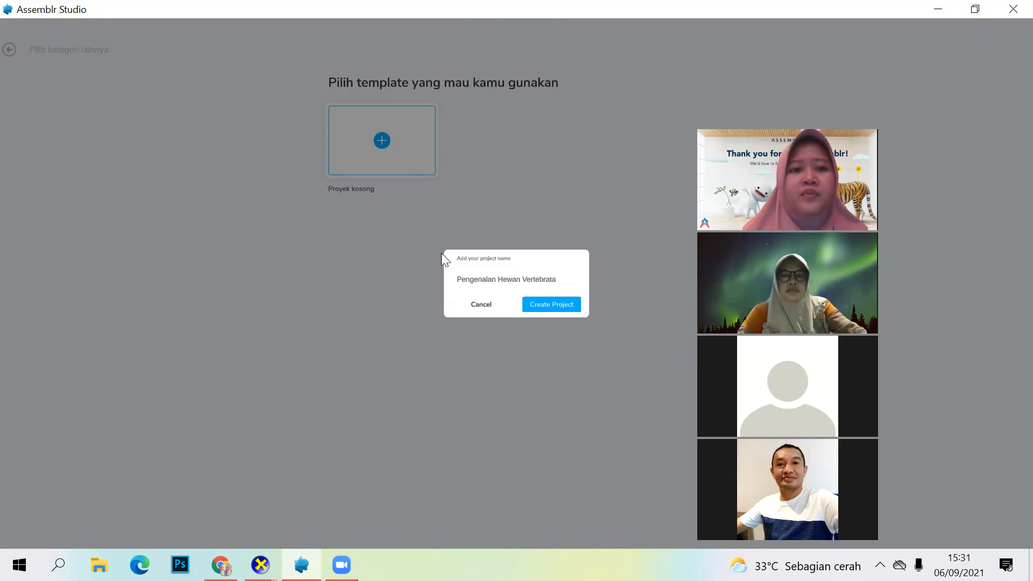
Step: Clear the project name, enter Perkenalan instead and create the project
key("BackSpace")
key("BackSpace")
key("BackSpace")
key("BackSpace")
key("BackSpace")
key("BackSpace")
key("BackSpace")
key("BackSpace")
key("BackSpace")
key("BackSpace")
key("BackSpace")
key("BackSpace")
key("BackSpace")
key("BackSpace")
key("BackSpace")
key("BackSpace")
key("BackSpace")
key("BackSpace")
key("BackSpace")
key("BackSpace")
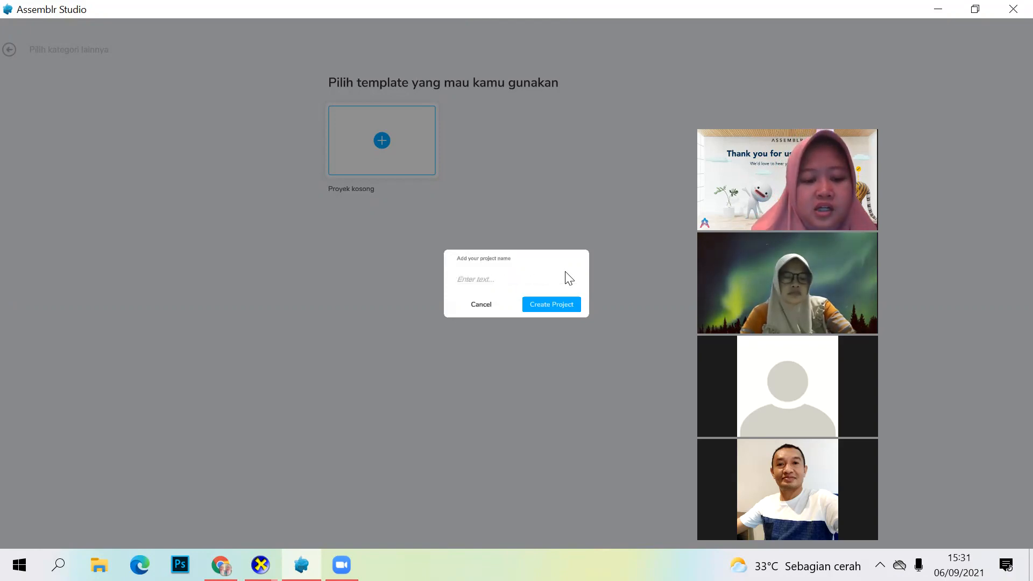
key("Caps_Lock")
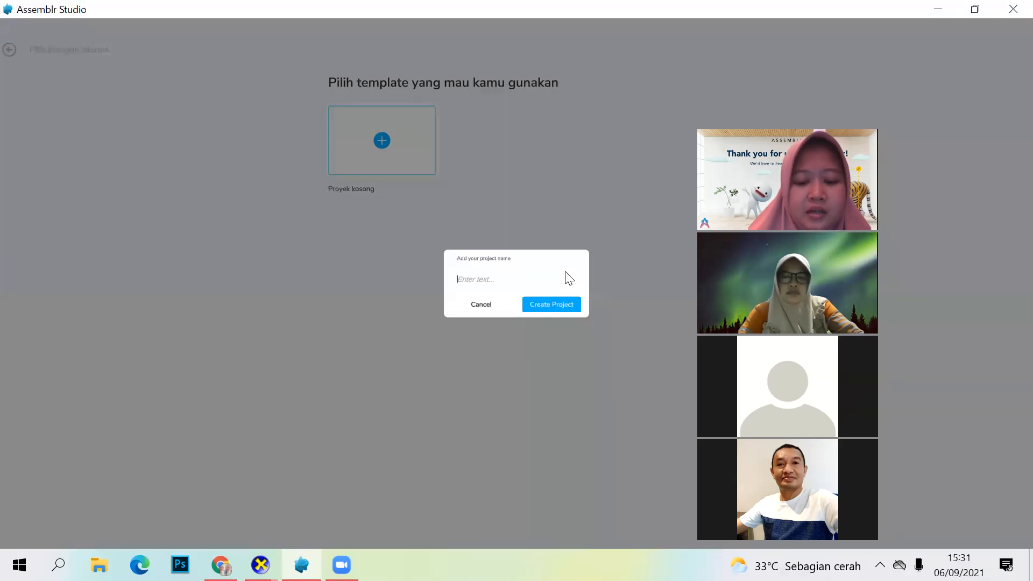
type("P")
key("Caps_Lock")
type("erkenalan")
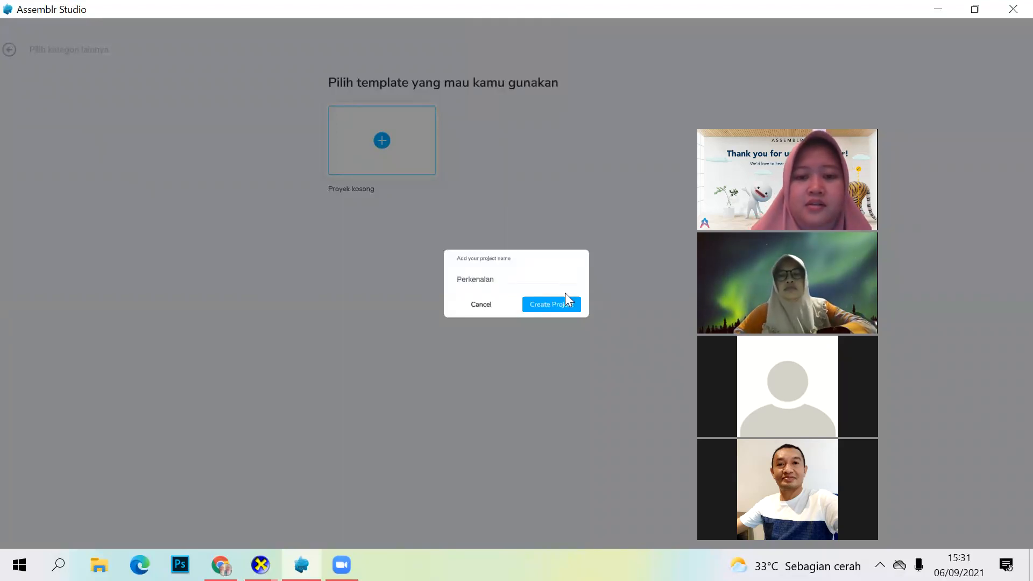
left_click(569, 305)
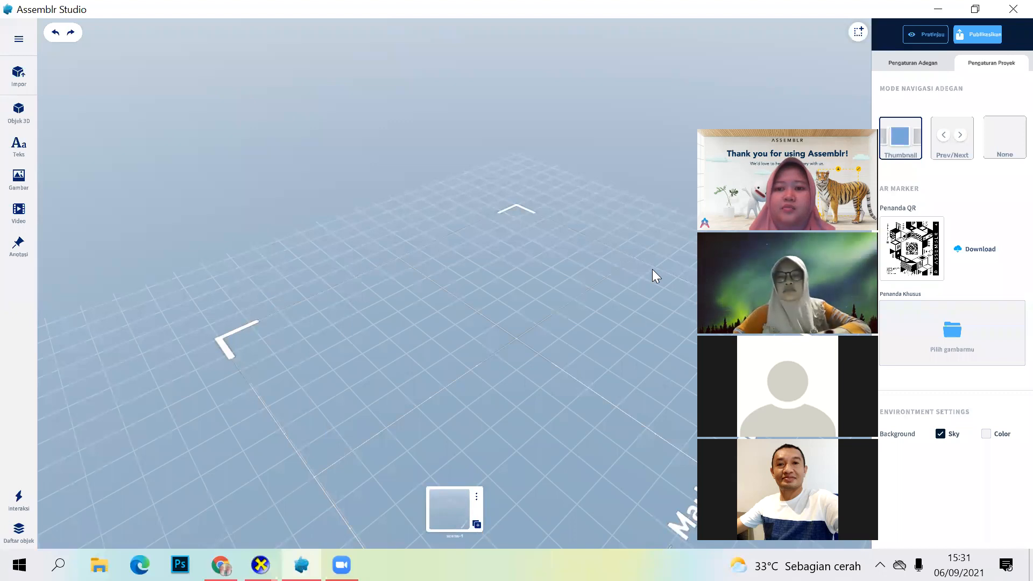
Step: Show the project menu with its rename dialog (Namai Ulang) and the dialog for importing objects, closing each one
left_click_drag(840, 119, 806, 78)
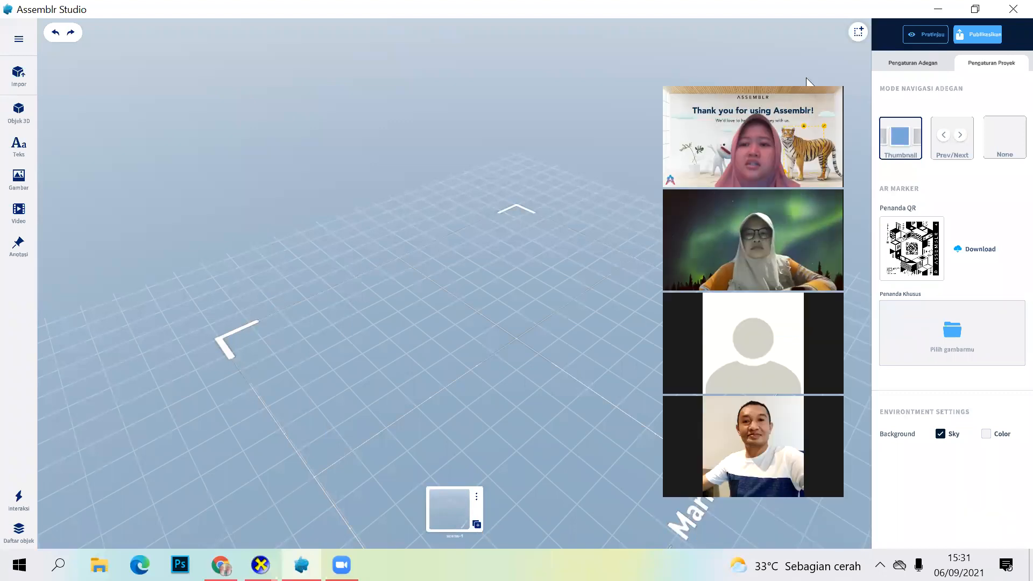
mouse_move(504, 403)
left_mouse_down()
mouse_move(394, 349)
mouse_move(402, 358)
mouse_move(417, 346)
left_mouse_up()
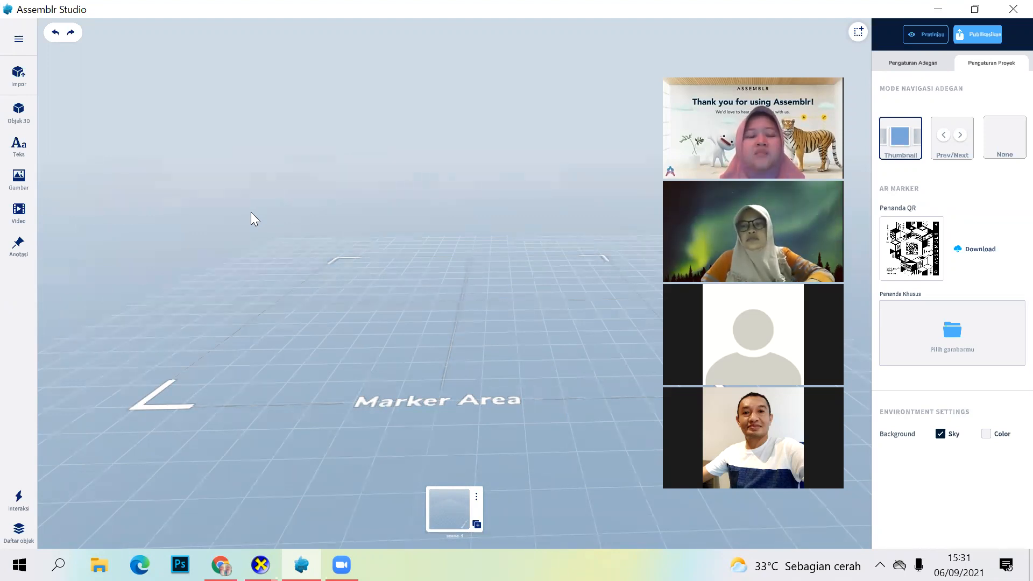
left_click(19, 42)
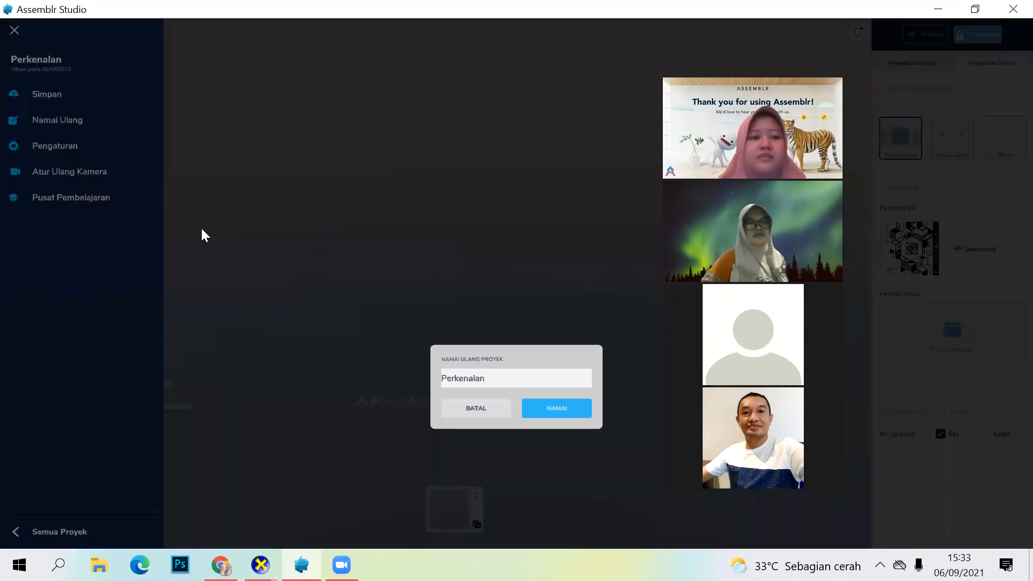
left_click(201, 227)
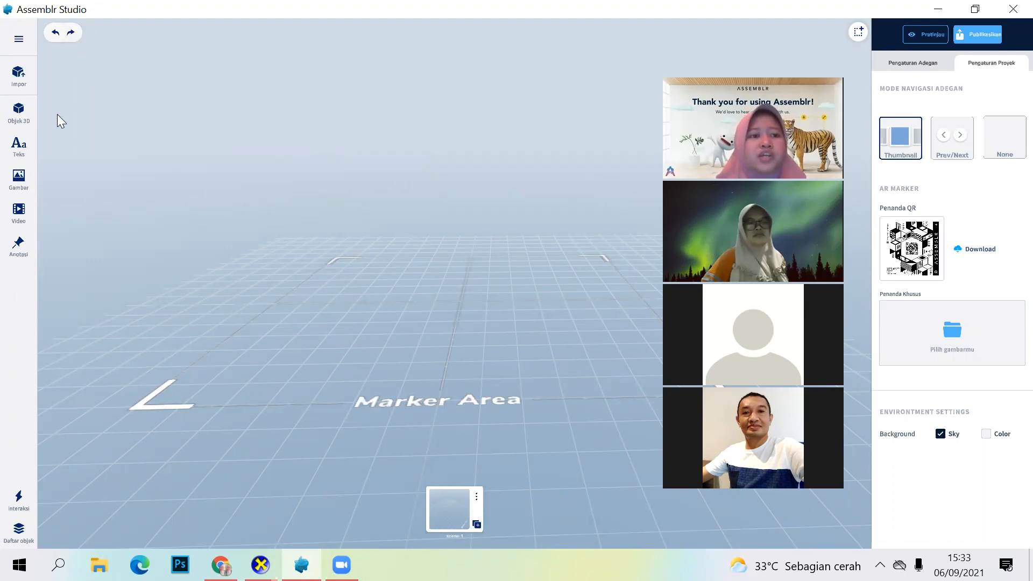
left_click(17, 81)
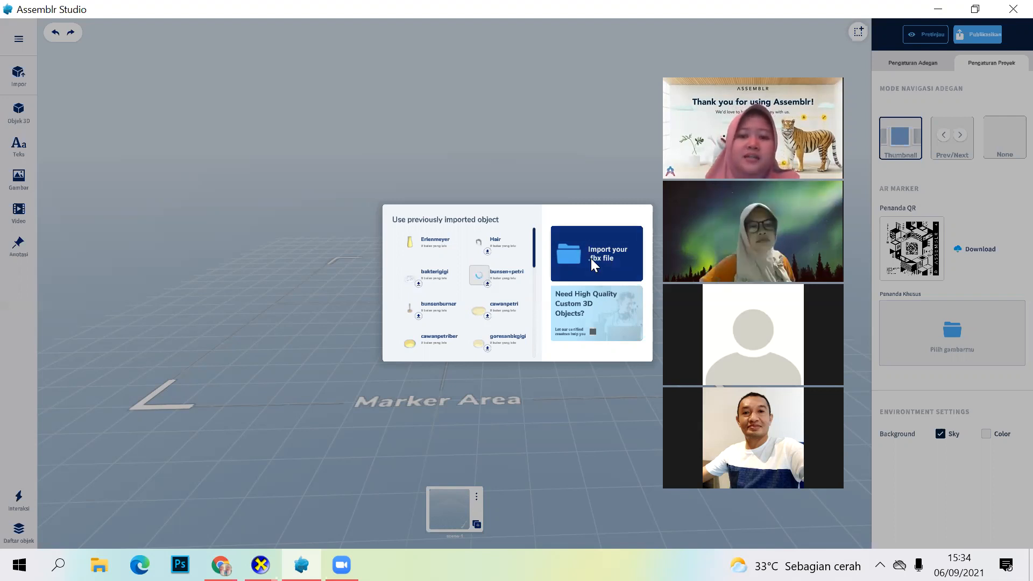
left_click(278, 235)
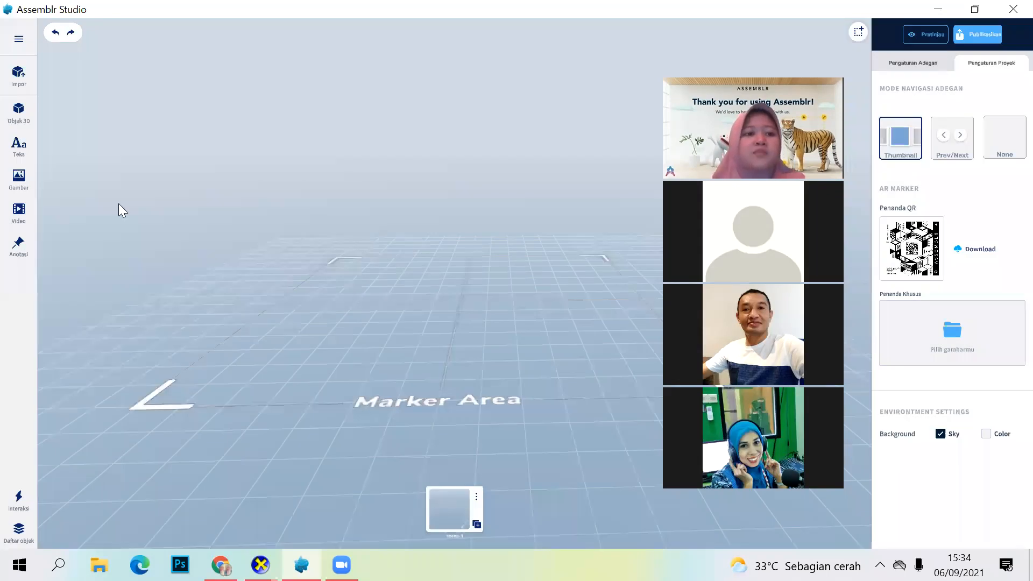
Step: Open the 3D object library, look through its pack categories and view Village Landscape Pack #2
left_click(20, 122)
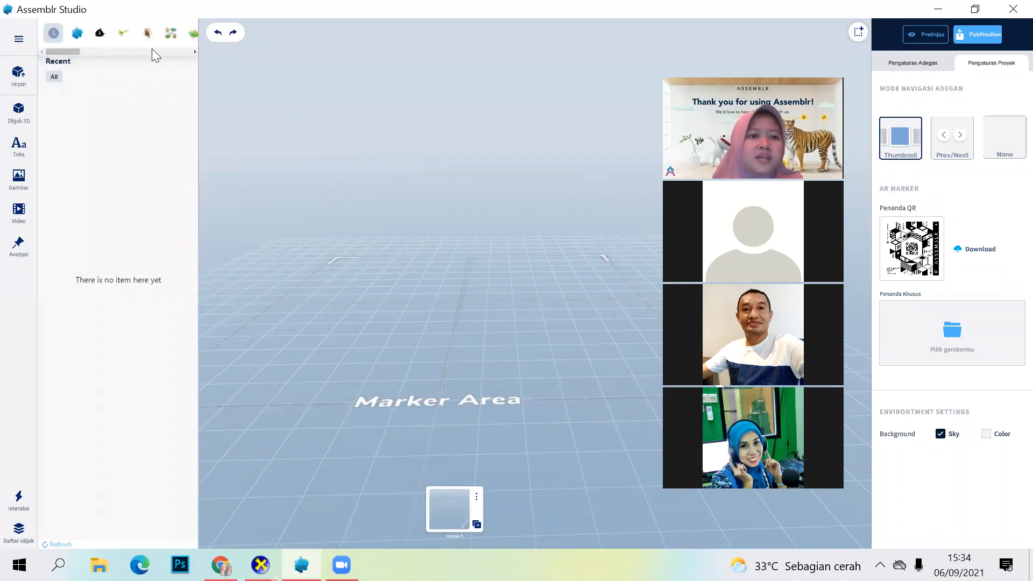
scroll(155, 47, "right", 2)
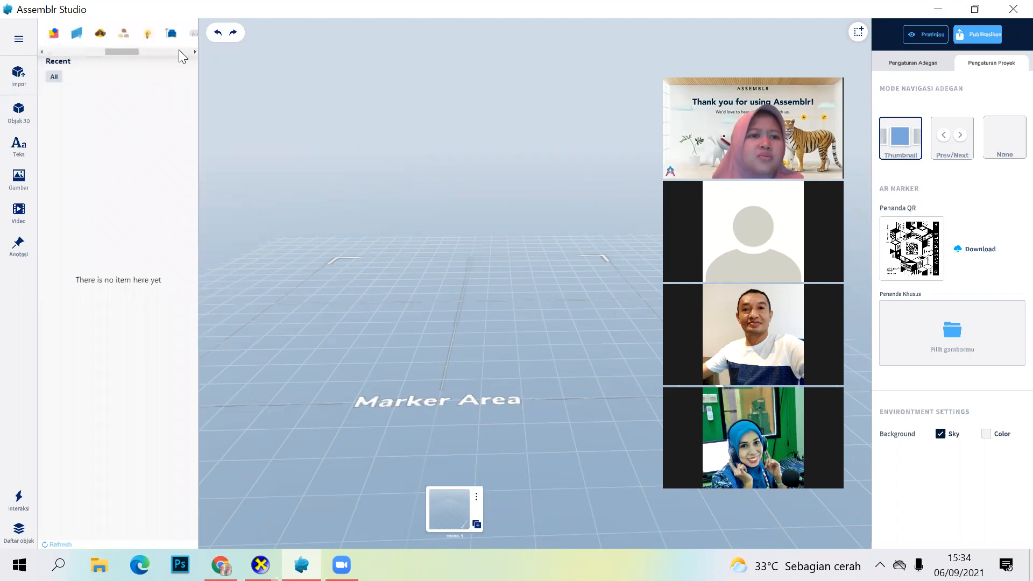
scroll(179, 51, "right", 2)
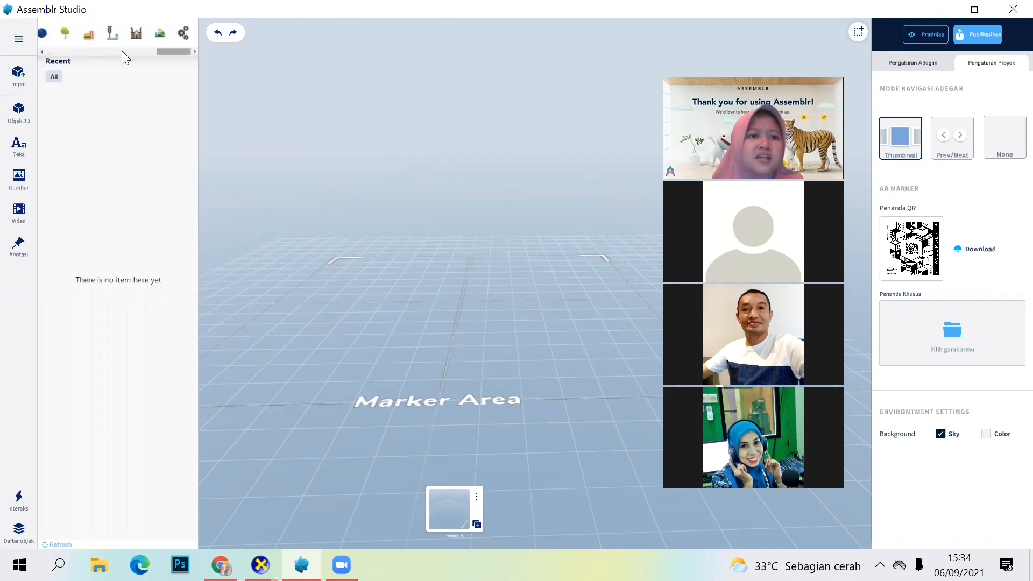
scroll(115, 50, "left", 2)
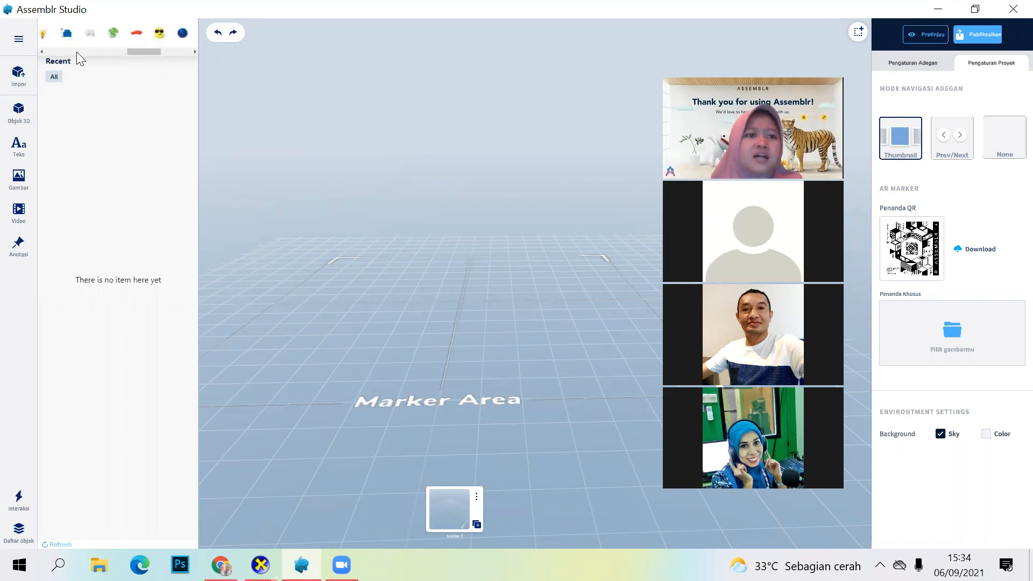
scroll(76, 52, "left", 2)
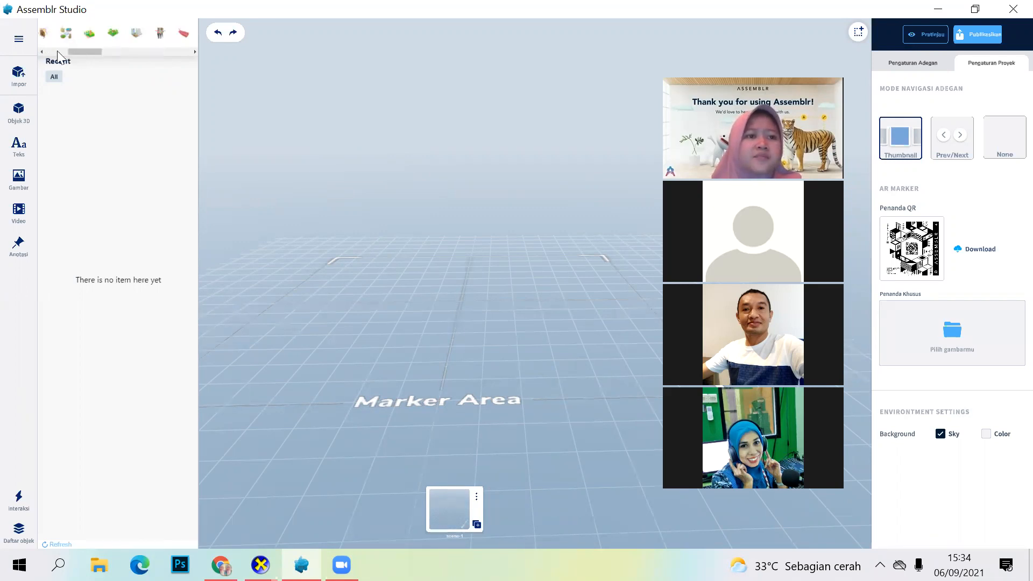
left_click(79, 34)
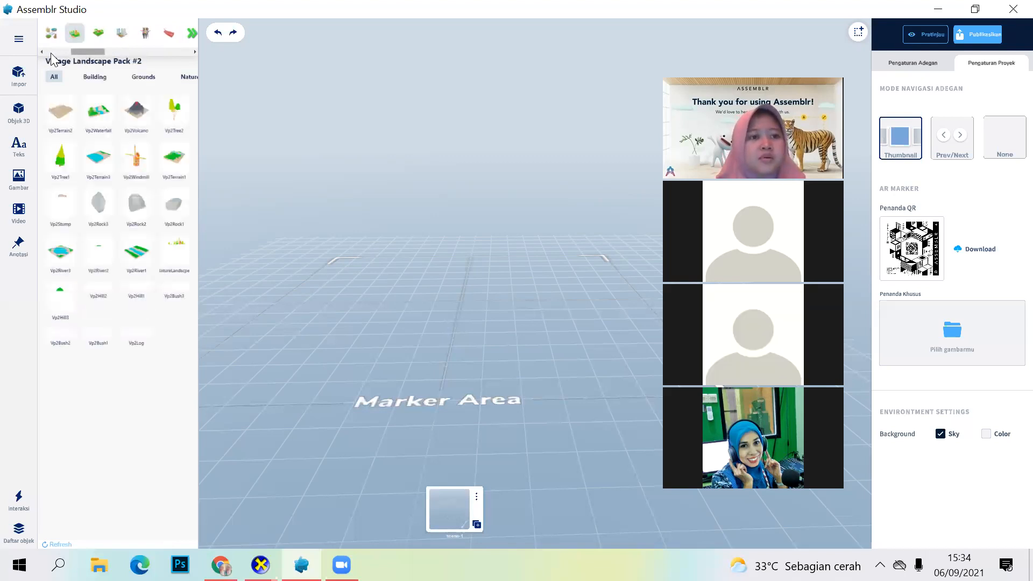
scroll(110, 37, "left", 3)
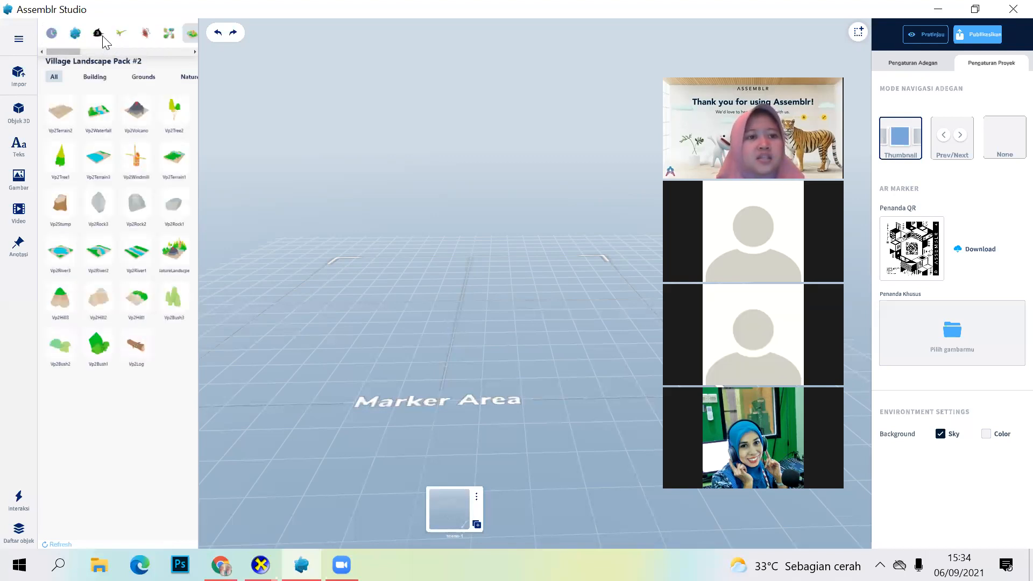
Step: View the animal, Dinos, Indonesian Traditional Instruments, Nature Landscape, People: Occupation and Sign packs, and close the 3D object library
left_click(97, 35)
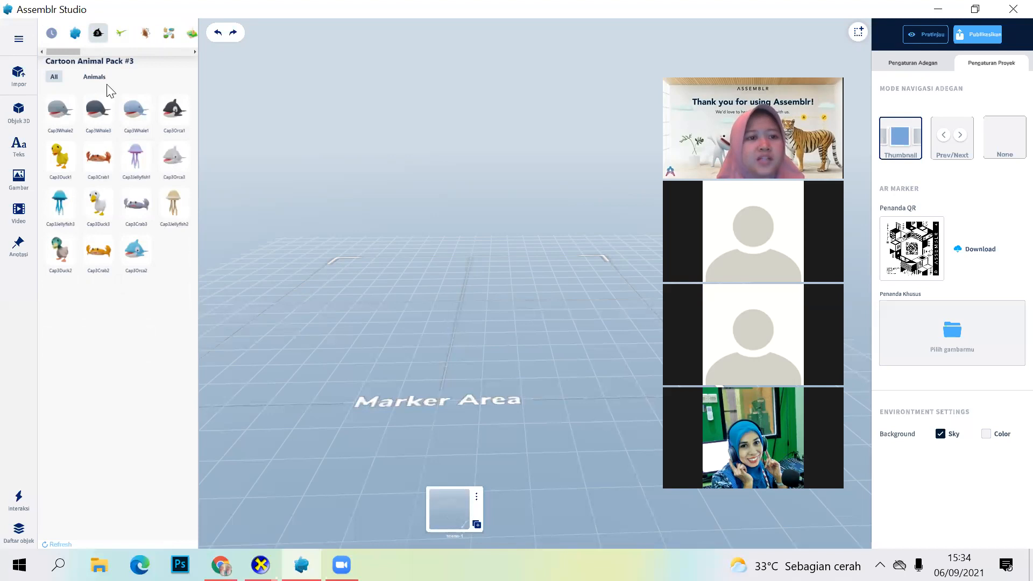
left_click(121, 33)
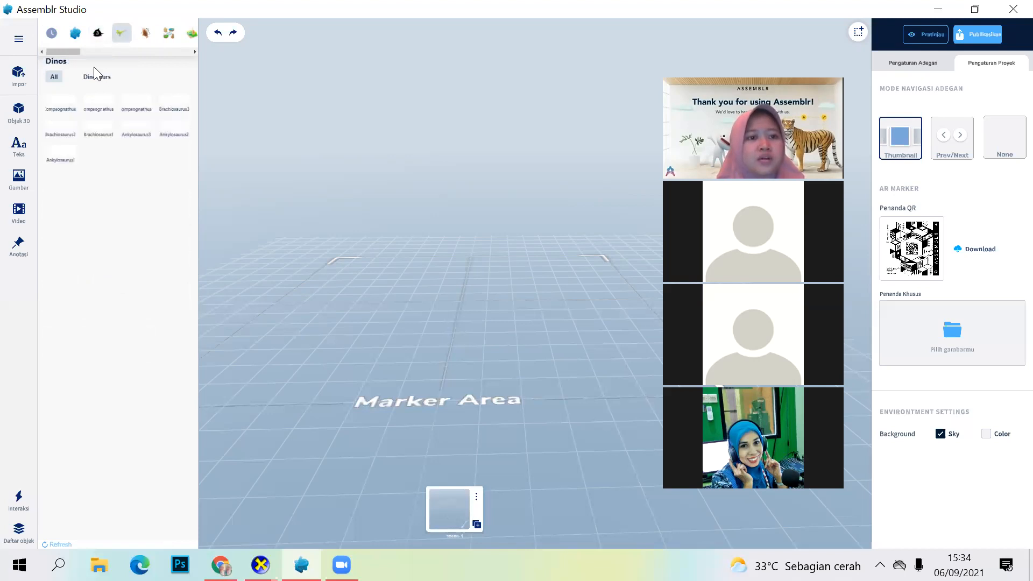
left_click(145, 33)
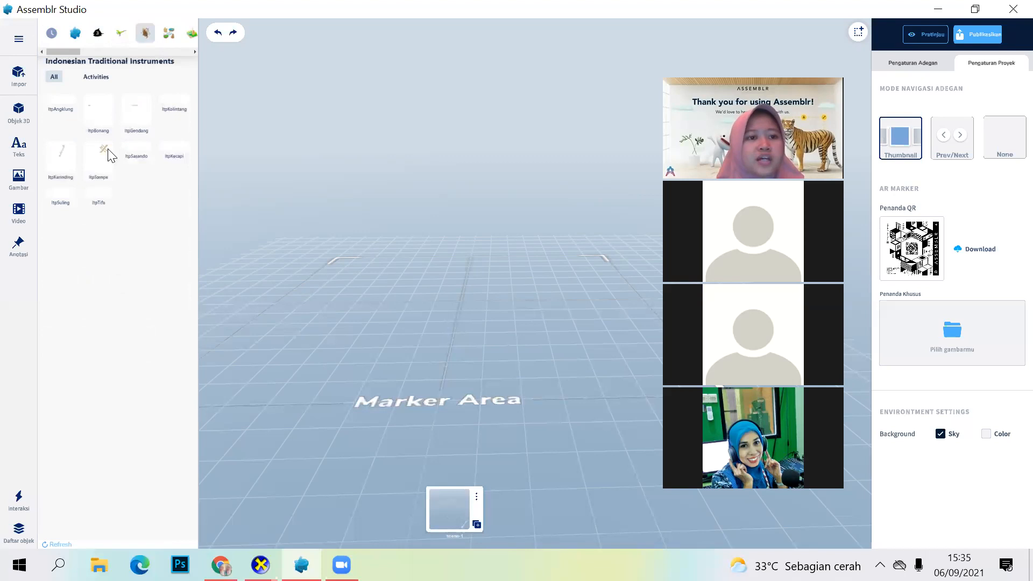
left_click(167, 36)
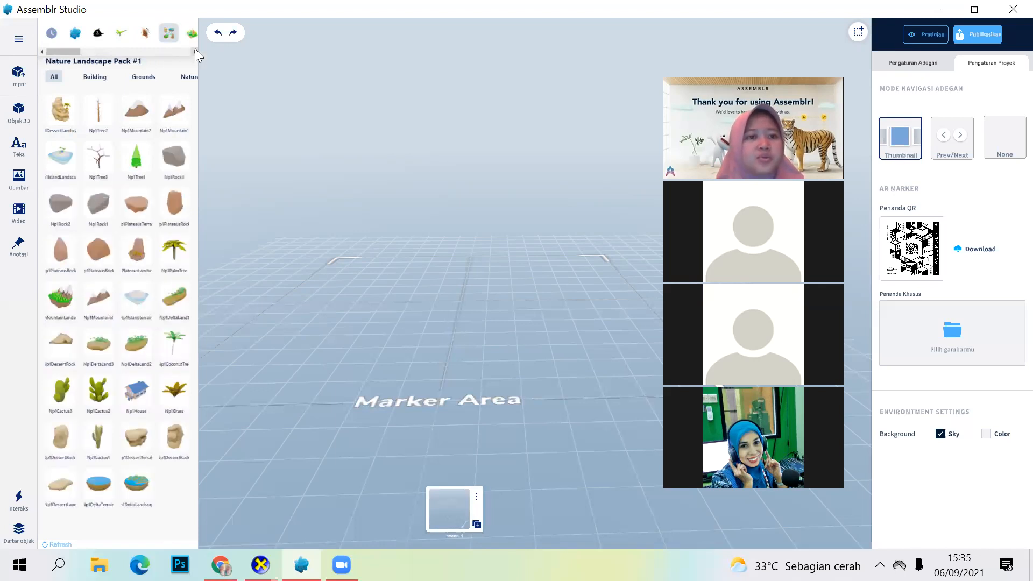
scroll(194, 49, "right", 3)
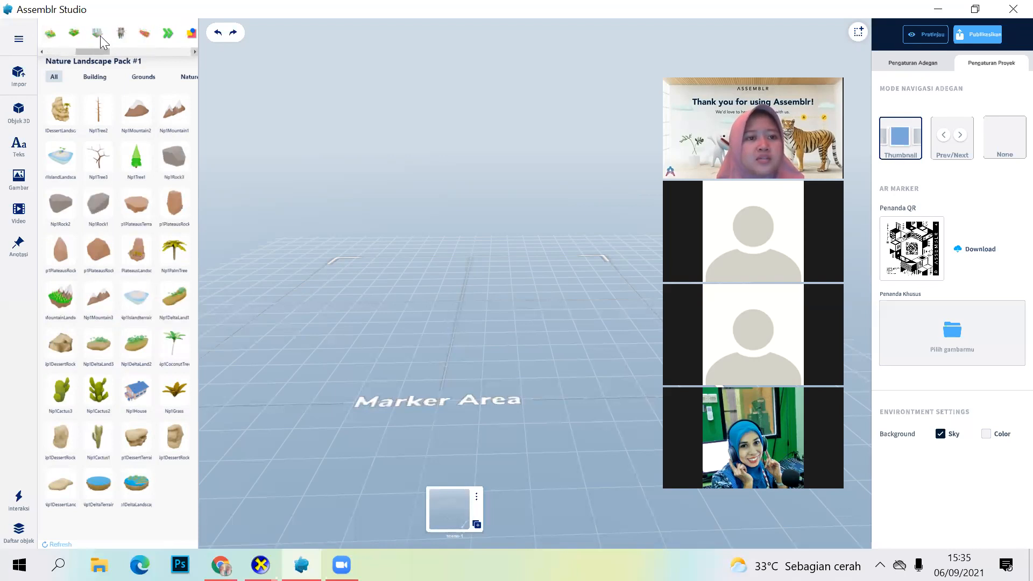
left_click(106, 33)
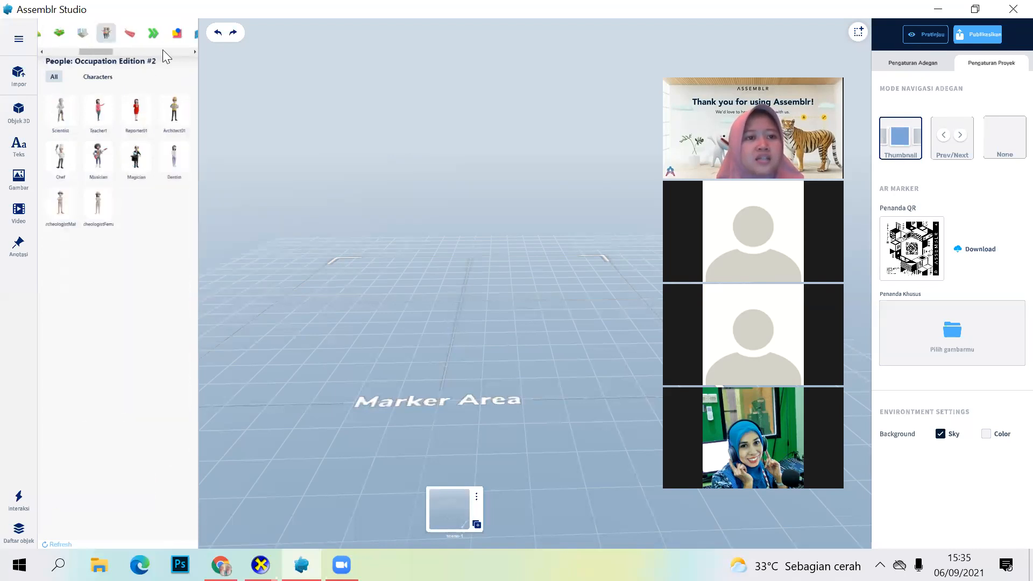
left_click(153, 33)
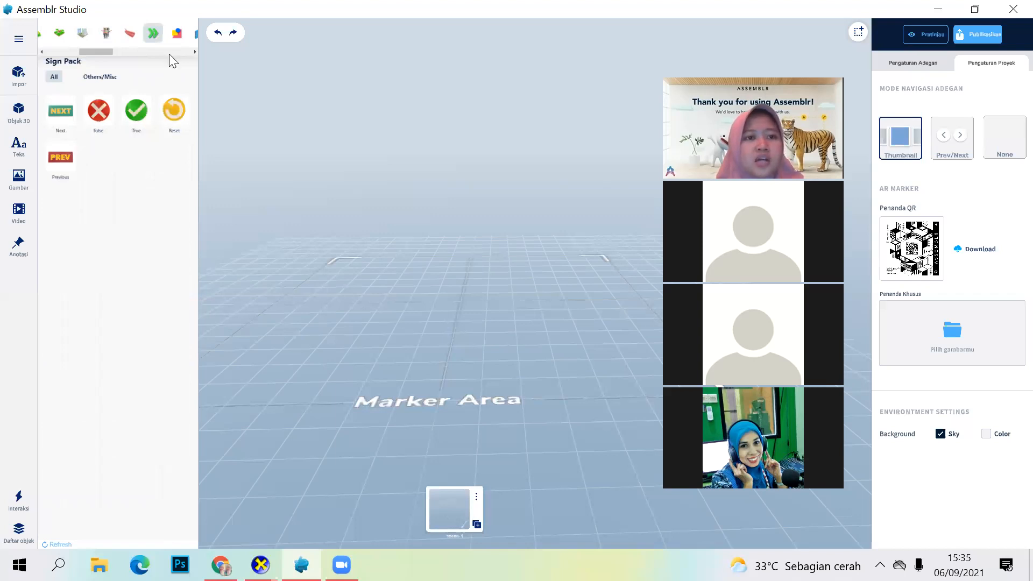
left_click(723, 528)
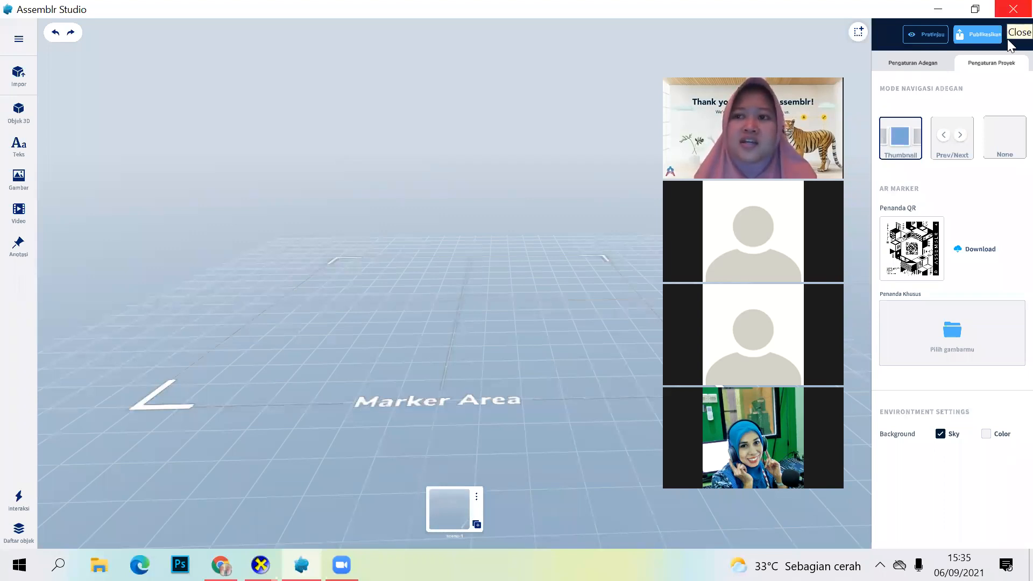
Step: Leave the Perkenalan project and return to the list of all projects (Semua Proyek)
left_click(1008, 7)
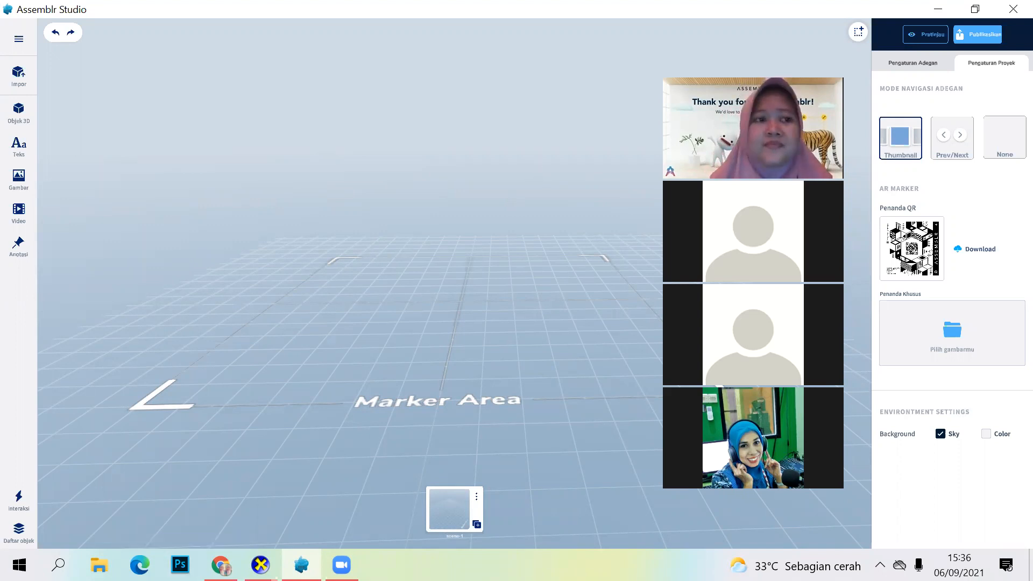
left_click(18, 41)
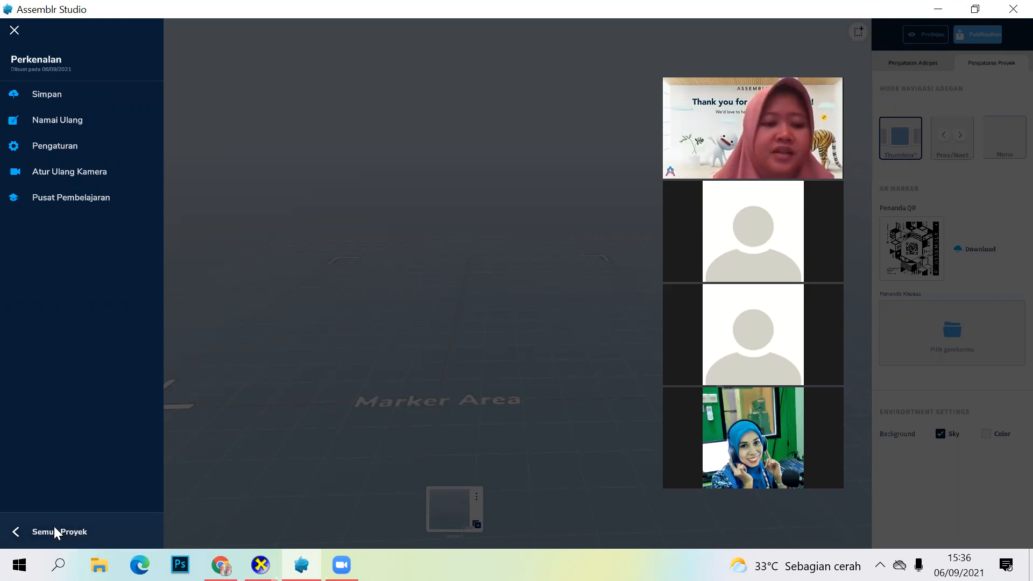
left_click(53, 530)
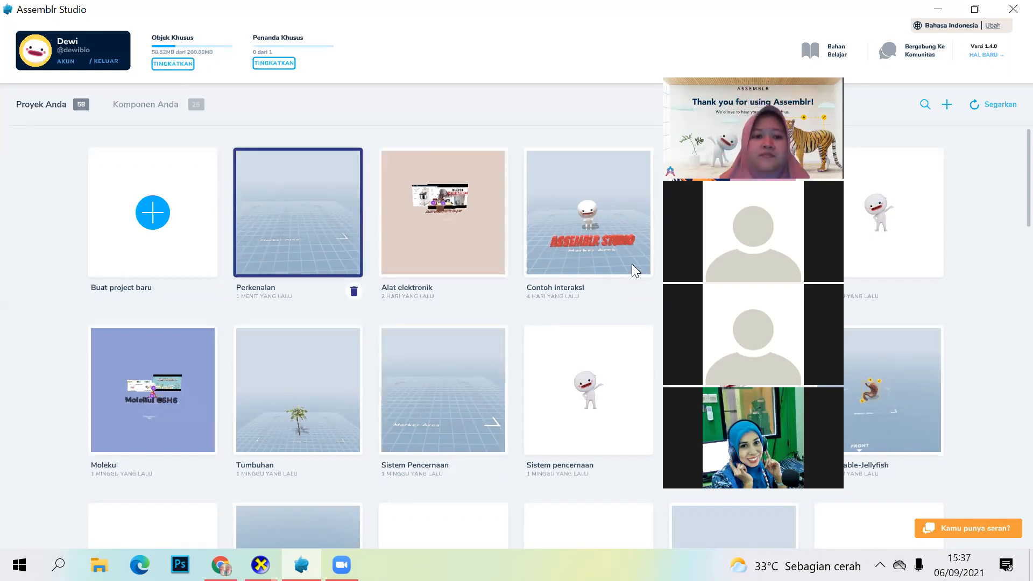
Step: Open the Perkenalan project again and show its project menu of save, rename, settings, camera reset and learning centre options, then close it
left_click(273, 208)
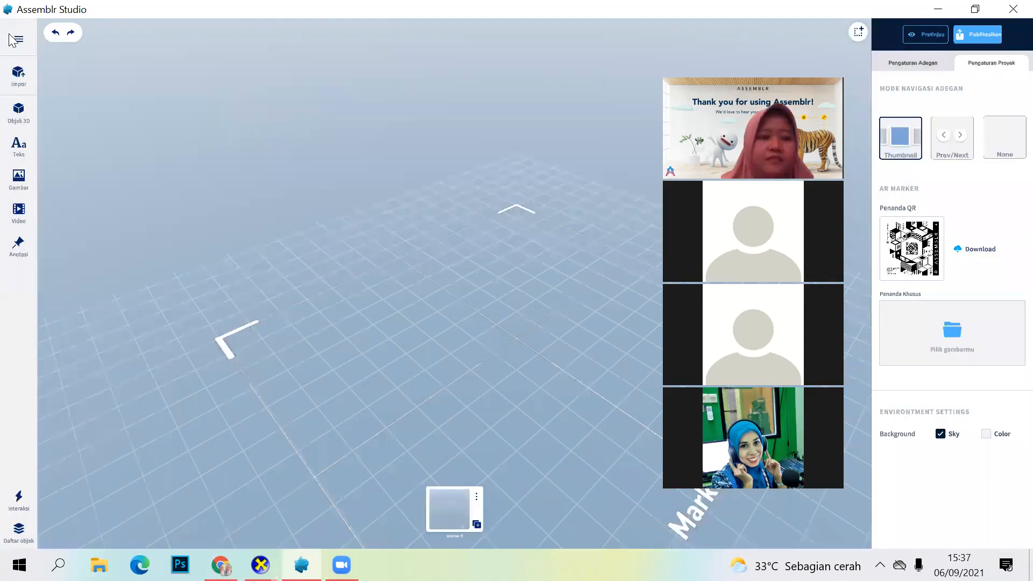
left_click(12, 40)
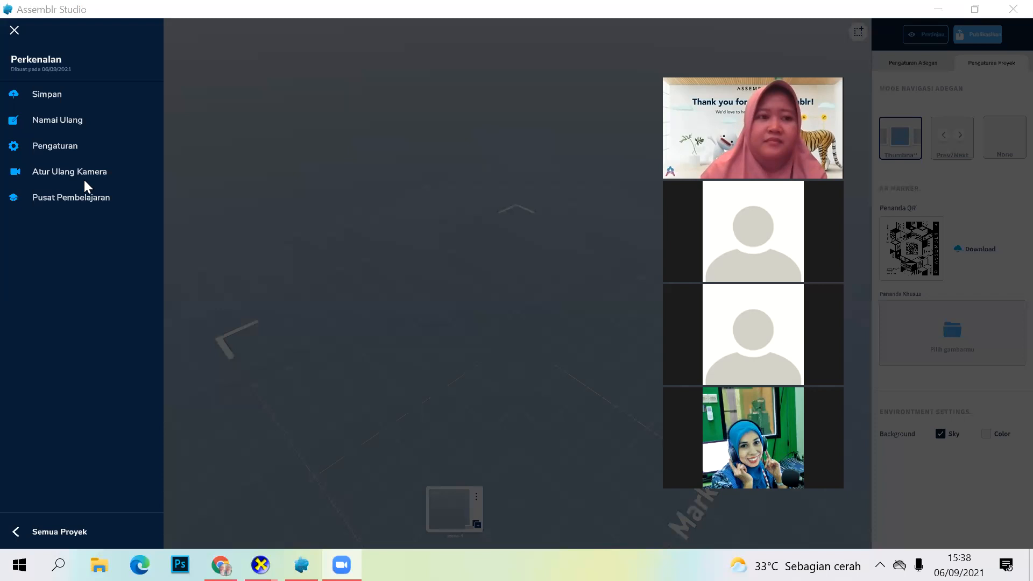
left_click(14, 30)
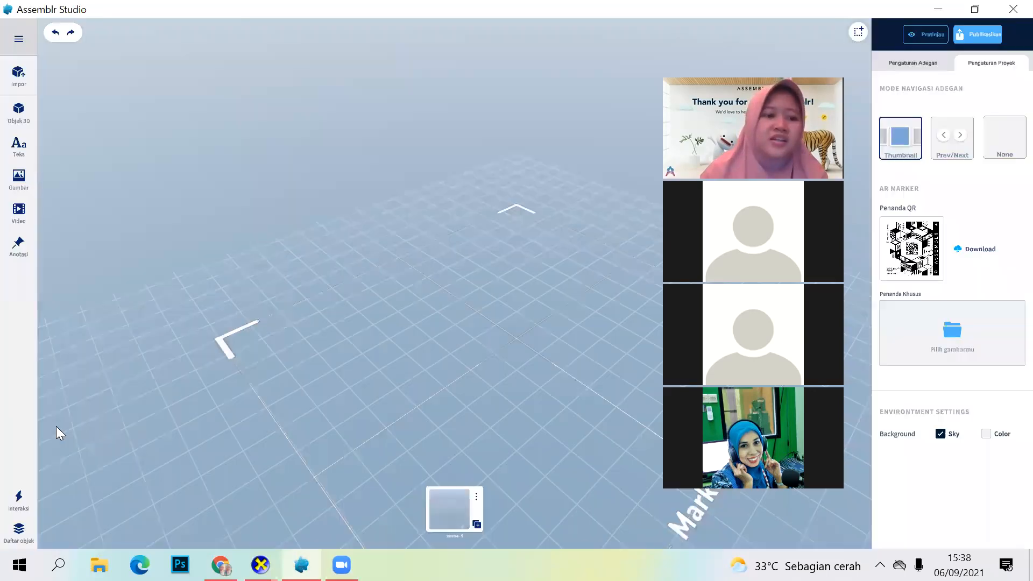
left_click(18, 47)
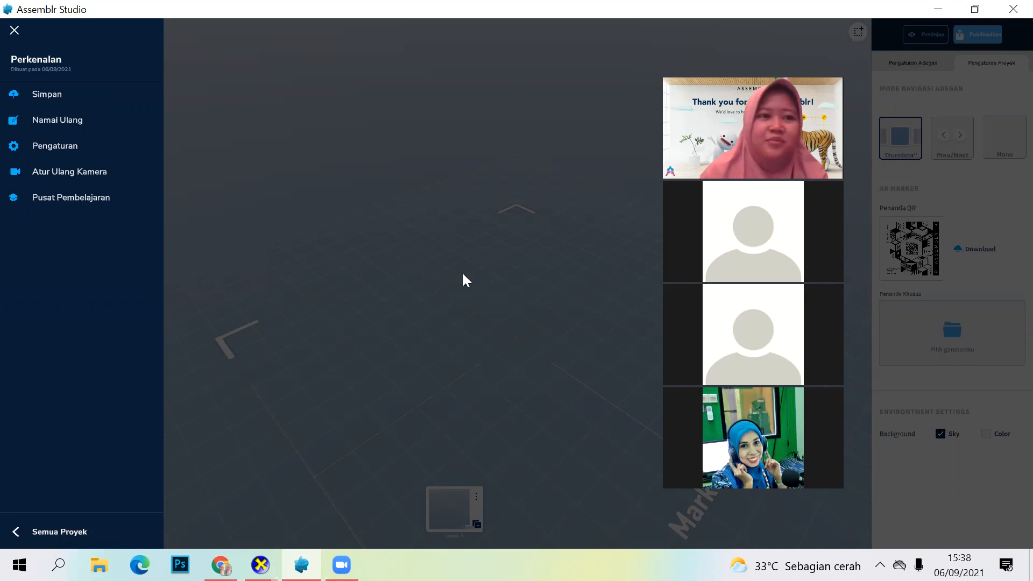
left_click(386, 237)
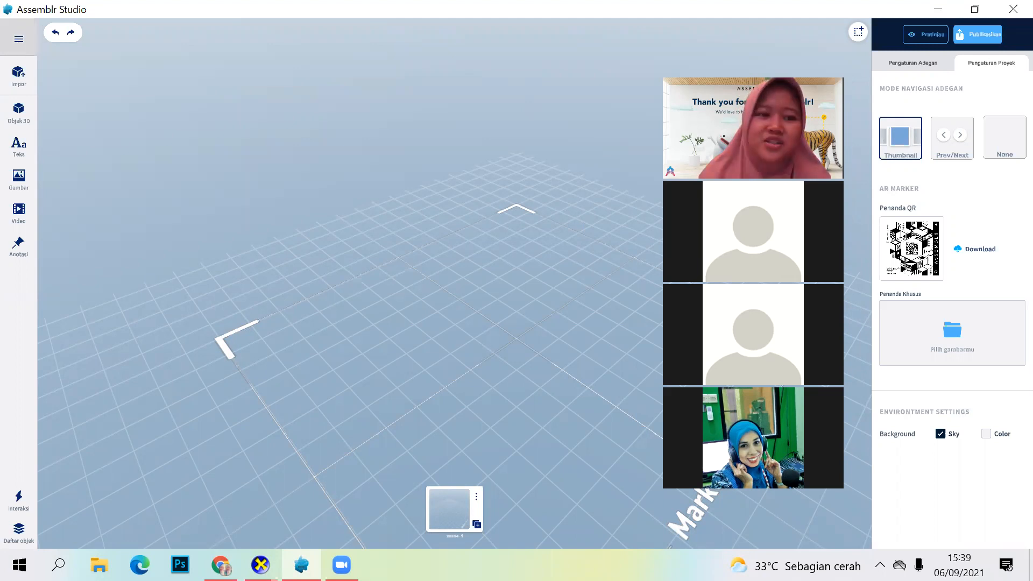
left_click(19, 39)
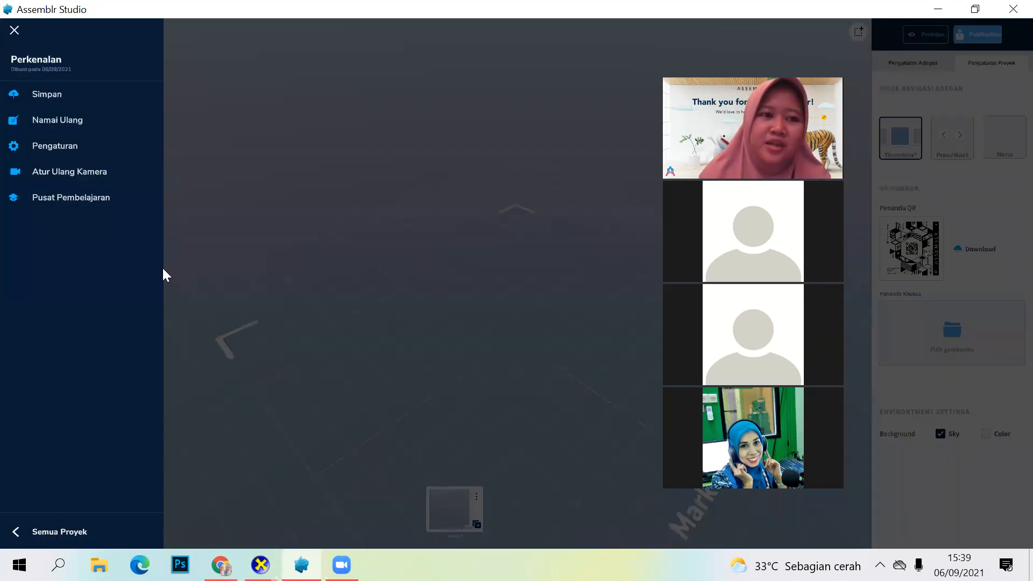
left_click(236, 224)
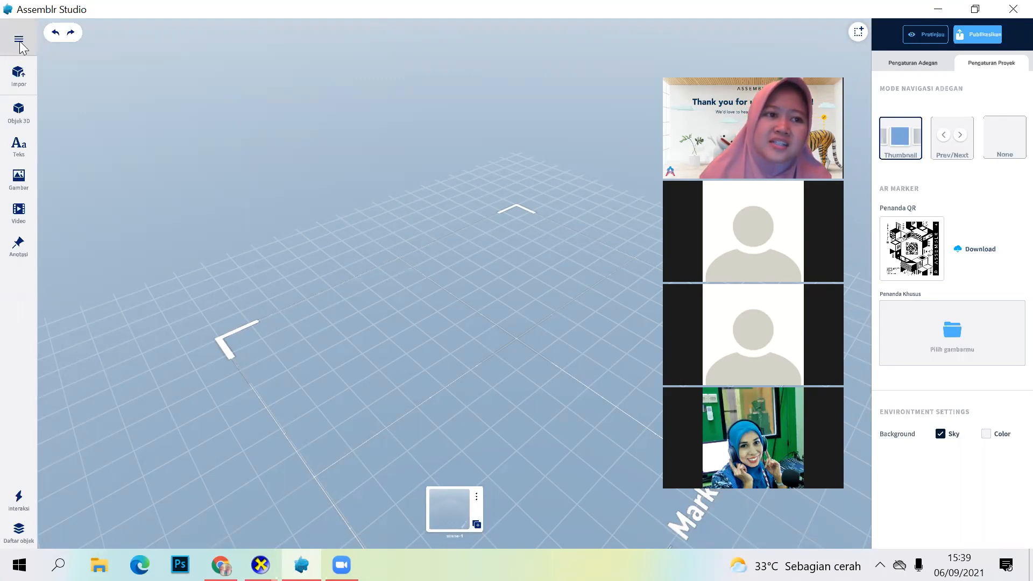
left_click(19, 40)
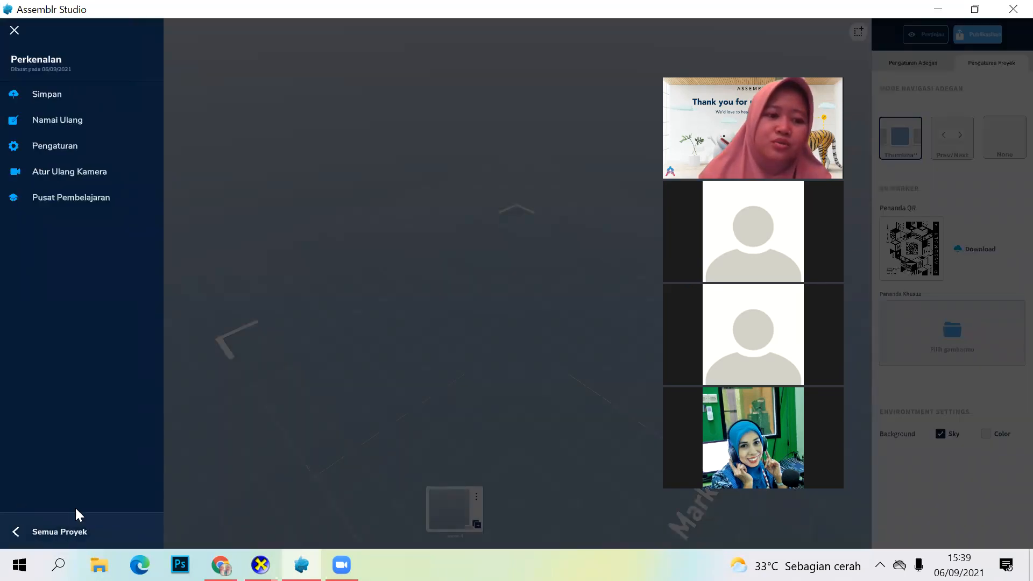
left_click(253, 429)
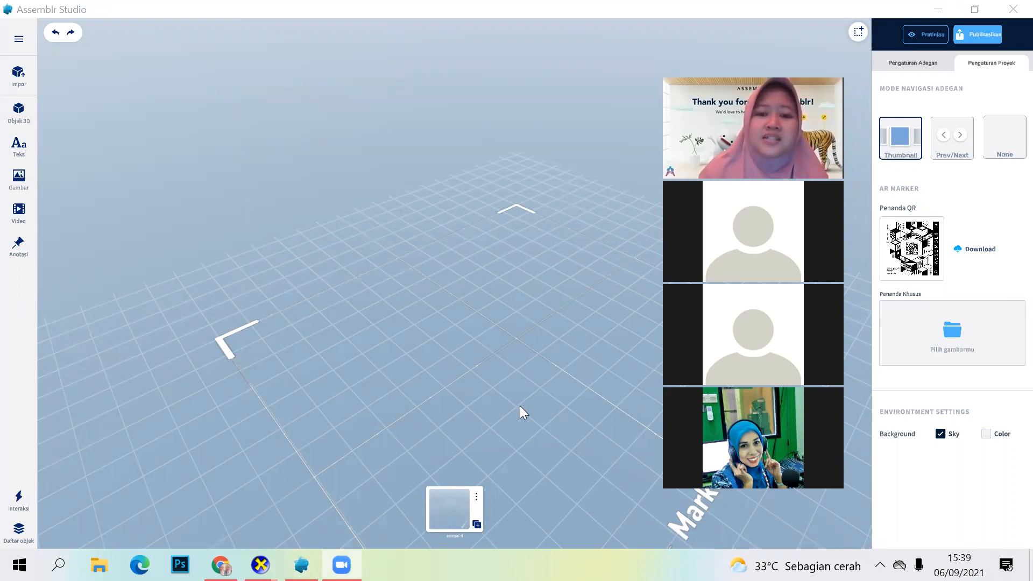
Step: Turn the empty scene to view its marker area from the front
left_click_drag(429, 359, 415, 336)
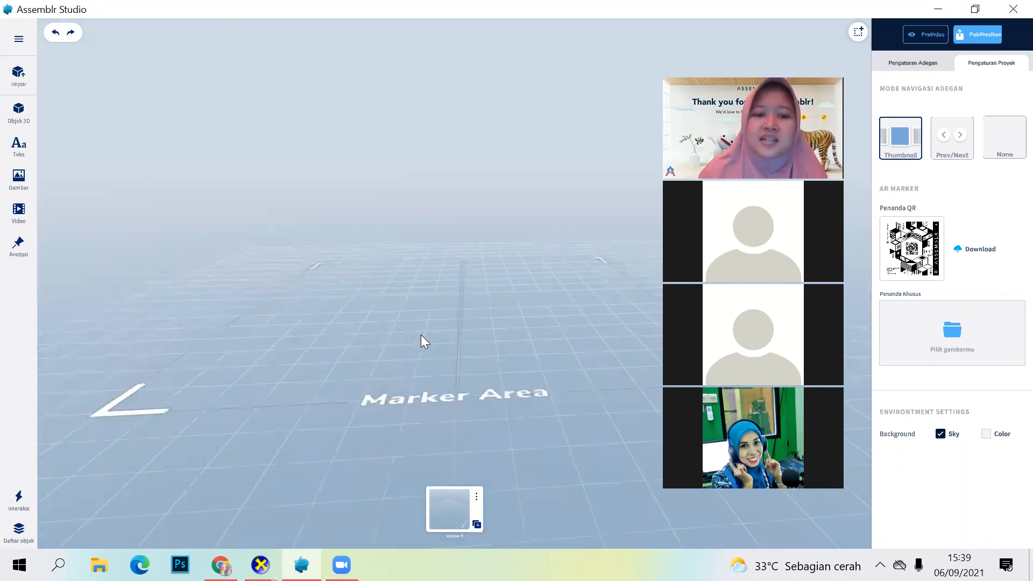
left_click_drag(425, 342, 531, 411)
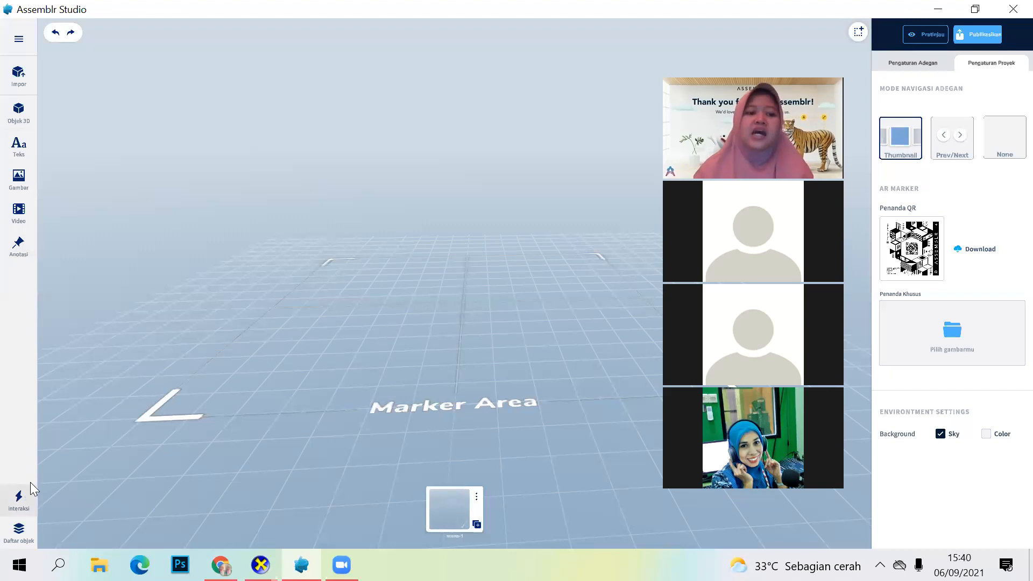
left_click(23, 502)
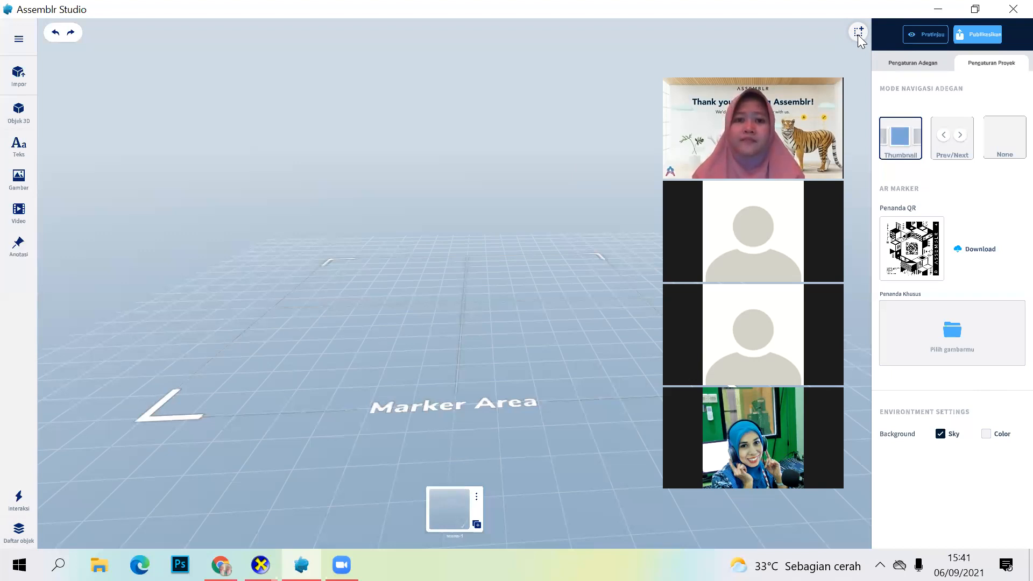
left_click(575, 106)
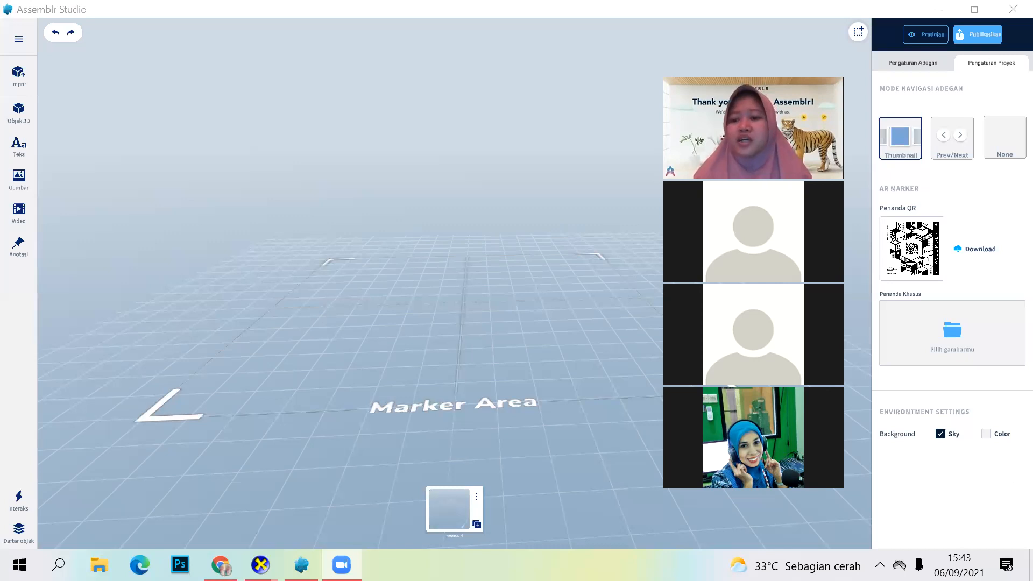
Step: Switch the project background from Sky to Color and try light blue shades, ending with #C4DEE6
left_click(985, 434)
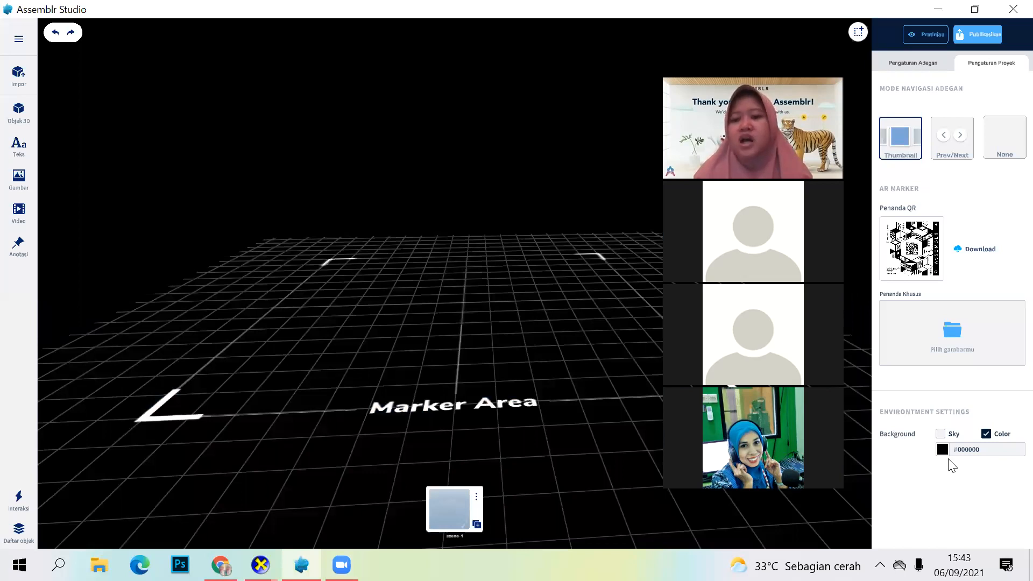
left_click(942, 449)
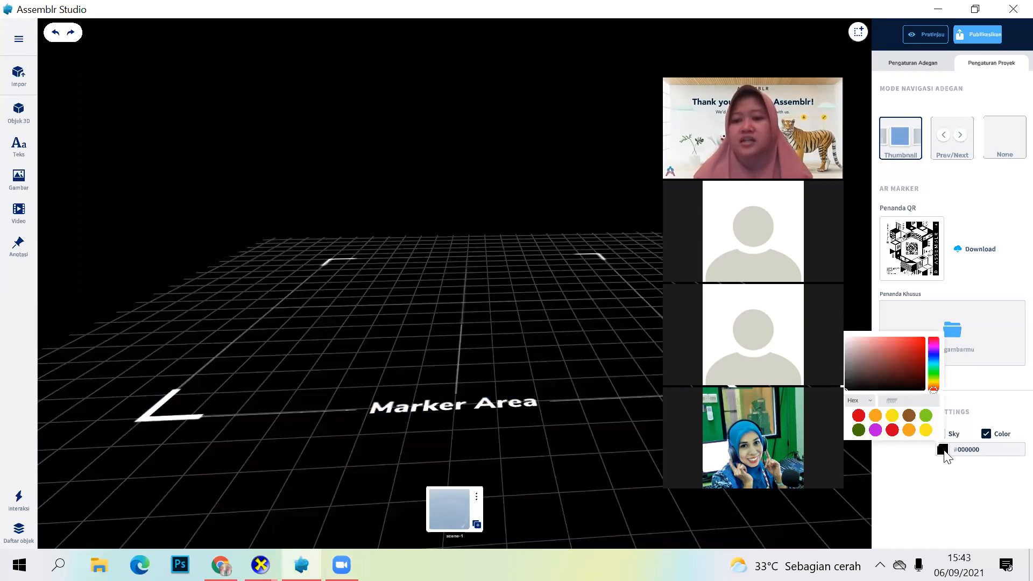
left_click(933, 367)
left_click_drag(934, 368, 934, 362)
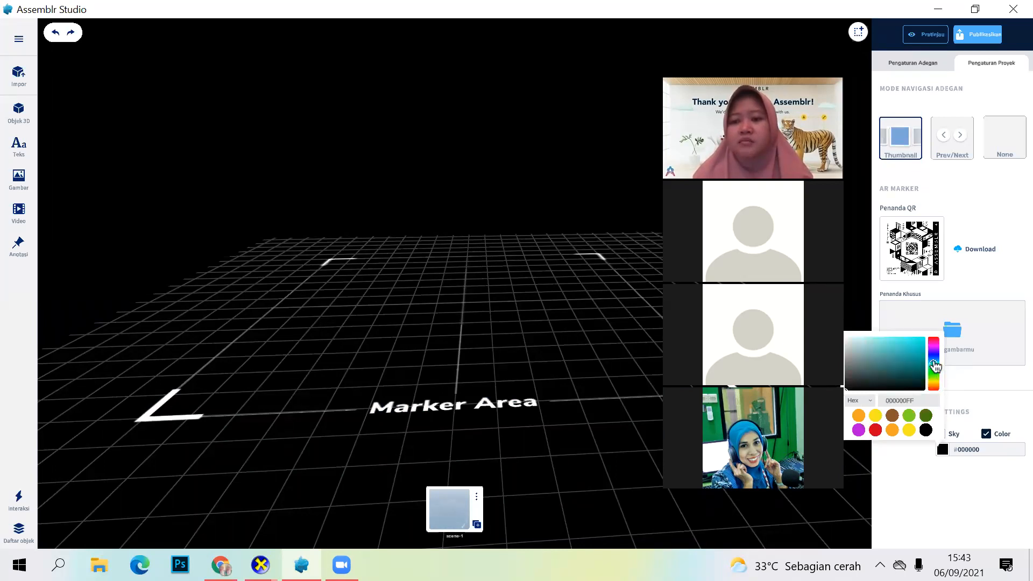
left_click(871, 343)
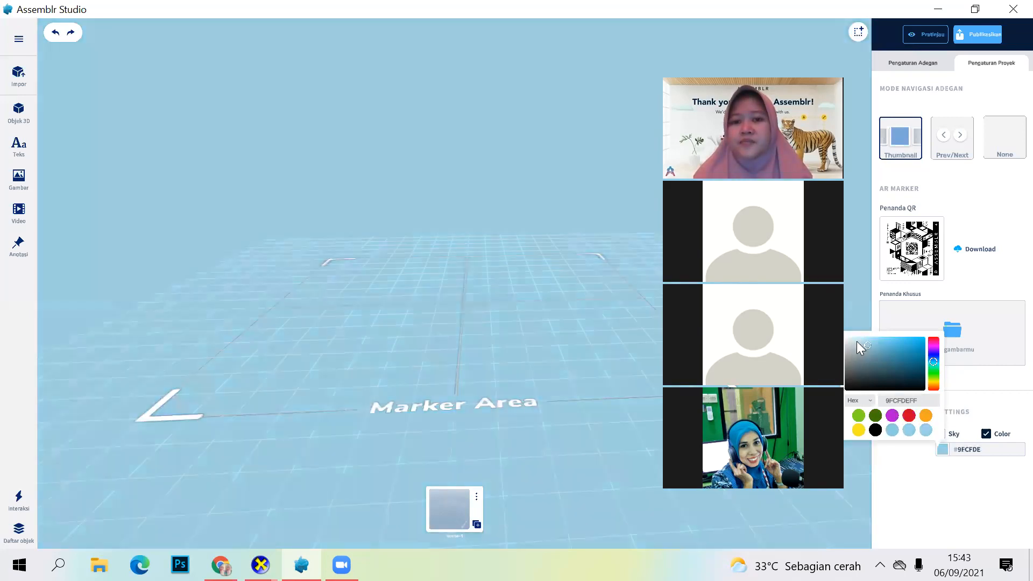
left_click(858, 347)
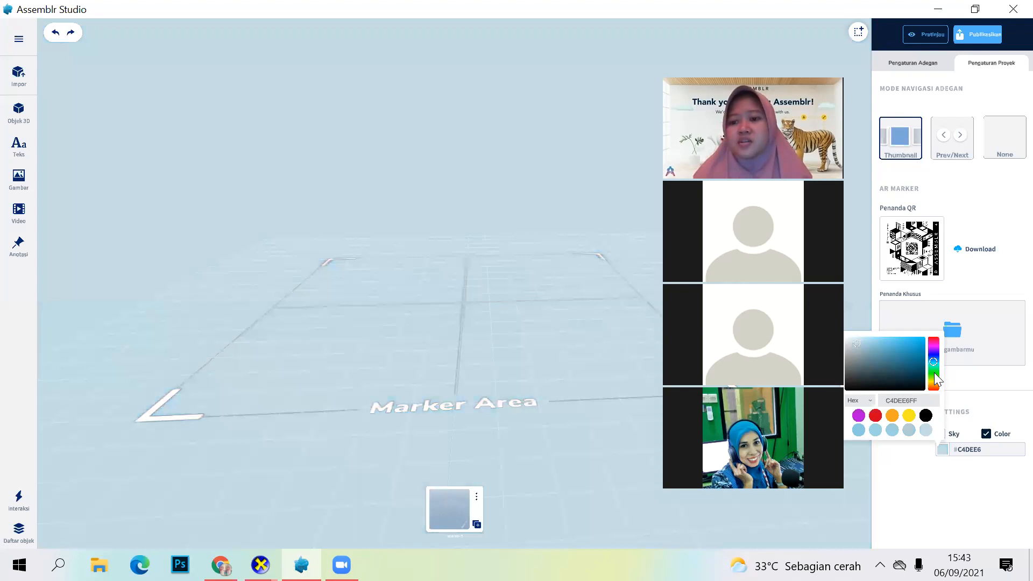
Step: Try light green, dark brown and pink as the background color, ending with #EB52AA
left_click(933, 372)
left_click(933, 385)
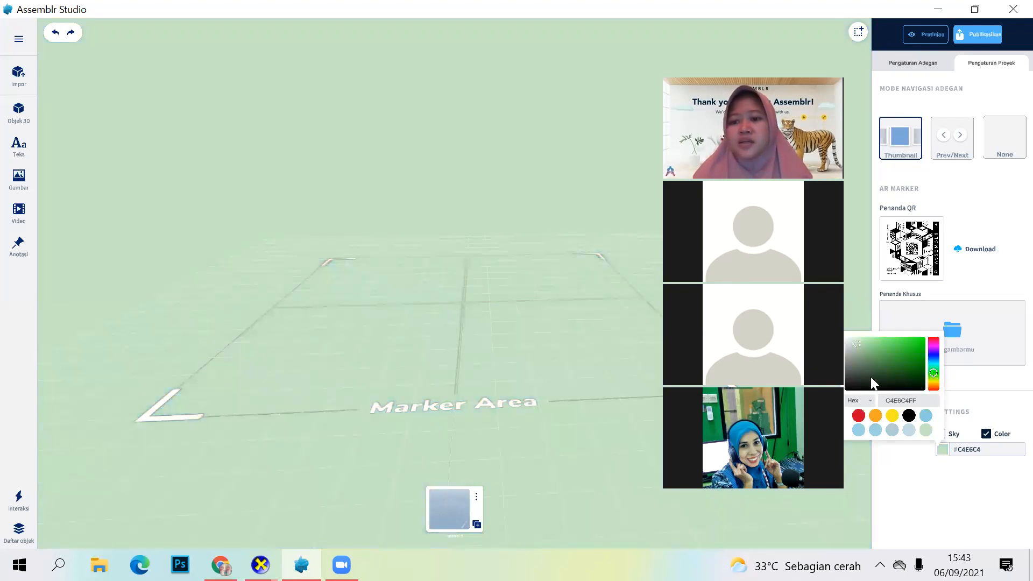
left_click(870, 379)
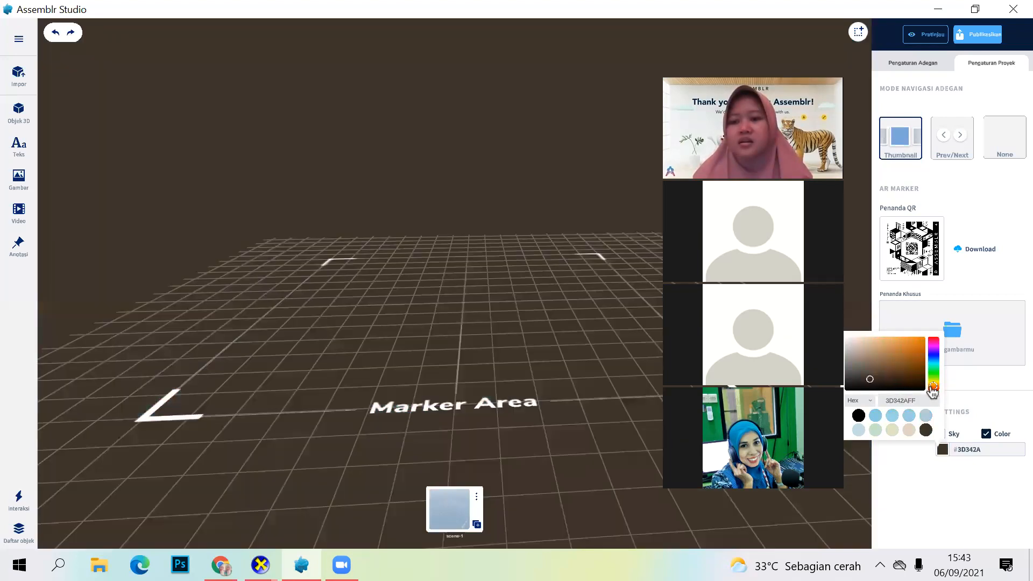
left_click(934, 343)
left_click(897, 342)
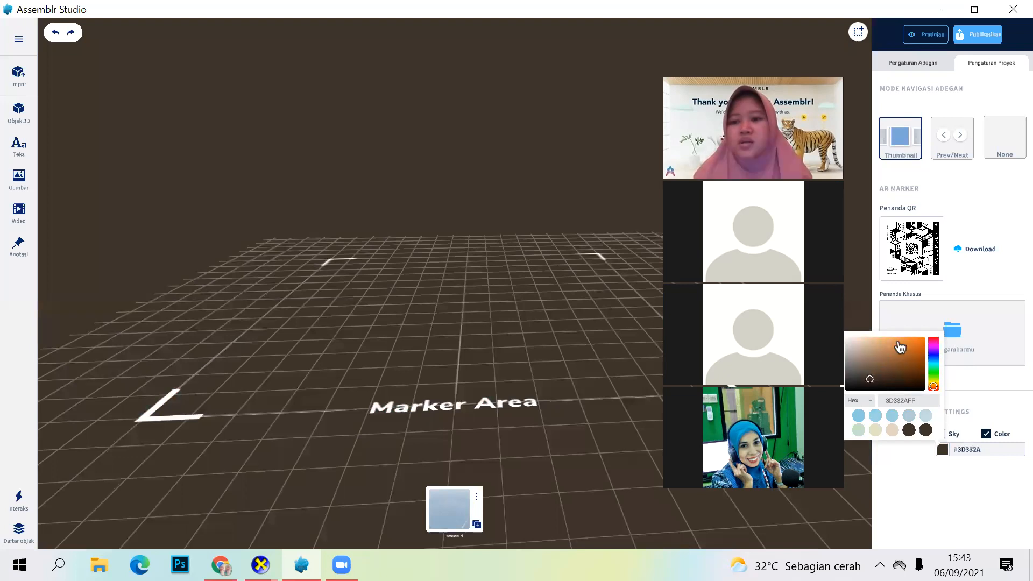
left_click(912, 365)
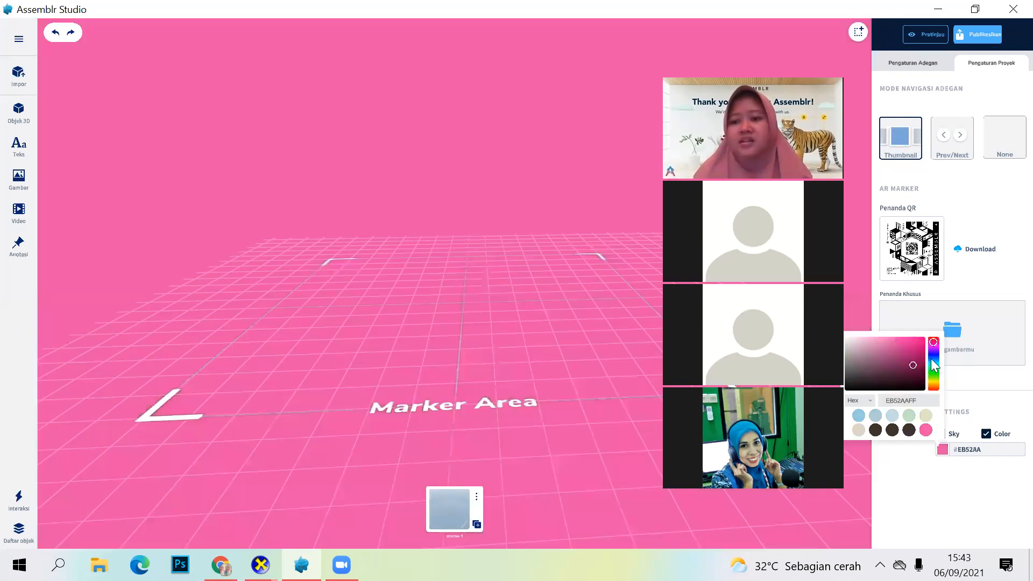
Step: Try dark blue, green and lavender #A3A9E6 as the background color, and restore the Sky background
left_click(933, 358)
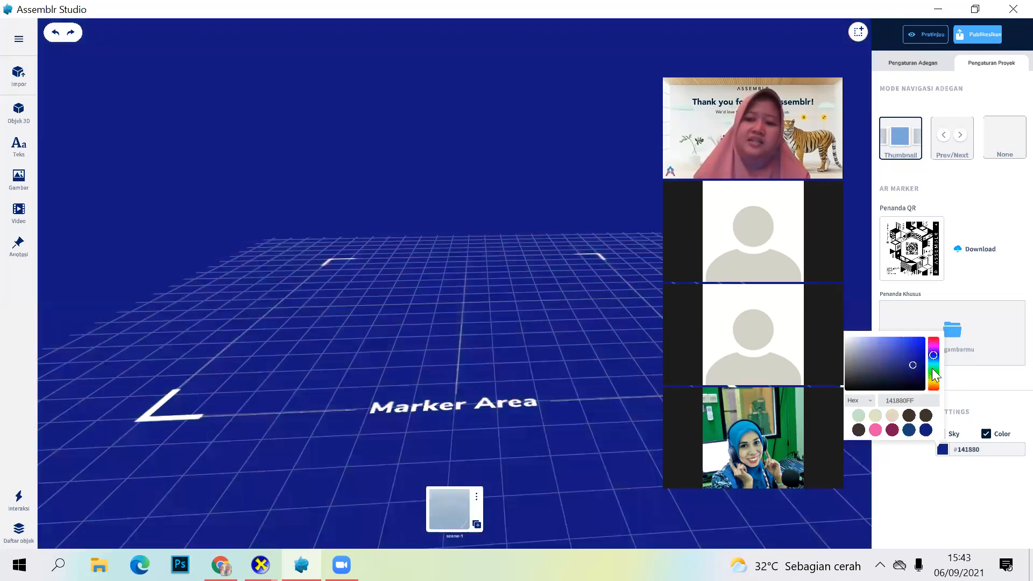
left_click(933, 385)
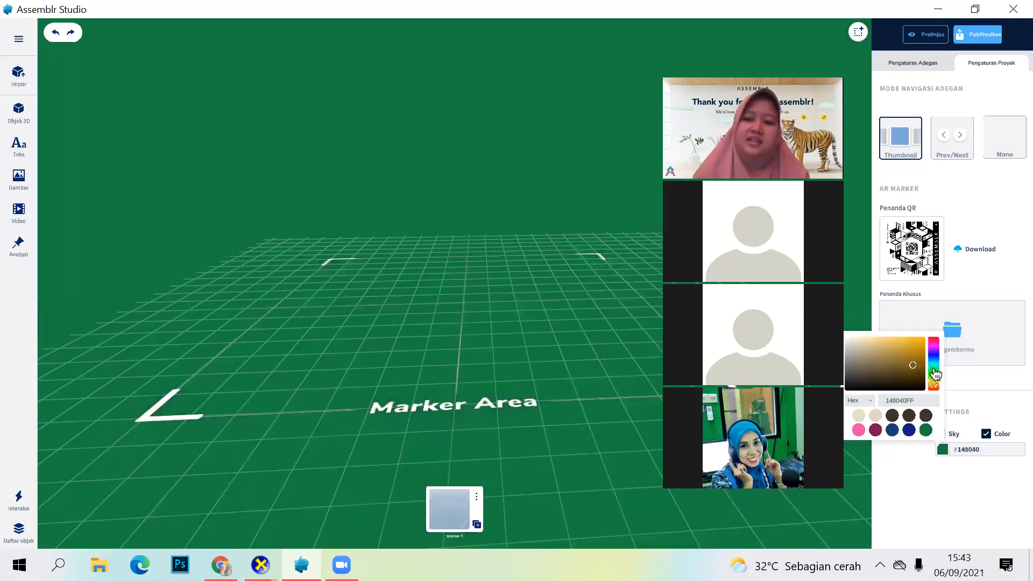
left_click(934, 367)
left_click(933, 355)
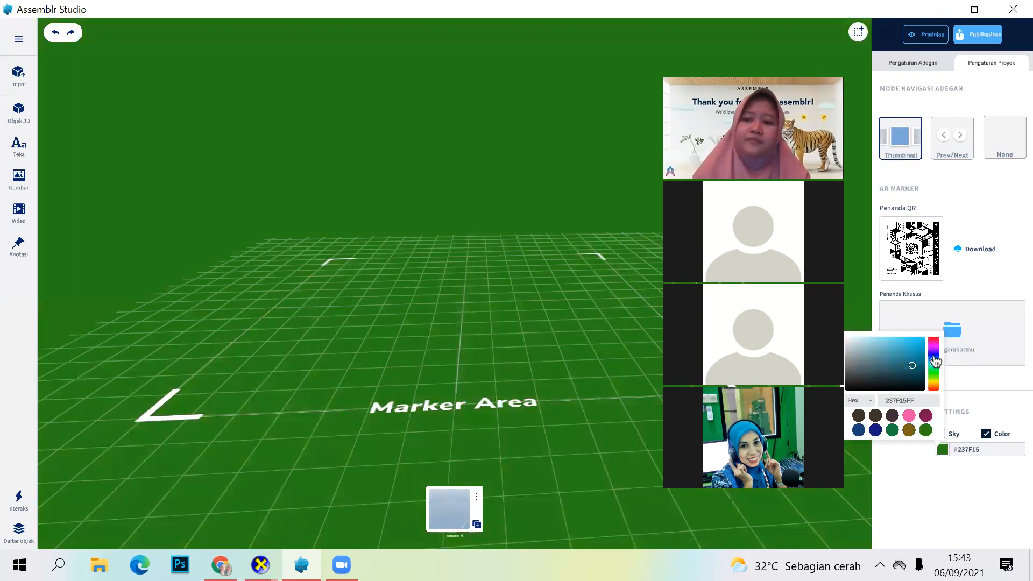
left_click(866, 343)
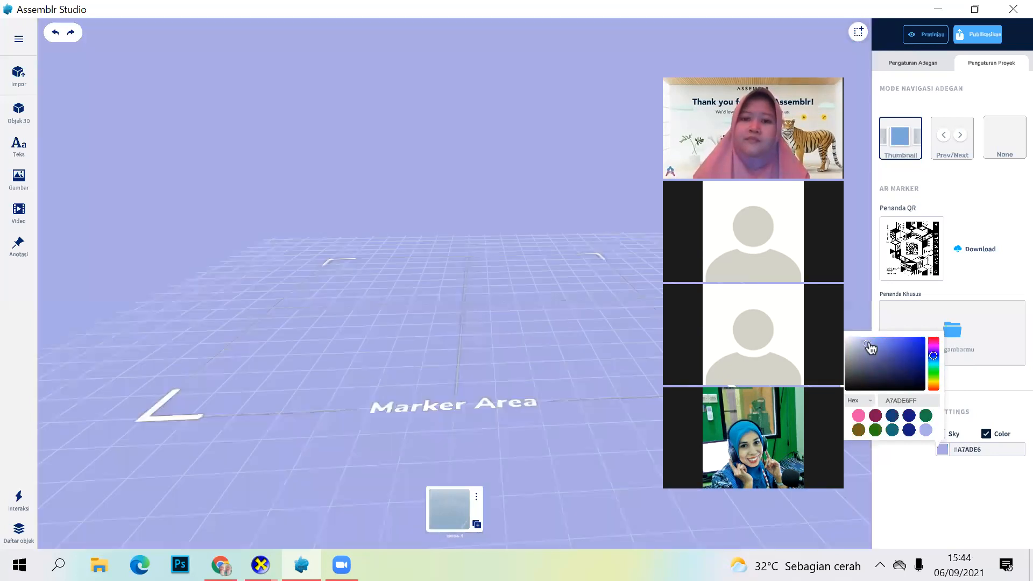
left_click(867, 344)
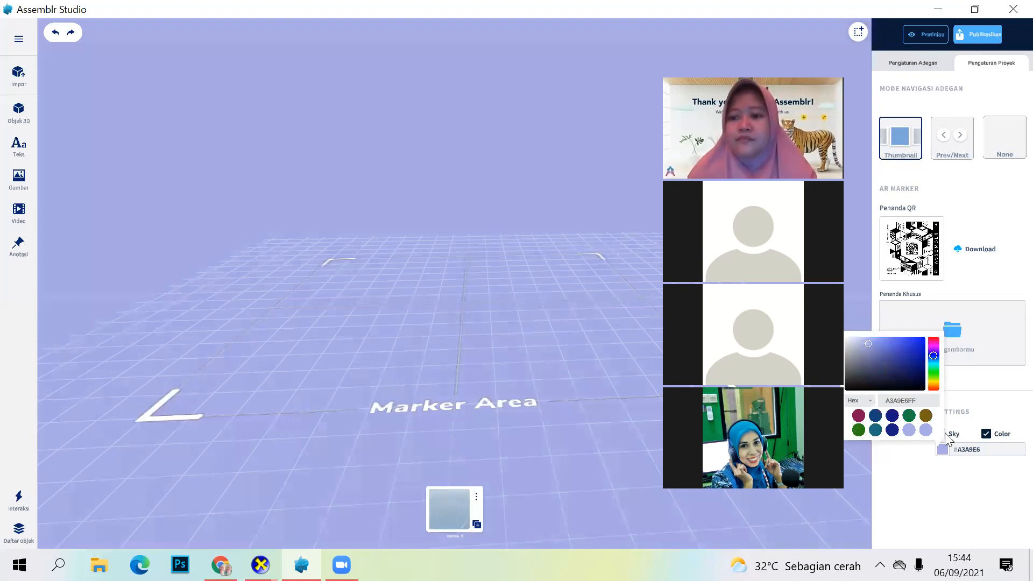
left_click(944, 432)
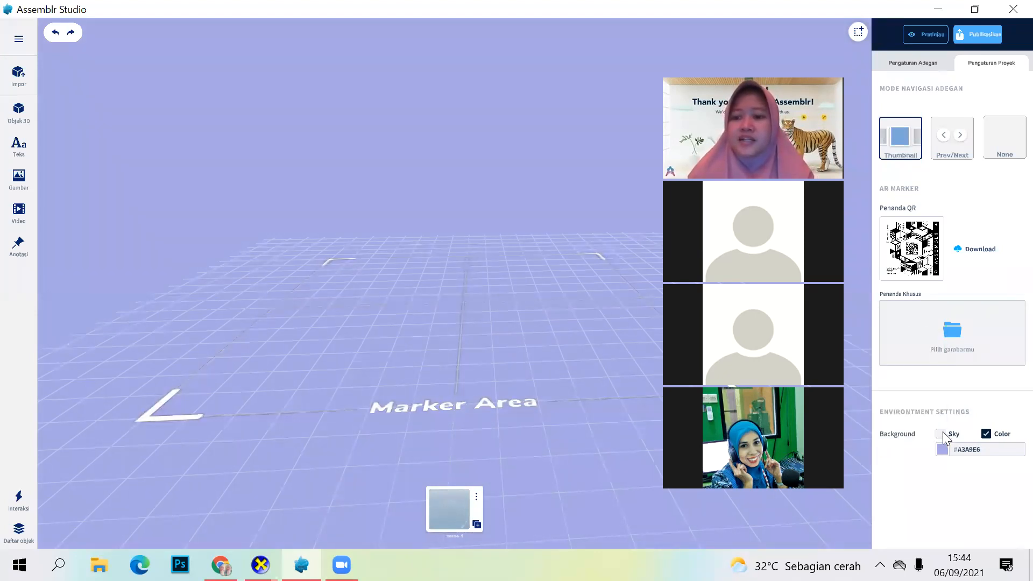
left_click(940, 433)
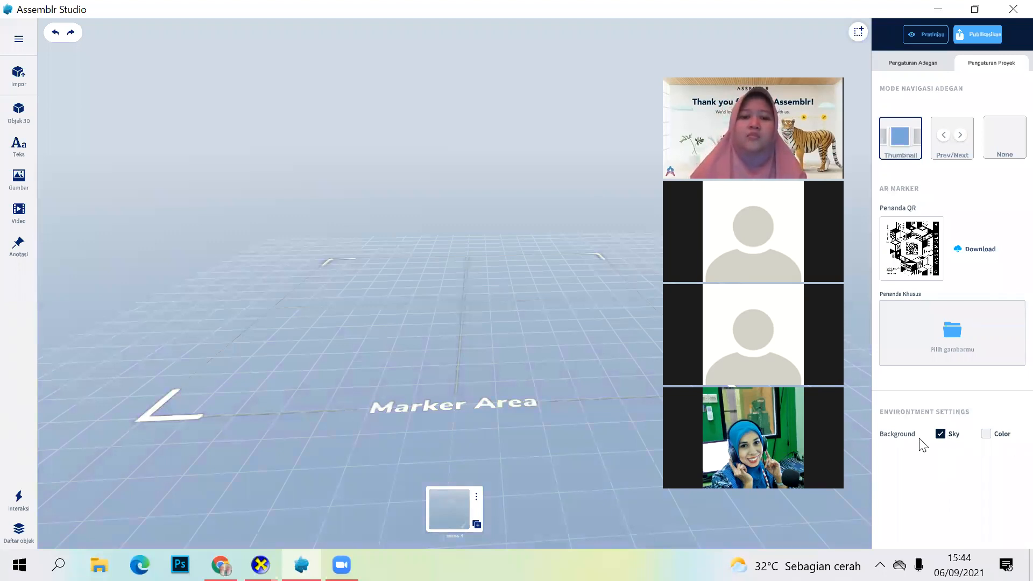
Step: Examine the scene's whole grid, marker area and FRONT indicator from farther away and from another side
mouse_move(538, 374)
left_mouse_down()
mouse_move(526, 410)
mouse_move(527, 400)
left_mouse_up()
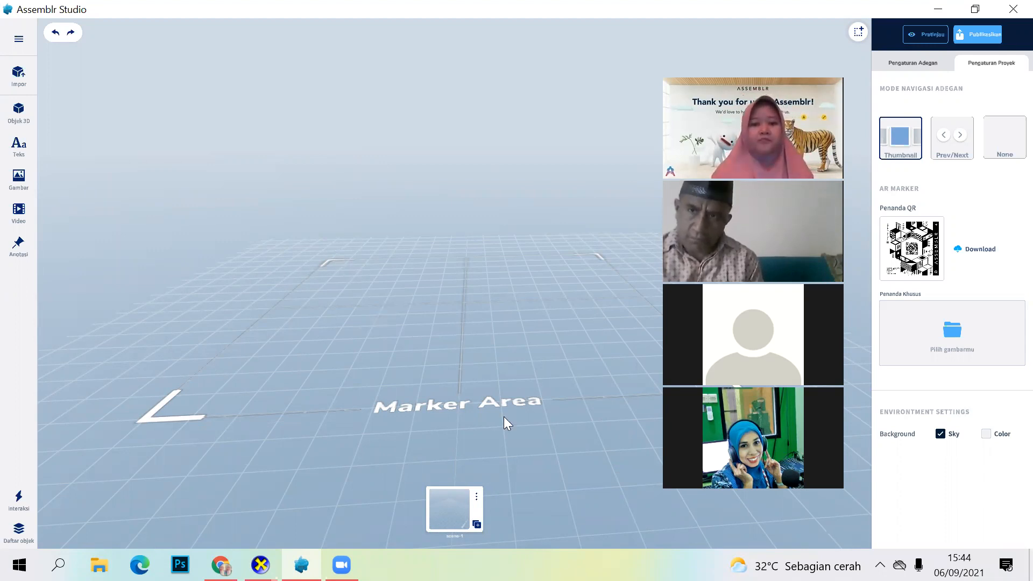
scroll(509, 429, "down", 1)
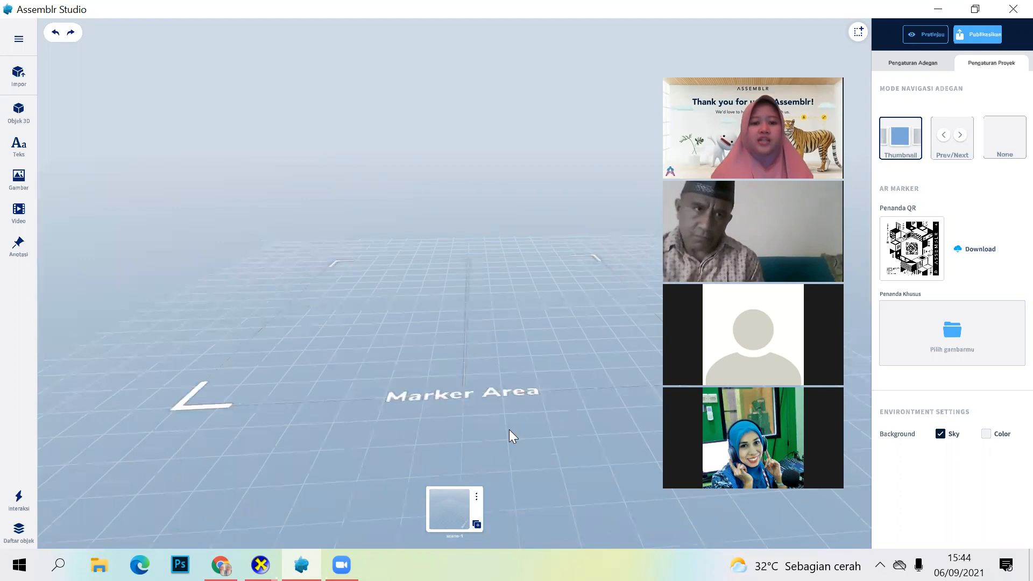
scroll(509, 429, "down", 3)
scroll(515, 475, "down", 2)
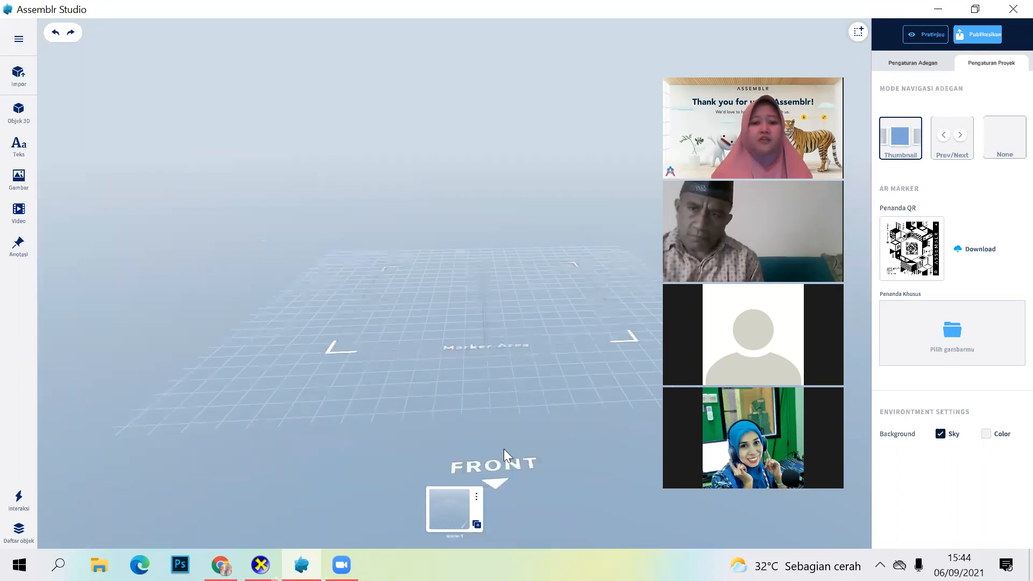
scroll(503, 449, "down", 1)
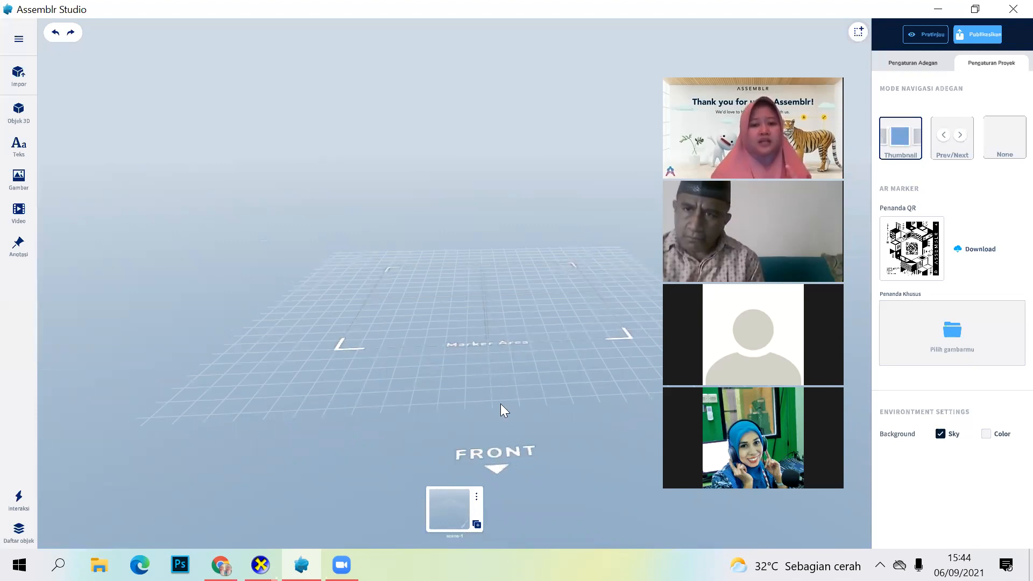
left_click_drag(533, 422, 424, 412)
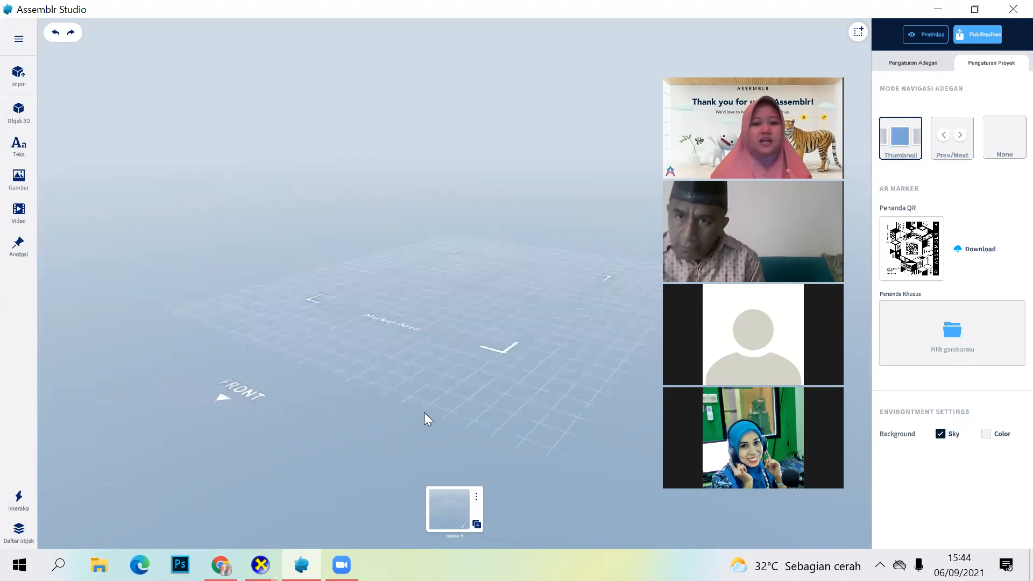
scroll(388, 405, "down", 3)
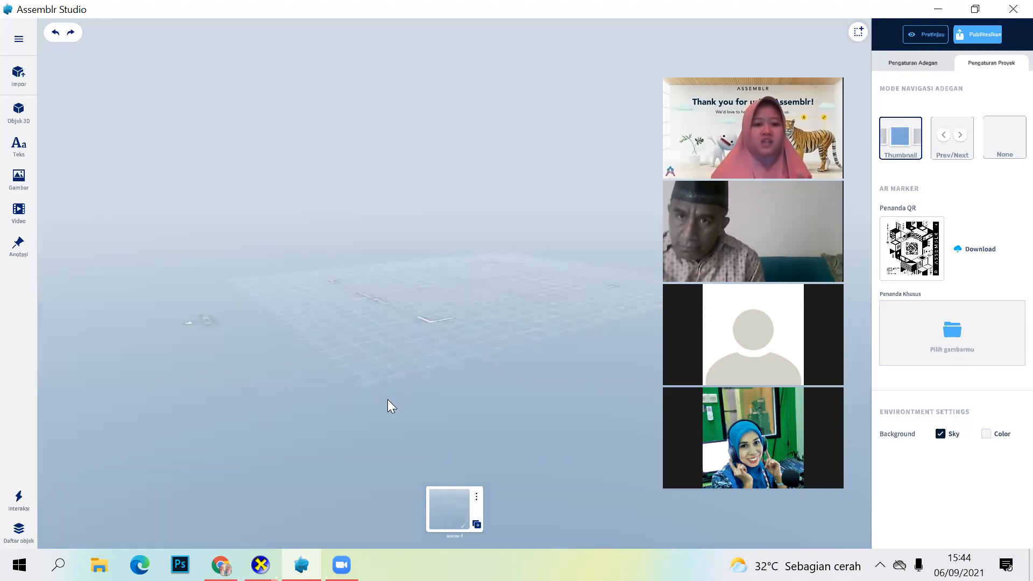
Step: Examine the grid and marker area from a low angle, from the side and from the front
mouse_move(370, 384)
left_mouse_down()
mouse_move(330, 400)
mouse_move(445, 323)
left_mouse_up()
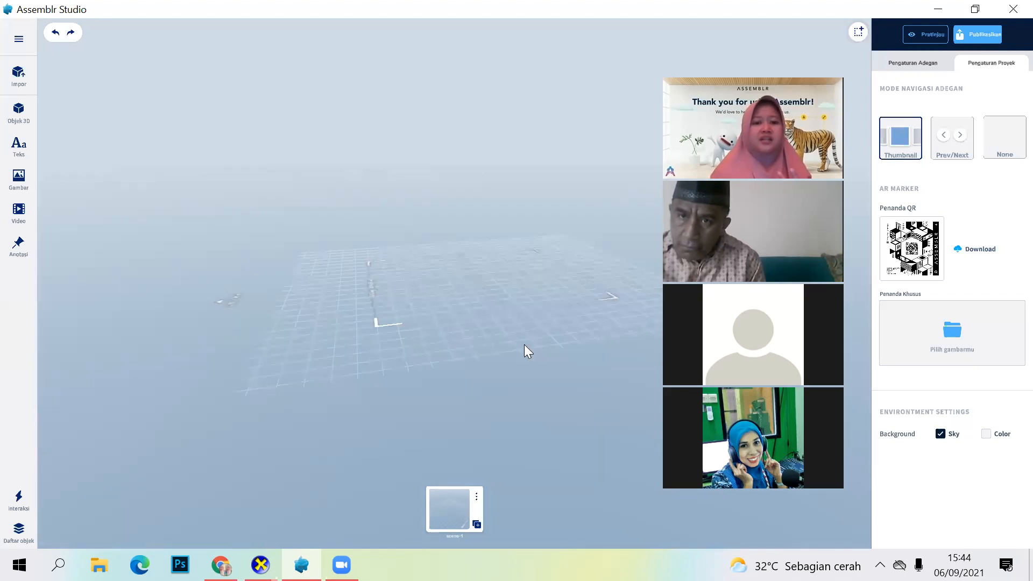
left_click_drag(512, 361, 446, 292)
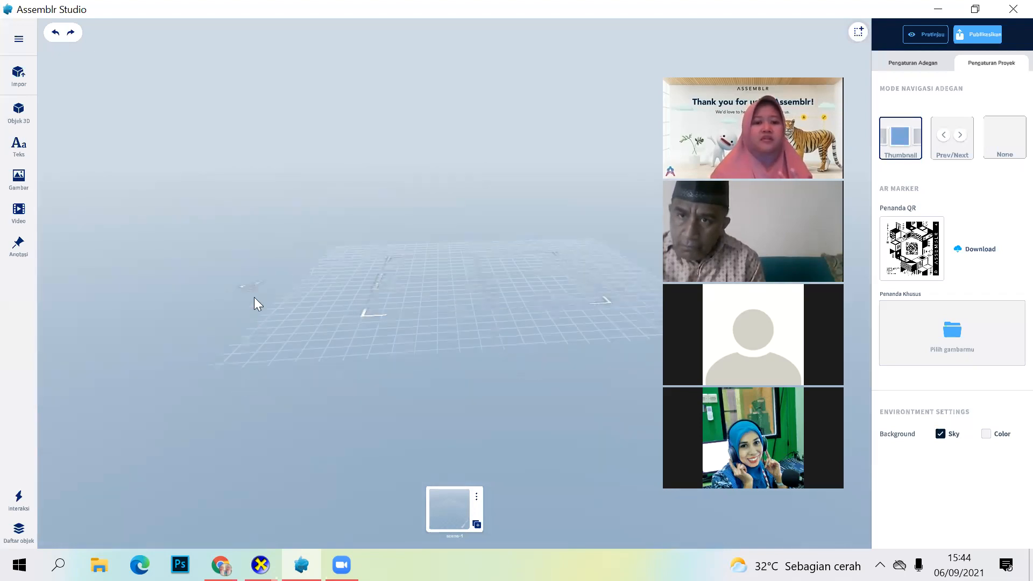
left_click_drag(318, 367, 465, 452)
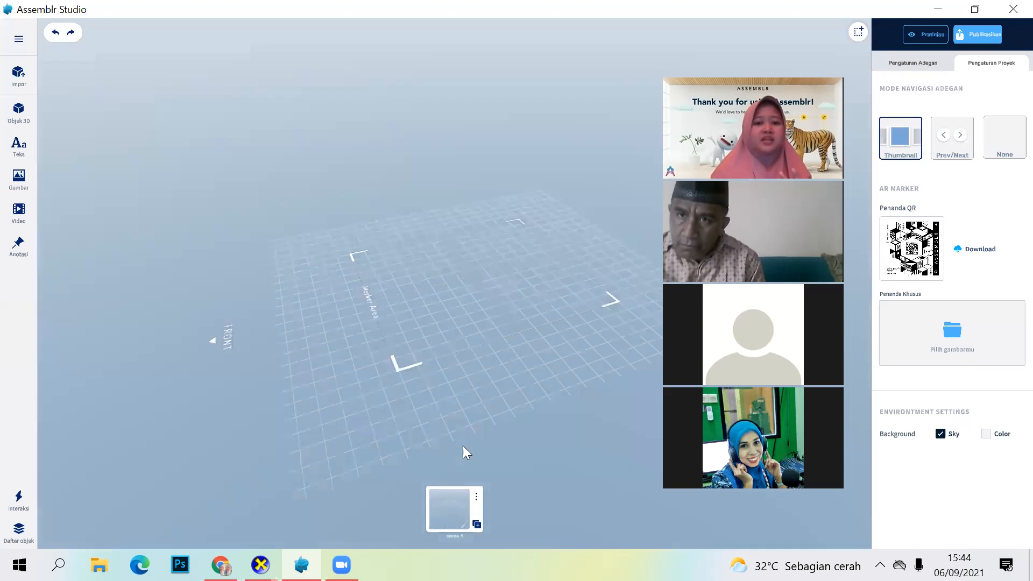
mouse_move(511, 379)
left_mouse_down()
mouse_move(552, 367)
mouse_move(539, 361)
left_mouse_up()
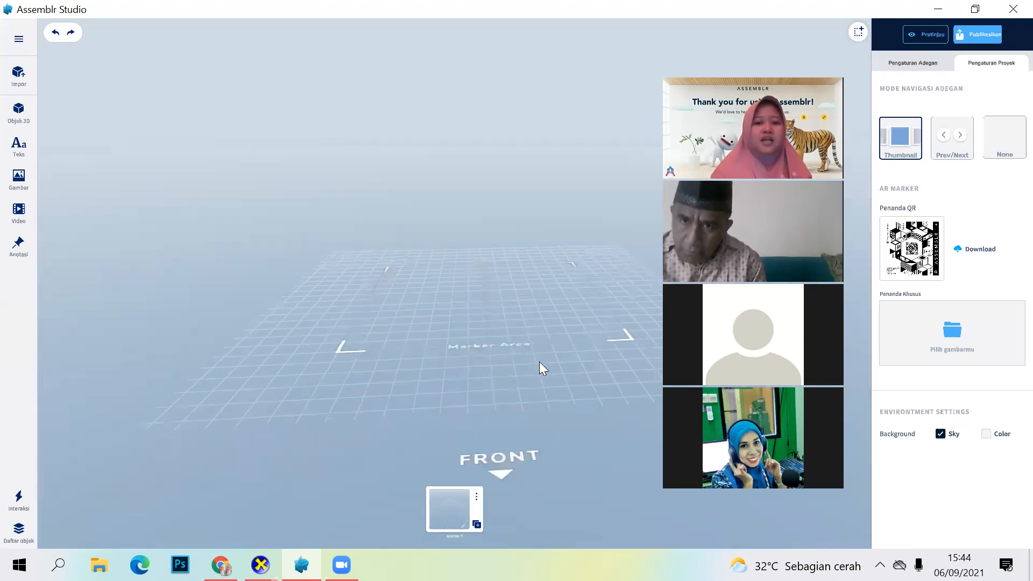
mouse_move(538, 412)
left_mouse_down()
mouse_move(510, 309)
mouse_move(541, 418)
mouse_move(545, 549)
mouse_move(520, 499)
mouse_move(350, 423)
mouse_move(518, 471)
mouse_move(532, 485)
left_mouse_up()
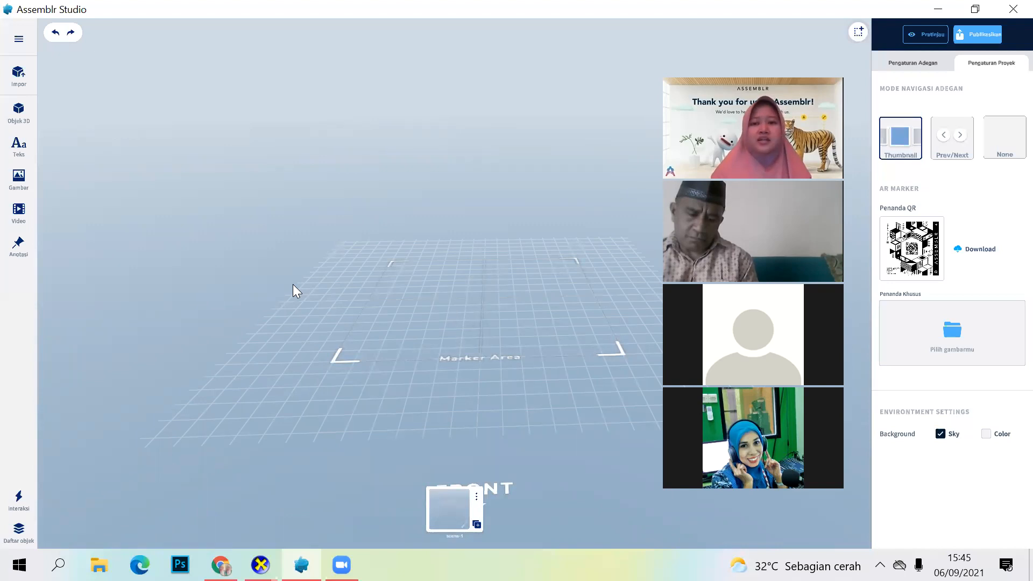
left_click(28, 80)
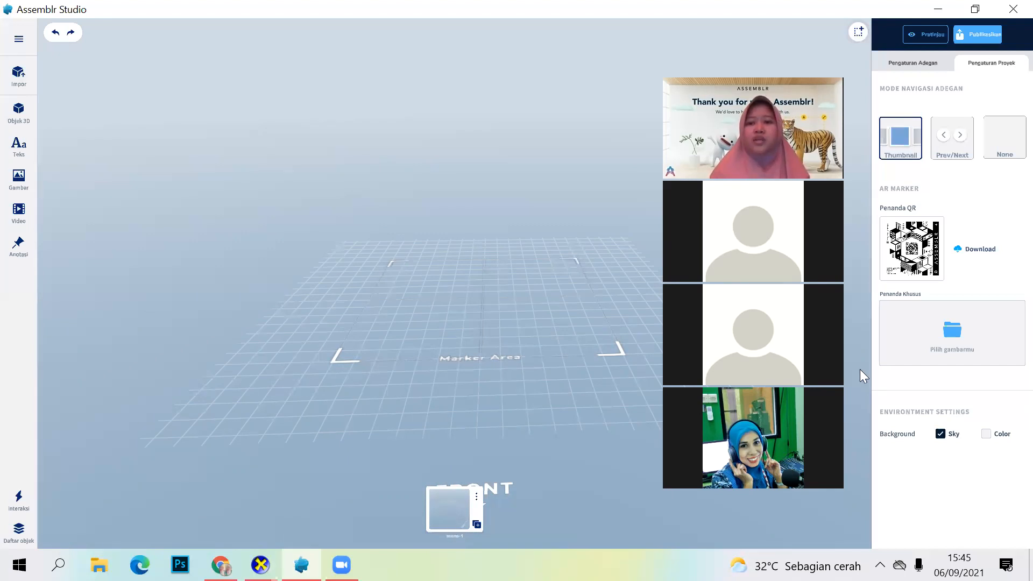
Step: Show the scene settings of scene-1 and add two more scenes after it
left_click(920, 63)
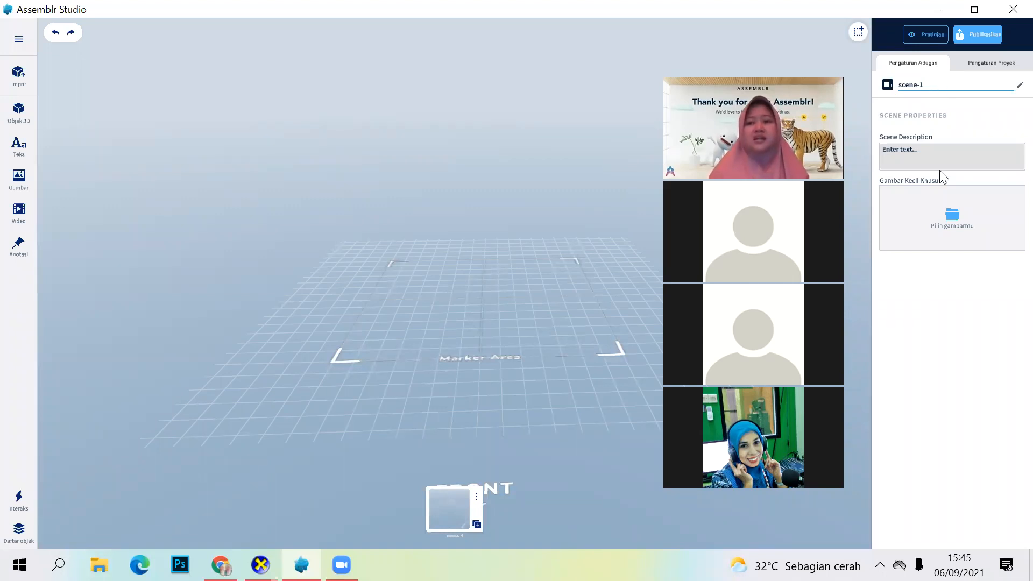
left_click(923, 145)
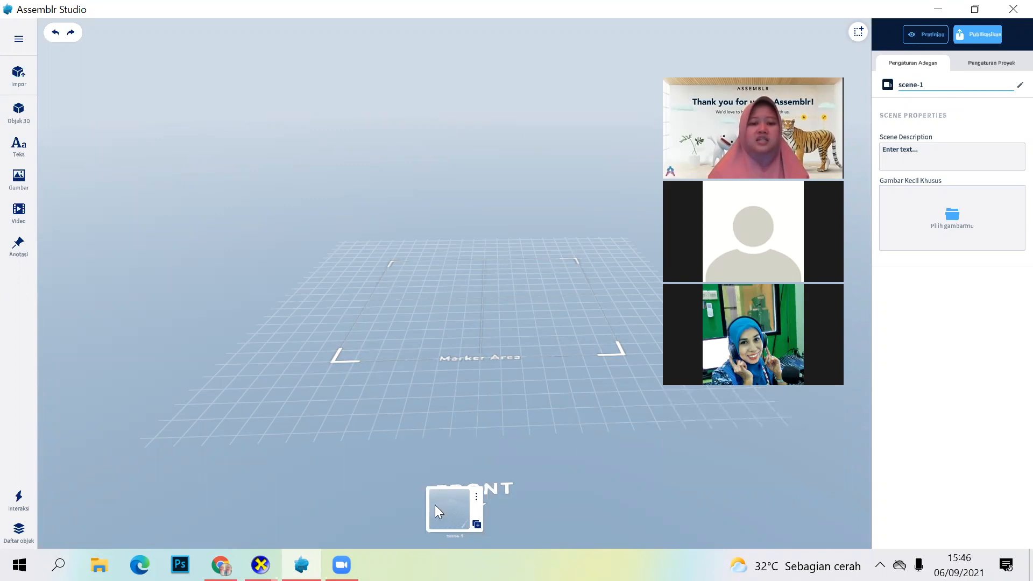
left_click(476, 525)
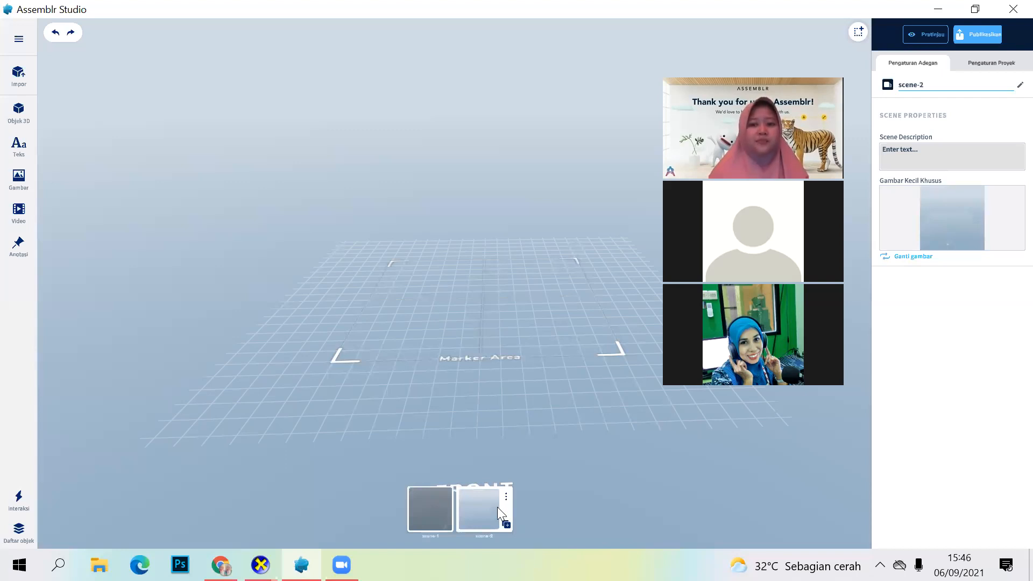
left_click(506, 525)
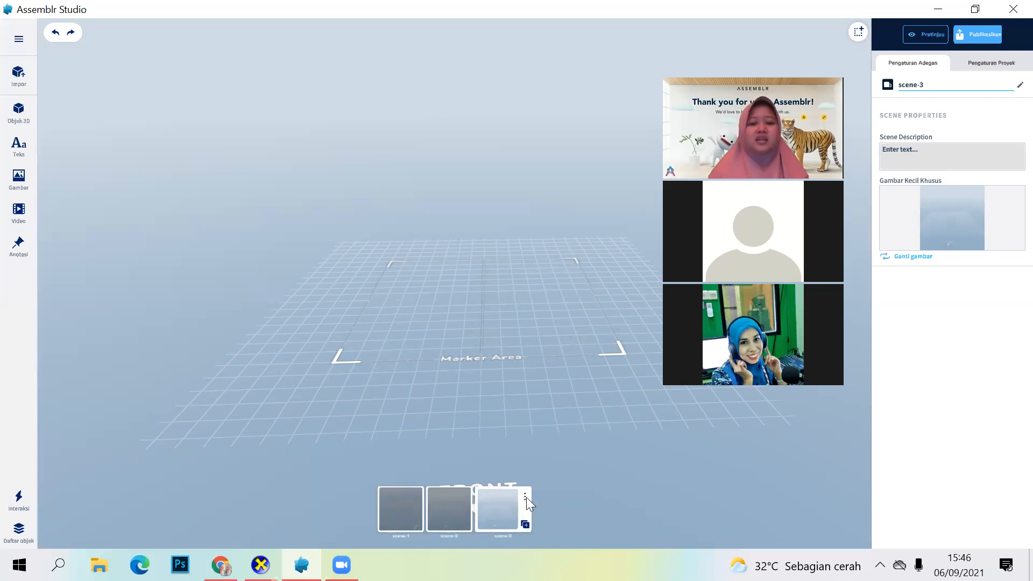
Step: Review the management options of scene-3 and dismiss them without choosing any
right_click(498, 494)
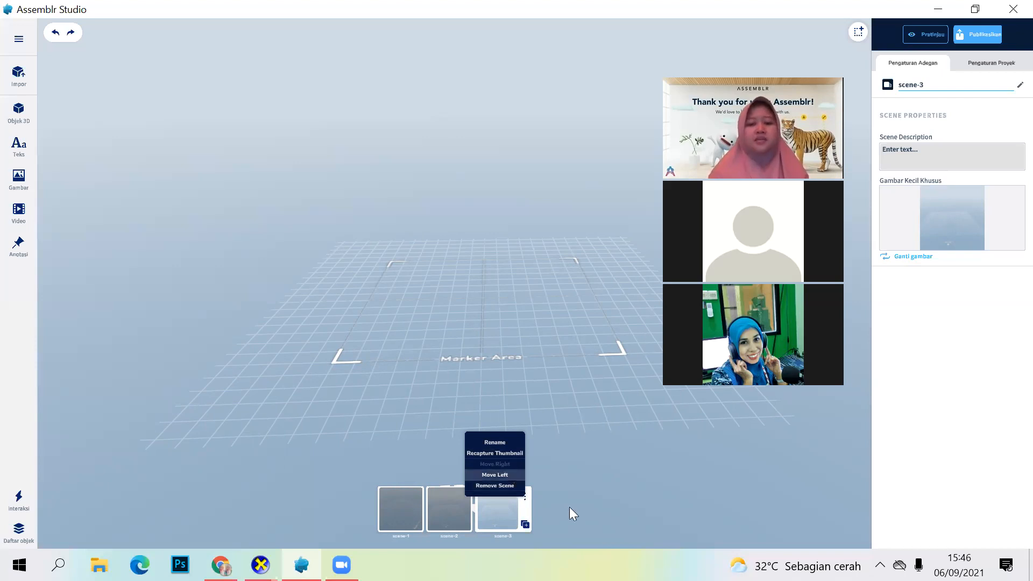
left_click(508, 491)
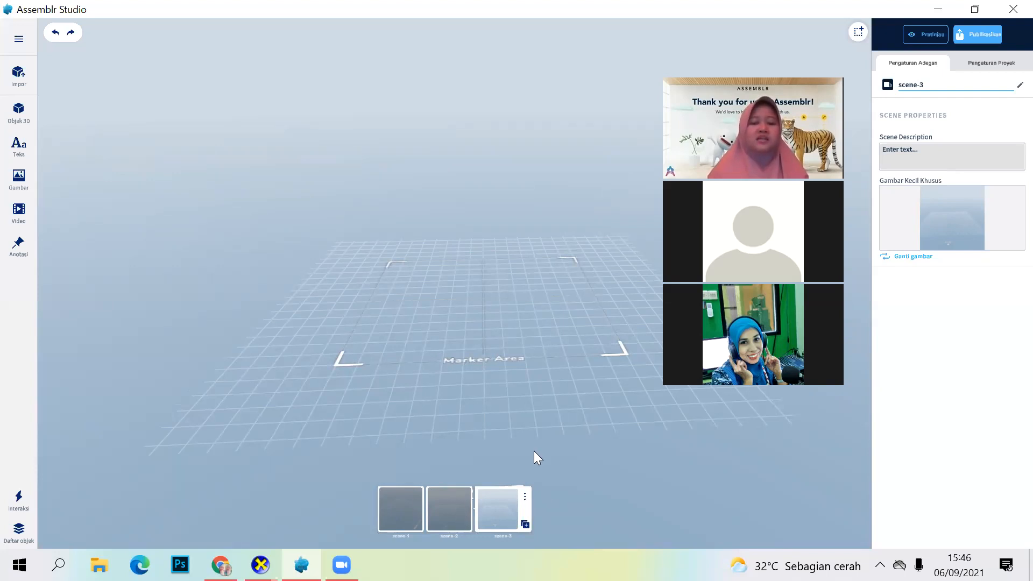
scroll(535, 447, "down", 1)
scroll(536, 447, "up", 3)
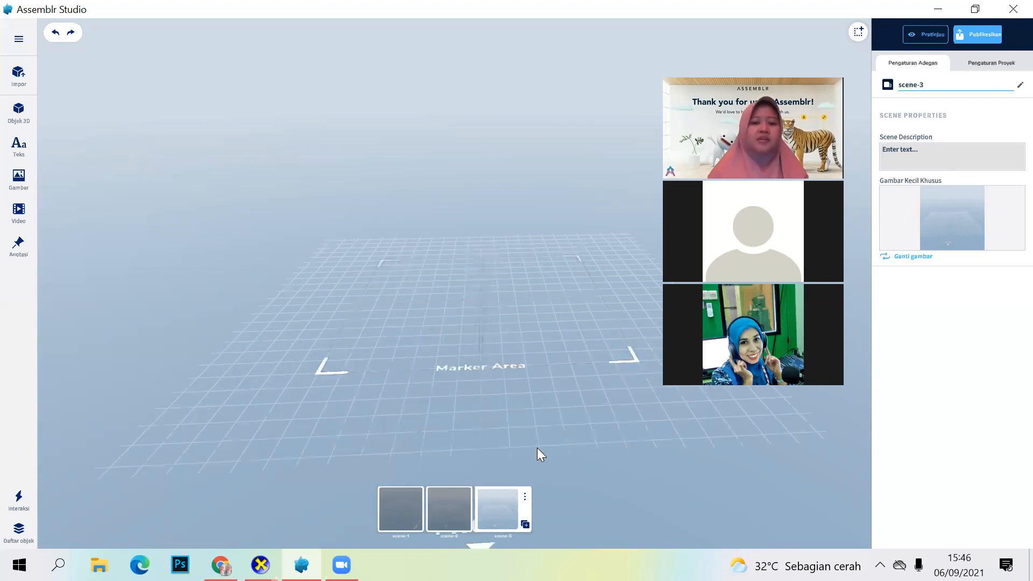
scroll(536, 452, "up", 1)
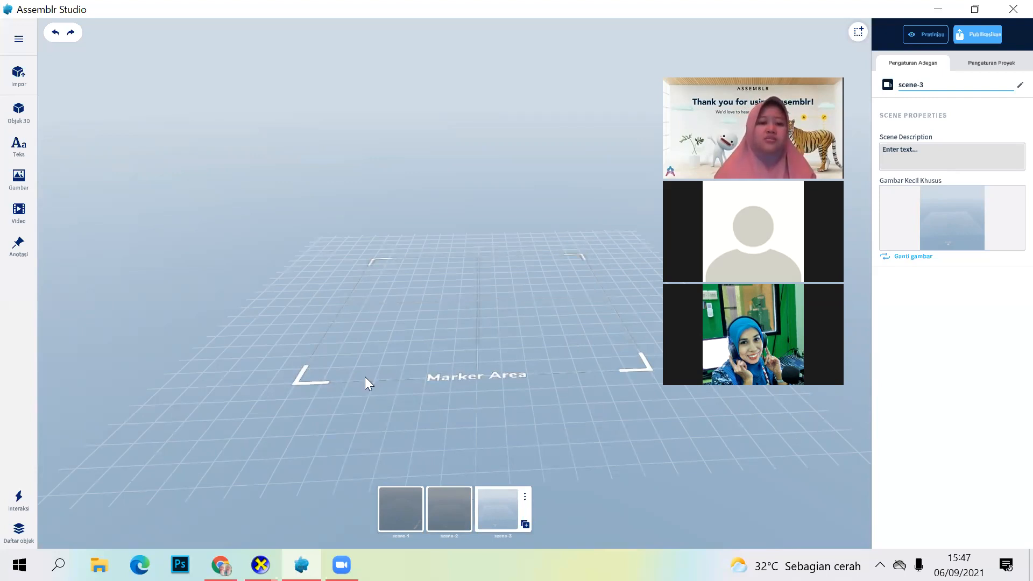
Step: Rename scene-1 as "Perkenalan antar tetangga"
left_click(399, 511)
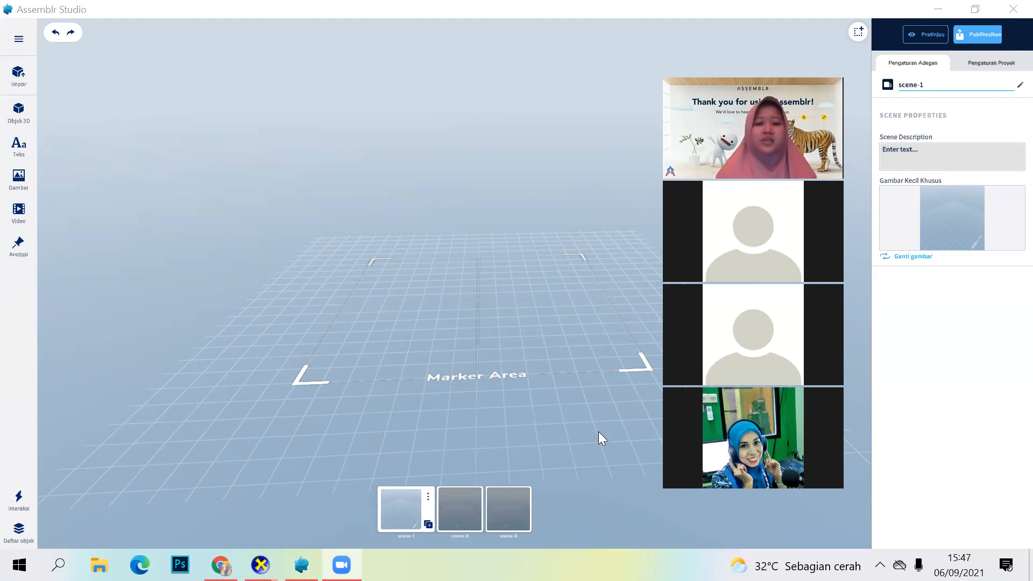
left_click(392, 513)
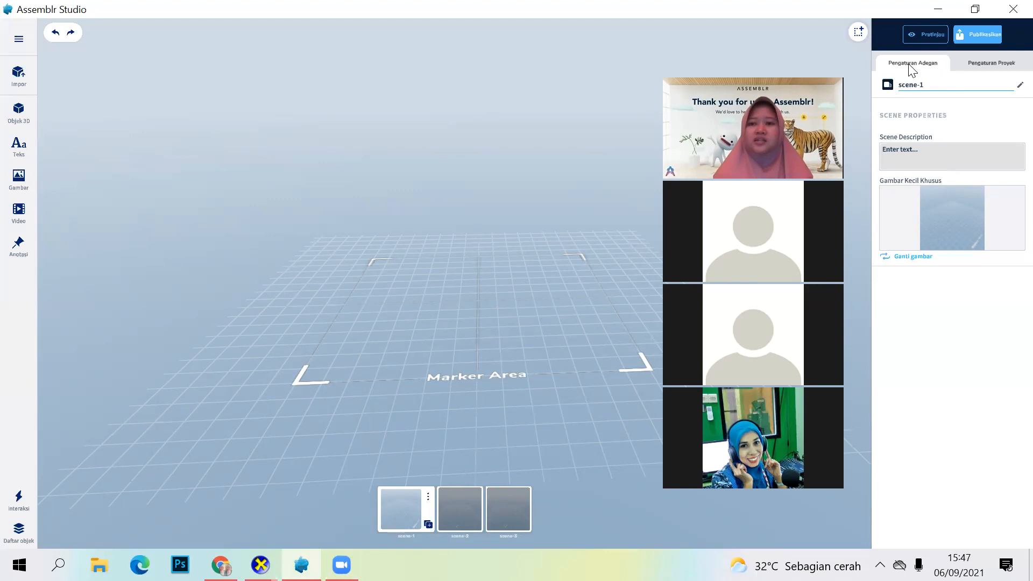
left_click(919, 90)
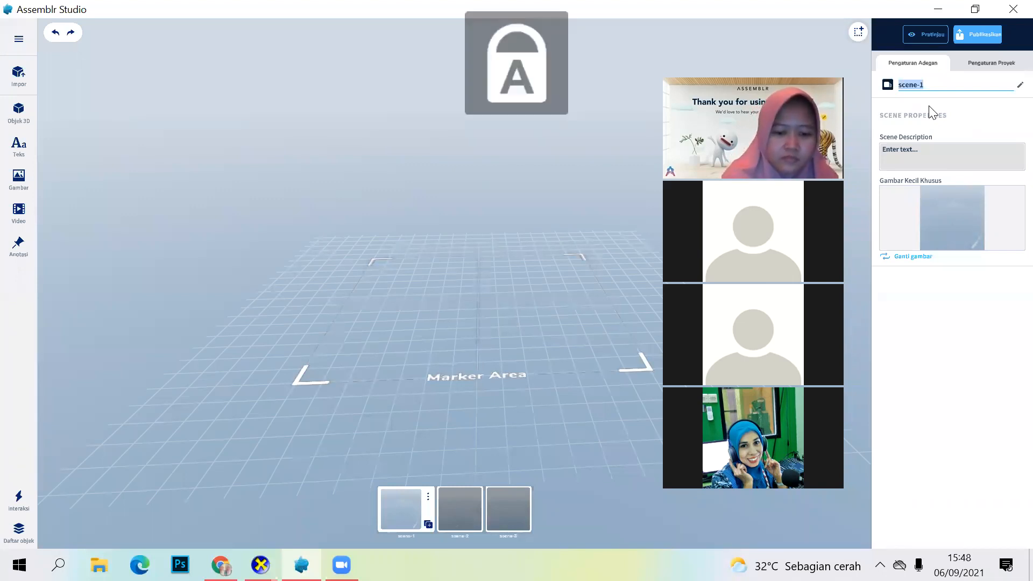
type("P")
key("Caps_Lock")
type("erkenalan a")
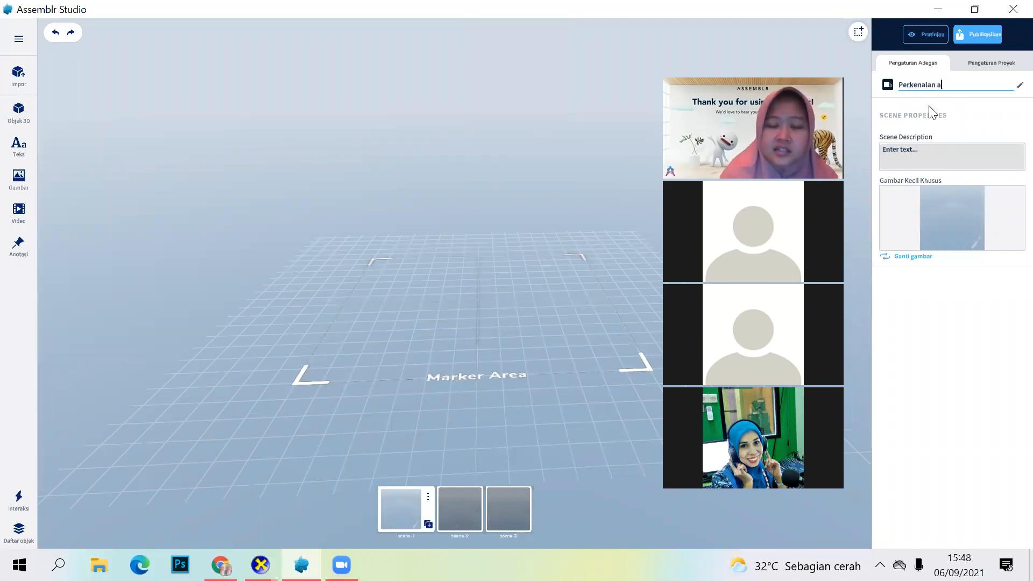
type("ntar tetangga")
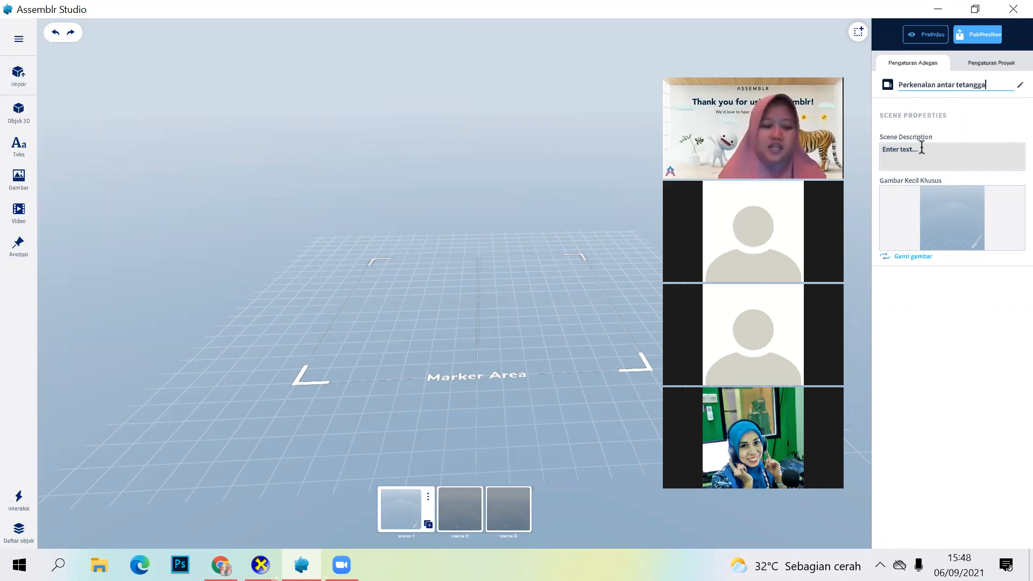
Step: Enter the scene description "ada 2 orang anak yang berkenalan karena rumahnya bersebelahan" and view the image chooser for its custom thumbnail
left_click(921, 149)
type("ada 2 orang anak yang berkenalan karena ")
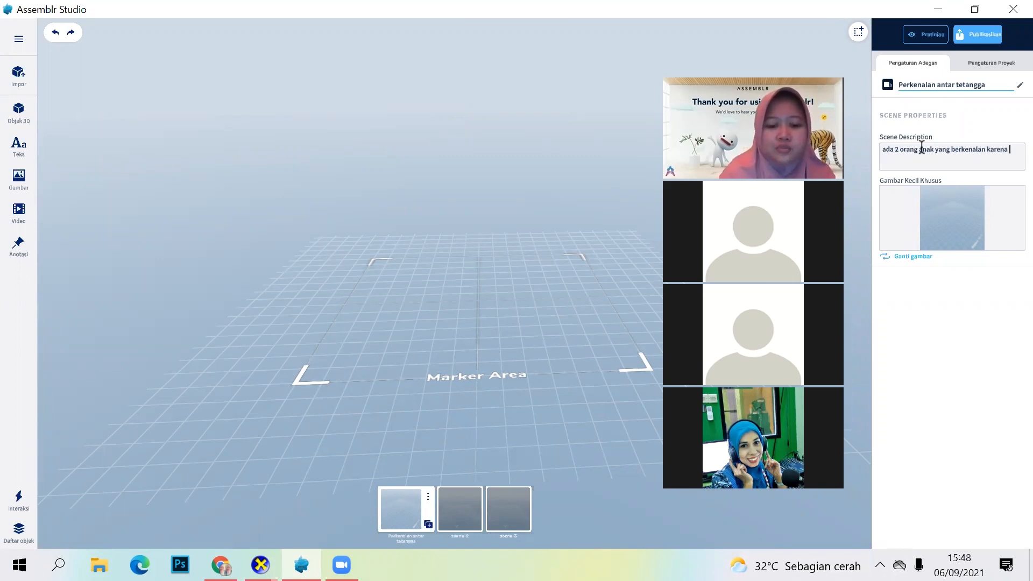
type("rumahnya bersebelahan")
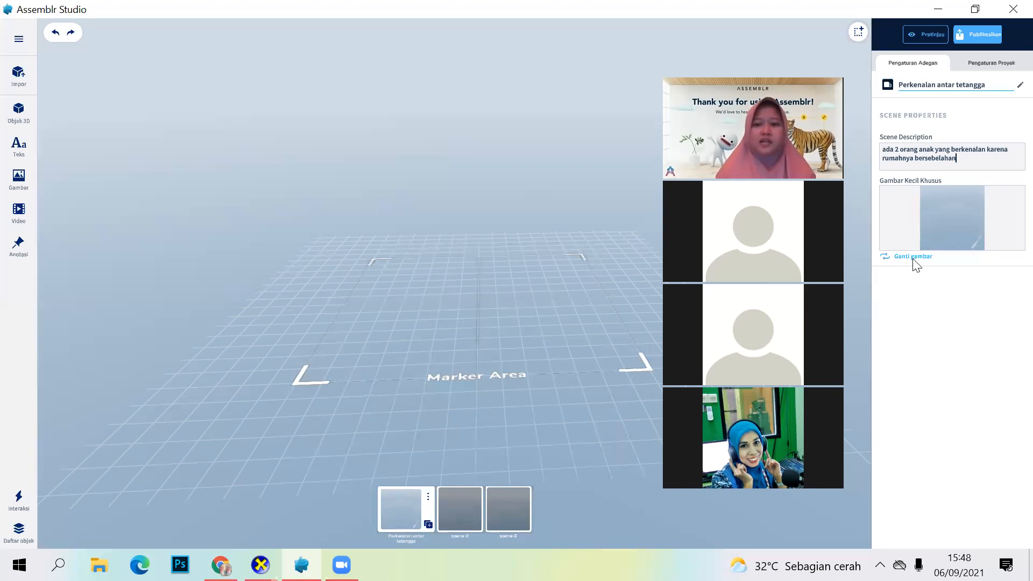
left_click(972, 222)
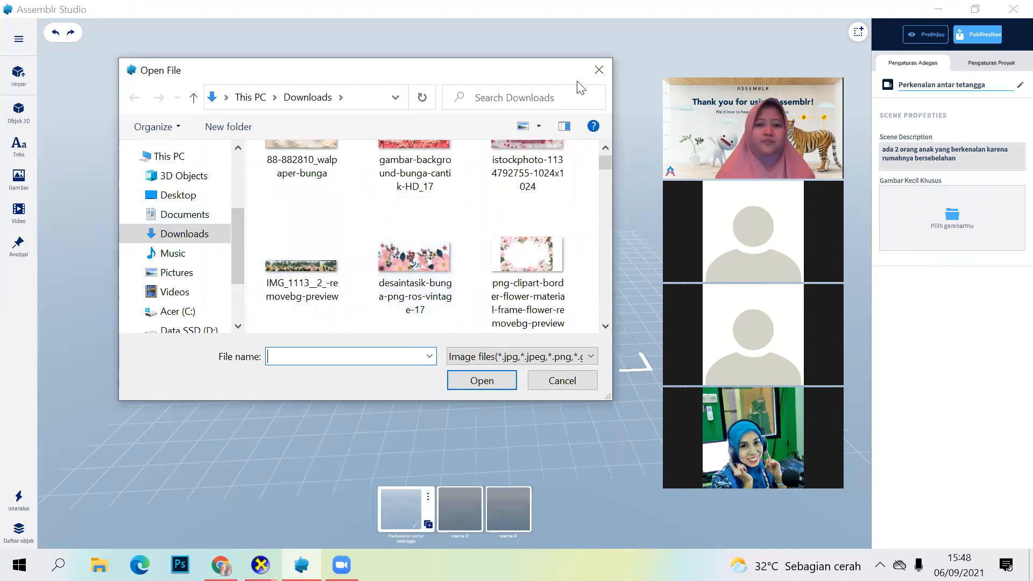
left_click(598, 70)
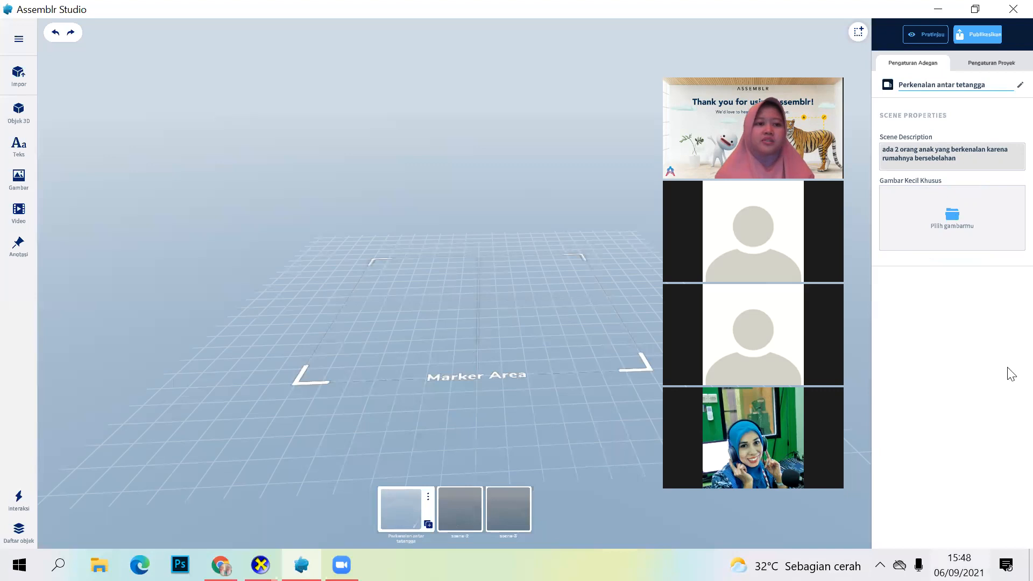
Step: Browse the 3D object library's categories and show the Building objects
left_click(19, 120)
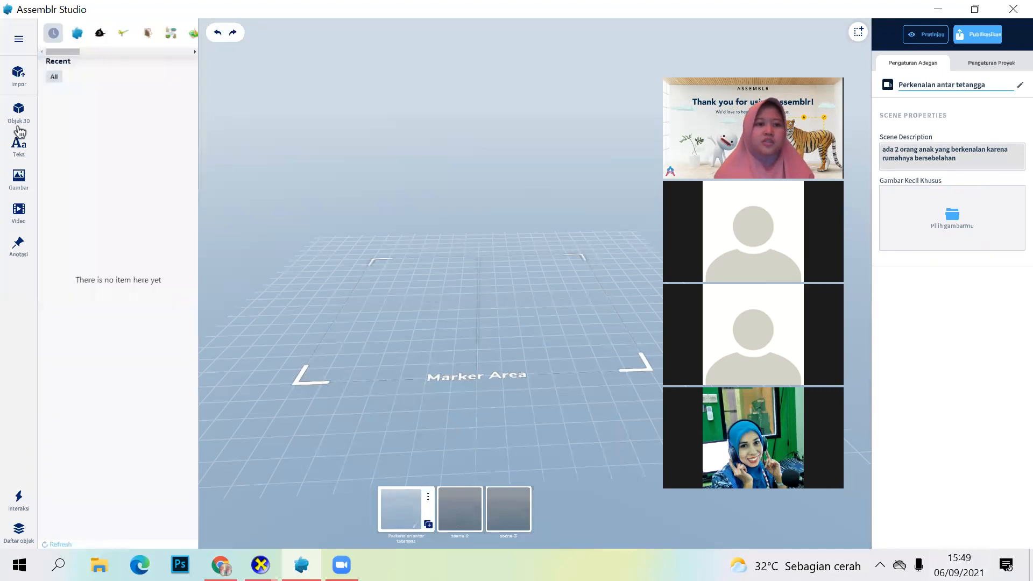
left_click(192, 52)
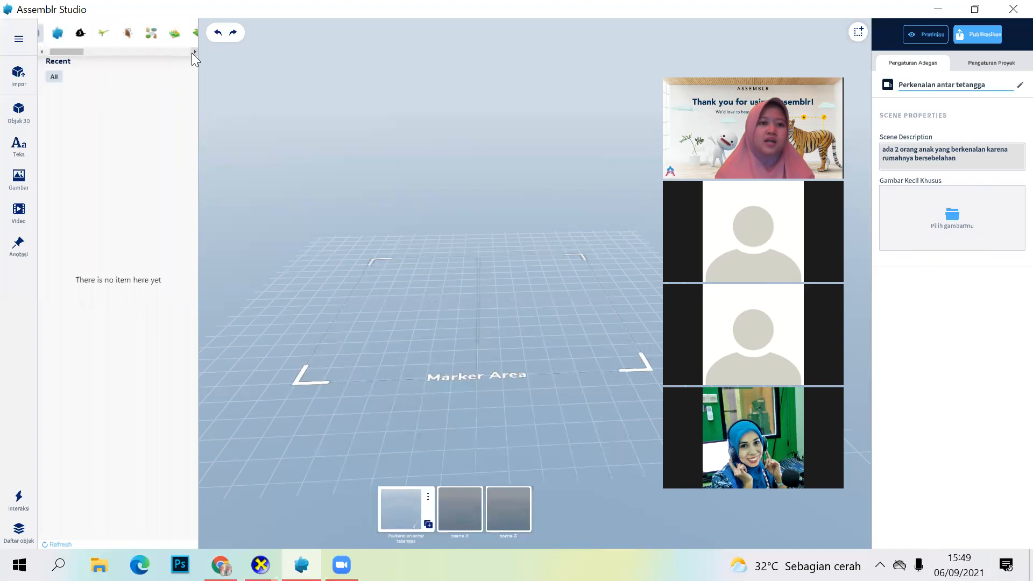
left_click(193, 53)
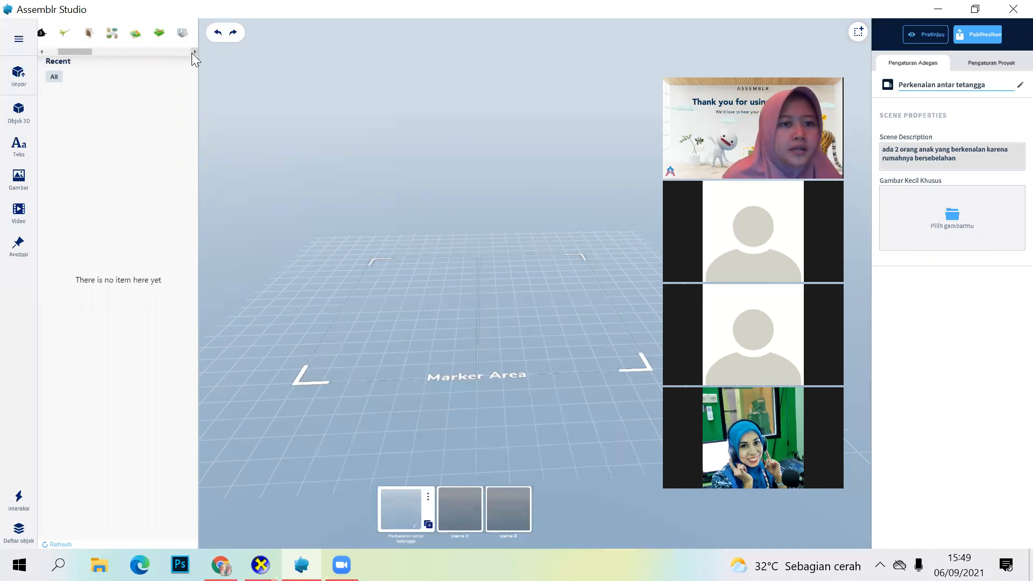
left_click(192, 53)
left_click(193, 52)
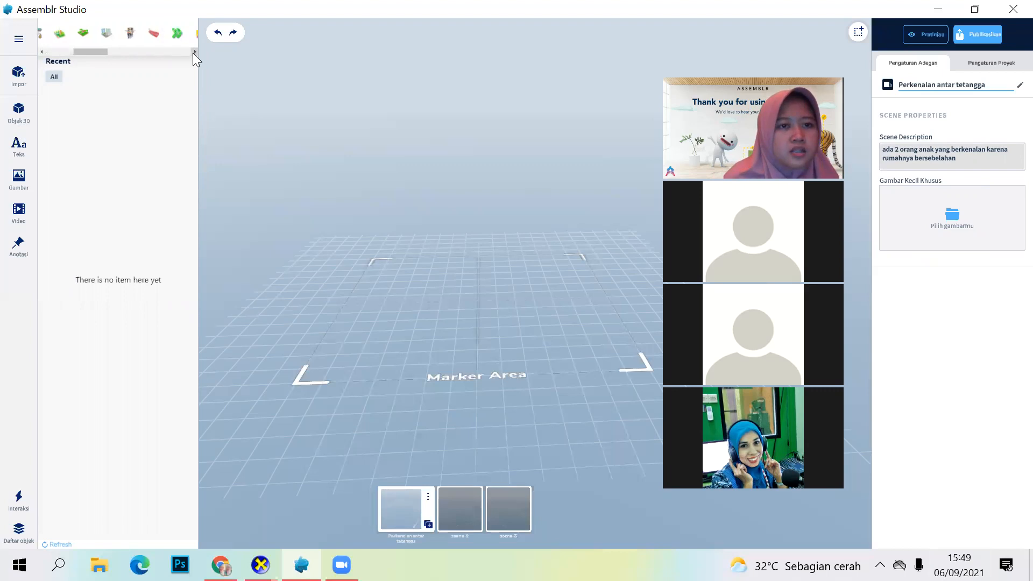
left_click(193, 52)
left_click(192, 52)
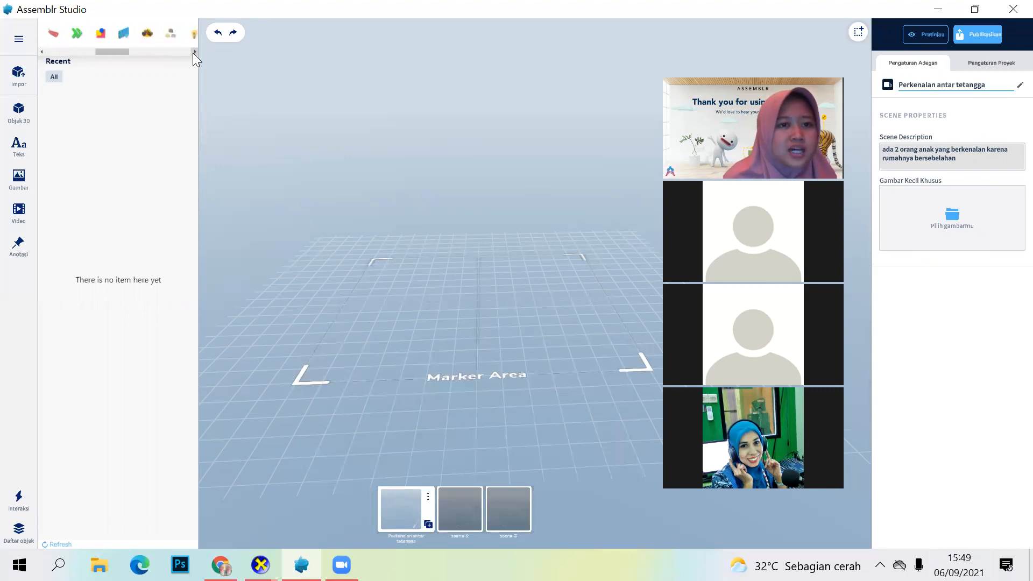
left_click(193, 52)
left_click(192, 52)
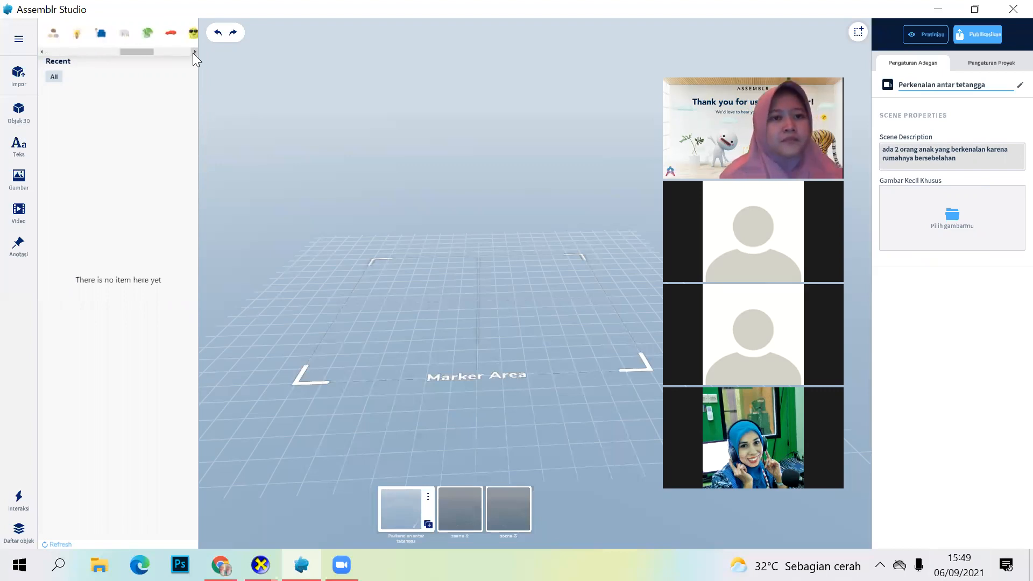
left_click(193, 53)
left_click(192, 53)
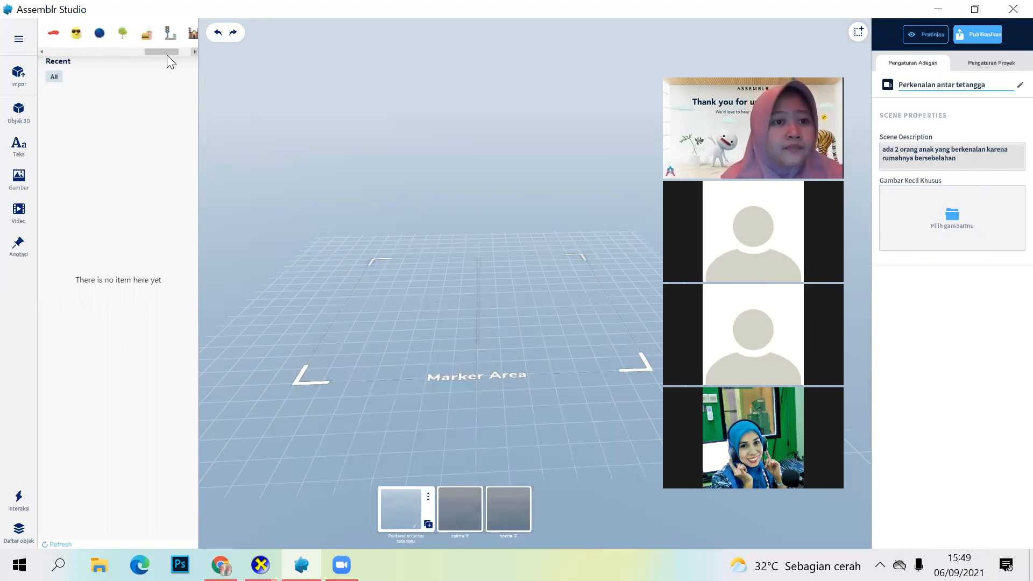
left_click(154, 33)
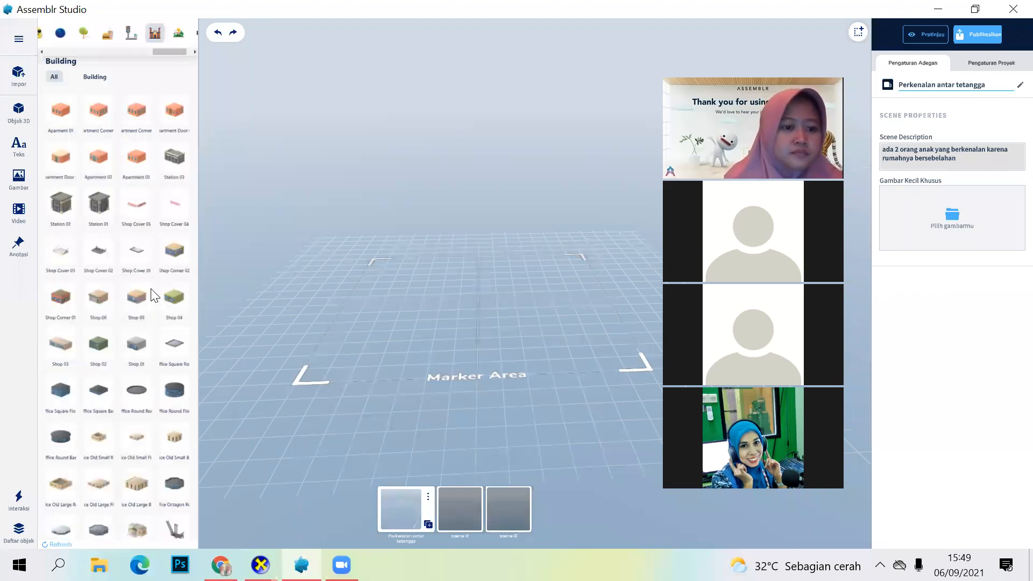
Step: Place the red snow-covered Christmas house with fir trees from the Building objects in the marker area
scroll(155, 320, "down", 1)
scroll(155, 328, "down", 2)
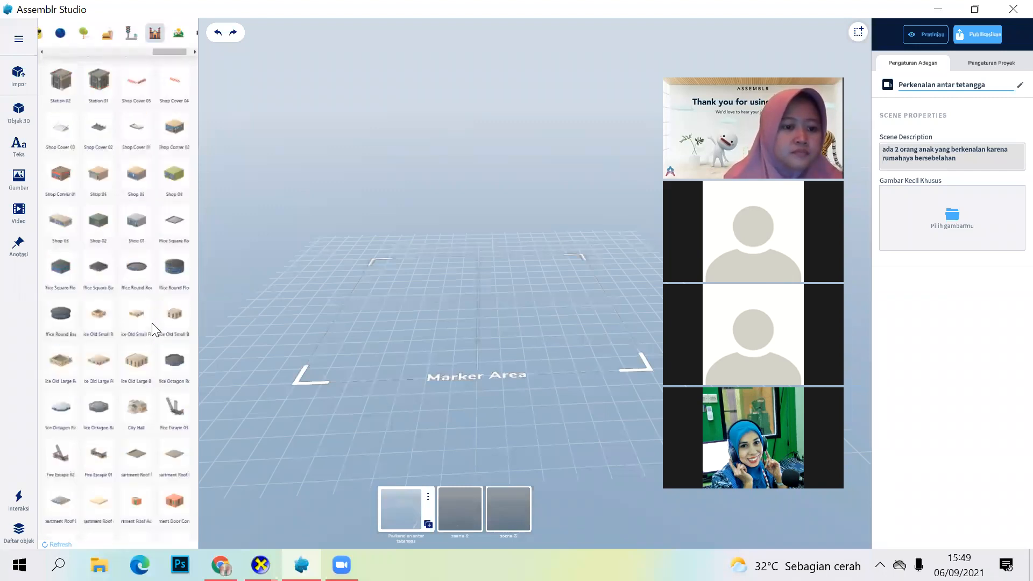
scroll(155, 326, "down", 1)
scroll(149, 459, "down", 1)
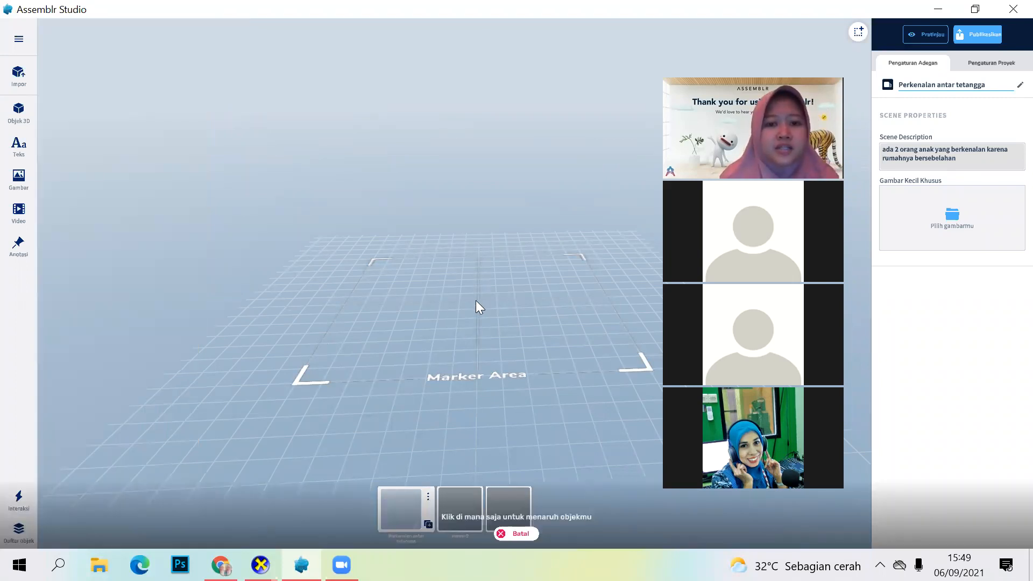
left_click(471, 314)
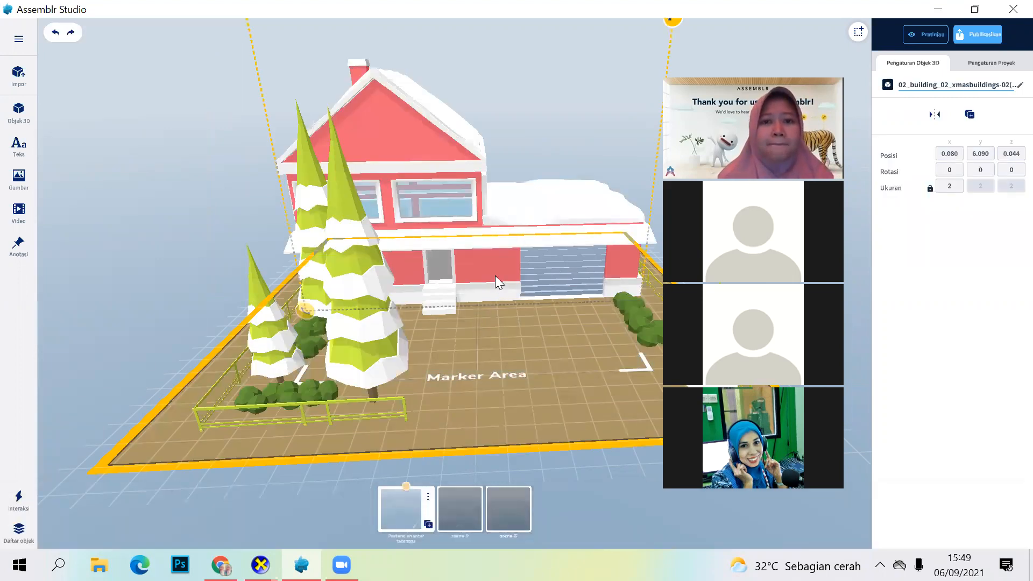
Step: Deselect the placed house, examine the whole model from the front and select it again
scroll(495, 276, "down", 3)
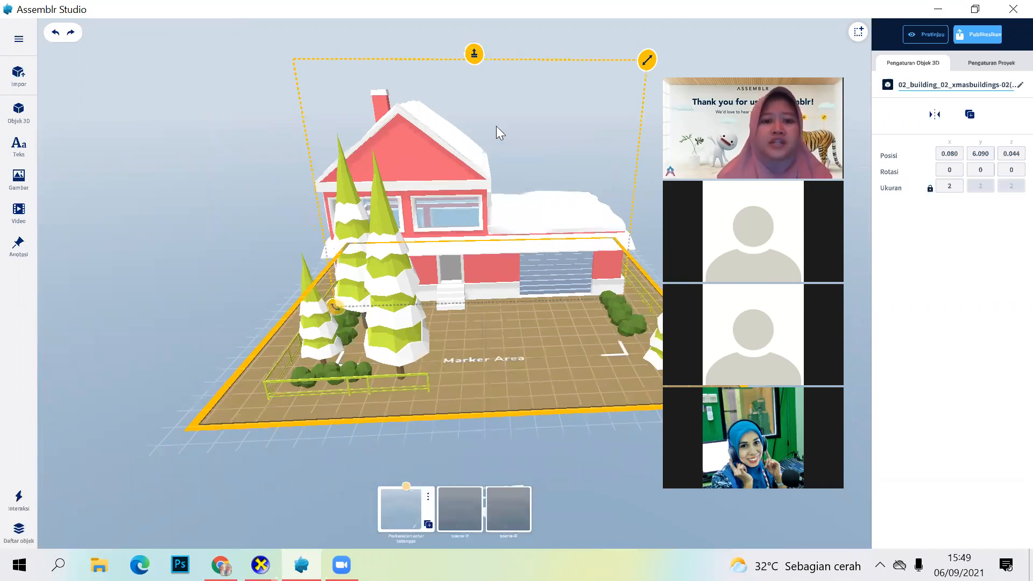
left_click(525, 434)
scroll(532, 434, "up", 3)
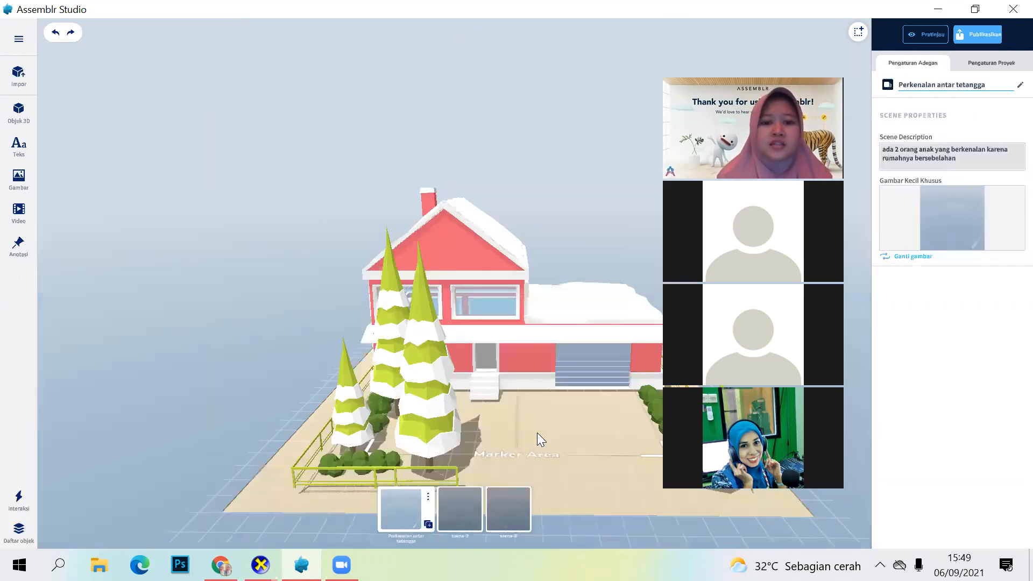
mouse_move(544, 453)
right_mouse_down()
mouse_move(526, 431)
mouse_move(593, 305)
right_mouse_up()
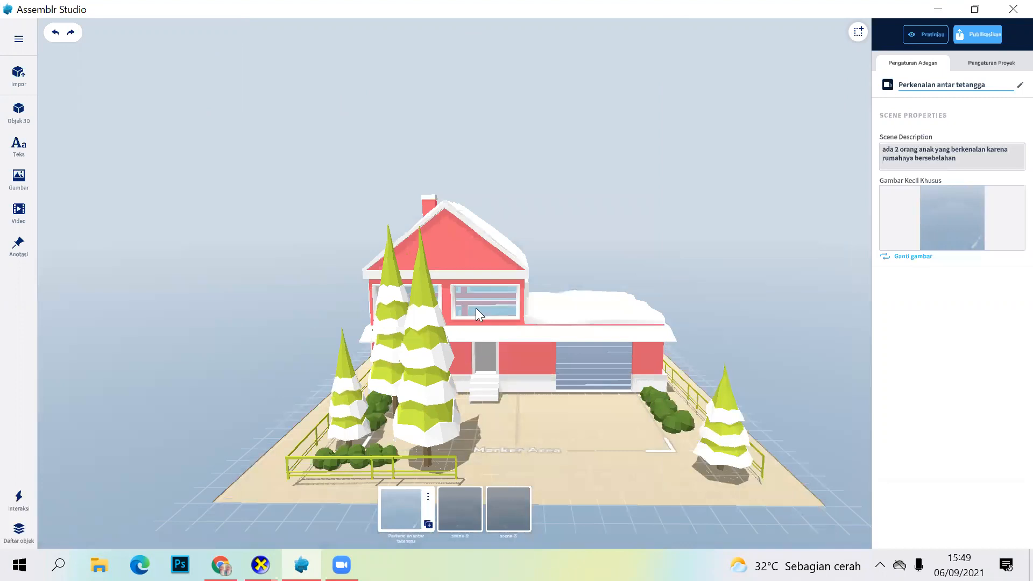
left_click(550, 368)
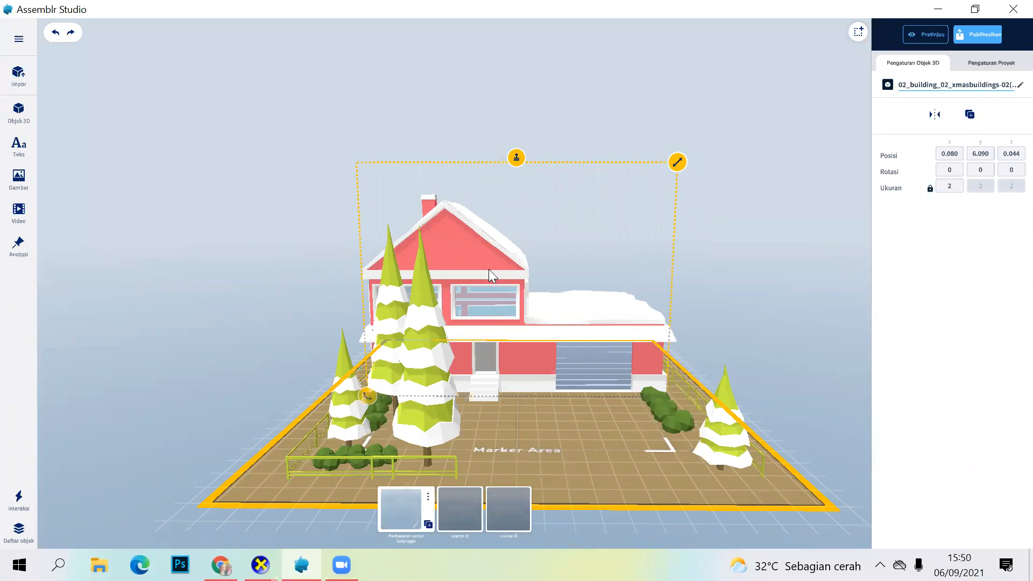
scroll(488, 269, "down", 3)
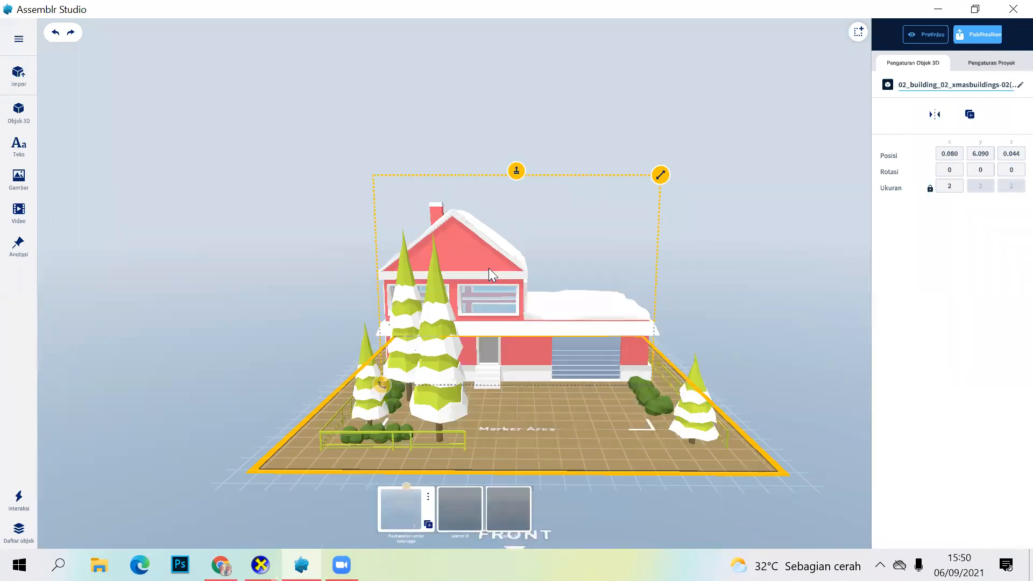
scroll(516, 252, "down", 1)
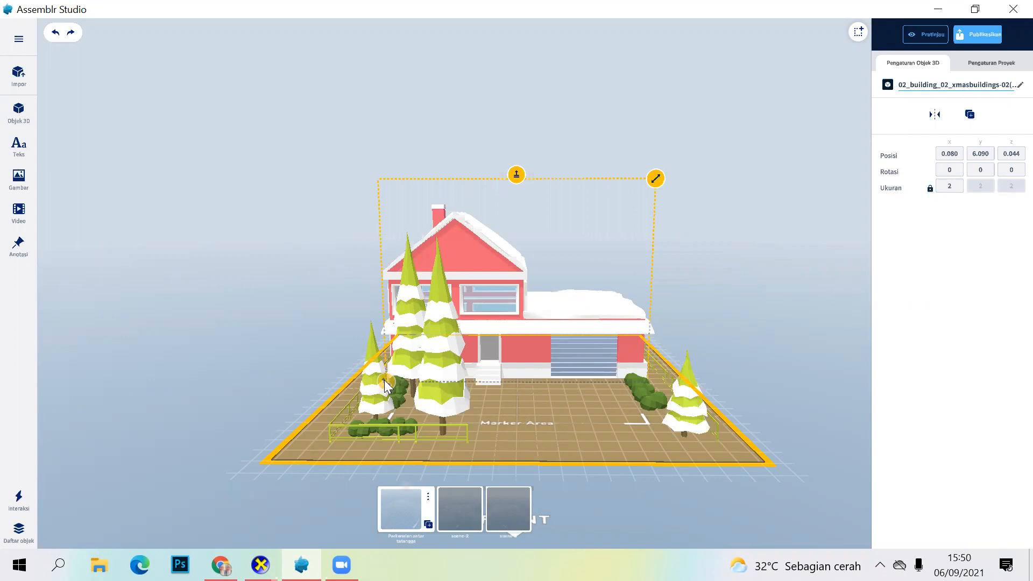
Step: Move the house back across the marker area to about X 0.178 and Z -4.246
scroll(424, 420, "up", 1)
scroll(428, 411, "down", 1)
scroll(707, 452, "down", 1)
left_click_drag(555, 466, 520, 449)
left_click_drag(644, 462, 650, 386)
left_click_drag(565, 399, 568, 357)
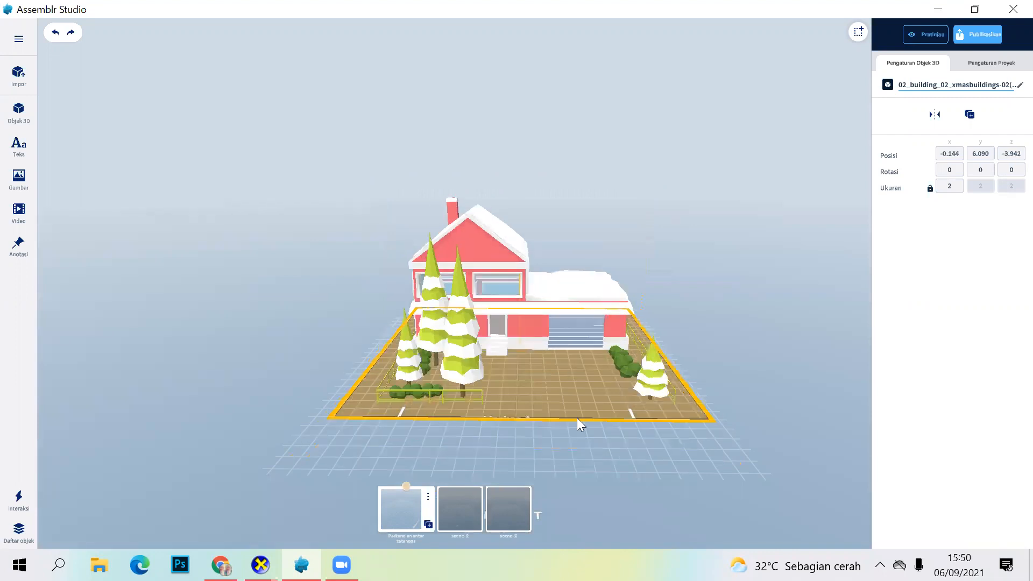
left_click_drag(578, 516, 570, 488)
left_click_drag(580, 440, 564, 427)
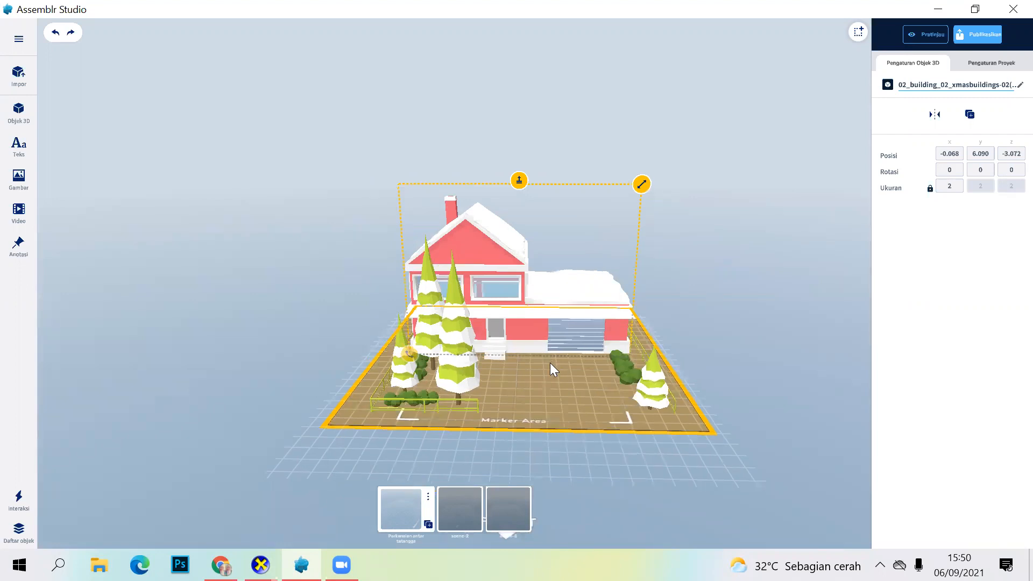
left_click_drag(521, 358, 533, 355)
left_click_drag(534, 318, 531, 345)
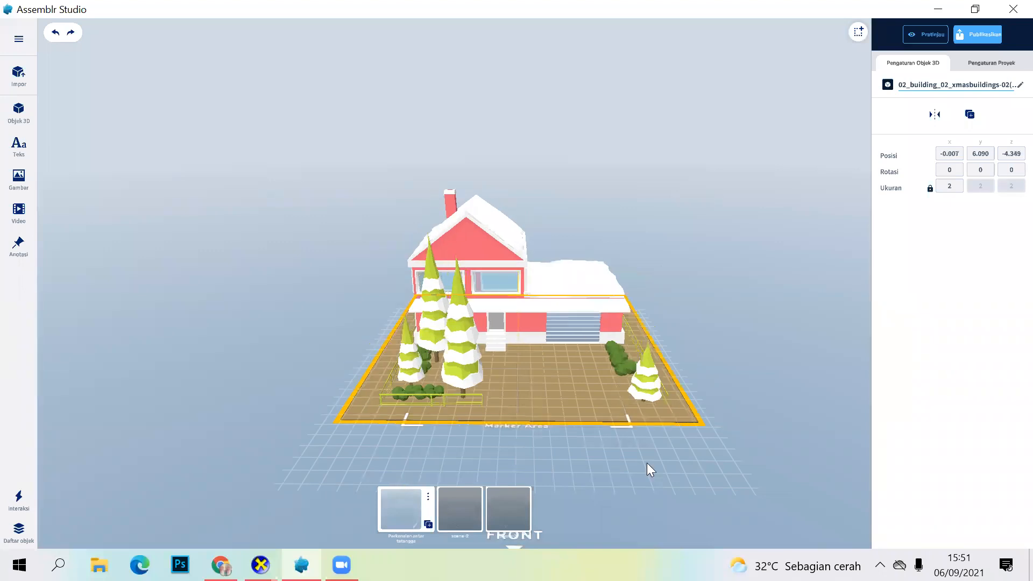
left_click_drag(654, 455, 659, 424)
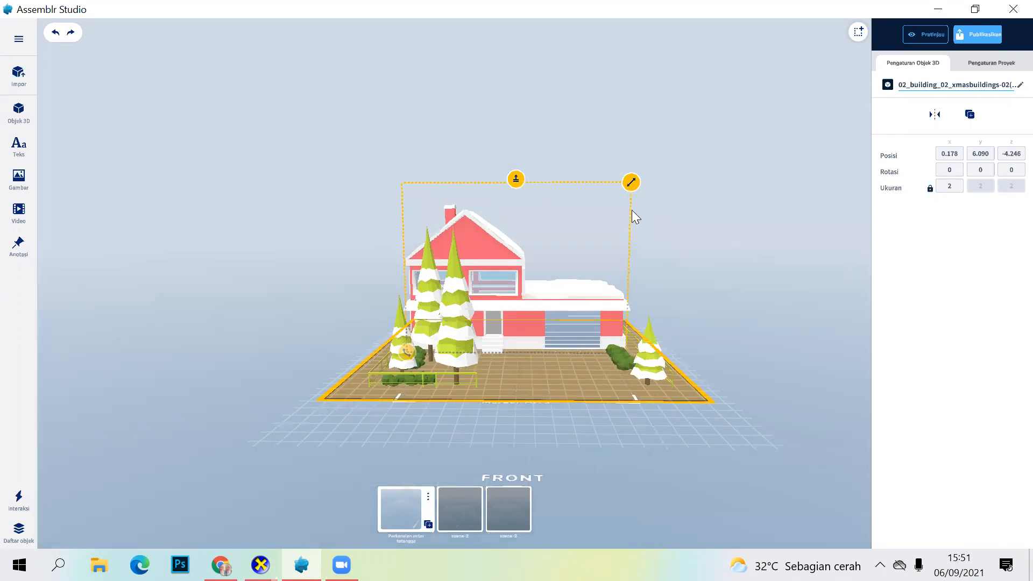
Step: Scale the house to about 1.38 and lower it to about Y 2.562 to match the marker area
scroll(610, 399, "up", 2)
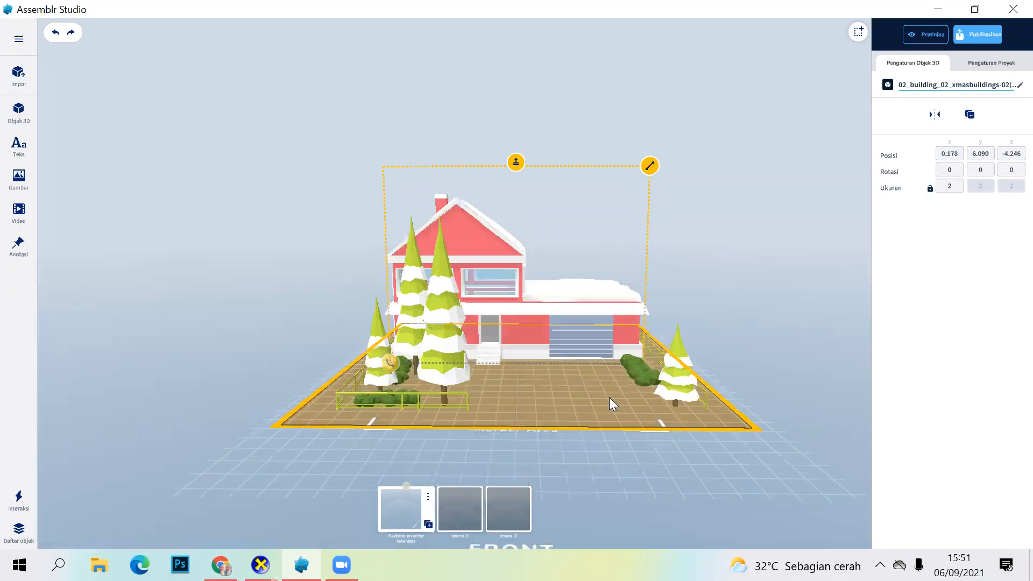
scroll(609, 397, "up", 1)
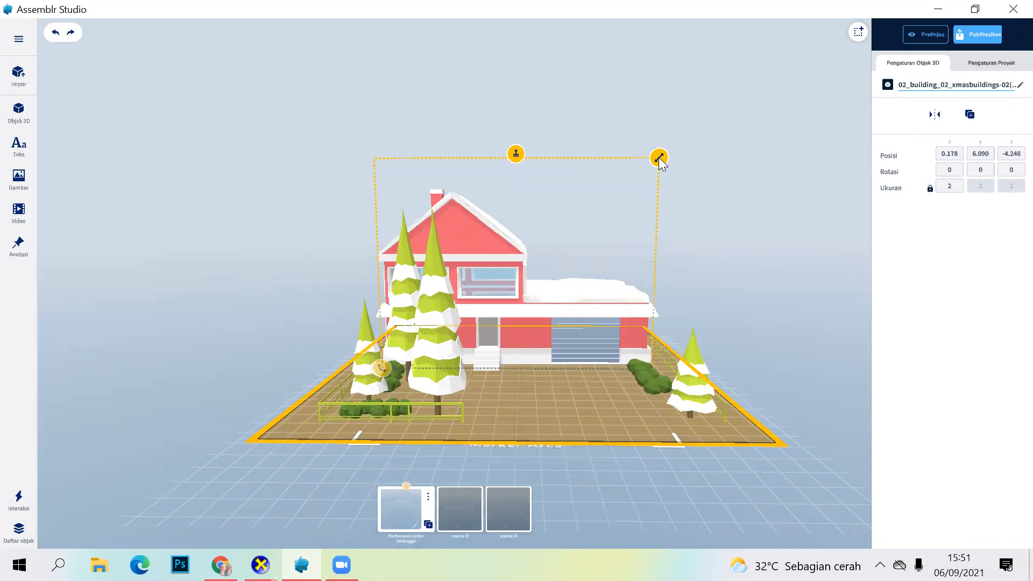
left_click_drag(660, 162, 632, 275)
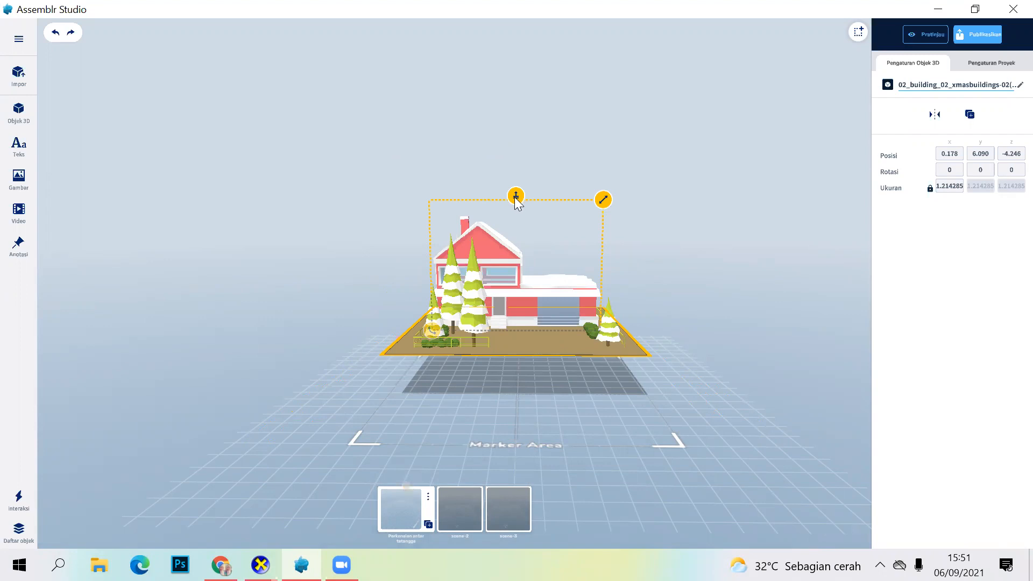
left_click_drag(515, 200, 511, 266)
mouse_move(645, 347)
left_mouse_down()
mouse_move(647, 374)
mouse_move(584, 332)
left_mouse_up()
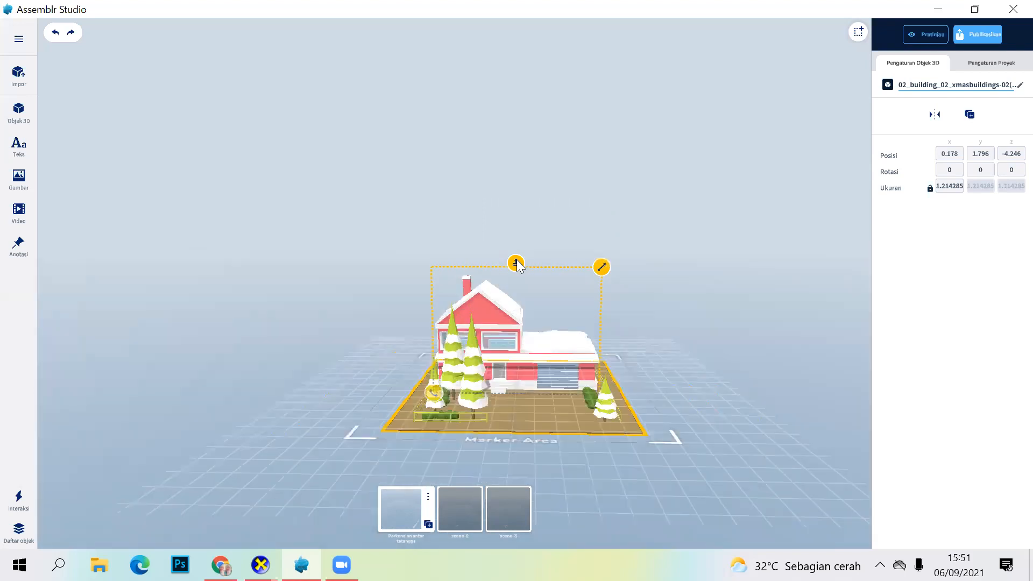
left_click_drag(516, 260, 519, 246)
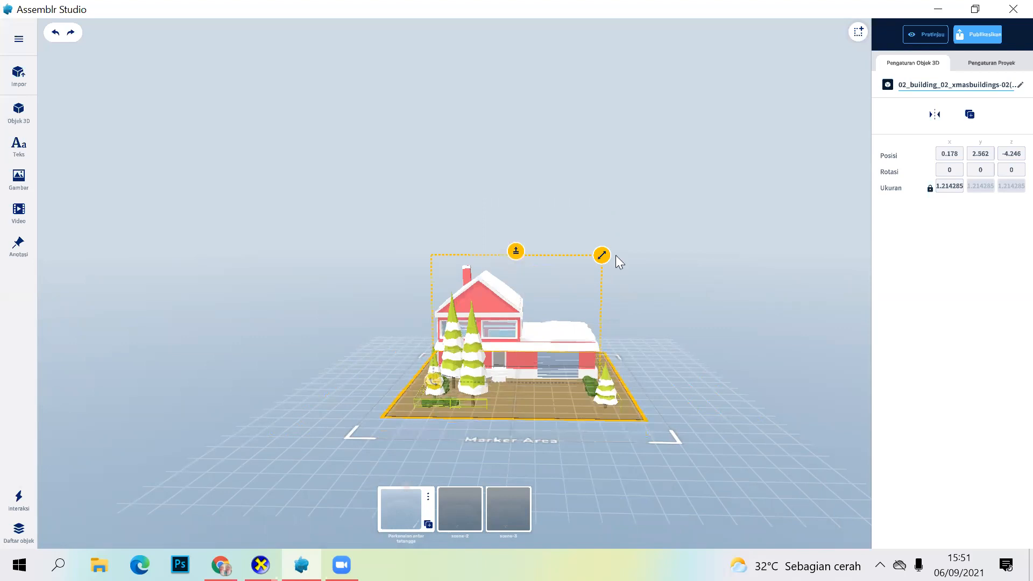
left_click_drag(601, 255, 699, 433)
left_click_drag(680, 385, 679, 384)
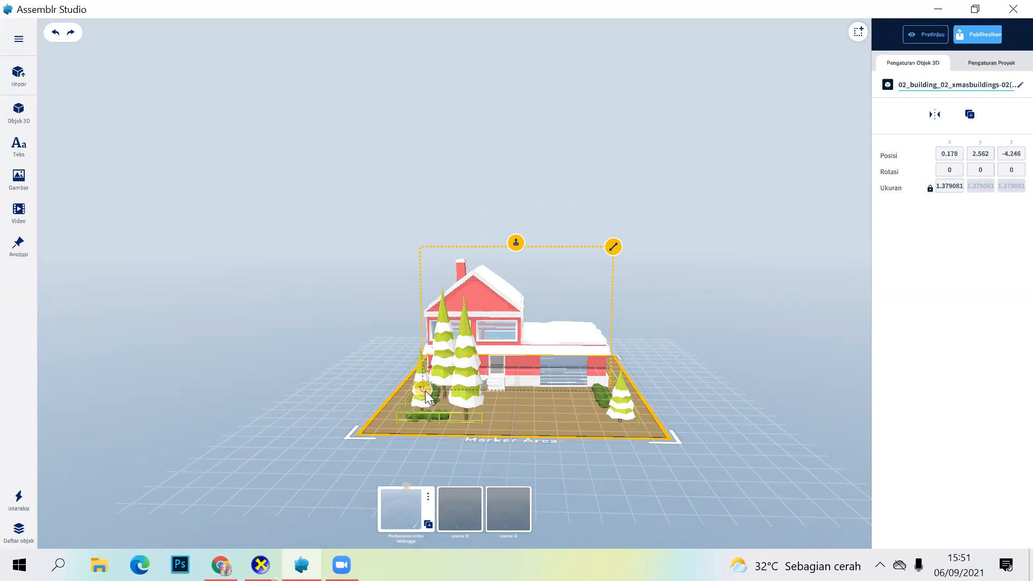
Step: Try tilting the house slightly with the rotation handle from the front and from the side
left_click_drag(422, 390, 436, 359)
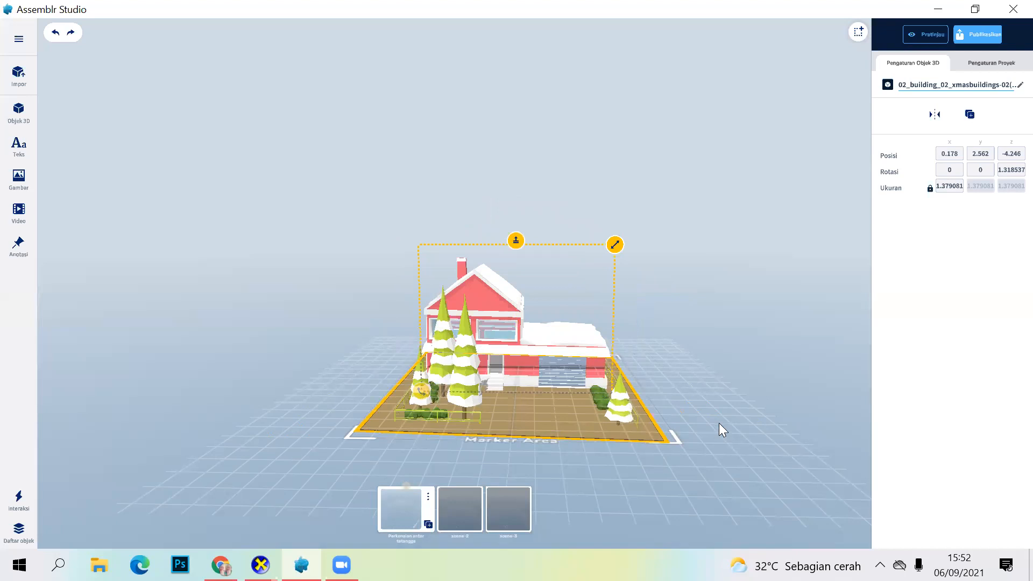
mouse_move(697, 475)
left_mouse_down()
mouse_move(579, 478)
mouse_move(508, 452)
mouse_move(497, 432)
mouse_move(416, 397)
left_mouse_up()
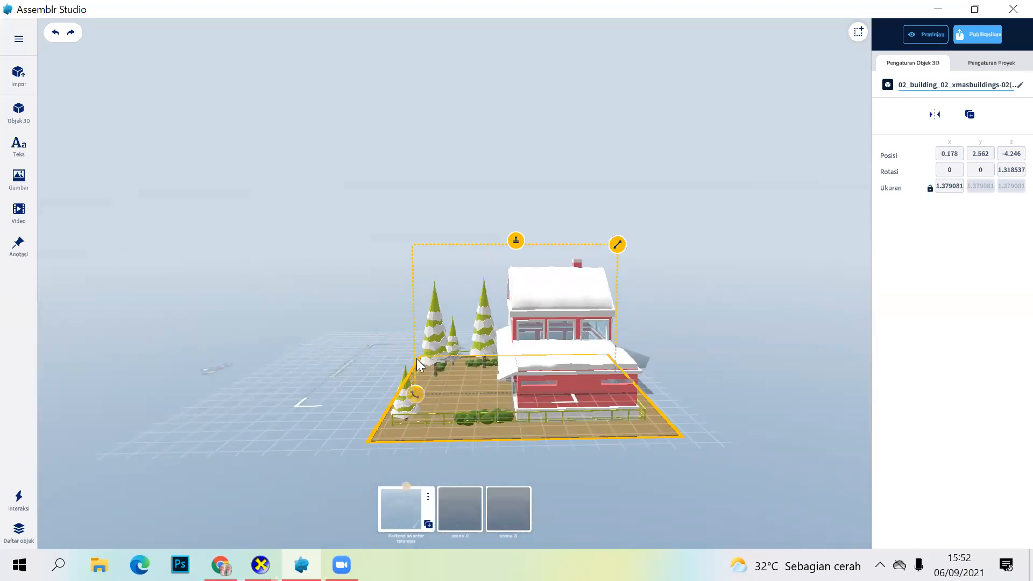
left_click_drag(486, 269, 576, 318)
left_click_drag(574, 359, 439, 346)
left_click_drag(490, 289, 547, 289)
left_click_drag(576, 351, 450, 355)
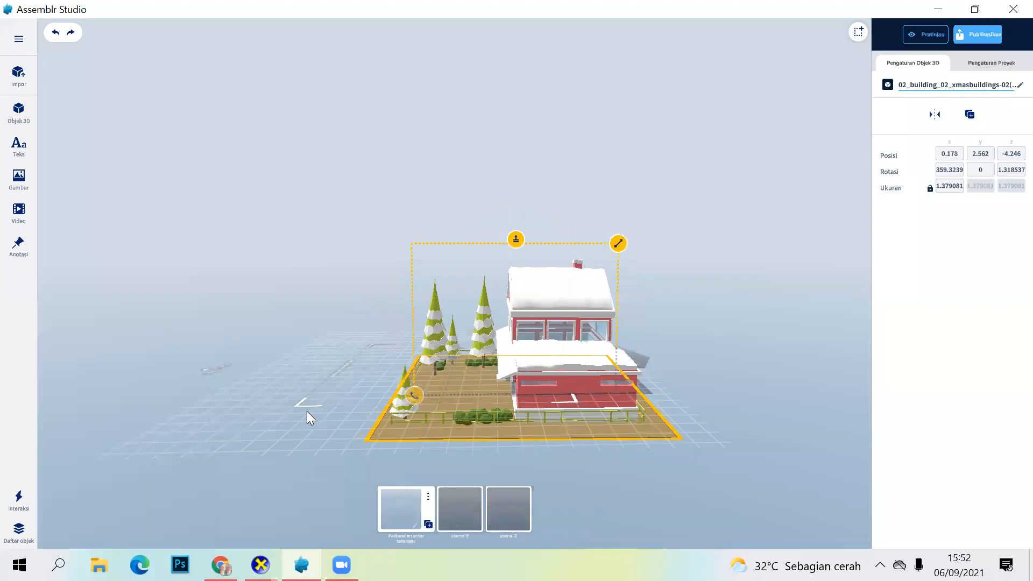
left_click_drag(397, 428, 555, 413)
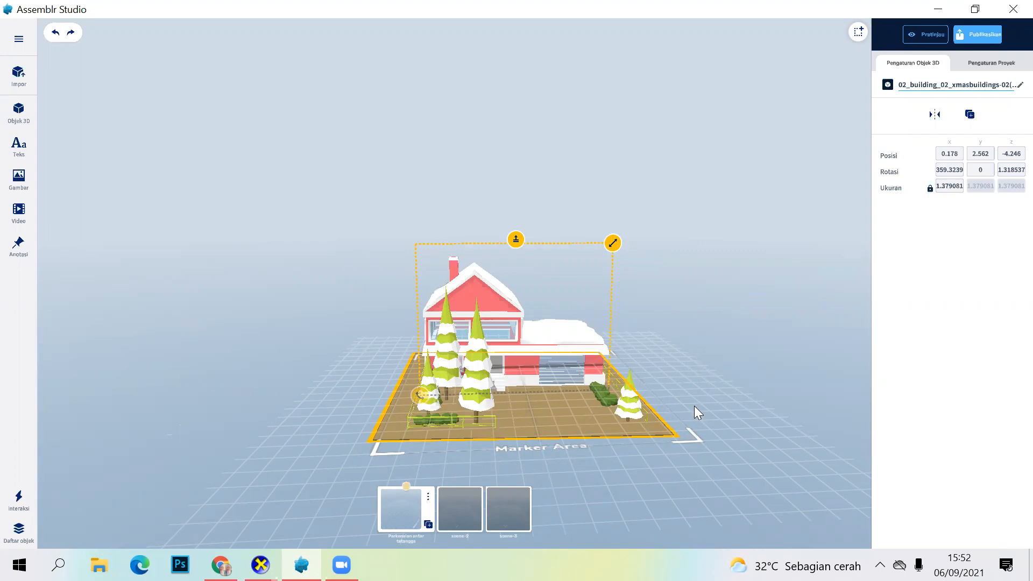
left_click_drag(701, 391, 701, 382)
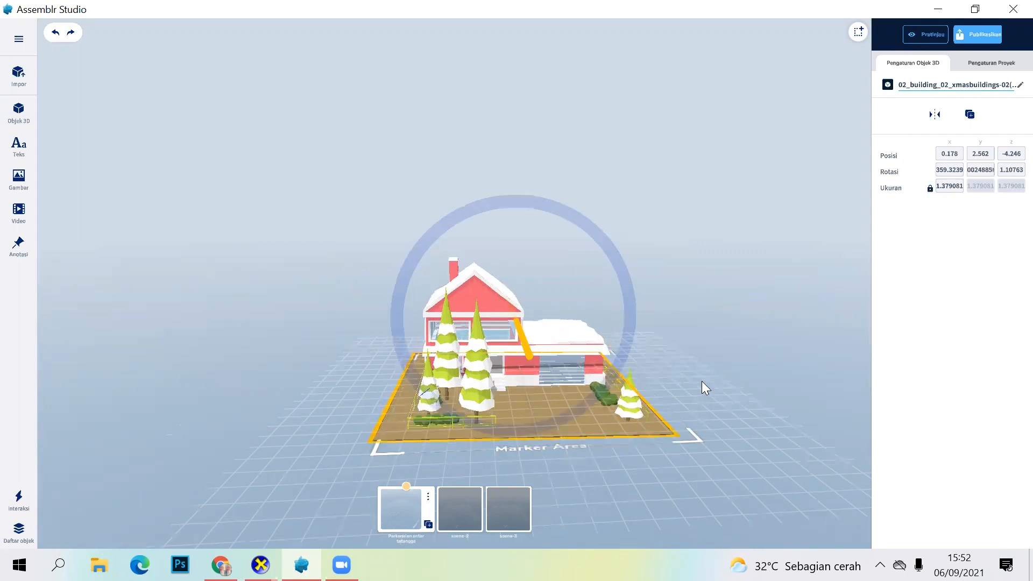
Step: Try turning the house slightly around its vertical axis from a top view and check it from the front
left_click_drag(703, 522, 693, 478)
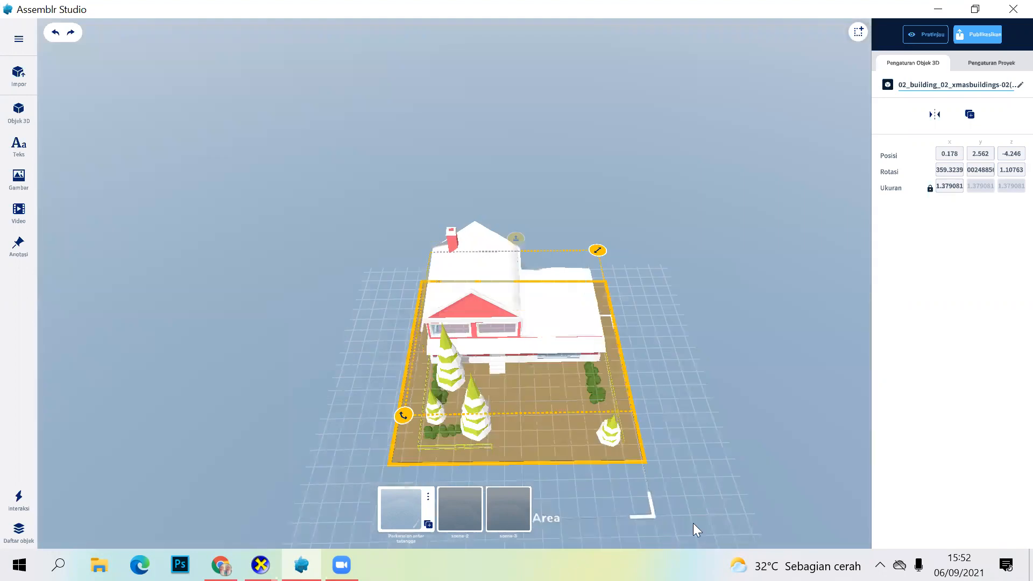
left_click_drag(692, 523, 668, 423)
left_click_drag(670, 481, 671, 485)
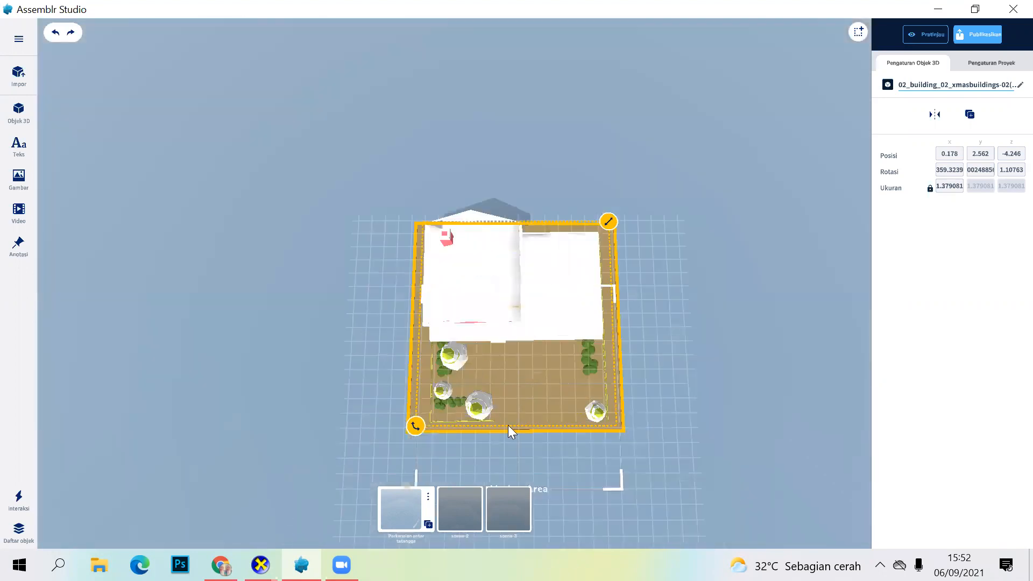
left_click_drag(419, 430, 479, 357)
left_click_drag(685, 419, 702, 293)
mouse_move(656, 469)
left_mouse_down()
mouse_move(644, 378)
mouse_move(539, 348)
left_mouse_up()
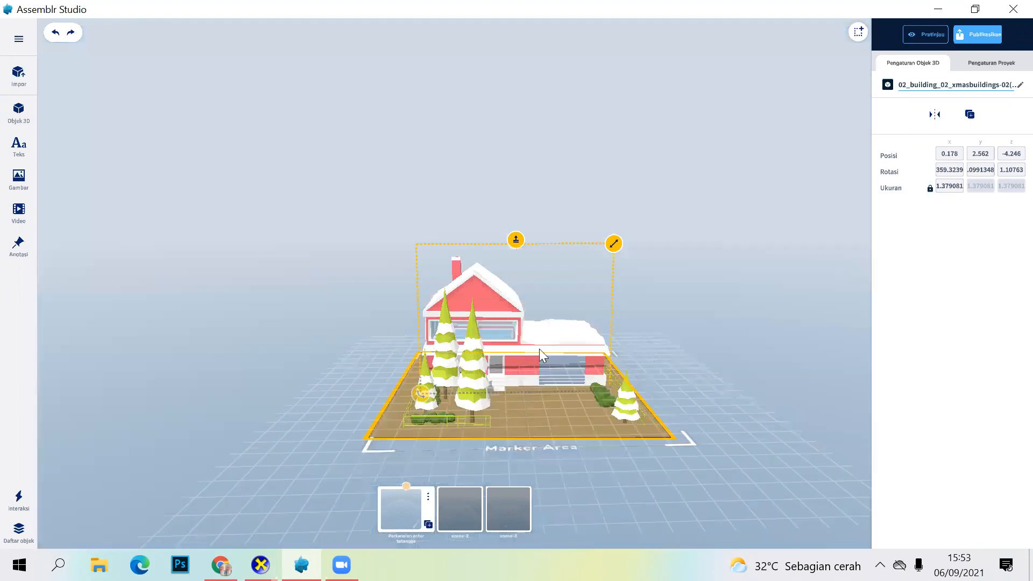
Step: Undo the house's three axis rotations
left_click(54, 34)
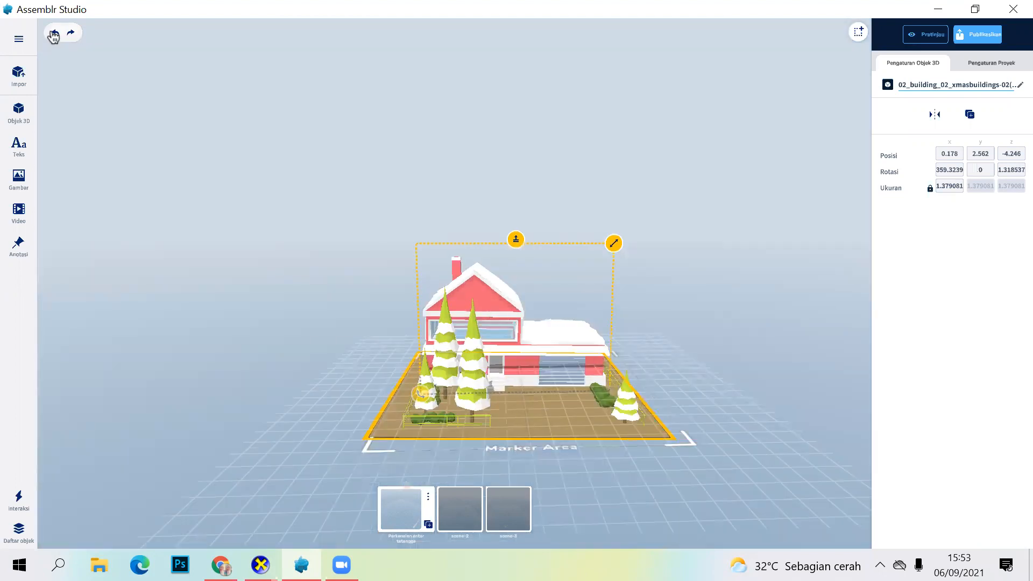
left_click(54, 34)
left_click(54, 34)
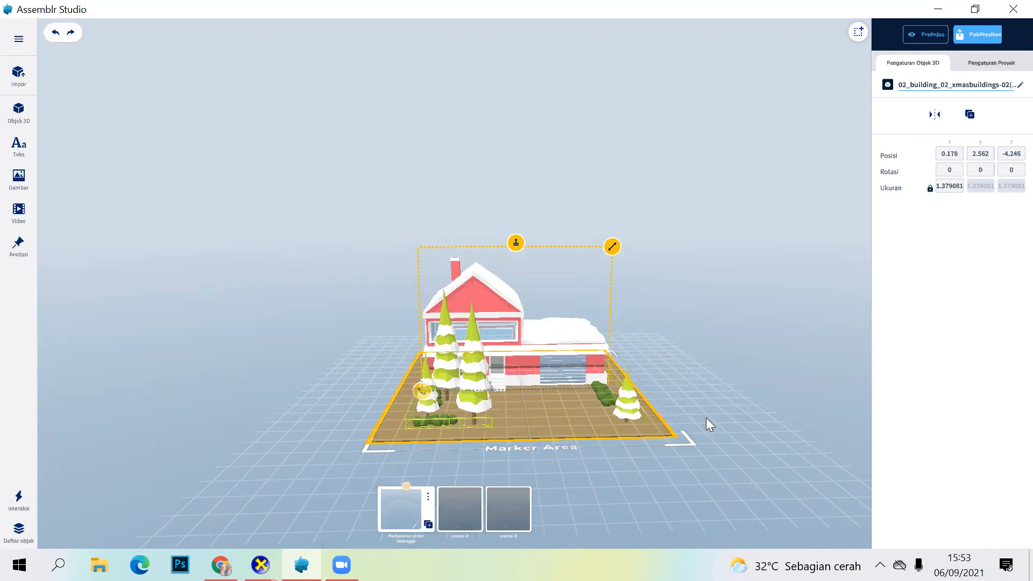
Step: Move the house slightly farther back to about X 0.161 and Z -5.776
left_click_drag(706, 417, 705, 385)
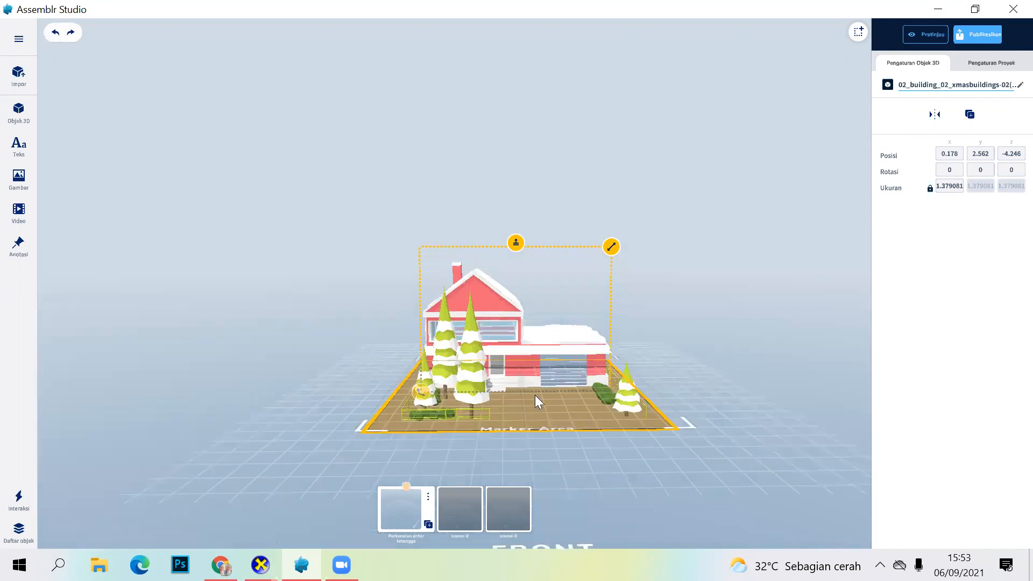
mouse_move(526, 380)
left_mouse_down()
mouse_move(535, 374)
mouse_move(526, 375)
left_mouse_up()
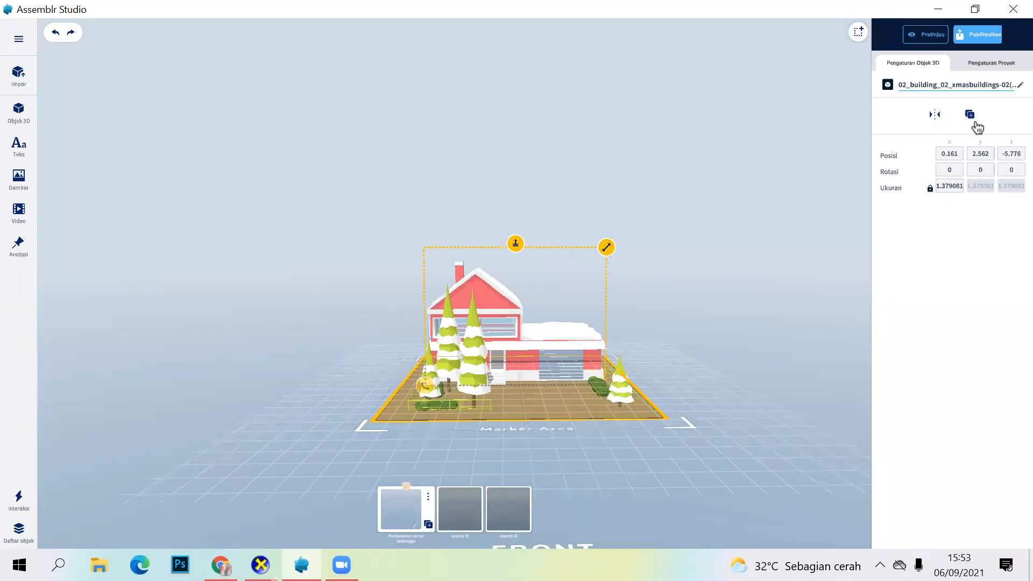
Step: Try mirroring the house front to back, inspect it from the sides and undo the flip
left_click(934, 116)
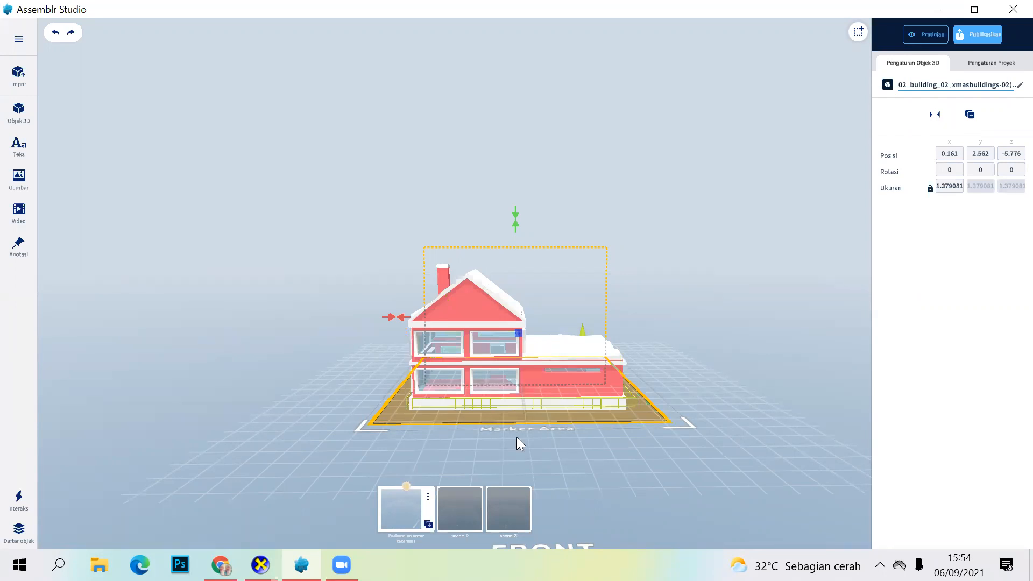
left_click_drag(635, 452, 575, 460)
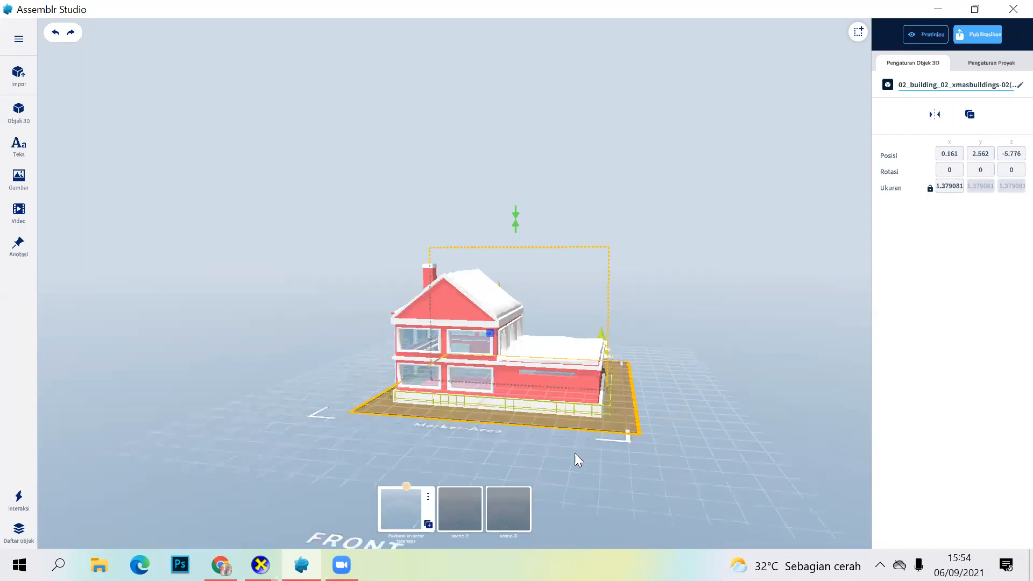
left_click_drag(342, 429, 538, 435)
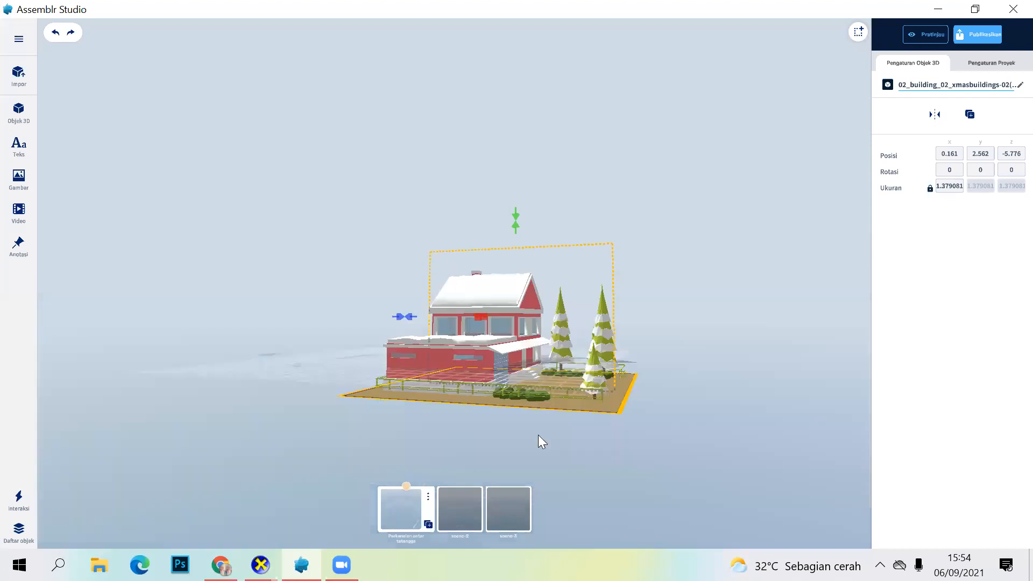
left_click_drag(640, 451, 494, 392)
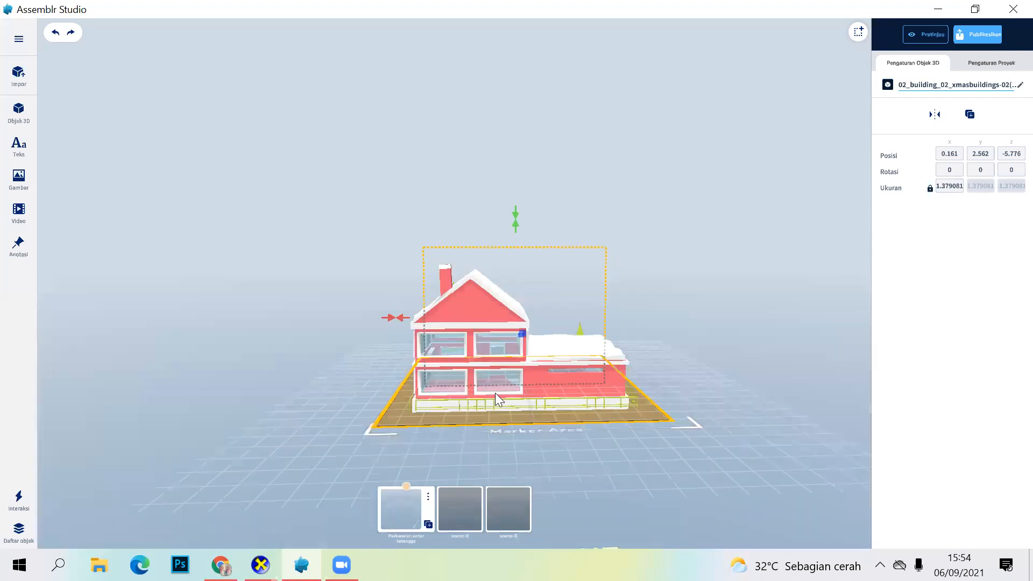
left_click(53, 35)
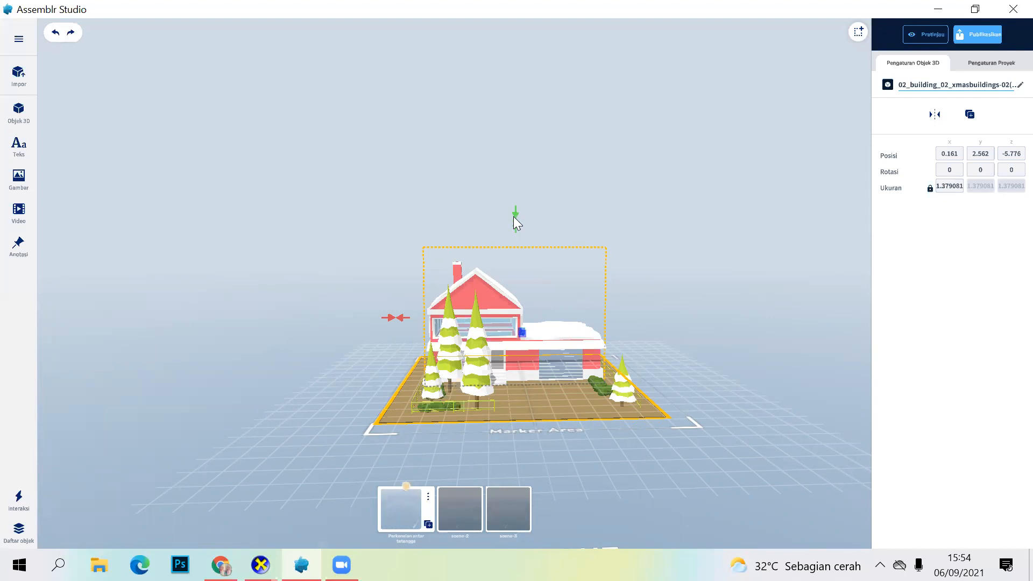
Step: Try mirroring the house vertically and sideways, reverting each flip, and leave mirror mode
left_click(514, 217)
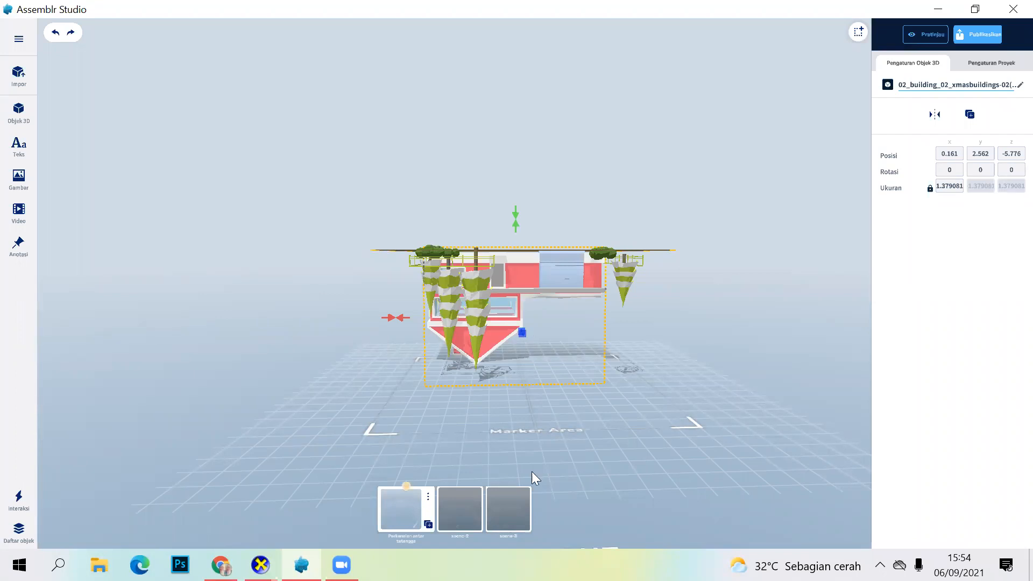
key("ctrl+z")
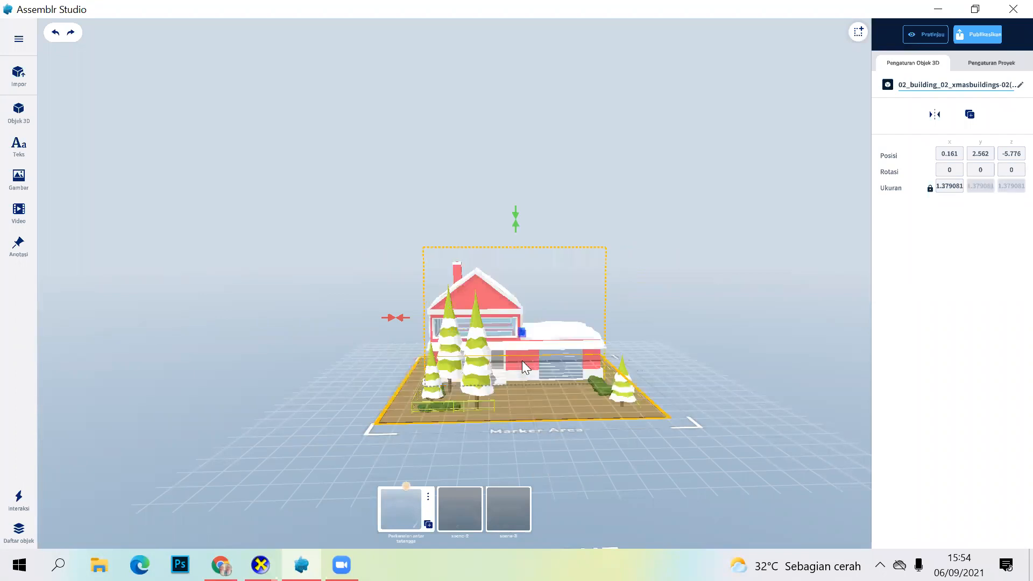
left_click(401, 318)
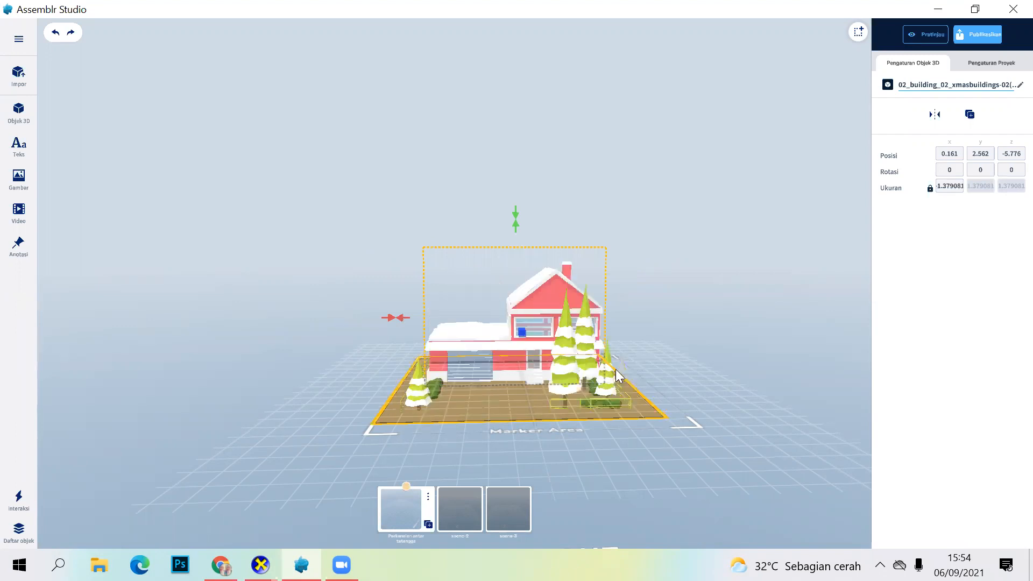
left_click(394, 319)
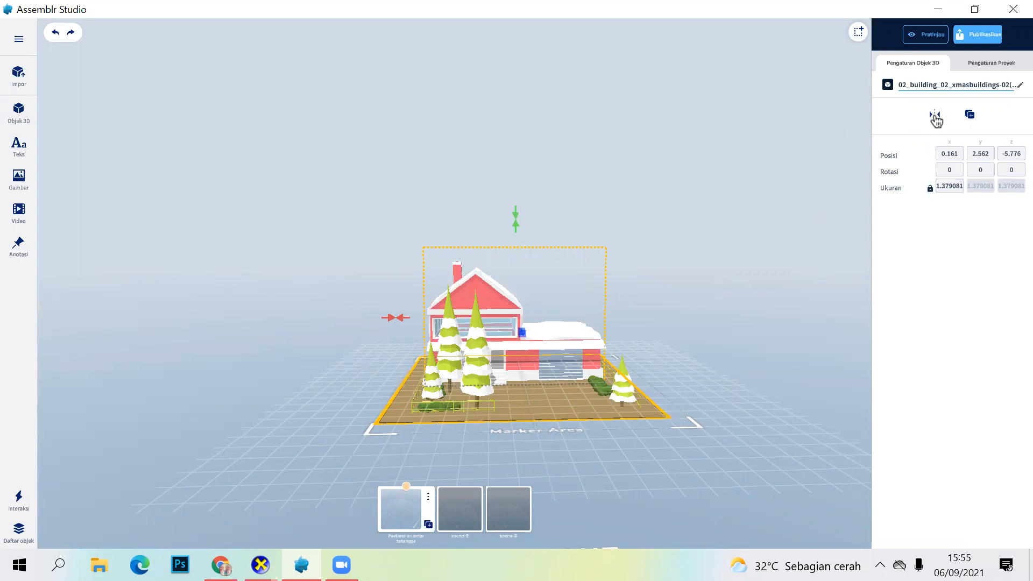
left_click(556, 329)
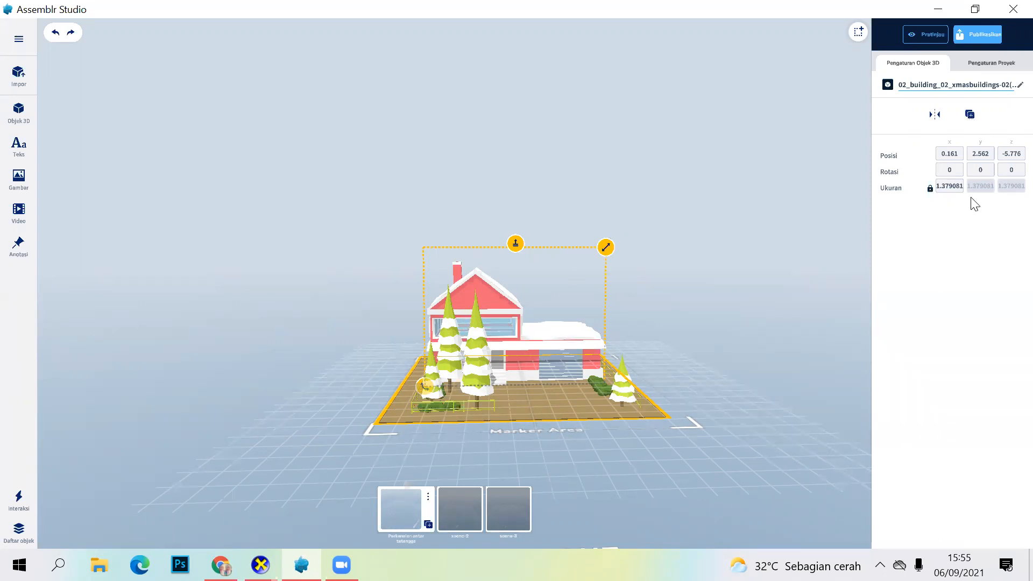
Step: Duplicate the house and move the copy behind the original to about X -20.507 and Z -25.000
left_click_drag(554, 339, 664, 297)
left_click_drag(571, 512, 713, 328)
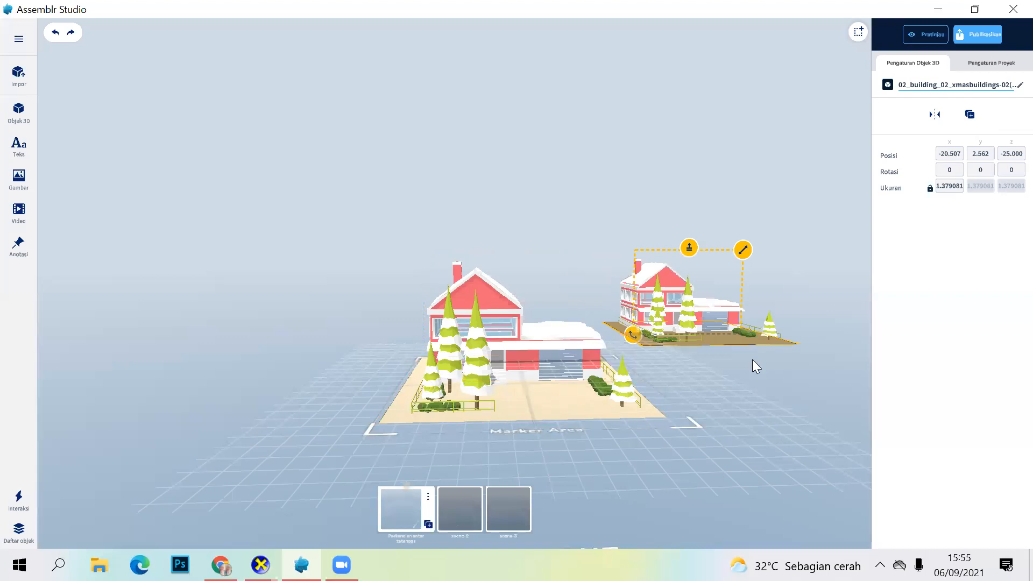
Step: Delete the duplicate house behind the original
right_click(697, 305)
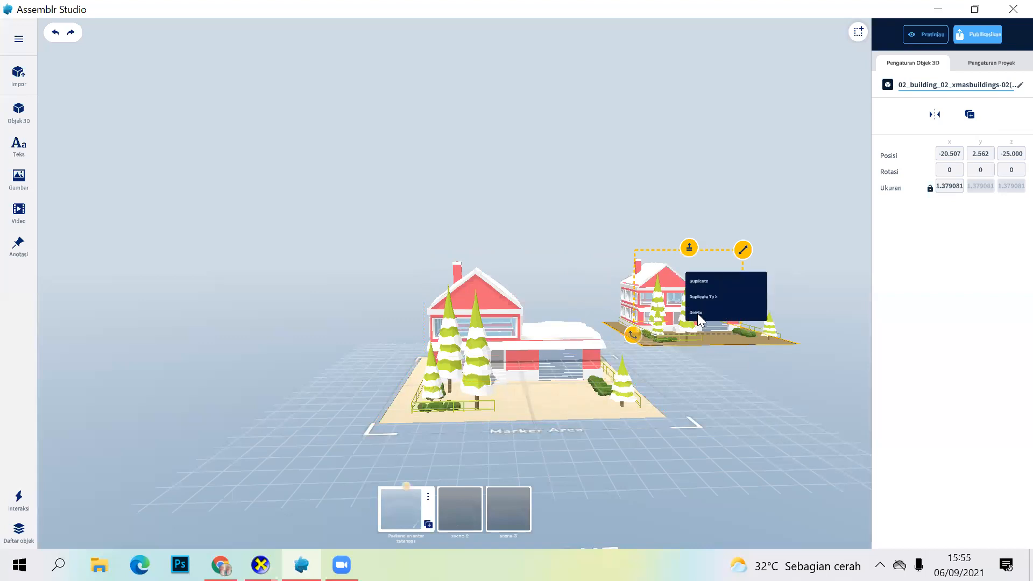
left_click(710, 310)
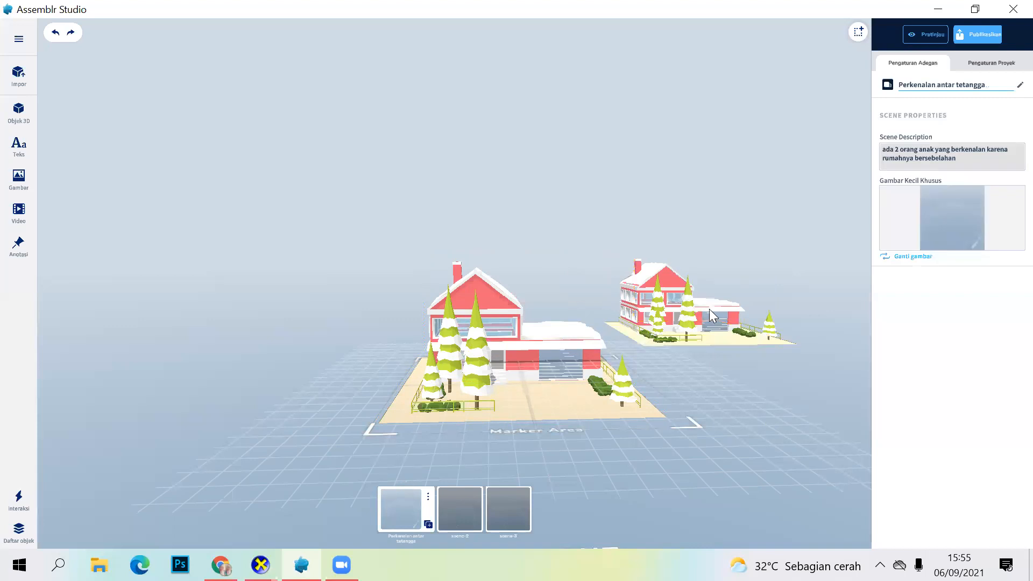
Step: Select the copied house at the back of the scene and delete it, keeping only the front house
left_click(709, 309)
right_click(681, 324)
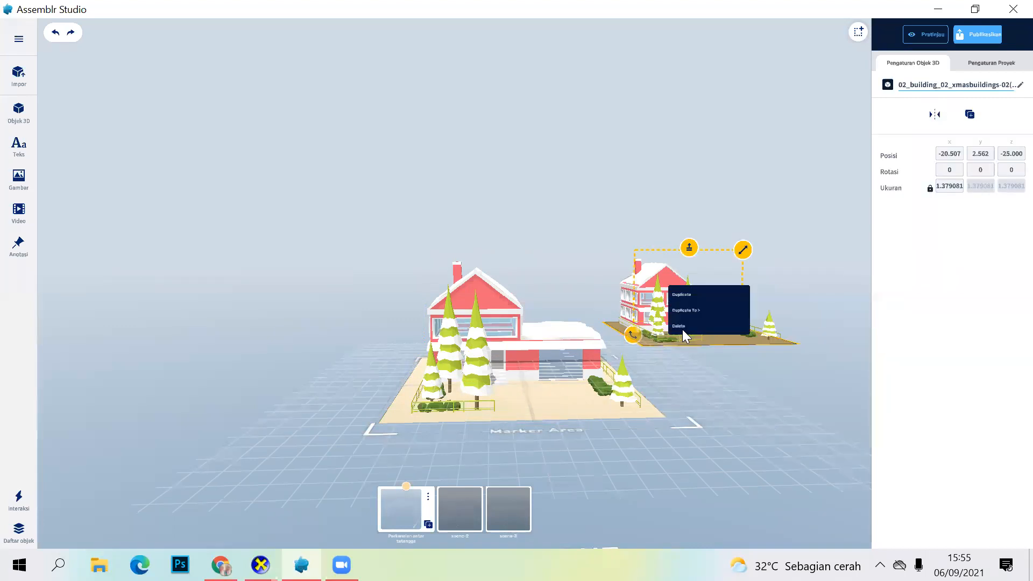
left_click(679, 325)
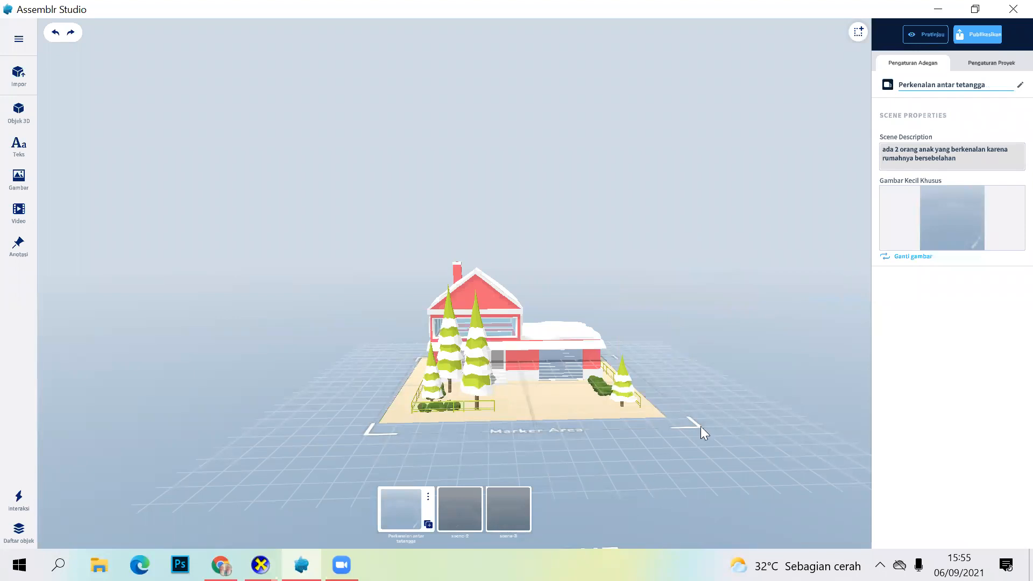
Step: Add the Male Hoodie character from the 3D object library to the yard at about X -1.809, Z 3.379
scroll(639, 427, "up", 1)
scroll(570, 381, "up", 2)
left_click(429, 271)
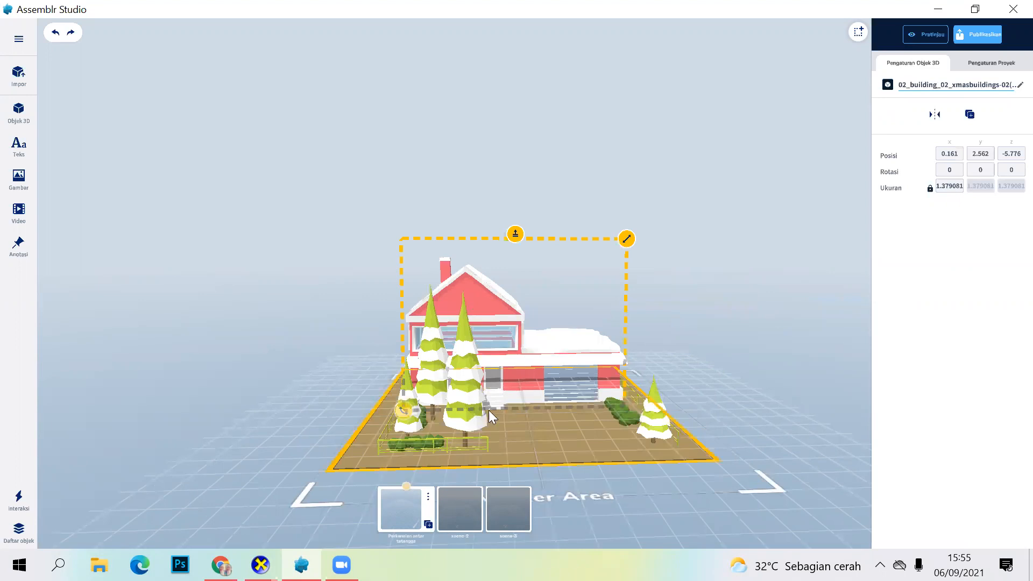
right_click_drag(484, 350, 550, 302)
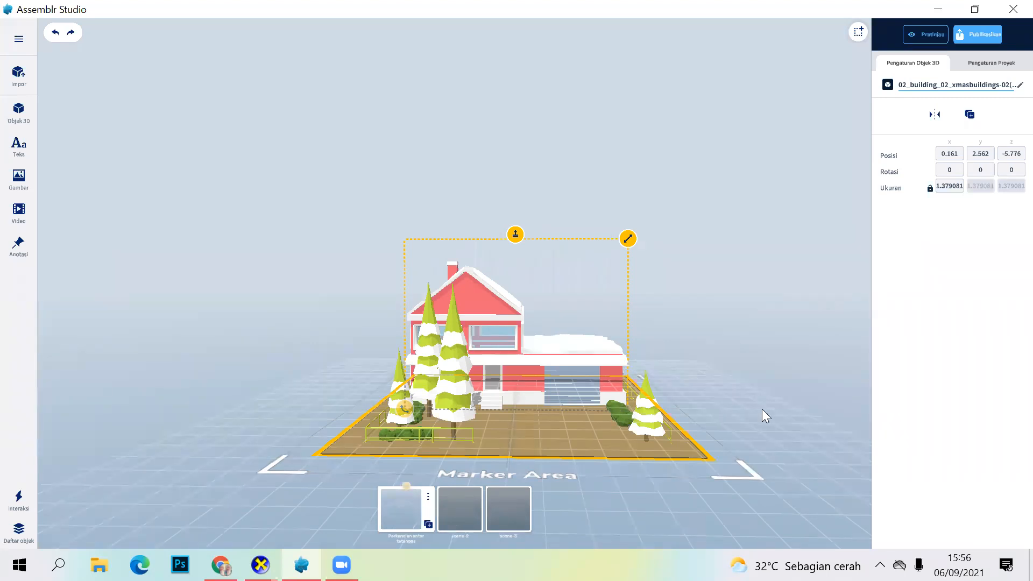
right_click_drag(761, 408, 763, 403)
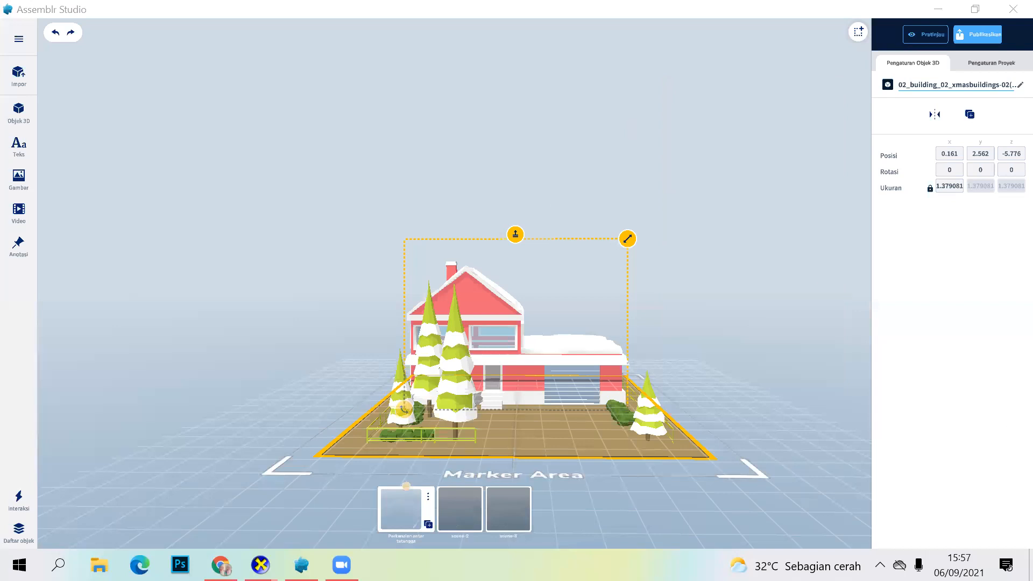
left_click(34, 125)
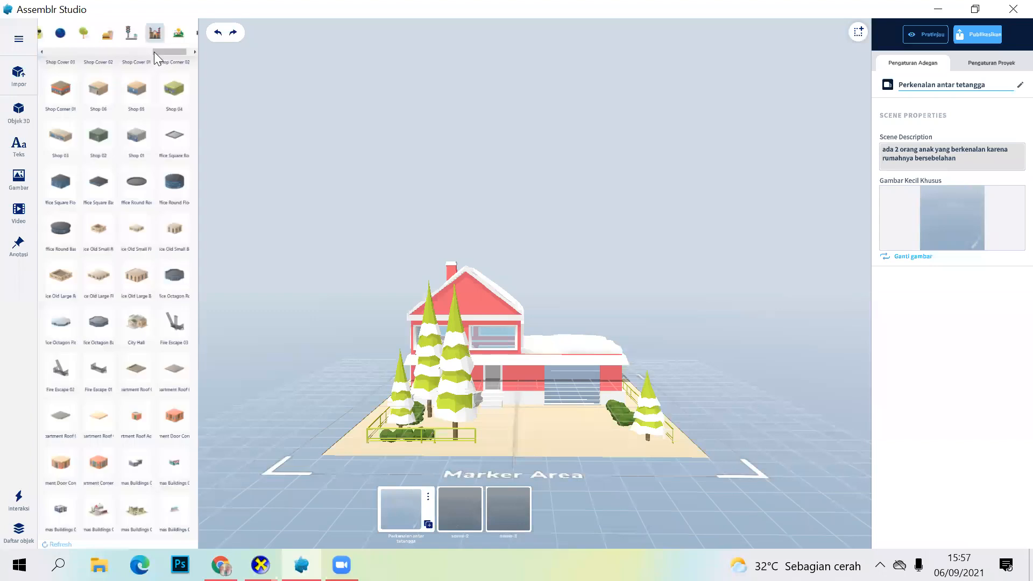
left_click_drag(155, 52, 119, 51)
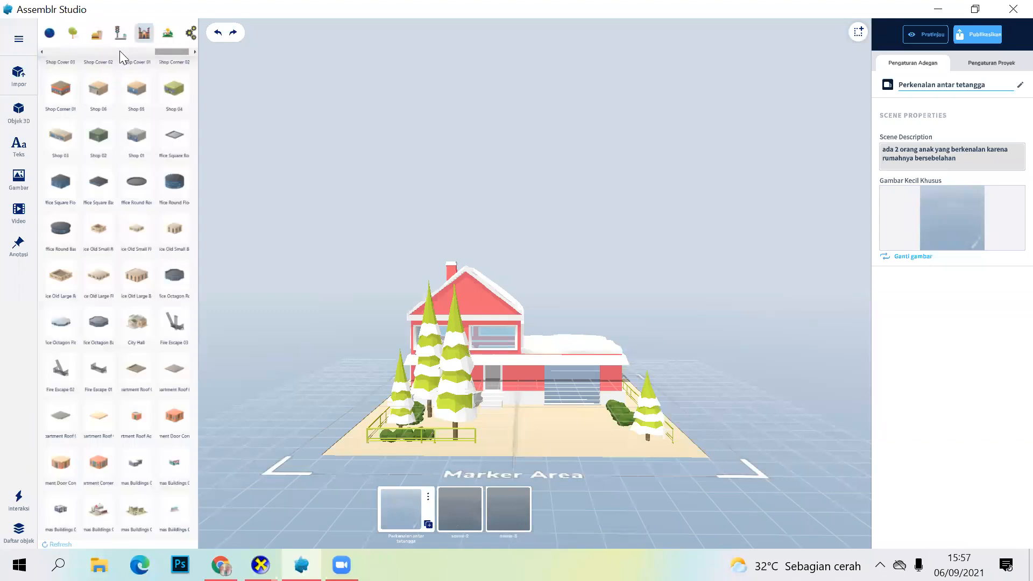
left_click(79, 36)
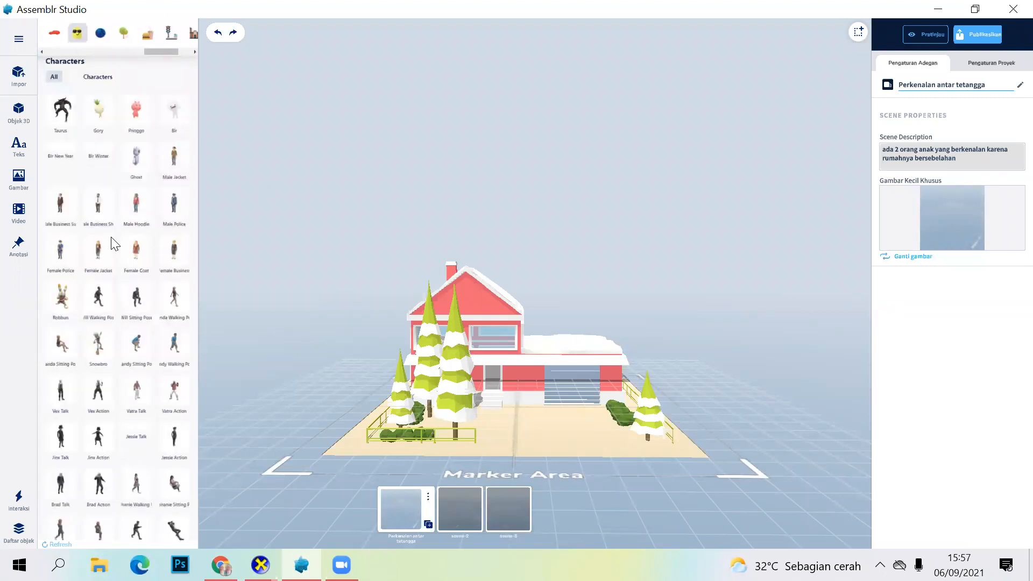
scroll(110, 315, "down", 1)
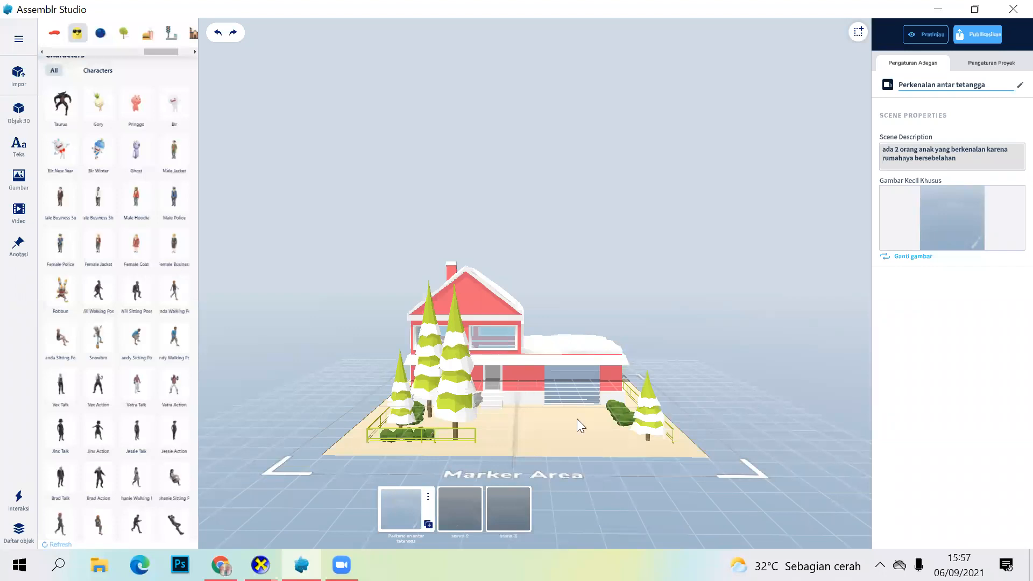
left_click_drag(136, 197, 554, 435)
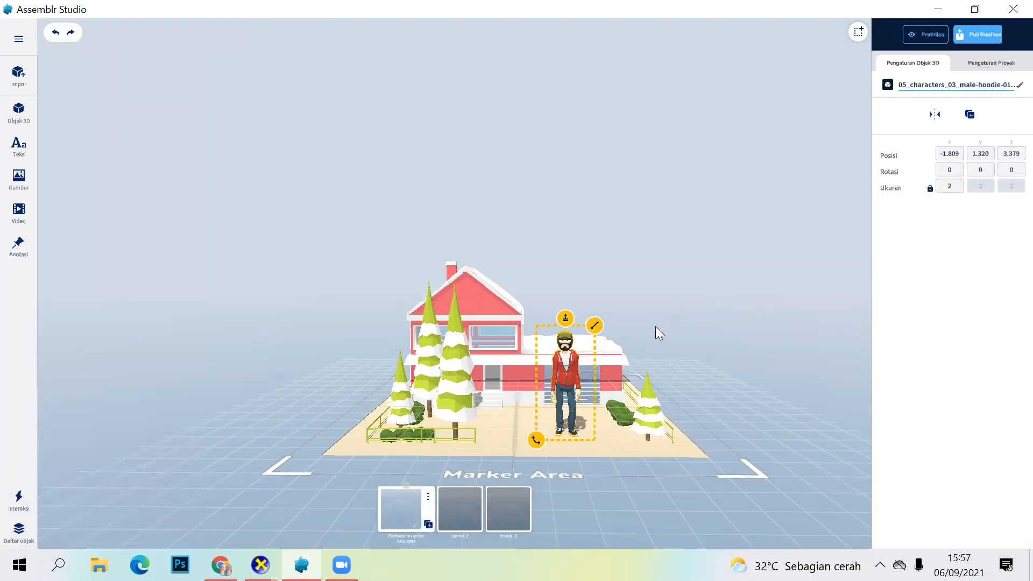
left_click(574, 381)
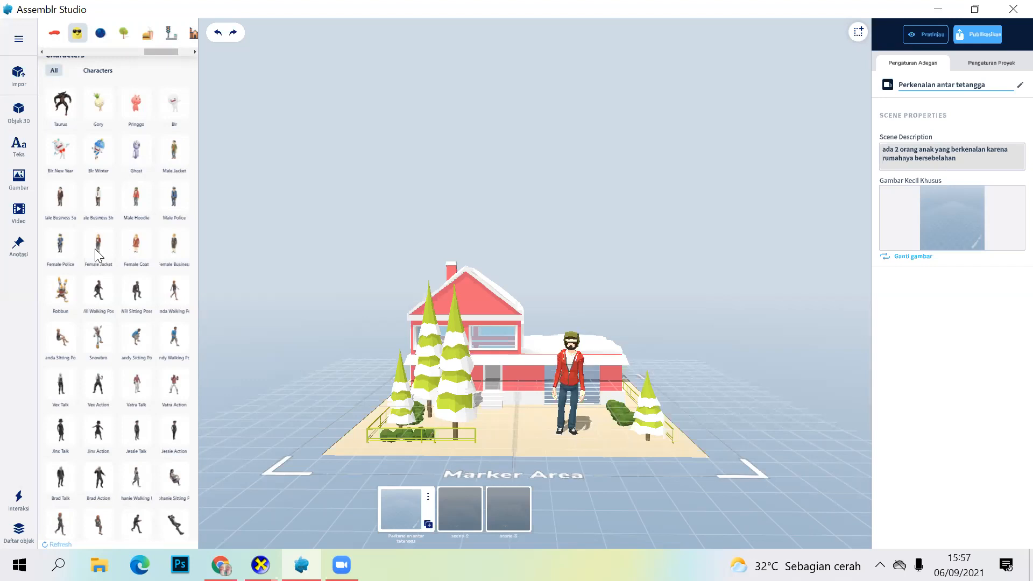
Step: Try placing the Female Jacket character in the yard beside the hoodie character and remove it
left_click(97, 254)
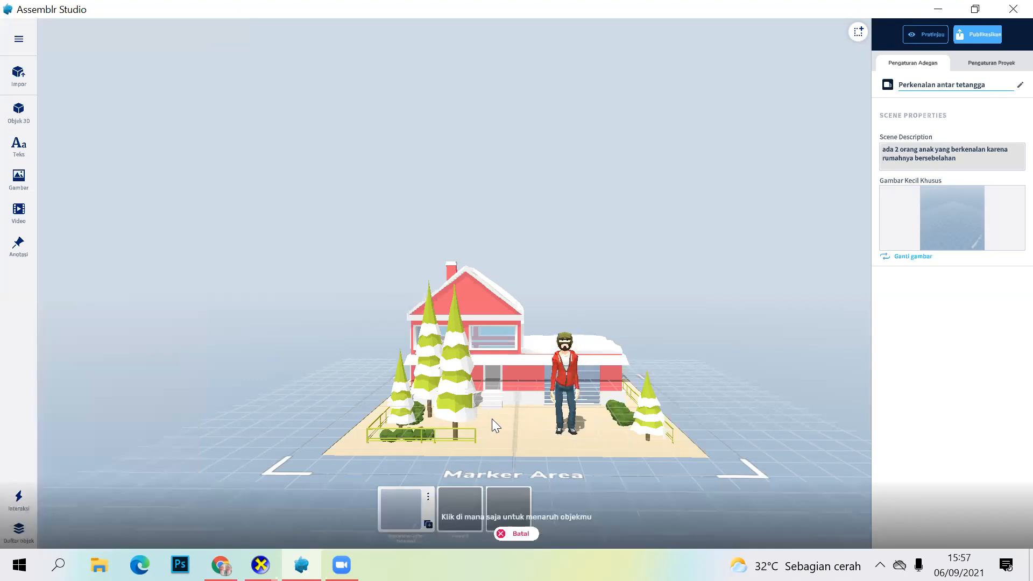
left_click(492, 418)
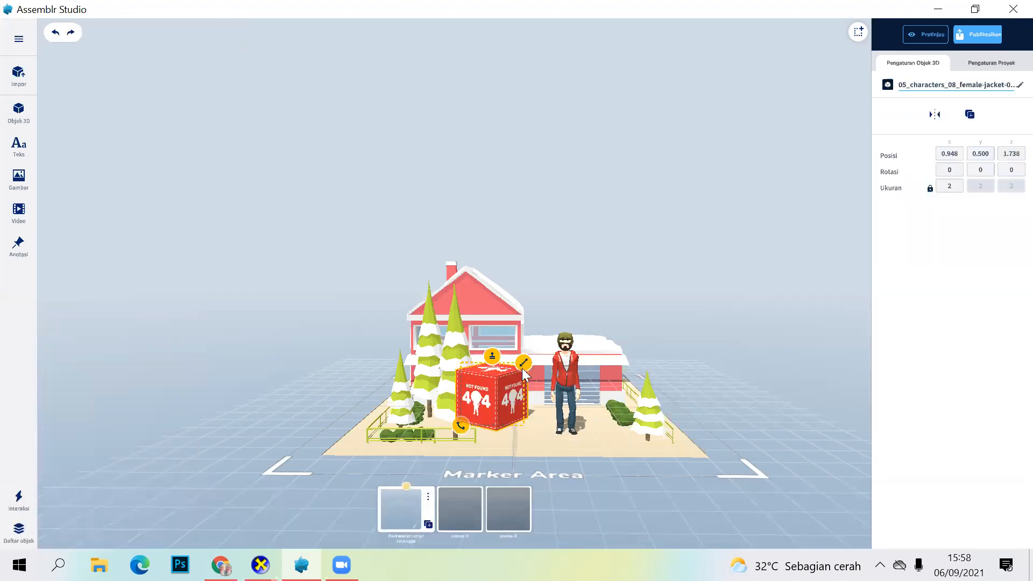
right_click(488, 410)
Step: Add the Male Jacket character to the yard beside the hoodie character at about X 0.511, Z 1.061
left_click(17, 112)
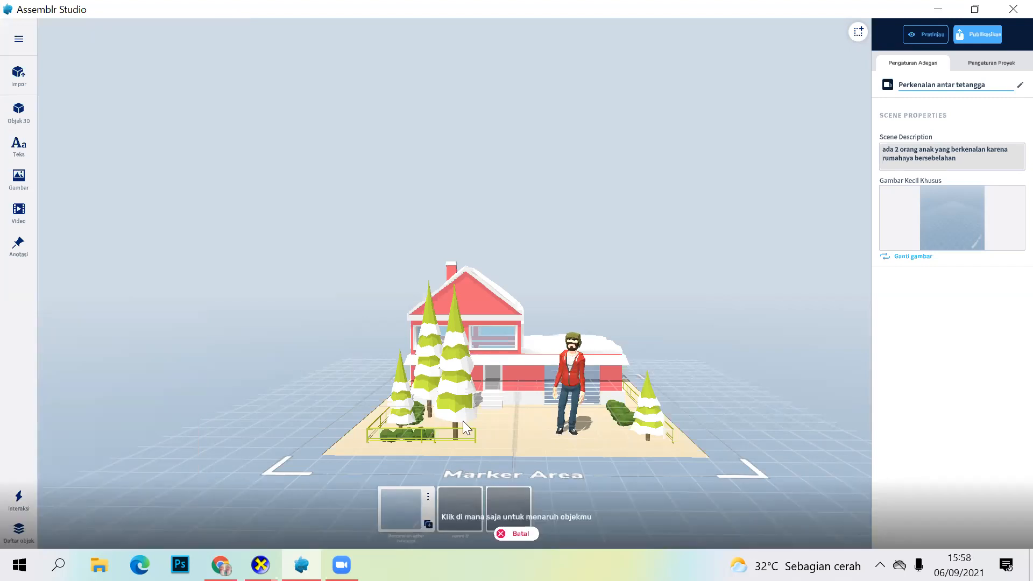
left_click(509, 424)
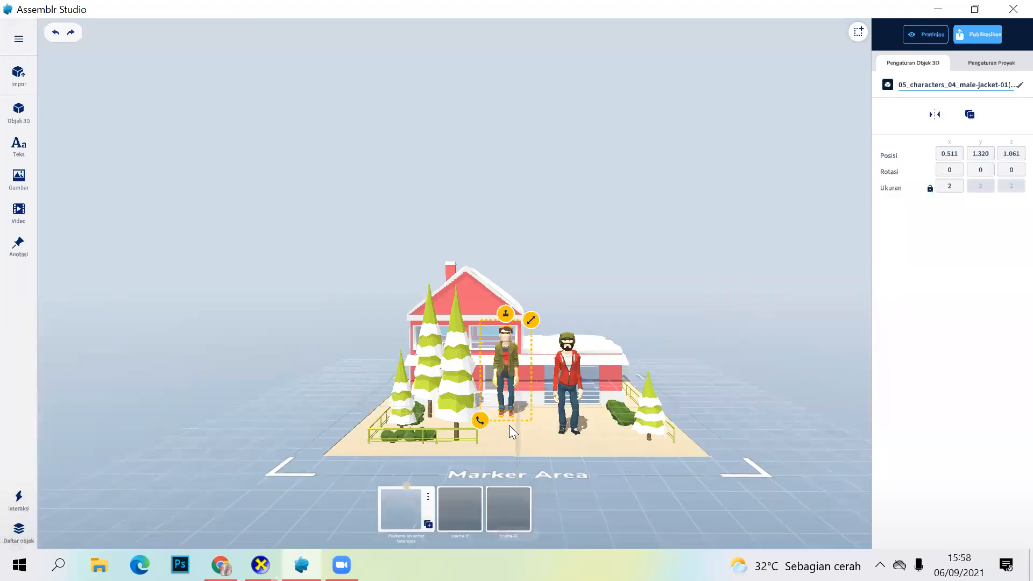
left_click(613, 274)
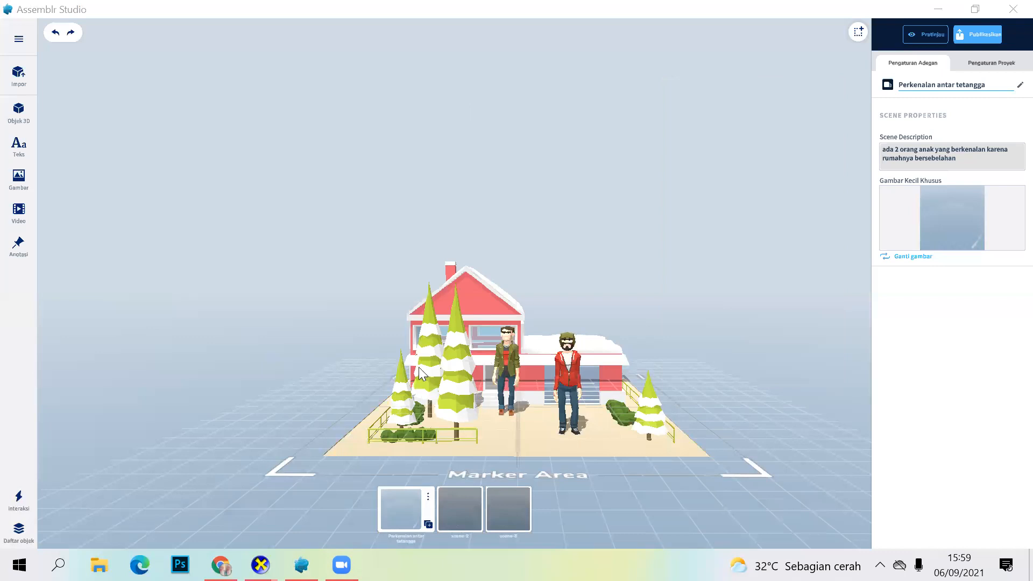
Step: Rotate the house a full turn around its Z axis from the front view, ending nearly upright
left_click(450, 374)
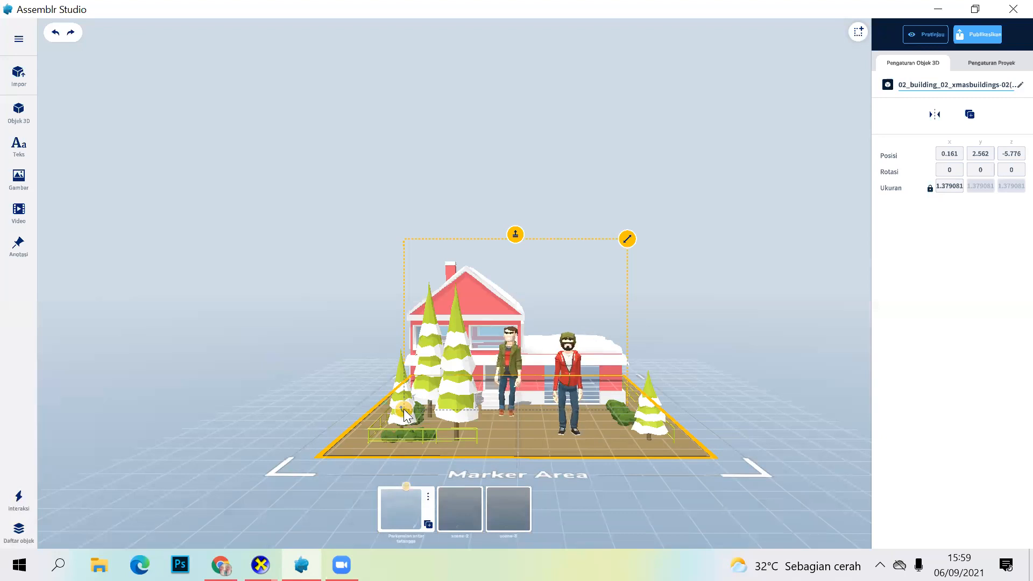
left_click_drag(404, 408, 386, 322)
left_click_drag(391, 259, 438, 224)
left_click_drag(526, 206, 636, 288)
left_click_drag(642, 327, 630, 408)
left_click_drag(585, 435, 414, 385)
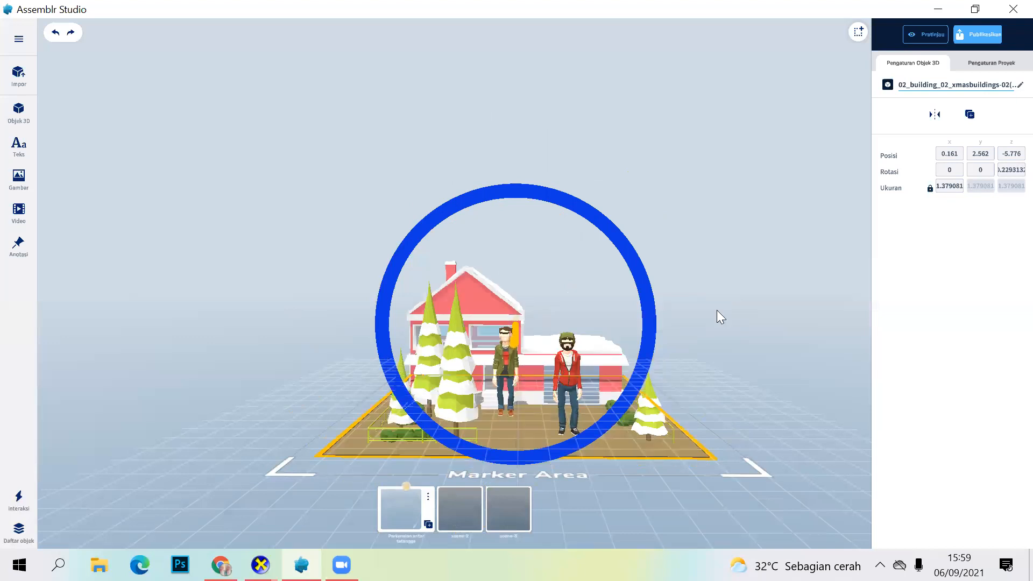
left_click(762, 315)
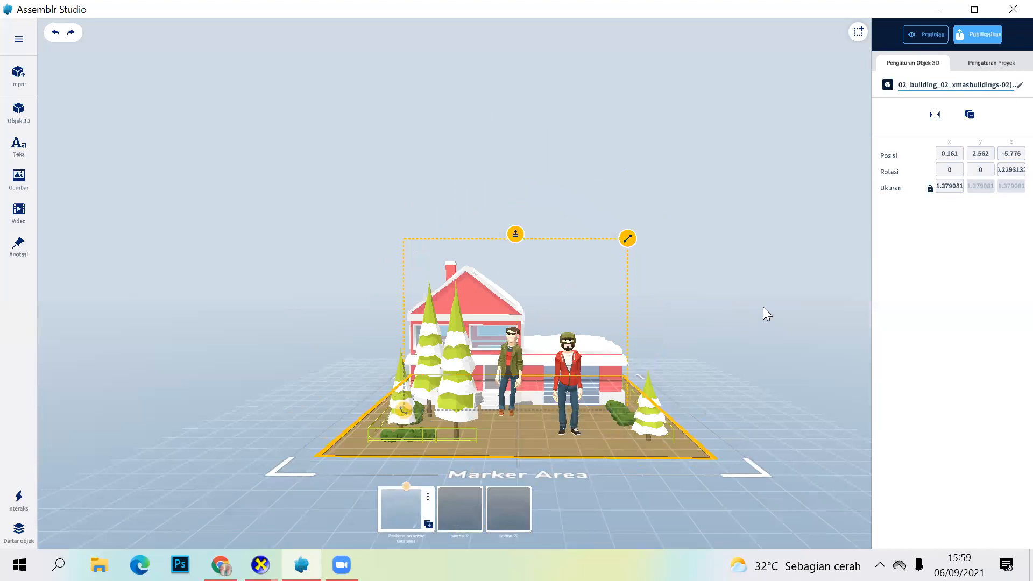
Step: Rotate the house around its X axis from the side view, ending at about 359.34 degrees
mouse_move(742, 374)
left_mouse_down()
mouse_move(572, 382)
mouse_move(527, 362)
mouse_move(577, 295)
left_mouse_up()
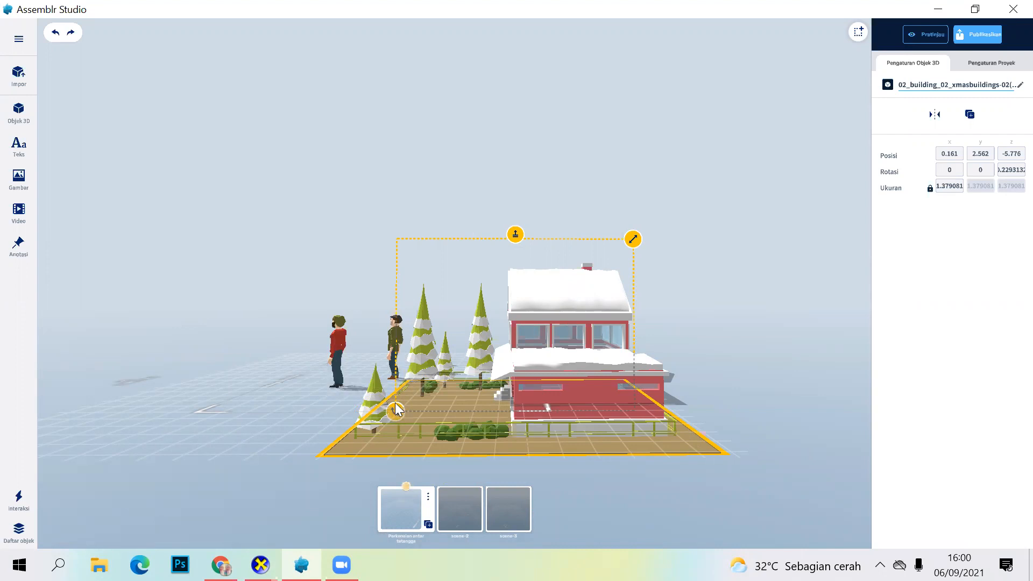
left_click_drag(394, 411, 408, 266)
left_click_drag(452, 233, 592, 234)
left_click_drag(624, 296, 596, 420)
left_click_drag(537, 438, 415, 380)
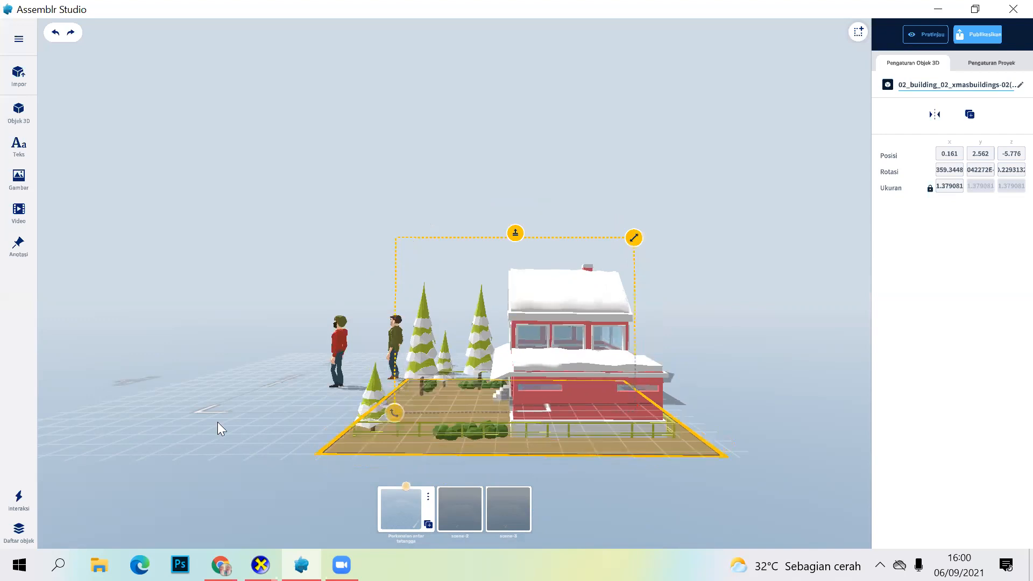
Step: Rotate the house around its Y axis from the top view, ending at about 358.84 degrees
left_click_drag(299, 442, 454, 419)
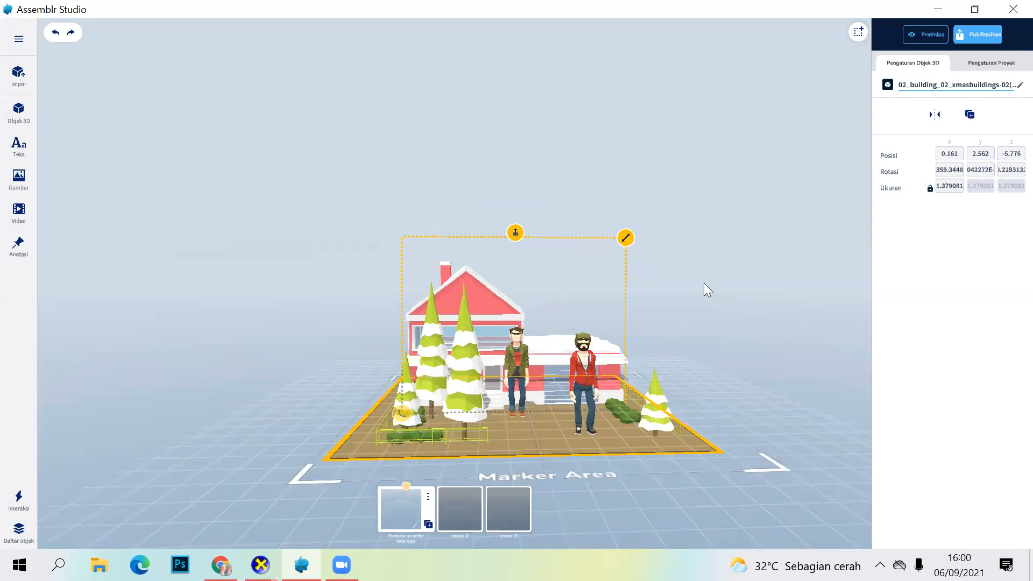
left_click_drag(705, 292, 706, 314)
left_click_drag(699, 349, 686, 514)
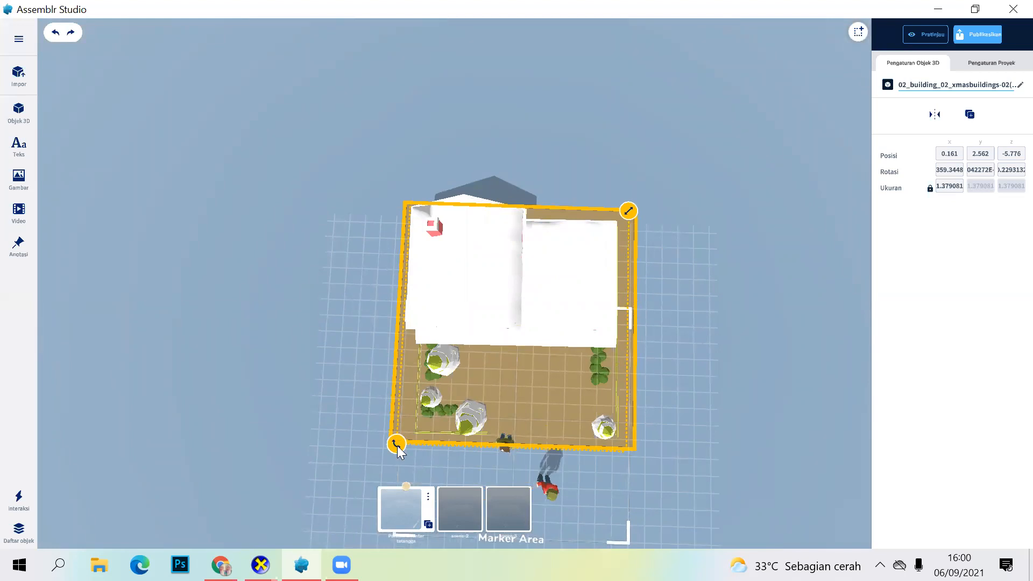
left_click_drag(397, 445, 396, 244)
left_click_drag(468, 205, 626, 263)
left_click_drag(651, 362, 473, 456)
left_click_drag(368, 320, 411, 241)
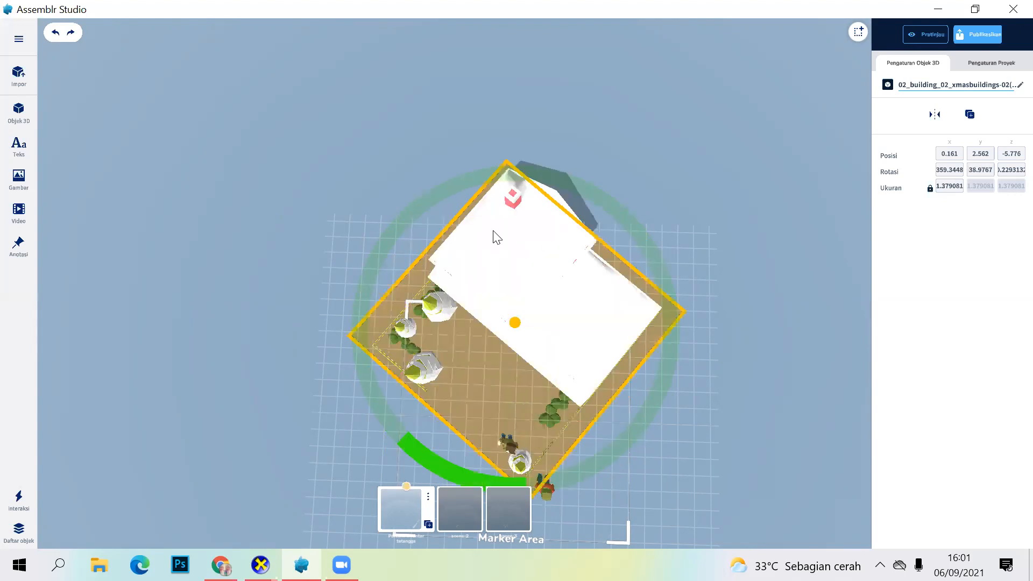
left_click_drag(634, 378, 456, 379)
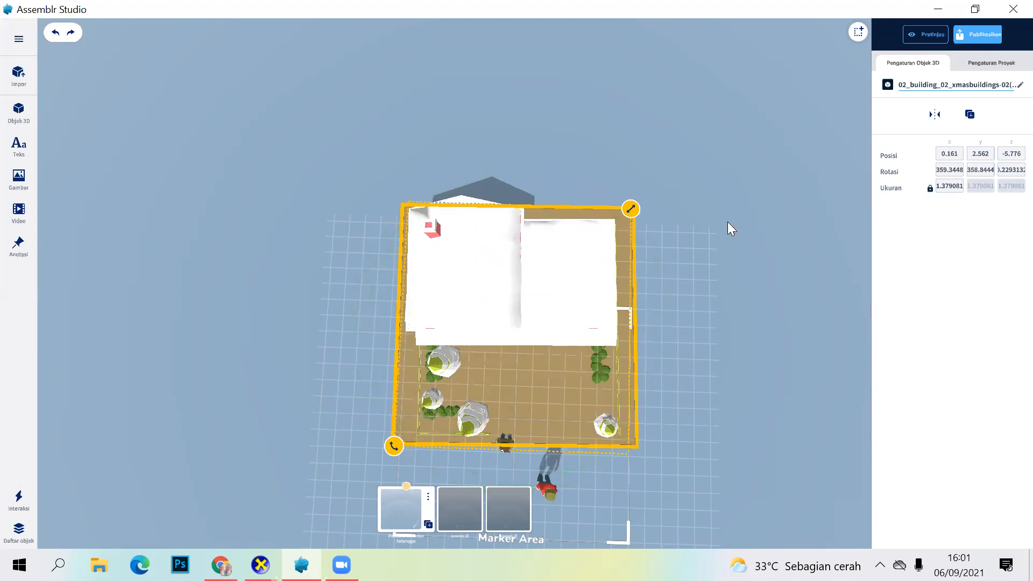
Step: Move the hoodie character to about X -2.559, Z 0.708 and the jacket character to about X 0.353, Z 2.485
left_click_drag(727, 222, 674, 441)
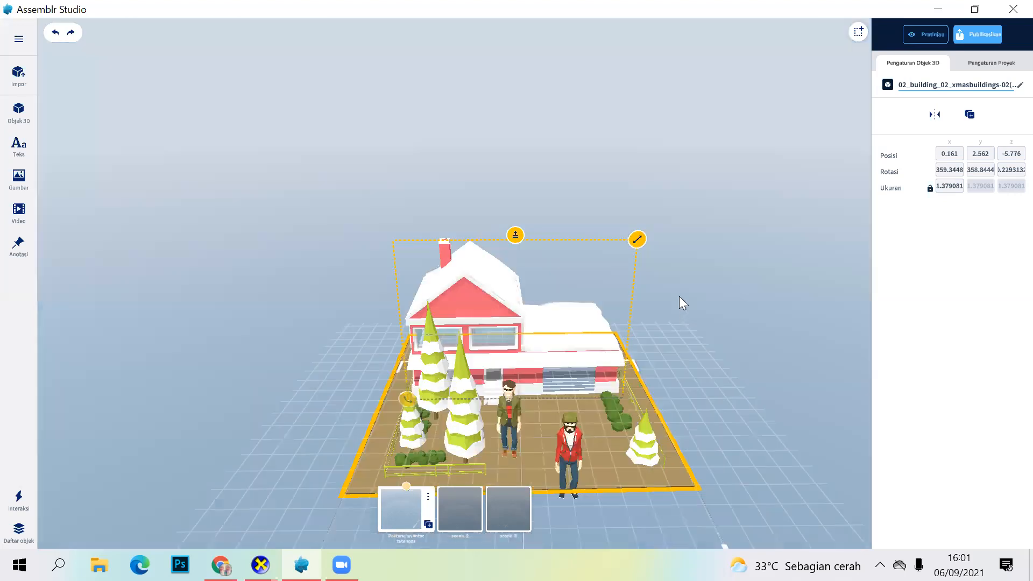
left_click_drag(679, 296, 676, 287)
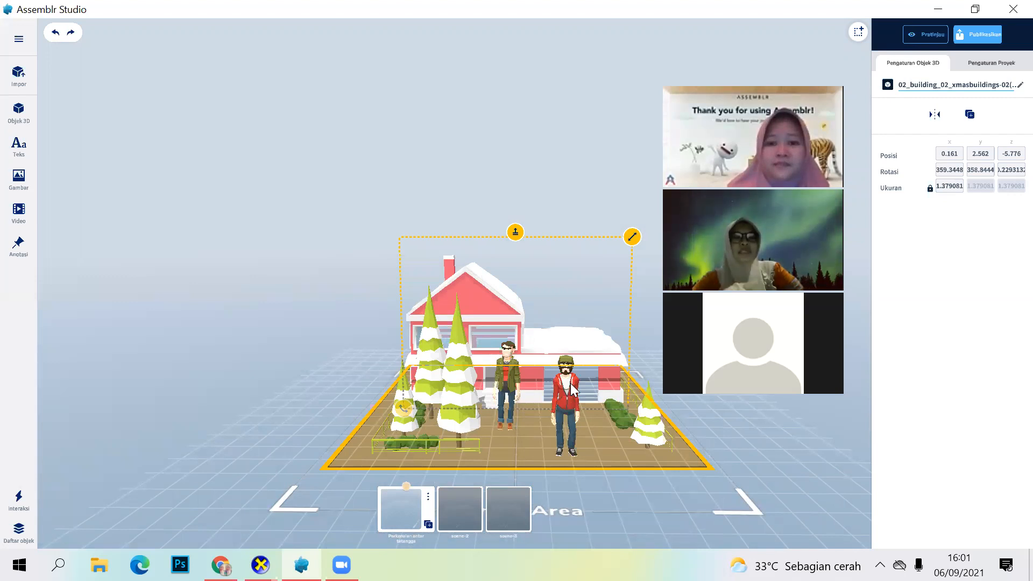
left_click_drag(573, 386, 578, 376)
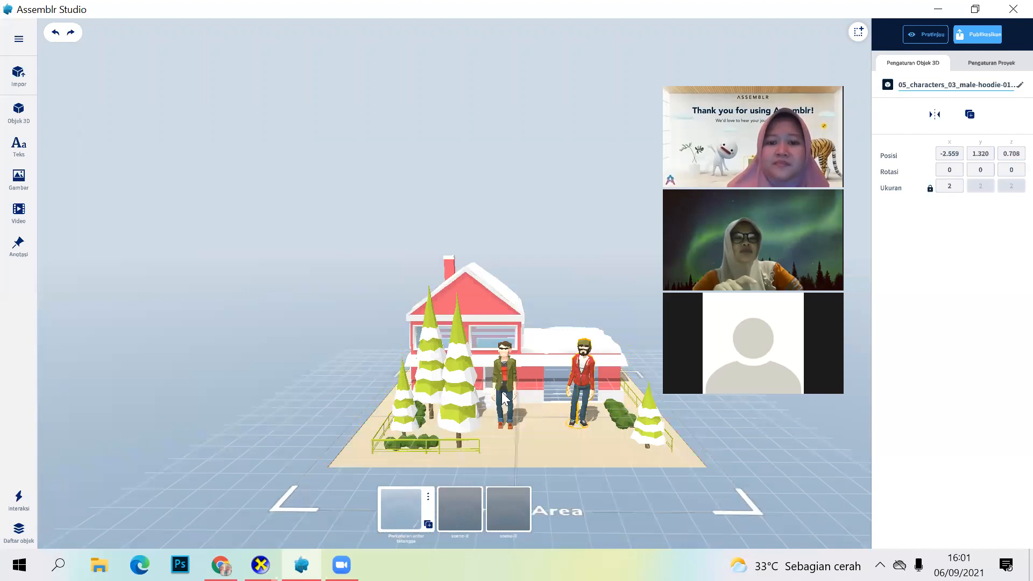
left_click(507, 409)
left_click_drag(506, 402, 509, 419)
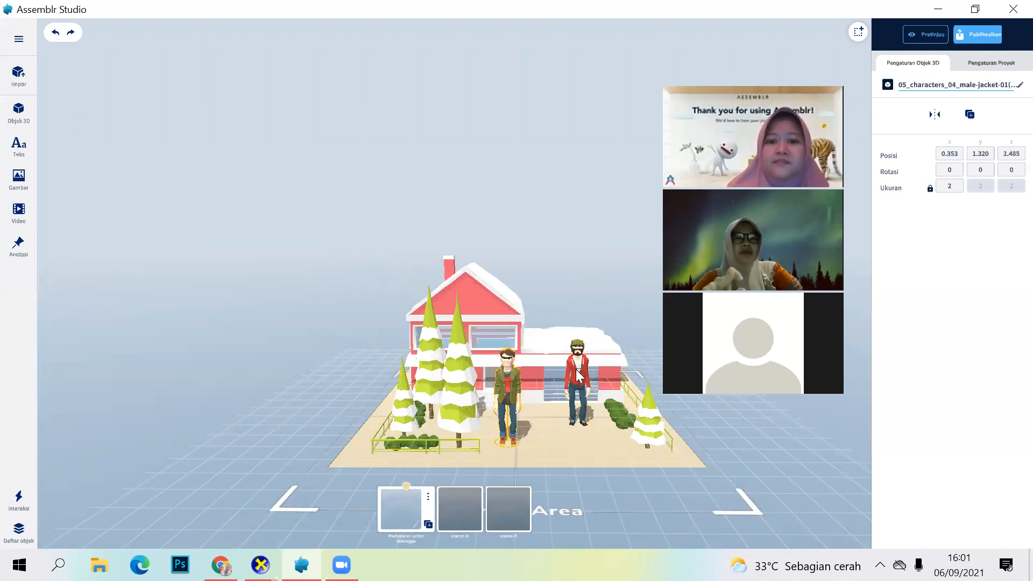
left_click(607, 278)
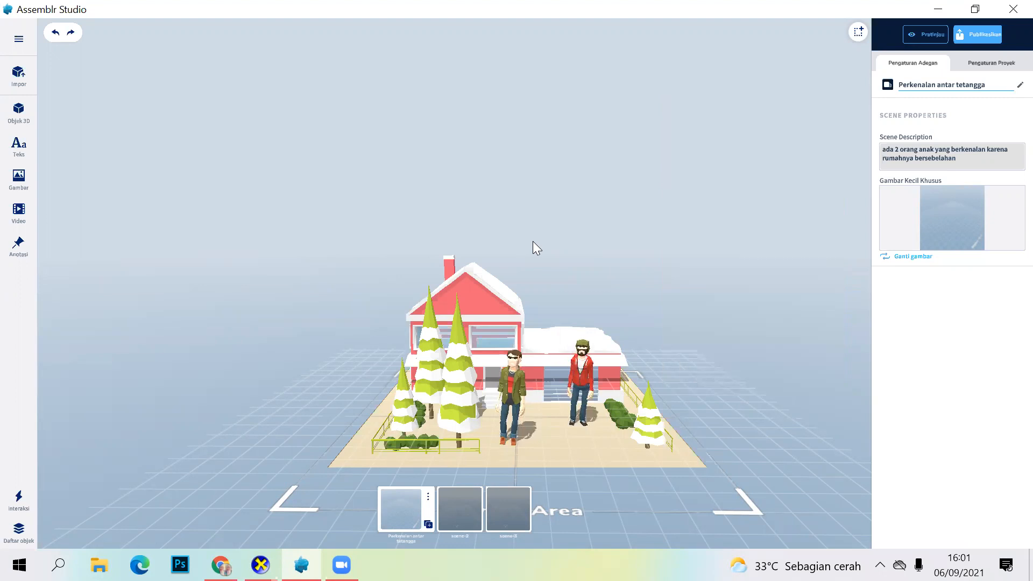
Step: Rotate the hoodie character around its Z axis to about 92.71 degrees so it lies horizontally
left_click(585, 377)
left_click_drag(554, 432, 553, 351)
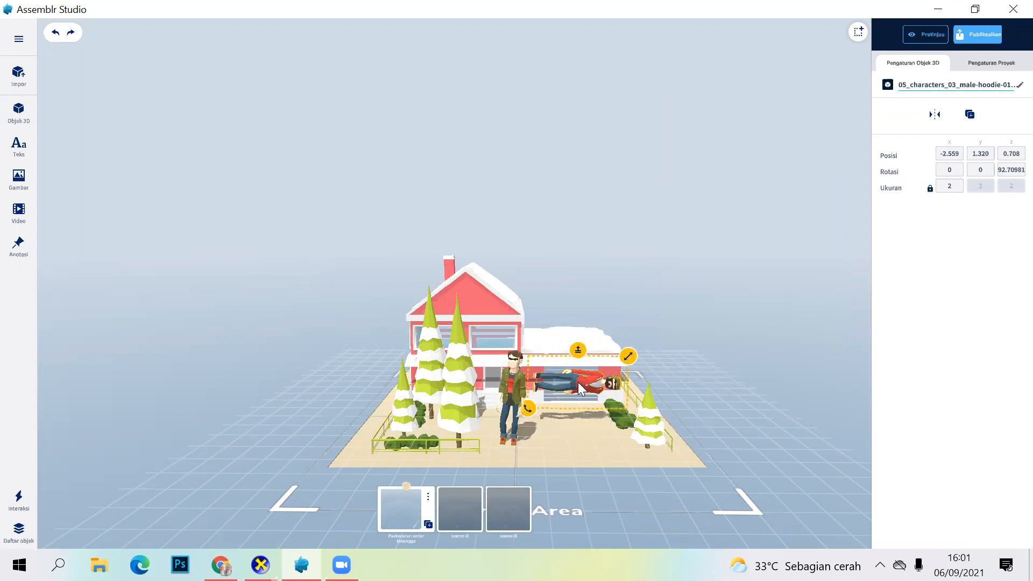
Step: Try moving the hoodie character to X -7.877, Z 2.773 and rotating it to about 130.17 degrees around Z, then undo both changes
left_click_drag(703, 368, 733, 428)
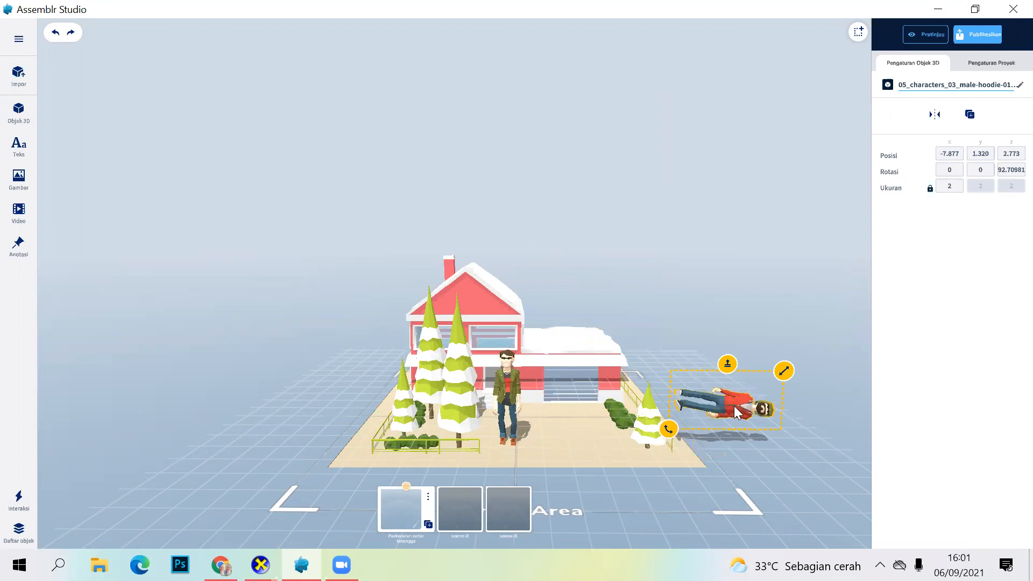
left_click_drag(657, 397, 667, 418)
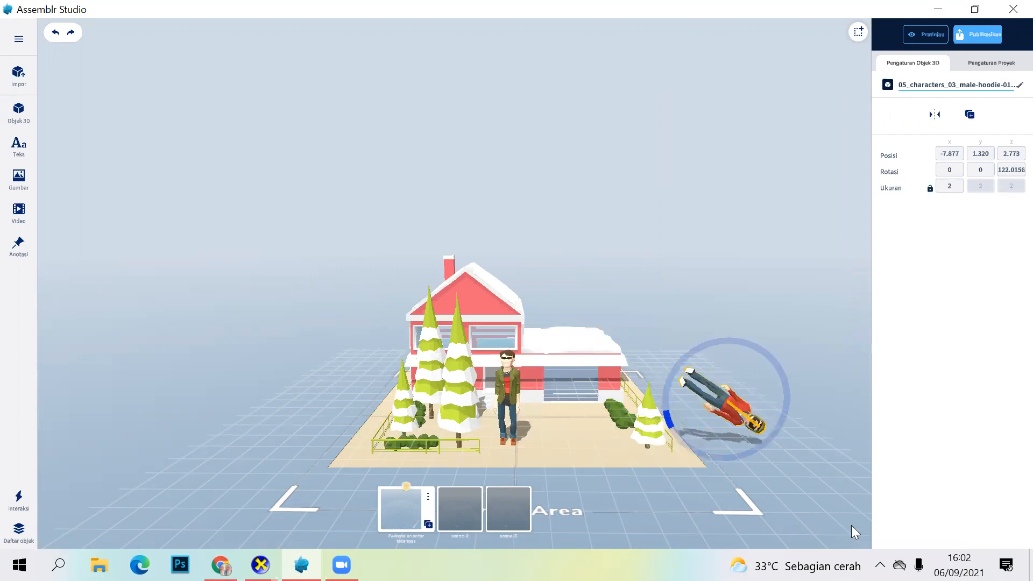
left_click_drag(851, 525, 851, 522)
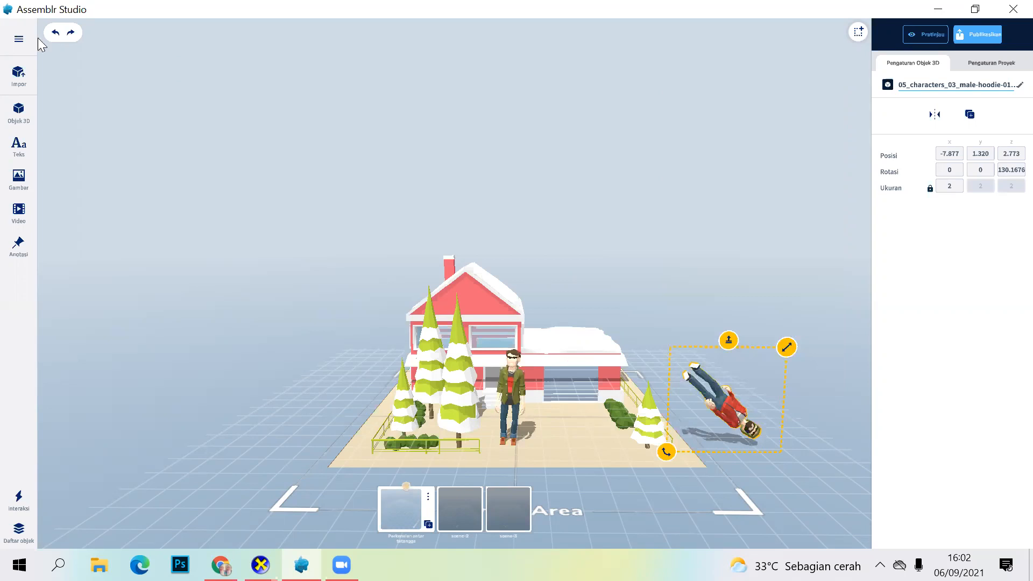
left_click(56, 34)
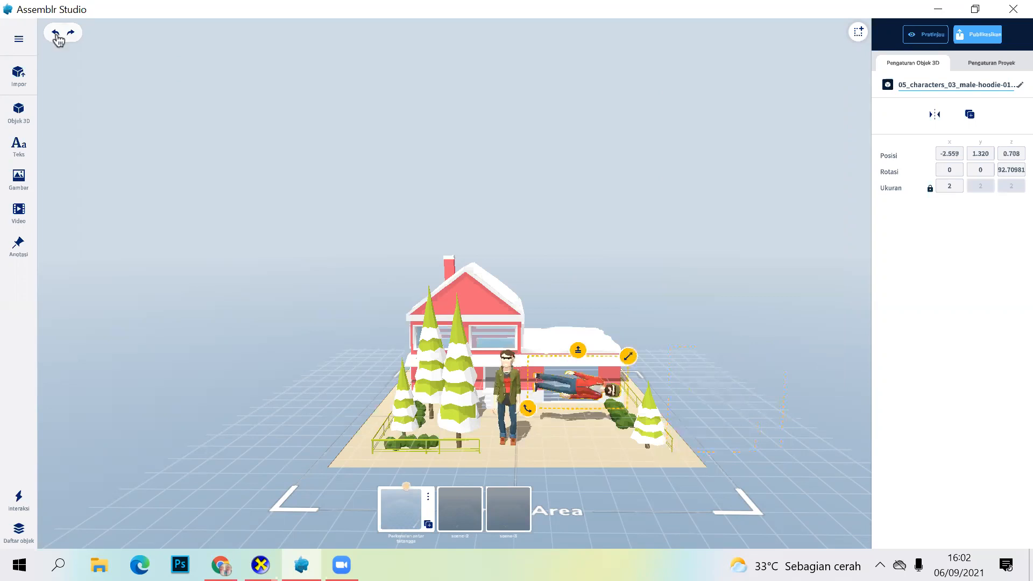
Step: Undo the hoodie character's rotation around the Z axis and deselect the character
left_click(56, 34)
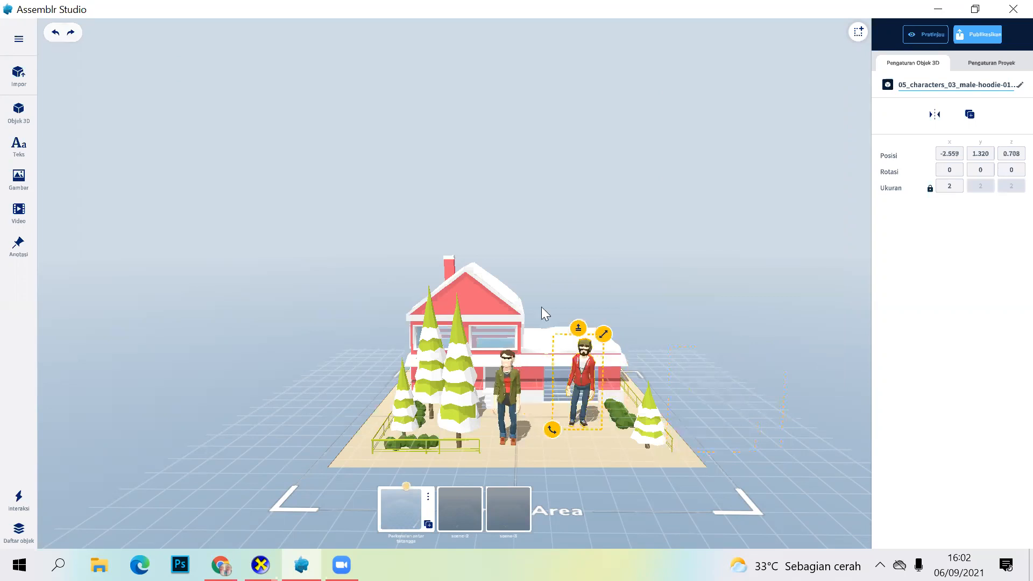
left_click(287, 297)
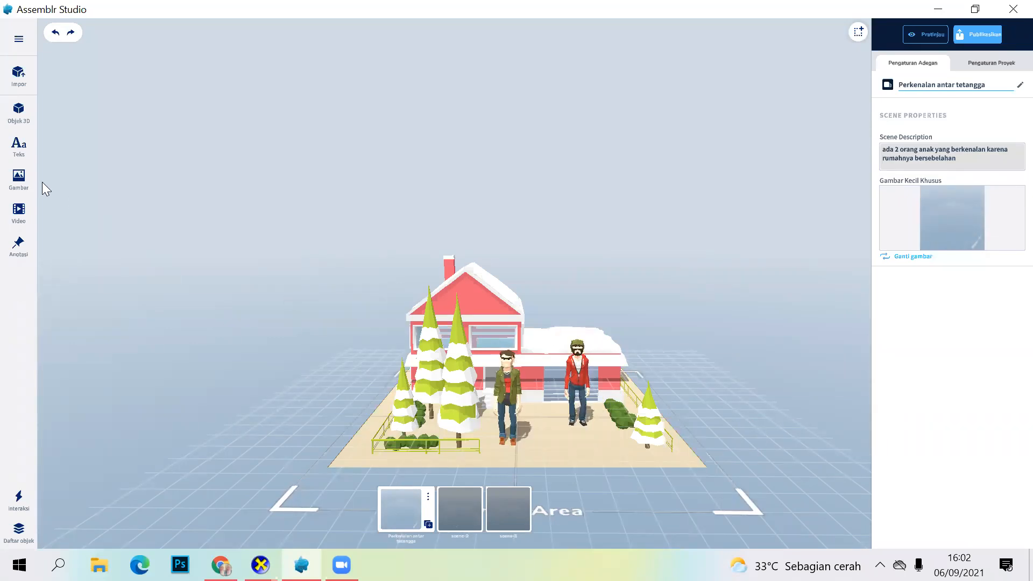
Step: Add a 3D text in front of the house at about X -2.505, Z 5.218 and enlarge it to about 1.393
left_click(19, 148)
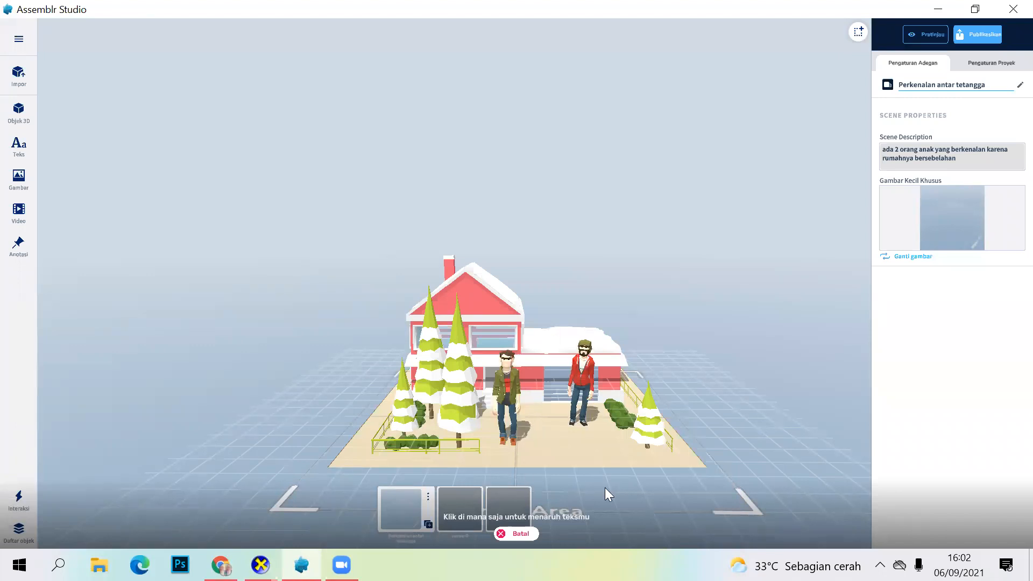
left_click(655, 489)
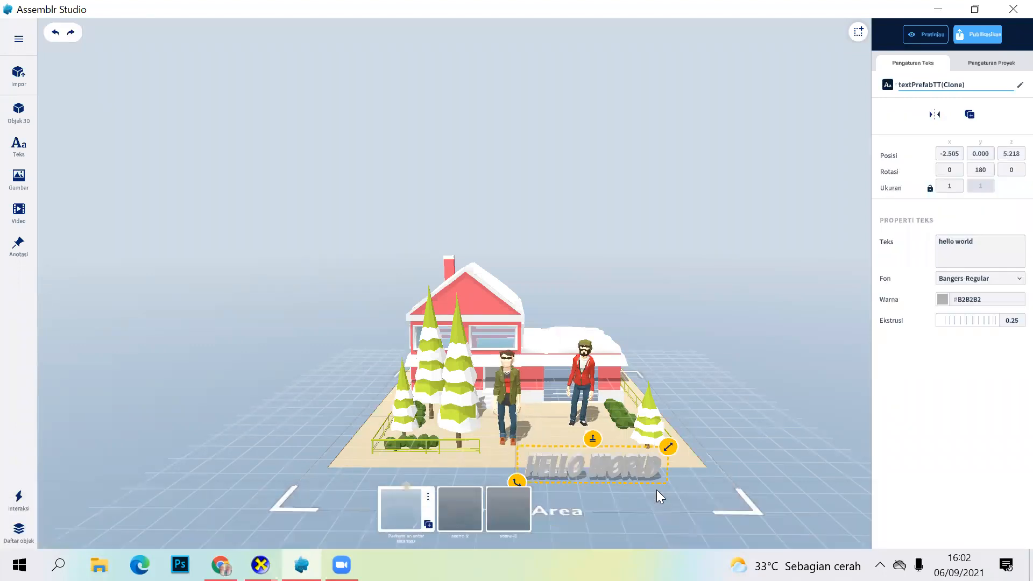
scroll(656, 490, "down", 2)
scroll(690, 477, "up", 2)
left_click_drag(689, 478, 707, 479)
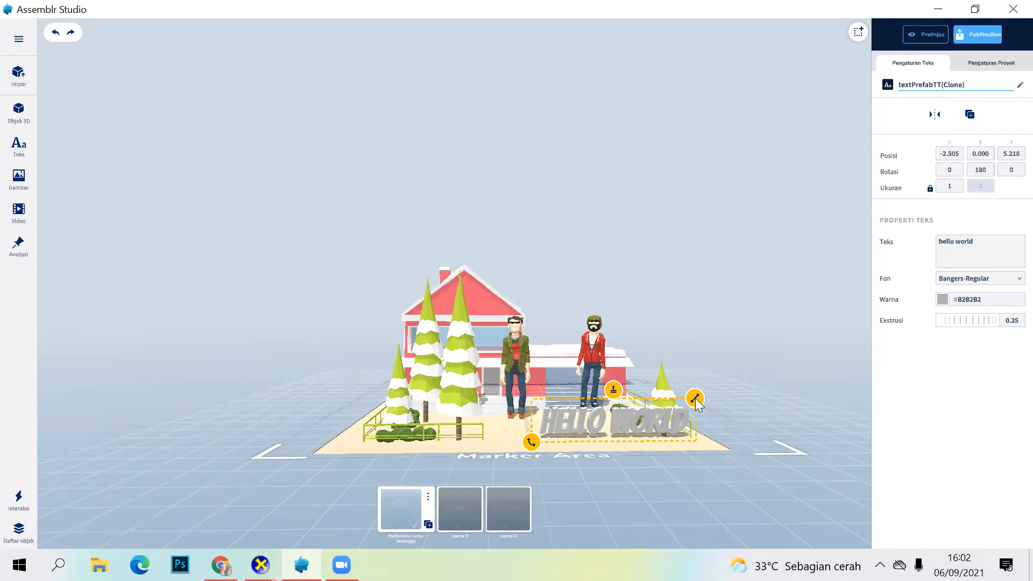
left_click_drag(713, 381, 737, 366)
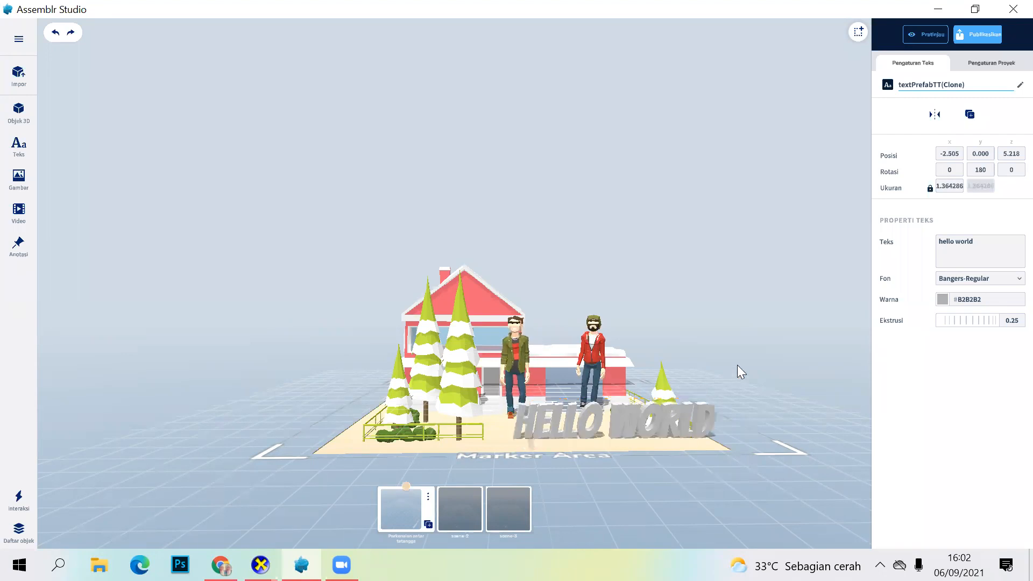
left_click(623, 427)
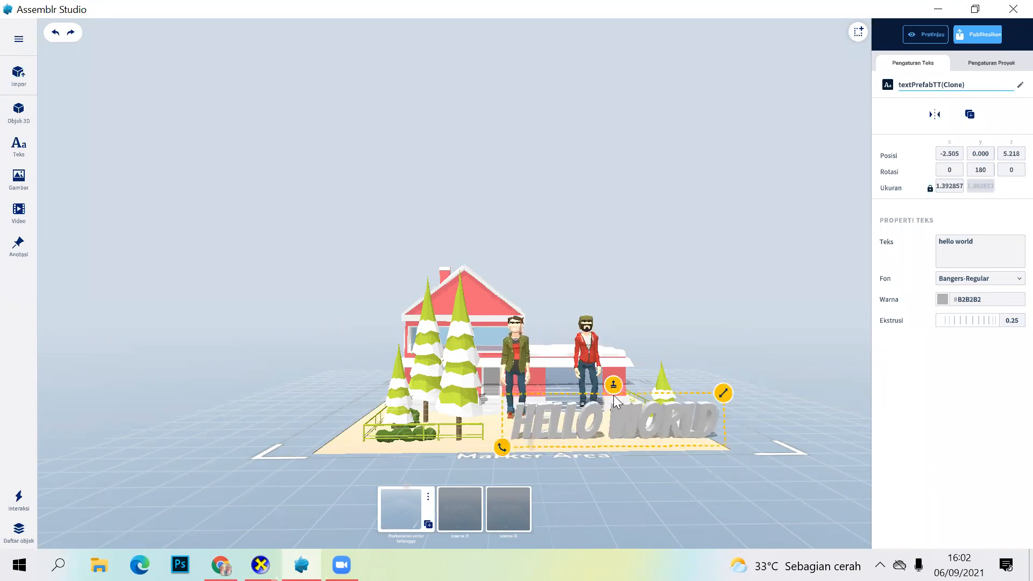
Step: Lower the 3D text to about Y -0.078 and rotate it around its Z axis to about 359.13 degrees
left_click_drag(613, 384, 597, 401)
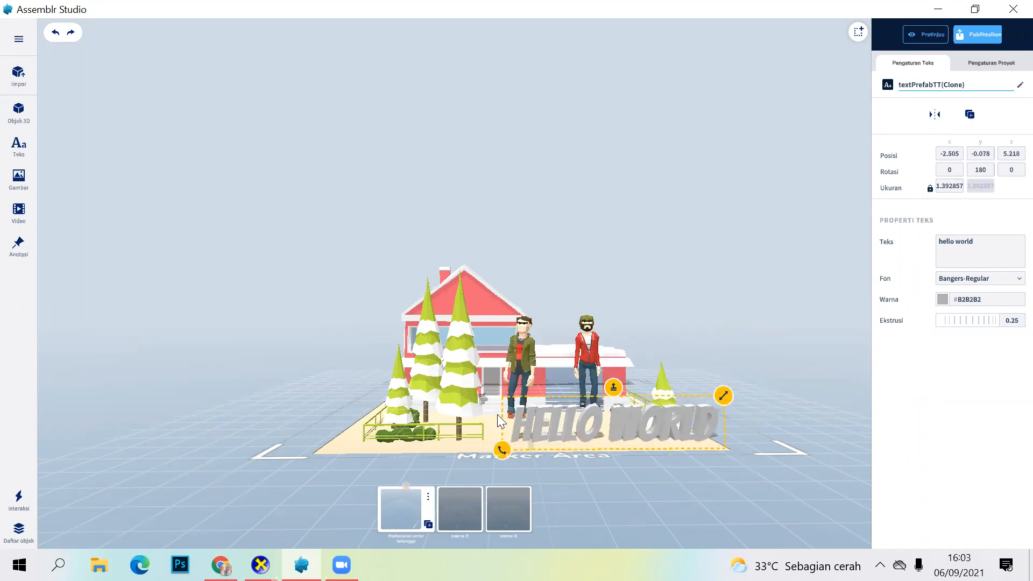
left_click_drag(502, 450, 701, 490)
left_click_drag(555, 429, 556, 427)
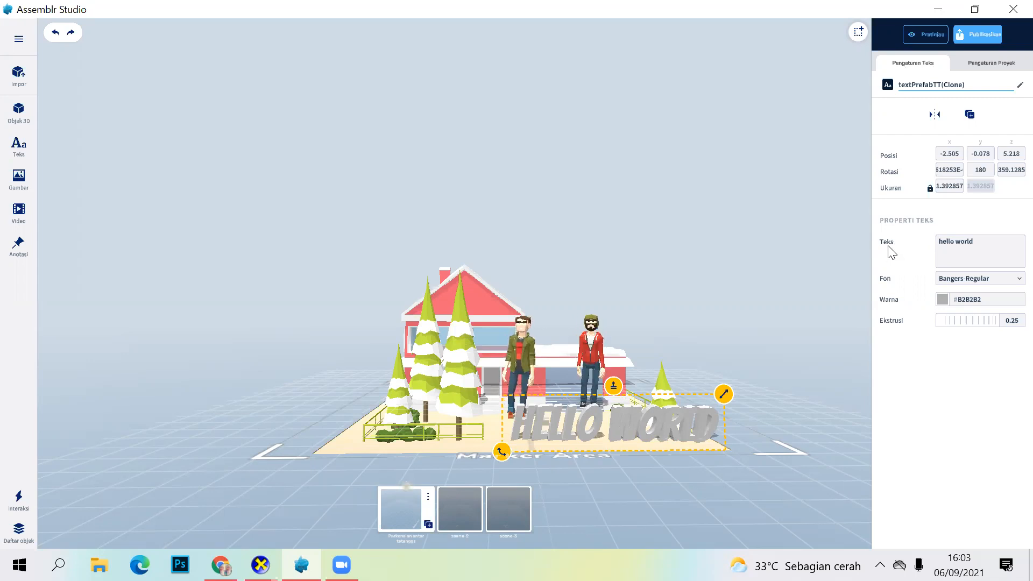
Step: Replace the 3D text's wording with "Tetanggaku", then enlarge it to about 1.552 at about X -1.934, Z 5.995
left_click(978, 242)
key("ctrl+a")
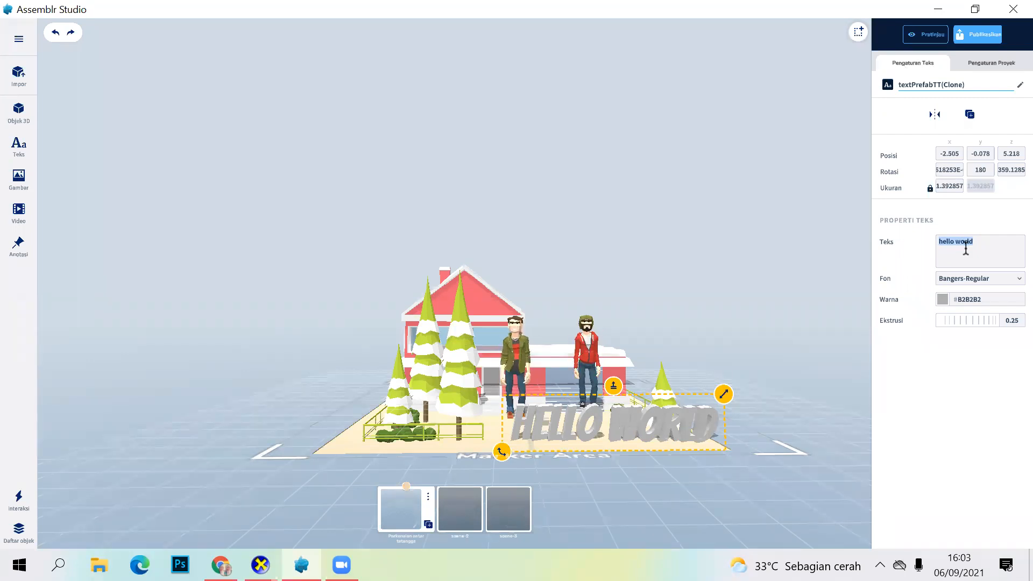
key("Caps_Lock")
key("Caps_Lock")
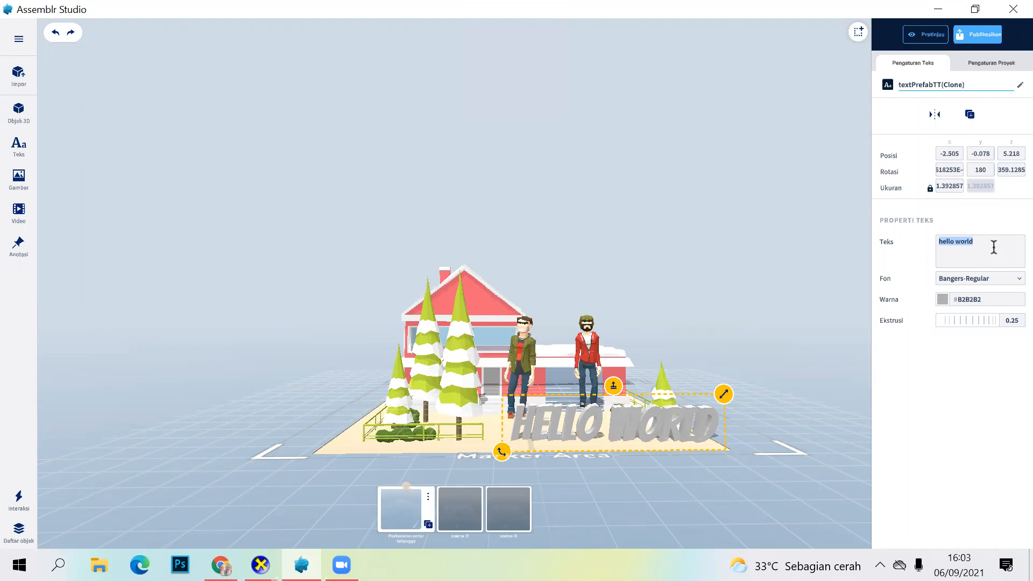
key("Caps_Lock")
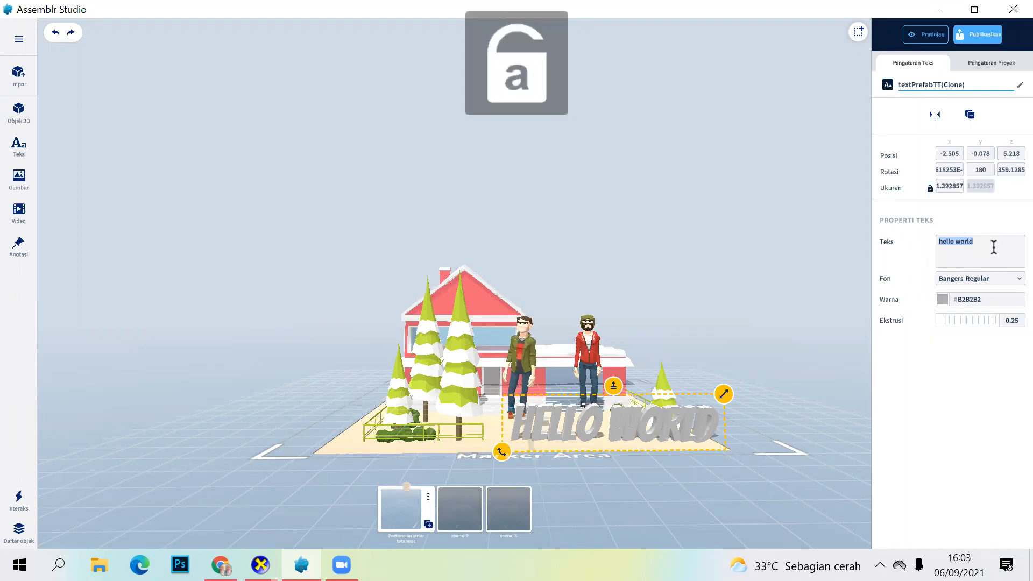
left_click(991, 246)
key("BackSpace")
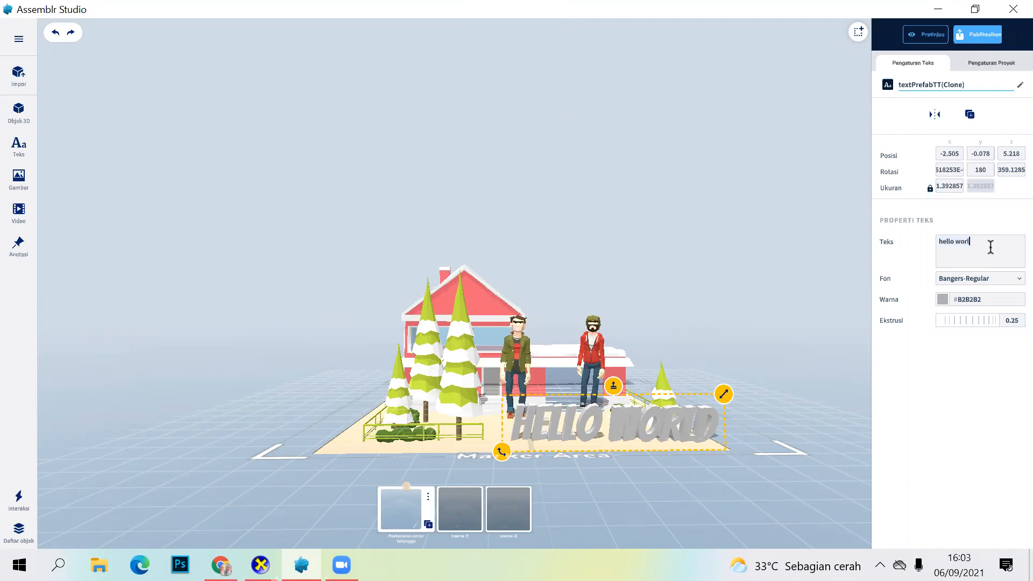
type("T")
key("Caps_Lock")
type("etanggak")
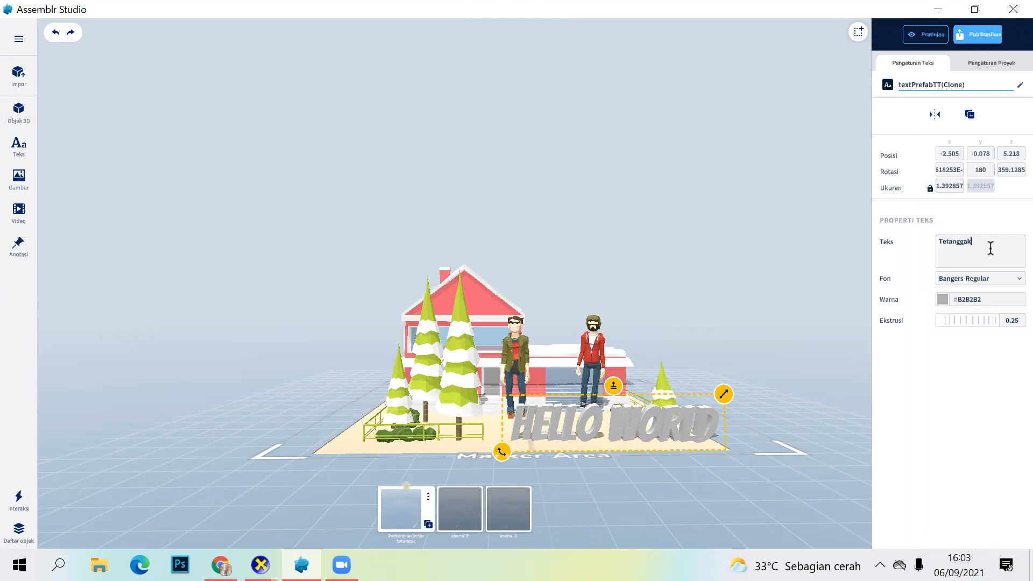
type("u")
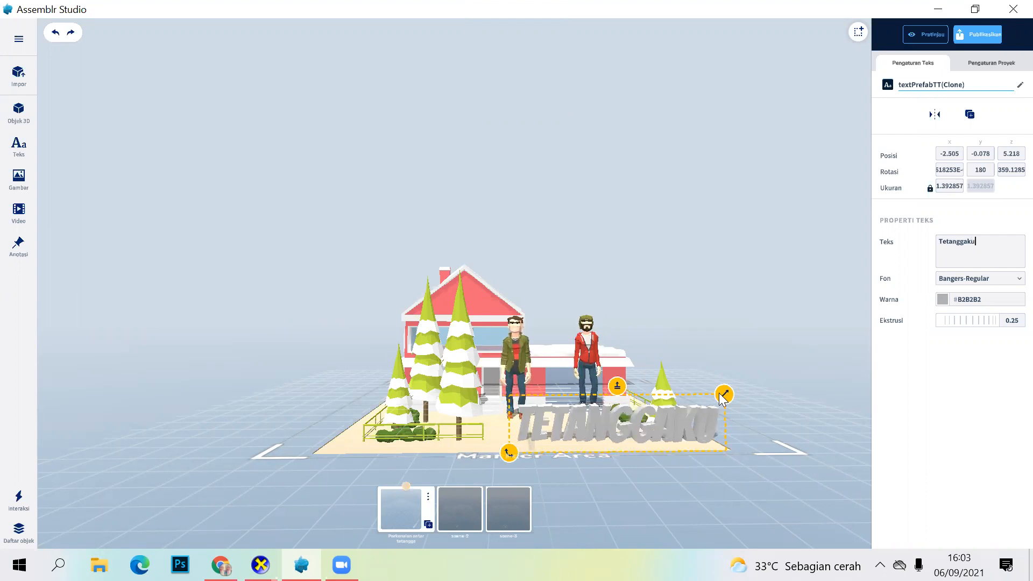
left_click_drag(731, 383, 669, 419)
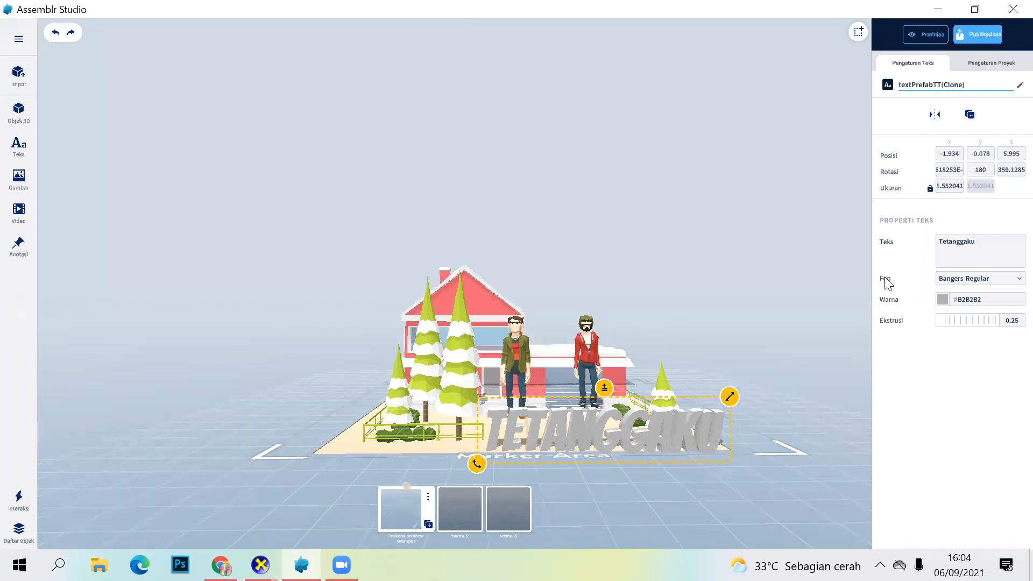
Step: Try the Montserrat-Black, NunitoSans-Black, Shrikhand-Regular, Sriracha-Regular and ZillaSlab-Bold fonts on the Tetanggaku text, and settle on CarterOne
left_click(1010, 279)
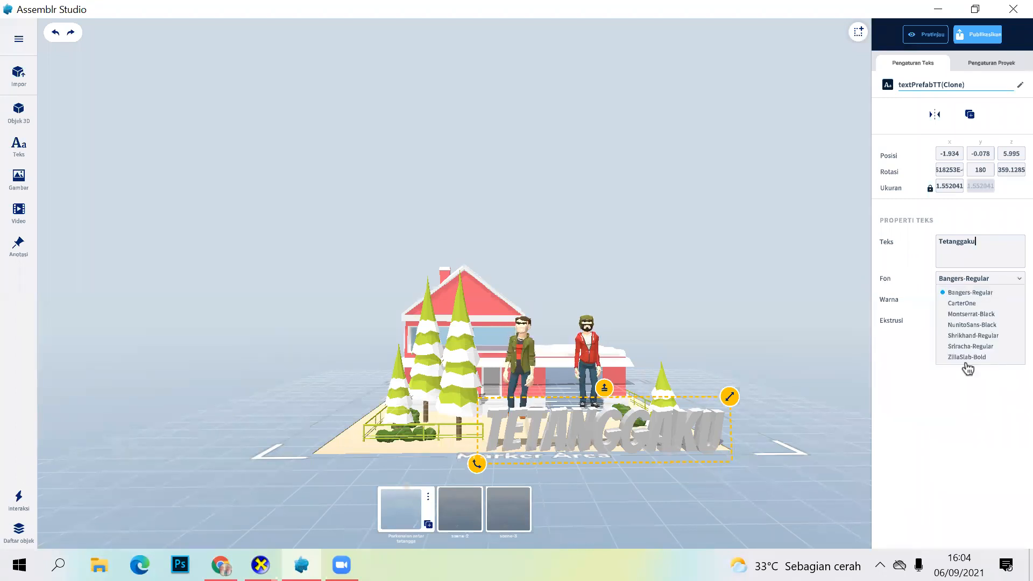
left_click(958, 304)
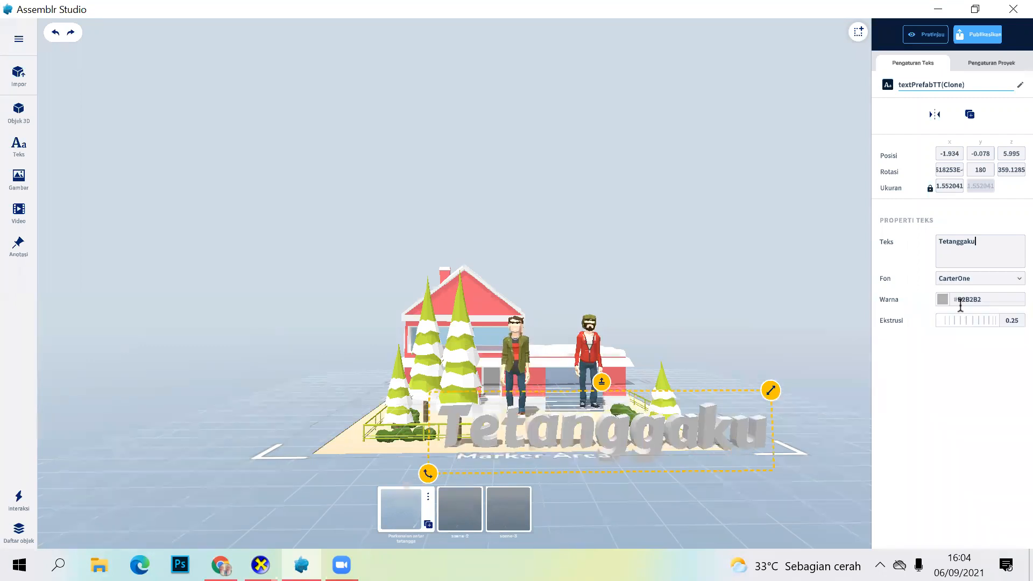
left_click(980, 278)
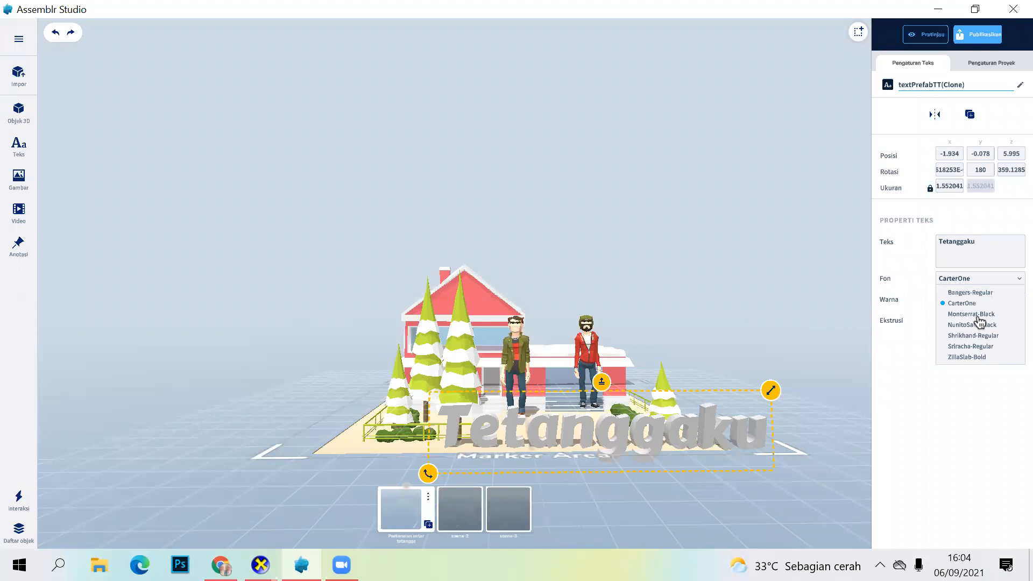
left_click(989, 314)
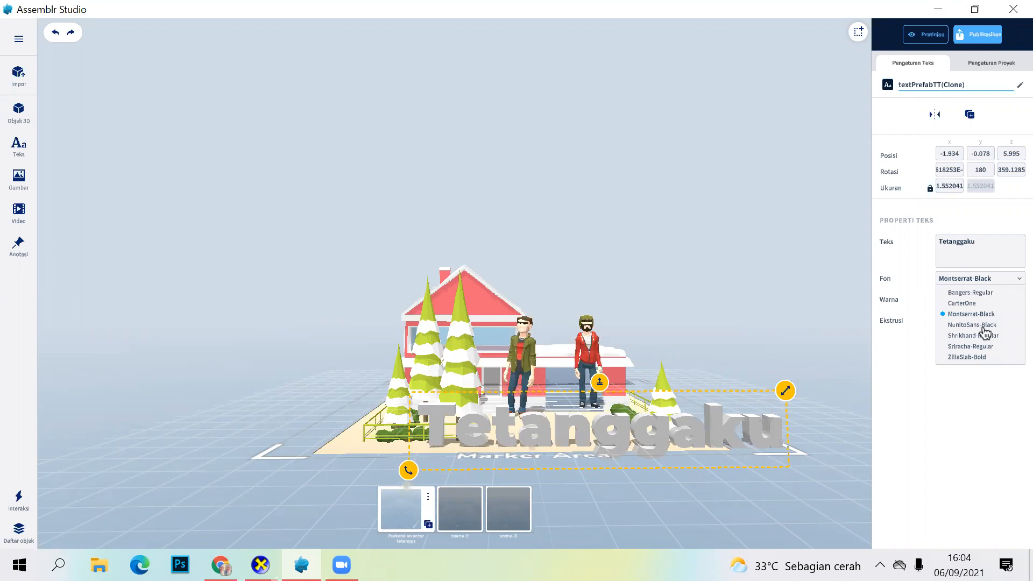
left_click(982, 325)
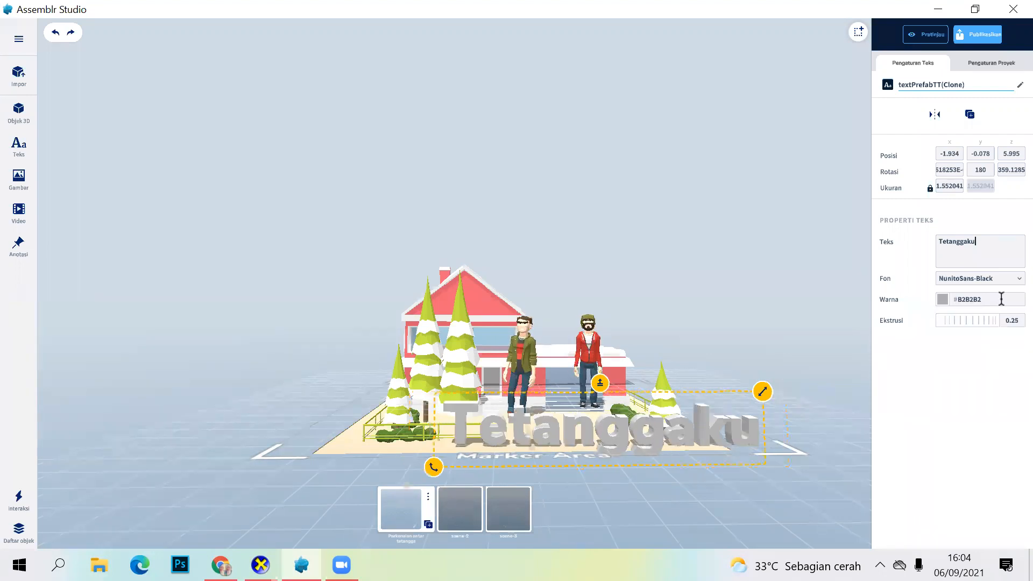
left_click(1018, 281)
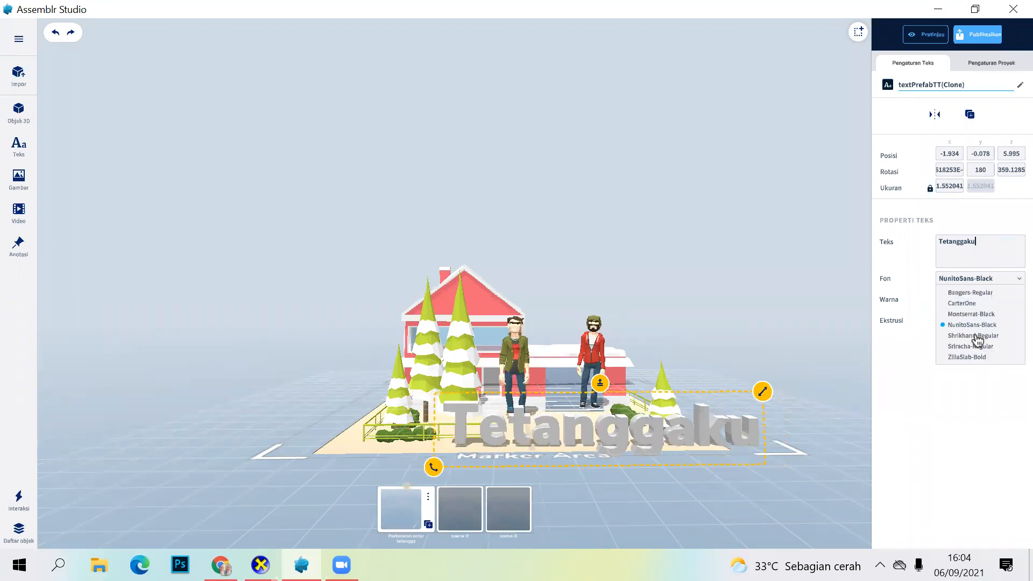
left_click(974, 336)
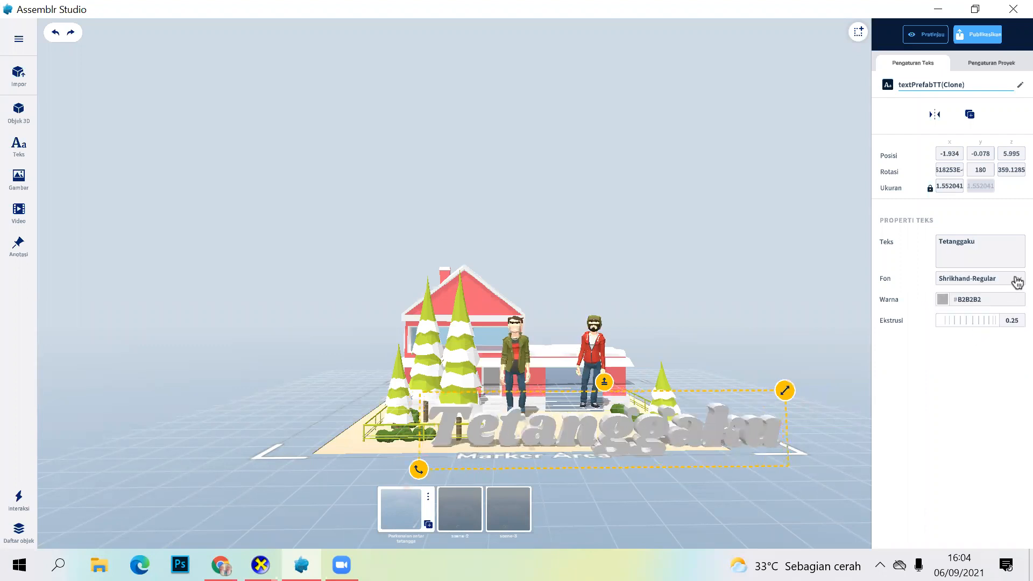
left_click(987, 279)
left_click(982, 349)
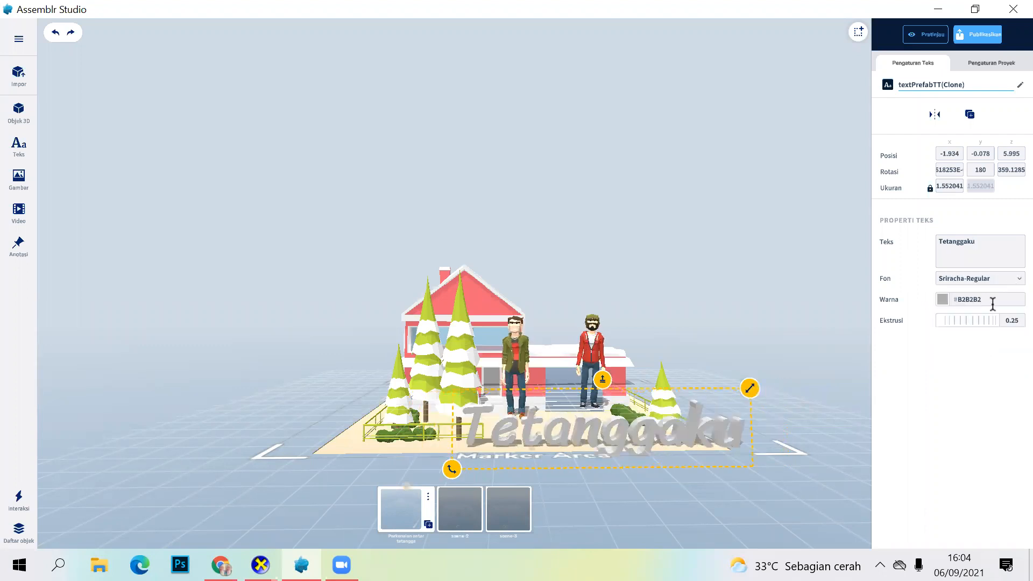
left_click(976, 358)
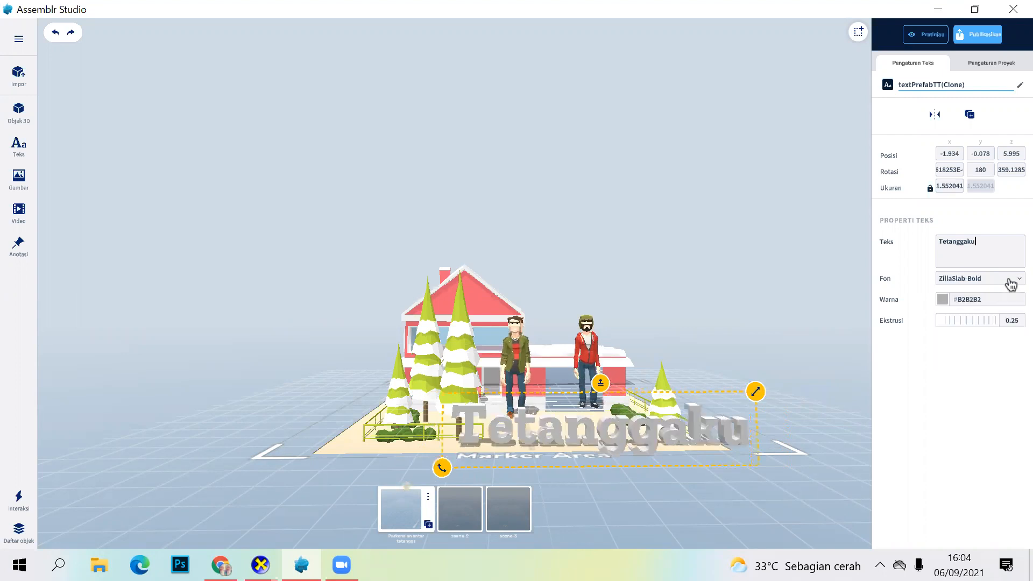
left_click(986, 278)
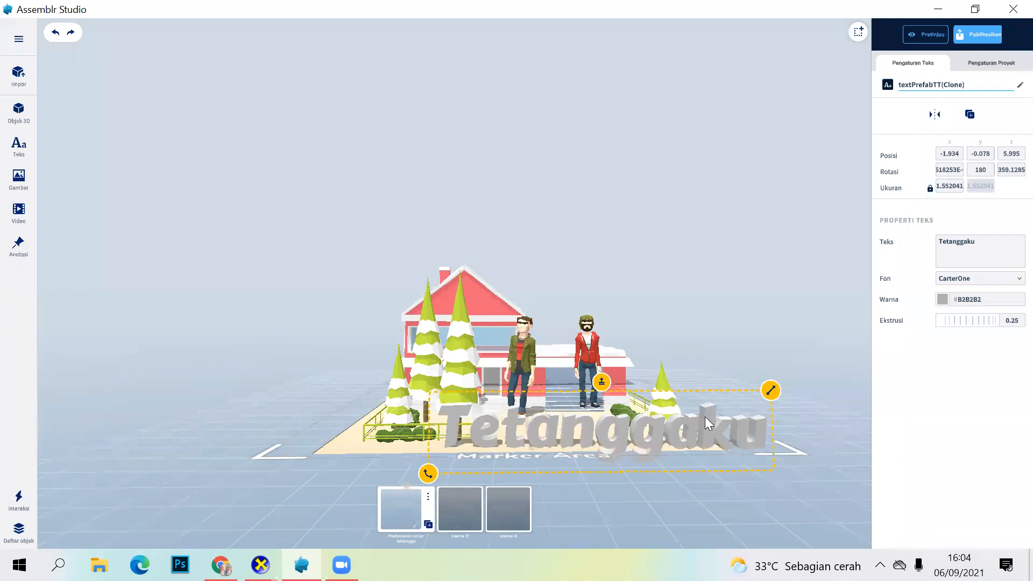
Step: Scale the Tetanggaku text to about 1.078 and reposition it to about X -2.013, Y -0.258, Z 5.179
left_click_drag(771, 391, 705, 402)
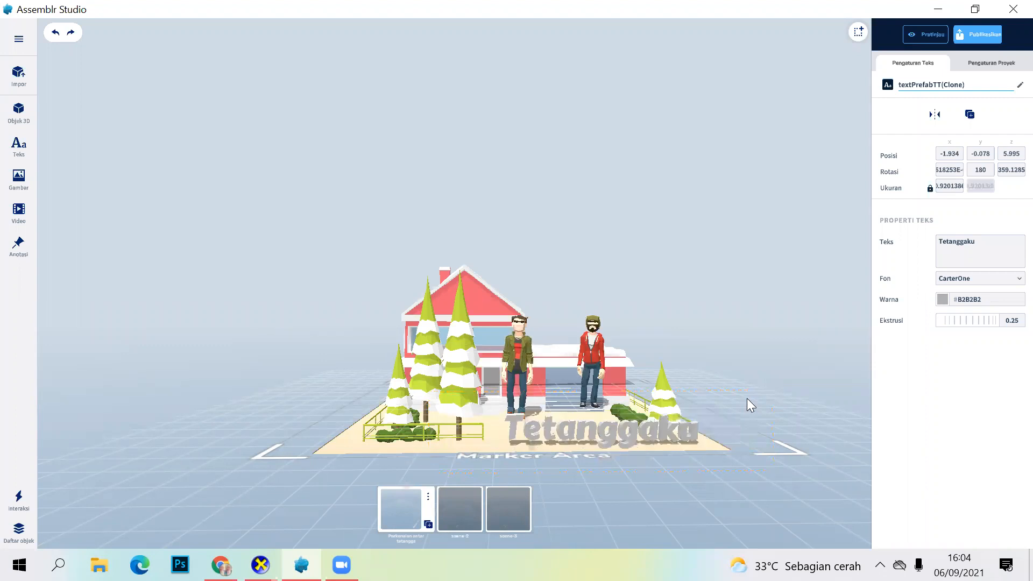
left_click_drag(602, 398, 606, 399)
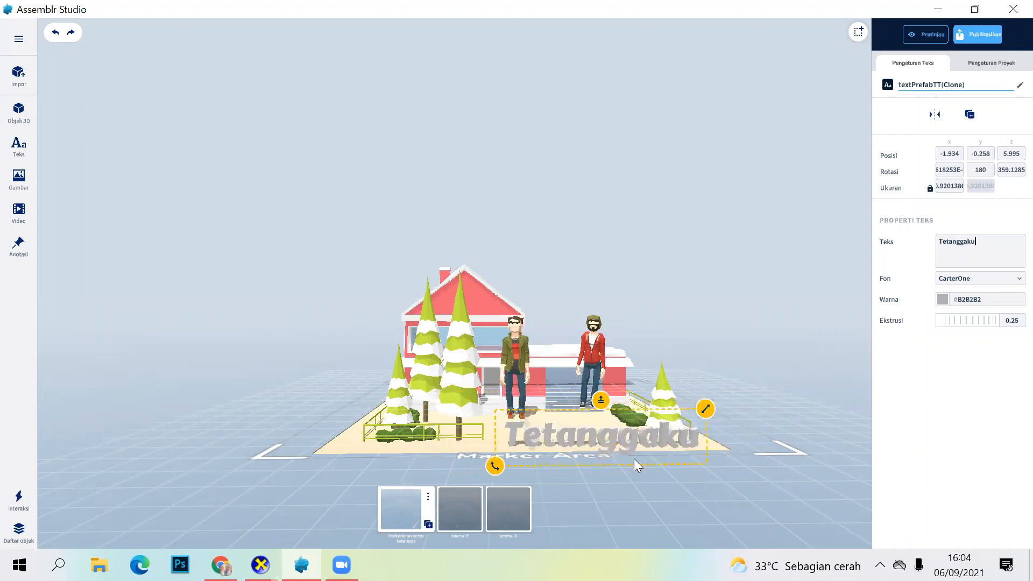
left_click_drag(612, 435, 609, 428)
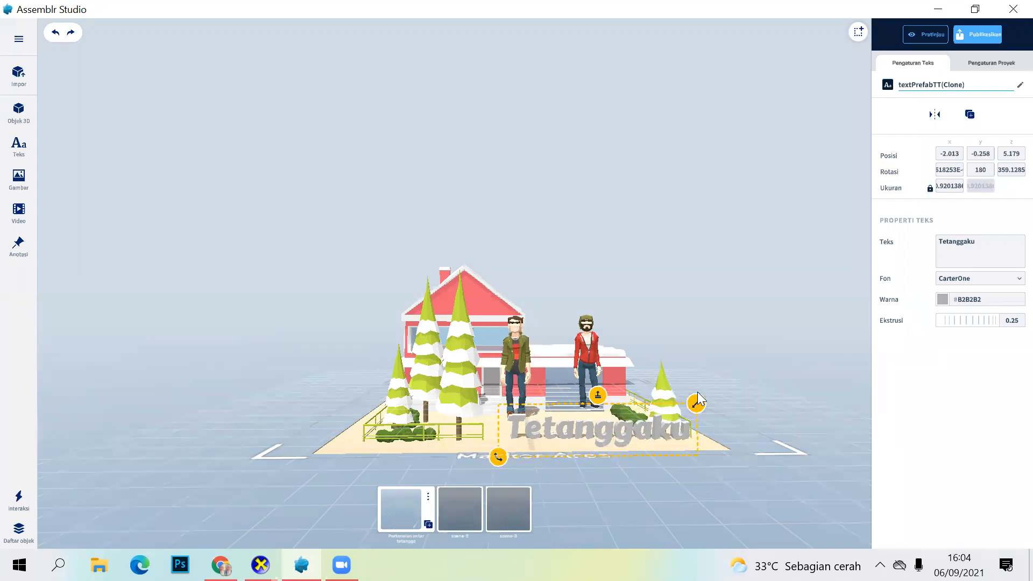
left_click_drag(701, 388, 681, 444)
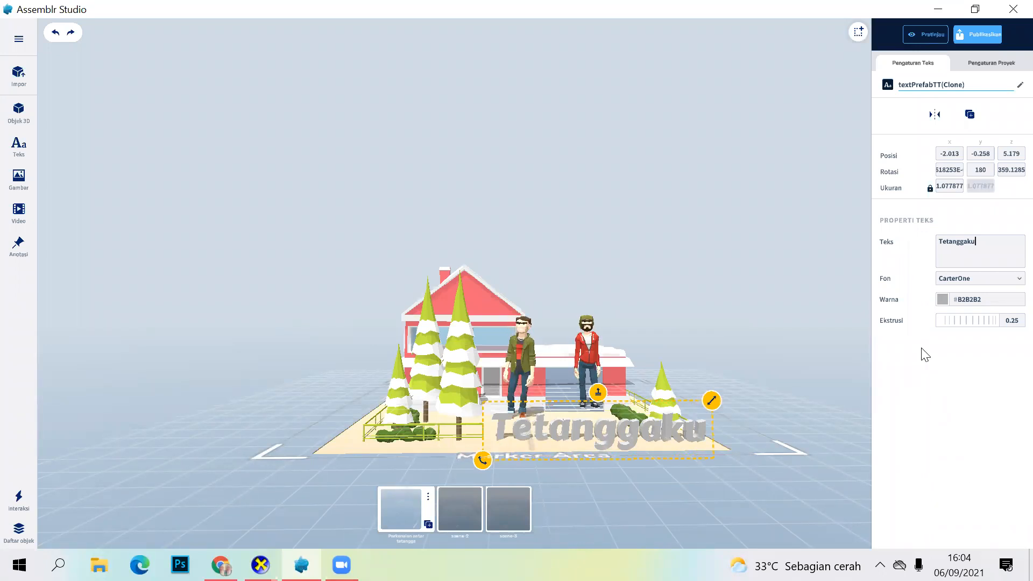
Step: Try dark grey and light orange on the Tetanggaku text, and settle on the brown colour 6F300F
left_click(941, 300)
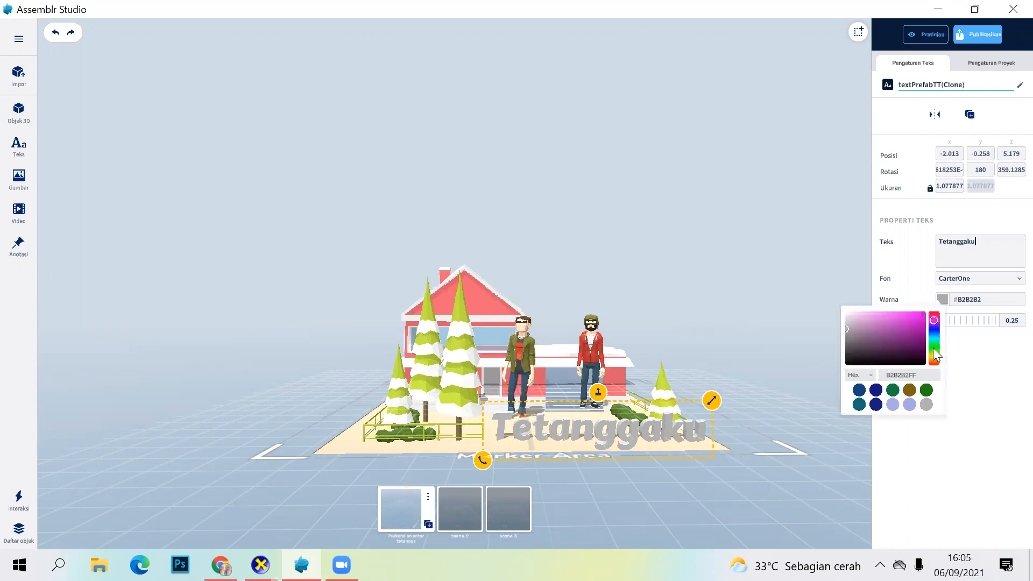
left_click(933, 362)
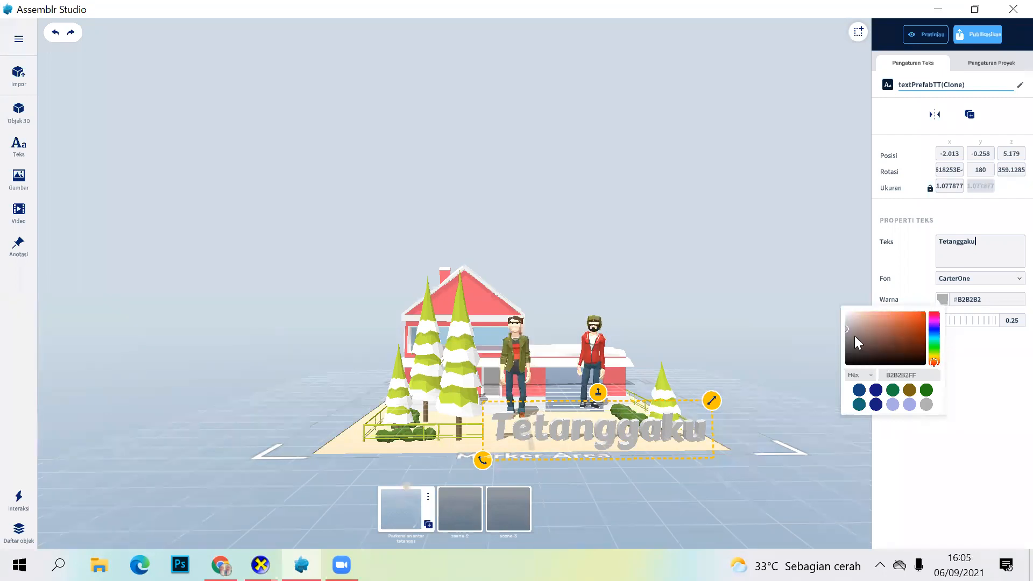
left_click(849, 354)
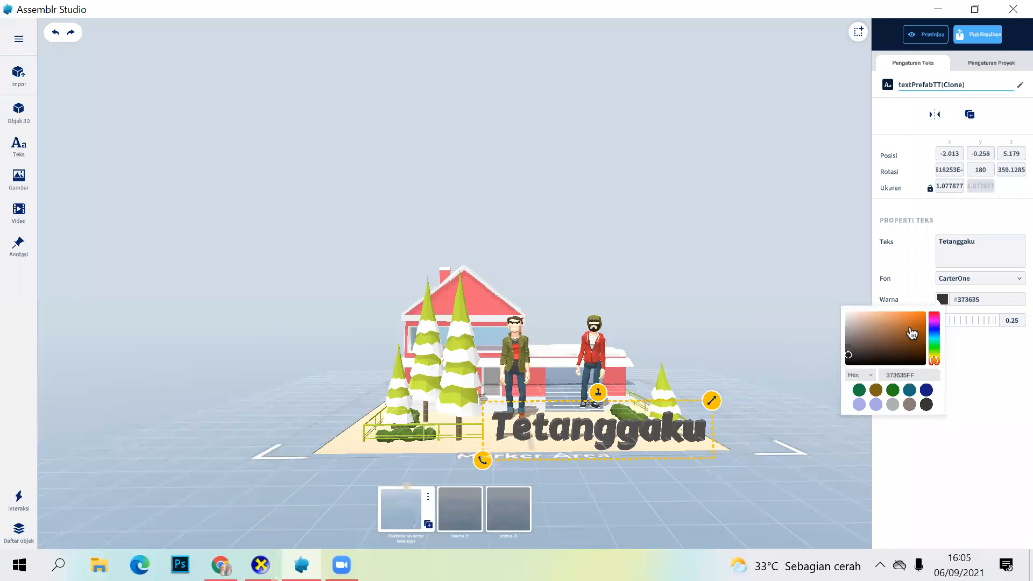
left_click(895, 320)
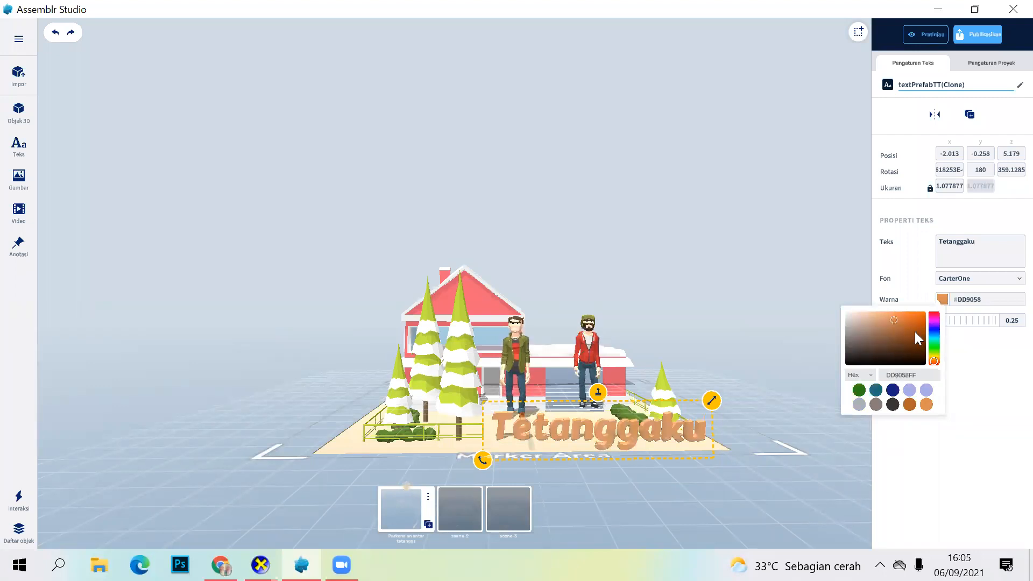
left_click(915, 341)
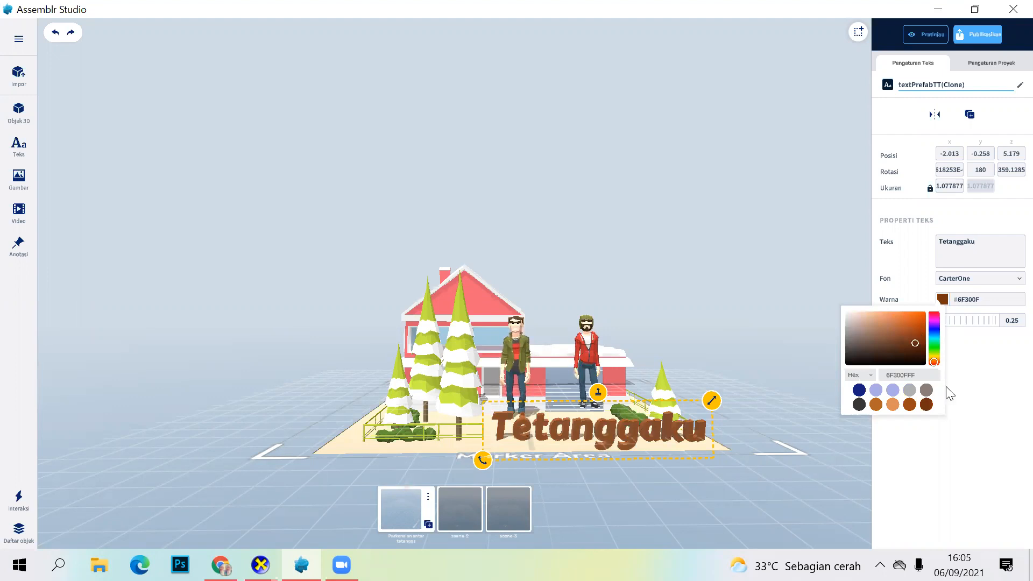
Step: Increase the Tetanggaku text's extrusion to about 1.05, then move the text to about X -2.310, Z 4.373
left_click(702, 421)
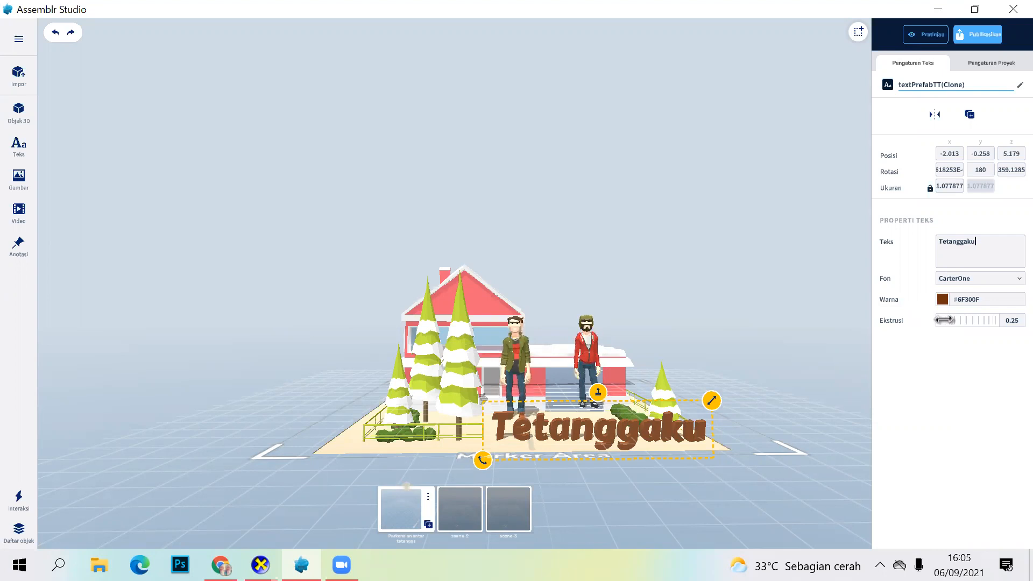
left_click_drag(943, 320, 1022, 320)
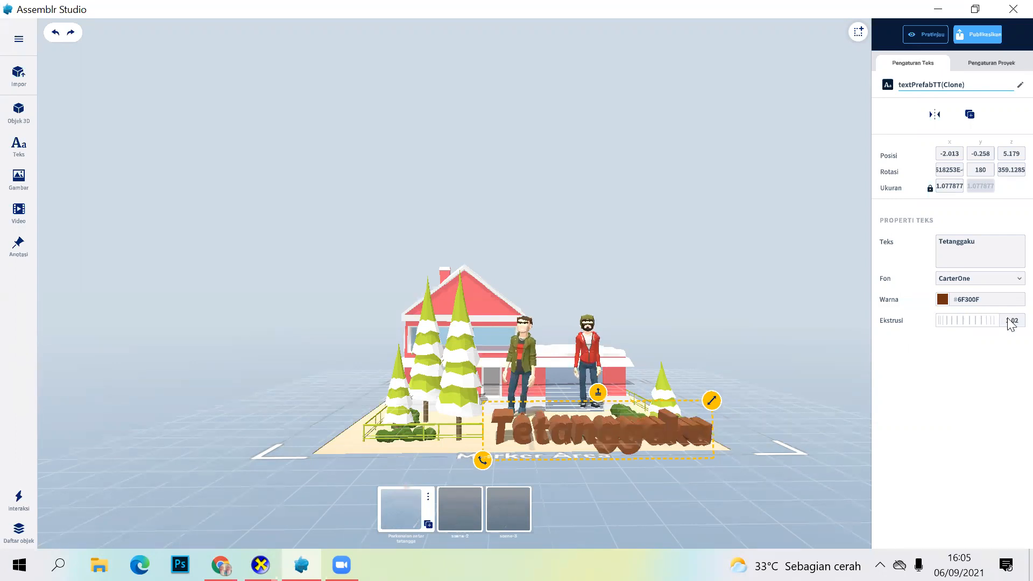
left_click_drag(599, 457, 655, 478)
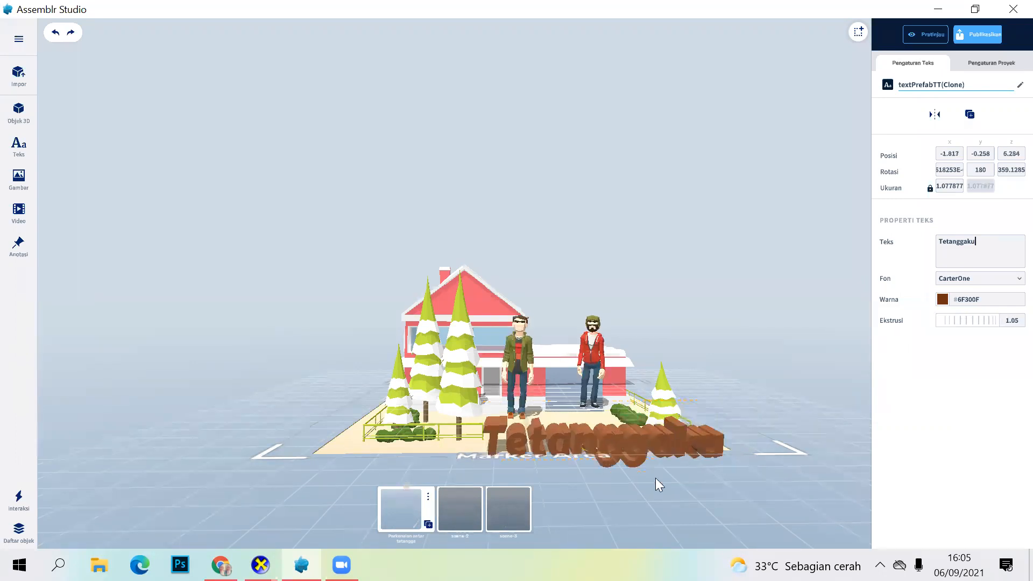
right_click_drag(656, 507, 601, 479)
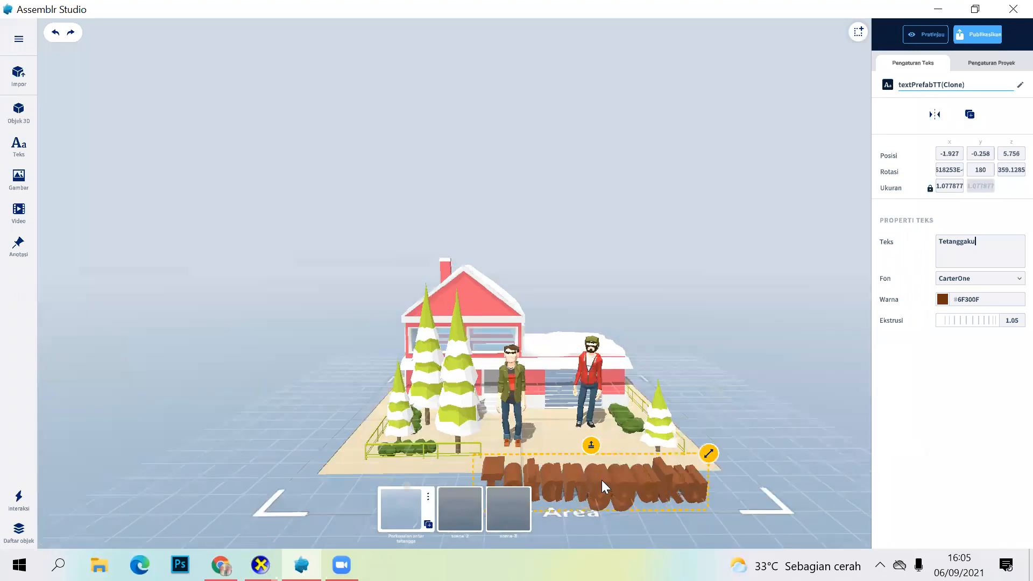
left_click_drag(604, 468, 605, 454)
right_click_drag(659, 501, 660, 518)
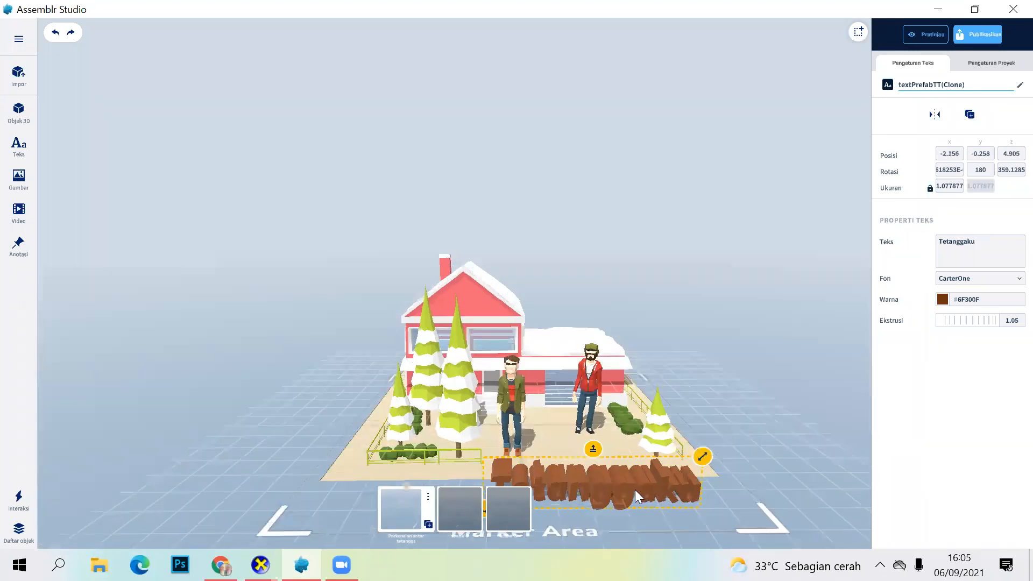
left_click_drag(636, 483, 636, 482)
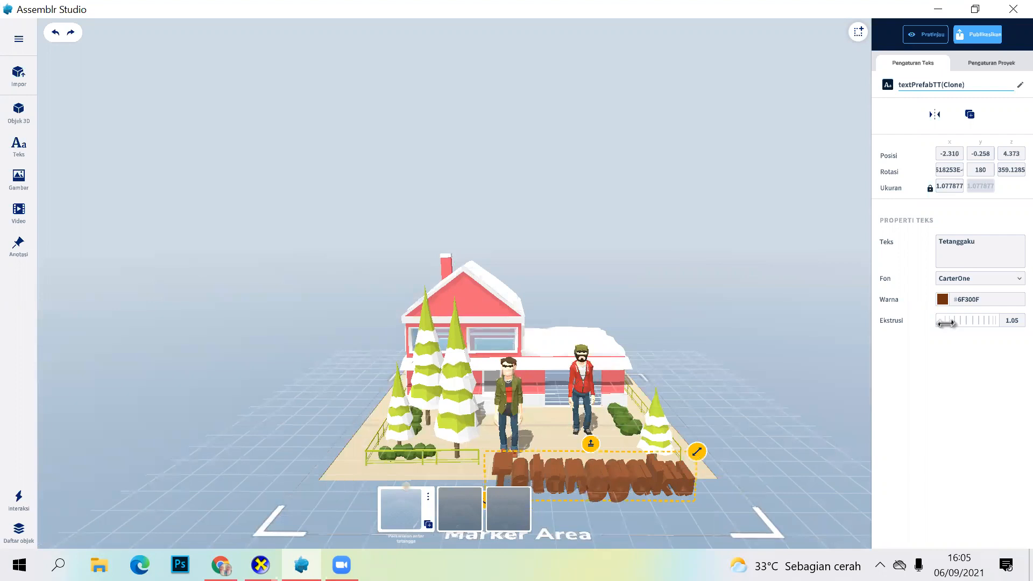
Step: Try an extrusion of about 1.74 on the Tetanggaku text, settle on 0.07, and move the text to about X -2.206, Z 4.606
left_click_drag(945, 322, 1020, 321)
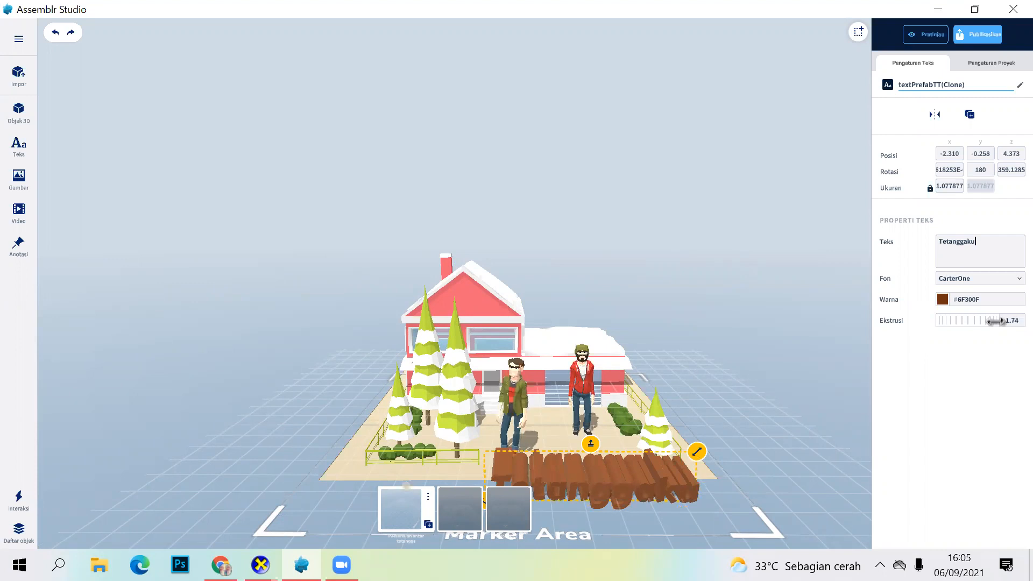
left_click_drag(962, 321, 874, 330)
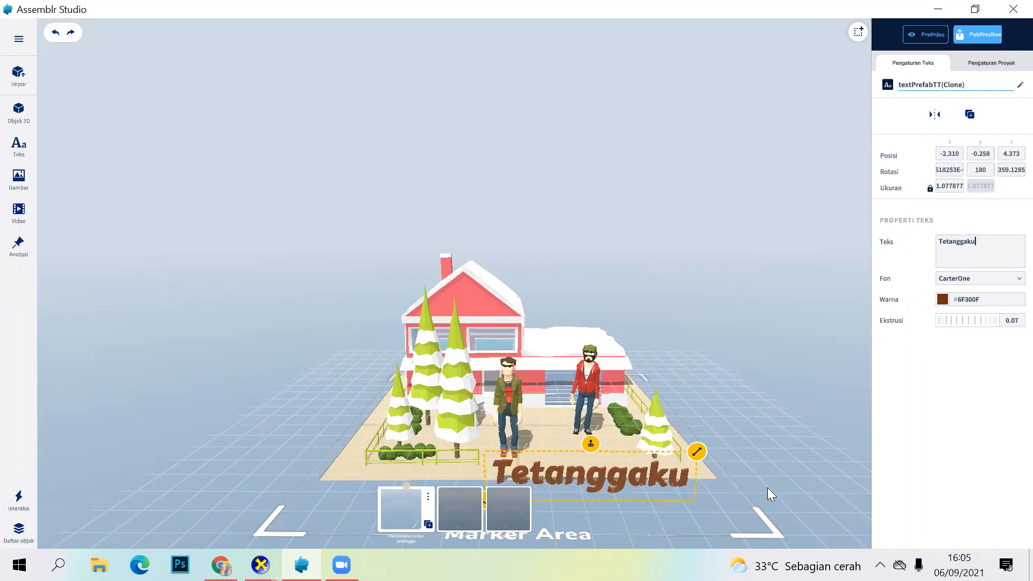
left_click_drag(761, 470, 636, 435)
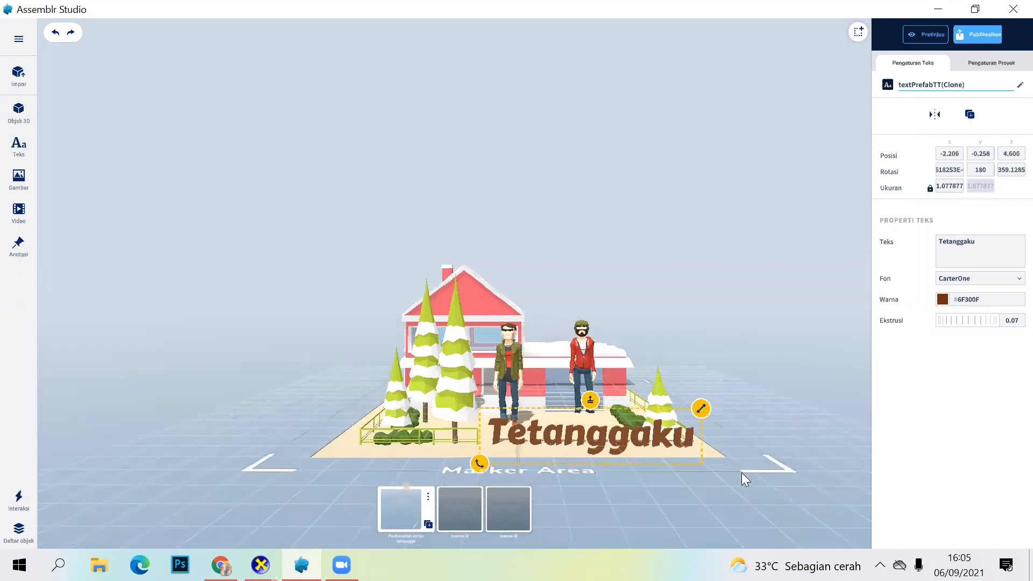
left_click(801, 418)
left_click(637, 428)
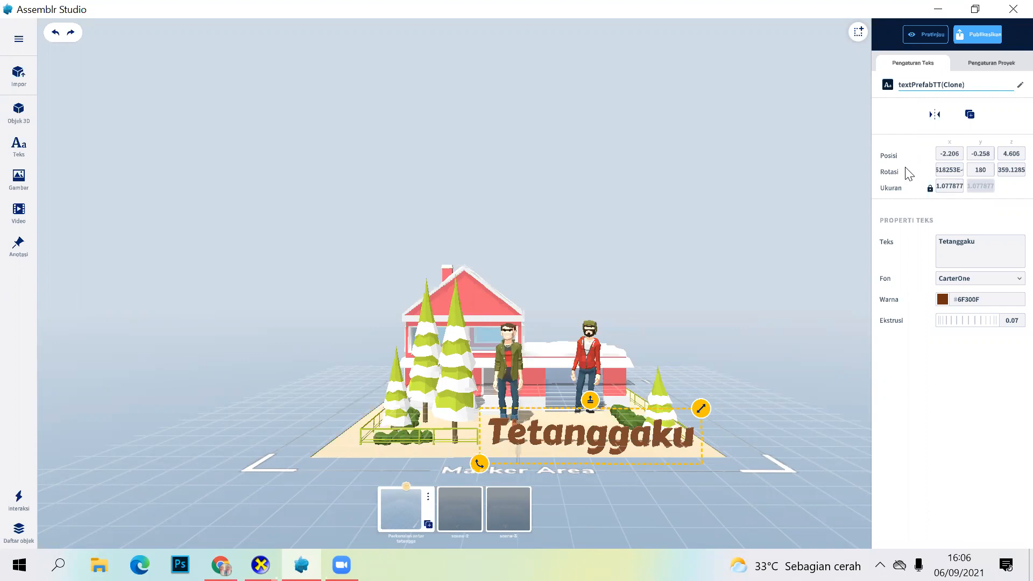
left_click(20, 499)
left_click(778, 388)
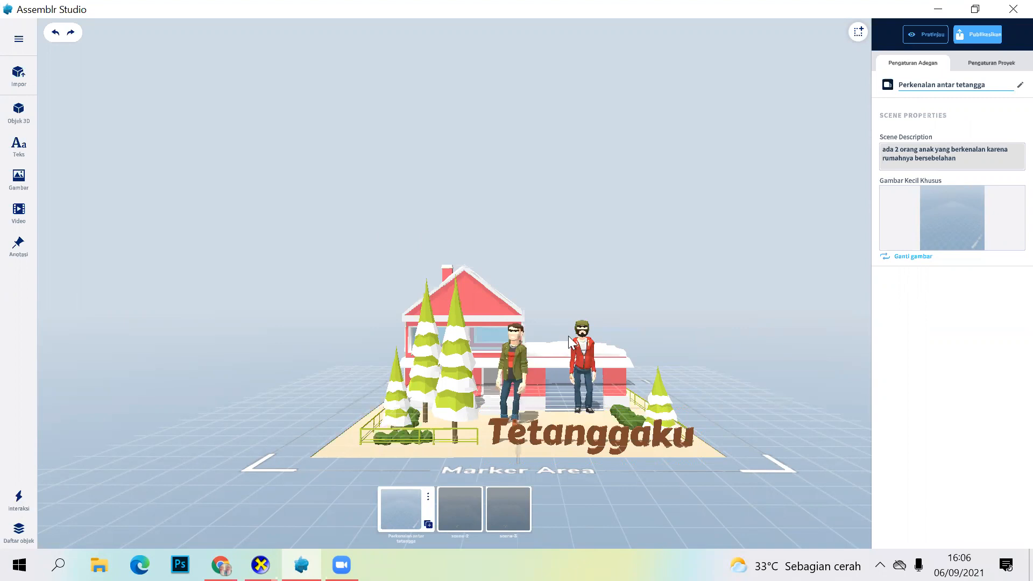
Step: Move the Tetanggaku text closer to the house, to about X -2.919, Z 2.760
left_click_drag(585, 357, 610, 506)
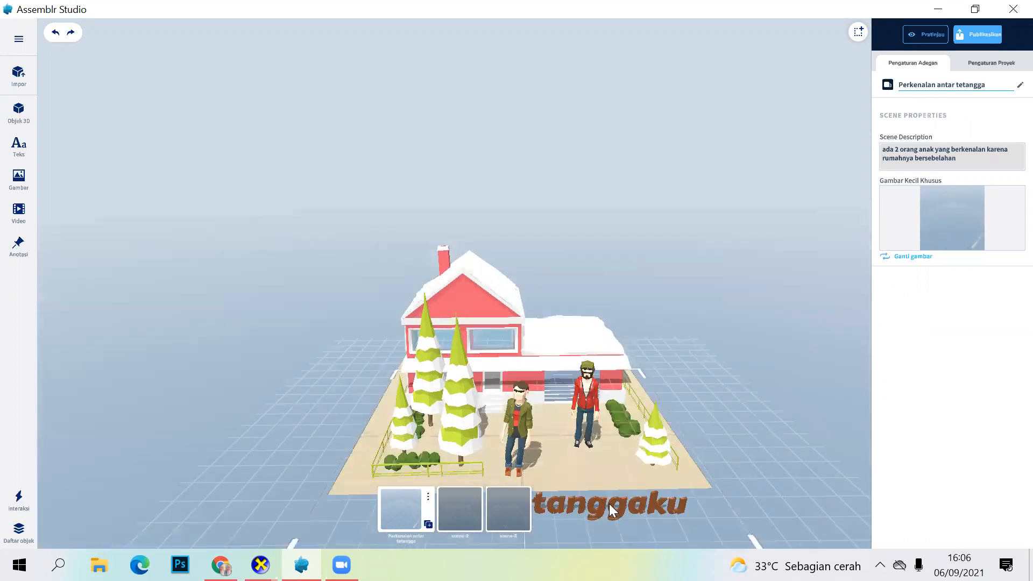
left_click(617, 486)
left_click_drag(619, 469, 793, 424)
left_click_drag(732, 511, 737, 501)
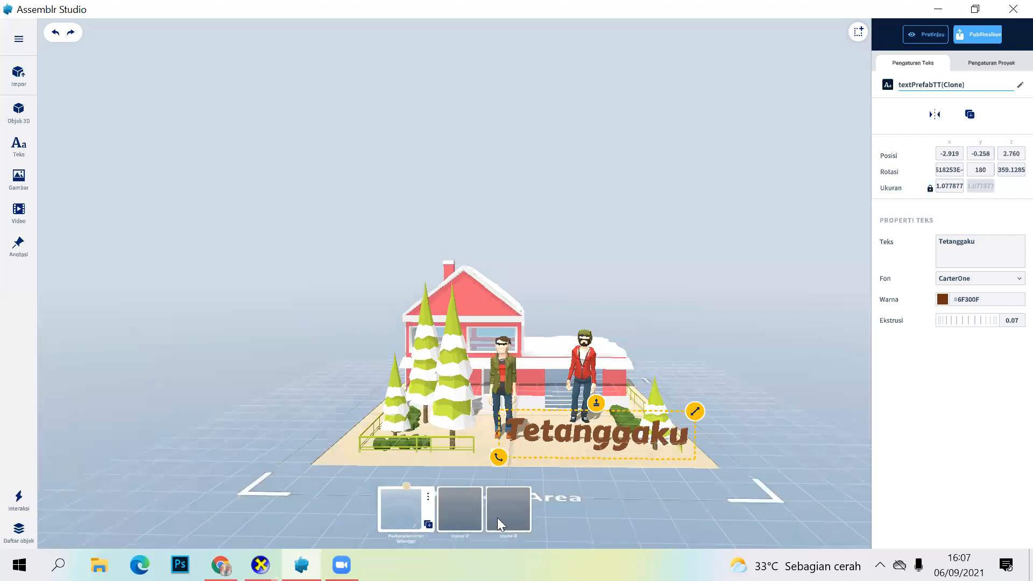
Step: Switch to the second scene and rename it "Percakapan"
left_click(457, 505)
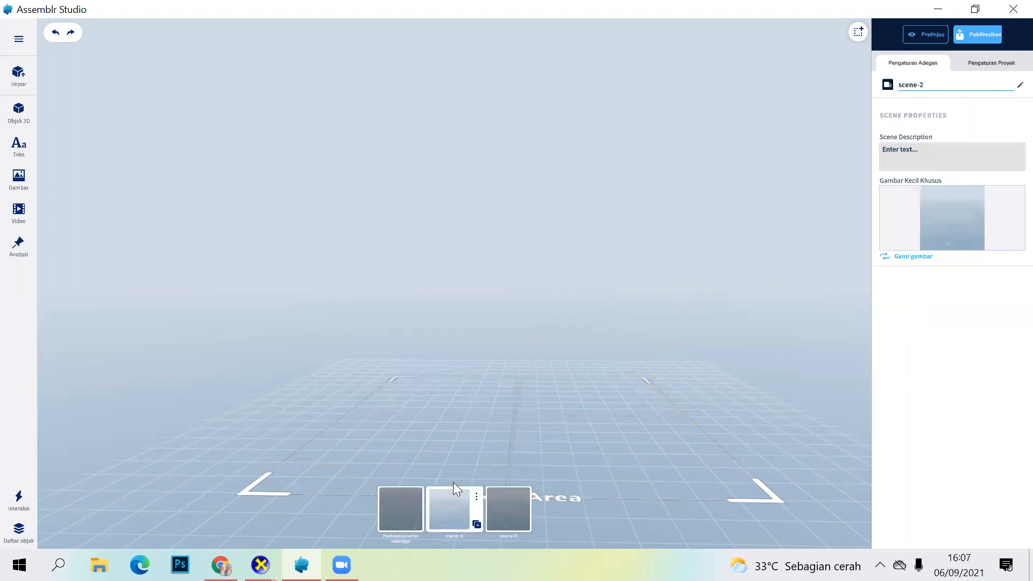
left_click(407, 511)
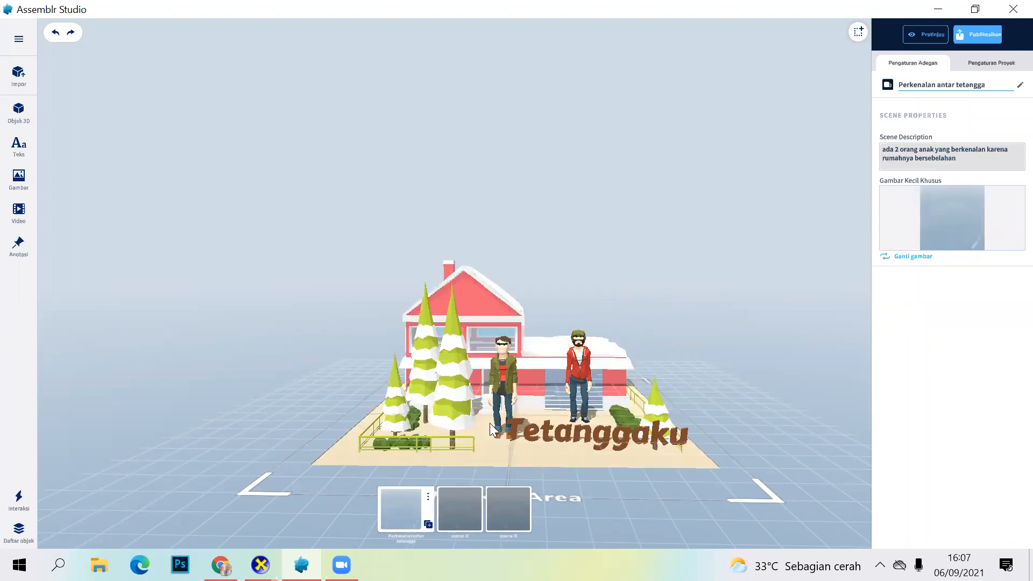
left_click(472, 499)
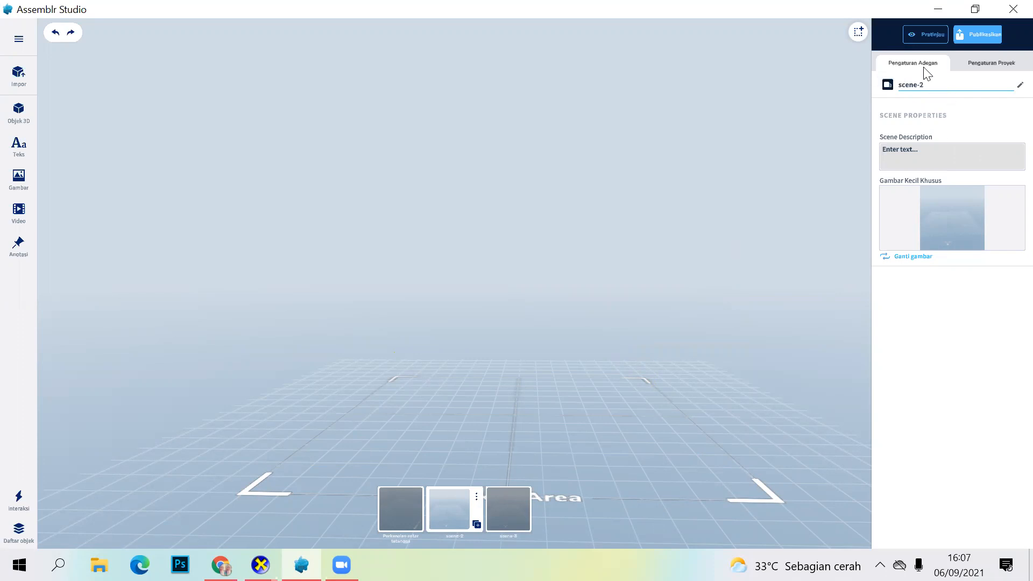
left_click(933, 88)
type("Ga")
key("BackSpace")
key("BackSpace")
key("Caps_Lock")
type("D")
key("Caps_Lock")
key("BackSpace")
type("p")
key("BackSpace")
key("Caps_Lock")
type("P")
key("Caps_Lock")
type("ercakapan")
Step: Enter a description for the Percakapan scene: "Percakapan antara" followed by the two characters' names joined with "dan"
left_click(934, 153)
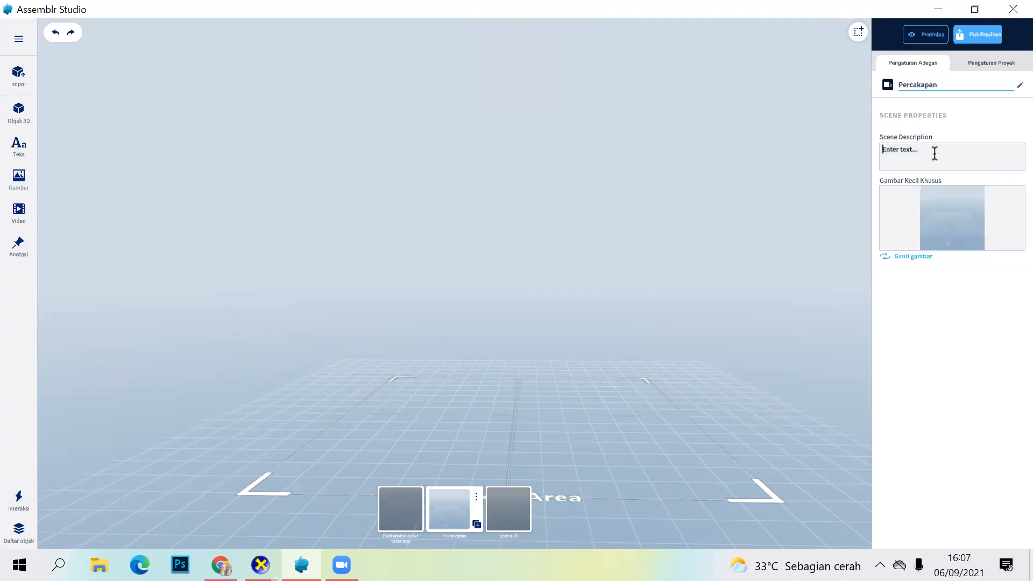
type("P")
key("Caps_Lock")
type("ercakapan antara G")
key("Caps_Lock")
type("inti")
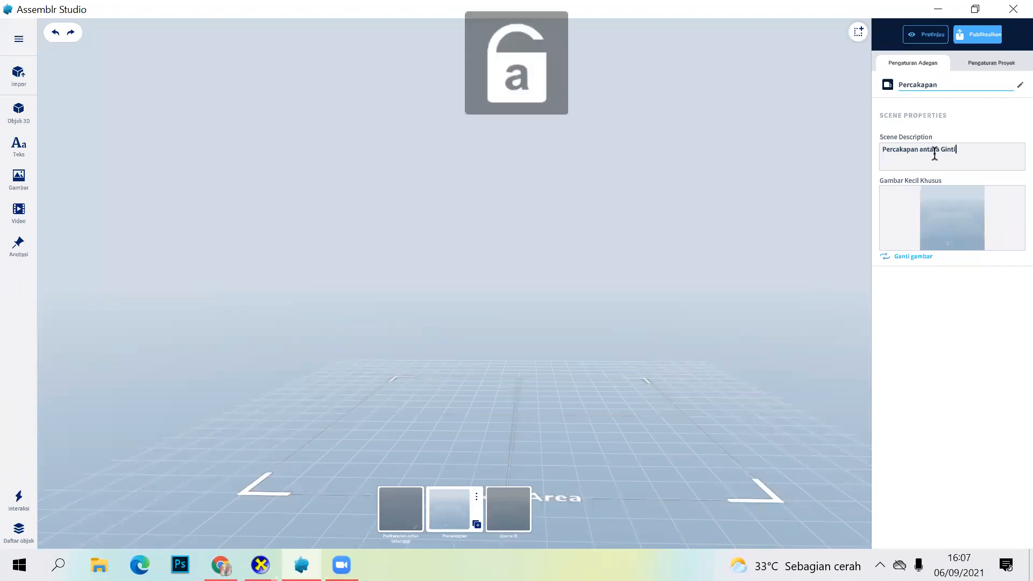
type("ng da")
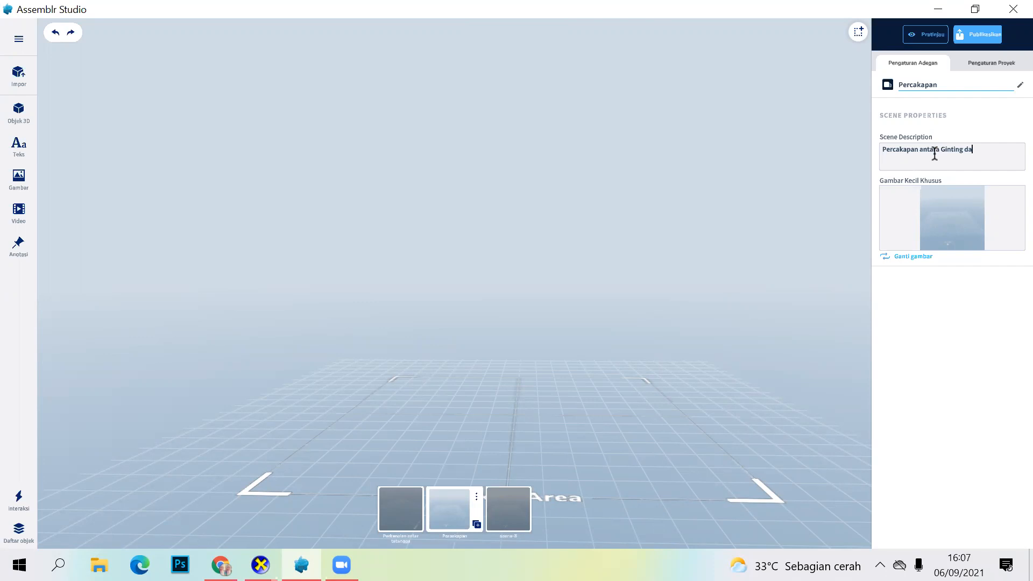
type("n")
key("Caps_Lock")
type("J")
key("Caps_Lock")
type("onathan")
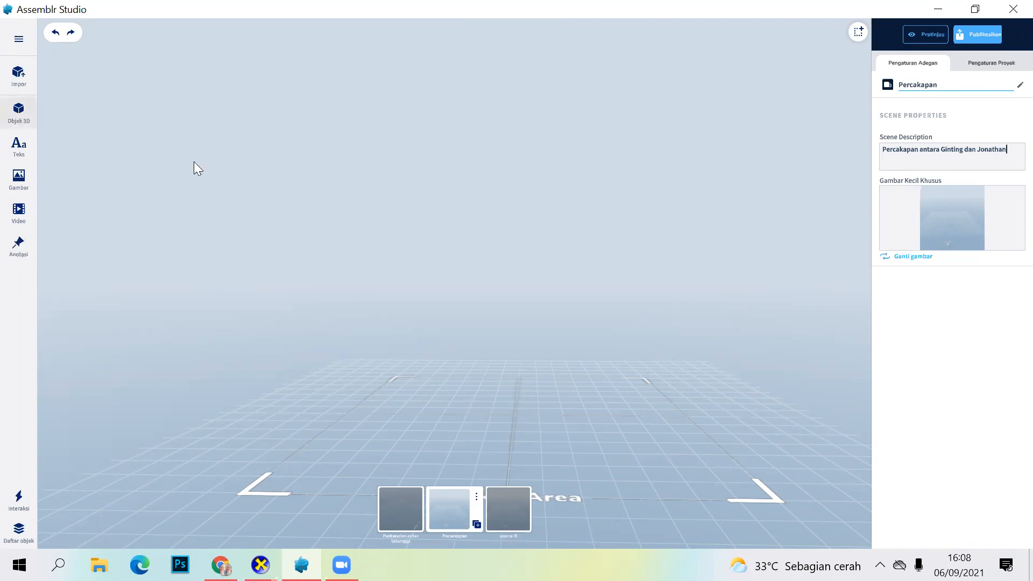
Step: Place the Male Jacket character in the Percakapan scene at about X 3.854, Y 1.320, Z 2.568
left_click(170, 154)
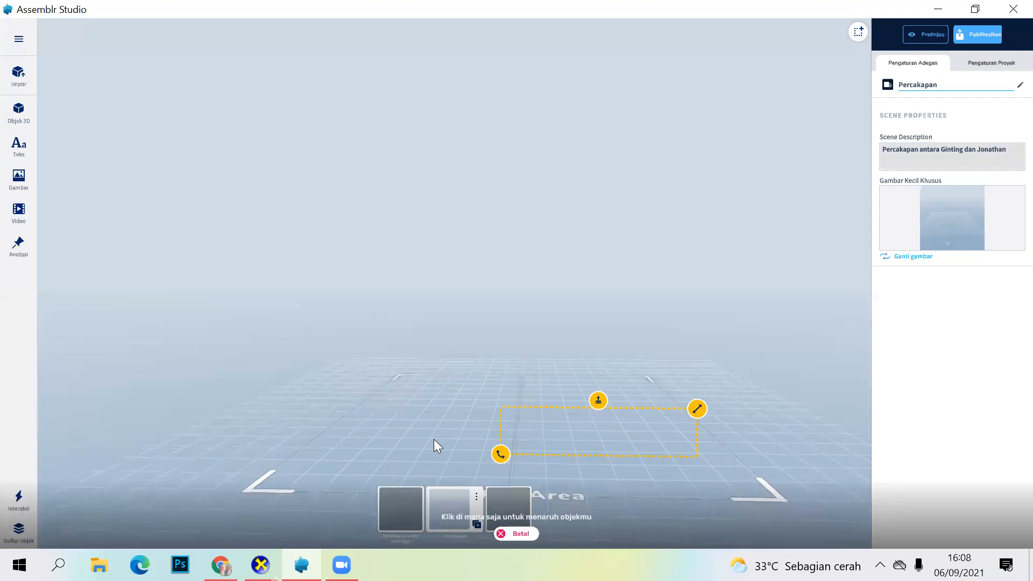
left_click(489, 439)
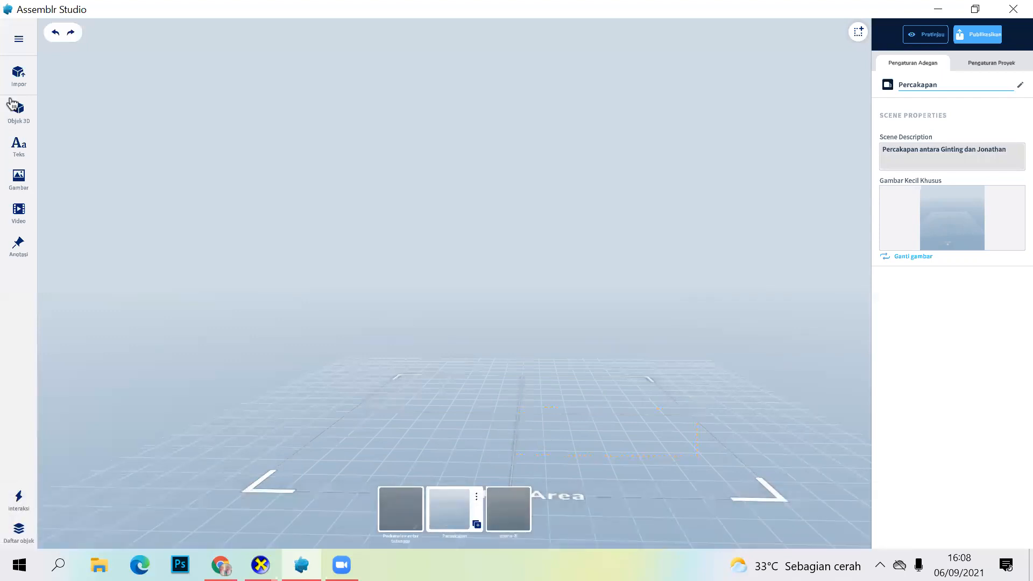
left_click(171, 156)
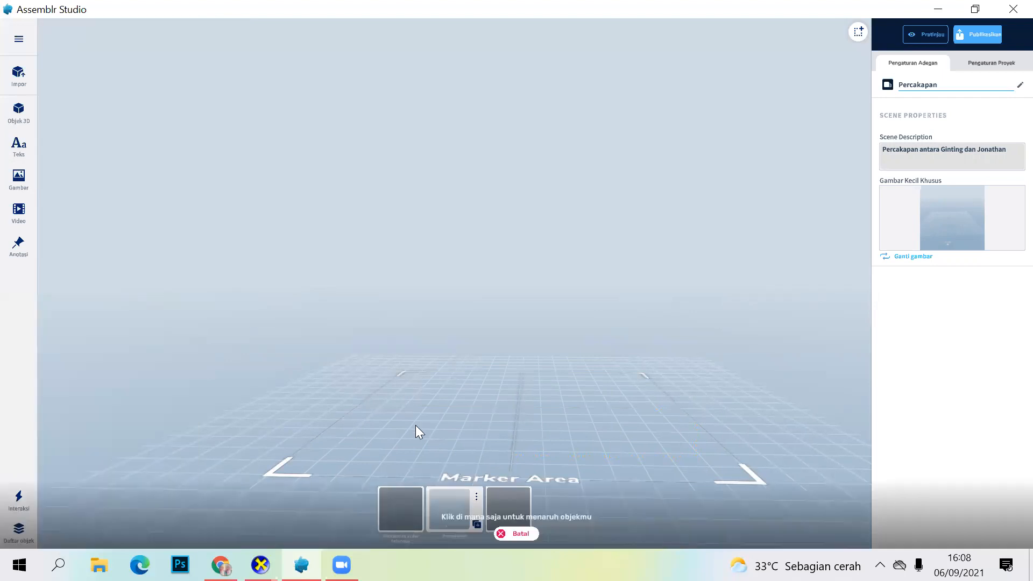
left_click(415, 426)
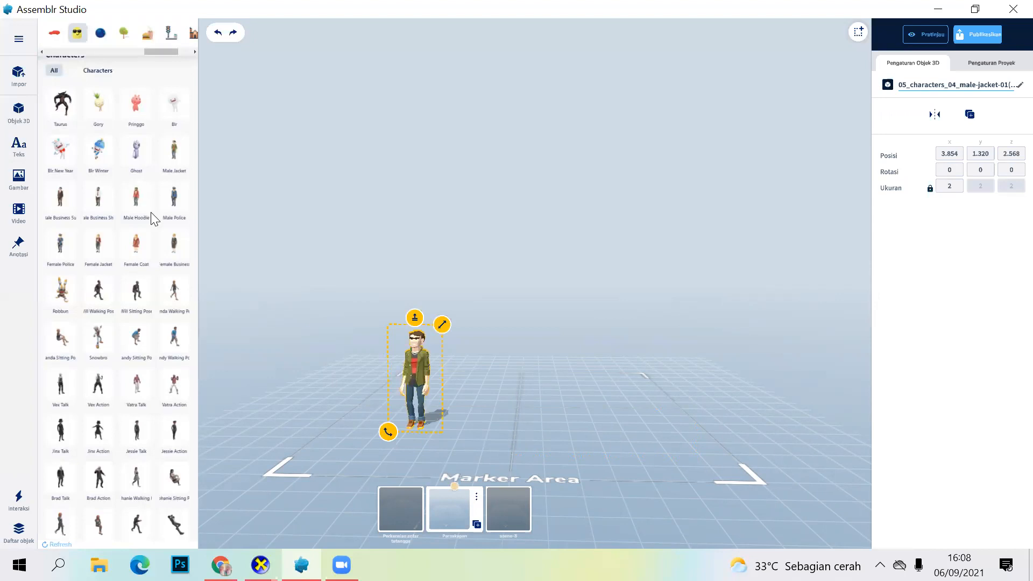
Step: Place the Male Hoodie character opposite the Male Jacket character, at about X -2.745, Y 1.320, Z 1.867
left_click(151, 213)
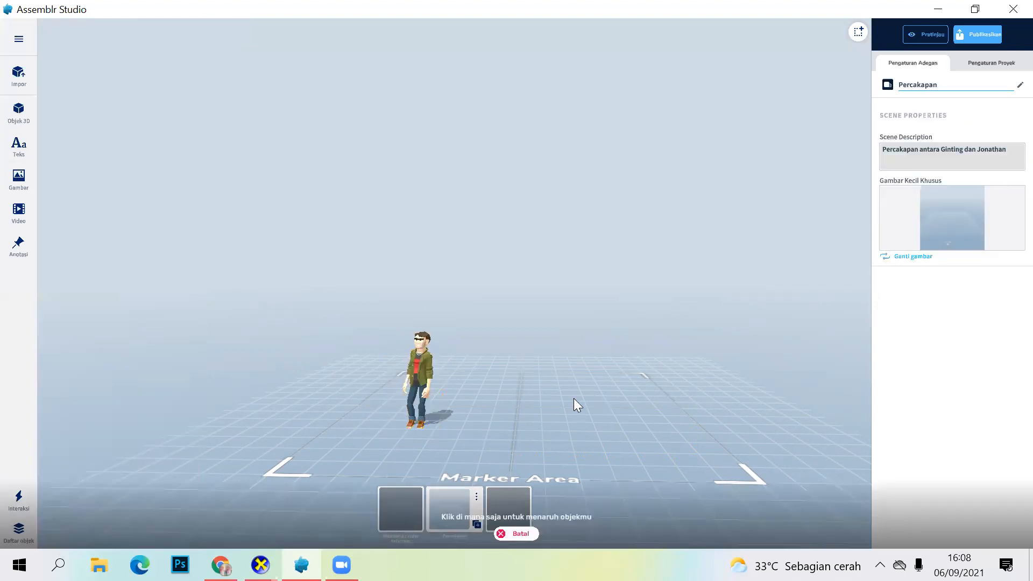
left_click(573, 407)
left_click_drag(589, 404, 589, 404)
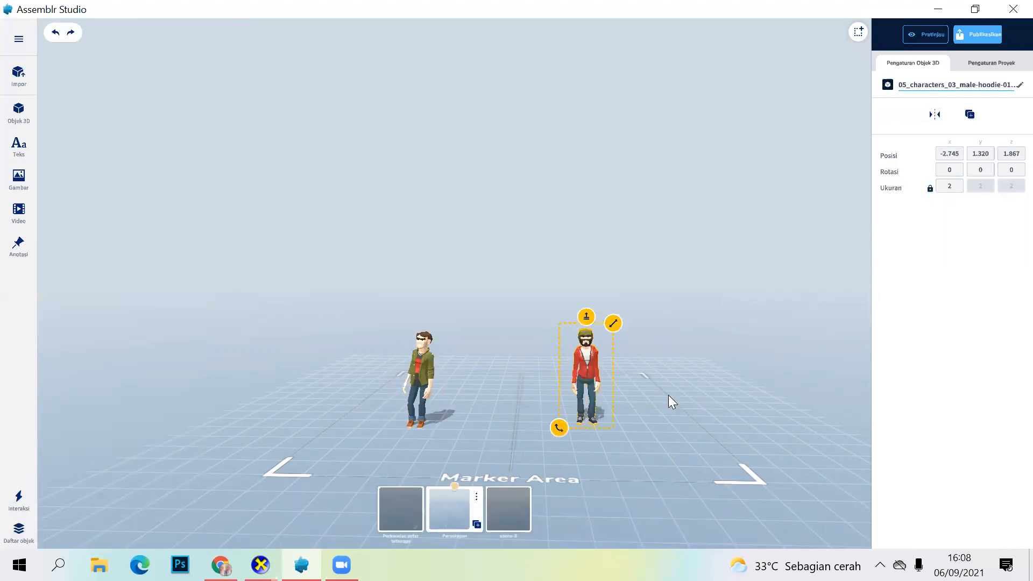
left_click(261, 274)
Step: Open the image library and activate its entry for loading an image from a URL
scroll(551, 371, "up", 1)
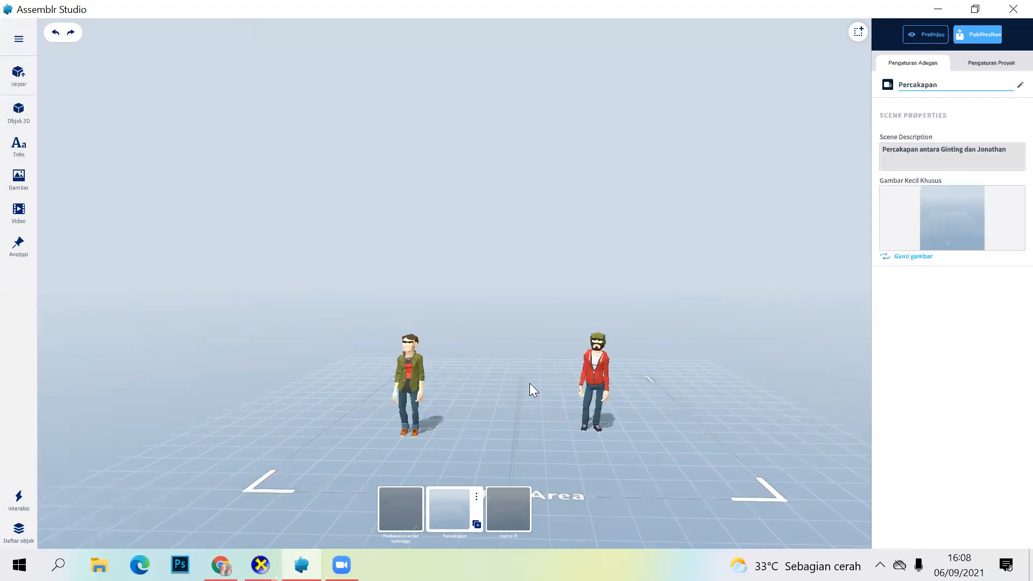
right_click_drag(115, 216, 90, 235)
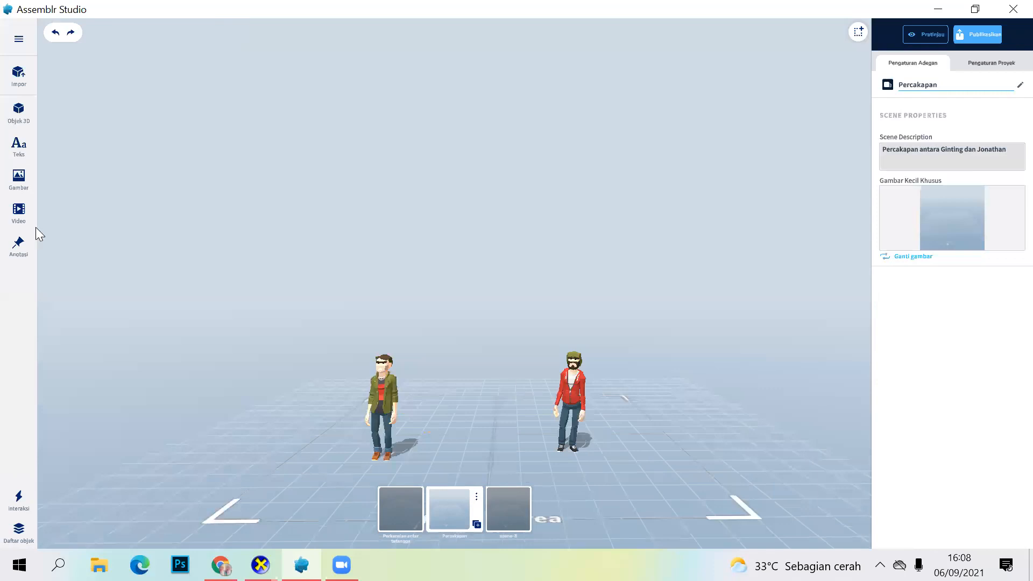
left_click(18, 180)
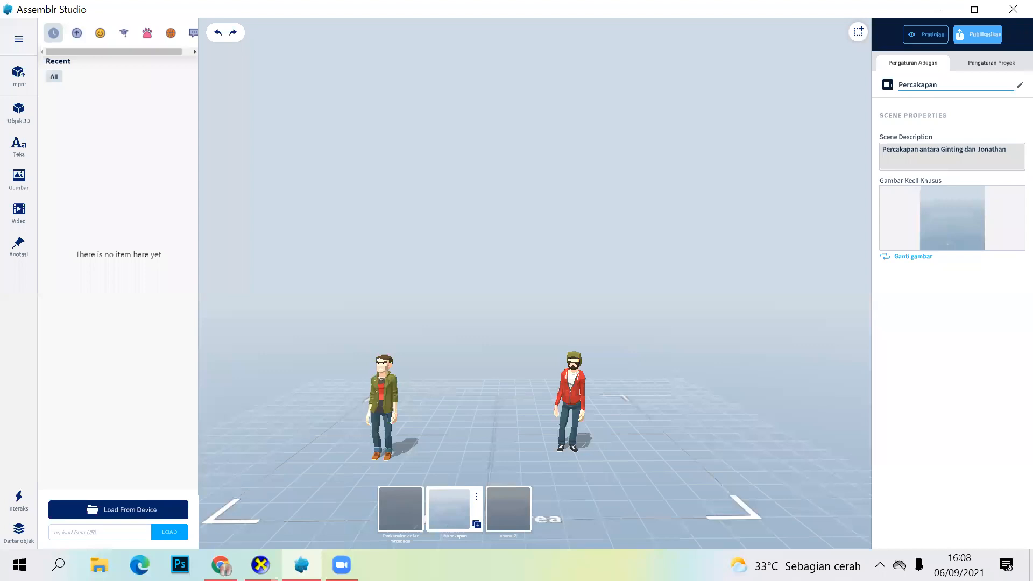
left_click(96, 536)
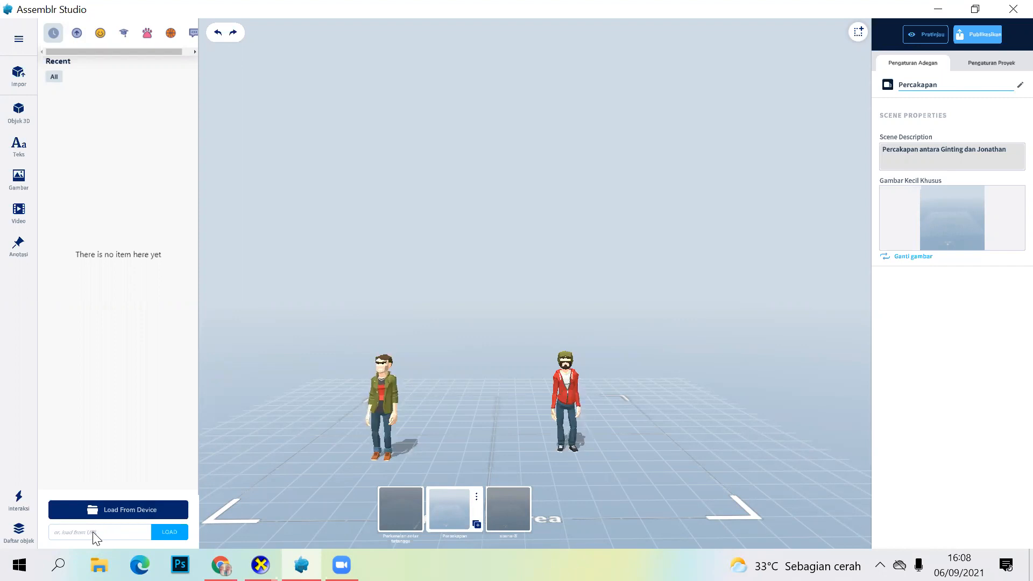
left_click(95, 533)
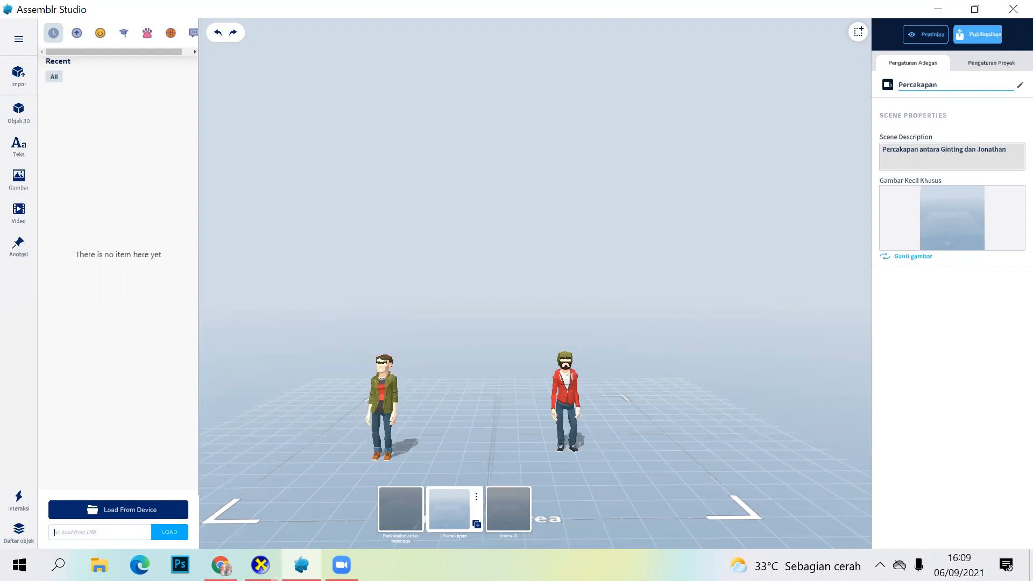
Step: Switch to the Chrome browser and open google.com in place of the Assemblr Studio Updates page
mouse_move(221, 564)
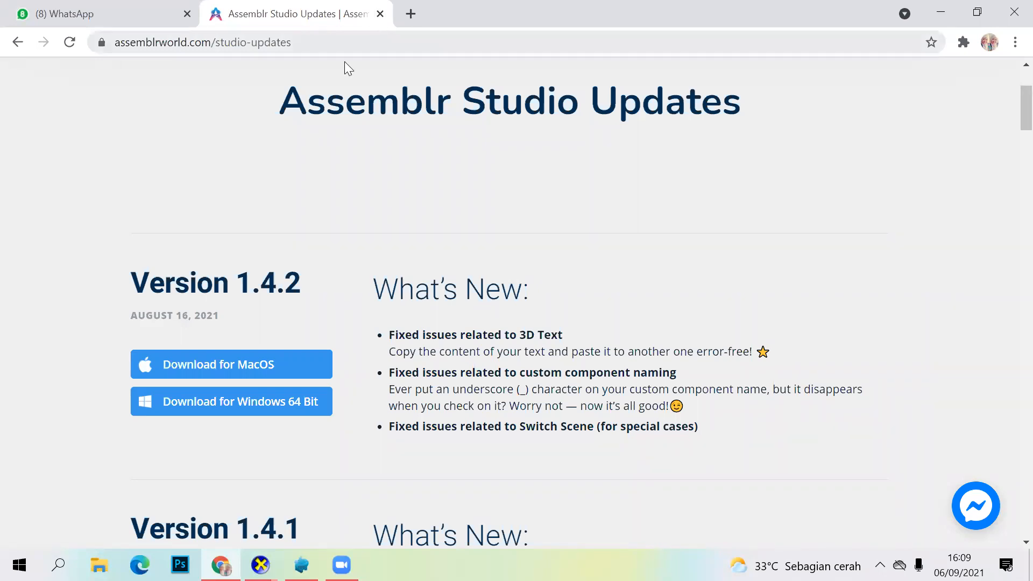
left_click(327, 41)
type("go")
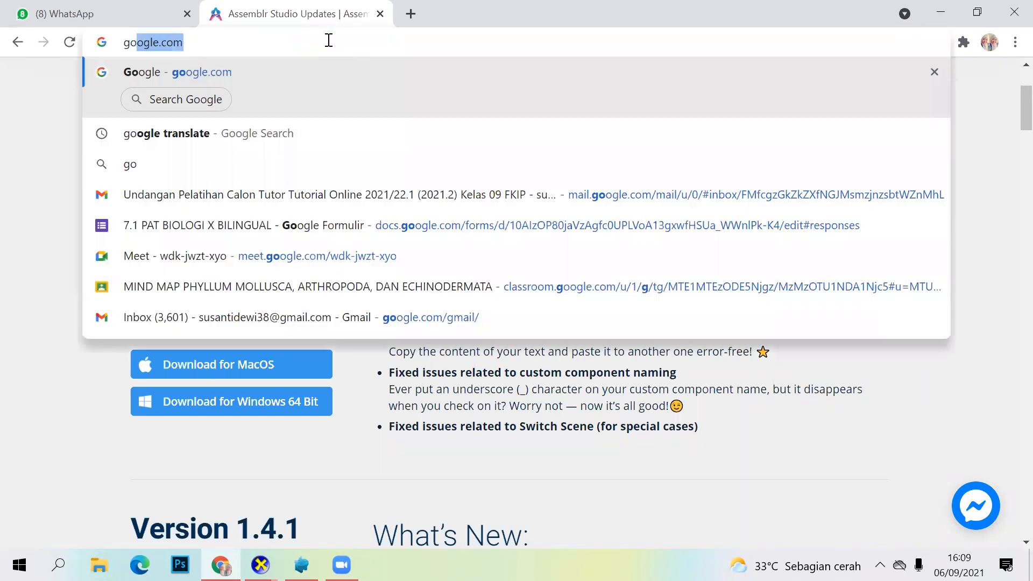
type("og")
key("Return")
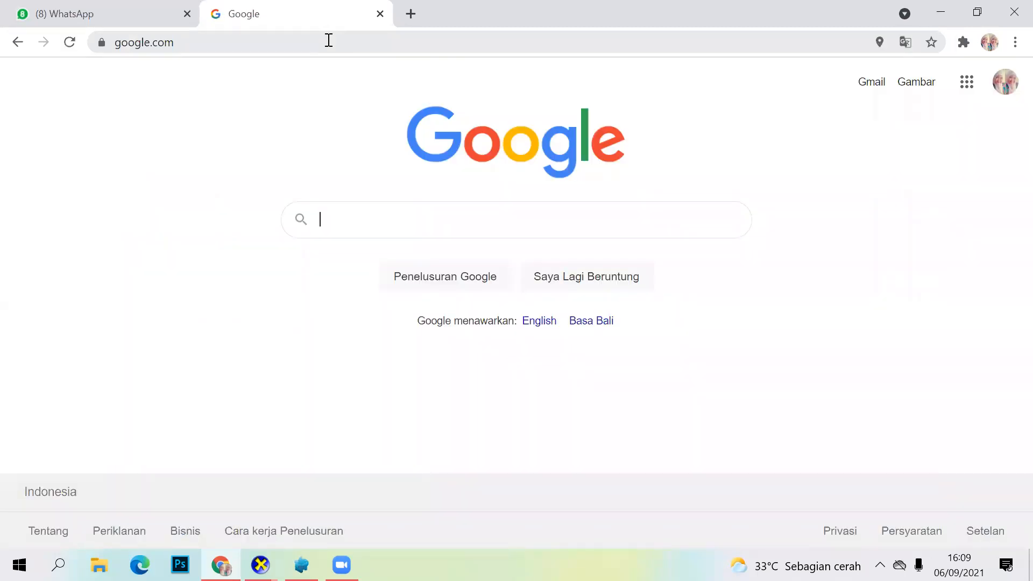
Step: Search Google for "rumah" and show the image results
type("rumah")
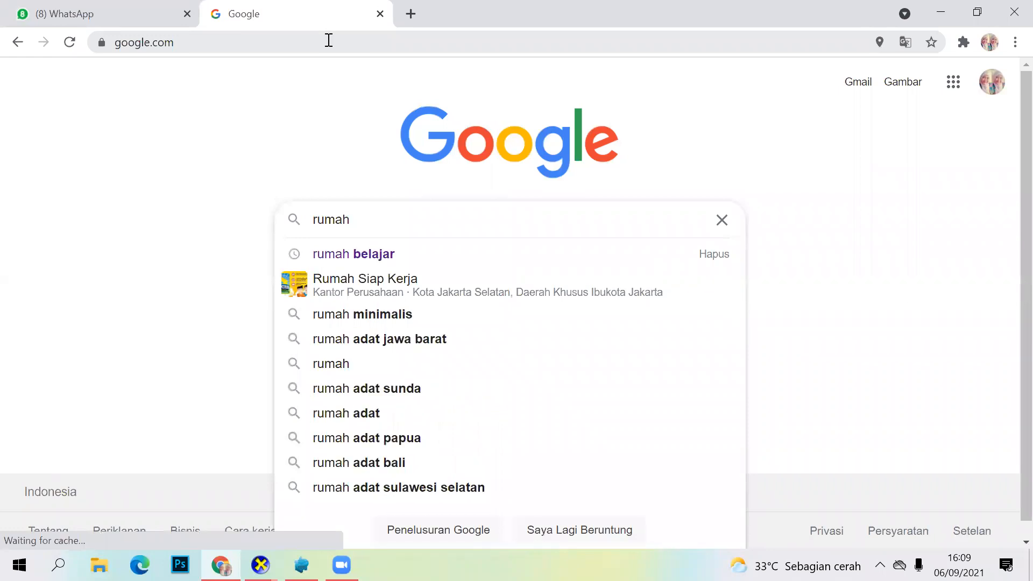
key("Return")
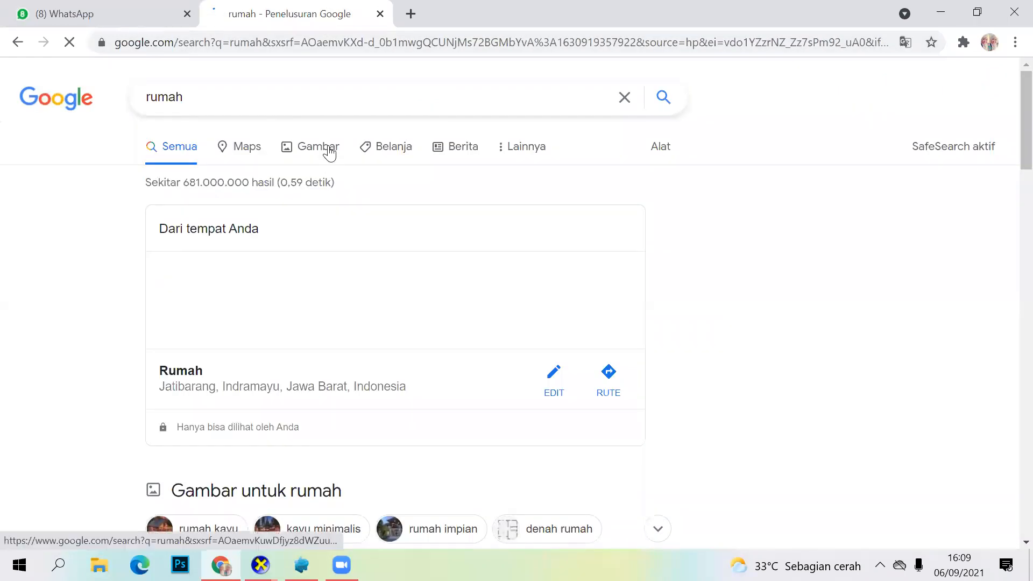
left_click(331, 146)
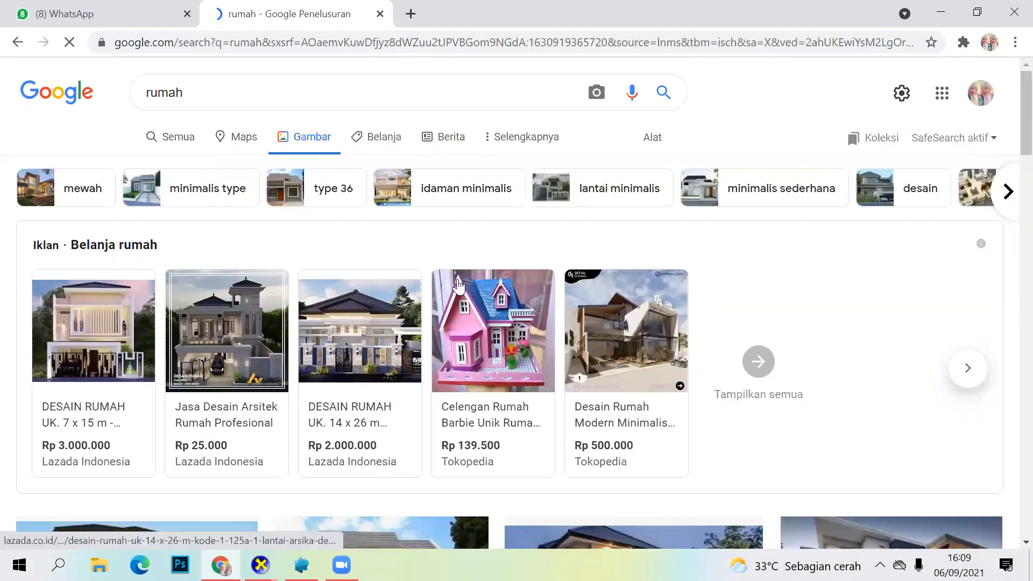
Step: Open the Kompas Properti house image preview and save the picture to Downloads as JPEG file 5e7ad933cdcaa
scroll(458, 285, "down", 5)
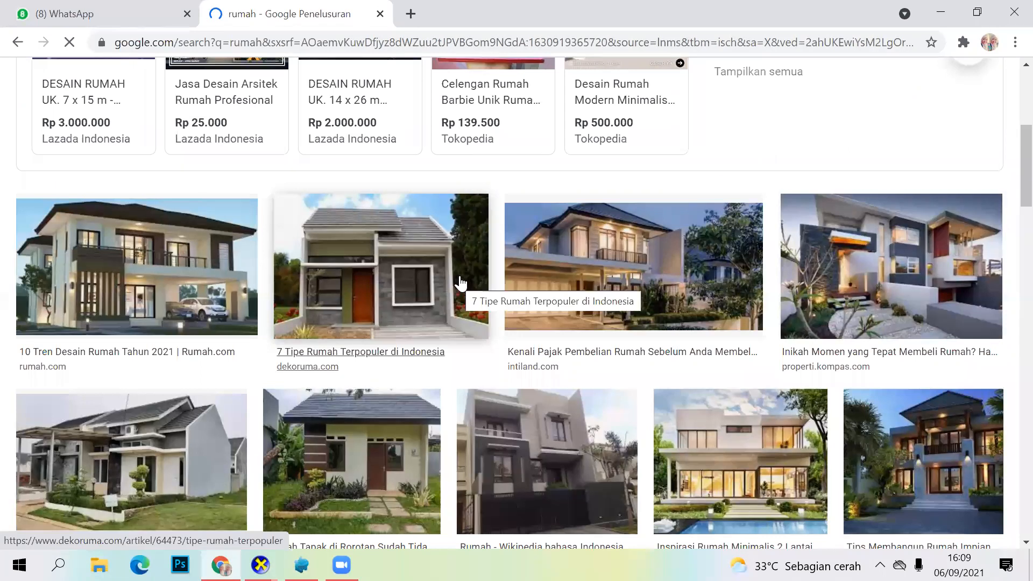
scroll(459, 284, "down", 3)
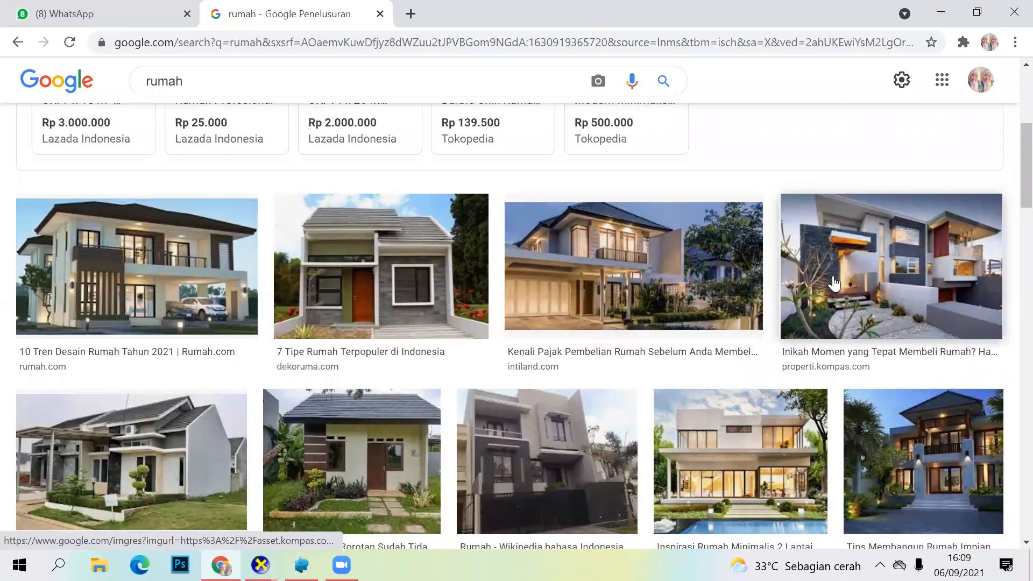
left_click(833, 282)
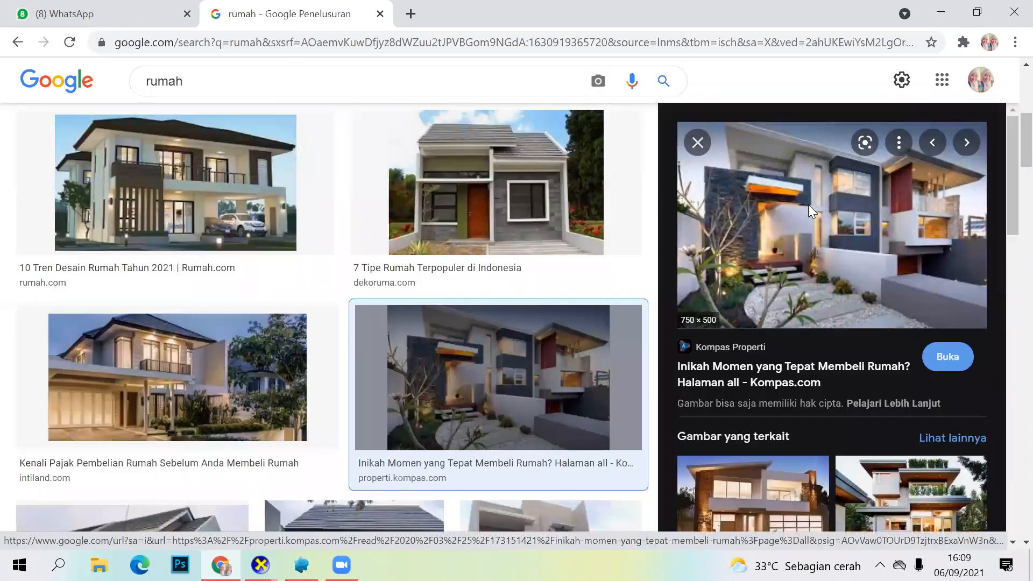
right_click(808, 204)
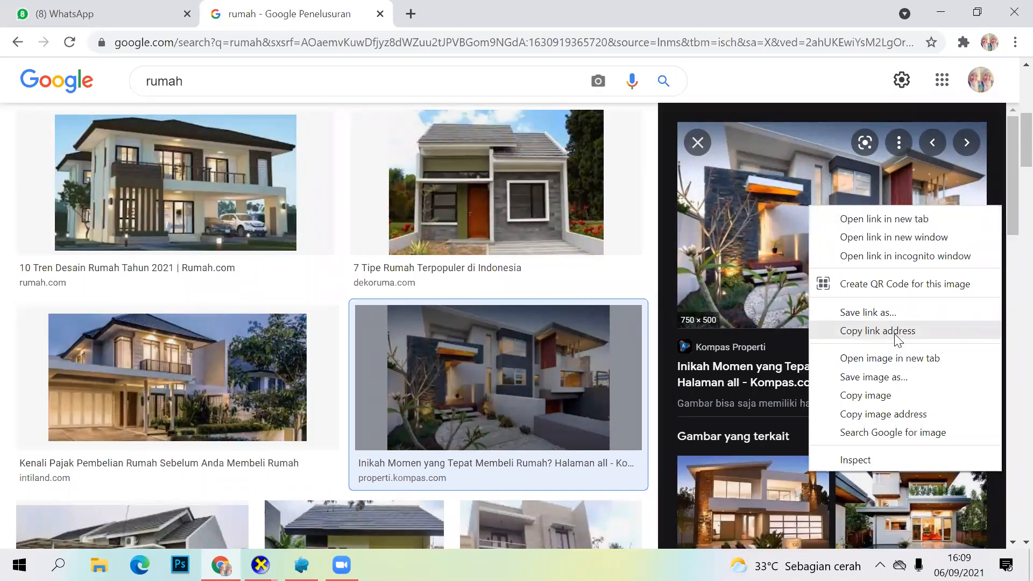
left_click(888, 378)
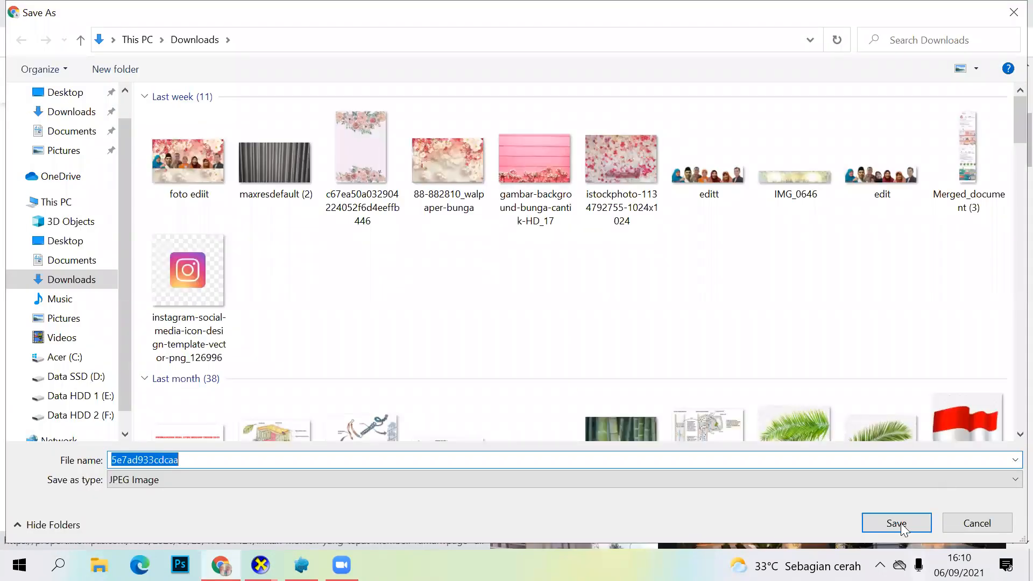
left_click(896, 523)
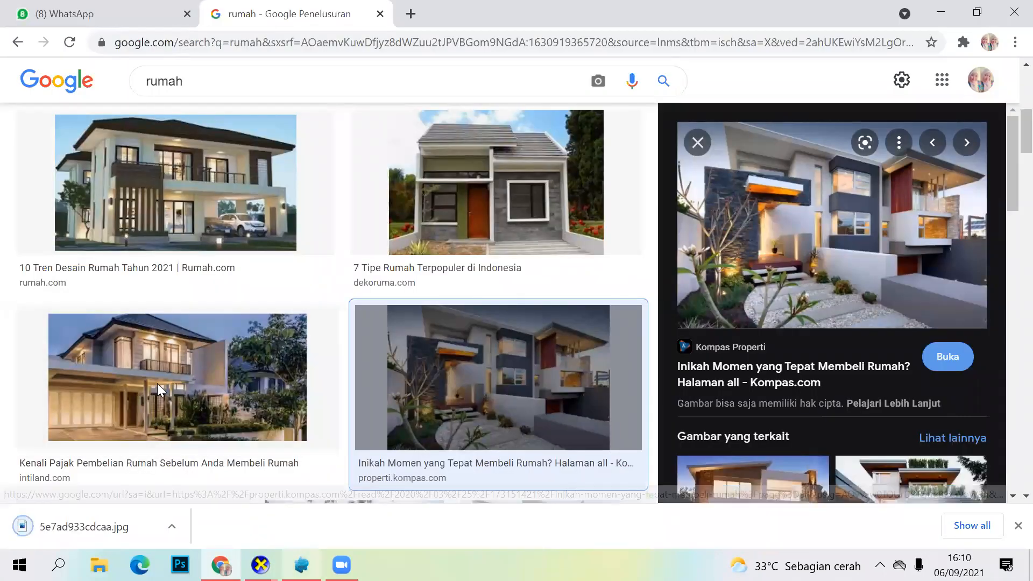
Step: Switch to Assemblr Studio and place the saved house picture behind the two characters at about X 0.601, Y 3.500, Z -5.923
key("alt+Tab")
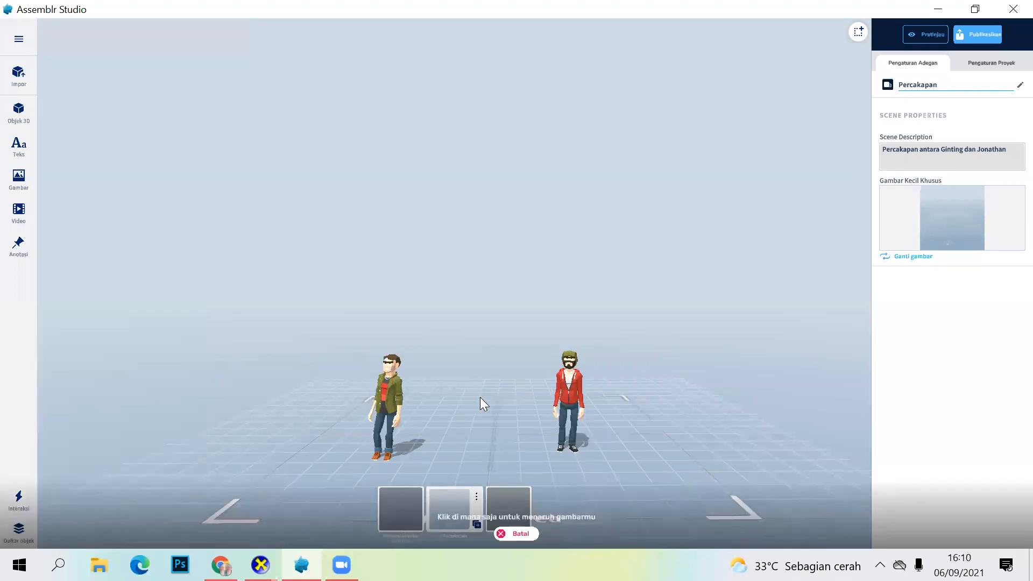
left_click(486, 401)
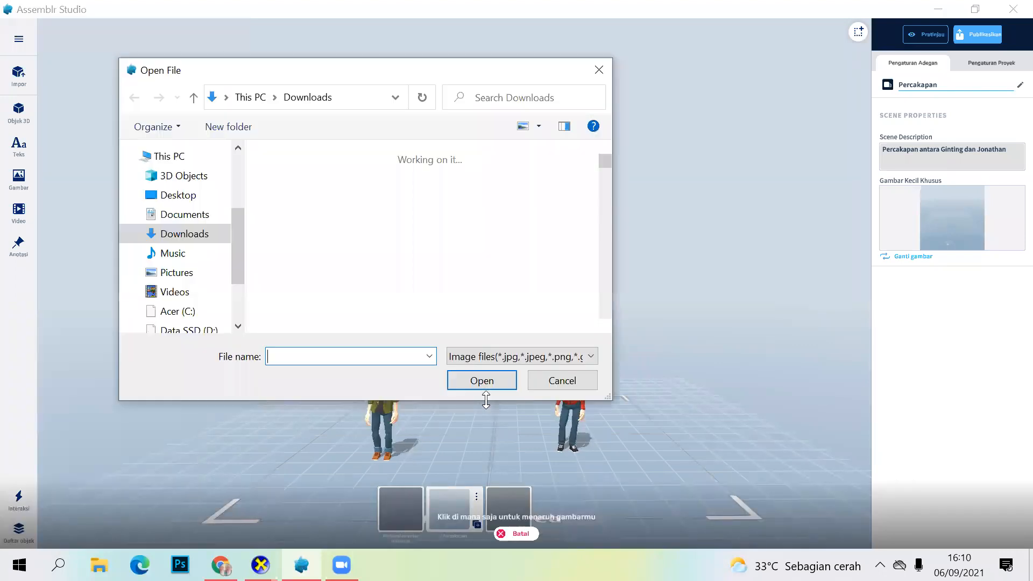
left_click(312, 196)
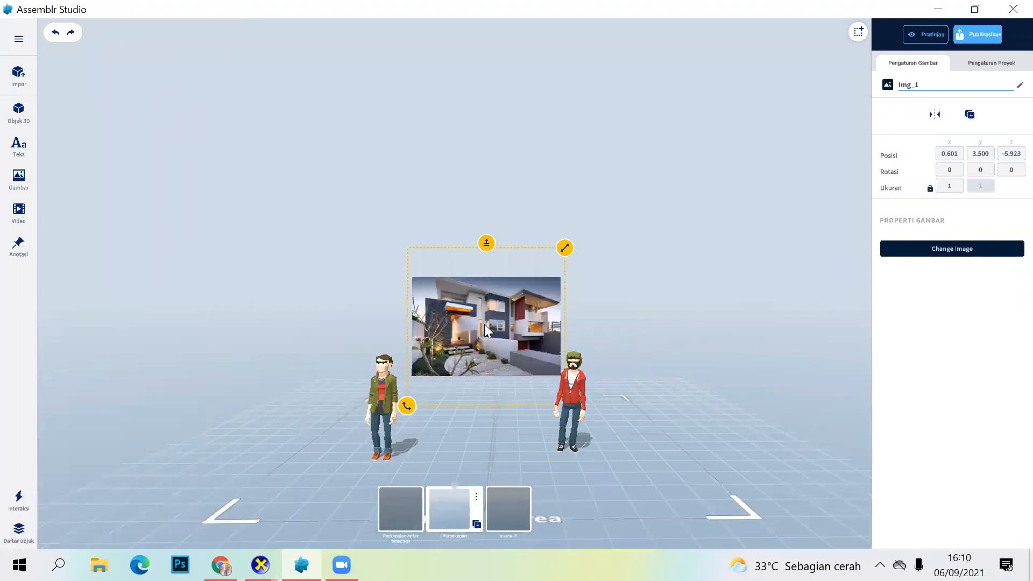
left_click(661, 313)
Step: Open the image library, then switch to Chrome and copy the link address of the Rumah.com house image
left_click(15, 186)
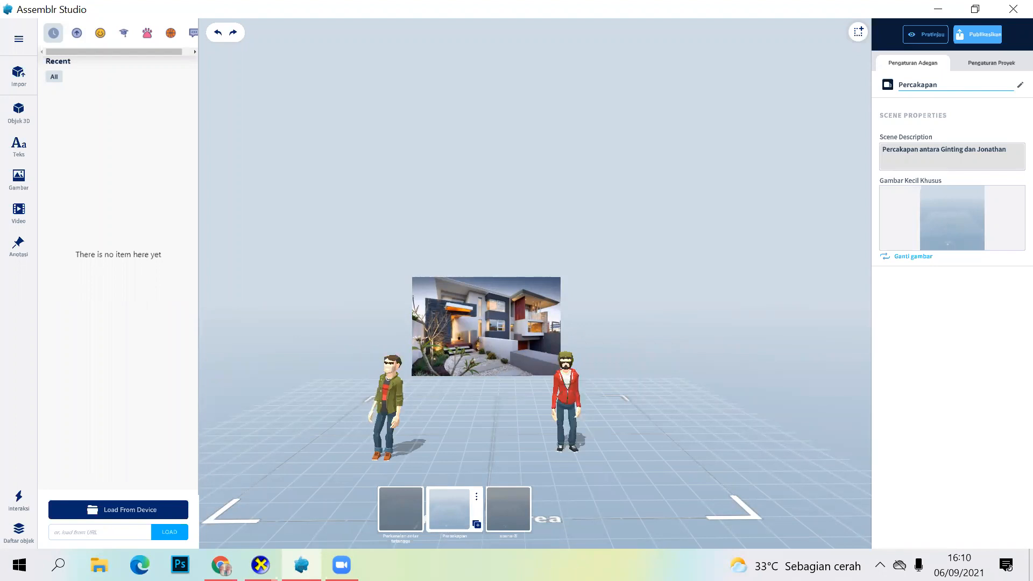
key("alt+Tab")
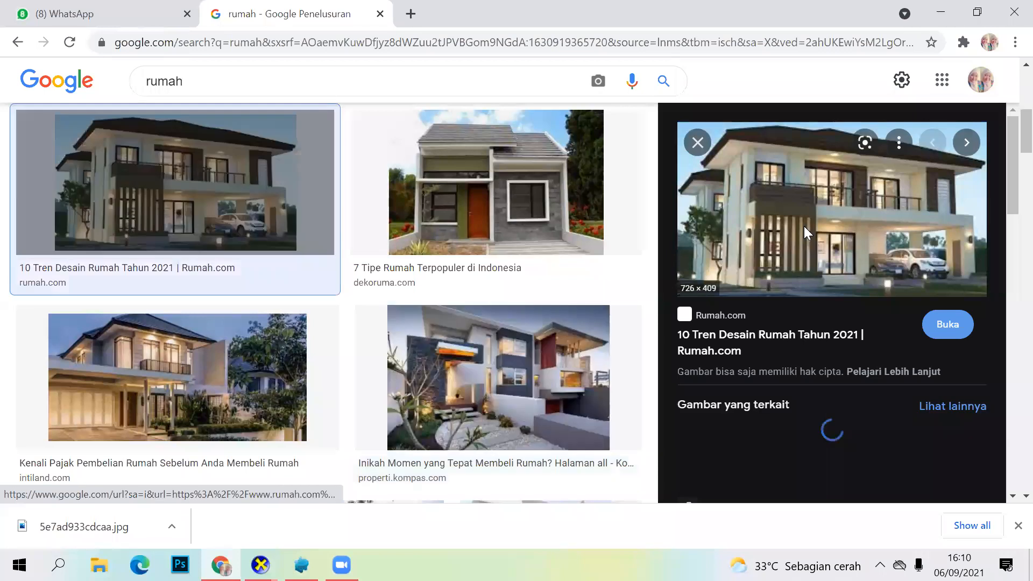
right_click(805, 227)
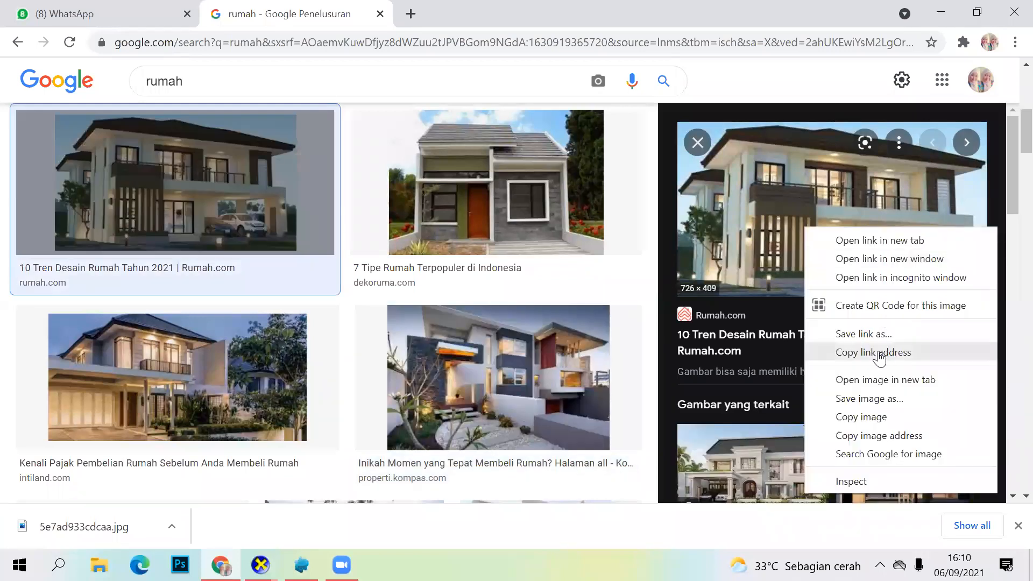
left_click(789, 323)
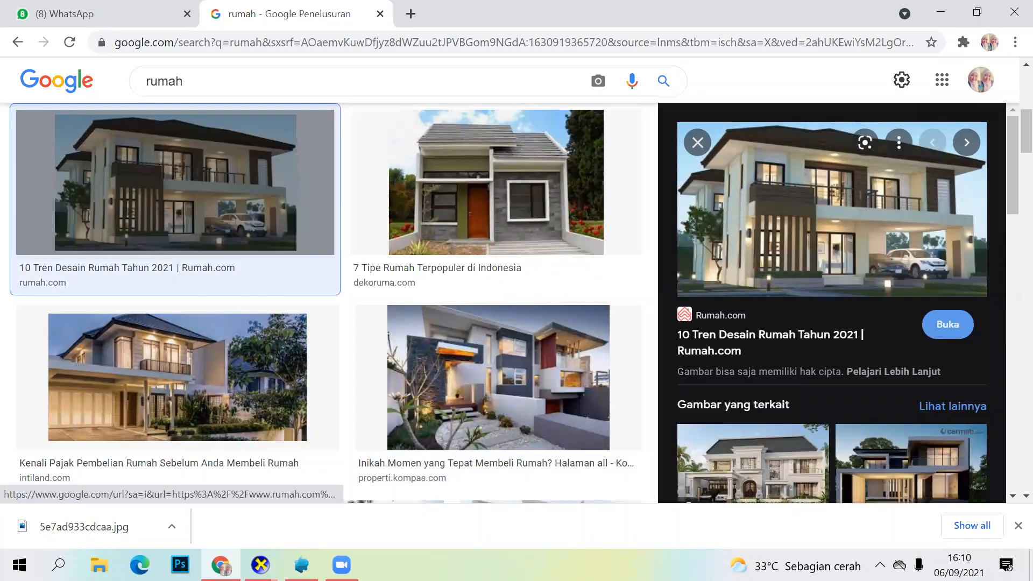
Step: Switch to Assemblr Studio and try to load the copied URL as an image beside the house picture
key("alt+Tab")
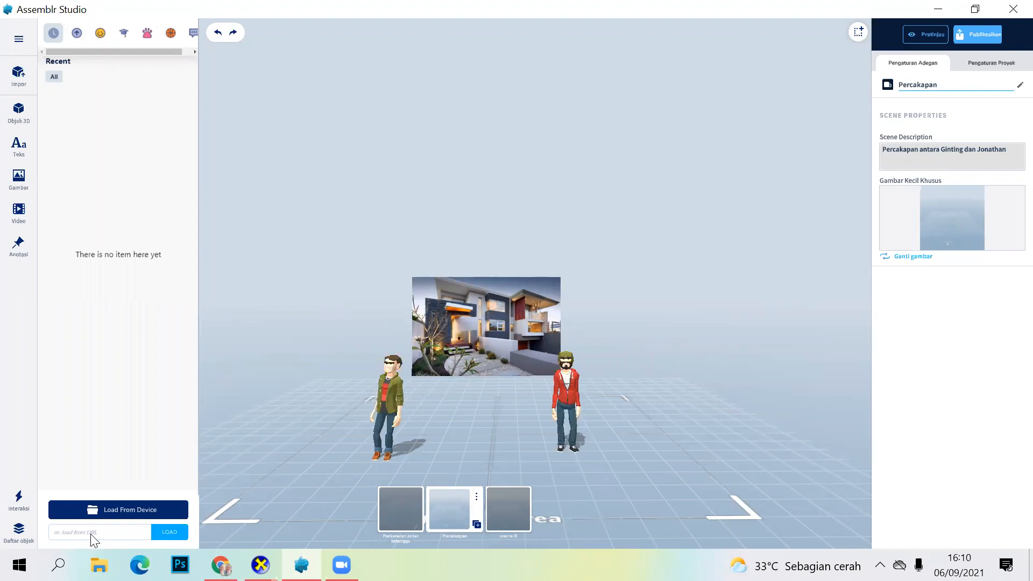
key("ctrl+v")
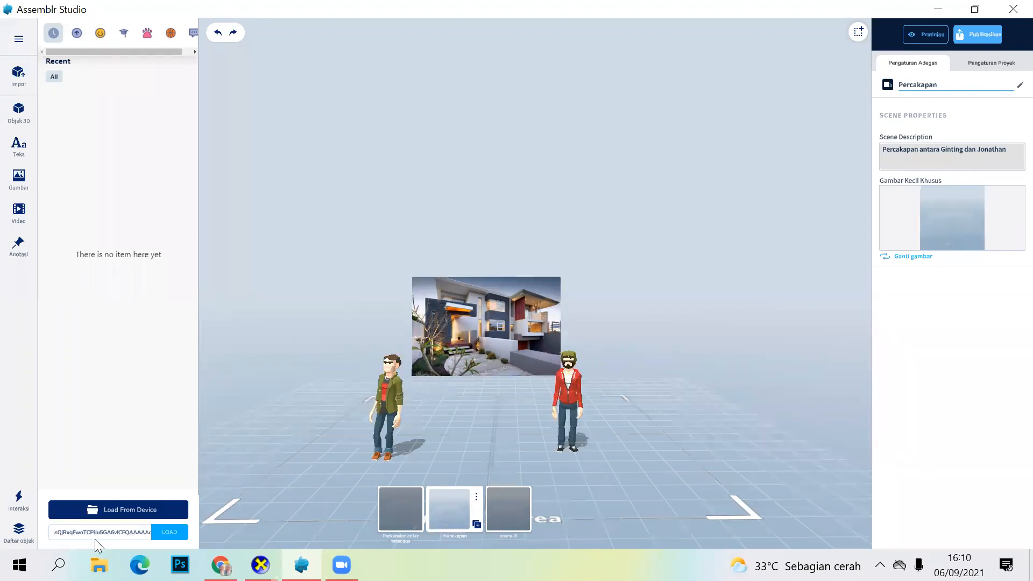
left_click(172, 529)
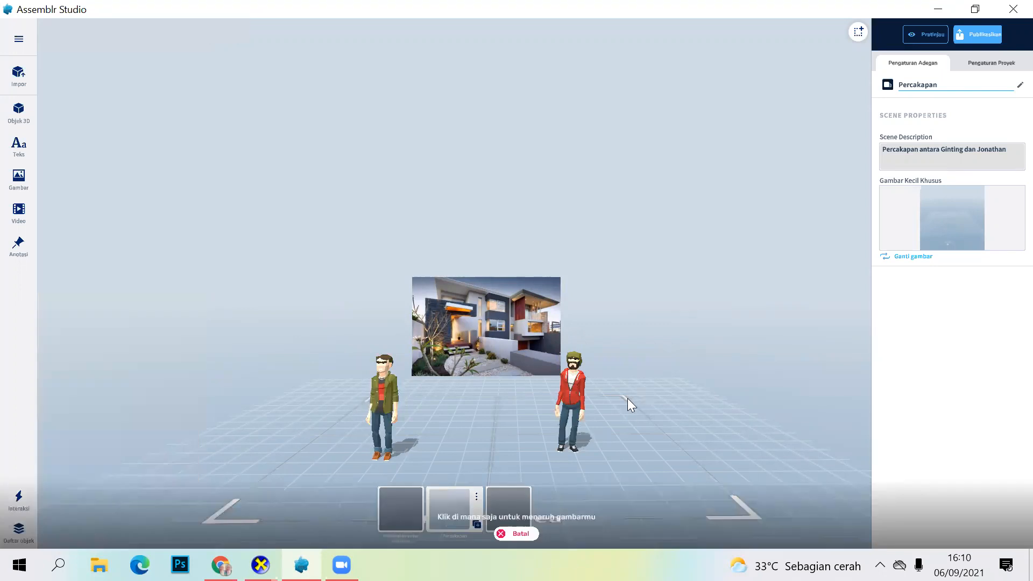
left_click(626, 400)
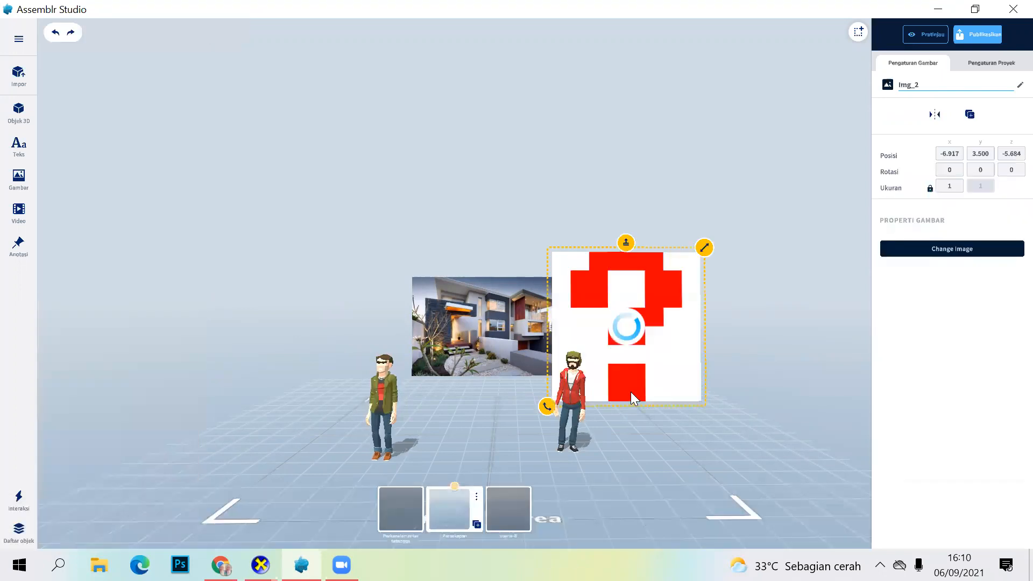
Step: Move the question-mark image to about X -9.163, Y 3.500, Z -4.090 and delete it
left_click_drag(701, 329, 699, 308)
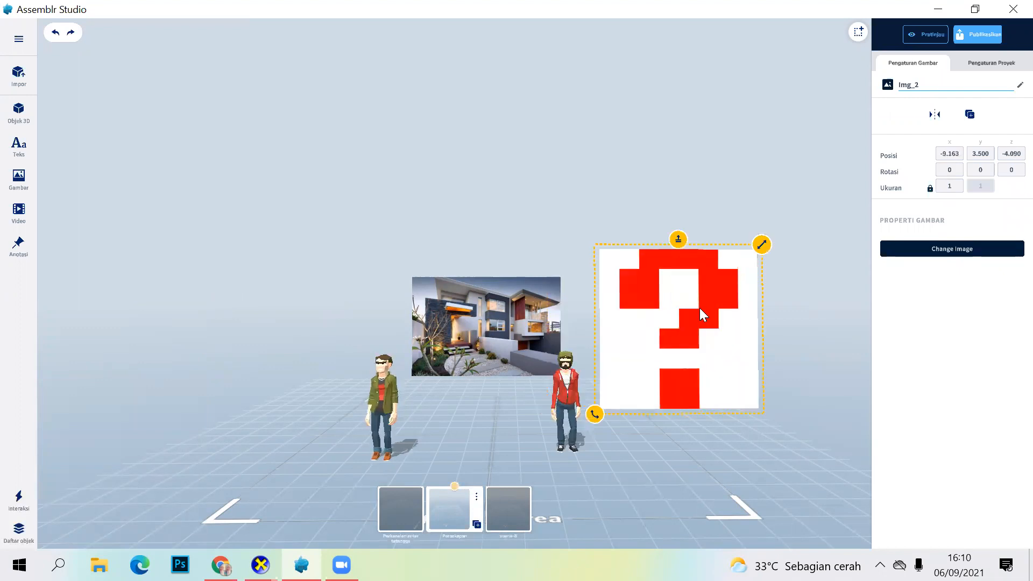
right_click(700, 307)
left_click(674, 320)
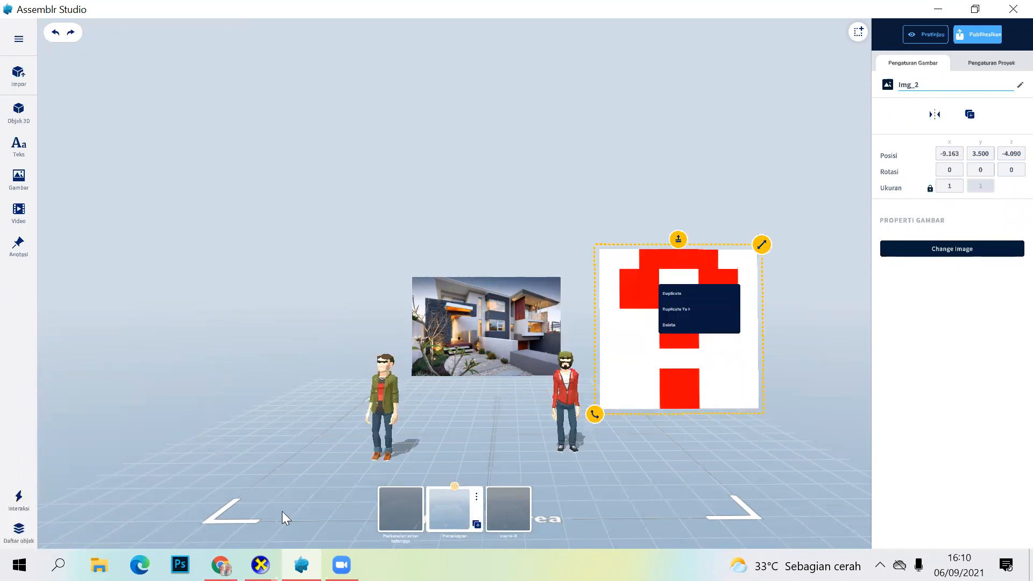
Step: Switch to Chrome, check the options offered for the Rumah.com house image, and return to Assemblr Studio
key("alt+Tab")
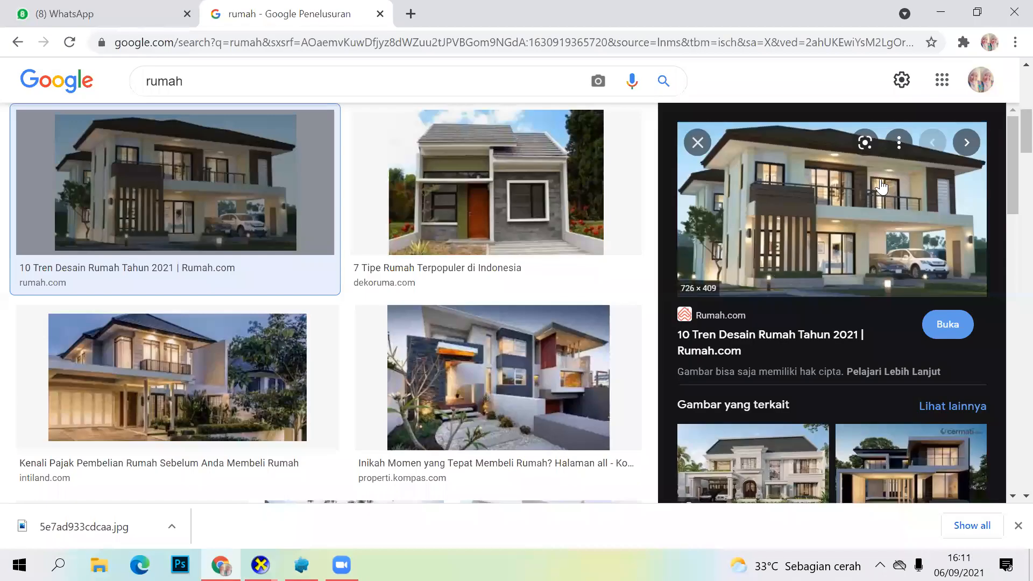
left_click(897, 144)
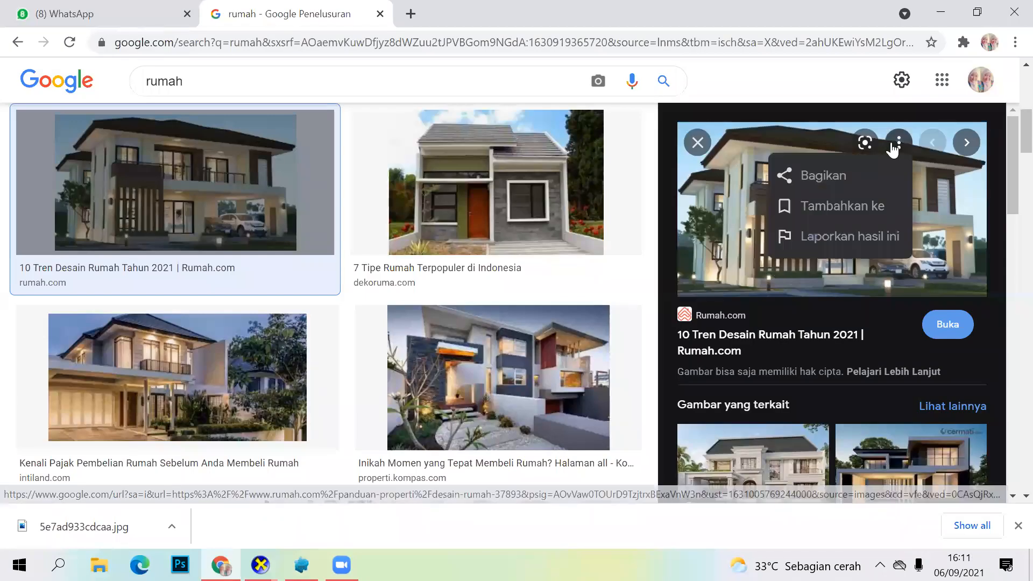
right_click(732, 206)
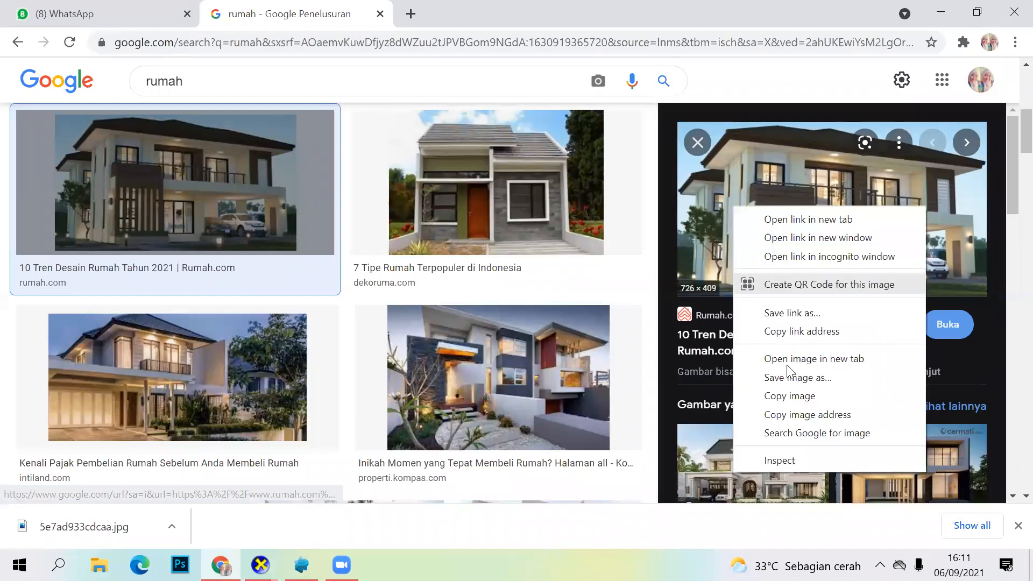
left_click(350, 540)
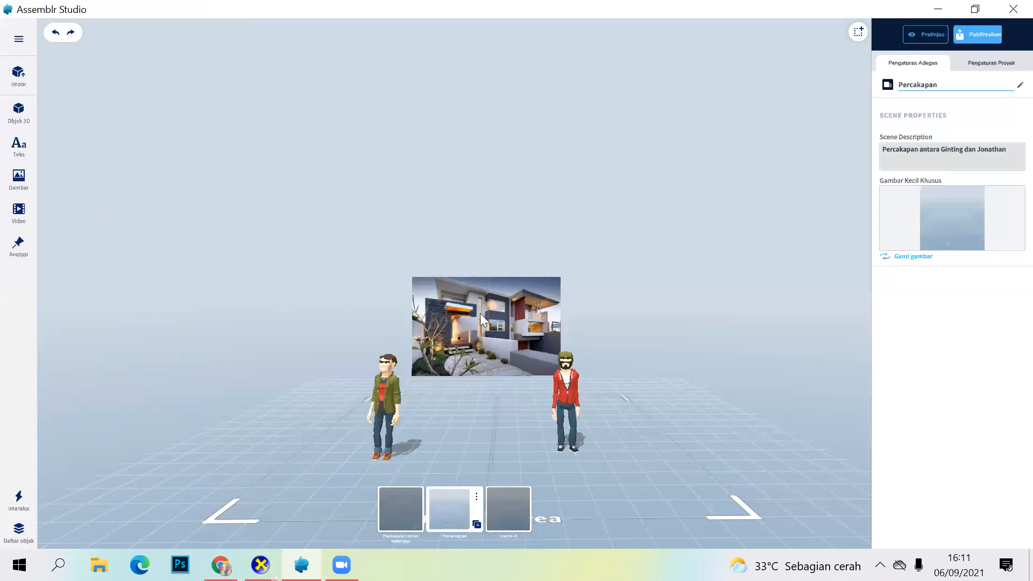
Step: Enlarge the house picture to a size of about 1.92 and raise it to about Y 4.564
left_click(491, 324)
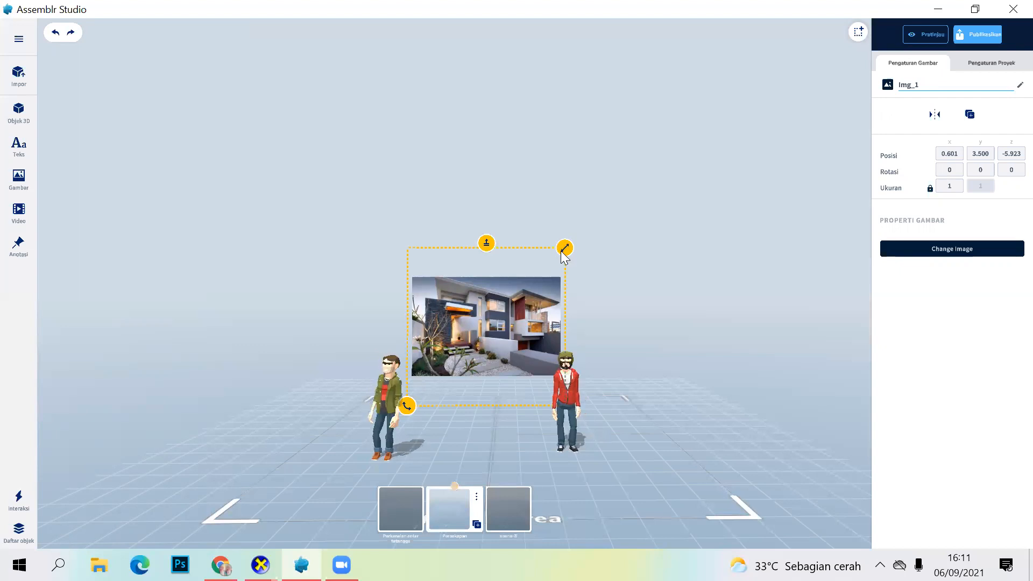
left_click_drag(565, 247, 635, 223)
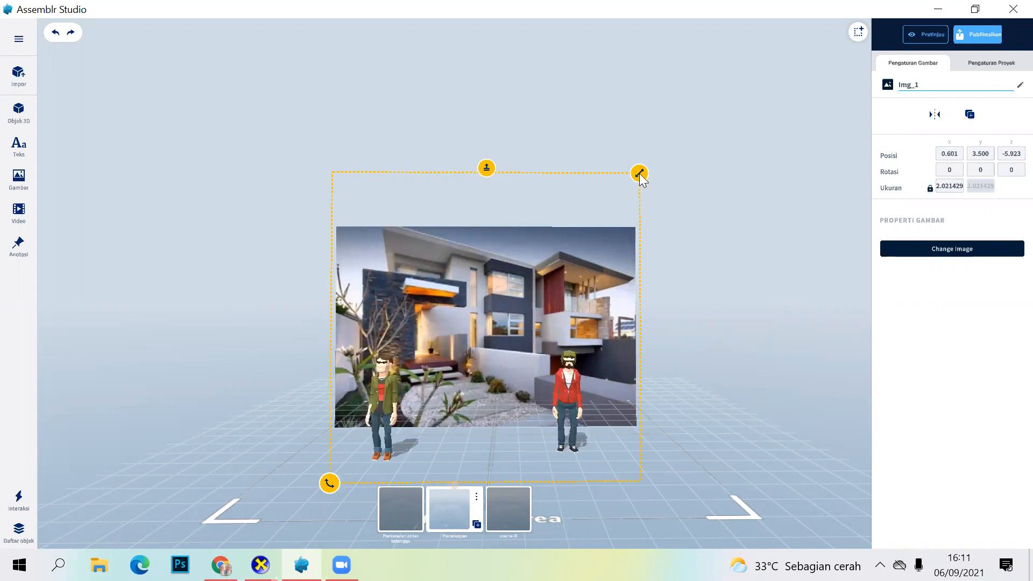
mouse_move(638, 174)
left_mouse_down()
mouse_move(593, 219)
mouse_move(617, 215)
mouse_move(631, 182)
left_mouse_up()
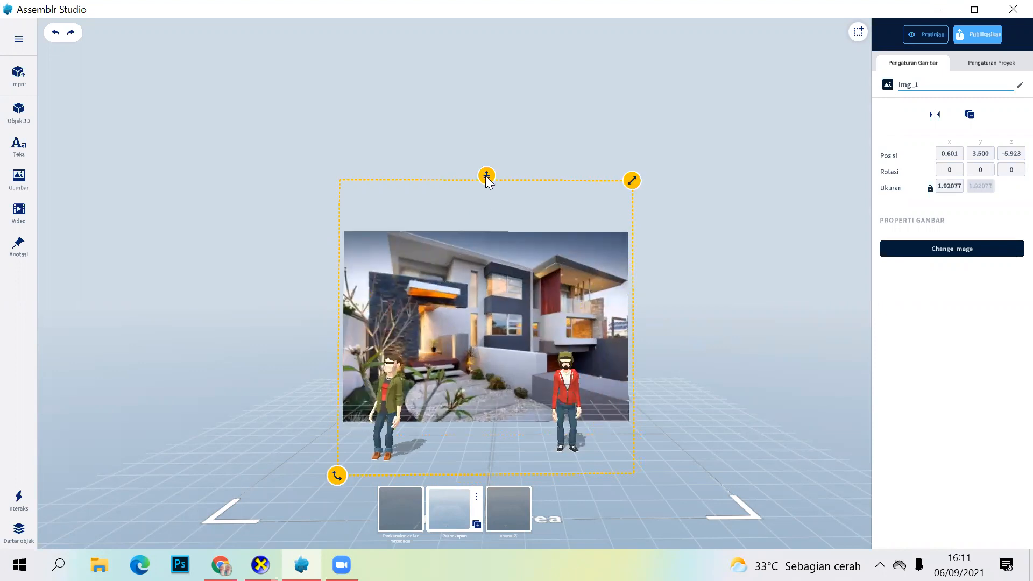
left_click_drag(494, 108, 495, 161)
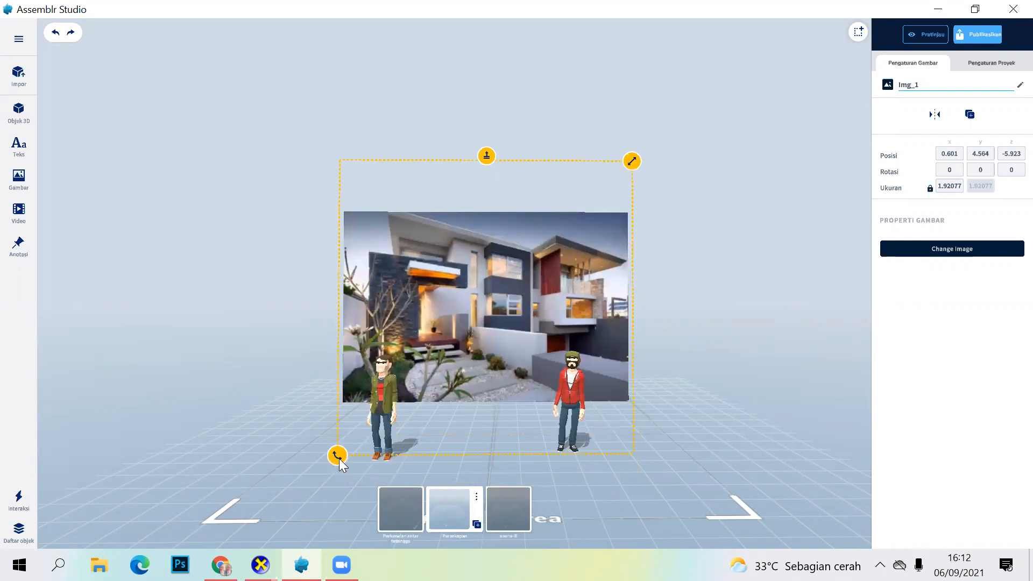
Step: Try rotating the house picture about its Z axis and undo the rotation
left_click_drag(509, 240, 581, 265)
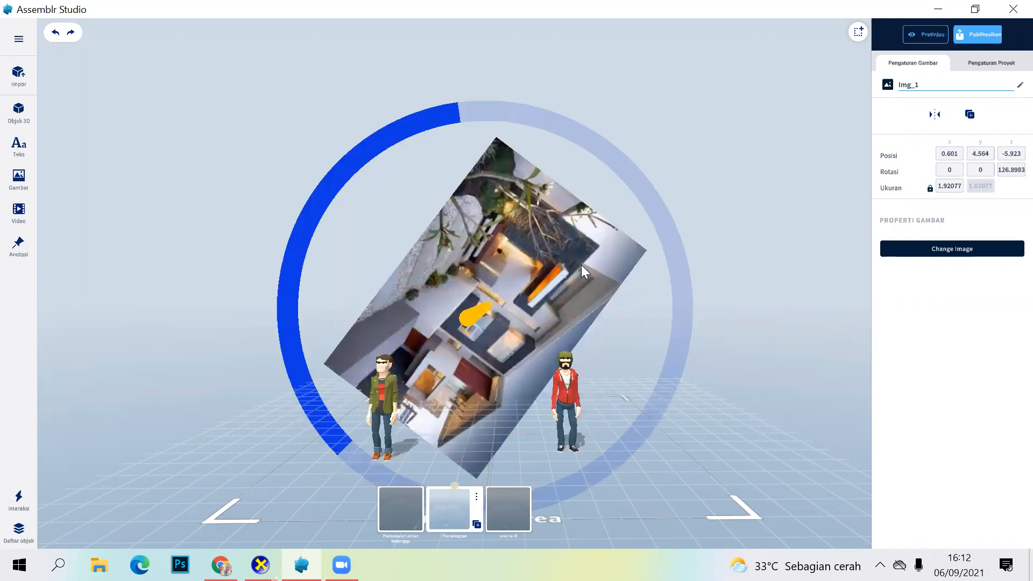
left_click_drag(600, 367, 495, 424)
left_click_drag(423, 400, 399, 373)
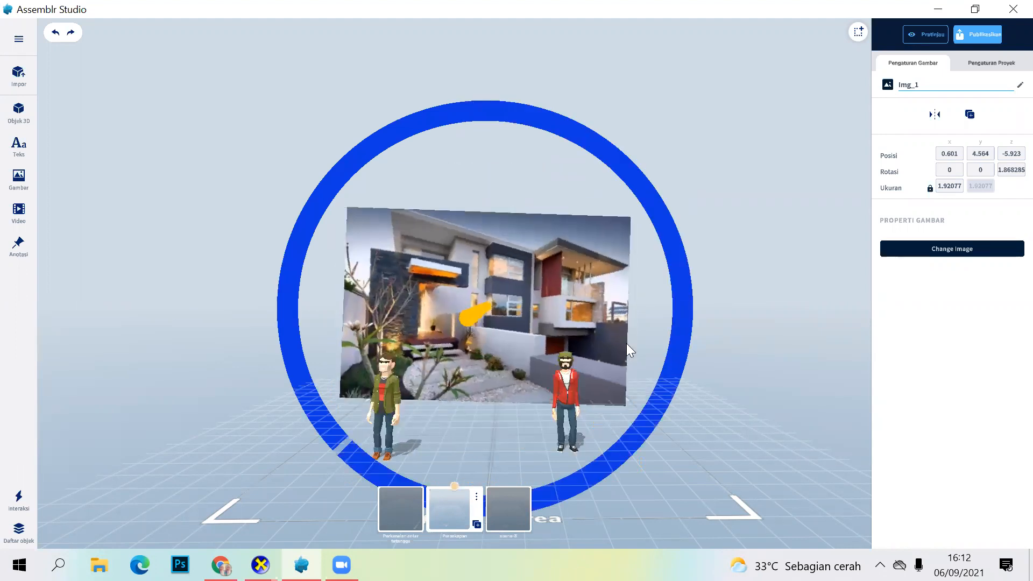
left_click(56, 33)
left_click(55, 33)
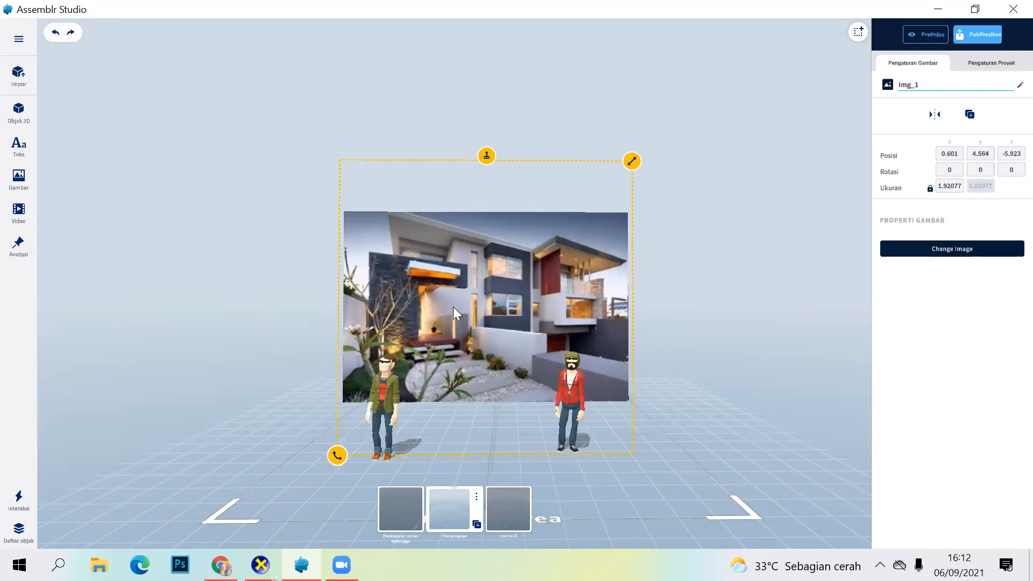
Step: Move the house picture closer behind the characters, to about X -0.675, Z -2.833, and deselect it
left_click_drag(456, 292, 462, 317)
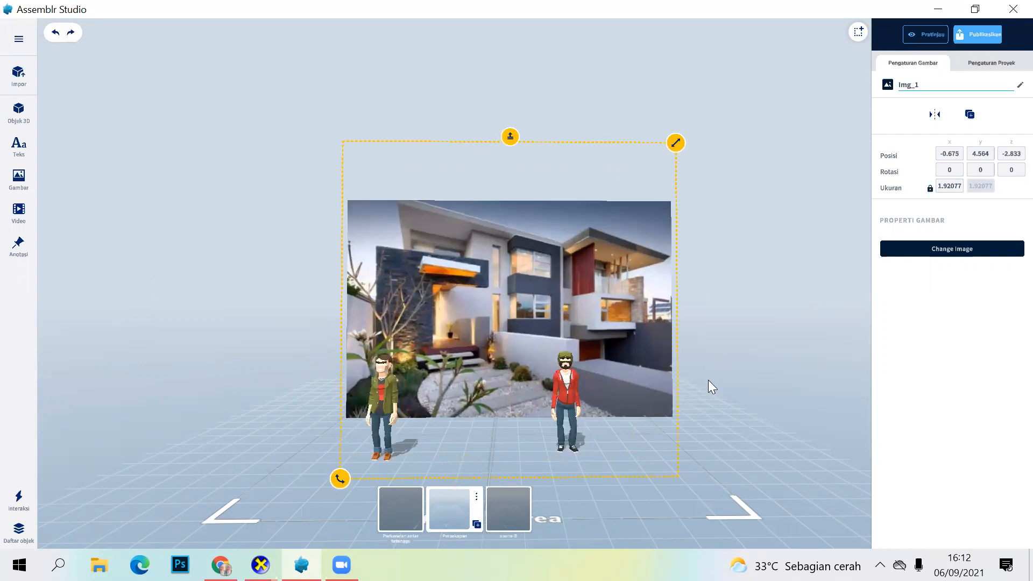
left_click(552, 424)
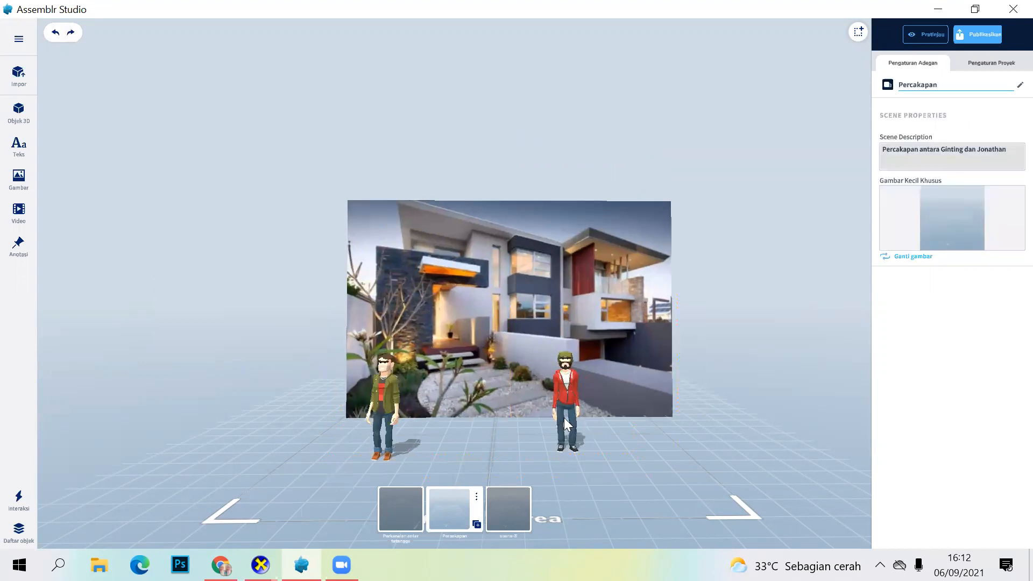
Step: Move the red-hoodie and green-jacket characters forward, away from the house picture, and deselect them
left_click_drag(562, 385, 617, 405)
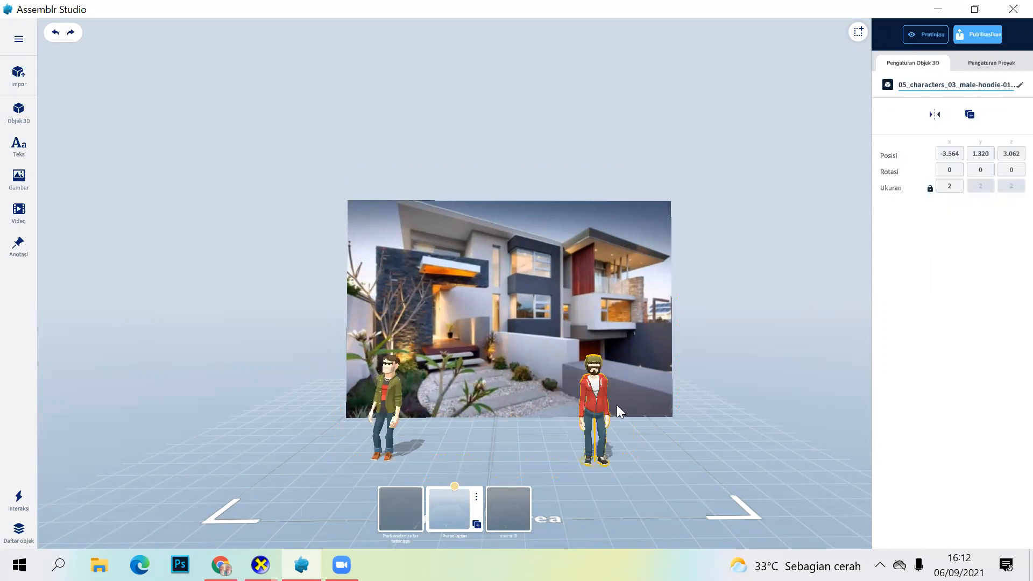
left_click_drag(396, 398, 393, 417)
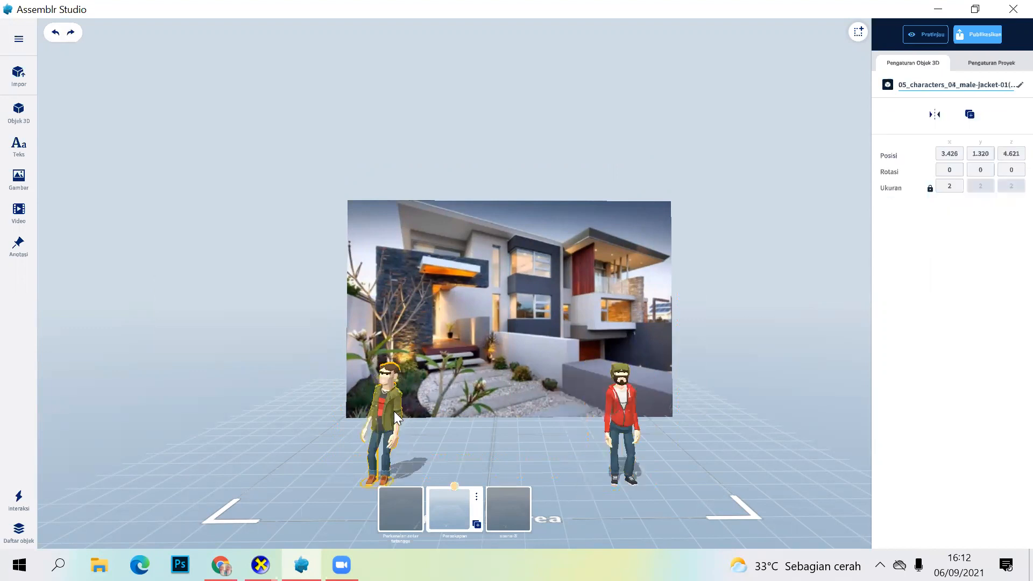
left_click(682, 418)
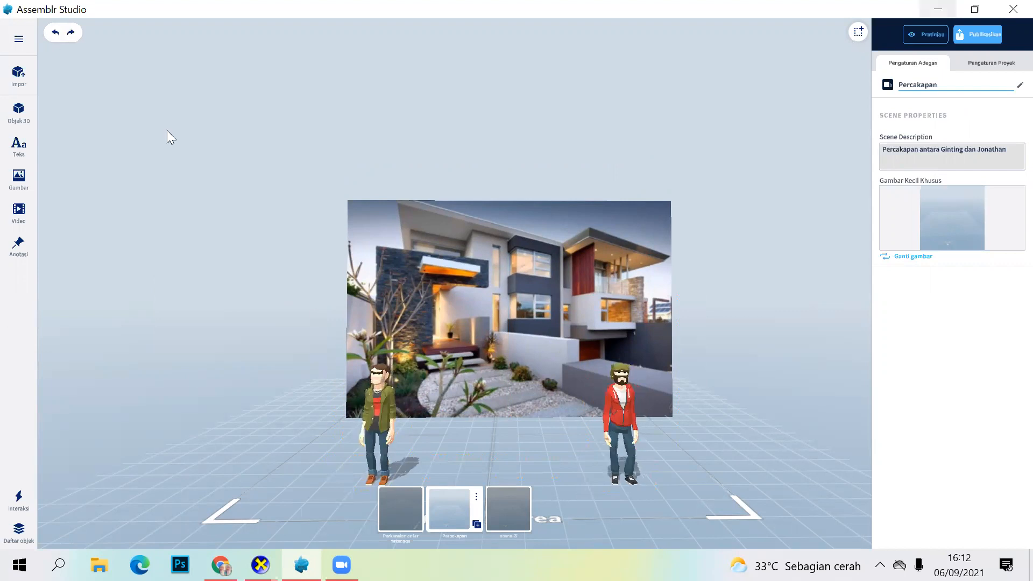
Step: Open the Education category of the 3D object library
left_click(21, 116)
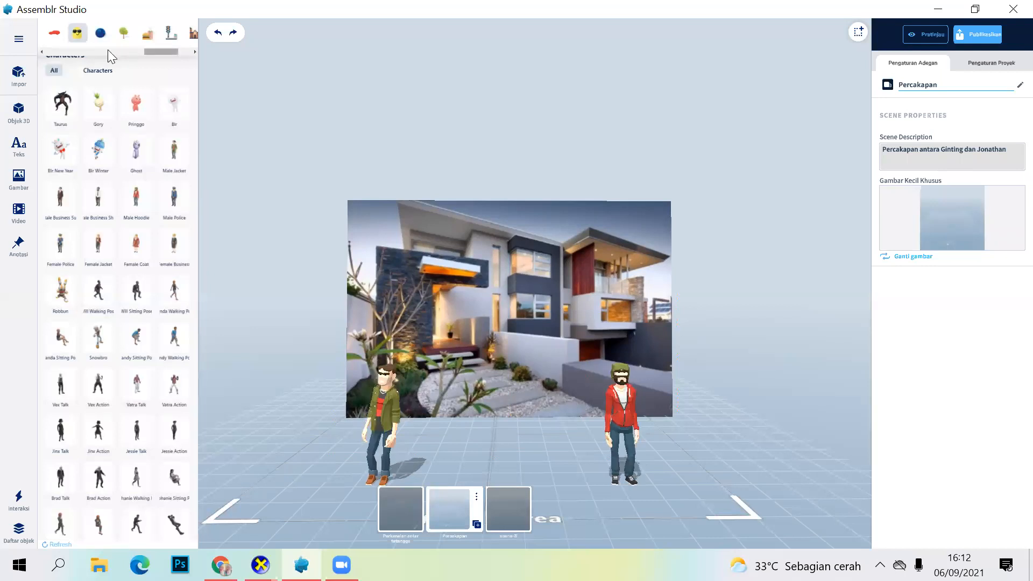
scroll(164, 58, "right", 1)
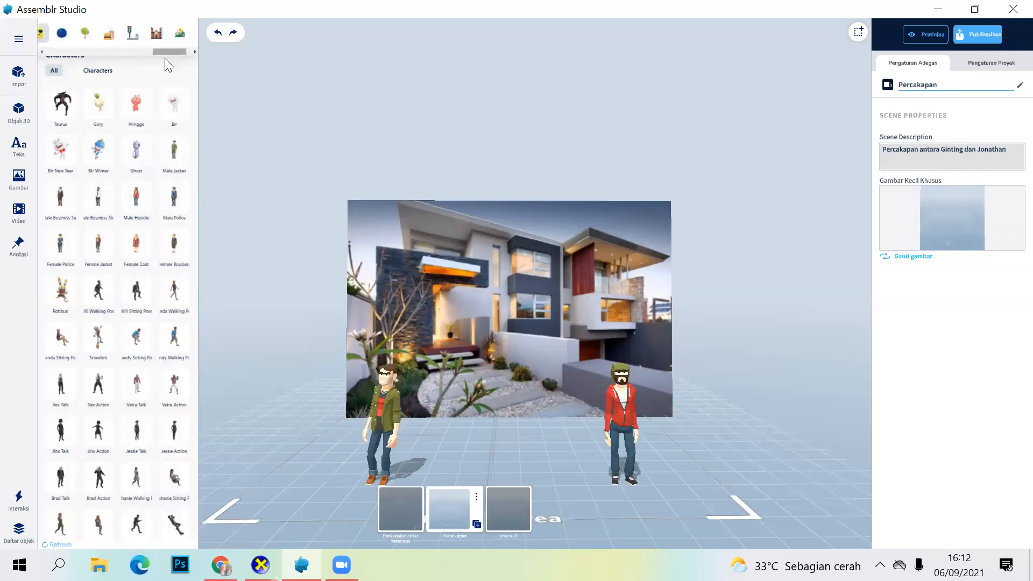
left_click(42, 53)
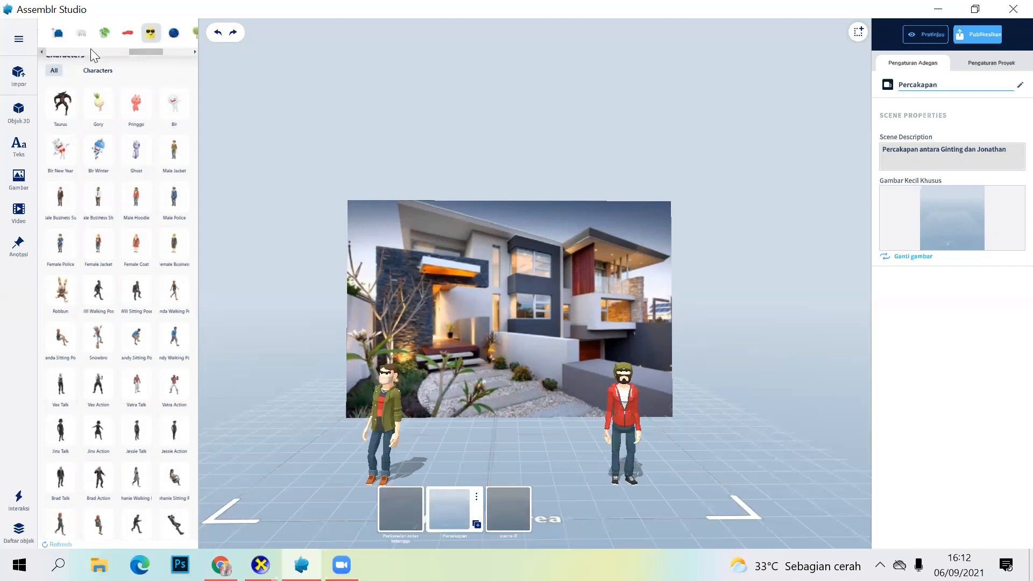
scroll(95, 39, "left", 2)
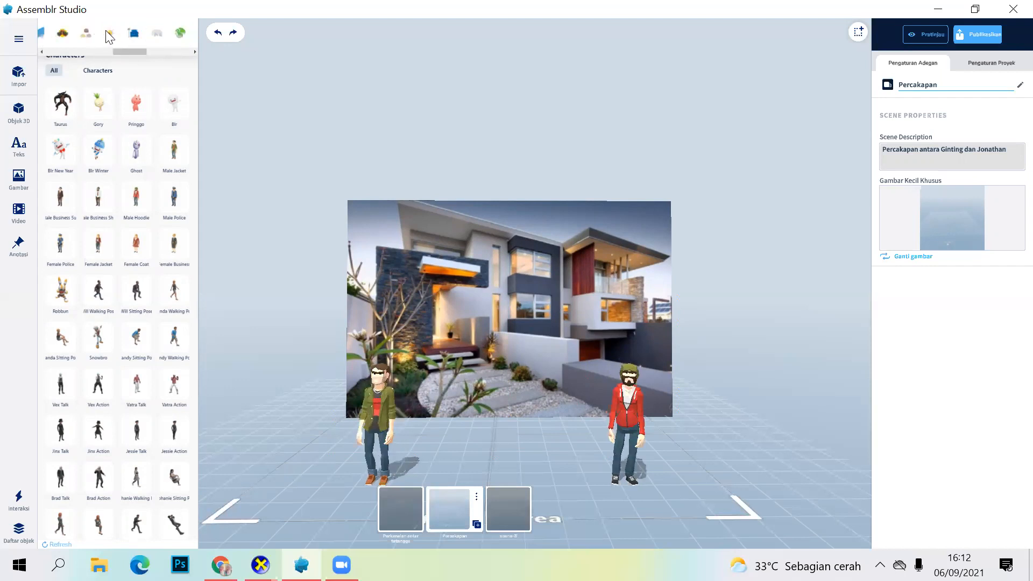
left_click(106, 31)
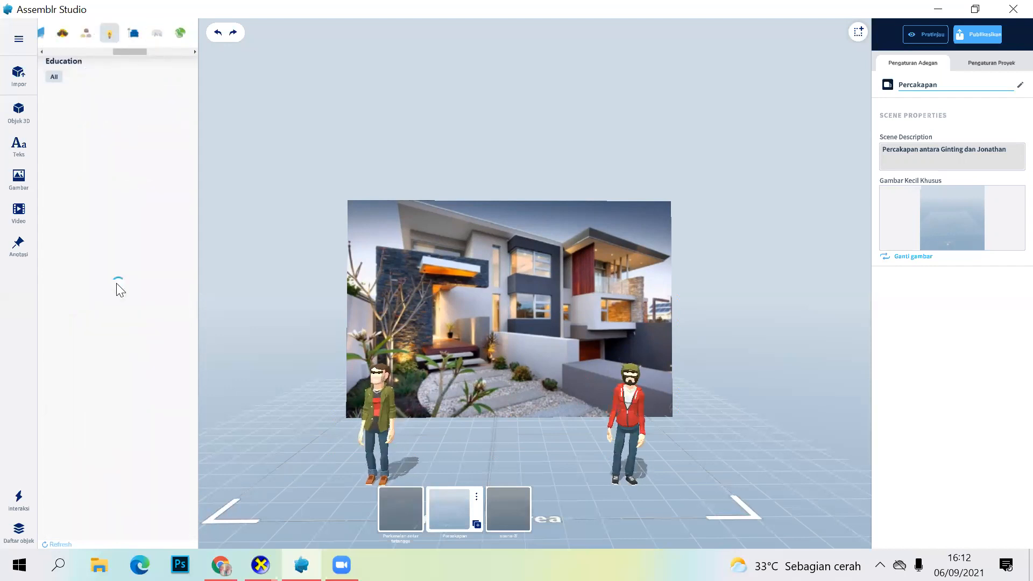
Step: Find the Speech Bubble among the Education objects and place it above the green-jacket character
scroll(82, 403, "down", 3)
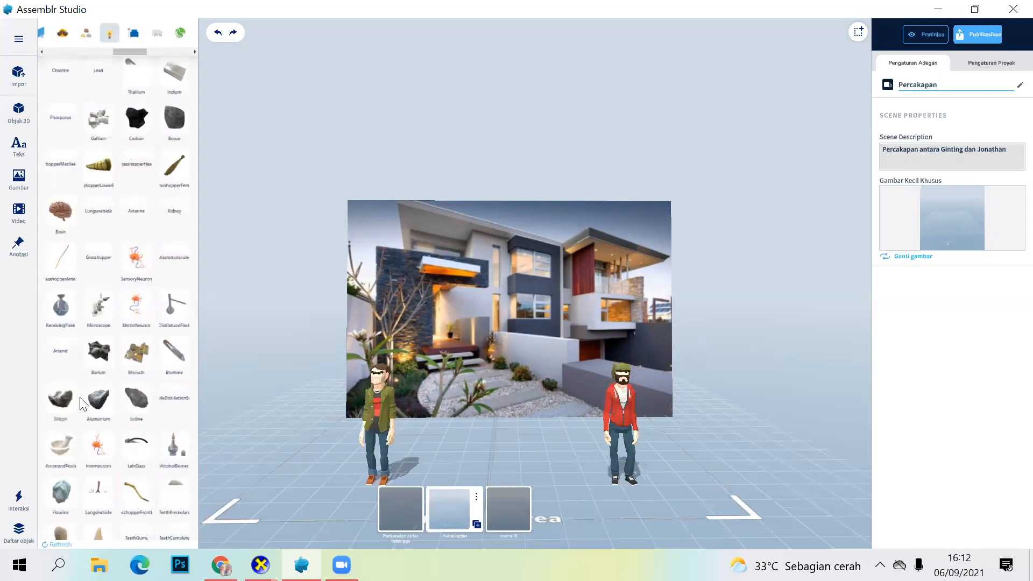
scroll(143, 426, "down", 1)
scroll(151, 401, "down", 2)
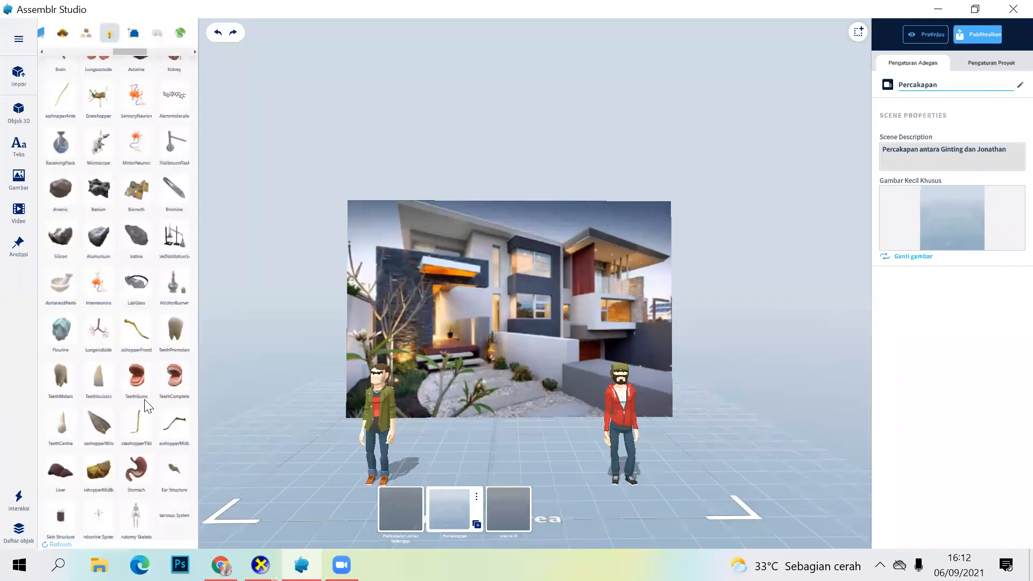
scroll(151, 401, "down", 3)
scroll(152, 390, "down", 3)
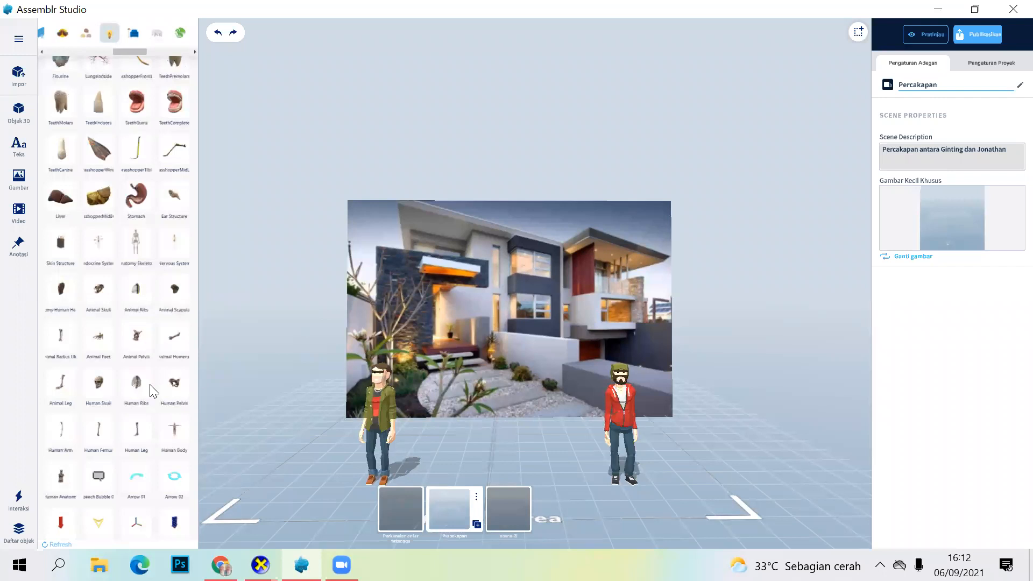
left_click(99, 450)
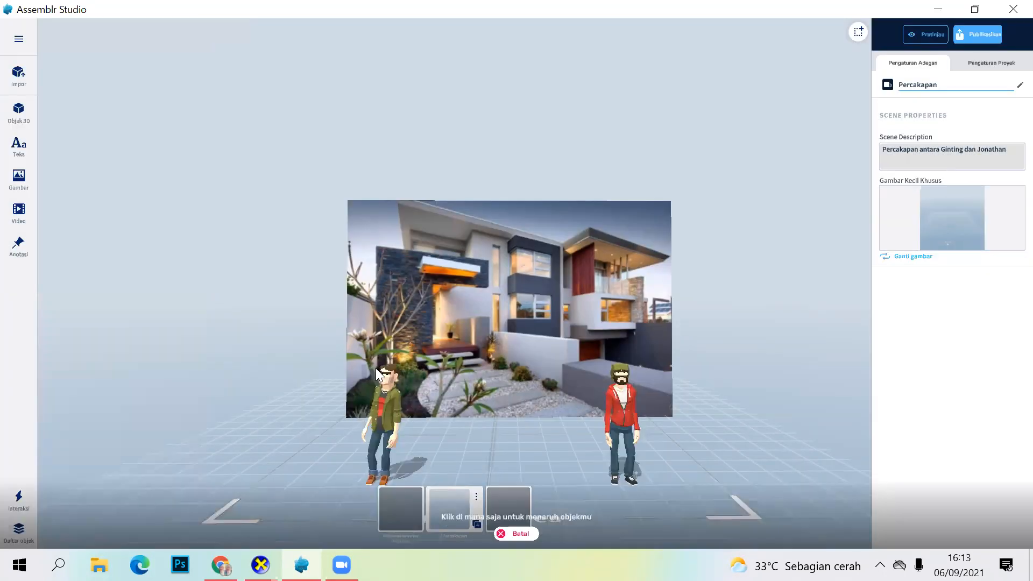
left_click(407, 363)
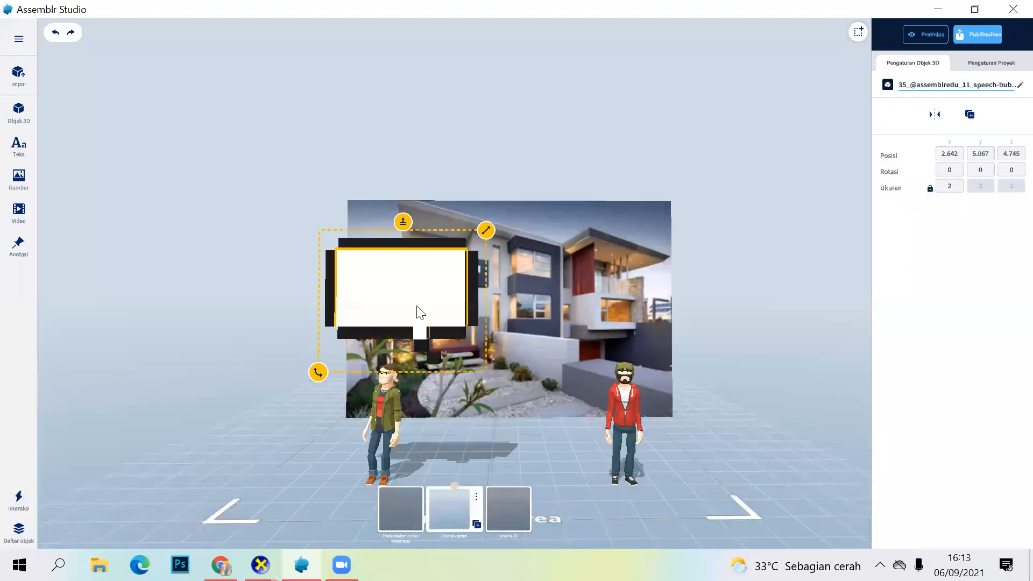
Step: Move the speech bubble to about X 2.816, Z 4.750 and reduce its size to about 1.93
mouse_move(416, 306)
left_mouse_down()
mouse_move(422, 297)
mouse_move(423, 309)
left_mouse_up()
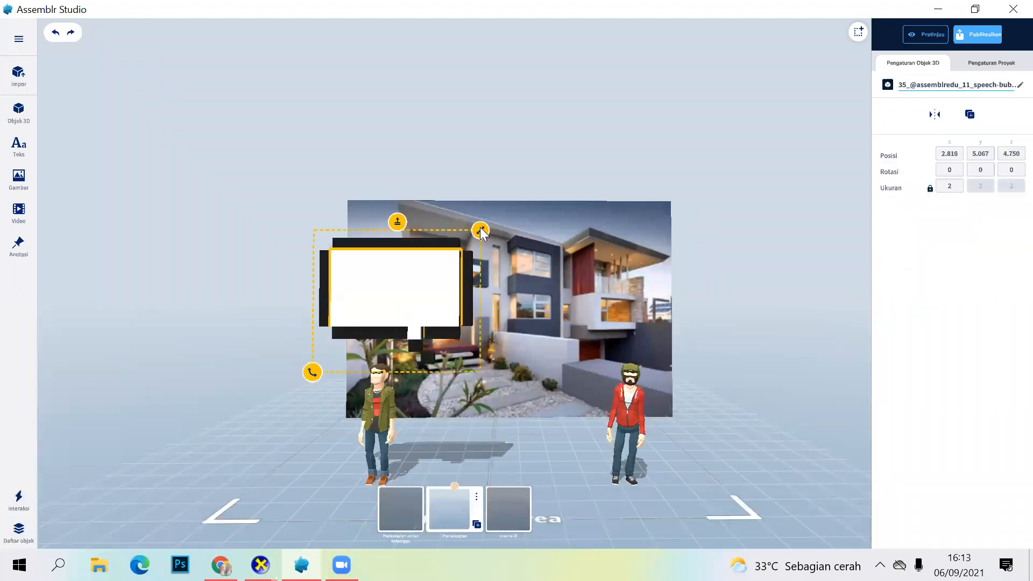
left_click_drag(480, 231, 421, 285)
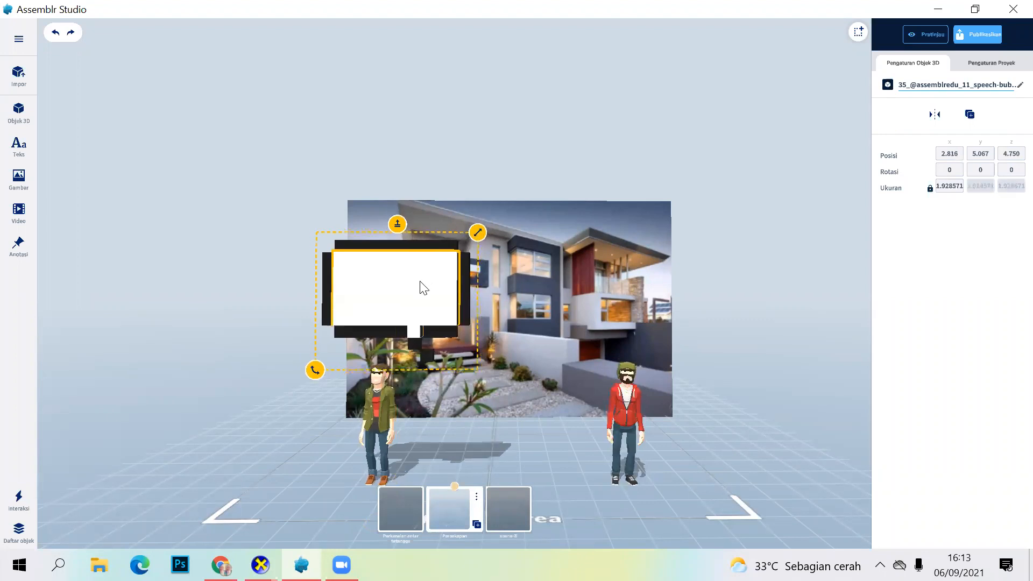
left_click(496, 396)
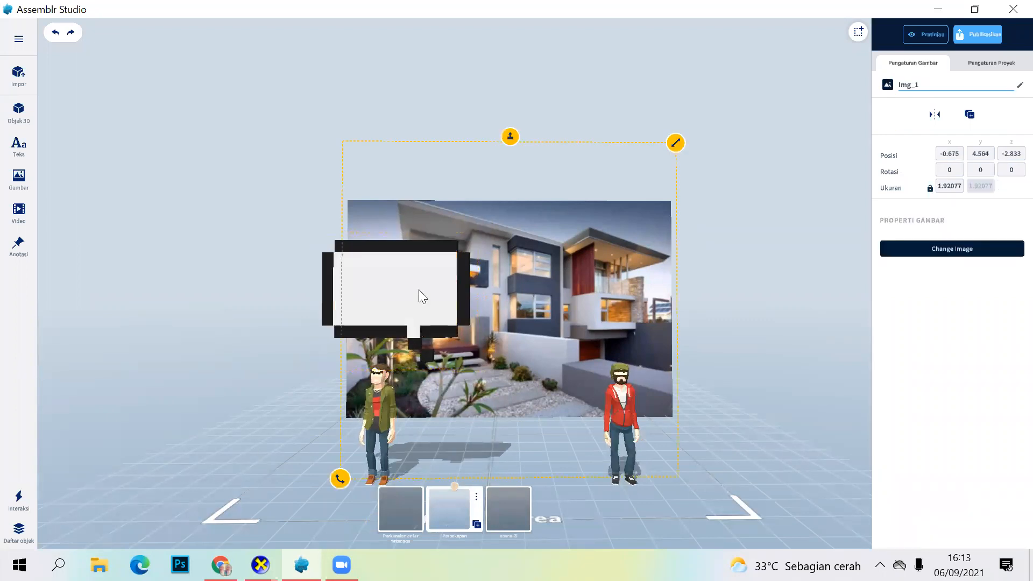
Step: Check the options offered for the speech bubble and deselect it
left_click(423, 294)
right_click(419, 290)
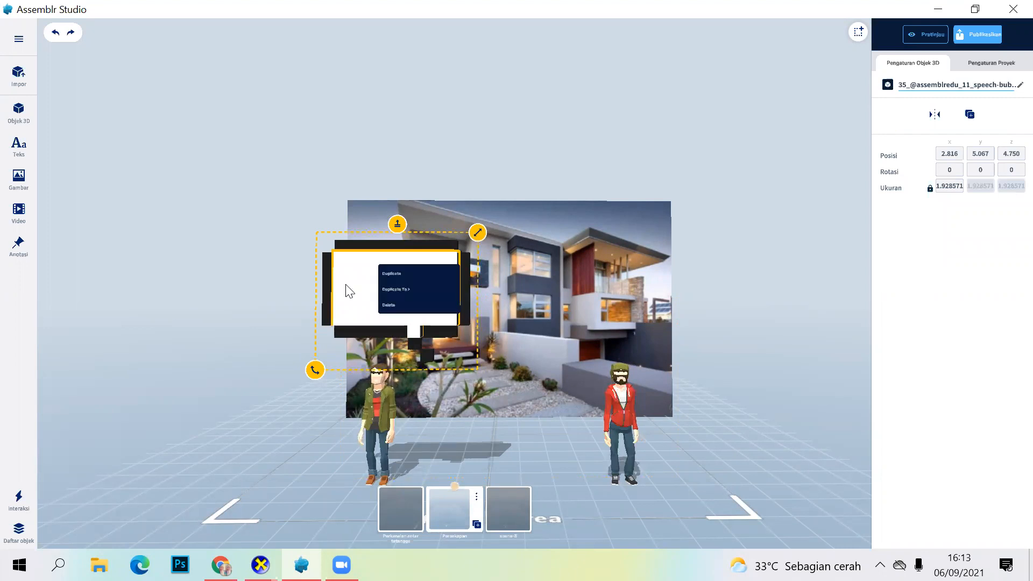
left_click(392, 298)
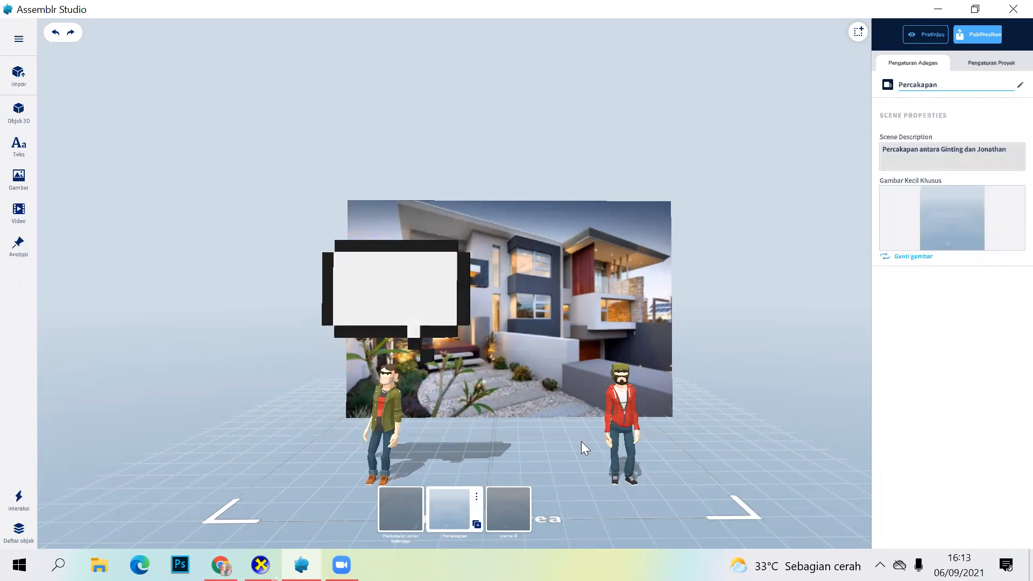
Step: Add an annotation point on the green-jacket character
scroll(555, 436, "up", 1)
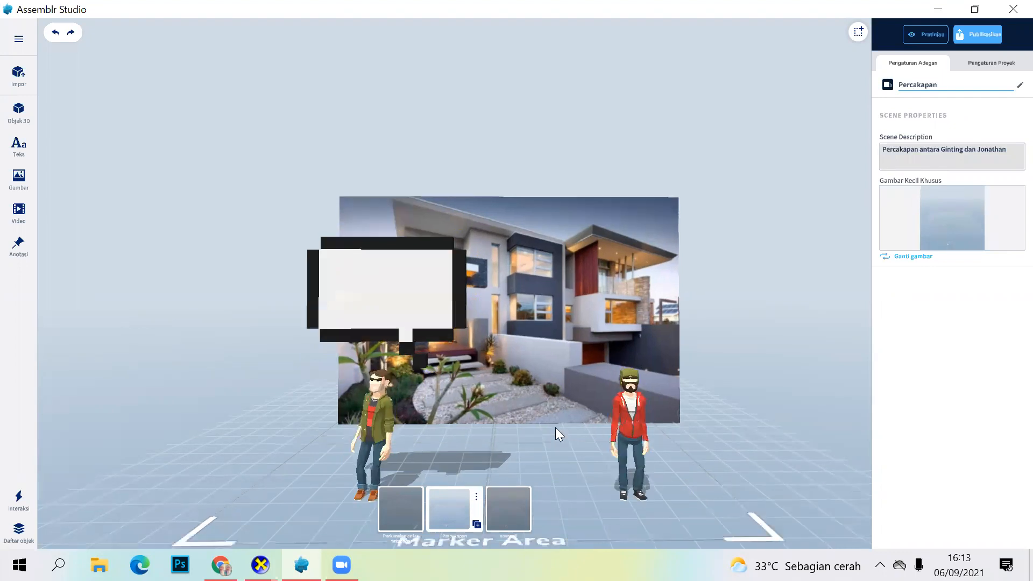
scroll(555, 427, "down", 2)
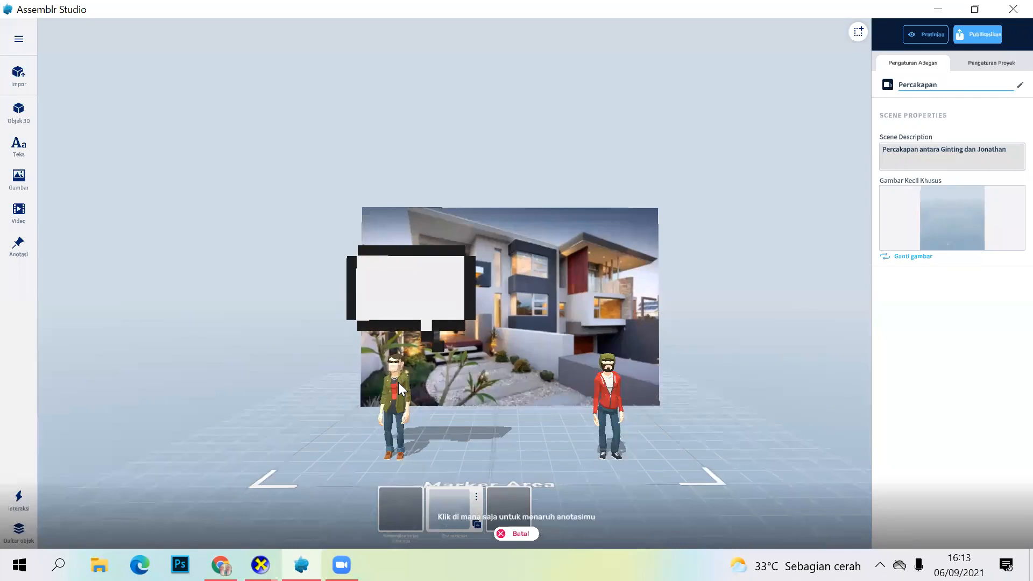
left_click(393, 385)
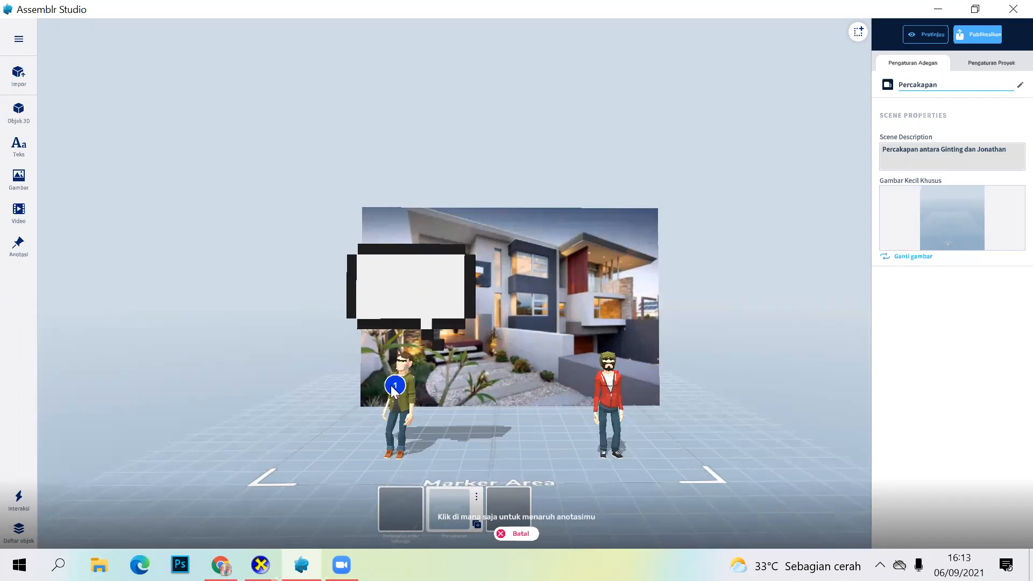
Step: Place a second annotation point on the floor between the two characters and delete that point
left_click(481, 428)
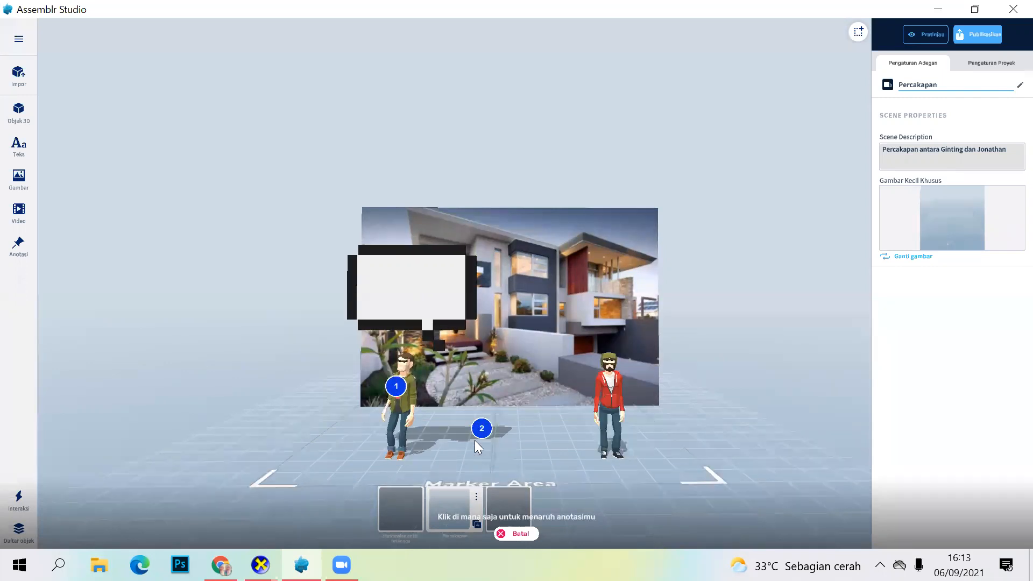
left_click(502, 534)
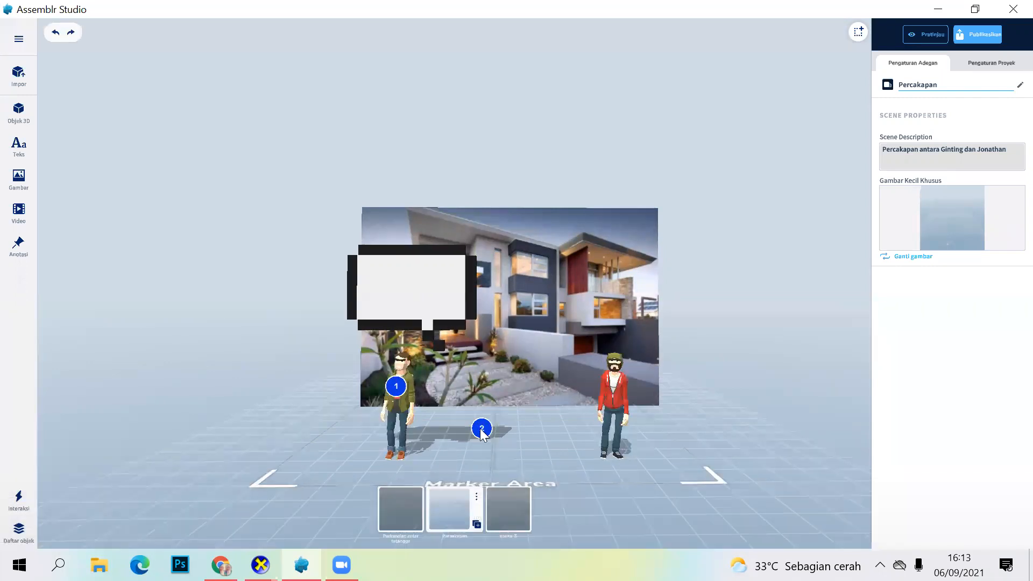
right_click(481, 429)
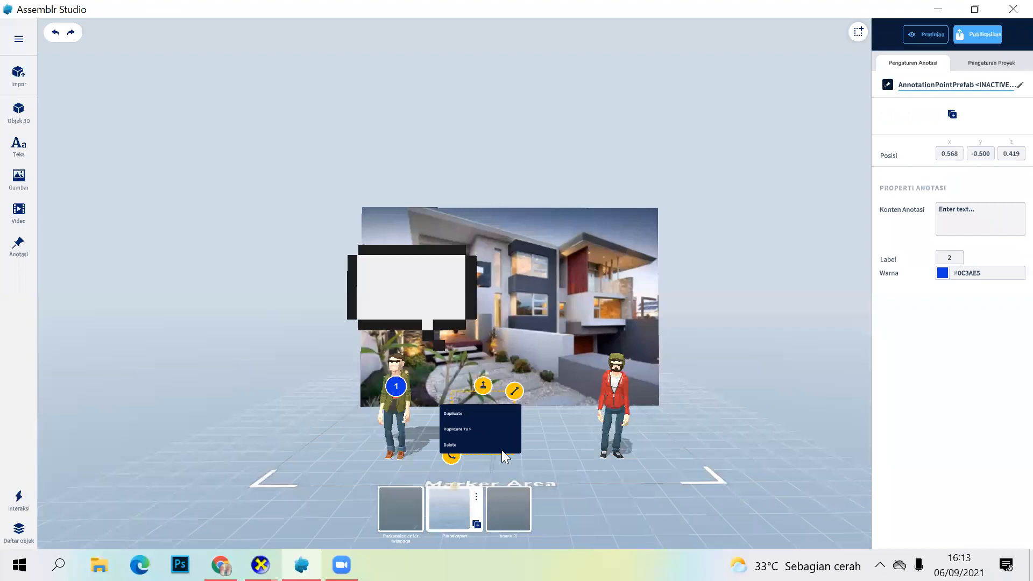
left_click(451, 444)
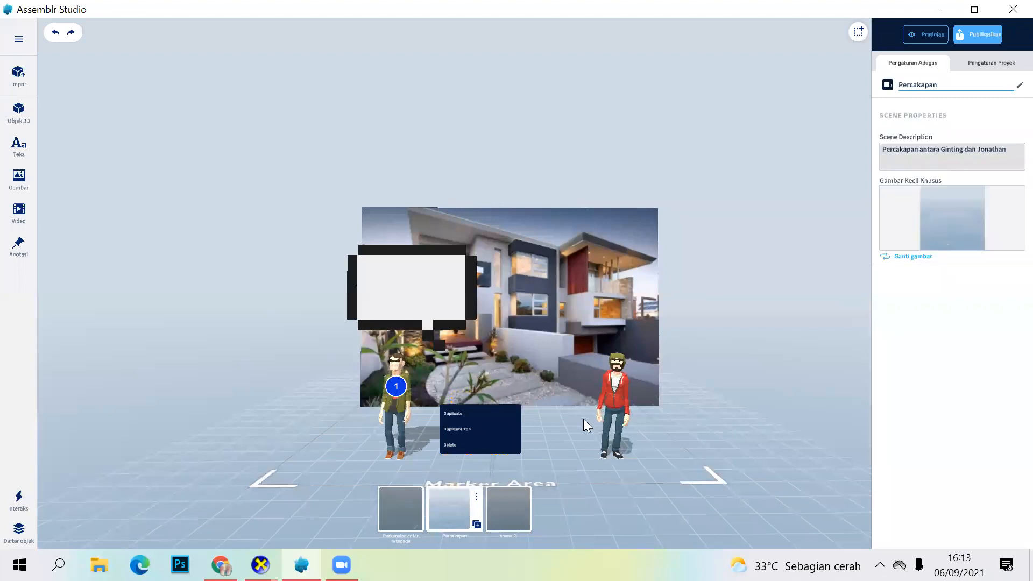
Step: Try to resize the annotation point on the green-jacket character
left_click(395, 386)
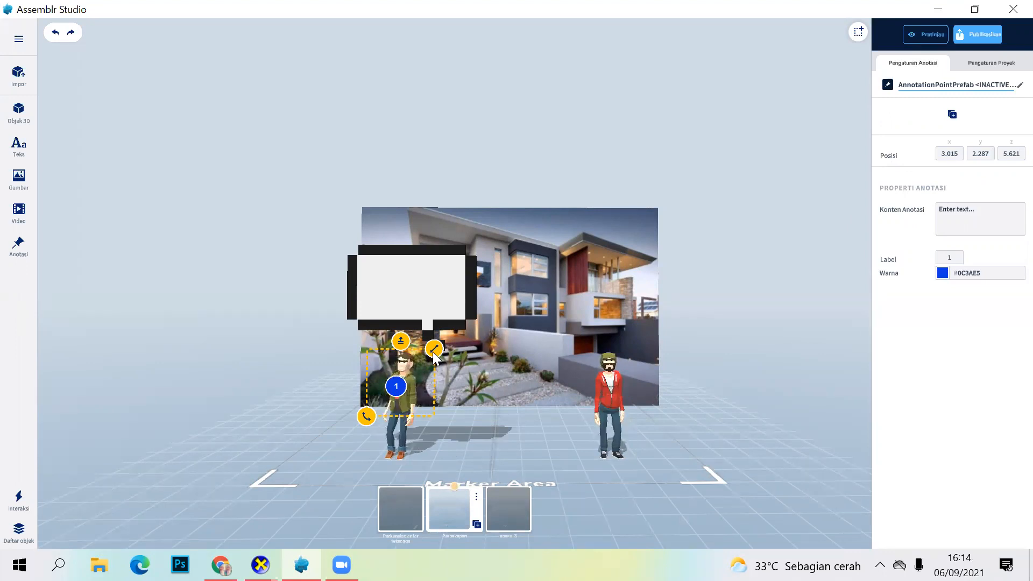
left_click_drag(477, 321, 617, 284)
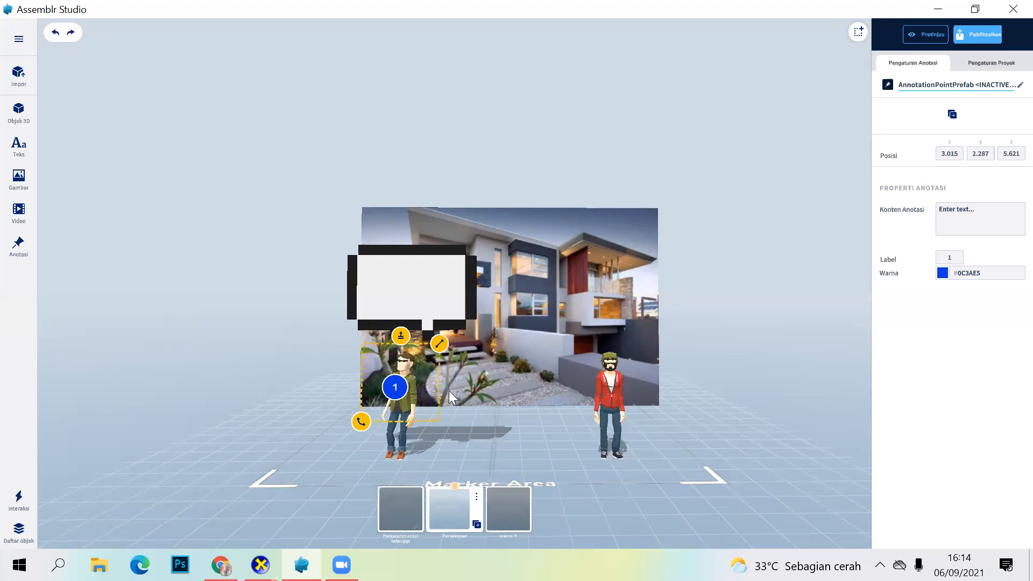
left_click_drag(437, 352, 433, 346)
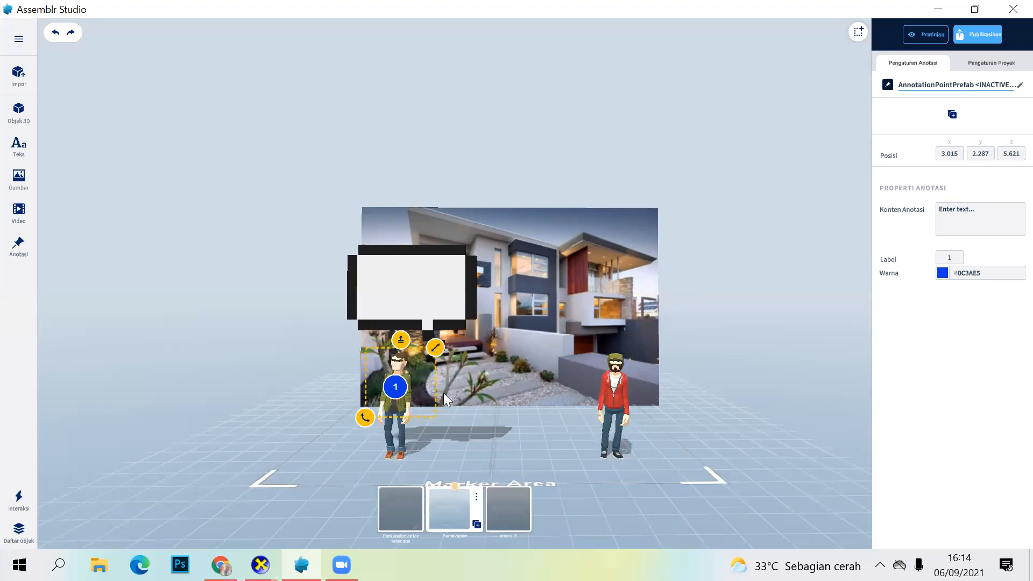
key("Delete")
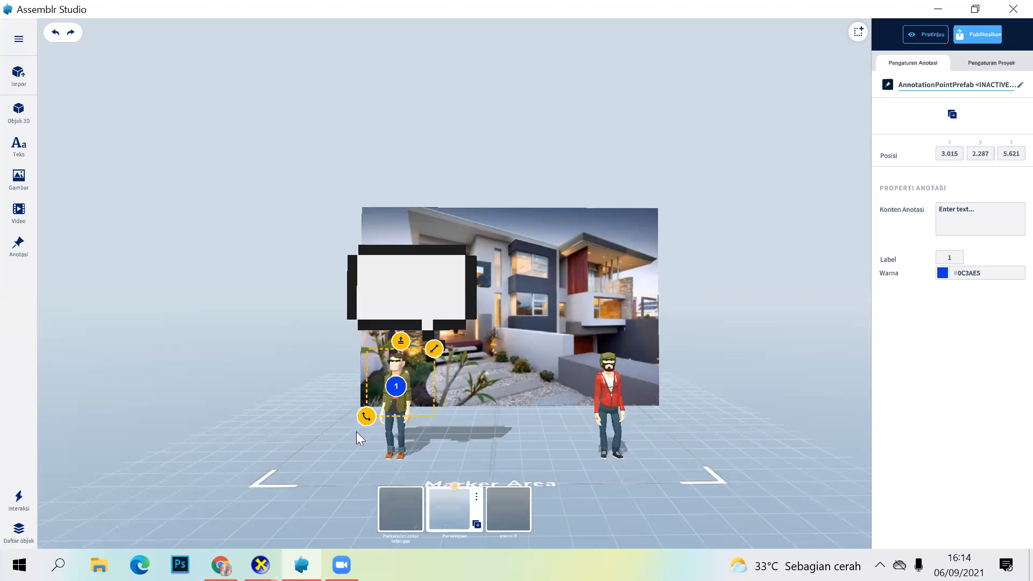
Step: Move the annotation point on the green-jacket character to about X 2.853, Z 6.357
mouse_move(435, 357)
left_mouse_down()
mouse_move(431, 421)
mouse_move(375, 402)
mouse_move(571, 380)
mouse_move(393, 378)
mouse_move(413, 382)
left_mouse_up()
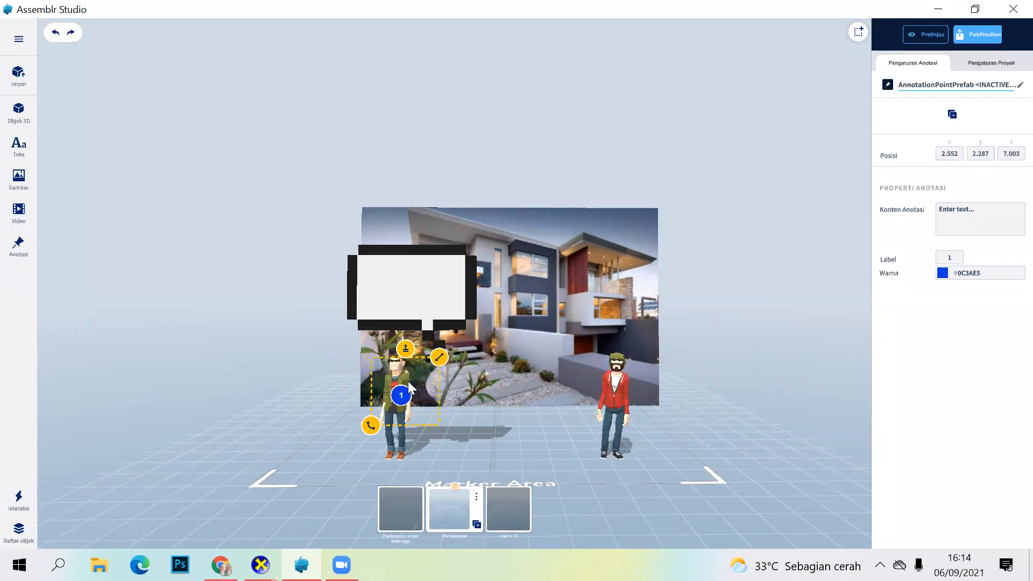
left_click_drag(411, 388, 406, 388)
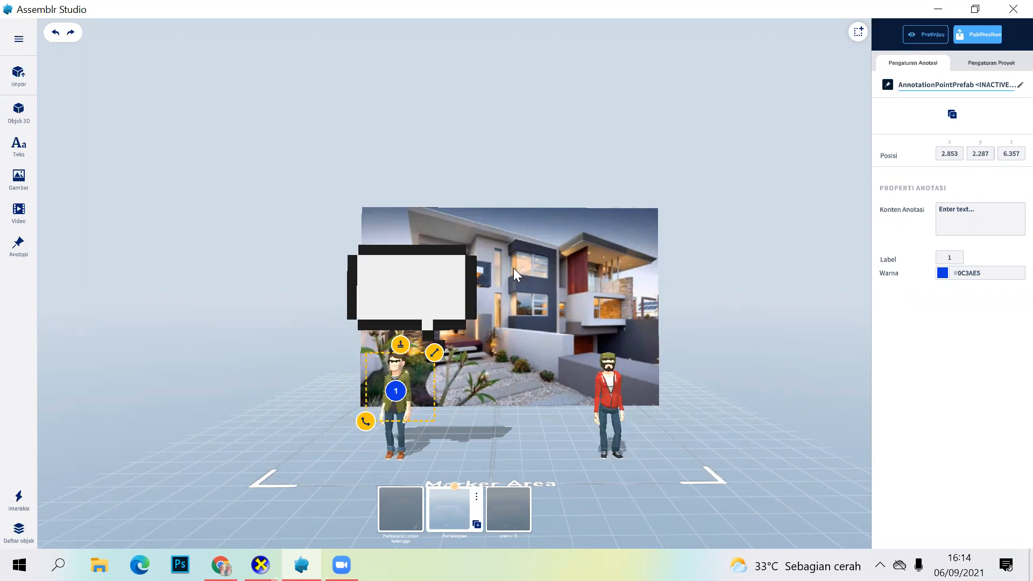
Step: Enter the green-jacket character's name as the annotation content, set its label to A, and reselect the point
key("Caps_Lock")
key("Caps_Lock")
left_click(947, 215)
type("Jawa")
type("than")
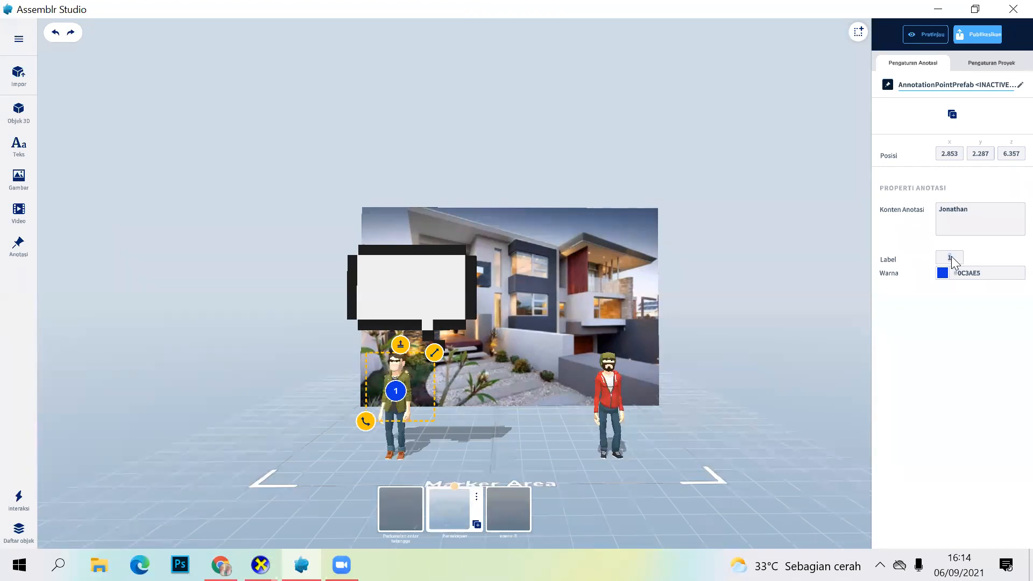
key("Caps_Lock")
type("A")
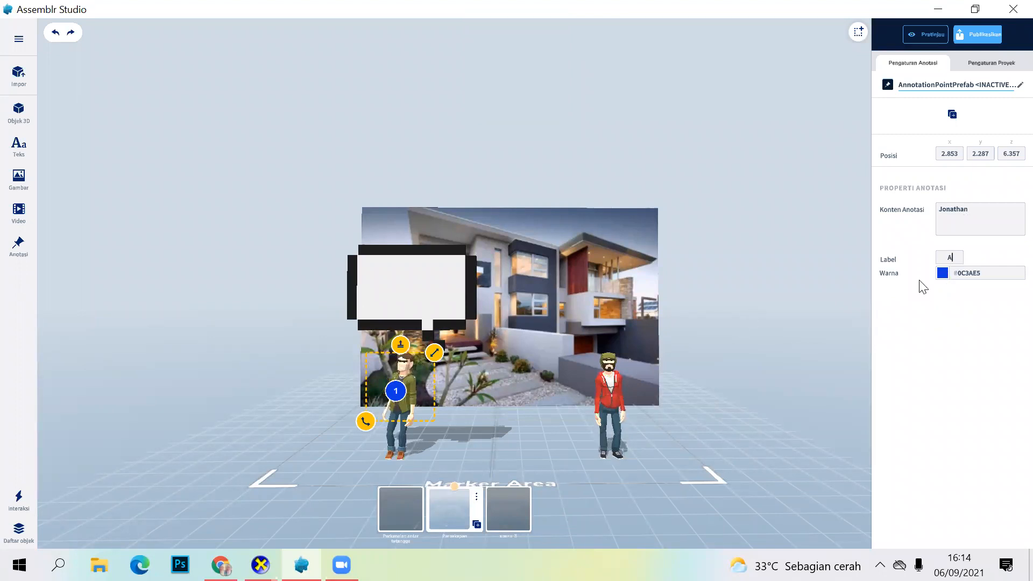
left_click(395, 389)
left_click(395, 389)
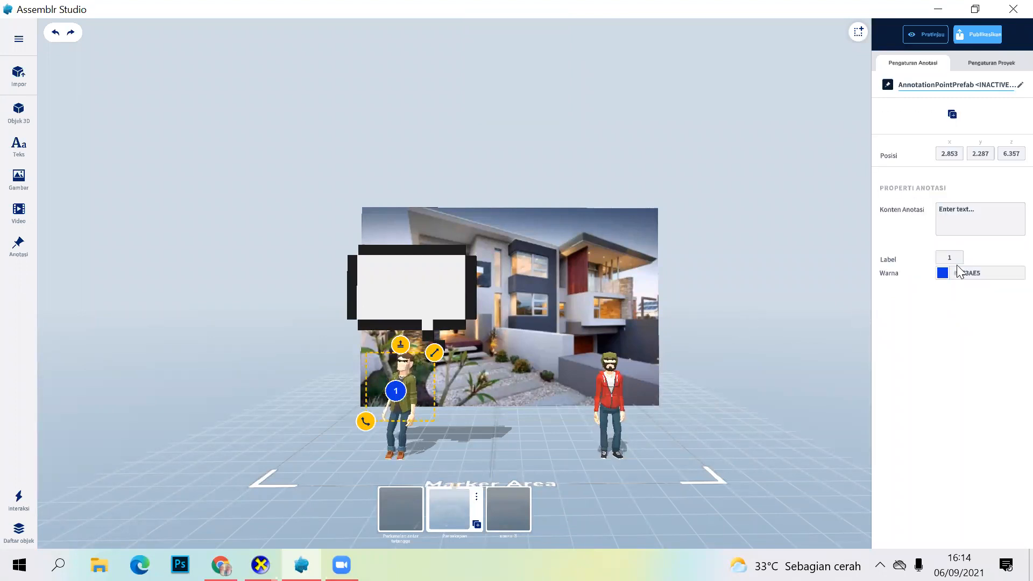
left_click(956, 222)
key("Caps_Lock")
type("joNATHAN")
key("Return")
type("\\\\")
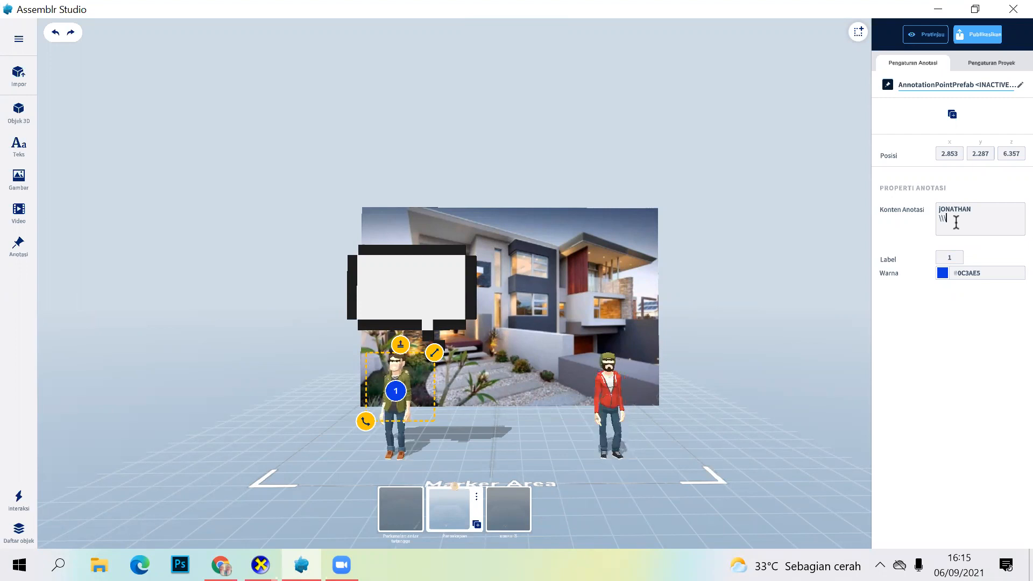
key("ctrl+a")
key("BackSpace")
Step: Try to set the annotation content to the green-jacket character's name, capitalizing only its first letter, and reselect the point
key("Caps_Lock")
type("Jonathan")
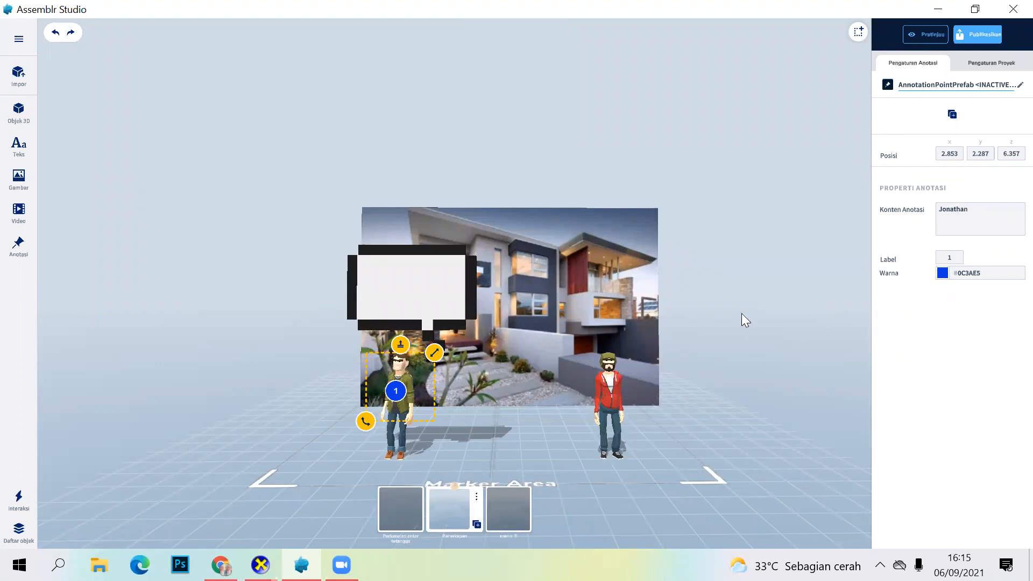
left_click(396, 388)
left_click(396, 390)
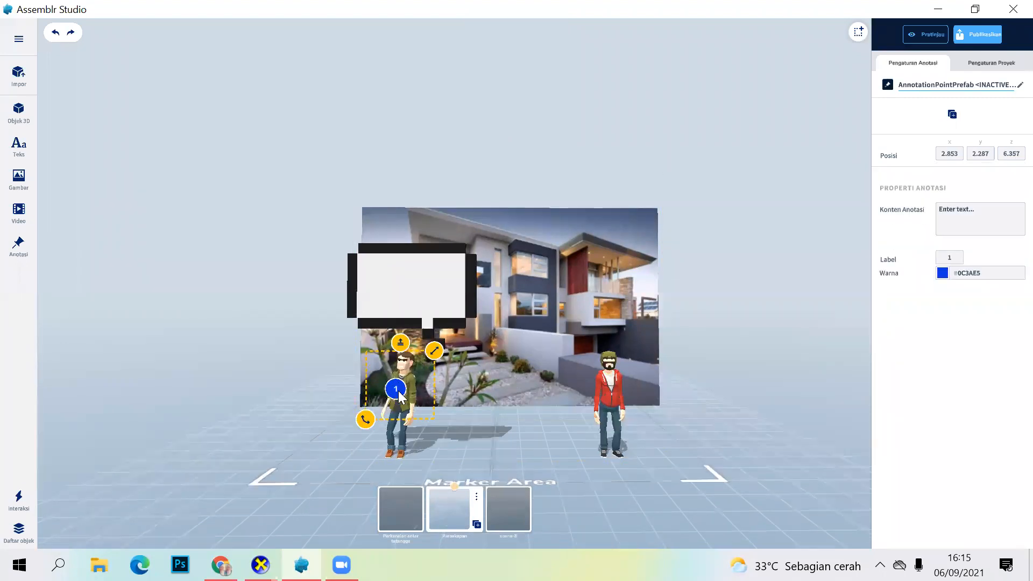
left_click(395, 399)
left_click(399, 396)
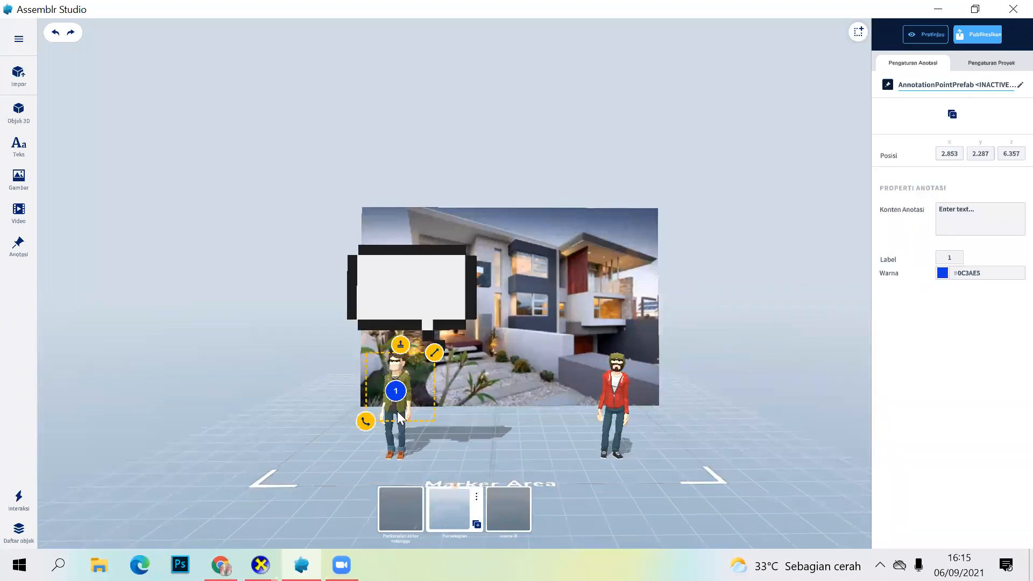
Step: Replace the annotation point on the green-jacket character with a new one at about X 3.236, Y 2.054, Z 5.621
right_click(384, 403)
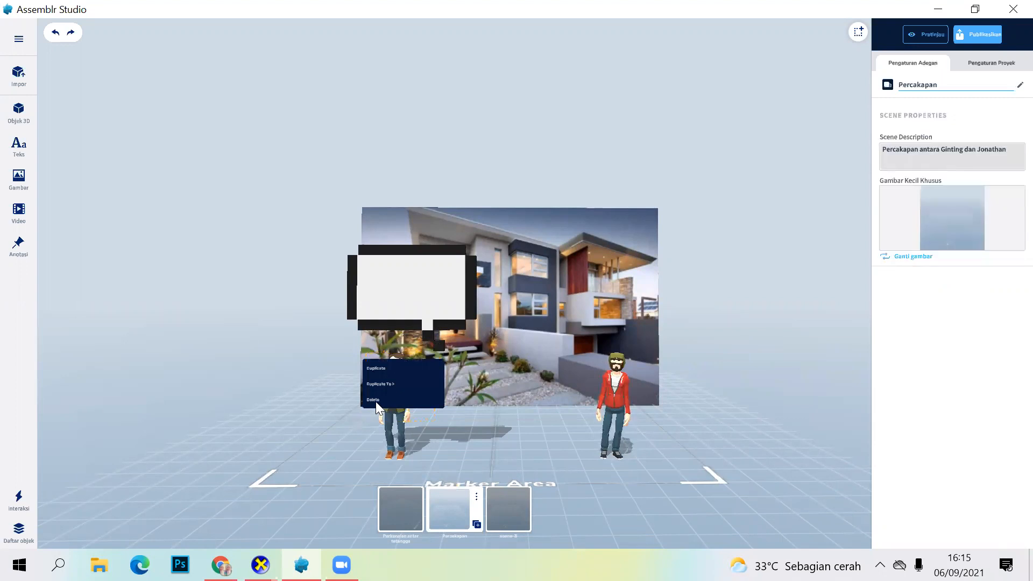
left_click(368, 88)
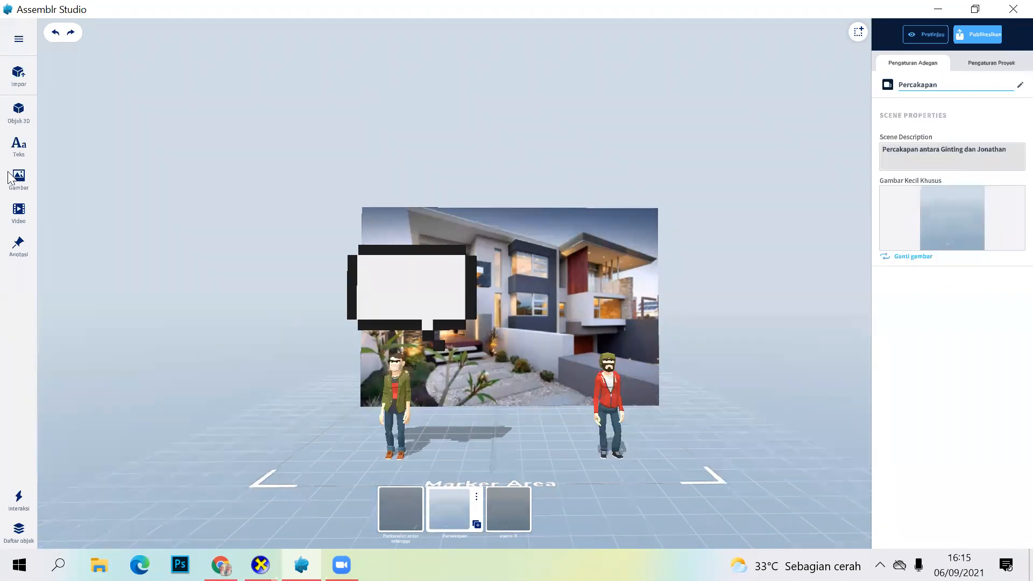
left_click(19, 245)
left_click(394, 394)
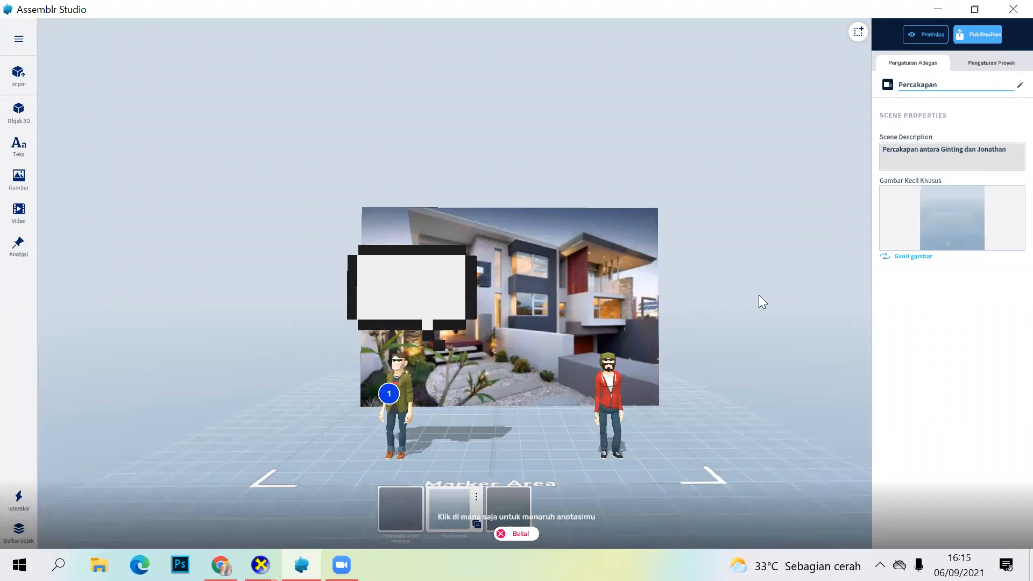
left_click(500, 525)
left_click(396, 395)
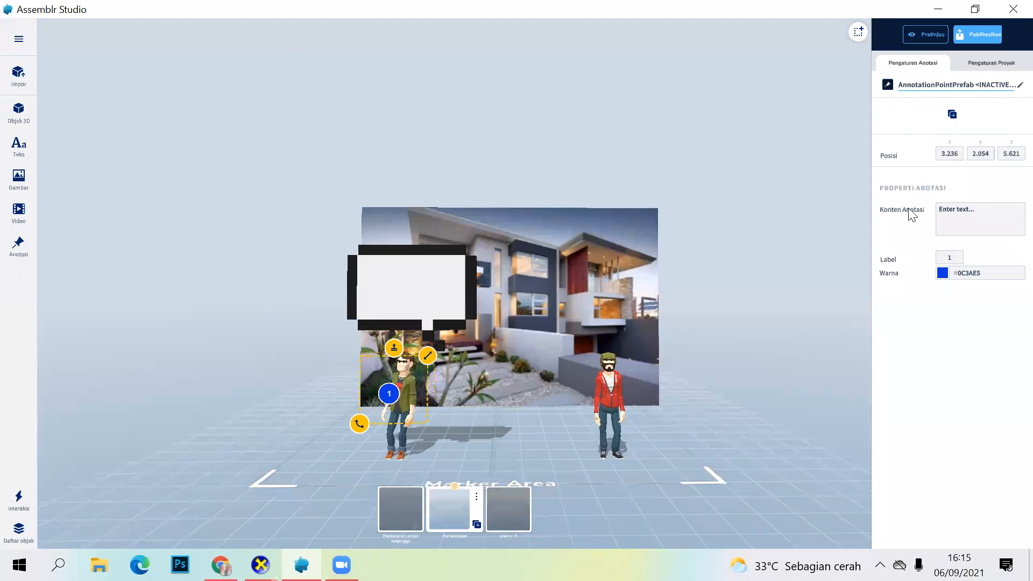
Step: Try to enter the green-jacket character's name as the new point's annotation content, then reselect the point
left_click(959, 209)
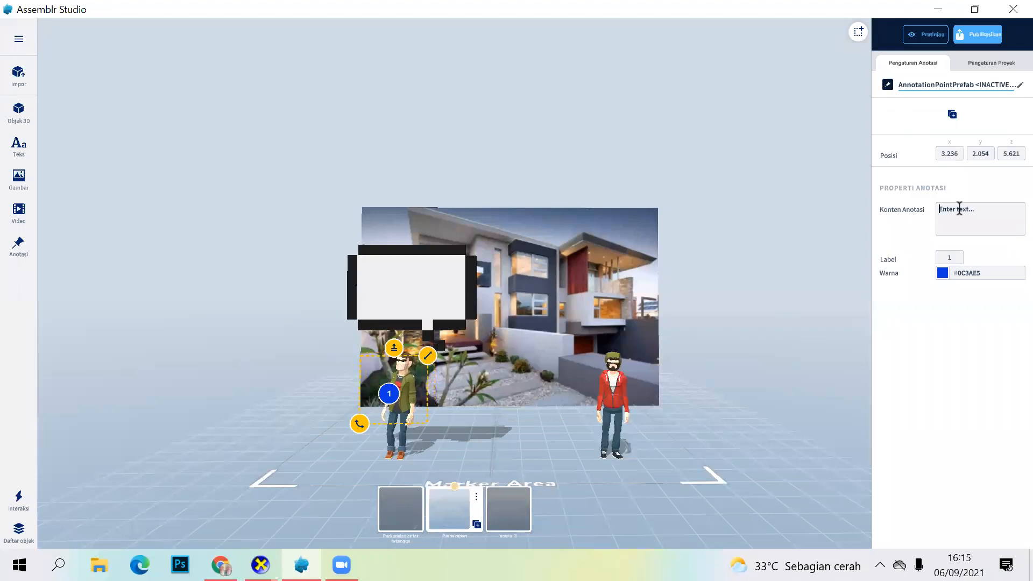
key("Caps_Lock")
type("J")
key("Caps_Lock")
type("onathan")
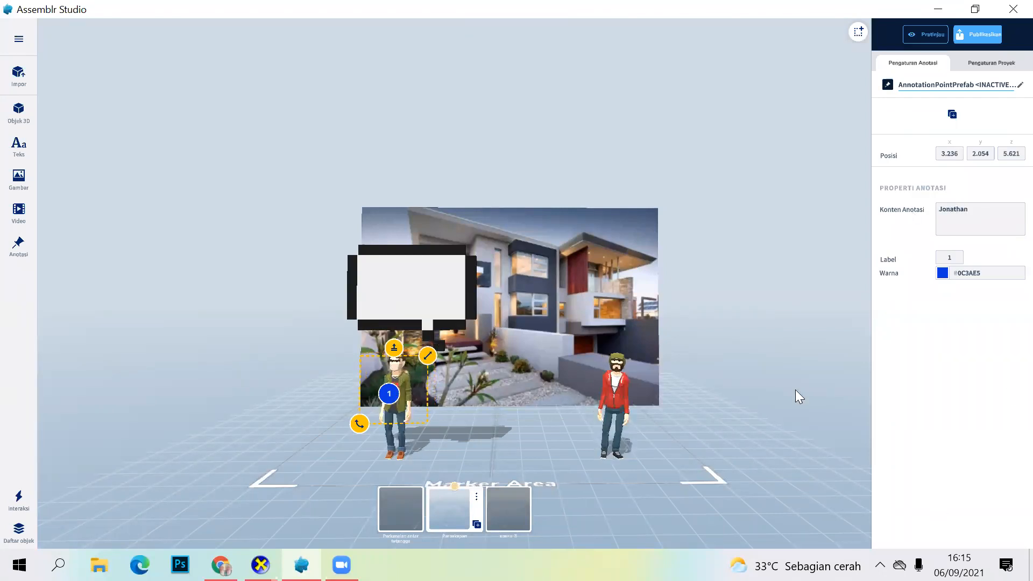
left_click(388, 394)
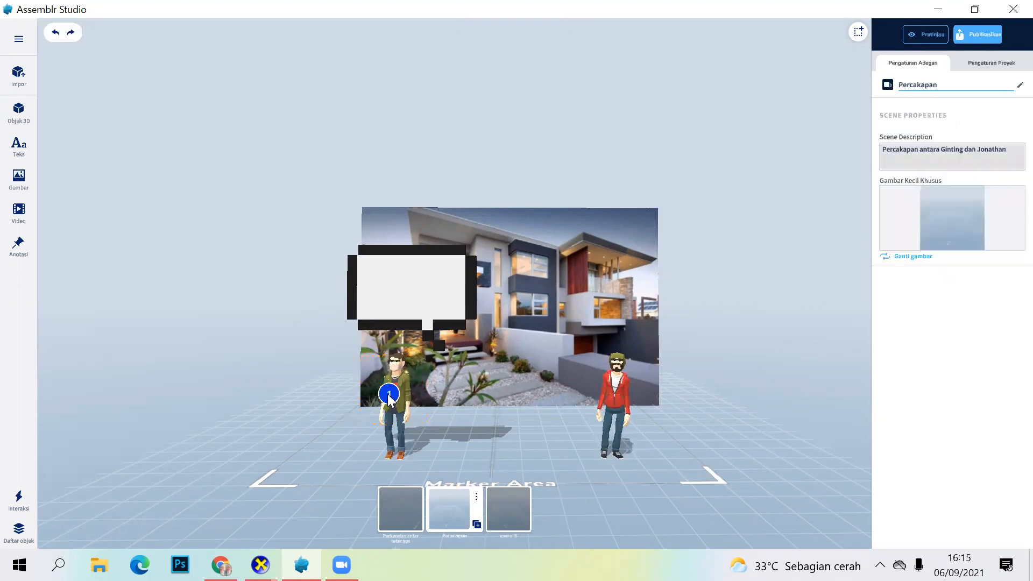
left_click(388, 395)
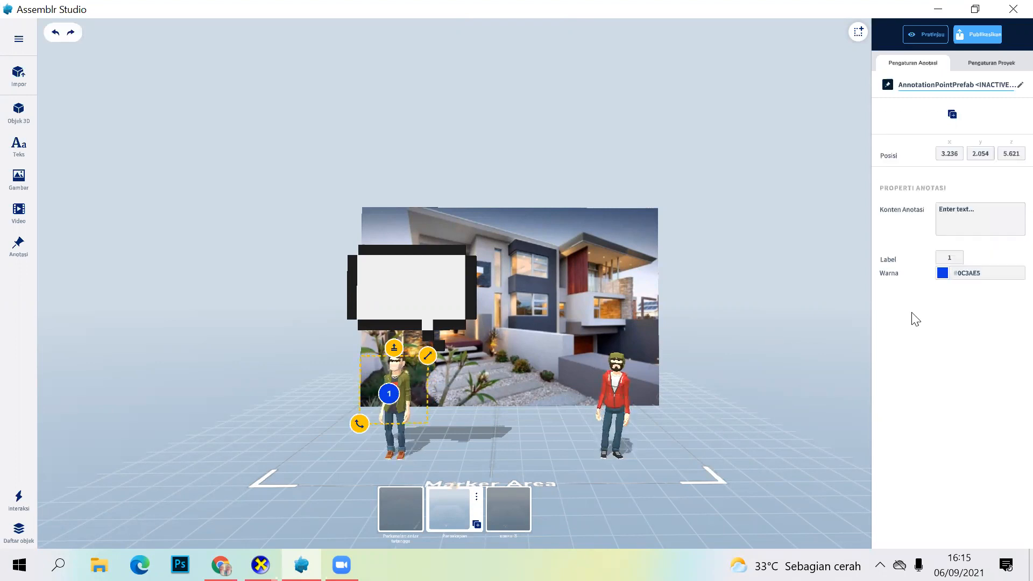
Step: Try to change the annotation point's colour to greyish blue #485174 and reselect the point
left_click(942, 273)
left_click(876, 318)
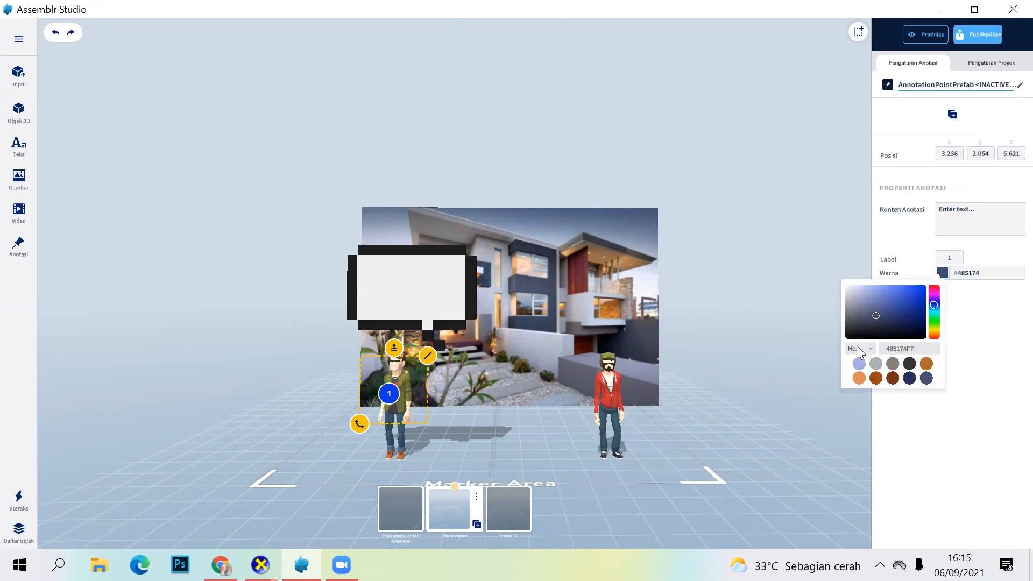
left_click(384, 397)
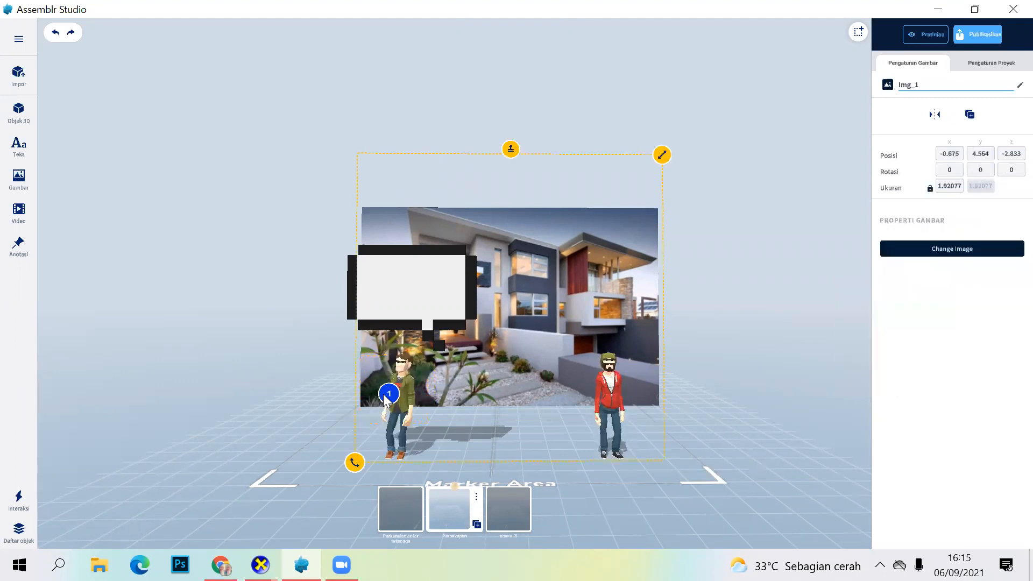
left_click(389, 394)
left_click(391, 387)
left_click(390, 393)
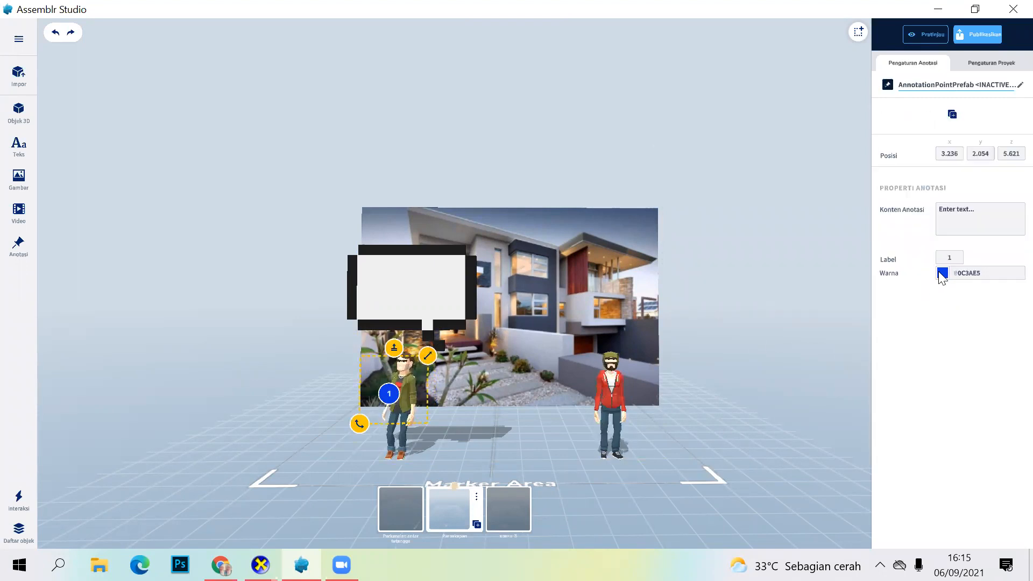
Step: Set the annotation point's colour to brown #9D5F48 and deselect the point
left_click(942, 274)
left_click(863, 326)
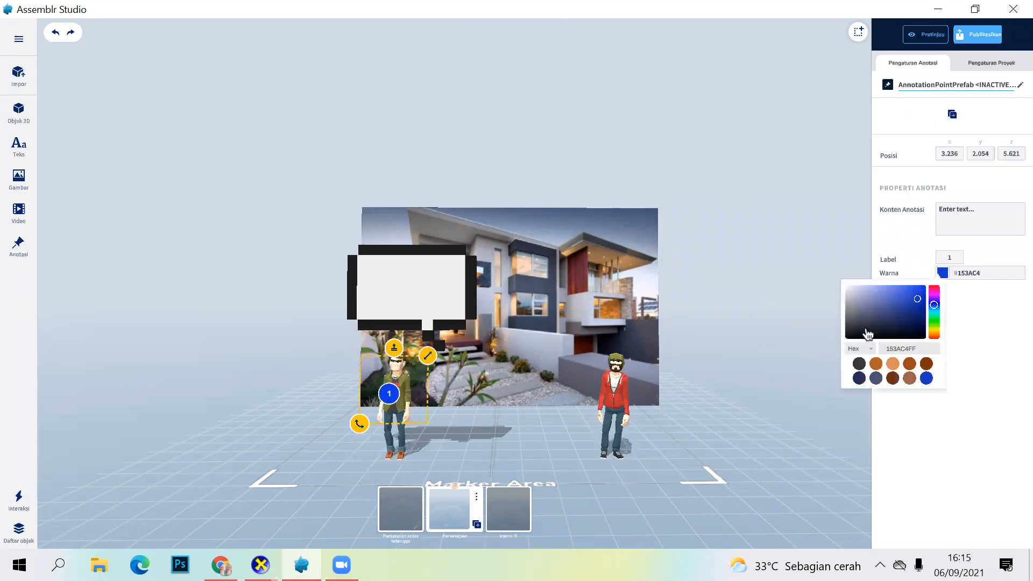
left_click(892, 378)
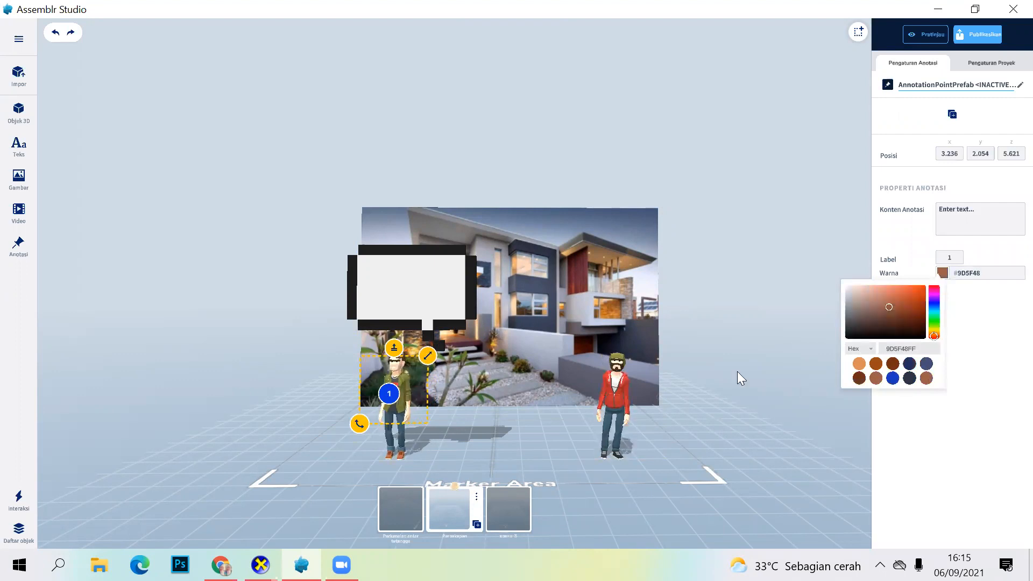
left_click(426, 444)
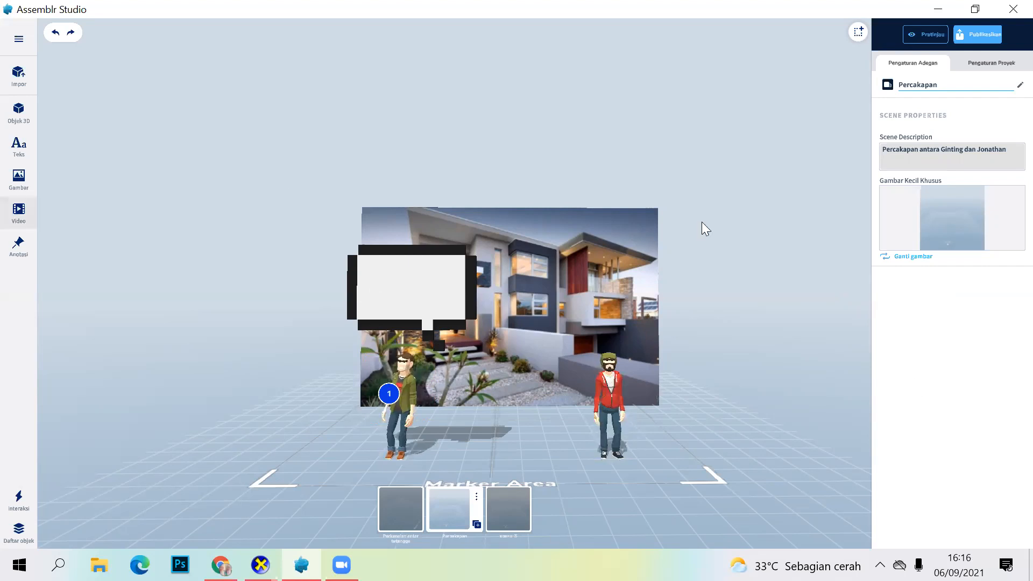
Step: Open the third scene and rename it "Percakapan dalam bahasa inggris"
left_click(509, 512)
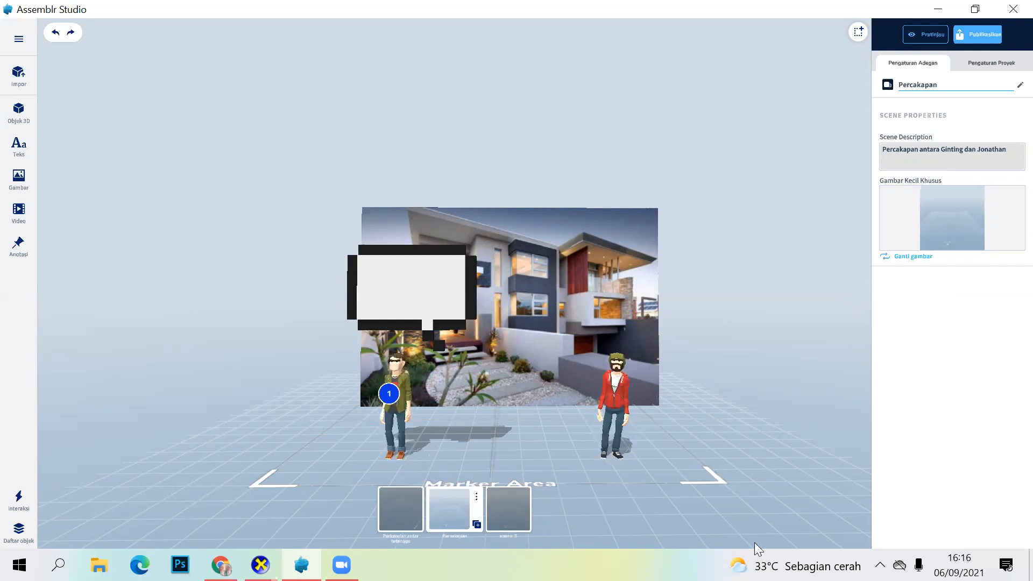
left_click(935, 87)
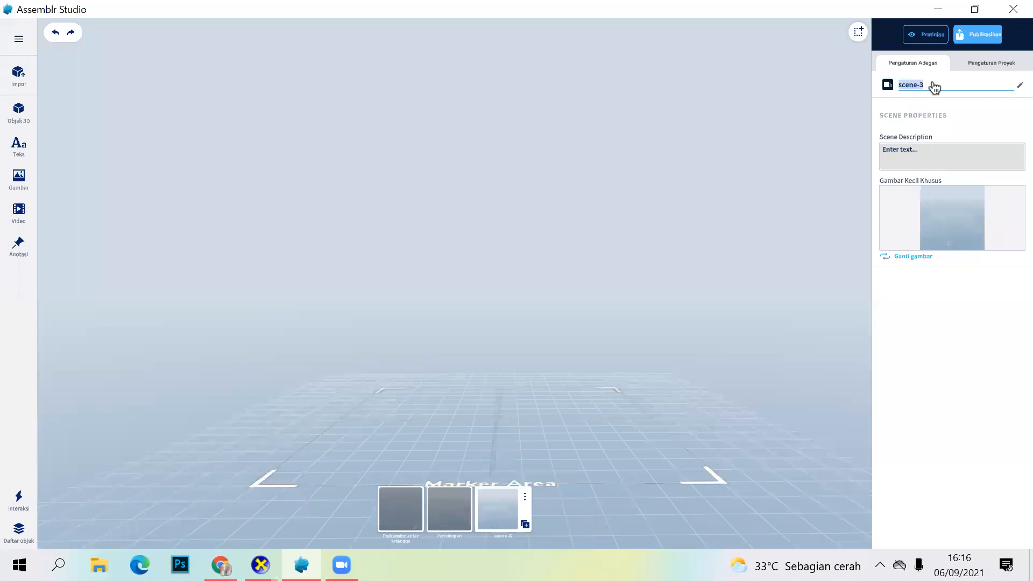
type("P")
key("Caps_Lock")
type("er")
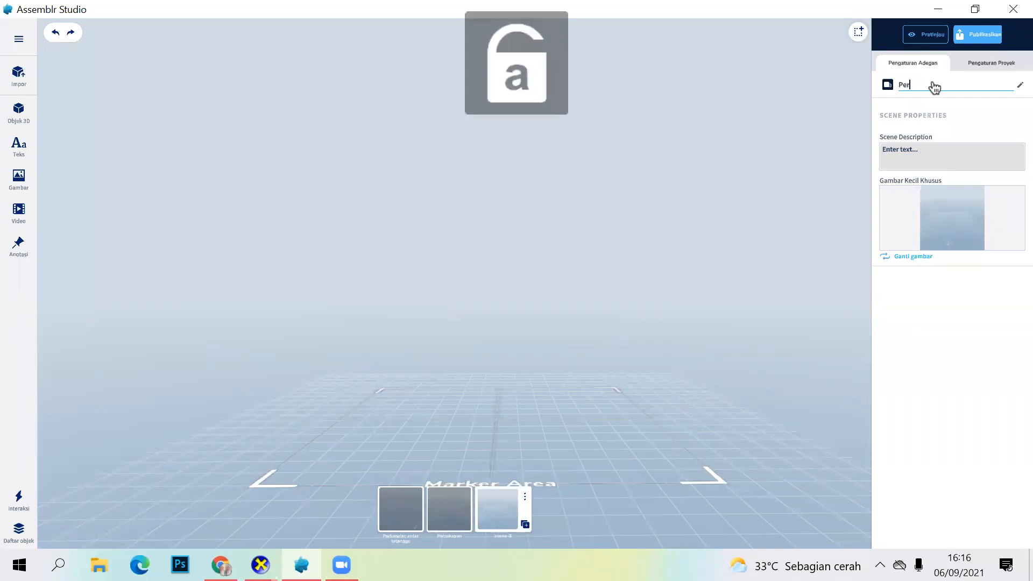
type("cakapan")
type("dalam bahasa inggris")
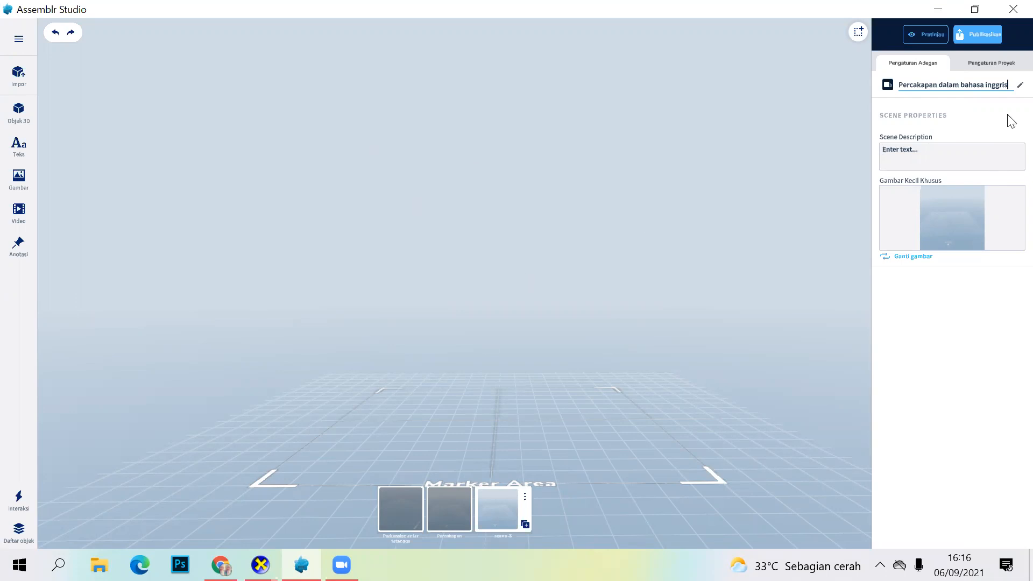
Step: Place a video object in the middle of the scene and delete the extra one placed above it
left_click(21, 225)
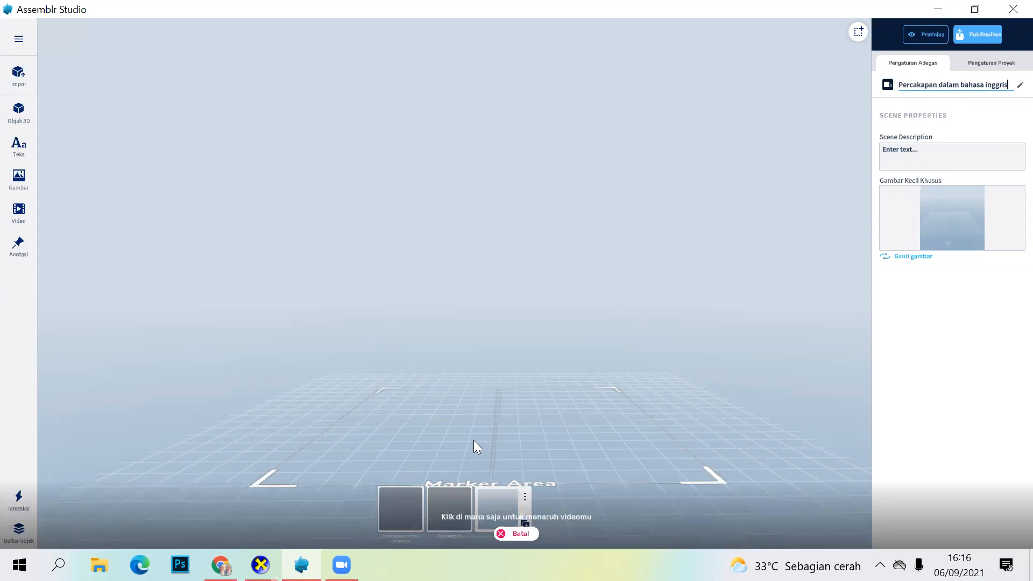
left_click(488, 386)
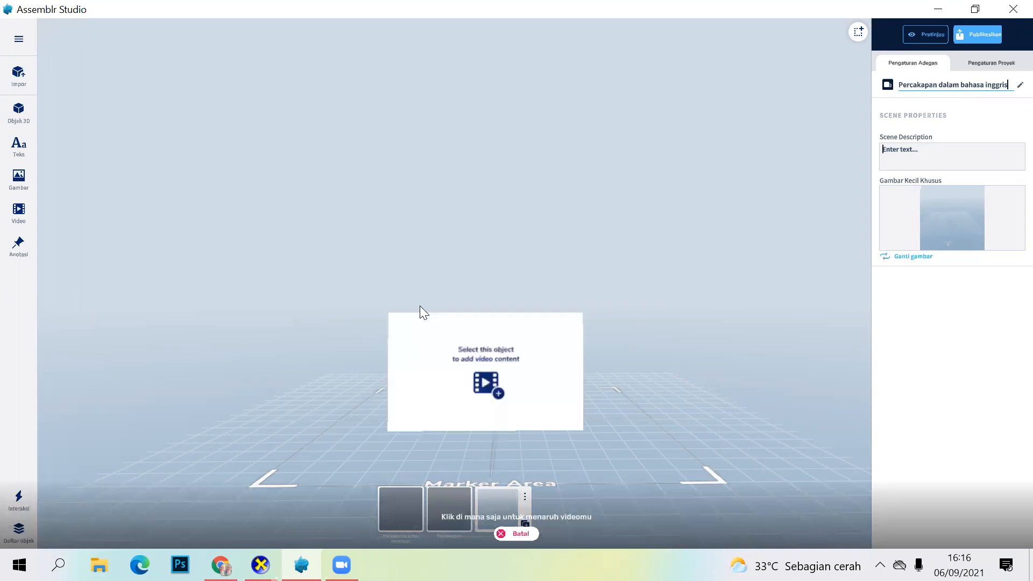
left_click(488, 396)
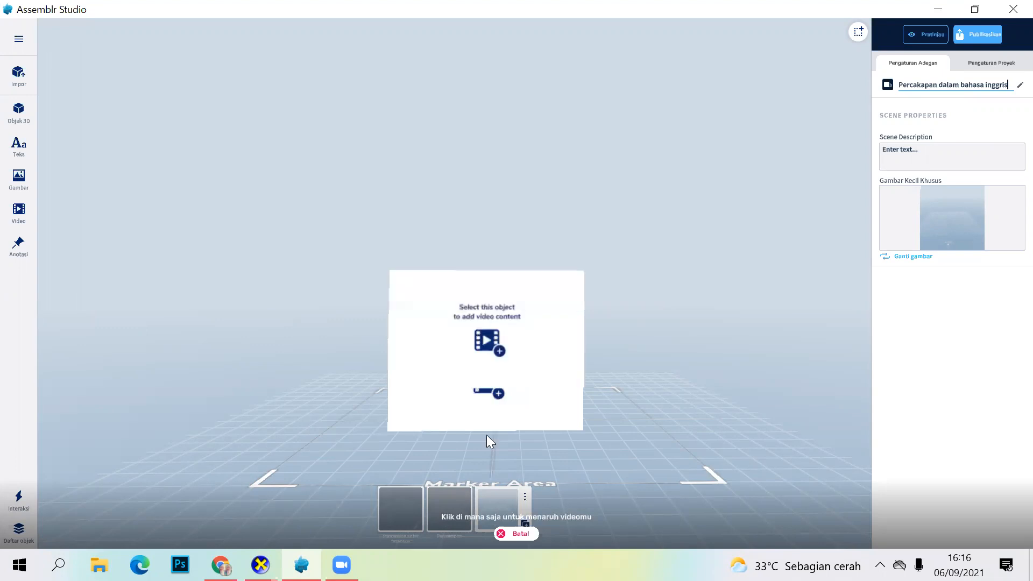
left_click(498, 535)
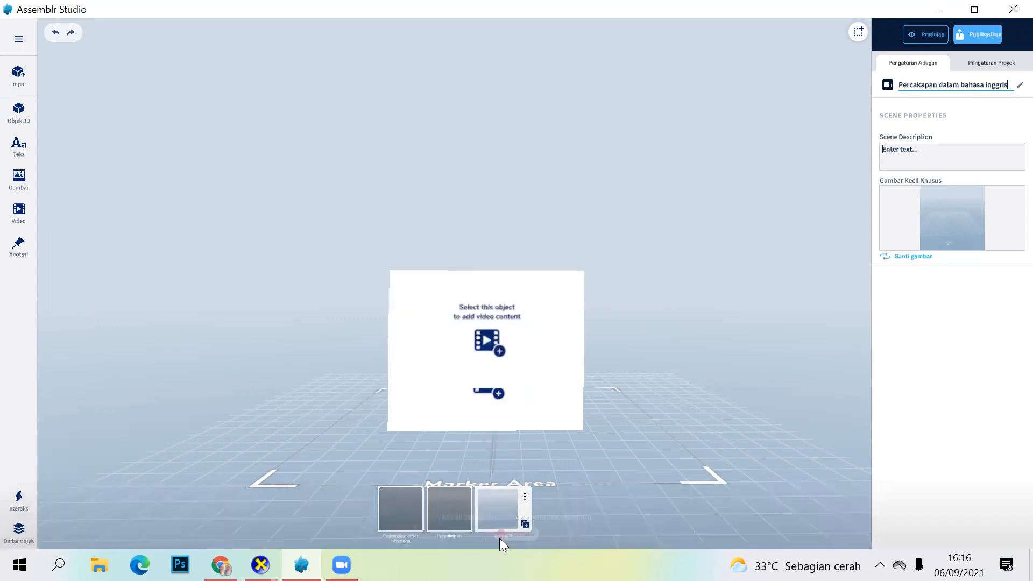
right_click(450, 375)
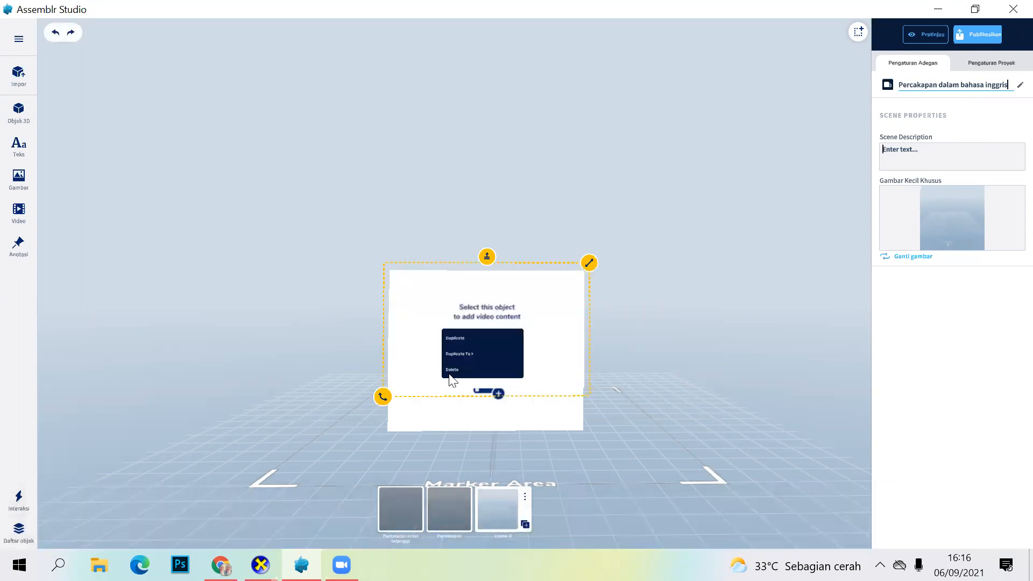
left_click(485, 387)
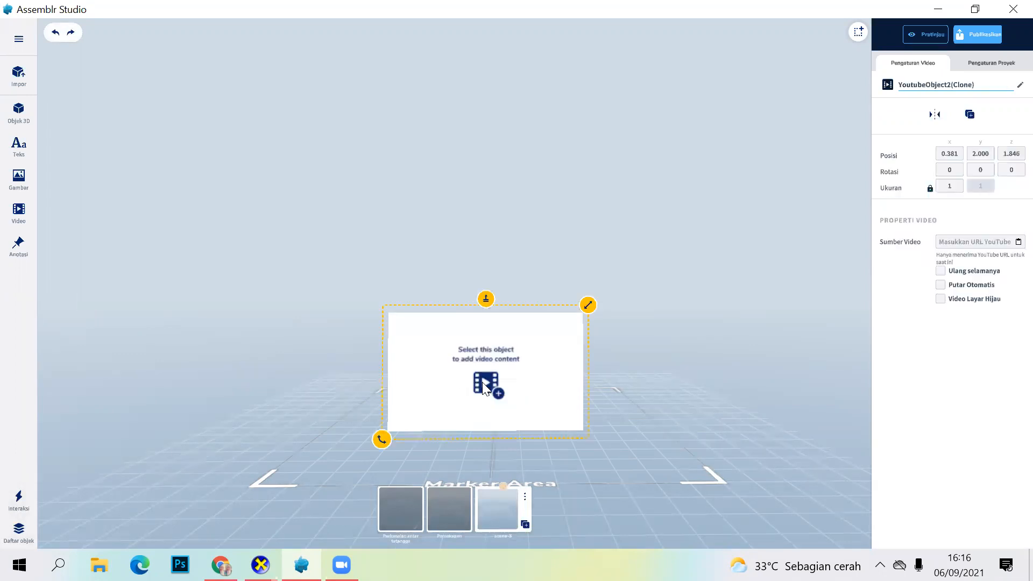
Step: Enlarge the video object to a size of about 1.88
left_click(483, 383)
left_click(486, 382)
left_click_drag(588, 305, 650, 265)
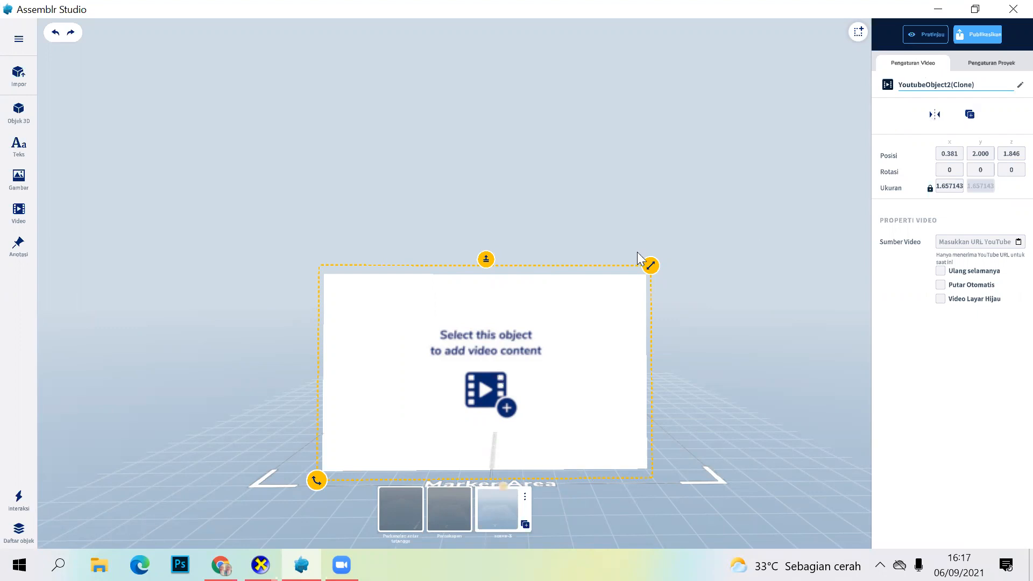
left_click_drag(650, 265, 674, 263)
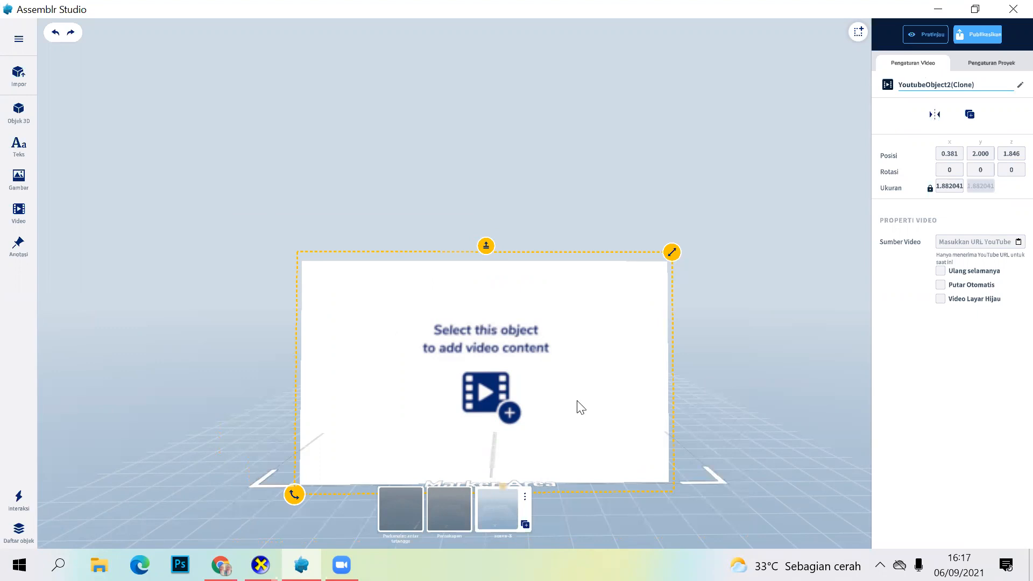
Step: Move the video object forward to about X 0.398, Z 6.141 and reduce its size to about 1.075
left_click(510, 379)
left_click(499, 383)
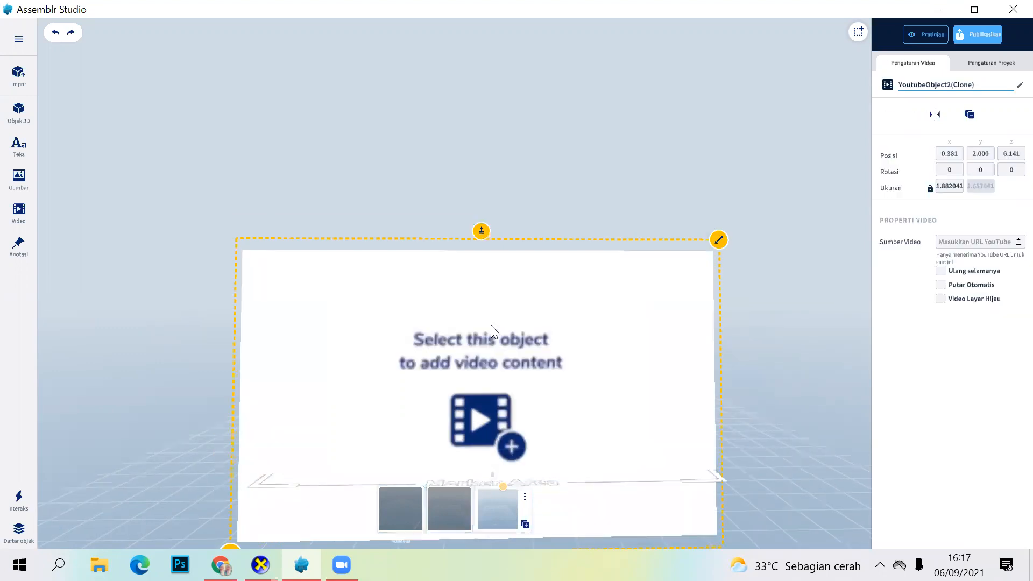
left_click_drag(719, 238, 700, 254)
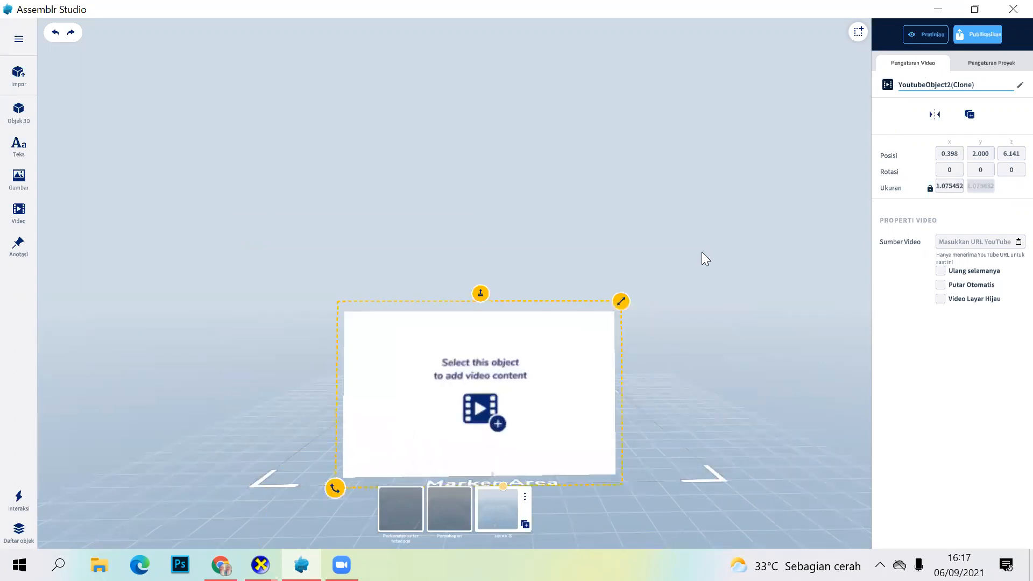
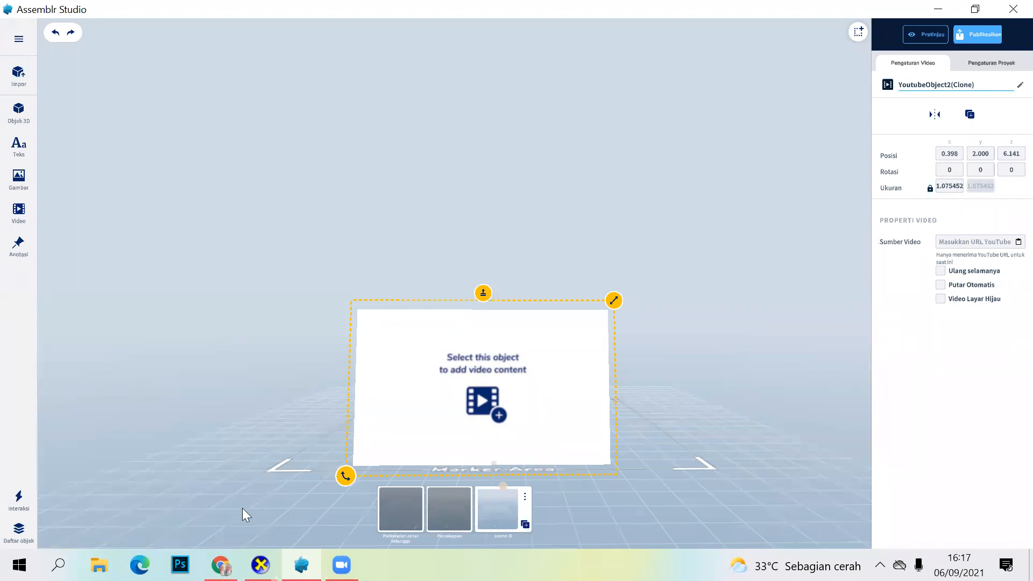
Step: Switch to Chrome and open youtube.com
key("alt+Tab")
left_click(378, 44)
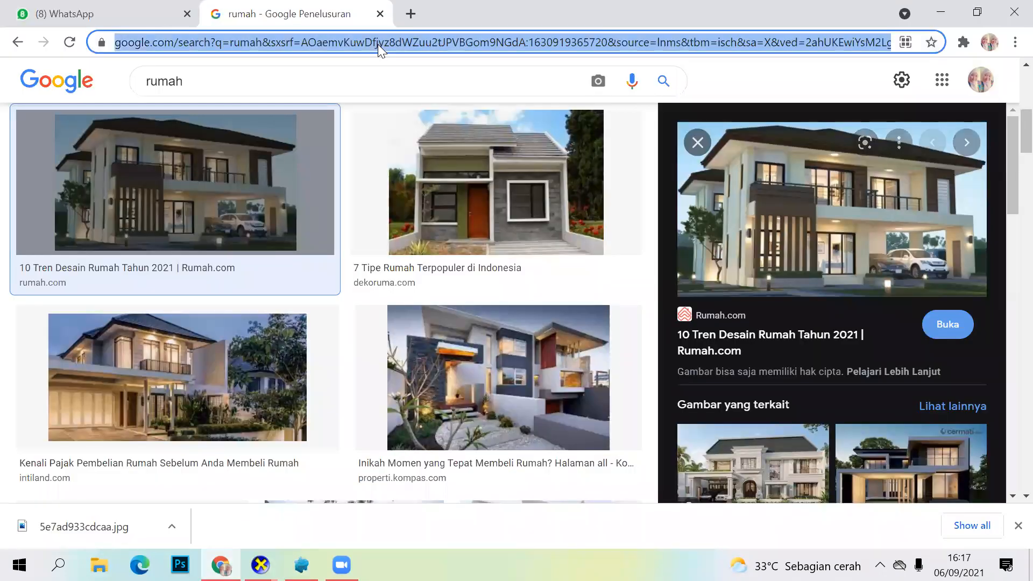
type("yo")
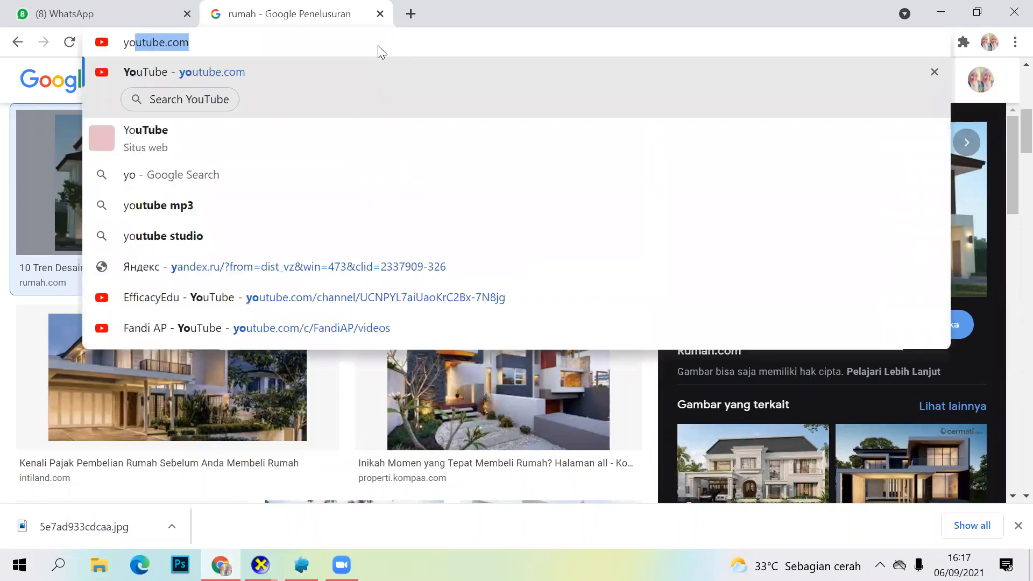
type("u")
key("Return")
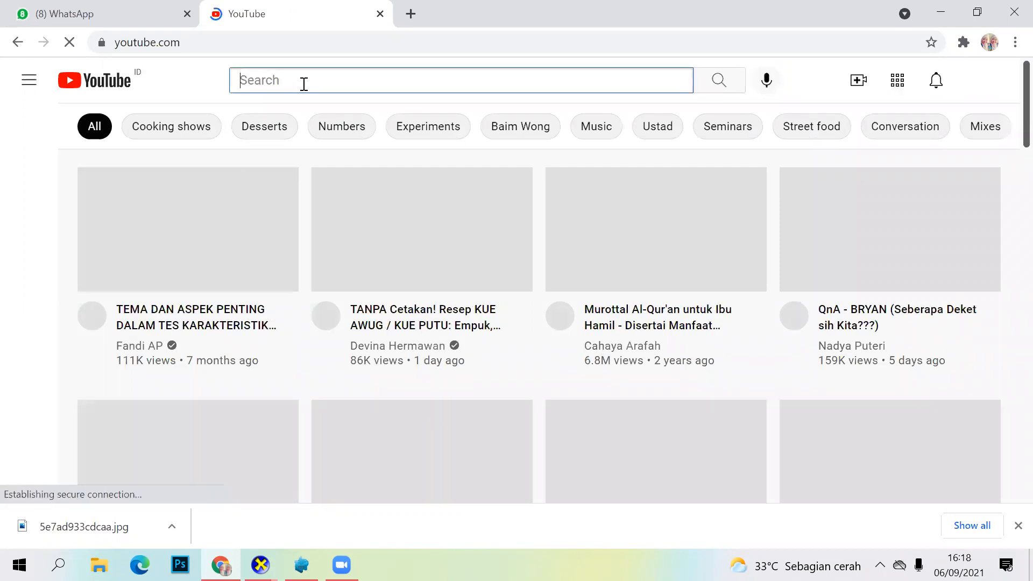
Step: Search YouTube for "perkenalan bahasa inggris"
type("p")
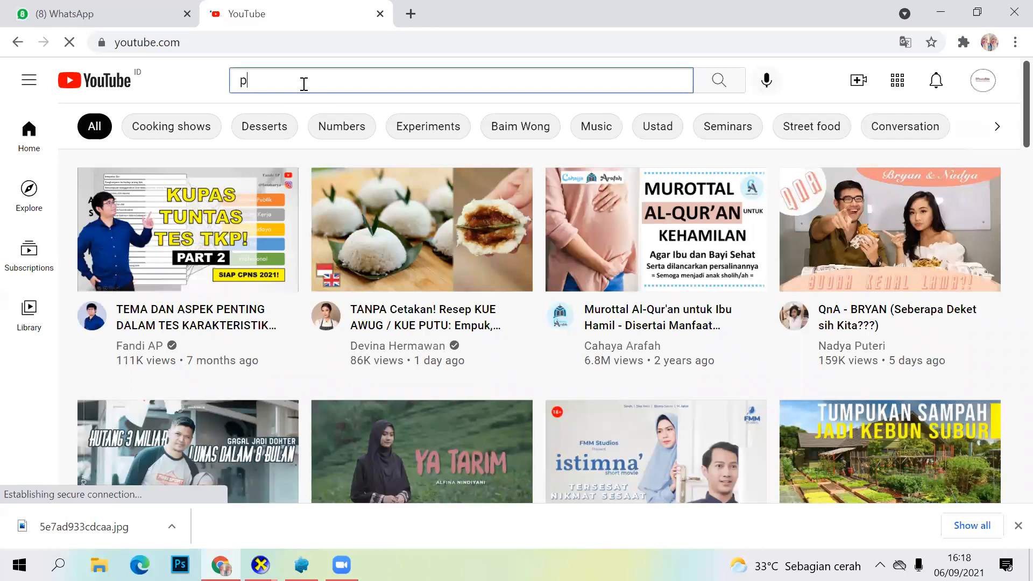
type("er")
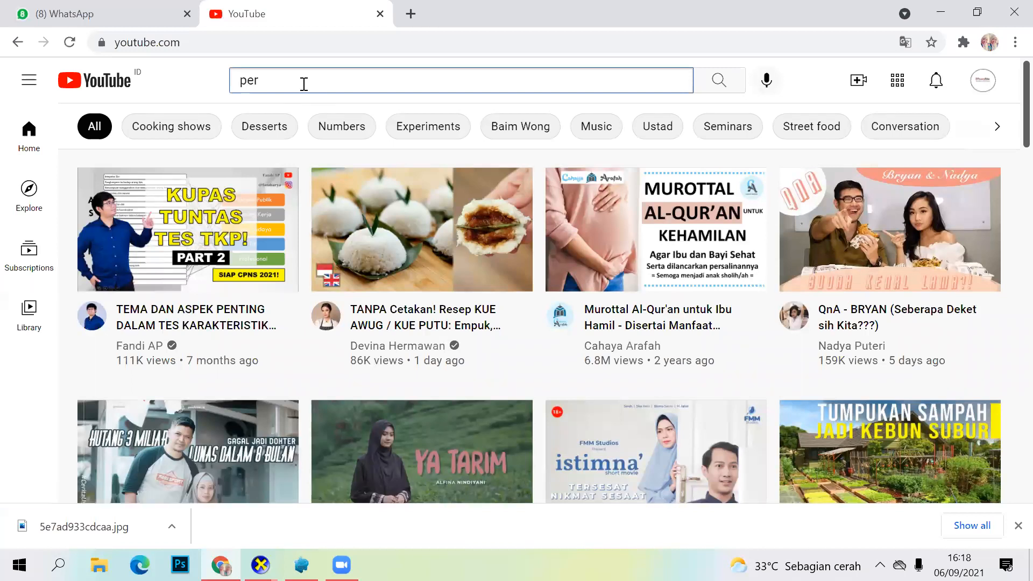
type("per")
key("BackSpace")
key("BackSpace")
key("BackSpace")
type("k")
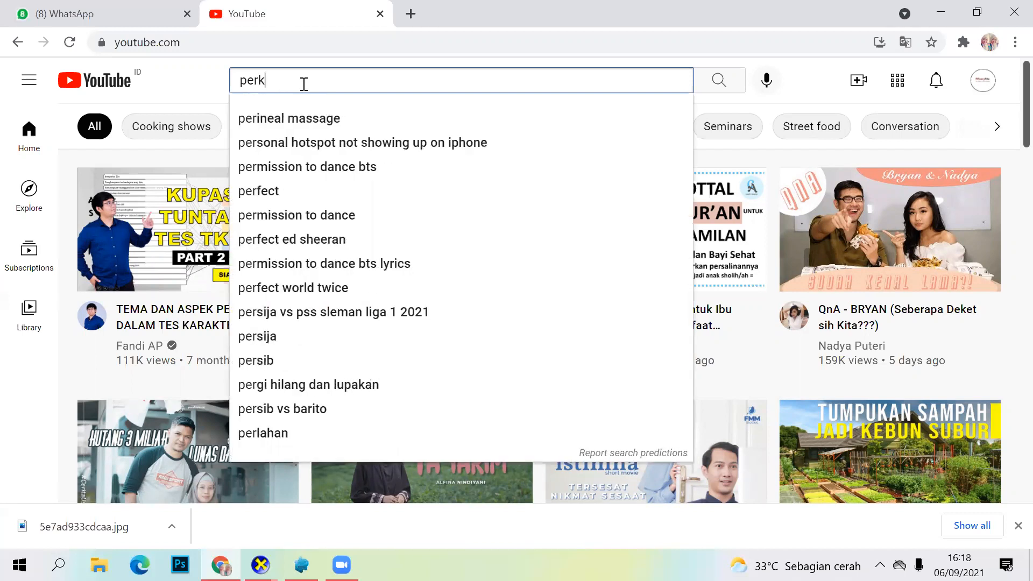
type("enalan b")
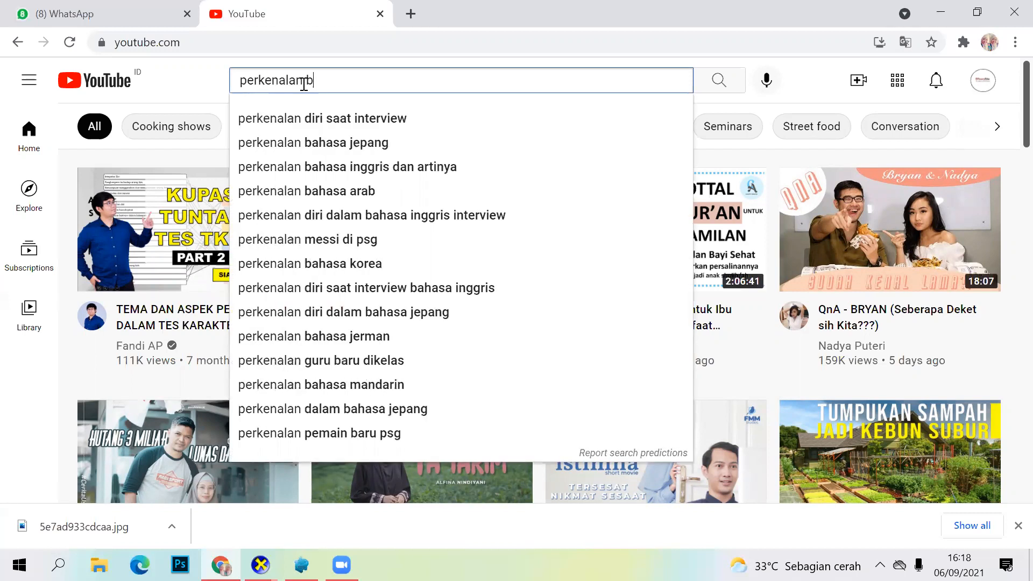
type("ahasa ")
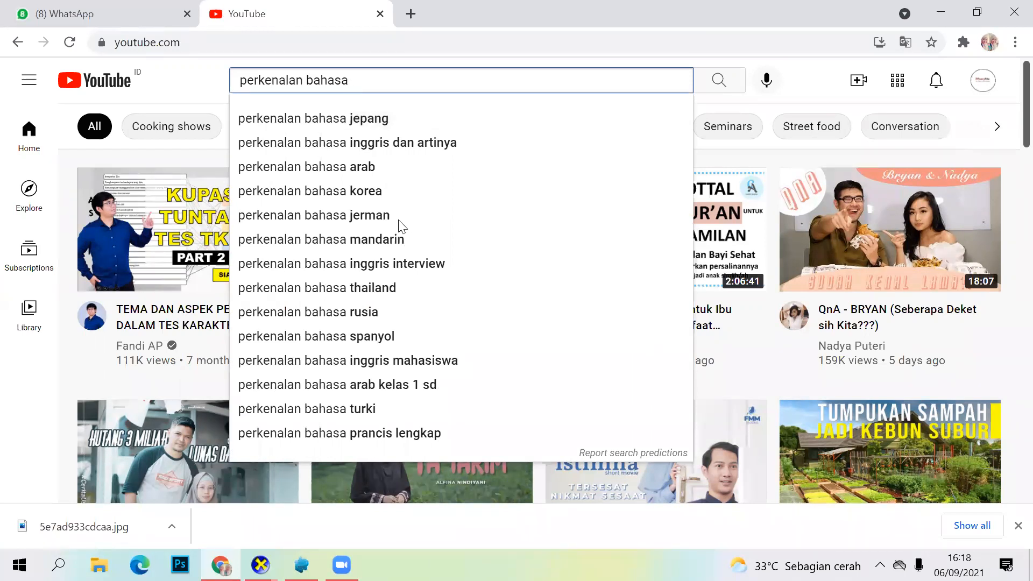
type("inggris")
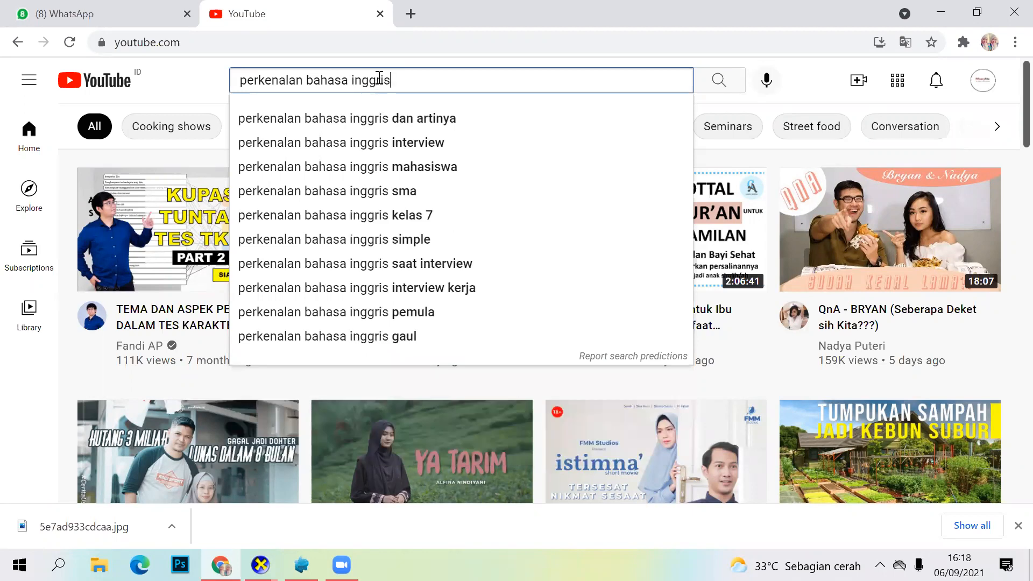
key("Return")
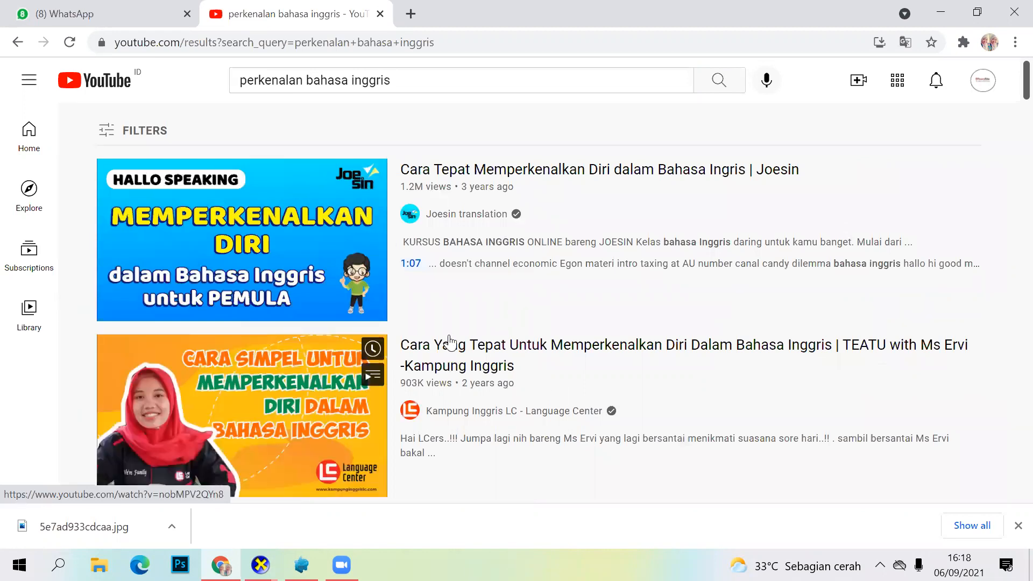
Step: Open the Betterfly English "Self Introduction | Perkenalan Diri" video from the results and copy its page address
scroll(449, 343, "down", 5)
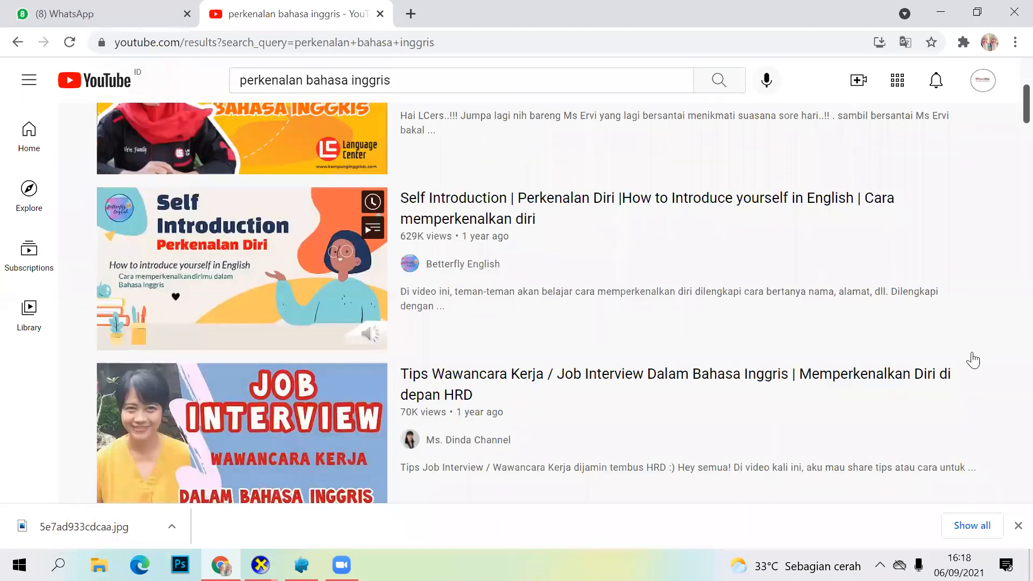
left_click(259, 243)
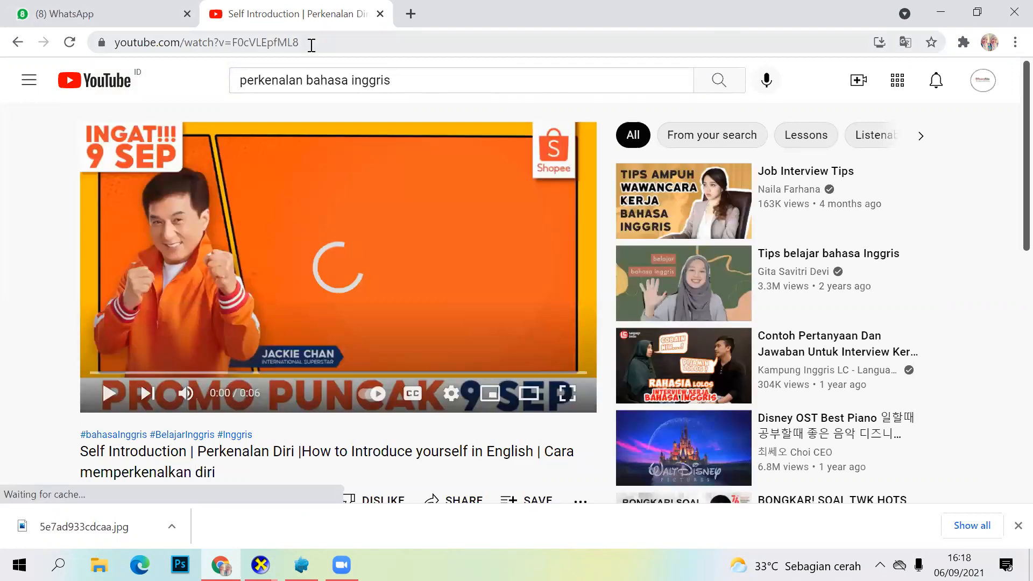
left_click_drag(311, 46, 76, 52)
left_click_drag(200, 73, 128, 42)
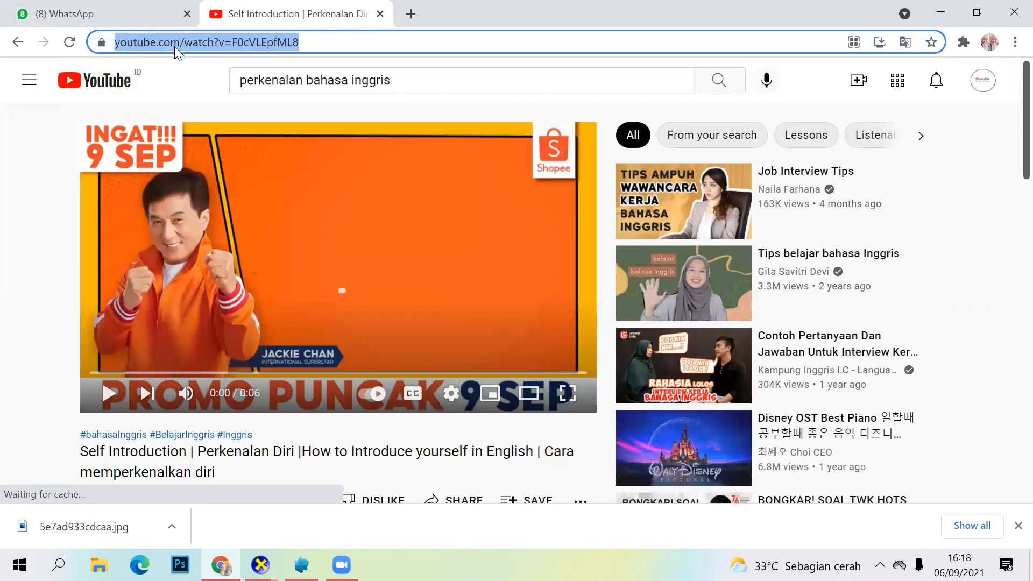
right_click(138, 40)
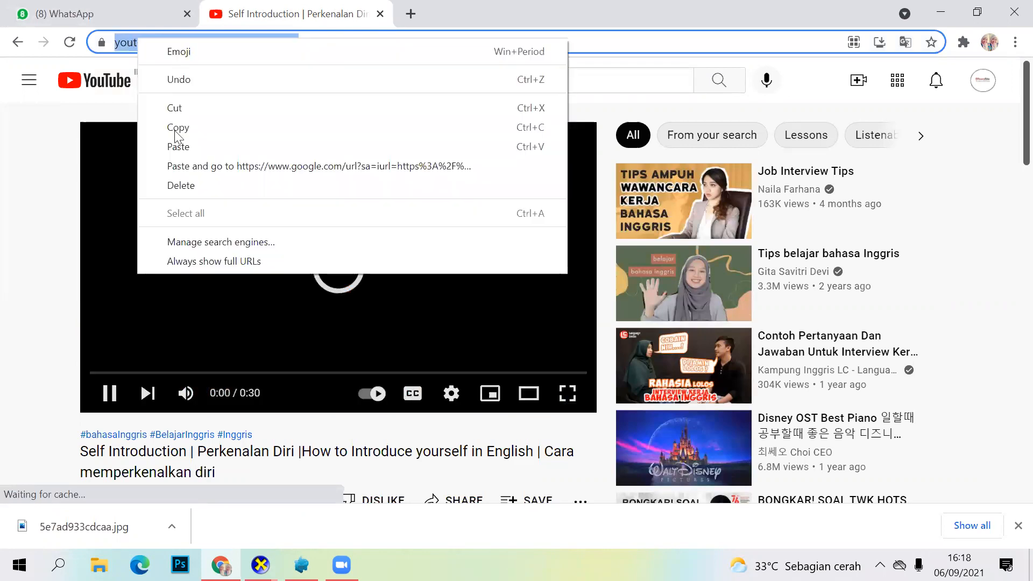
left_click(177, 129)
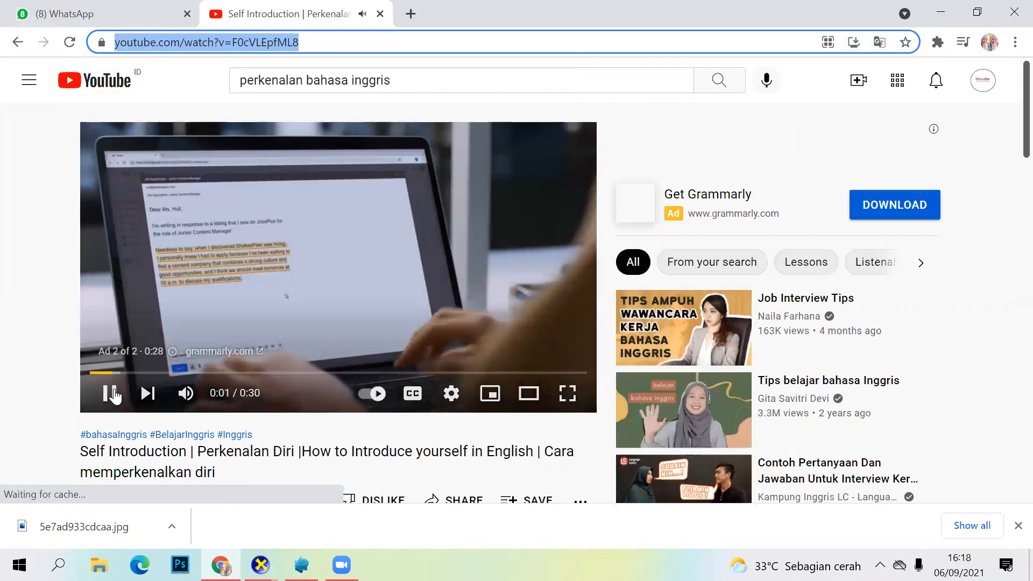
scroll(433, 263, "down", 5)
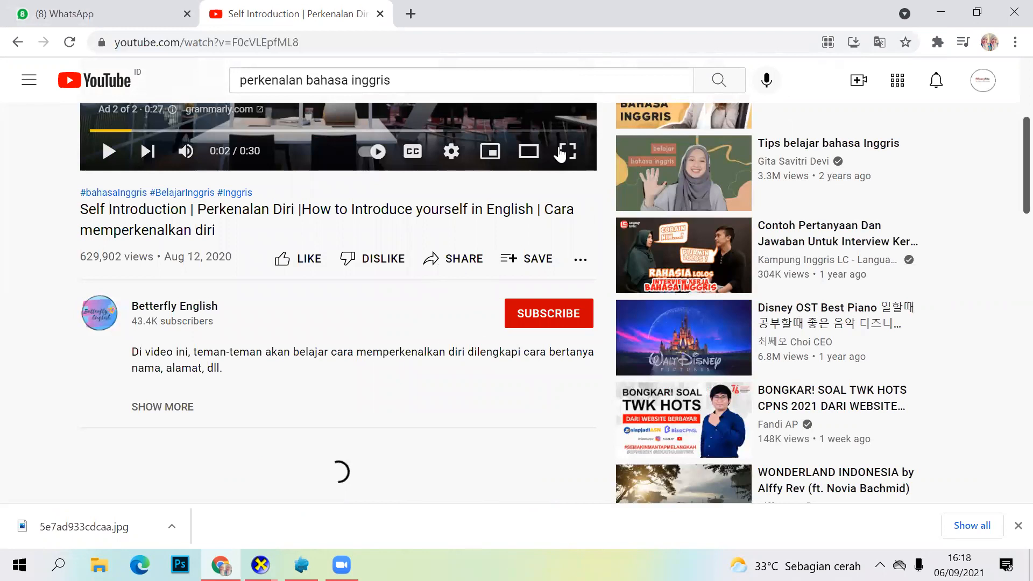
scroll(481, 258, "up", 5)
scroll(460, 261, "down", 5)
scroll(508, 263, "up", 5)
scroll(491, 199, "down", 7)
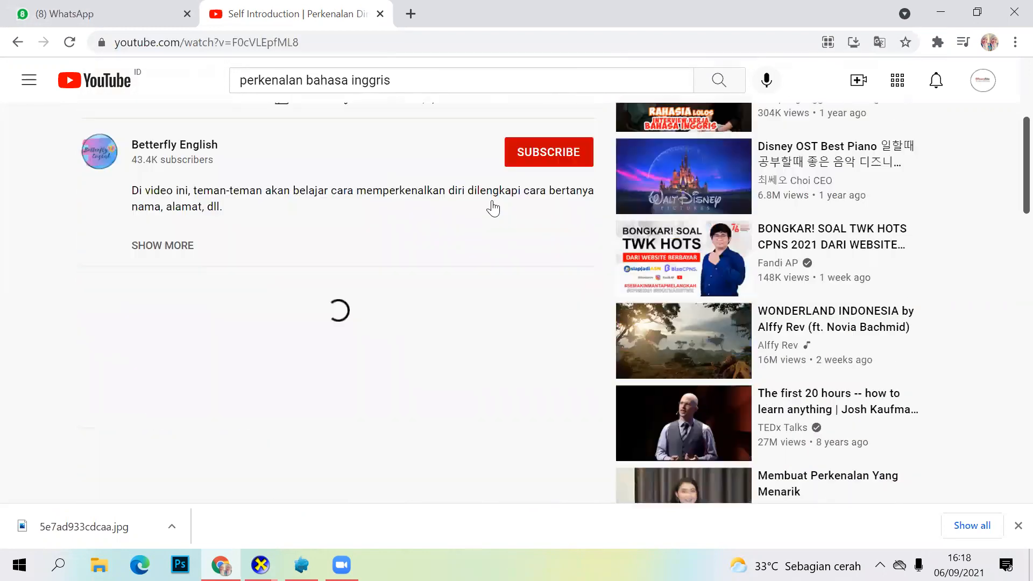
scroll(456, 350, "up", 4)
left_click(454, 330)
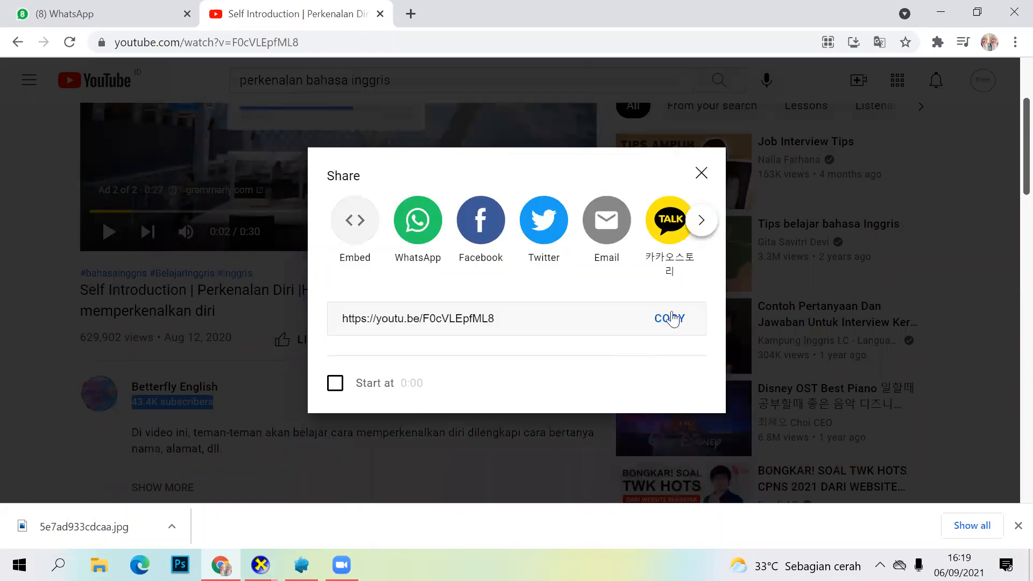
left_click(671, 318)
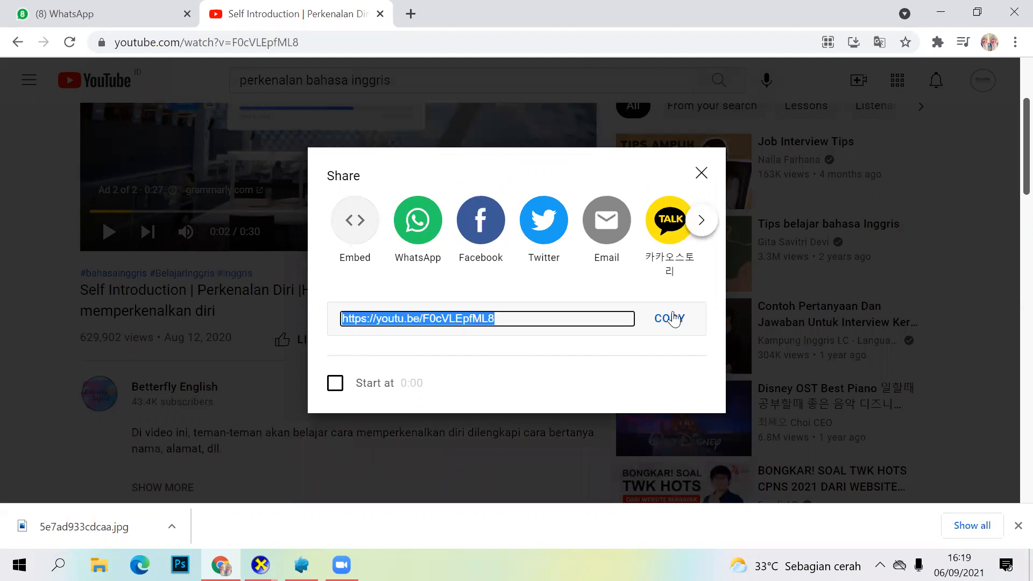
left_click(672, 318)
left_click(673, 322)
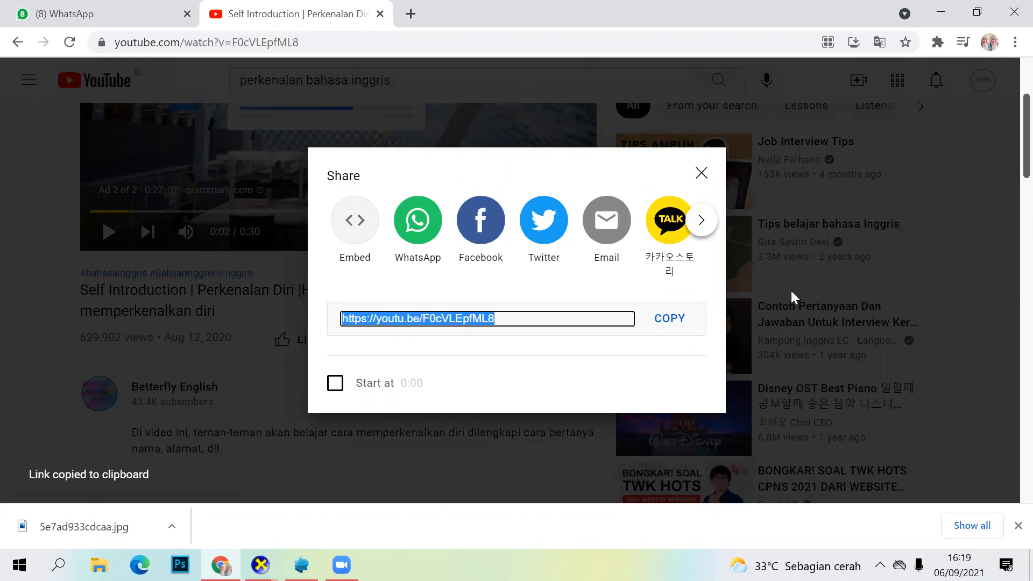
left_click(697, 175)
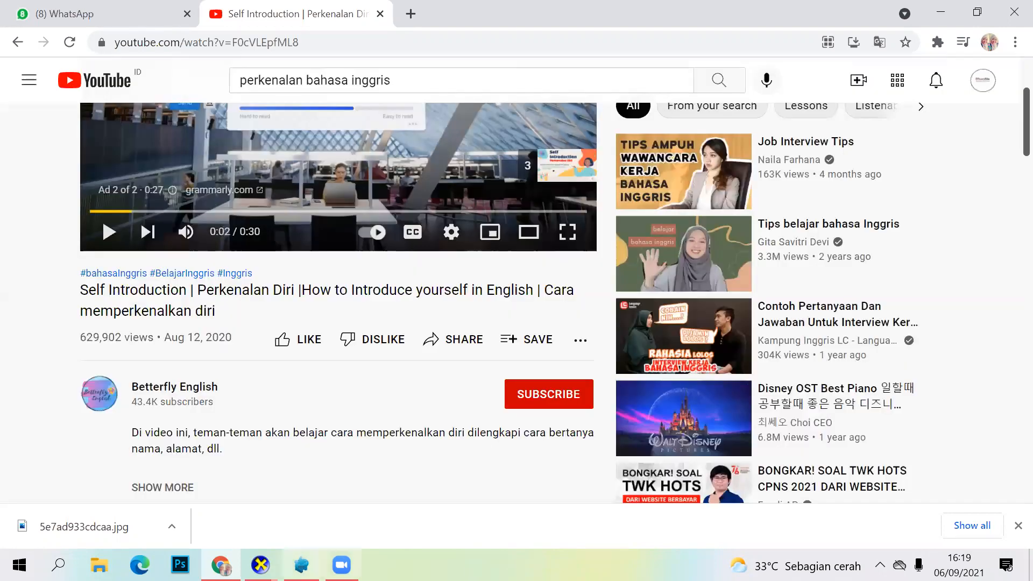
Step: Switch back to Assemblr Studio and try pasting the copied YouTube link as the video object's source
key("alt+Tab")
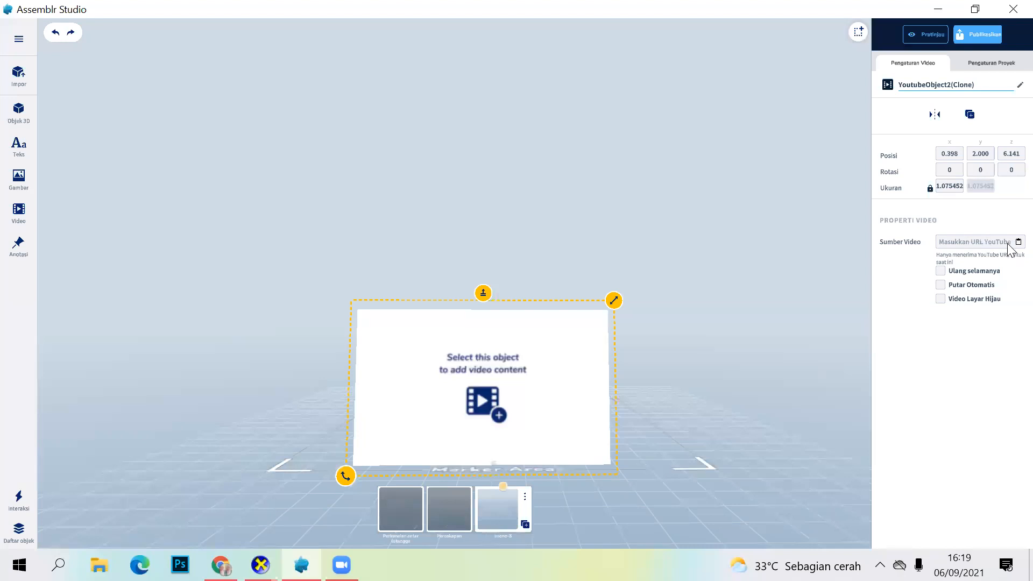
left_click(1017, 242)
left_click(473, 381)
left_click(471, 373)
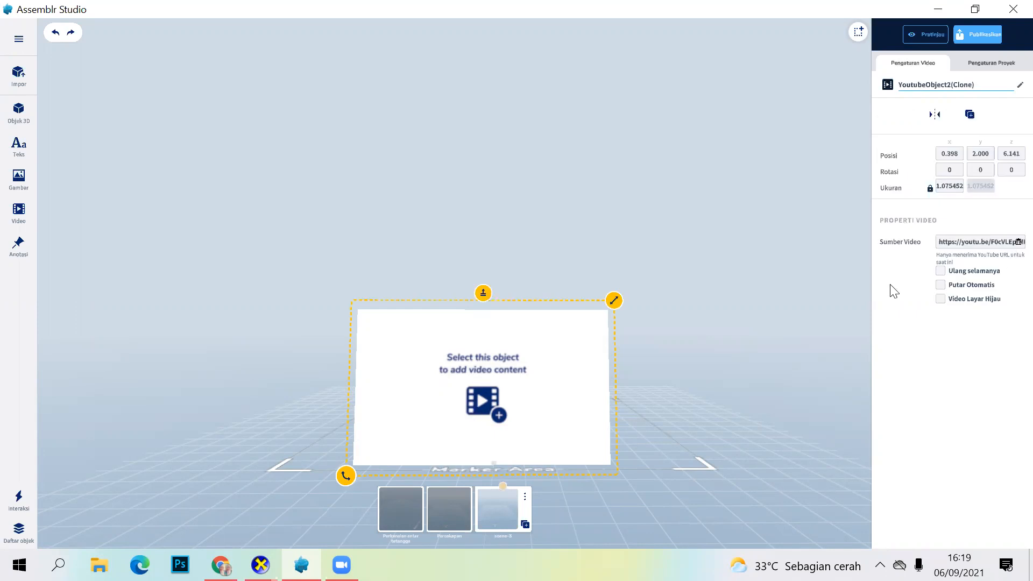
left_click(508, 397)
Step: Return to the list of all projects and reopen the Perkenalan project
left_click(24, 43)
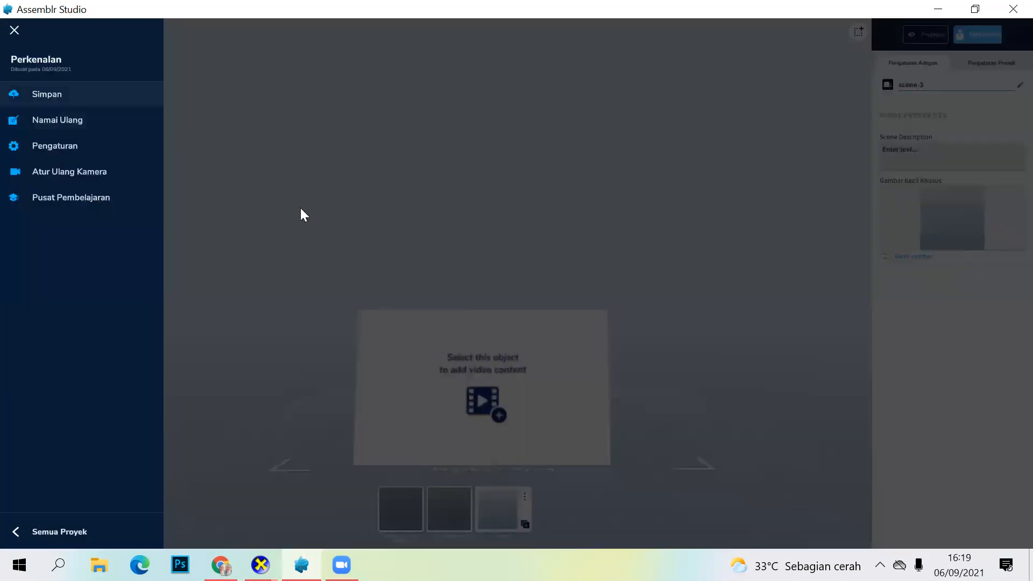
left_click(300, 208)
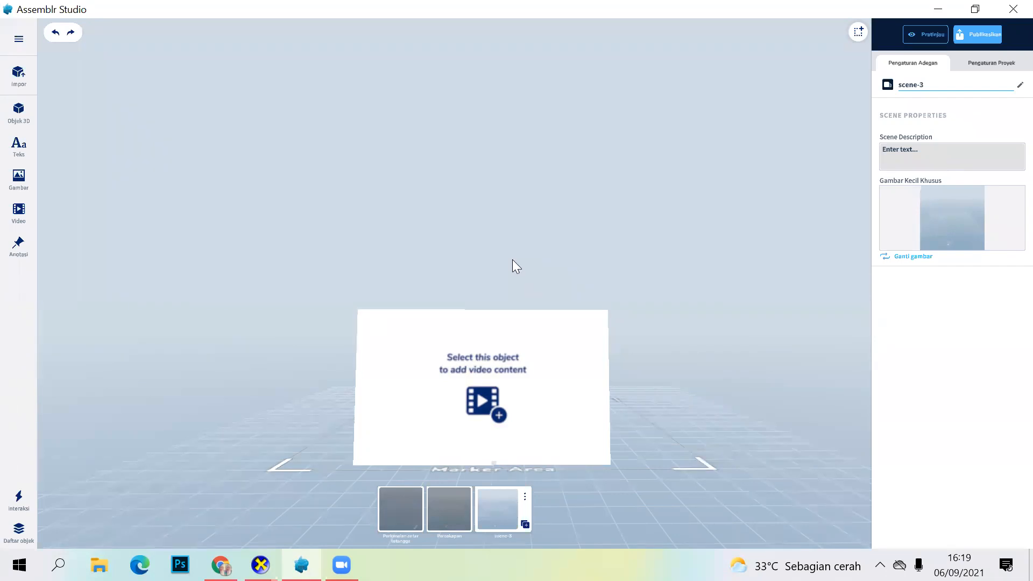
left_click(19, 40)
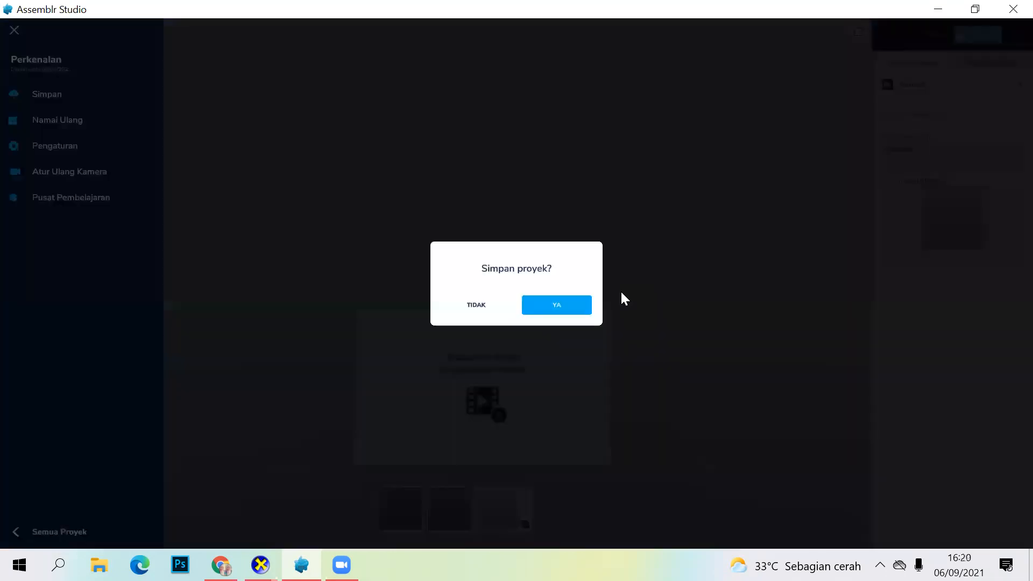
left_click(568, 302)
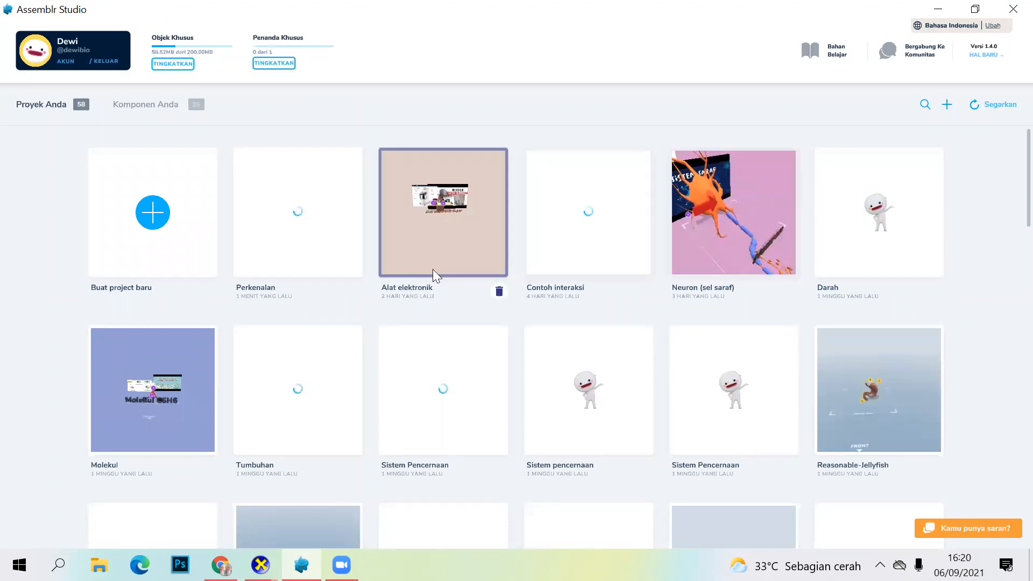
scroll(509, 377, "down", 1)
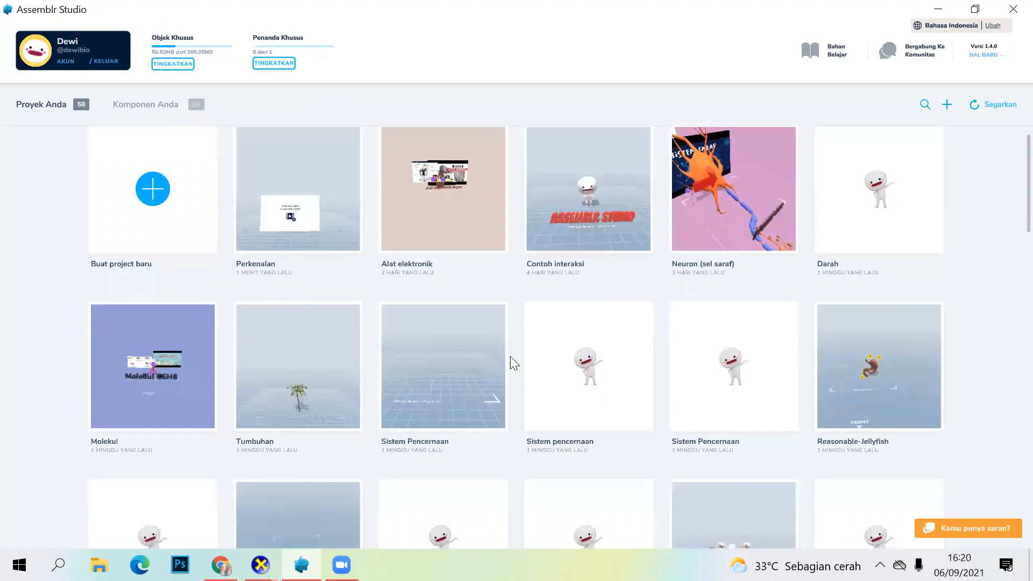
scroll(279, 210, "up", 1)
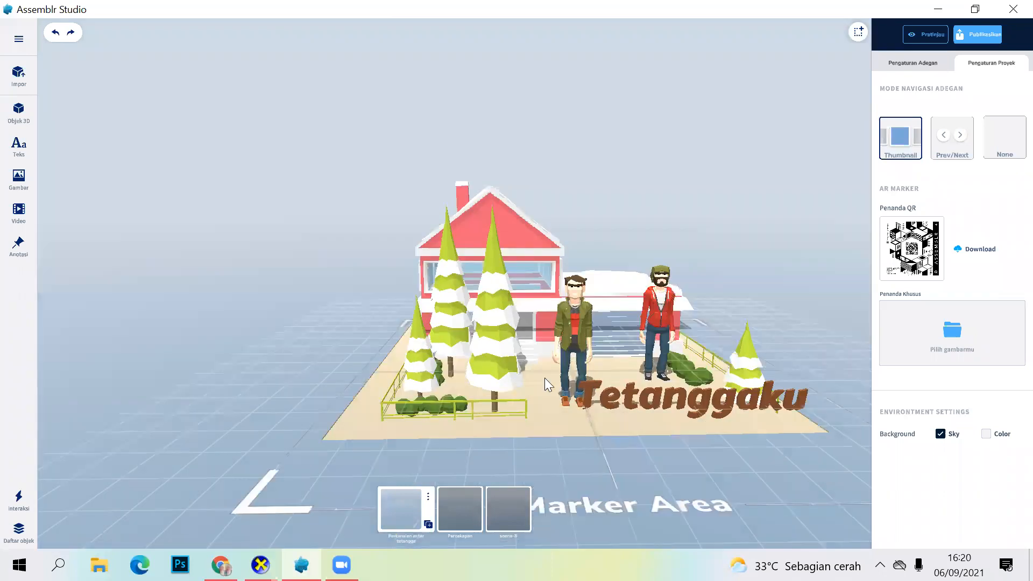
left_click(469, 514)
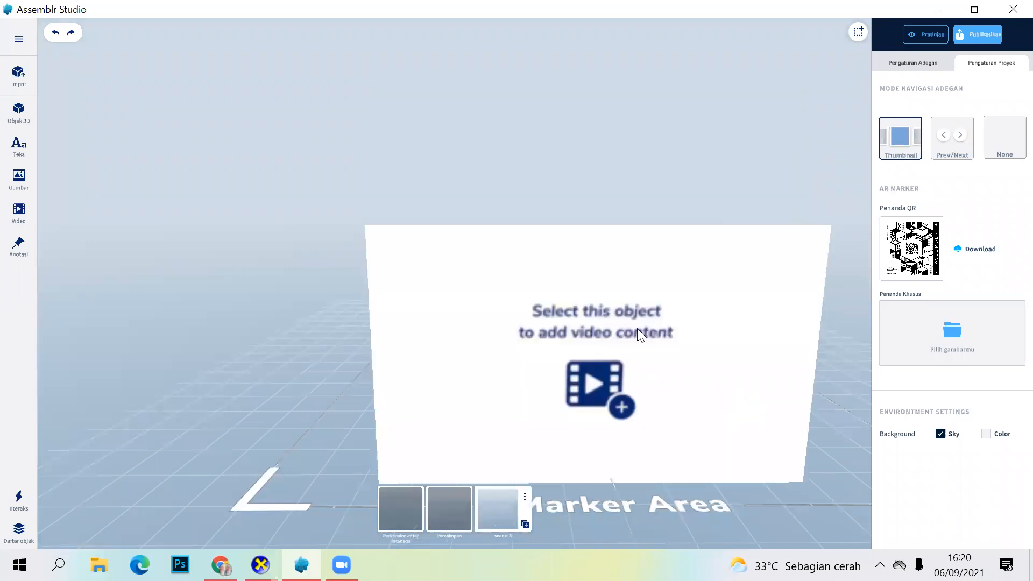
left_click(637, 328)
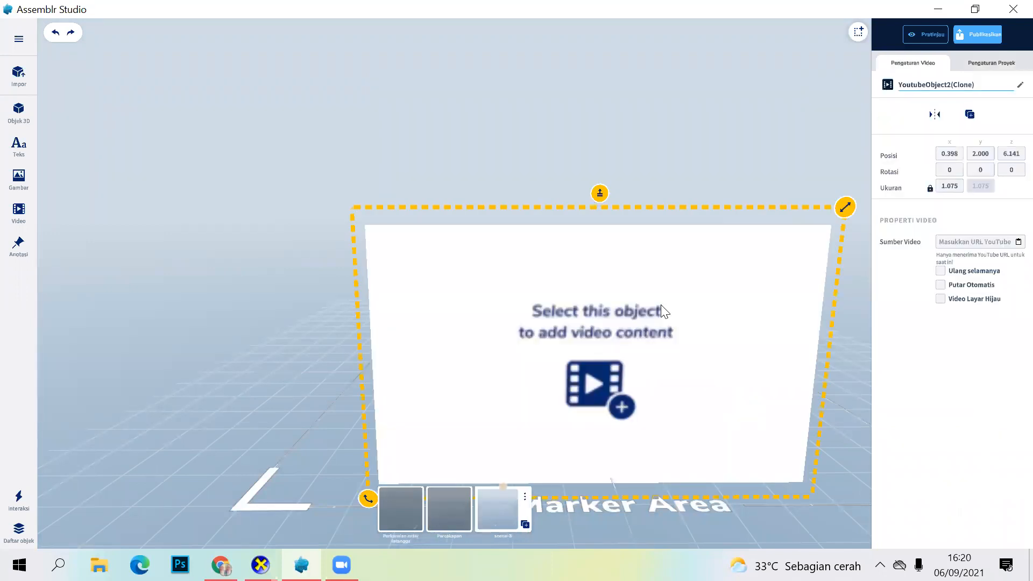
left_click(1017, 242)
left_click_drag(694, 510, 665, 419)
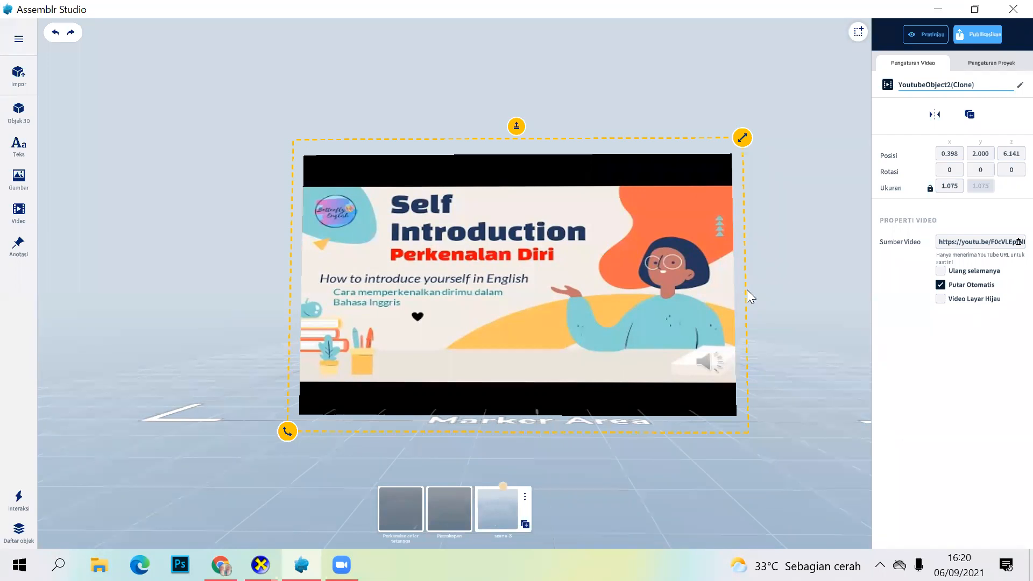
Step: Enable Ulang selamanya for the video, and try Video Layar Hijau with a lower cut-out level before turning that option off
left_click(940, 270)
left_click(940, 300)
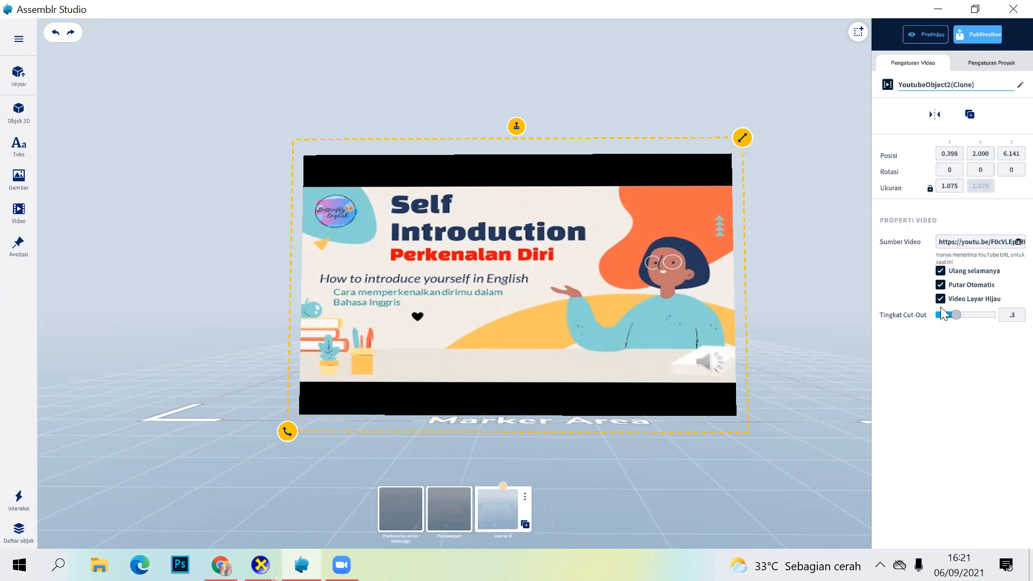
left_click_drag(955, 316, 926, 330)
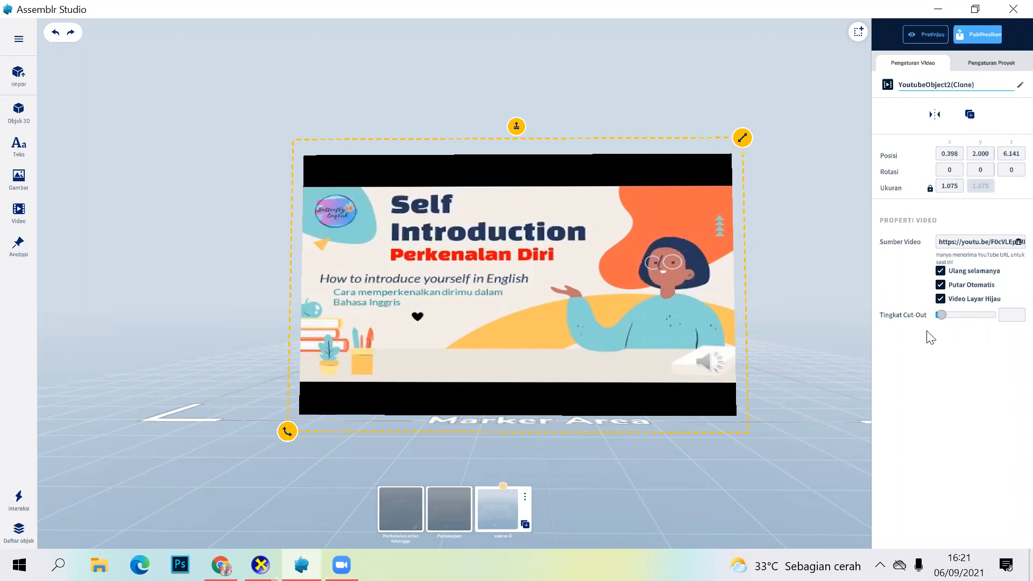
left_click(940, 299)
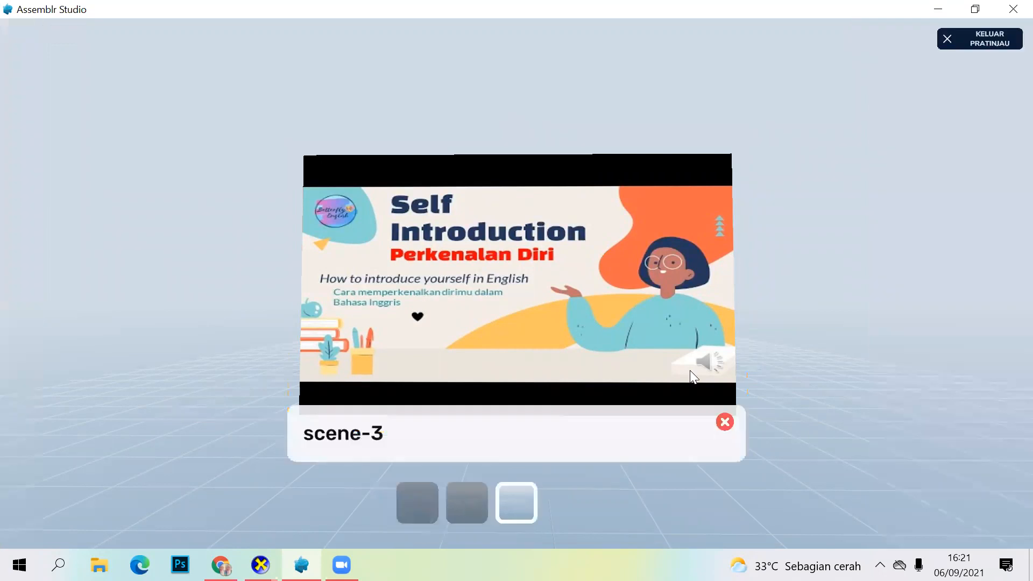
Step: Preview the project and display its first scene, Perkenalan antar tetangga
left_click(417, 502)
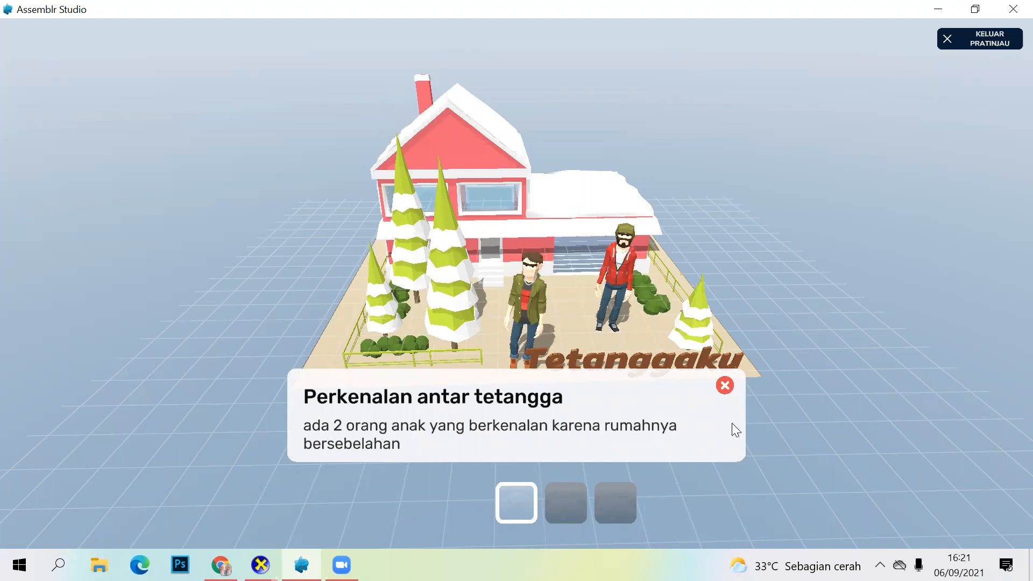
Step: View the Percakapan scene with its description and the third scene with the video, then leave the preview
left_click(618, 379)
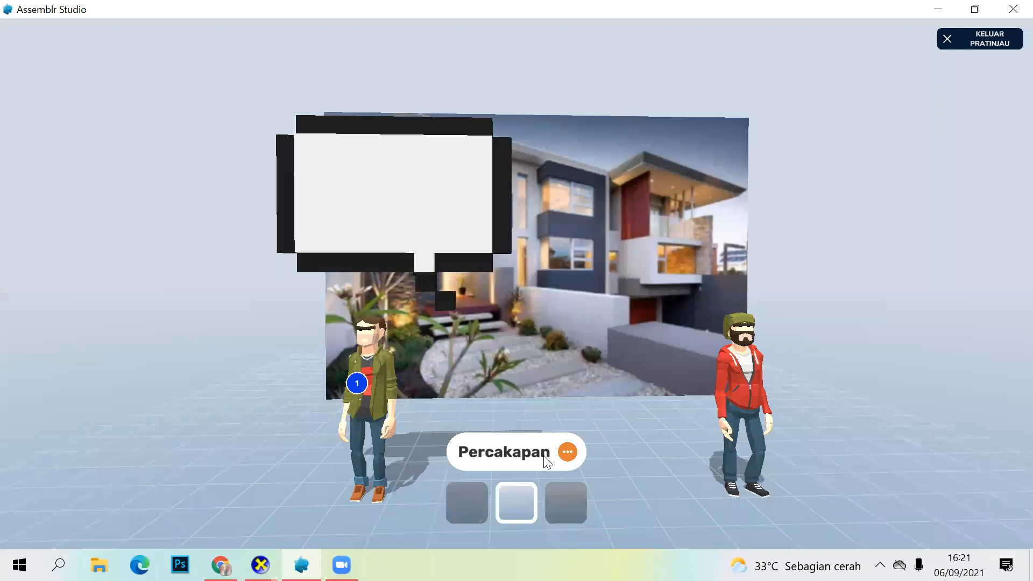
left_click(584, 446)
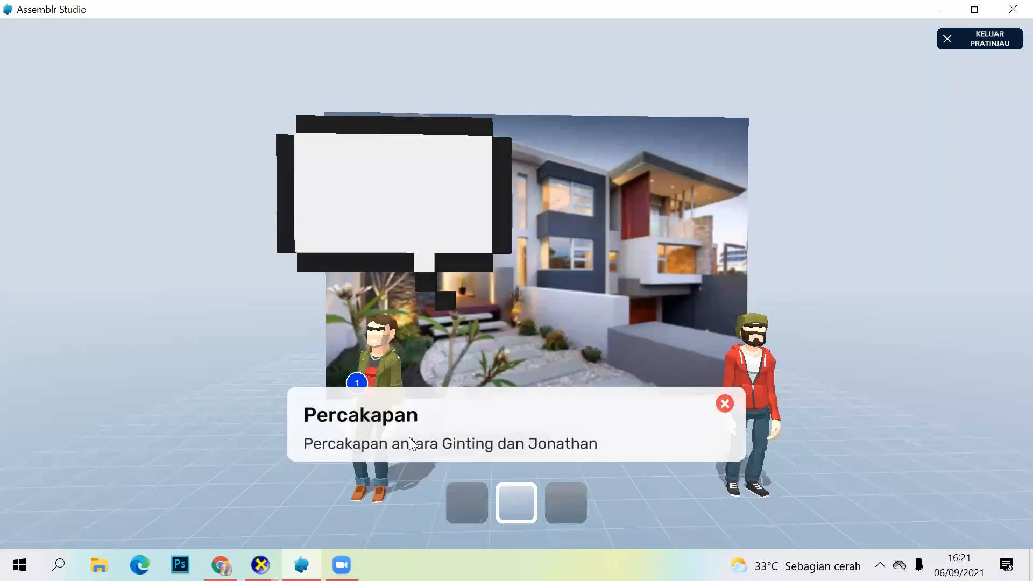
left_click(600, 521)
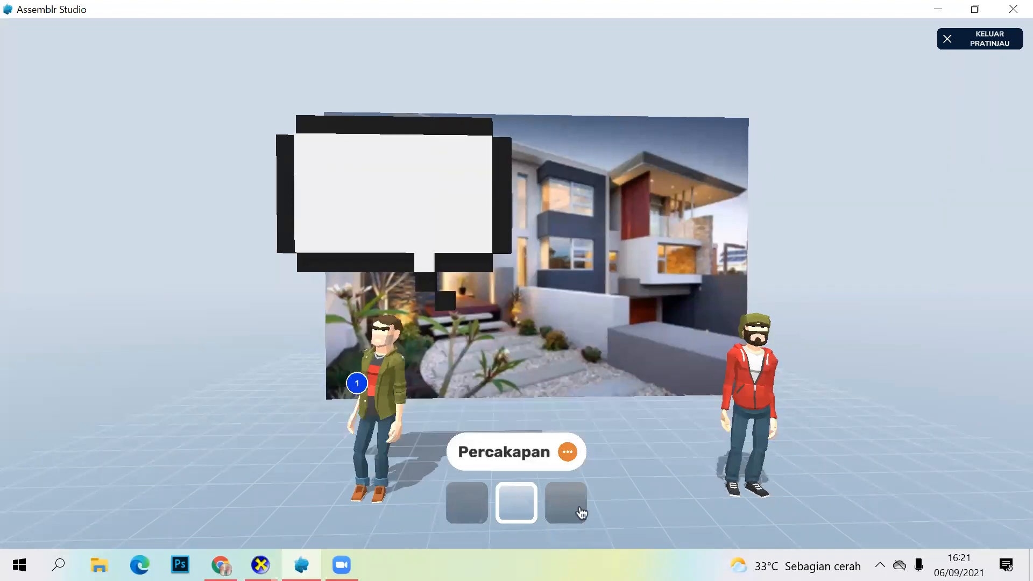
left_click(567, 505)
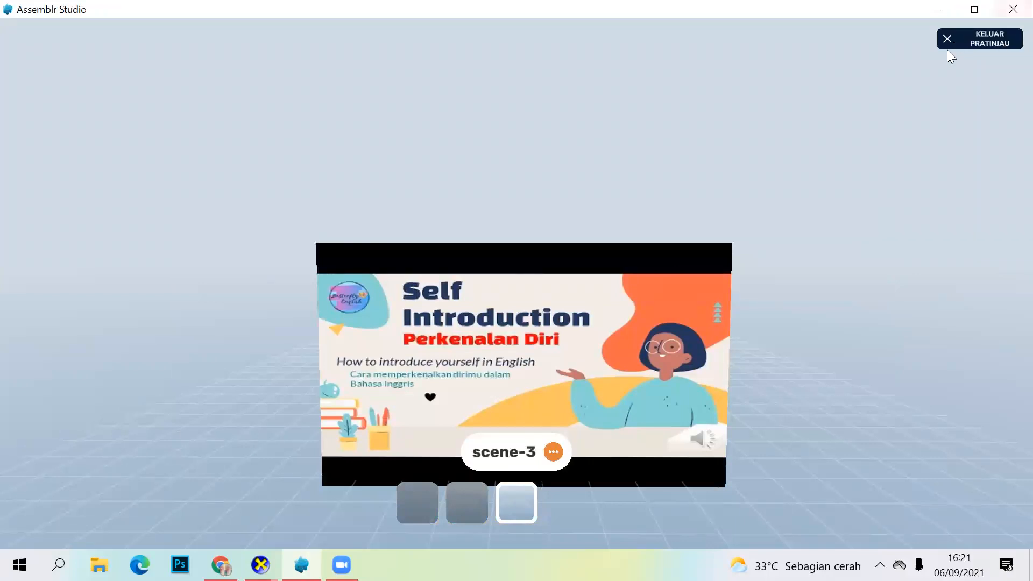
left_click(540, 398)
left_click(951, 35)
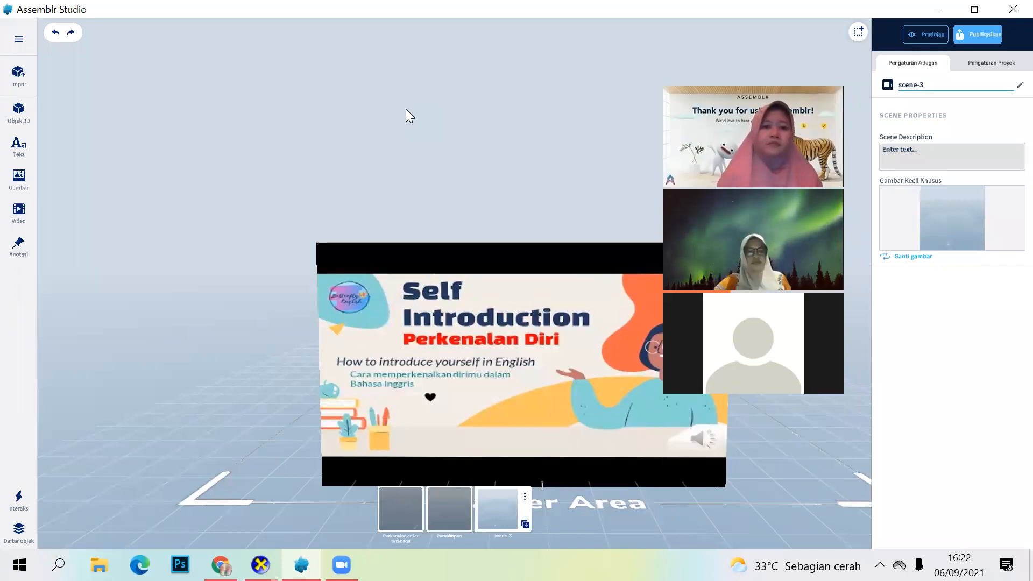
Step: Open the Percakapan scene for editing and delete the annotation on the character in the green jacket
scroll(498, 269, "down", 2)
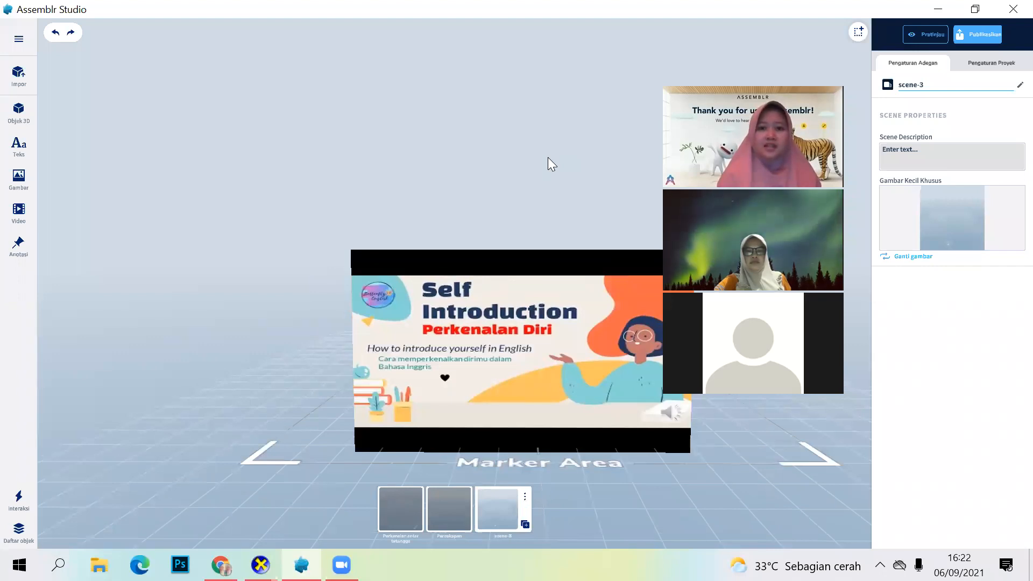
left_click(455, 506)
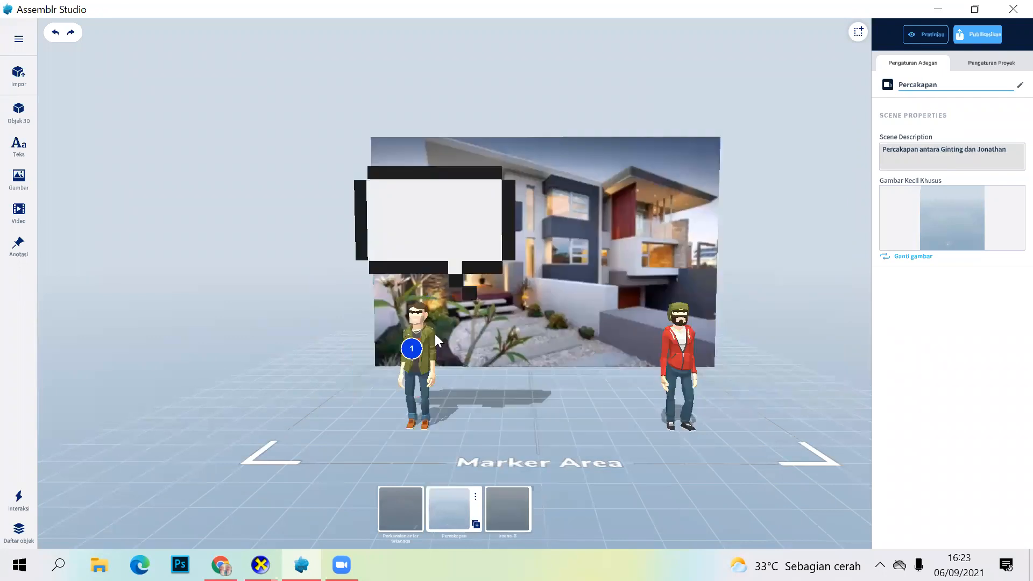
right_click(412, 348)
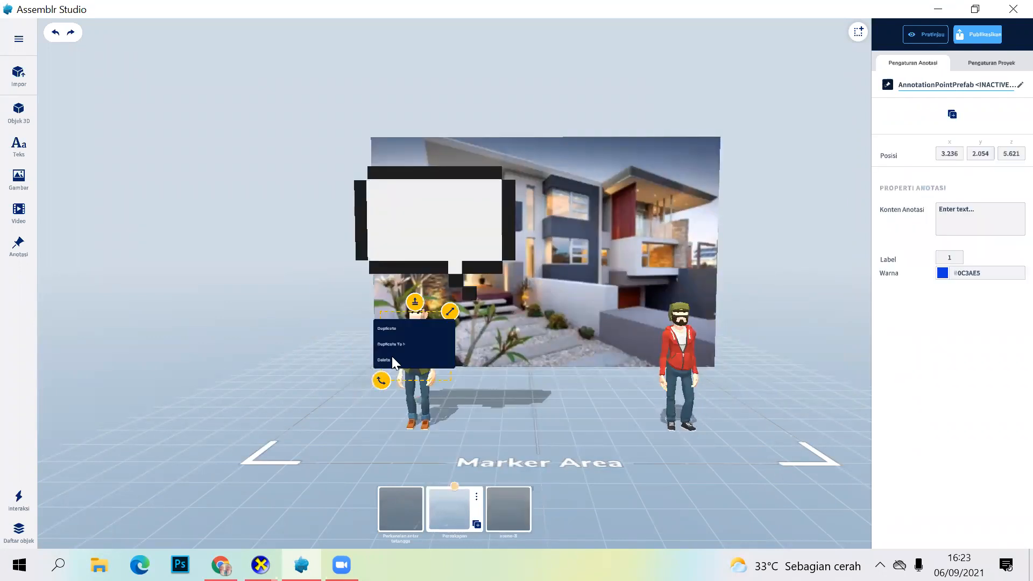
left_click(391, 357)
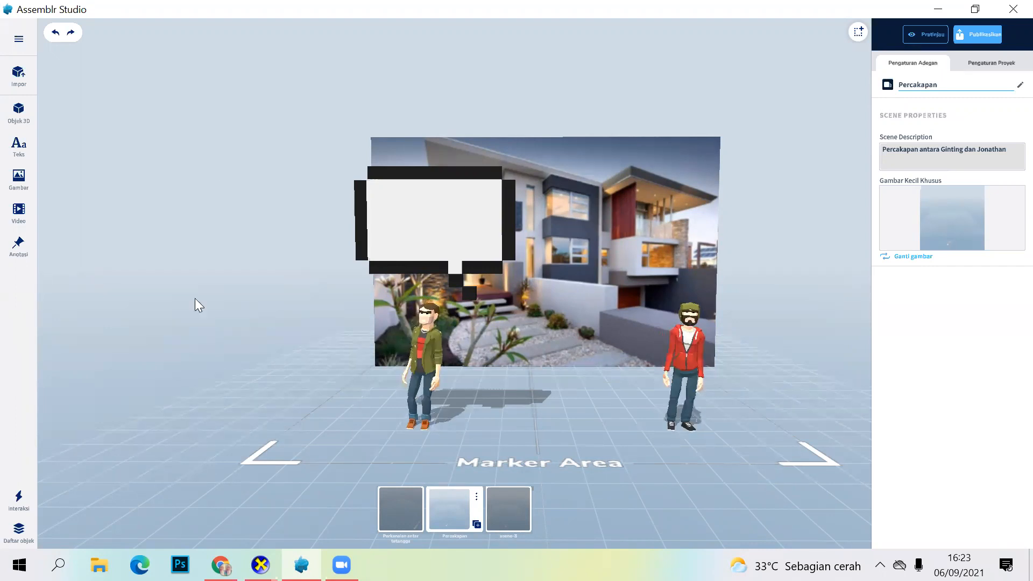
Step: Place a new annotation on the green-jacketed character's chest and enter the character's name as its content
left_click(19, 246)
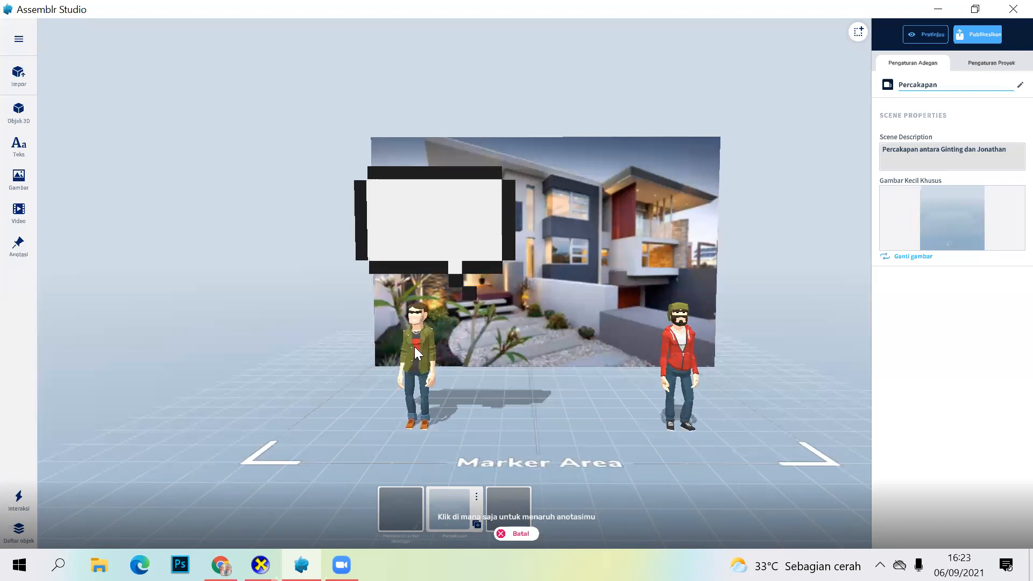
left_click(414, 349)
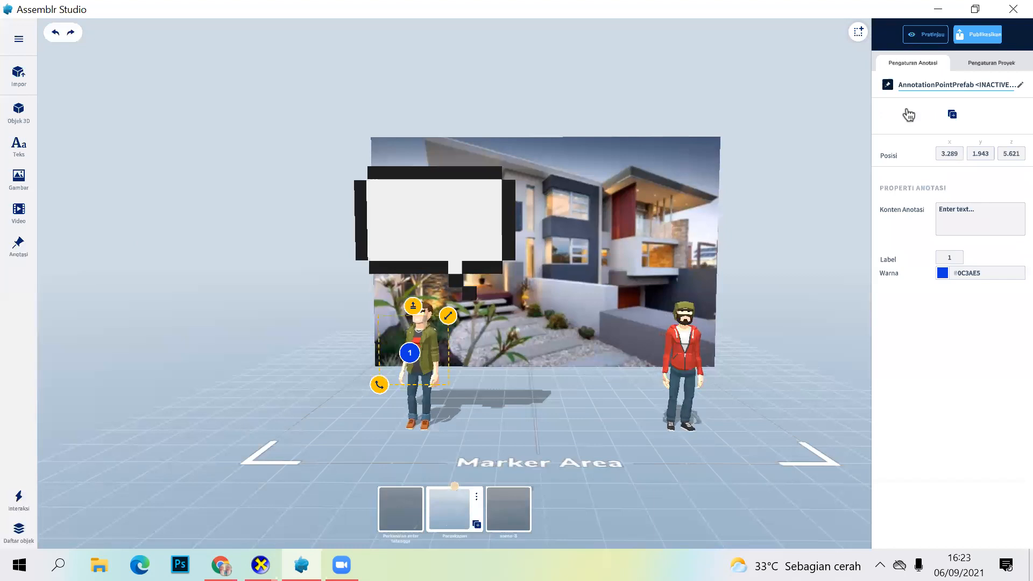
left_click(958, 214)
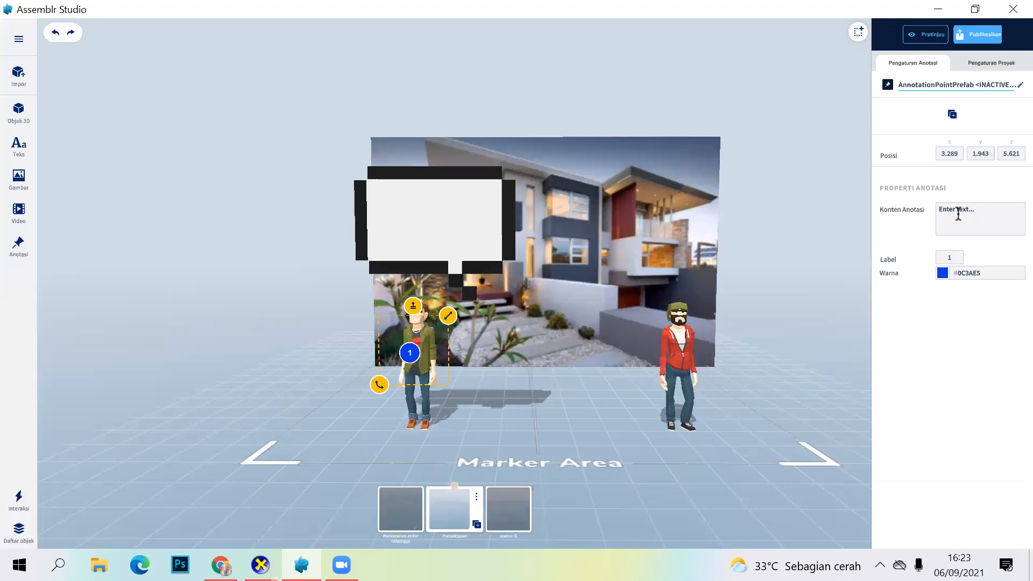
key("Caps_Lock")
type("J")
key("Caps_Lock")
type("o")
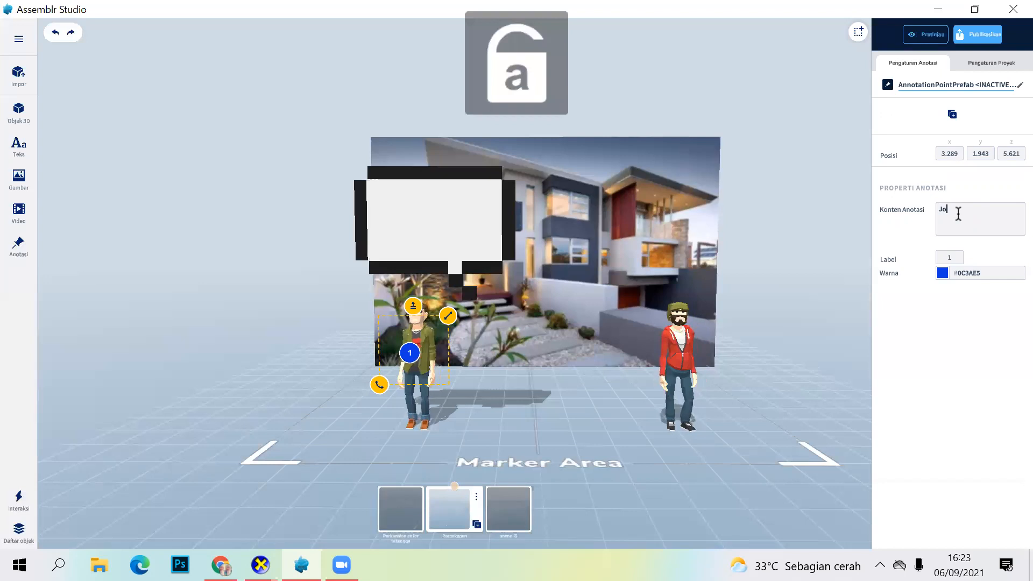
type("nathan")
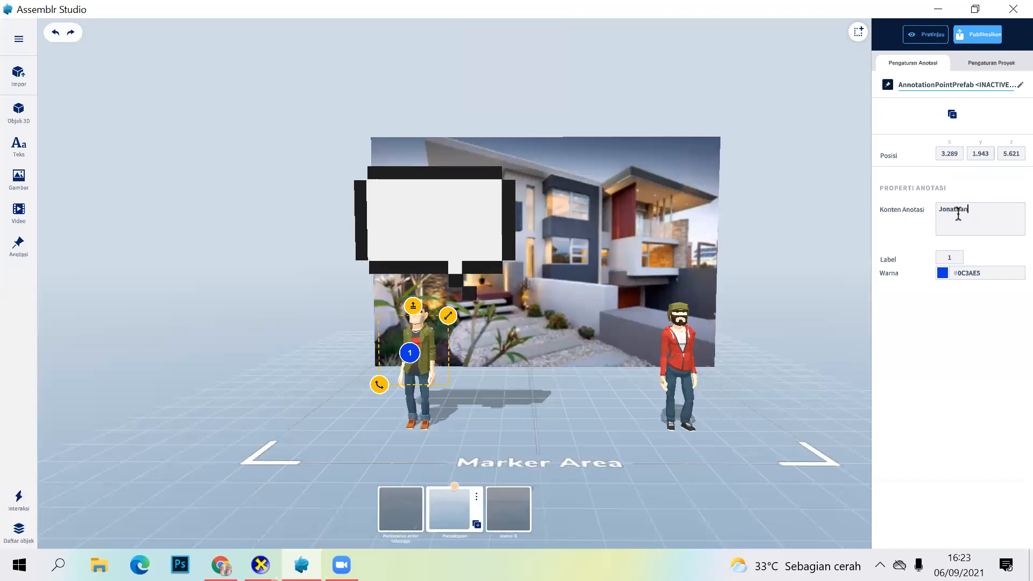
Step: Try several annotation colours, including red #D0021B, and settle on blue #020FD0
left_click(942, 273)
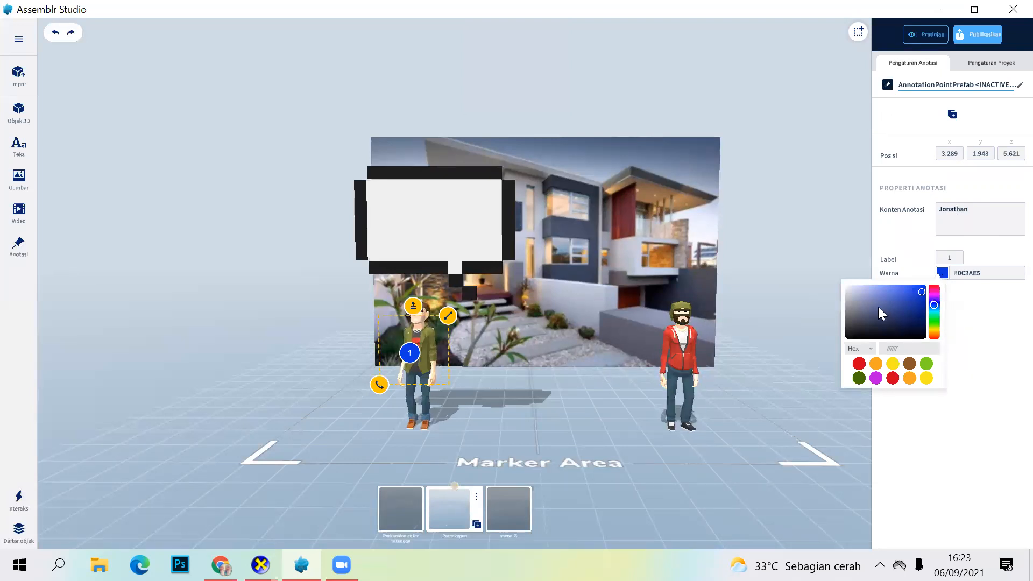
left_click(873, 310)
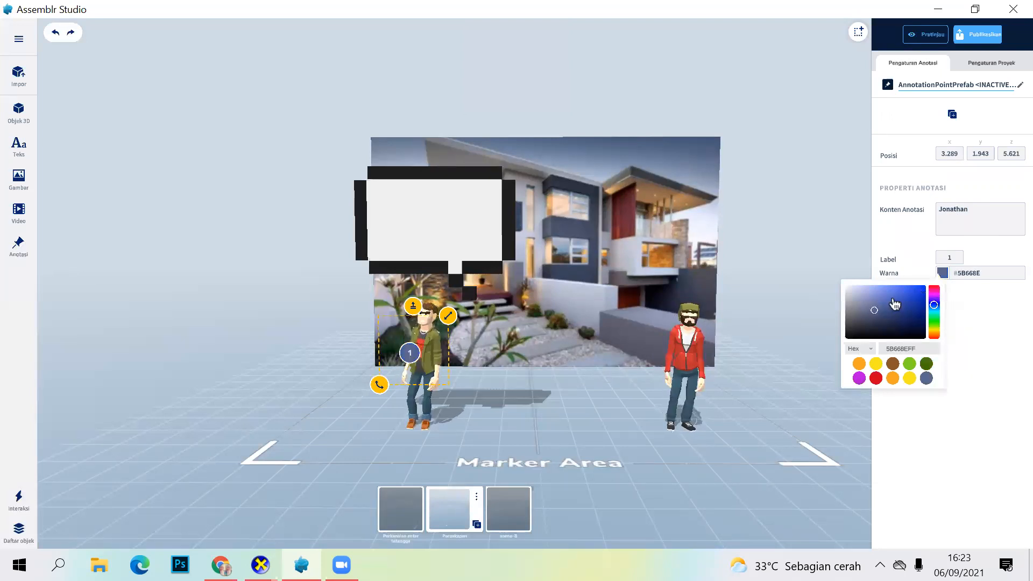
left_click(892, 299)
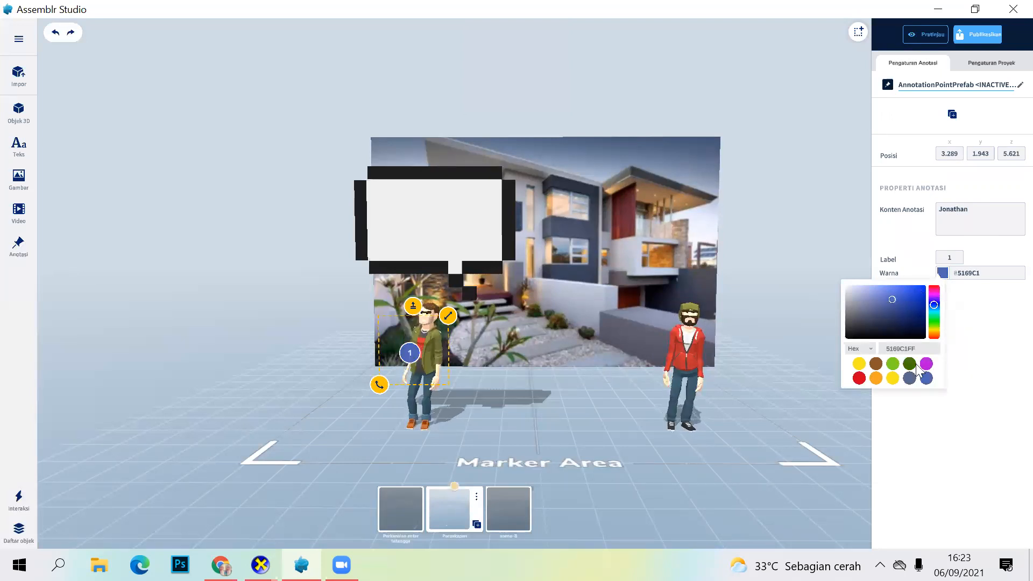
left_click(857, 378)
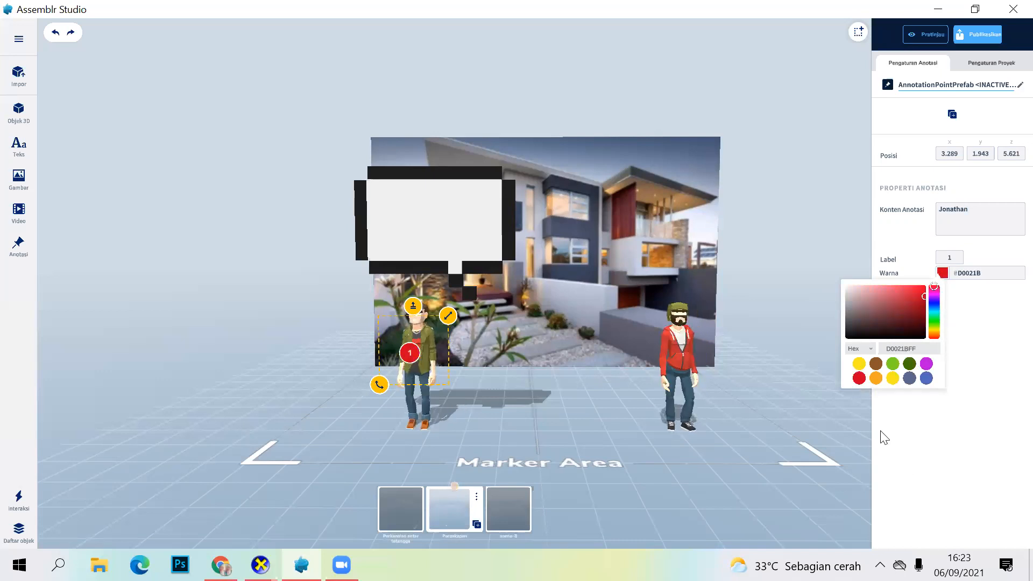
left_click(480, 355)
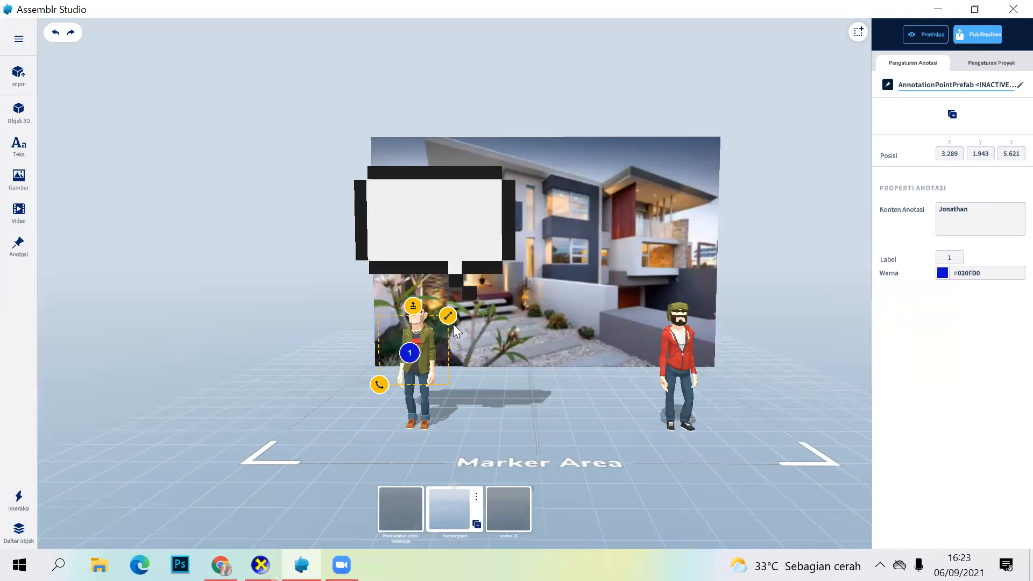
Step: Try scaling and rotating the annotation, and raise it slightly to a y position of about 2.015
mouse_move(449, 318)
left_mouse_down()
mouse_move(433, 349)
mouse_move(449, 316)
mouse_move(134, 433)
left_mouse_up()
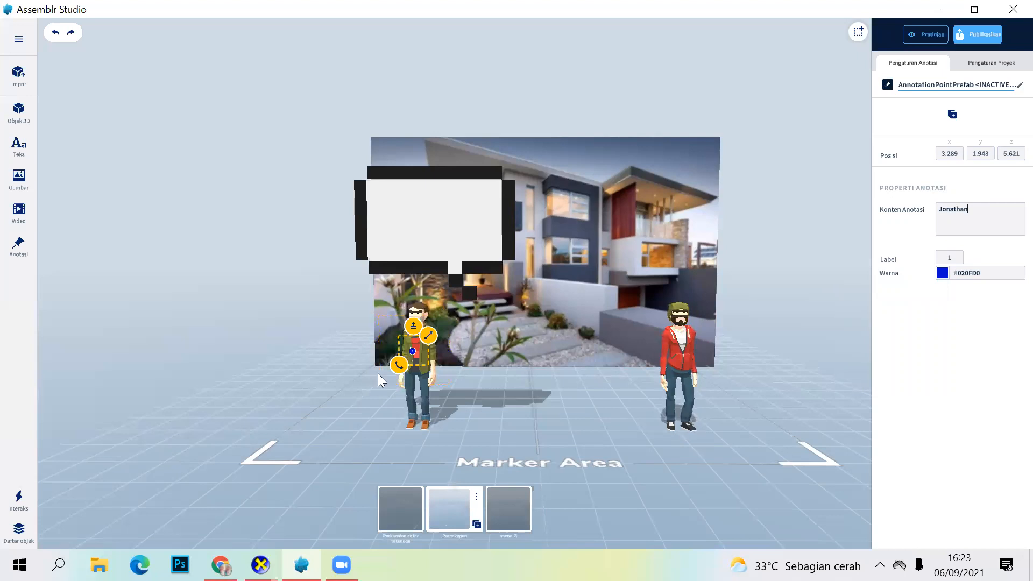
left_click_drag(419, 302, 436, 299)
mouse_move(379, 381)
left_mouse_down()
mouse_move(397, 423)
mouse_move(337, 317)
left_mouse_up()
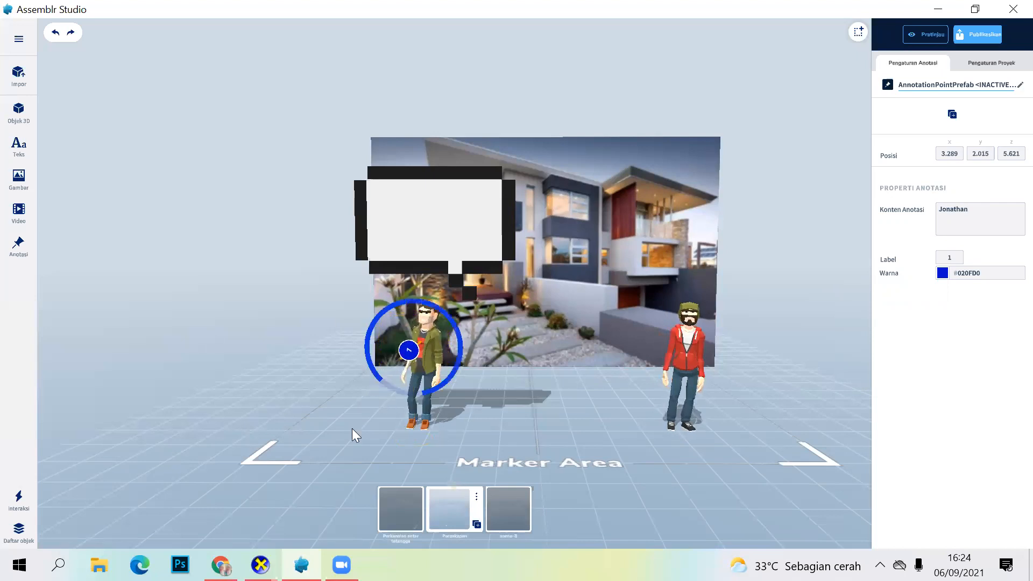
left_click_drag(351, 428, 353, 424)
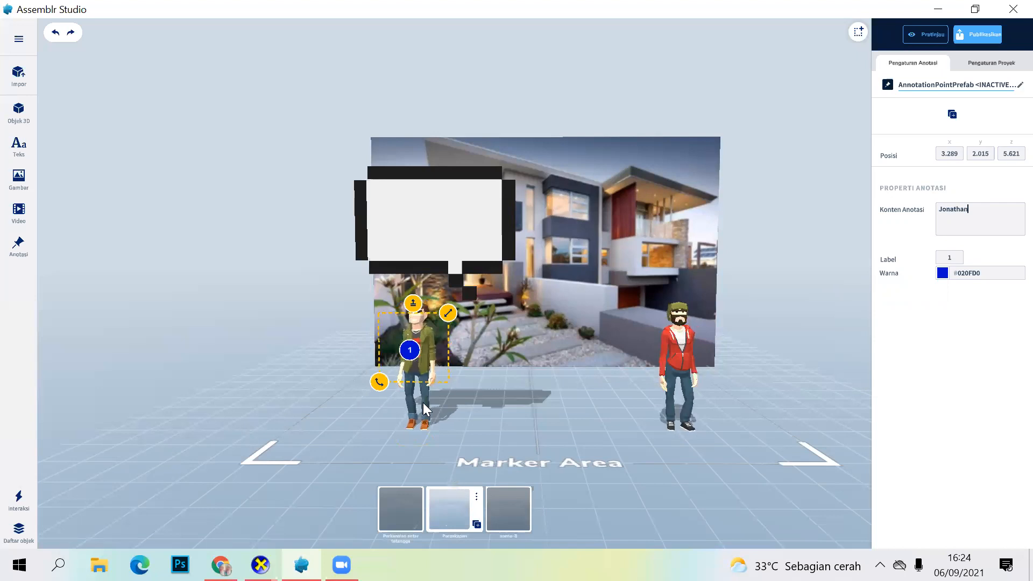
Step: Move the annotation backward onto the green-jacketed character's body, to a z position of about 4.64
scroll(507, 416, "down", 1)
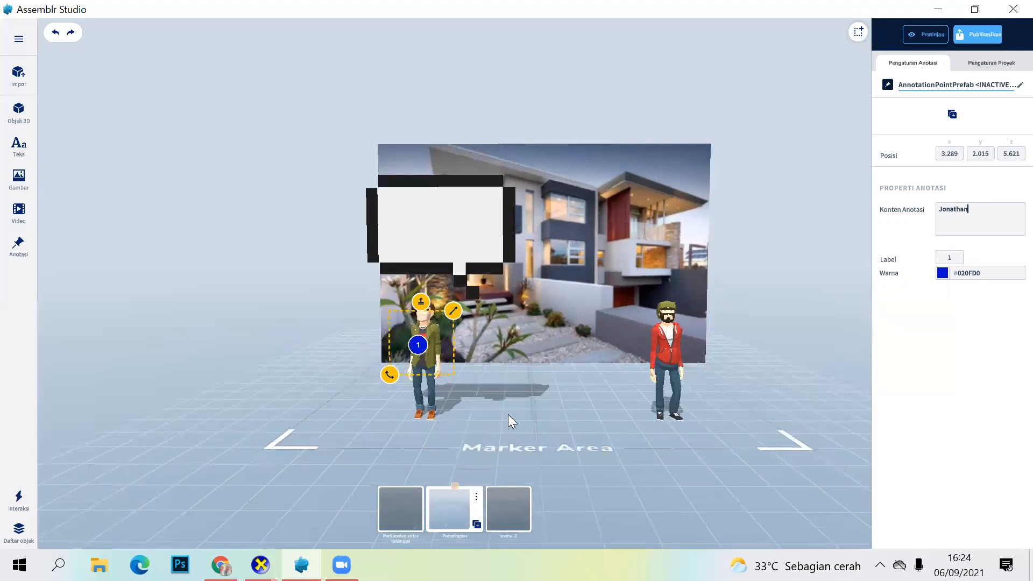
scroll(525, 425, "up", 2)
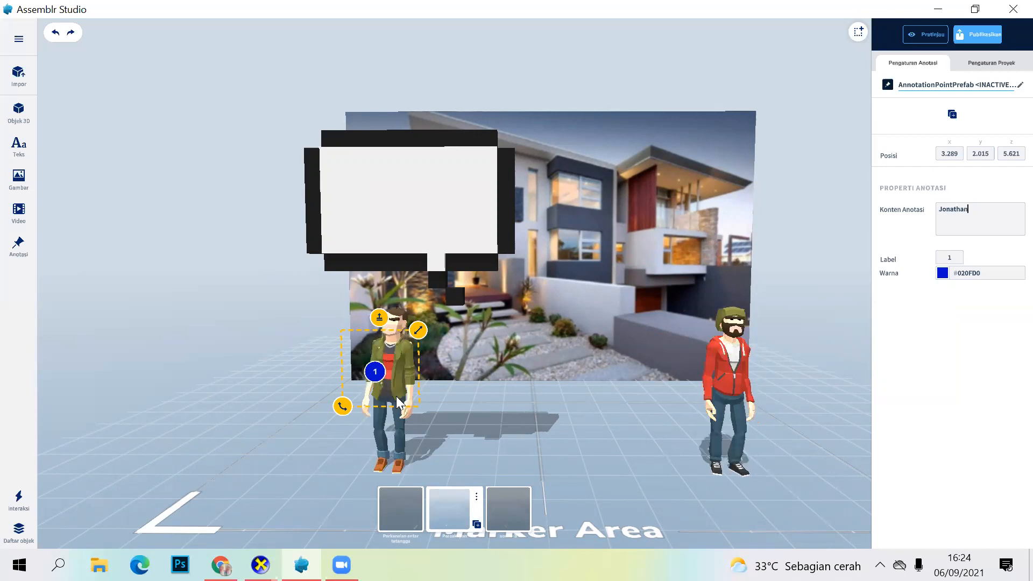
left_click_drag(492, 464, 398, 465)
left_click_drag(389, 404, 387, 374)
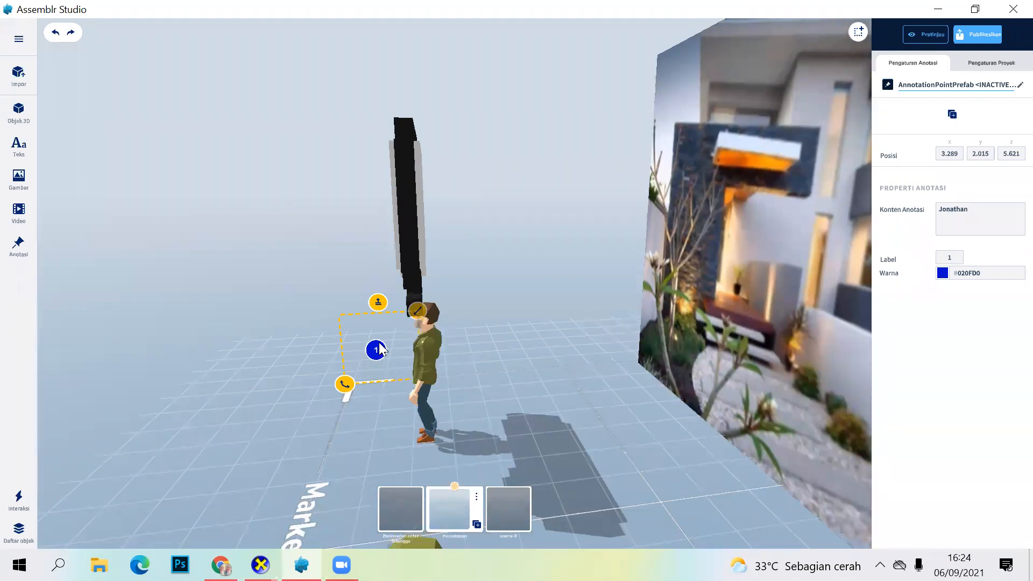
left_click_drag(379, 348, 415, 353)
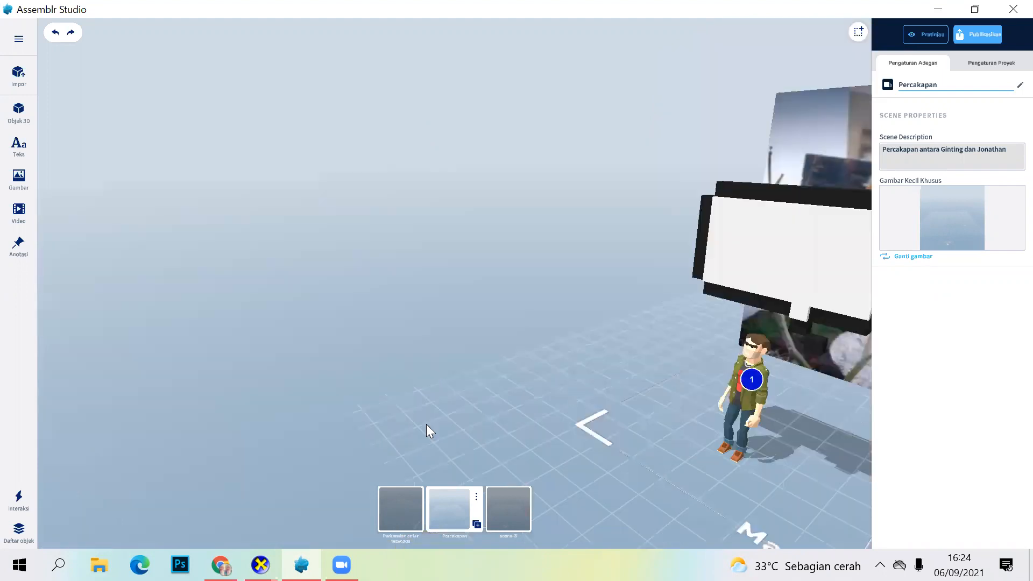
Step: Examine the annotation's placement on the green-jacketed character from several angles and distances
left_click_drag(457, 384, 435, 435)
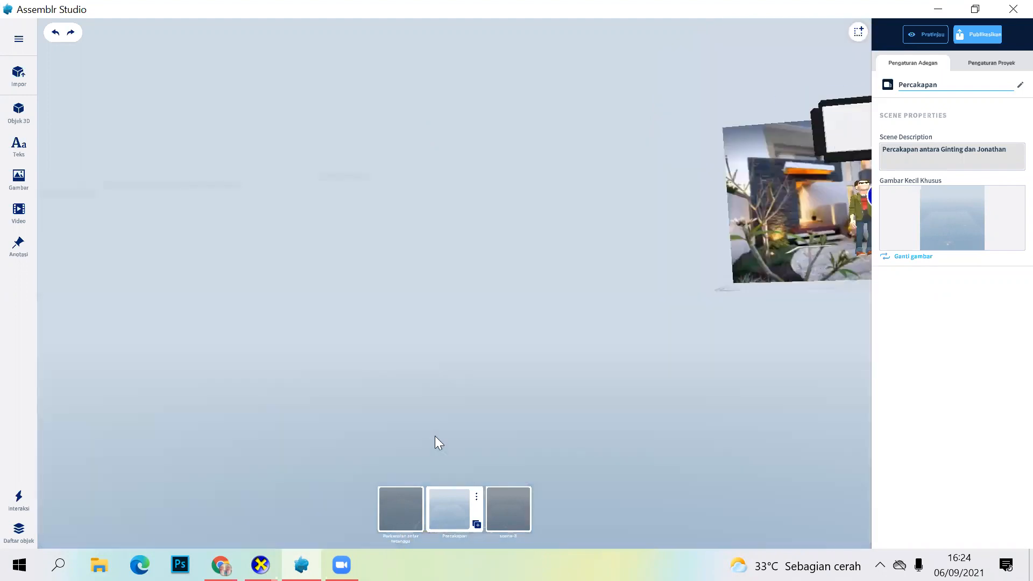
left_click_drag(754, 270, 746, 258)
left_click_drag(726, 292, 762, 383)
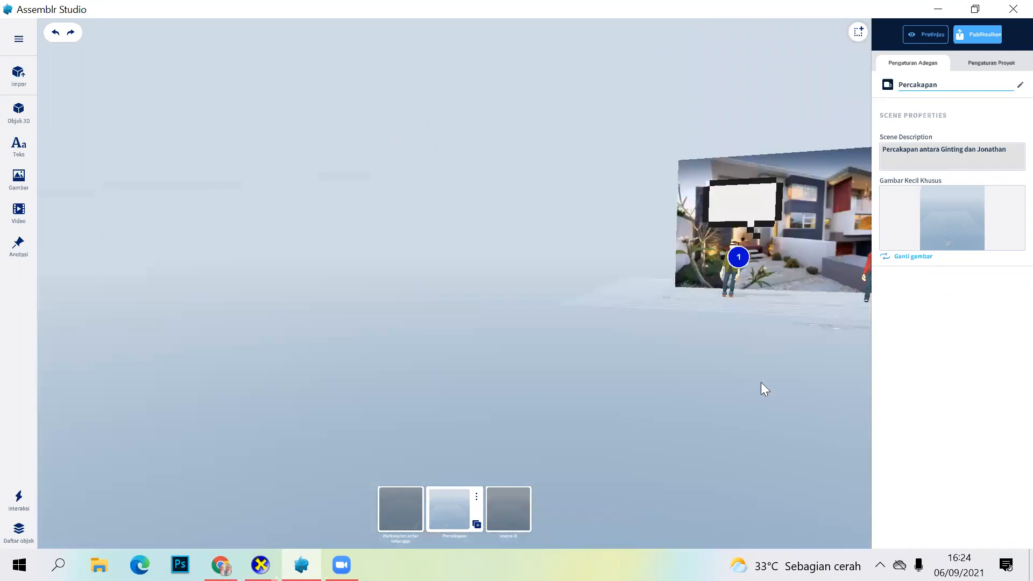
left_click_drag(700, 487, 707, 476)
left_click_drag(663, 447, 510, 408)
left_click_drag(554, 485, 553, 440)
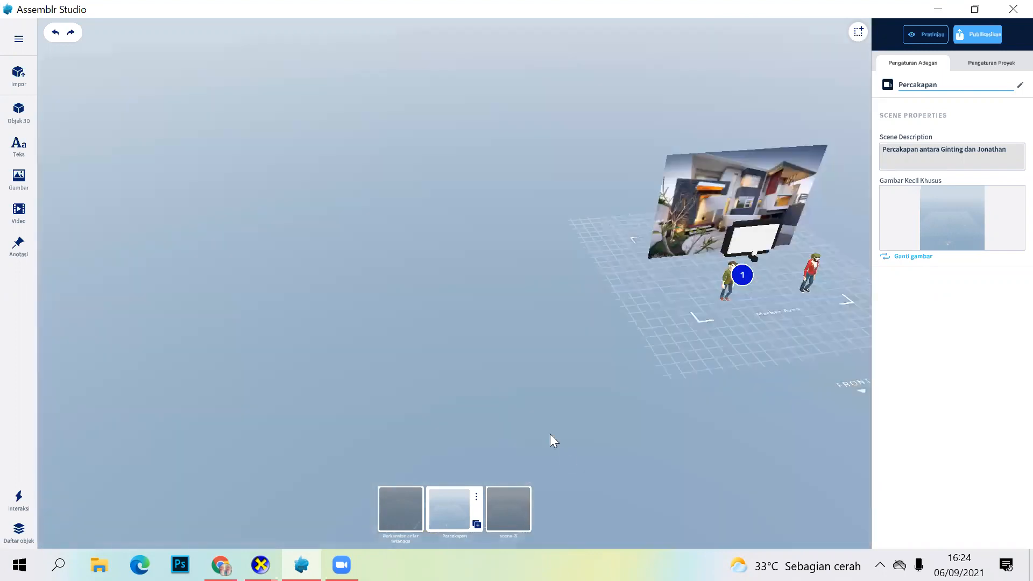
left_click_drag(529, 400, 785, 382)
scroll(656, 376, "down", 1)
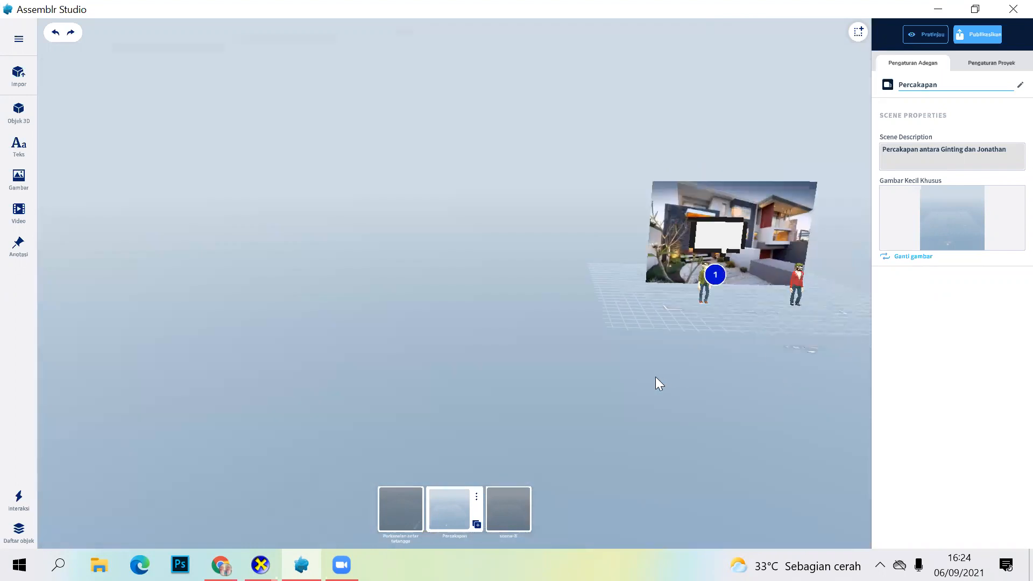
scroll(809, 302, "up", 3)
left_click_drag(834, 267, 738, 294)
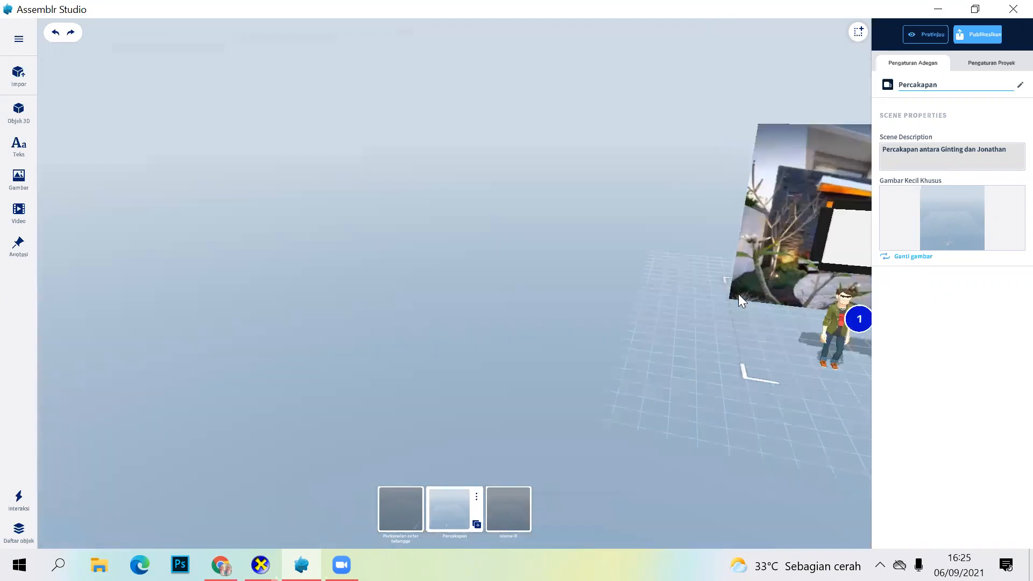
left_click_drag(667, 312, 550, 402)
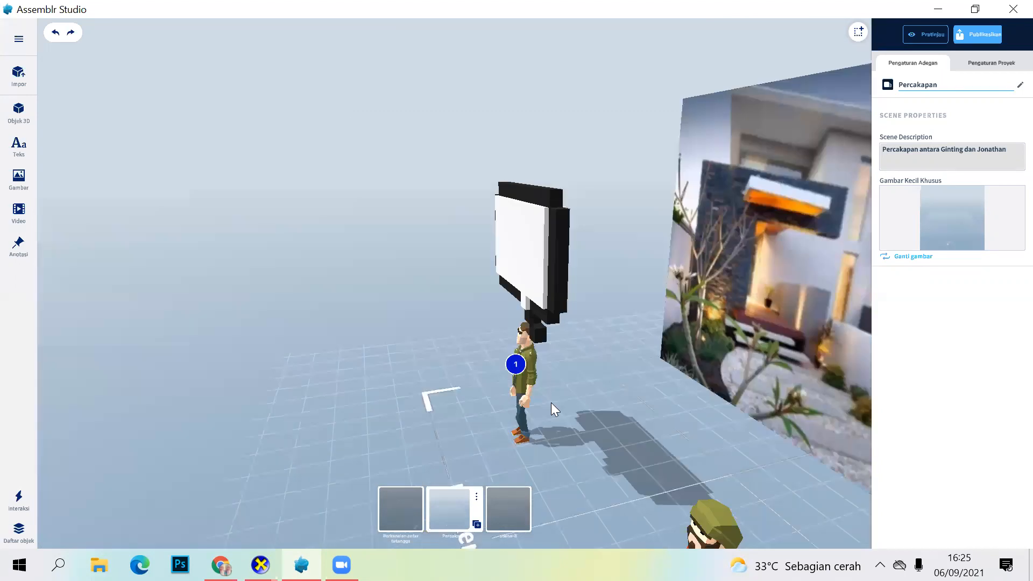
left_click_drag(699, 371, 686, 374)
left_click_drag(568, 417, 535, 411)
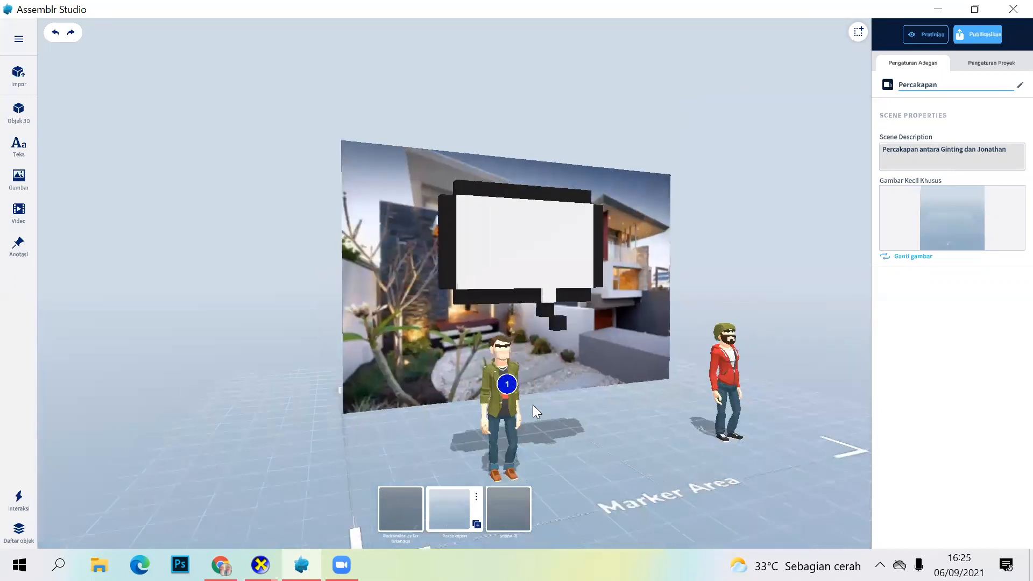
Step: Select the annotation, nudge it slightly on the character's chest and check its depth from the side
left_click(504, 385)
left_click_drag(505, 382, 507, 381)
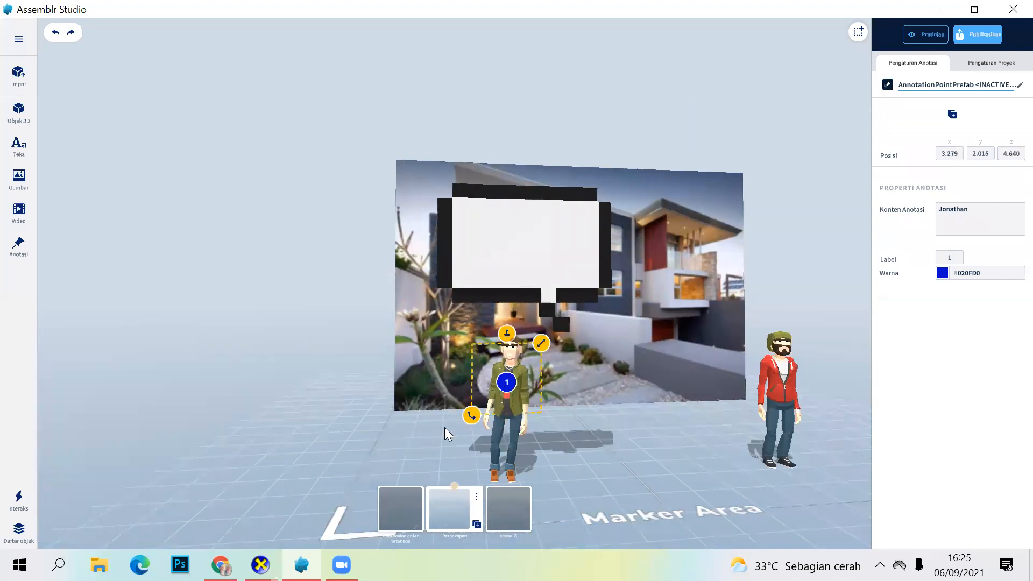
mouse_move(547, 430)
left_mouse_down()
mouse_move(589, 428)
mouse_move(543, 438)
left_mouse_up()
left_click_drag(465, 415, 655, 451)
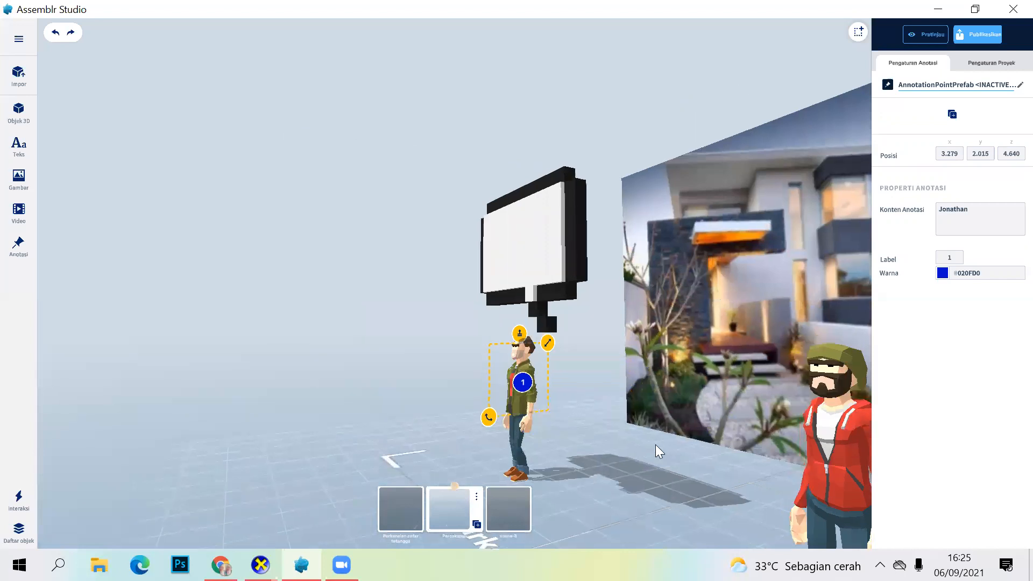
Step: Inspect the first annotation's placement on the green-jacketed character from the front, above and a low angle
left_click_drag(754, 451, 612, 391)
left_click_drag(598, 498, 595, 537)
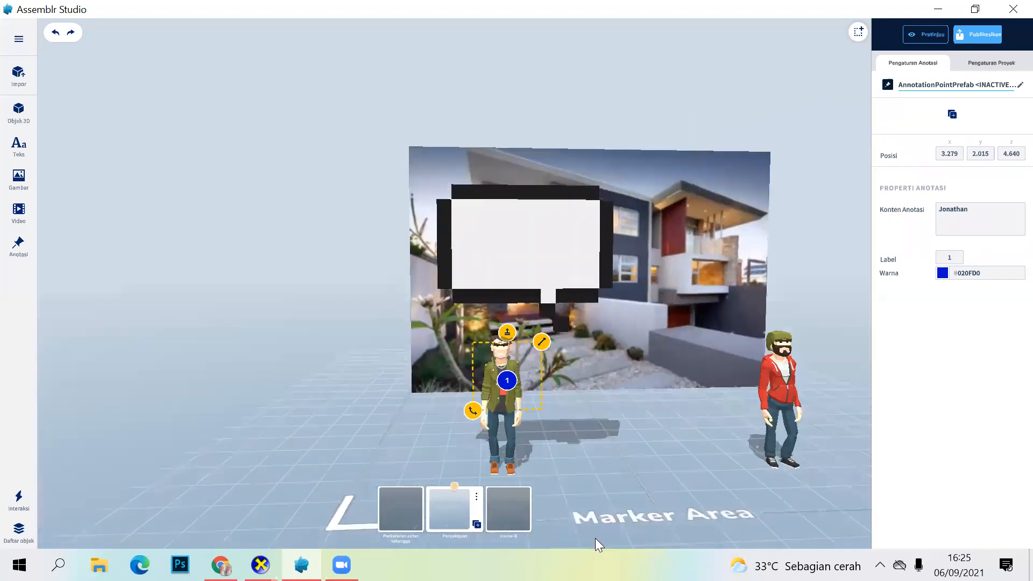
mouse_move(601, 373)
left_mouse_down()
mouse_move(601, 432)
mouse_move(616, 288)
left_mouse_up()
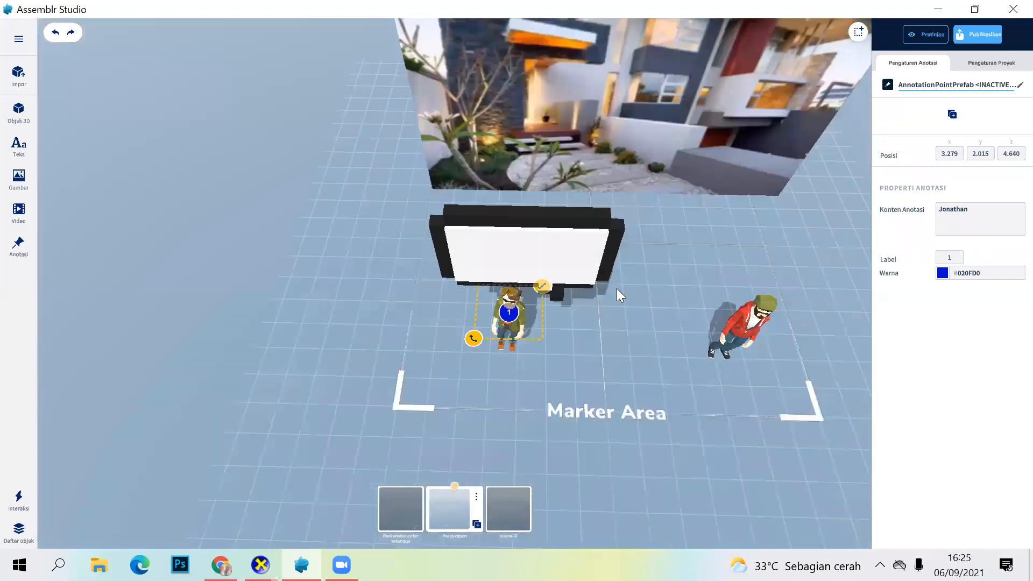
mouse_move(597, 374)
left_mouse_down()
mouse_move(606, 428)
mouse_move(641, 360)
left_mouse_up()
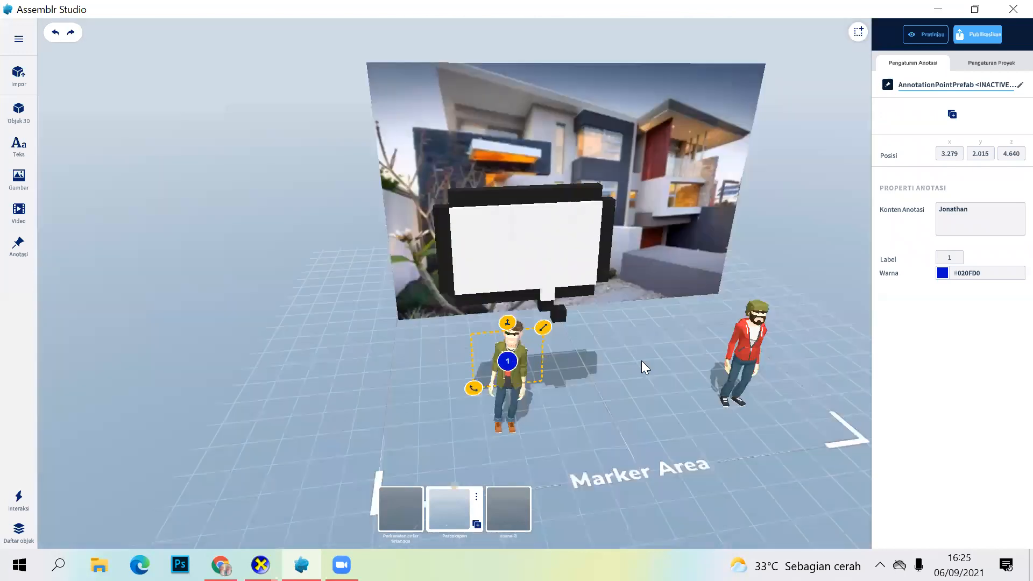
left_click_drag(631, 489, 626, 347)
left_click_drag(626, 294, 626, 281)
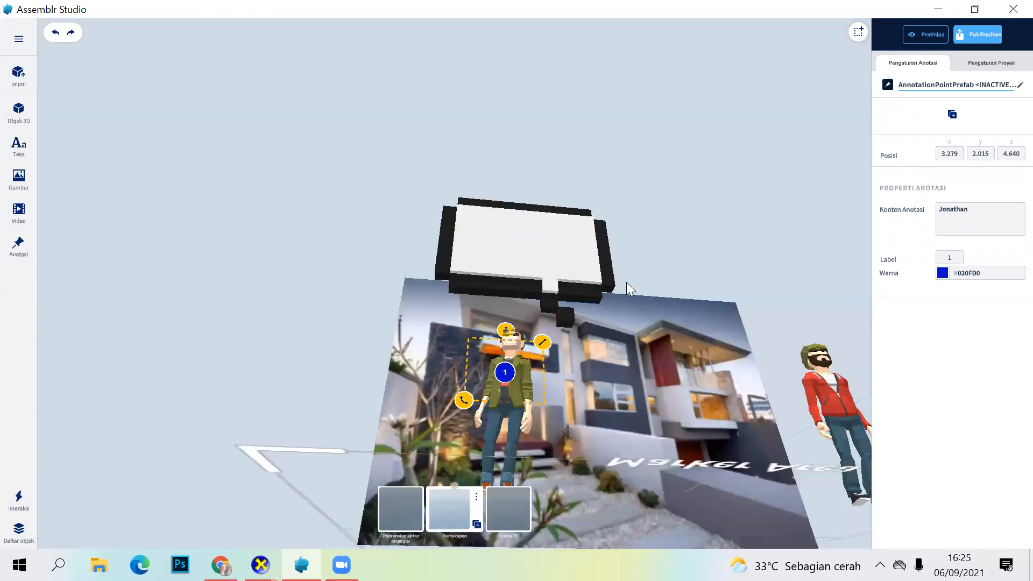
left_click_drag(596, 408, 596, 466)
left_click(732, 306)
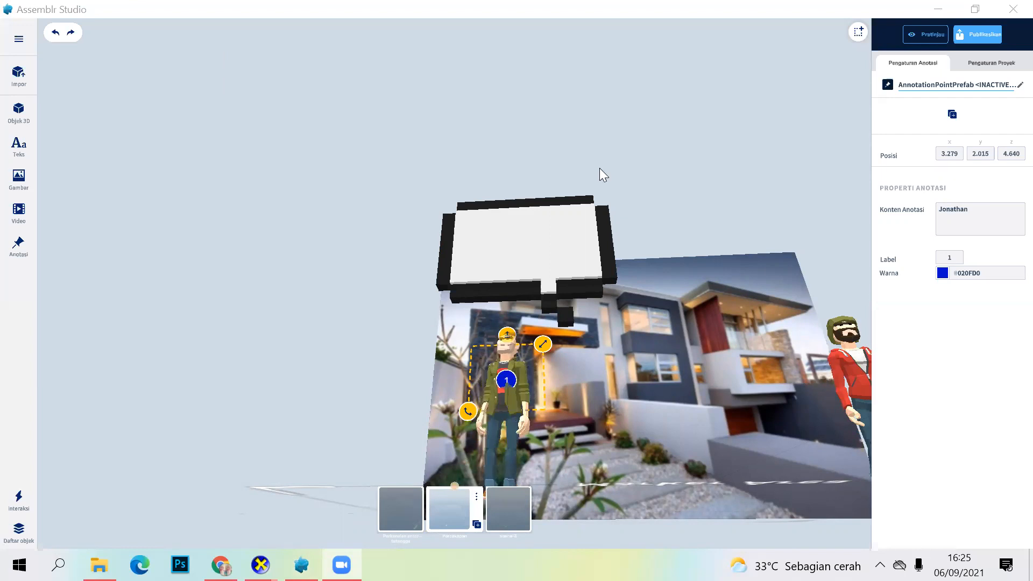
left_click(20, 36)
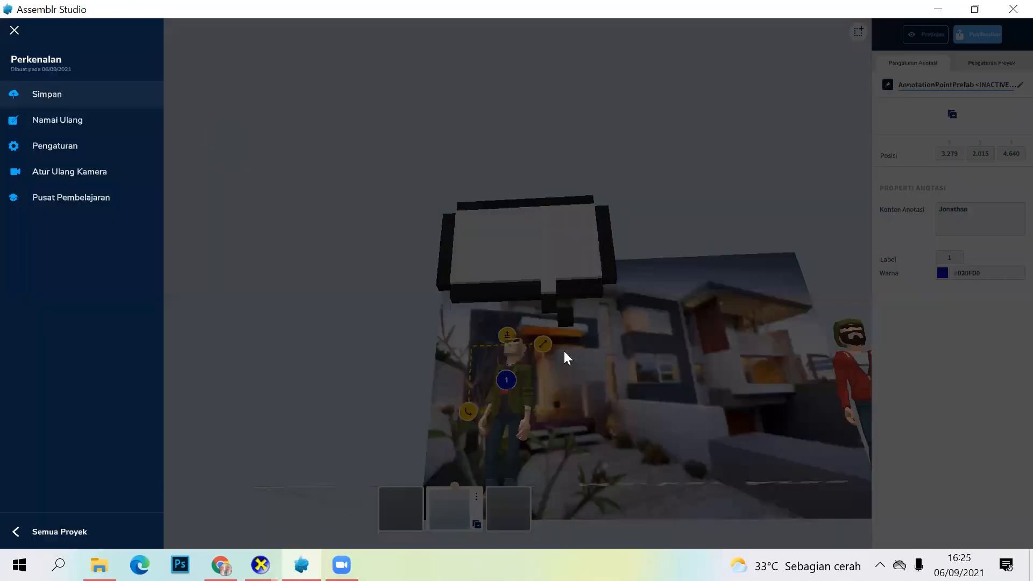
left_click(547, 327)
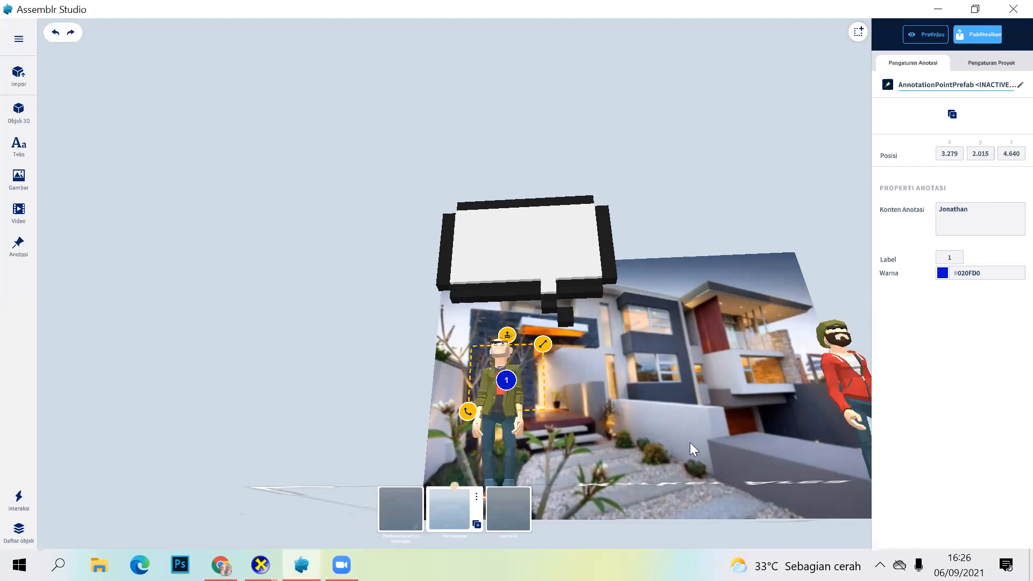
Step: Add a second annotation on the red-jacketed character and enter the character's name as its content
right_click_drag(690, 487, 699, 532)
right_click_drag(694, 484, 690, 534)
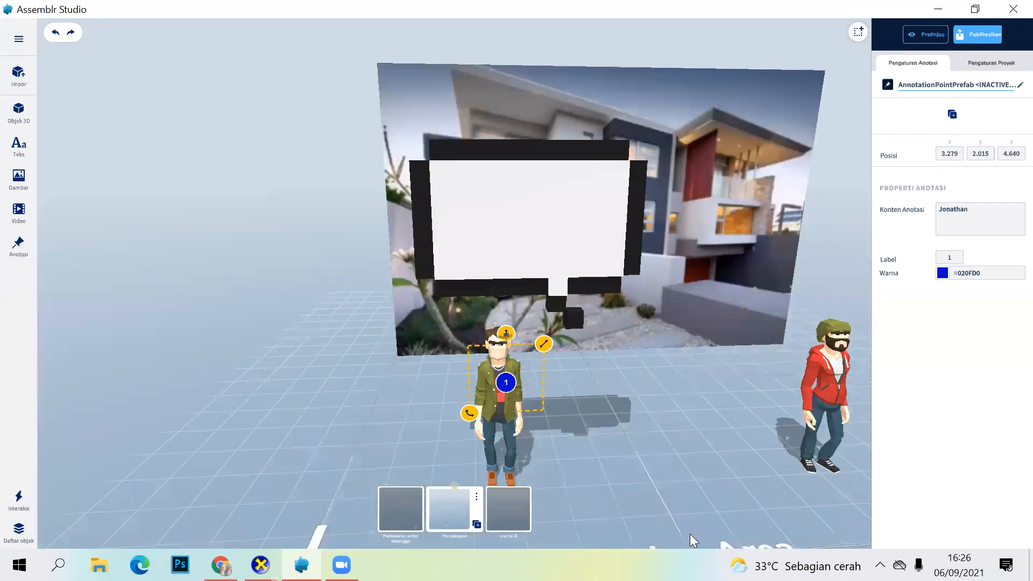
scroll(781, 477, "down", 3)
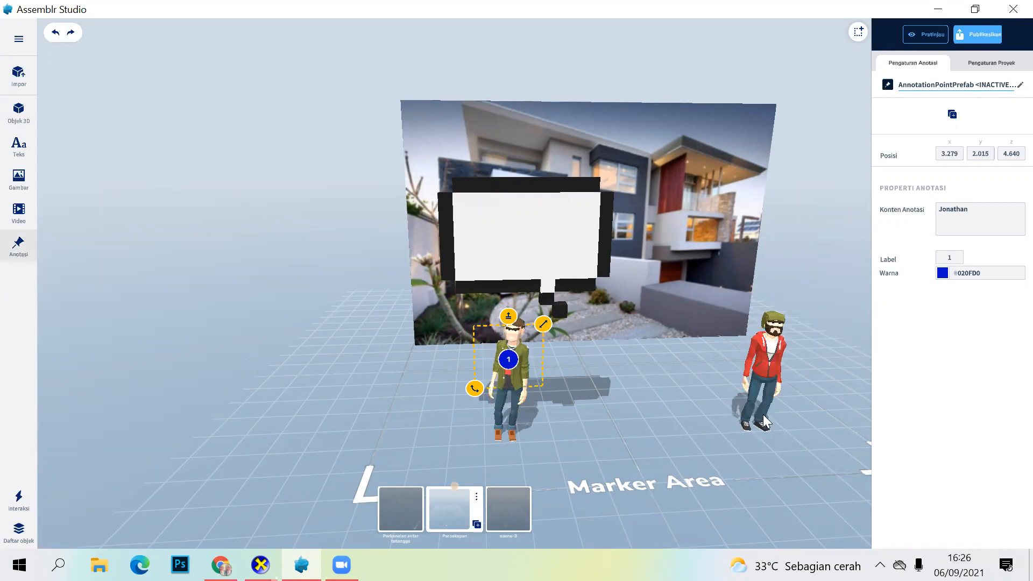
left_click(19, 245)
left_click(767, 356)
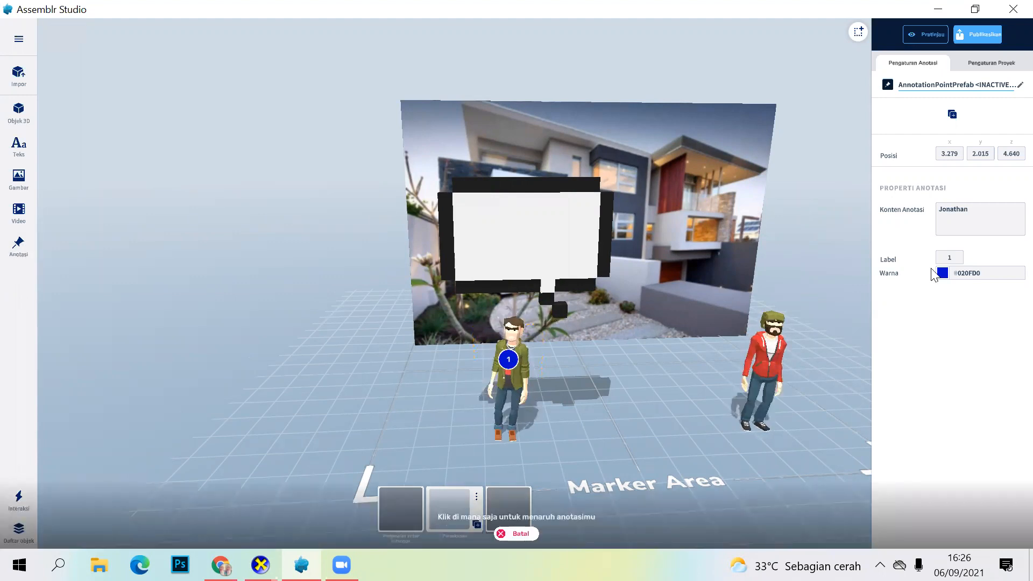
left_click(963, 211)
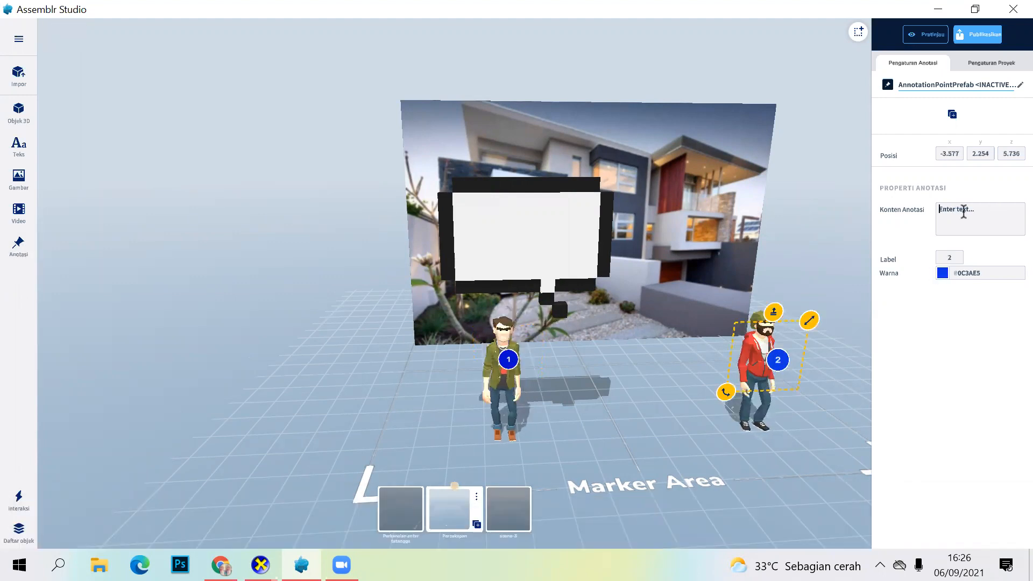
type("ting")
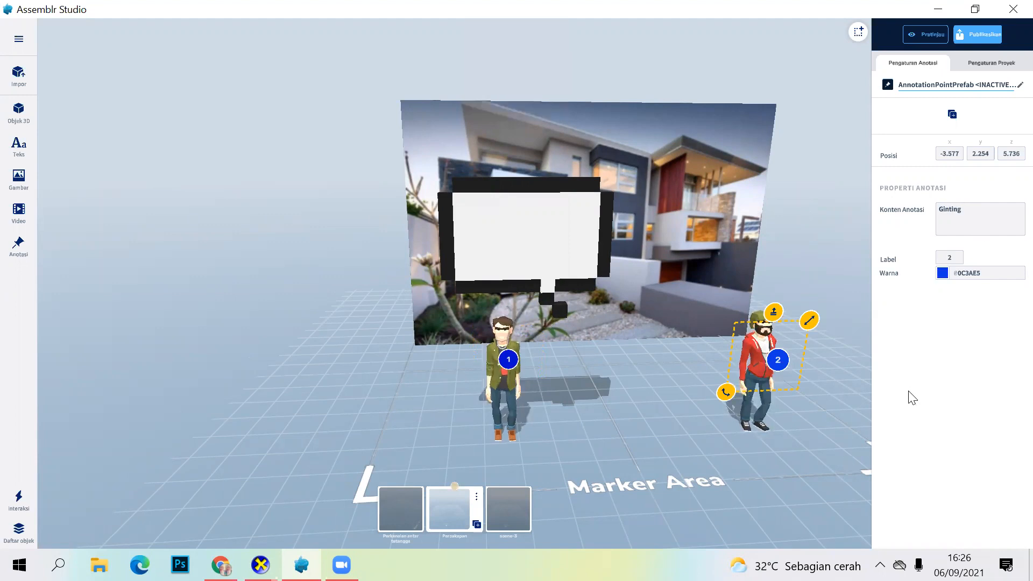
Step: Try repositioning the second annotation on the red-jacketed character's body from a side view
left_click(781, 419)
left_click_drag(696, 388, 633, 397)
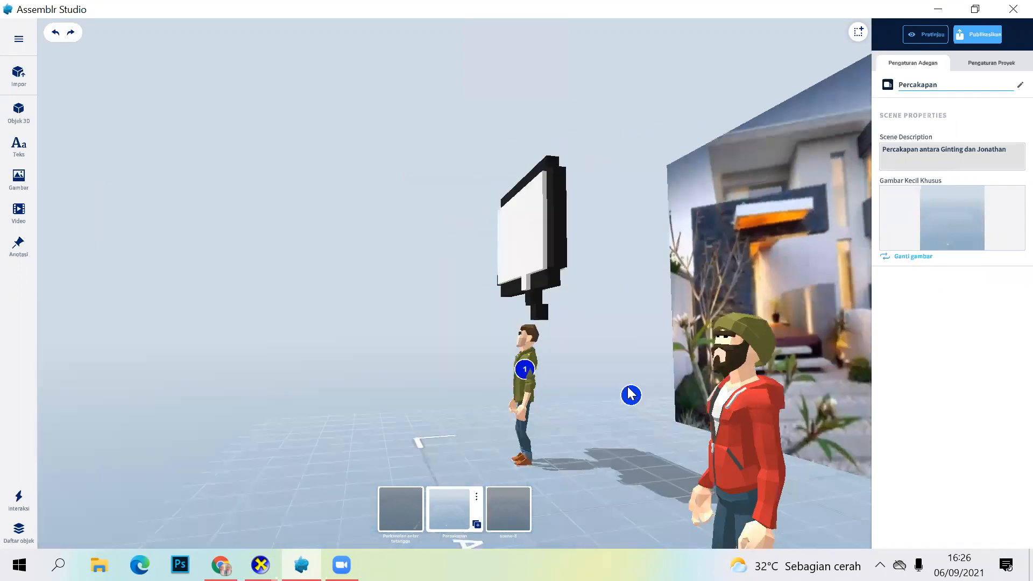
left_click(631, 395)
left_click_drag(708, 416, 728, 415)
left_click_drag(683, 477, 682, 473)
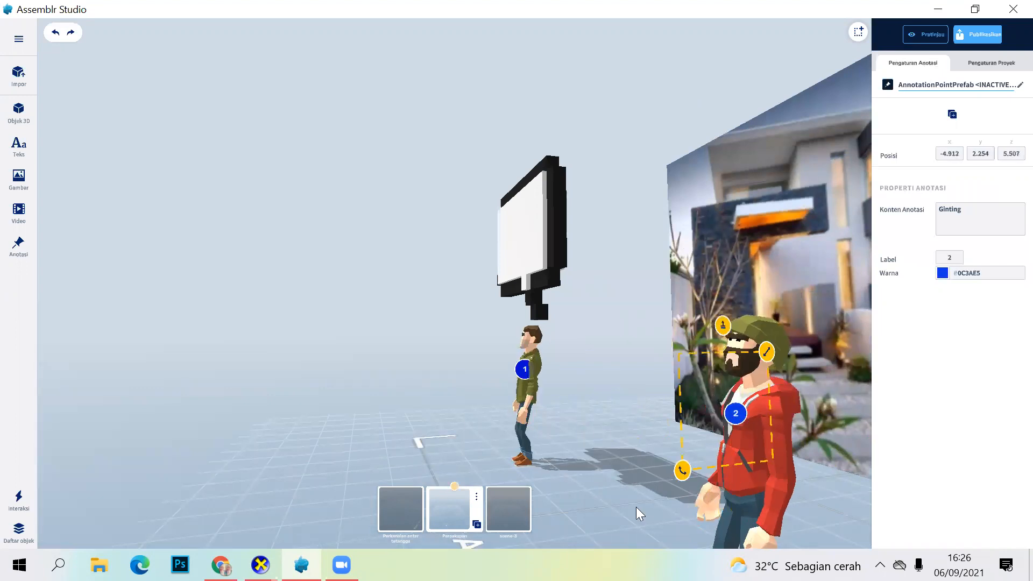
left_click_drag(636, 507, 703, 502)
mouse_move(711, 463)
left_mouse_down()
mouse_move(798, 376)
mouse_move(766, 410)
left_mouse_up()
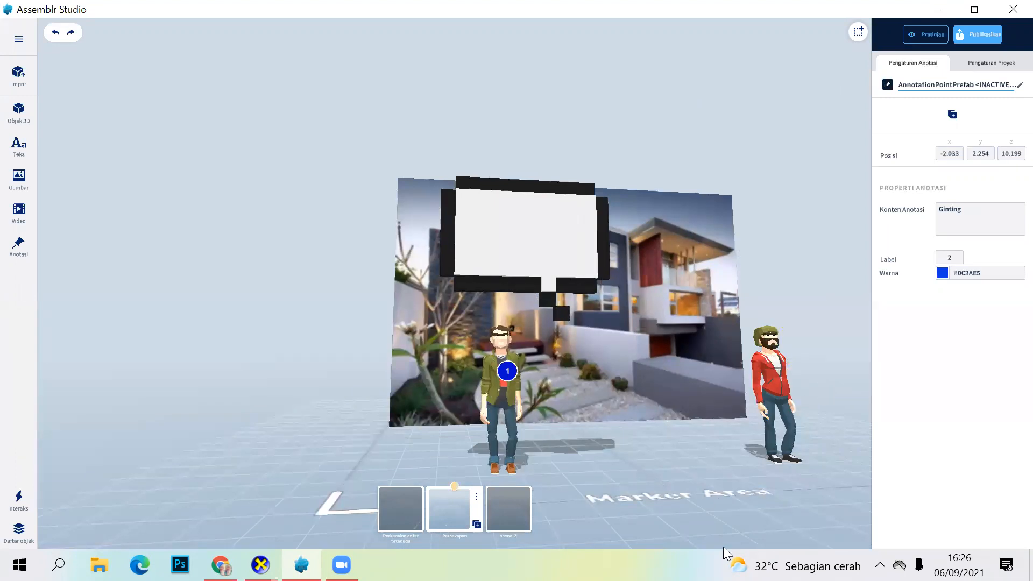
Step: Move the second annotation back onto the red-jacketed character's chest, to about x -3.256 and z 5.547, and deselect it
scroll(720, 543, "up", 2)
scroll(133, 113, "down", 1)
left_click(61, 34)
left_click_drag(804, 373, 931, 381)
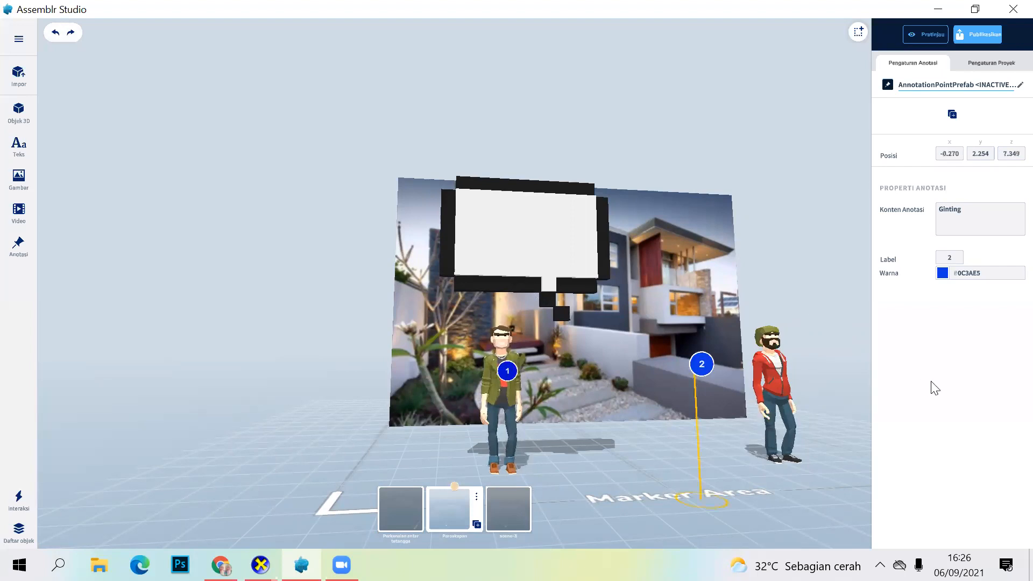
mouse_move(727, 496)
left_mouse_down()
mouse_move(782, 449)
mouse_move(805, 362)
left_mouse_up()
mouse_move(806, 416)
left_mouse_down()
mouse_move(640, 353)
mouse_move(639, 324)
mouse_move(756, 457)
left_mouse_up()
mouse_move(653, 445)
left_mouse_down()
mouse_move(776, 430)
mouse_move(811, 451)
mouse_move(783, 450)
mouse_move(774, 374)
mouse_move(791, 385)
mouse_move(774, 388)
left_mouse_up()
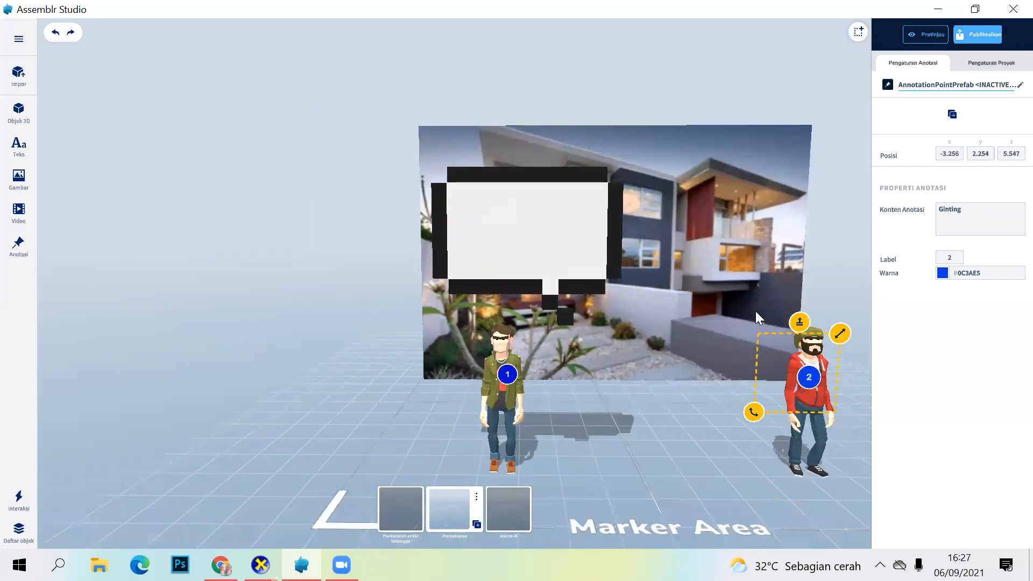
left_click(645, 357)
left_click(541, 84)
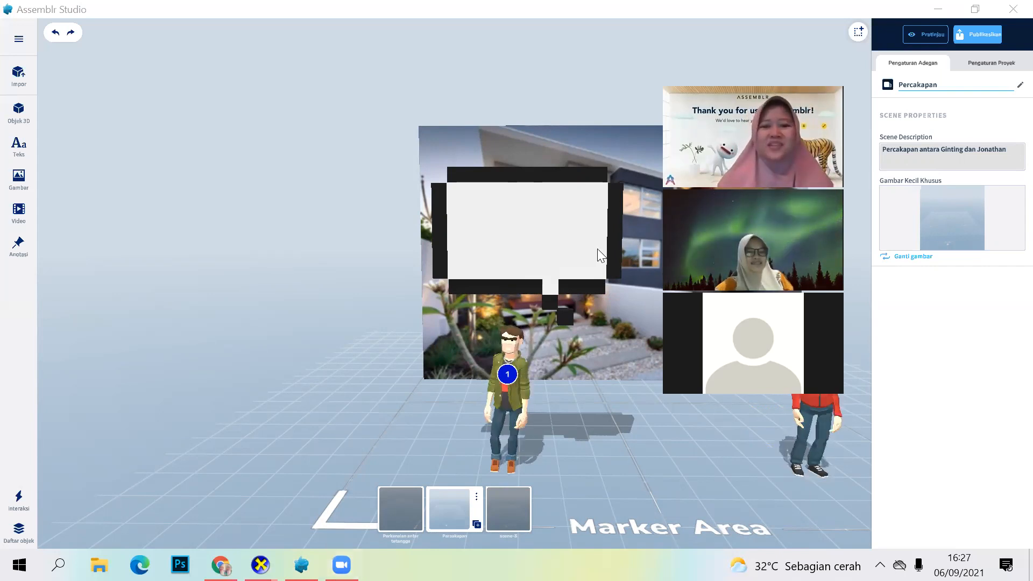
left_click(662, 373)
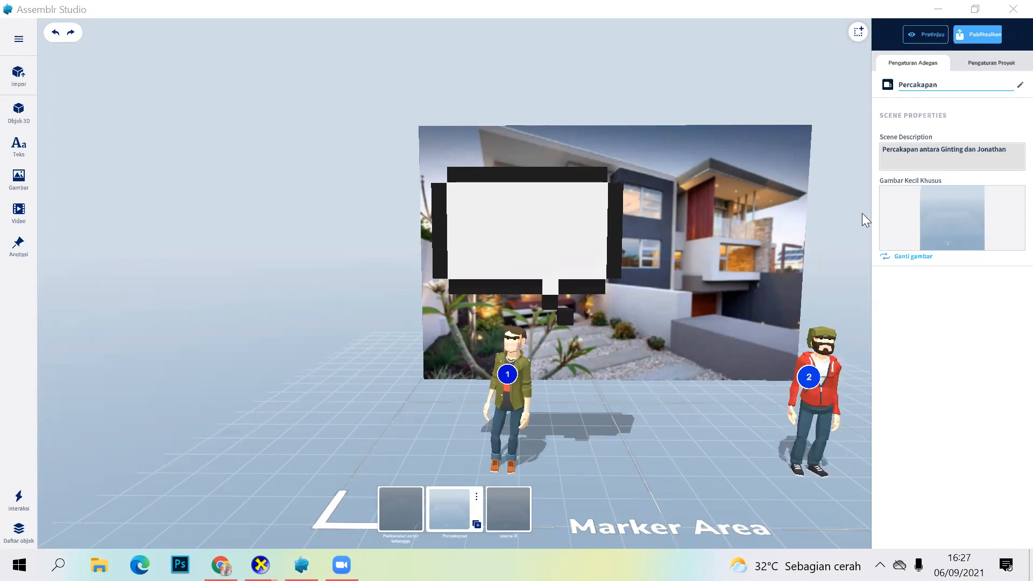
Step: Replace the Percakapan scene's custom thumbnail with the house image 5e7ad933cdcaa from the Downloads folder
left_click(907, 258)
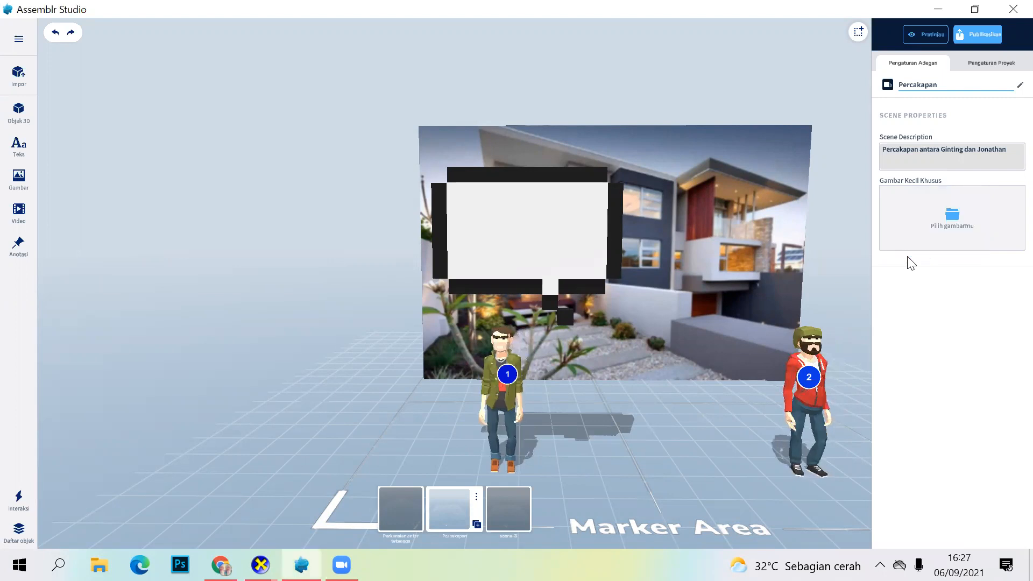
left_click(949, 237)
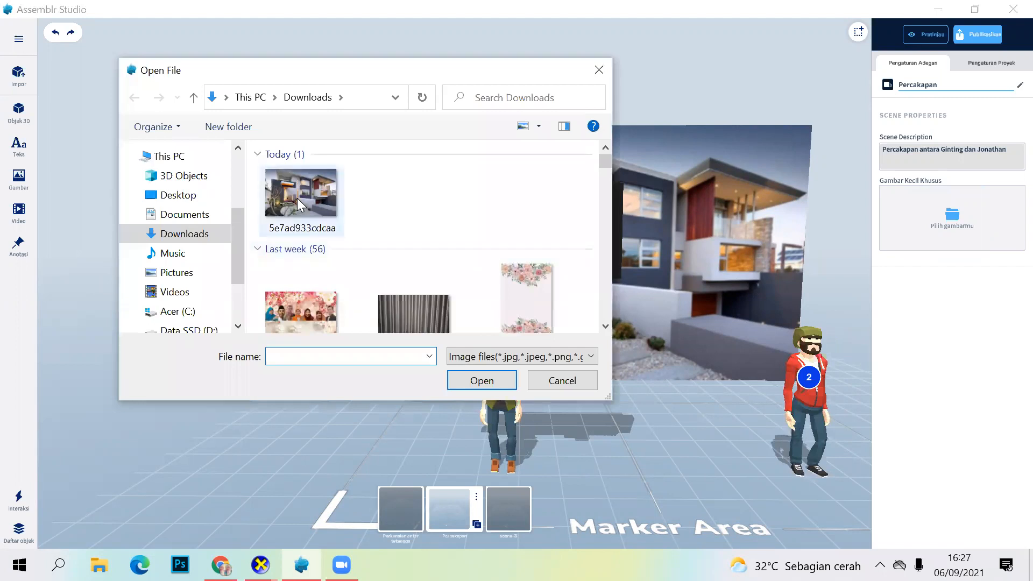
left_click(484, 380)
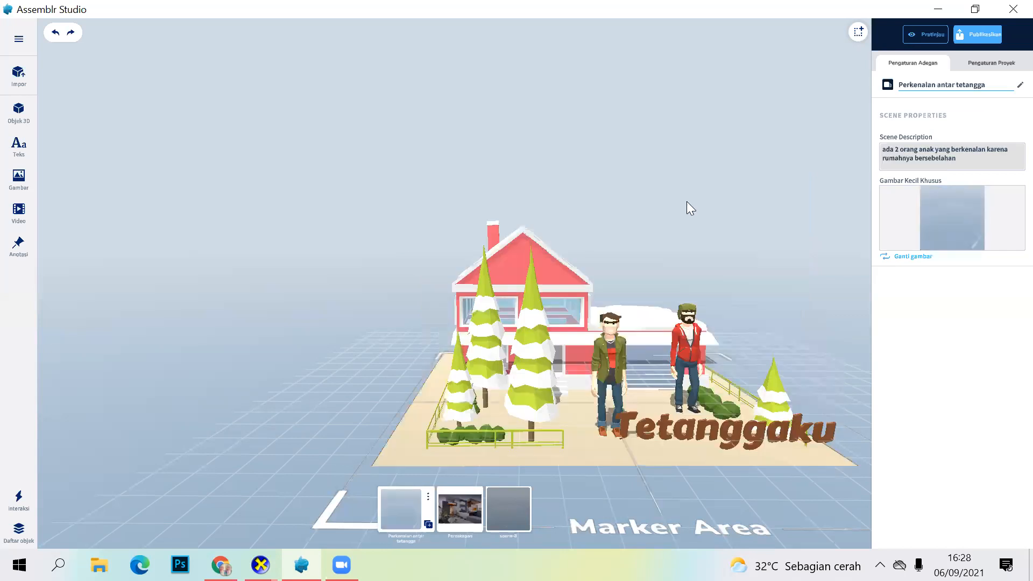
Step: Preview the project and examine the Perkenalan antar tetangga scene up close and from different angles
left_click(921, 35)
scroll(697, 301, "up", 1)
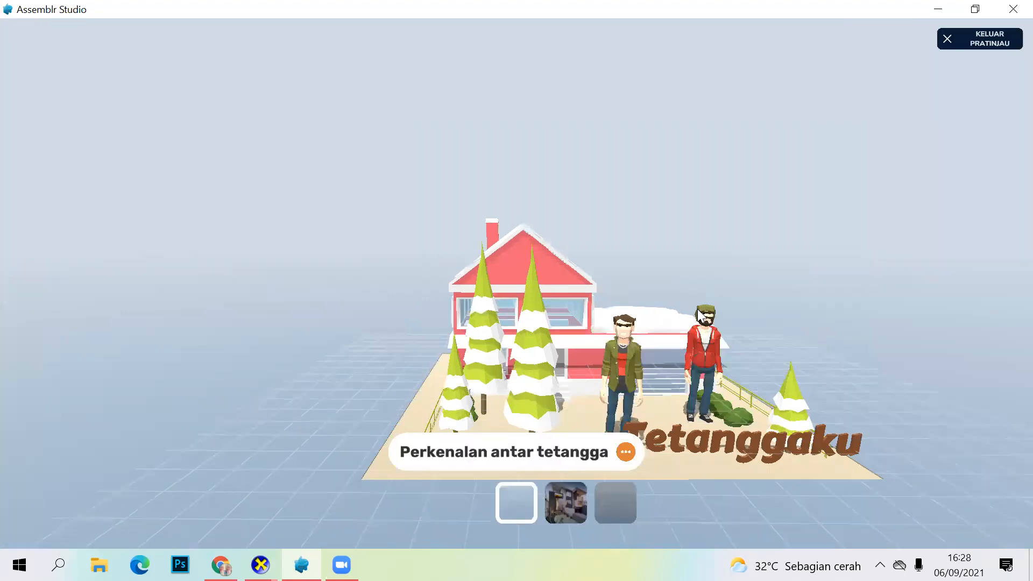
scroll(701, 301, "up", 3)
scroll(695, 393, "up", 1)
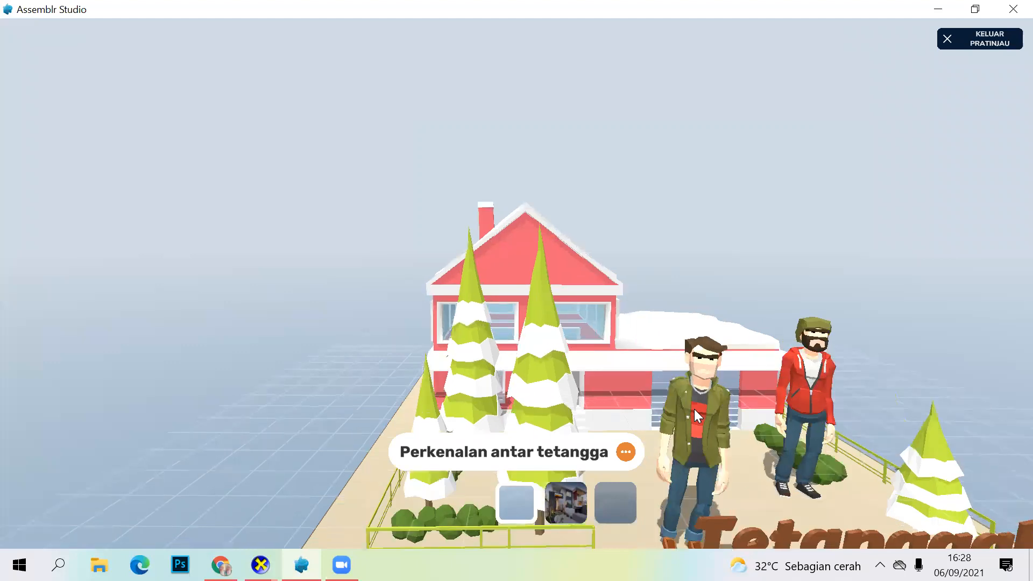
left_click_drag(689, 392, 699, 331)
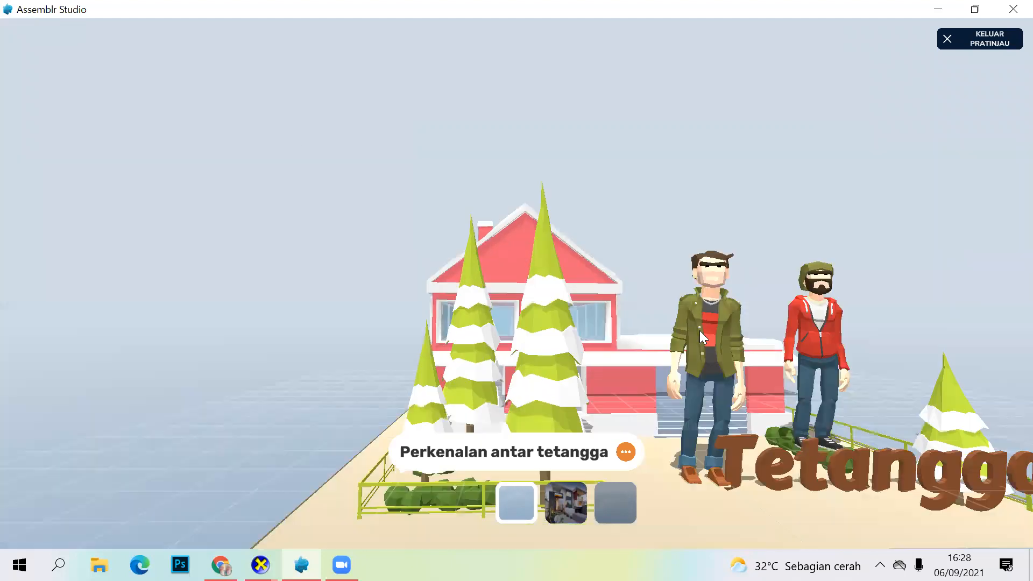
scroll(699, 330, "down", 2)
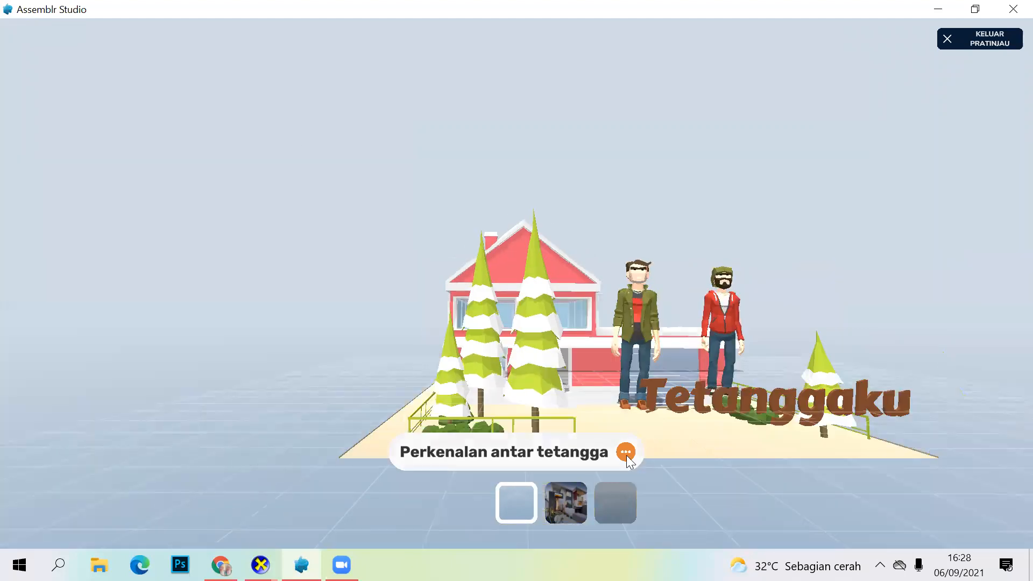
left_click(398, 451)
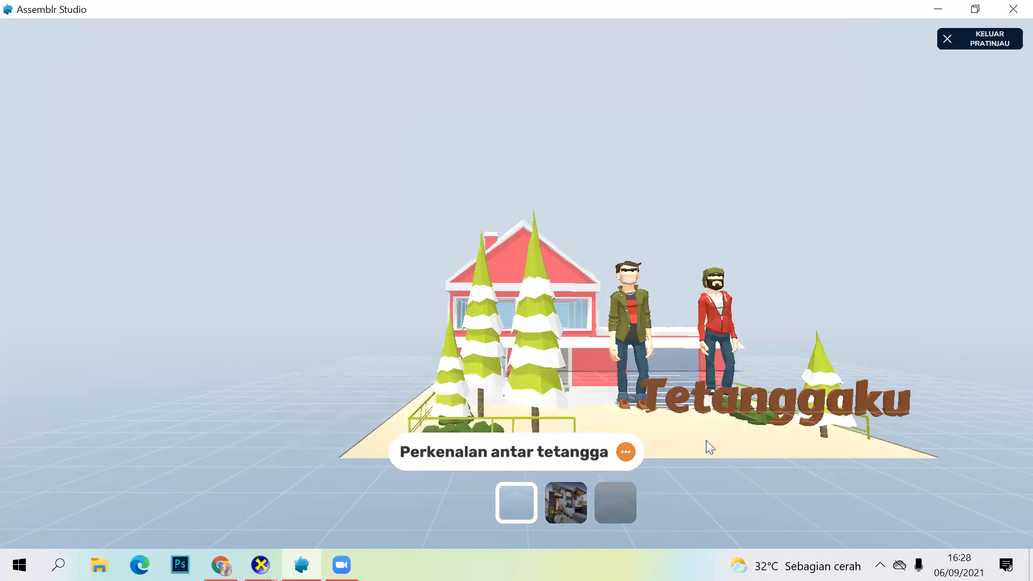
left_click_drag(641, 460, 615, 451)
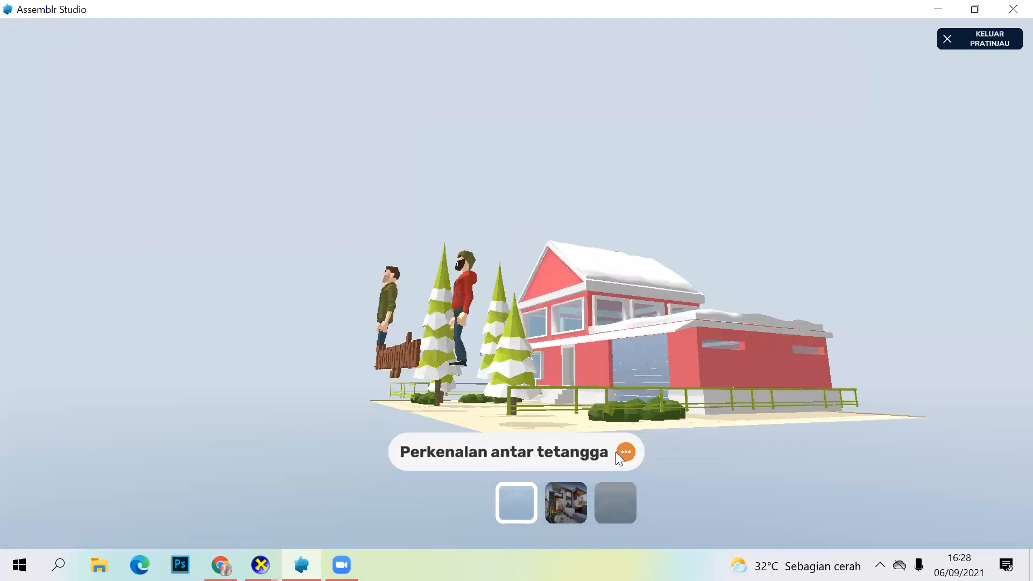
left_click_drag(722, 477, 703, 453)
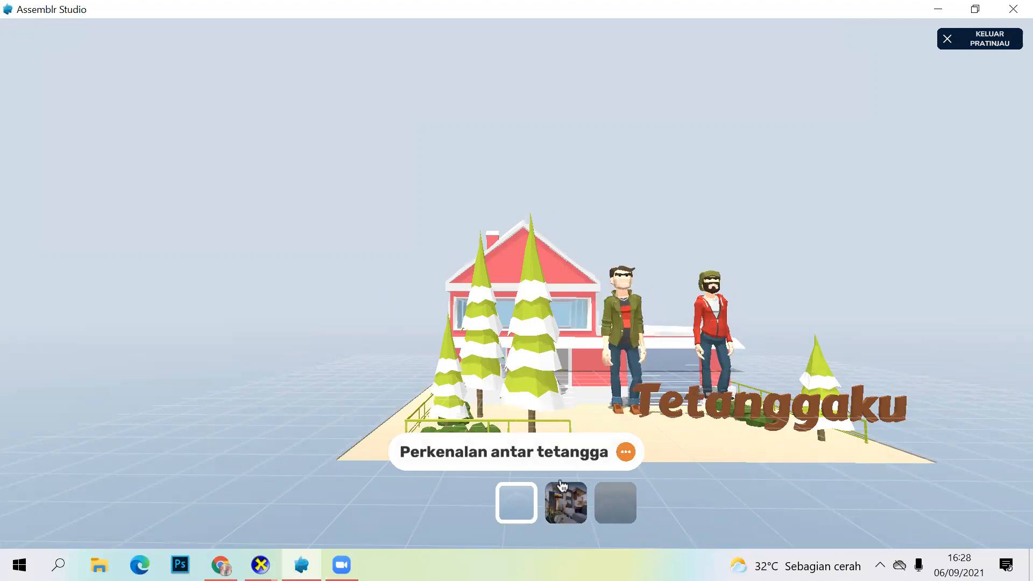
Step: Preview the Percakapan scene's two annotations and its description, and open scene-3 in the preview
left_click(567, 510)
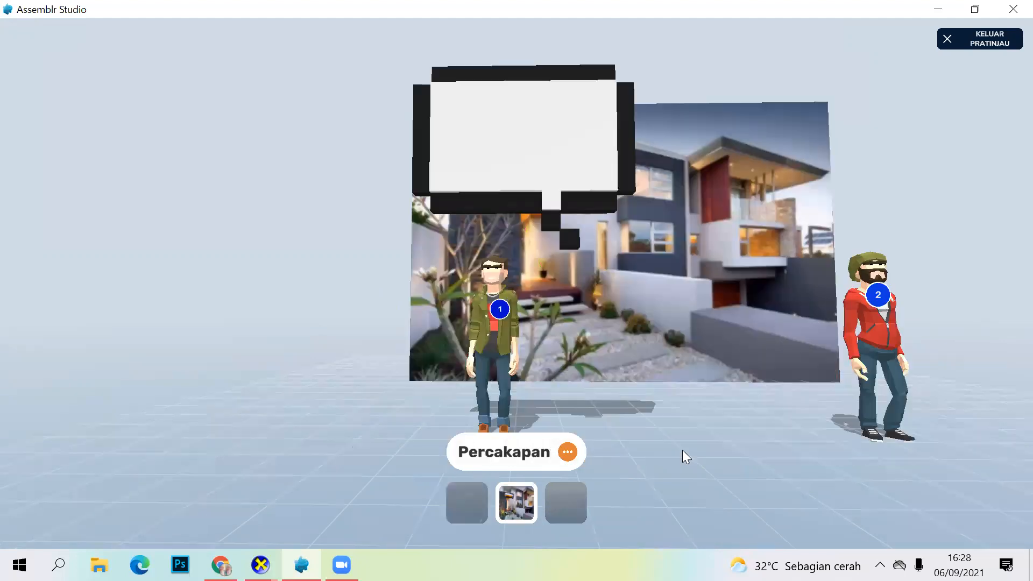
left_click(500, 315)
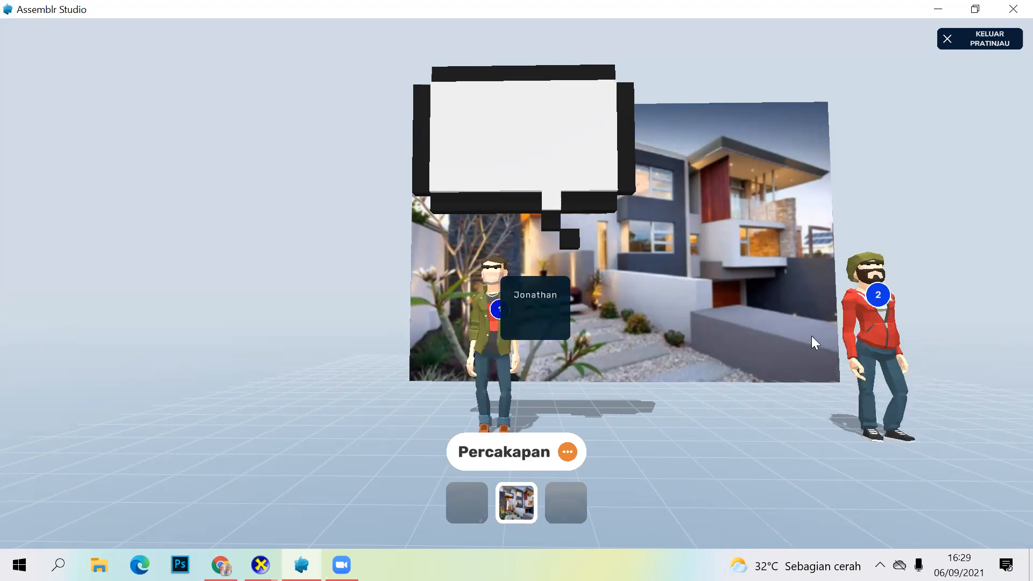
left_click(864, 298)
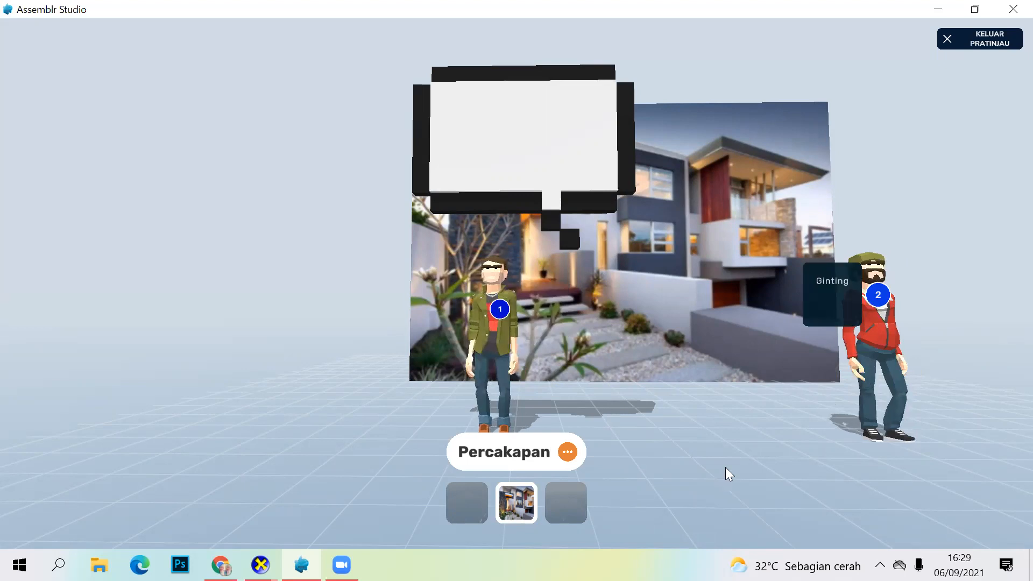
left_click(568, 455)
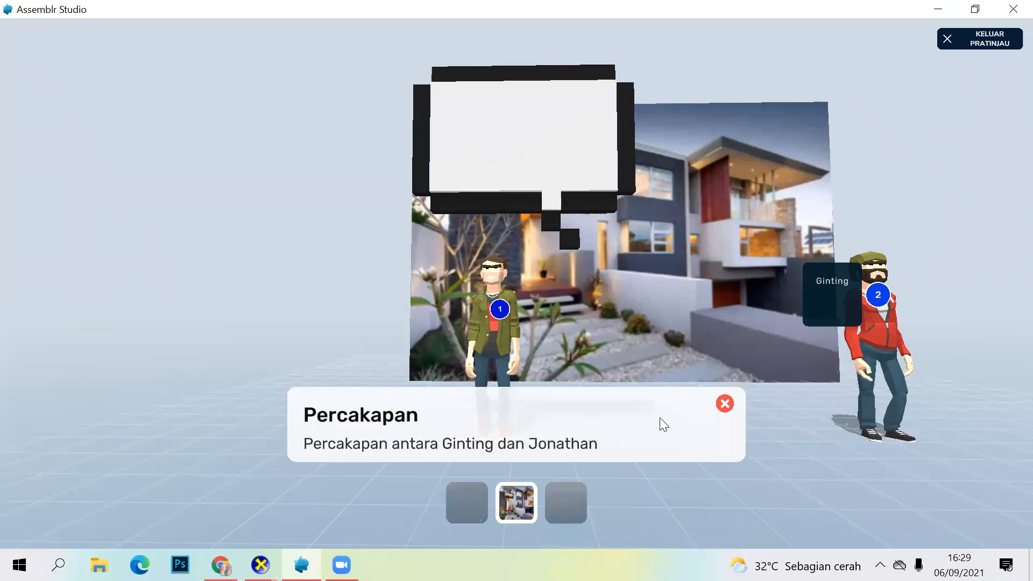
left_click(360, 418)
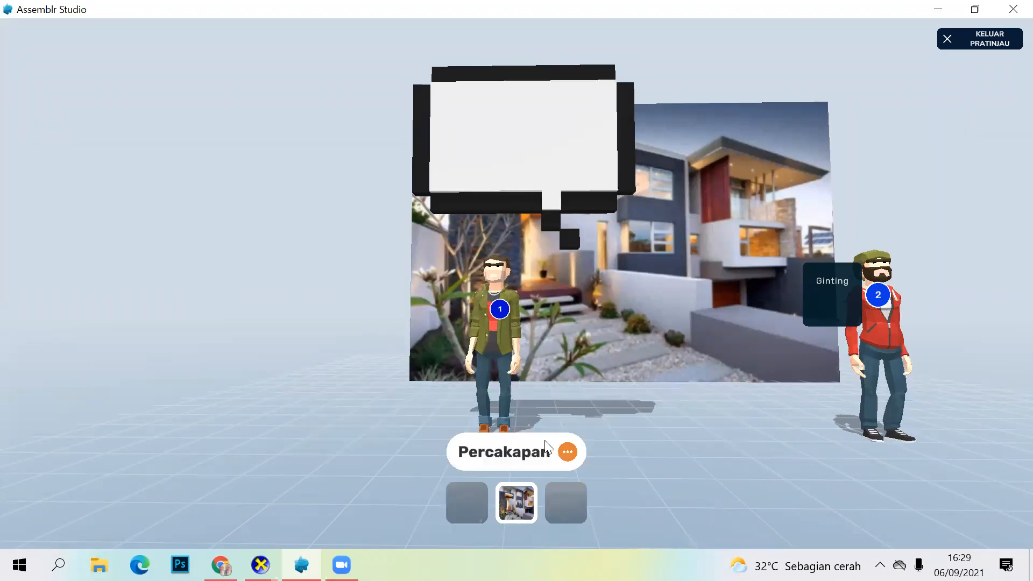
left_click(561, 515)
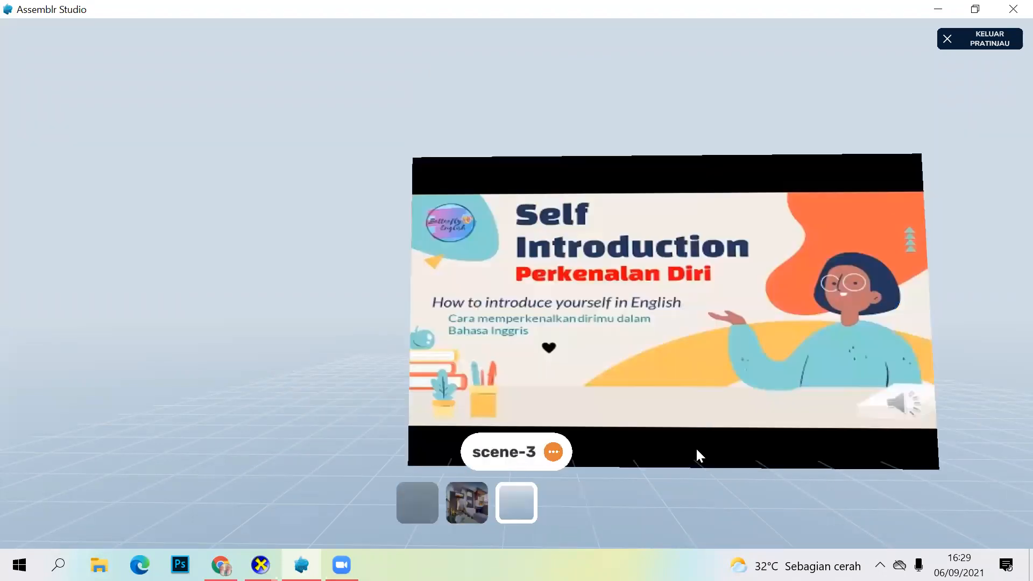
Step: Examine the scene-3 video from different angles in the preview and exit the preview
left_click_drag(742, 238, 699, 271)
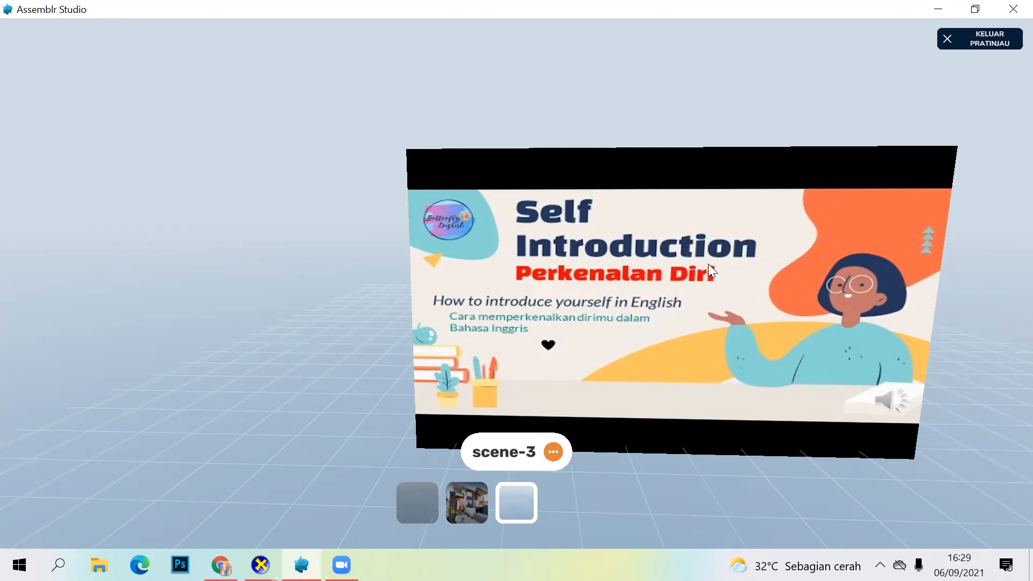
left_click_drag(707, 260, 609, 231)
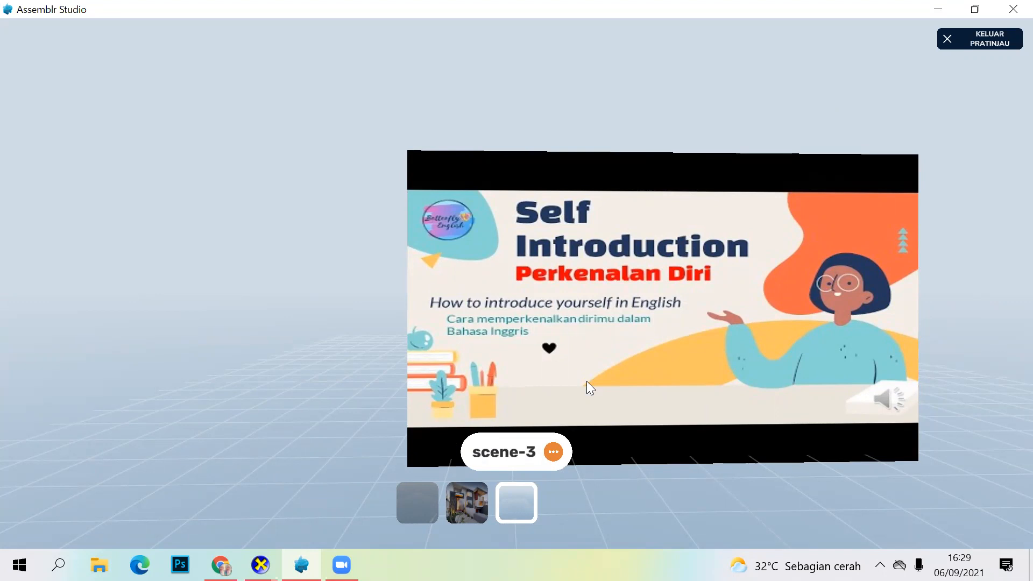
left_click(951, 40)
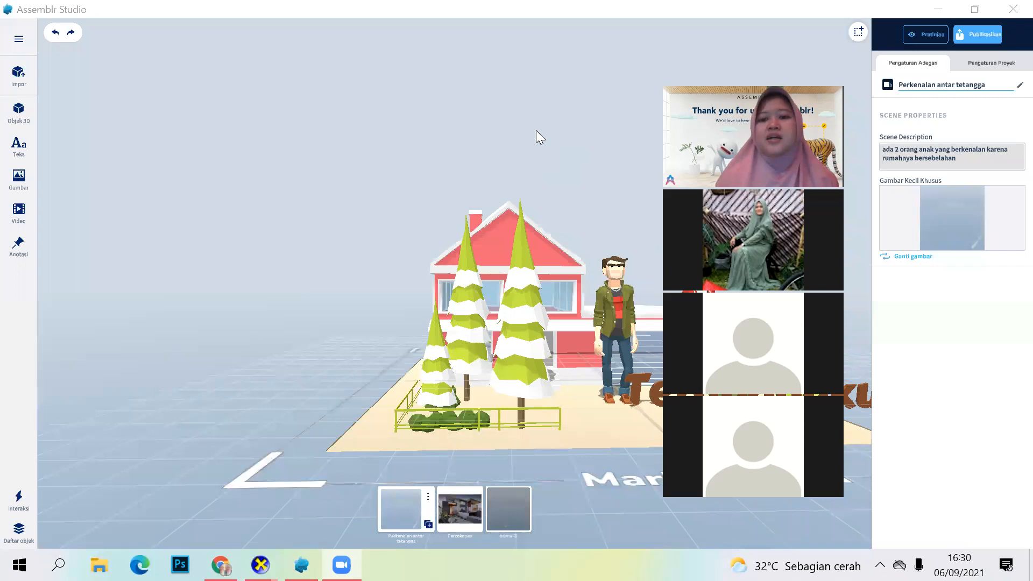
Step: Start publishing the creation and check the custom capture view for its cover image without taking a picture
left_click(971, 37)
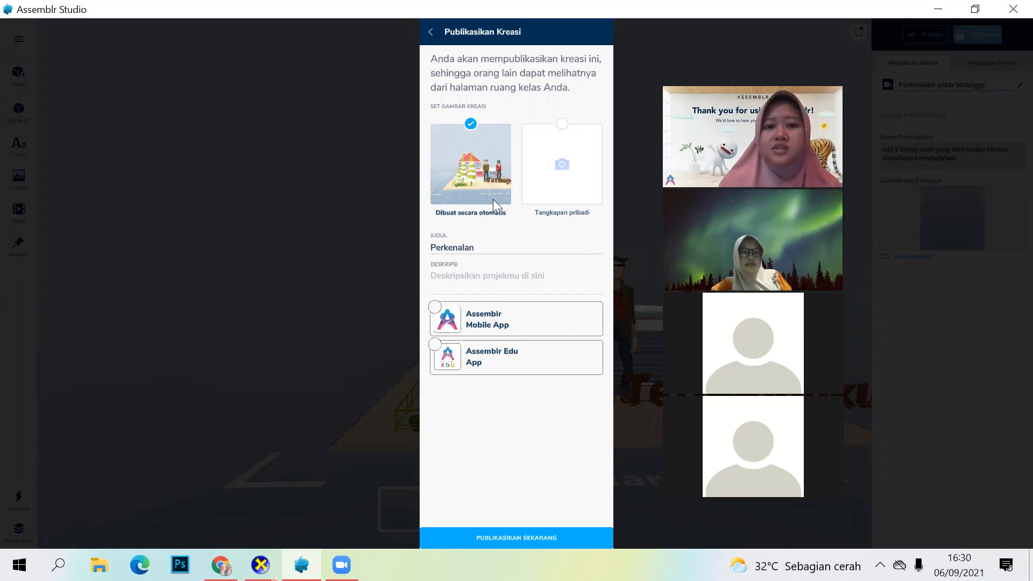
left_click(551, 166)
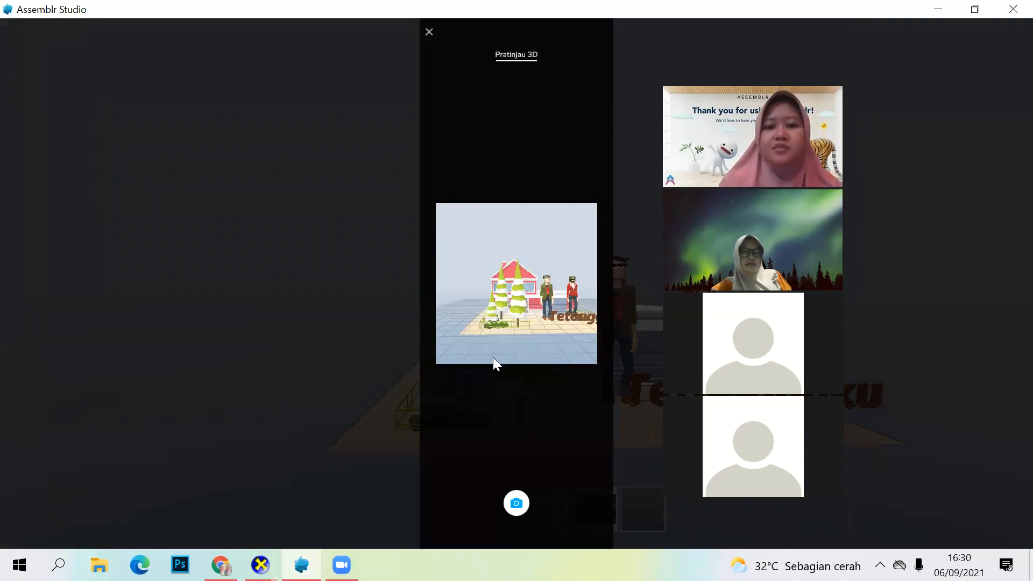
left_click(429, 33)
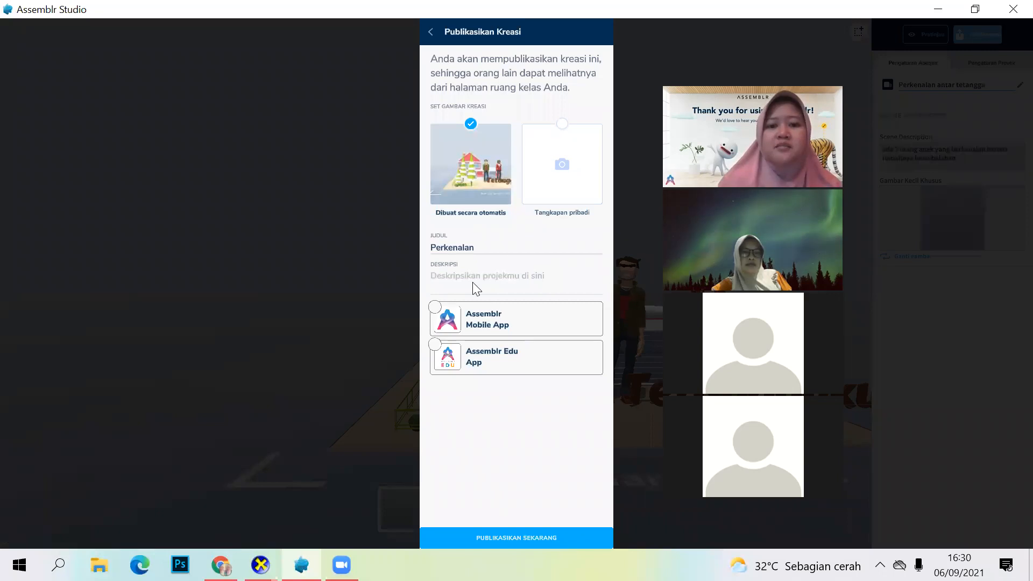
Step: Enter the description "Perkenalan antar tetangga" for the creation to be published
left_click(491, 248)
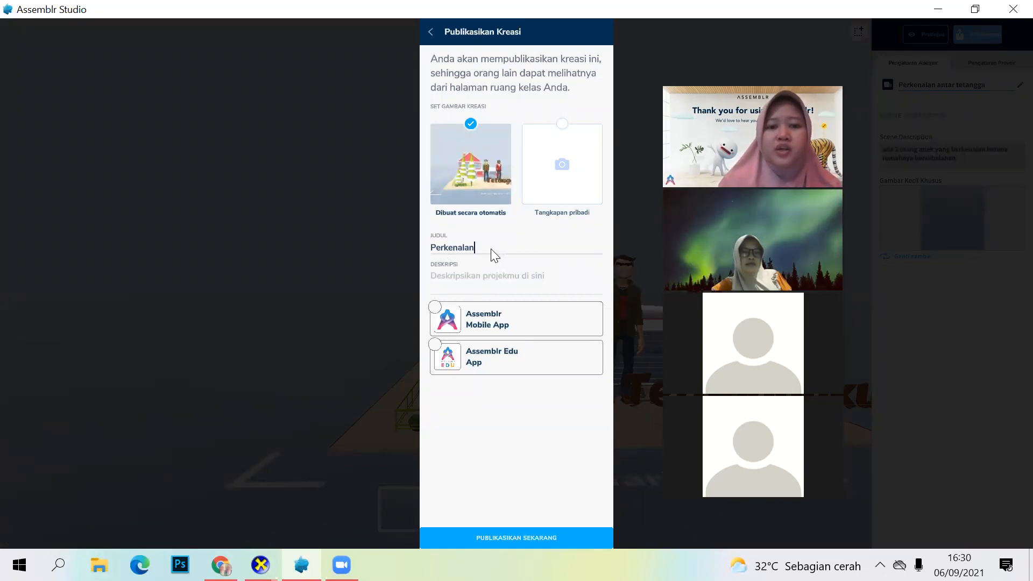
left_click(459, 276)
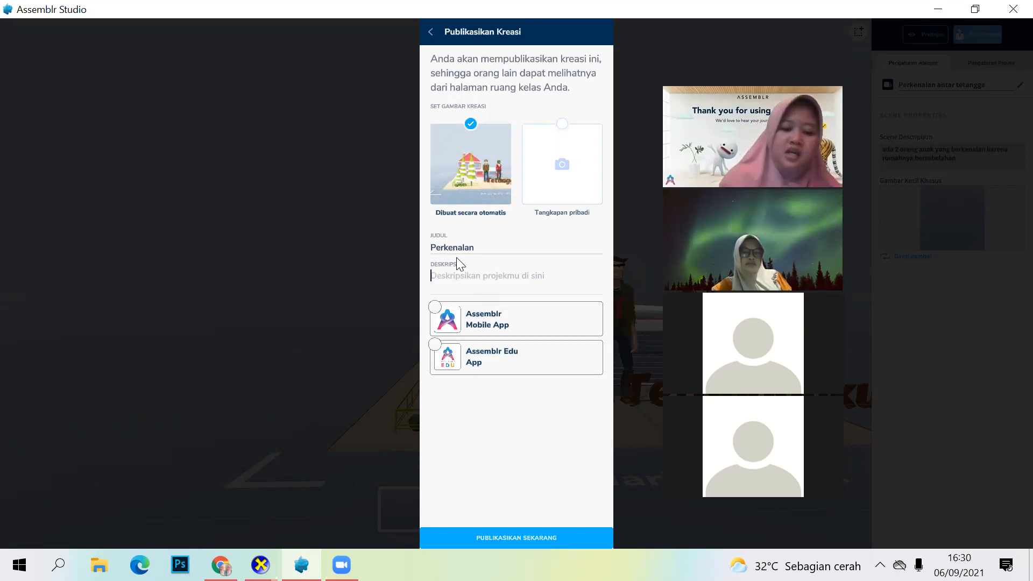
type("P")
key("Caps_Lock")
type("er")
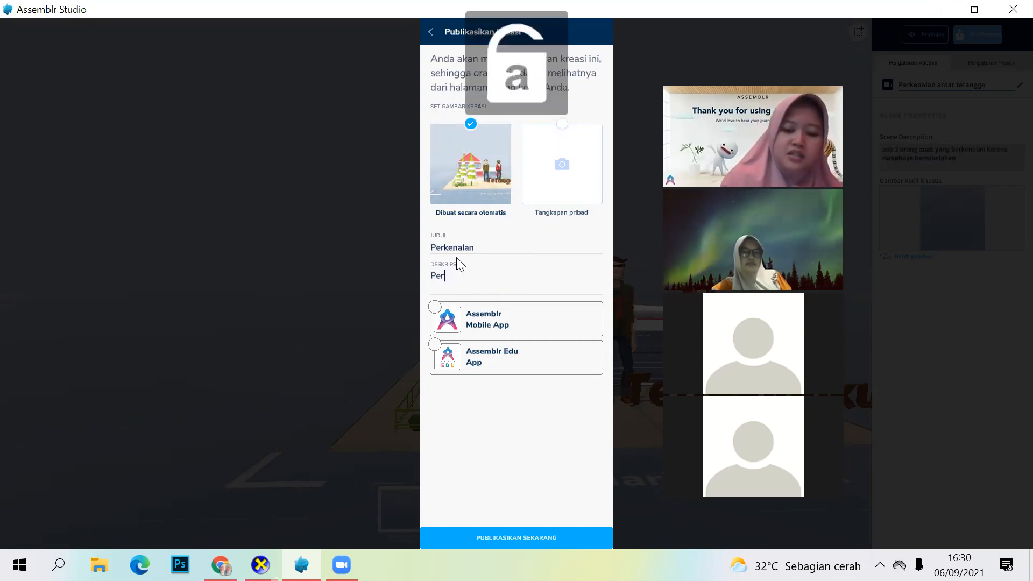
type("kenalan an")
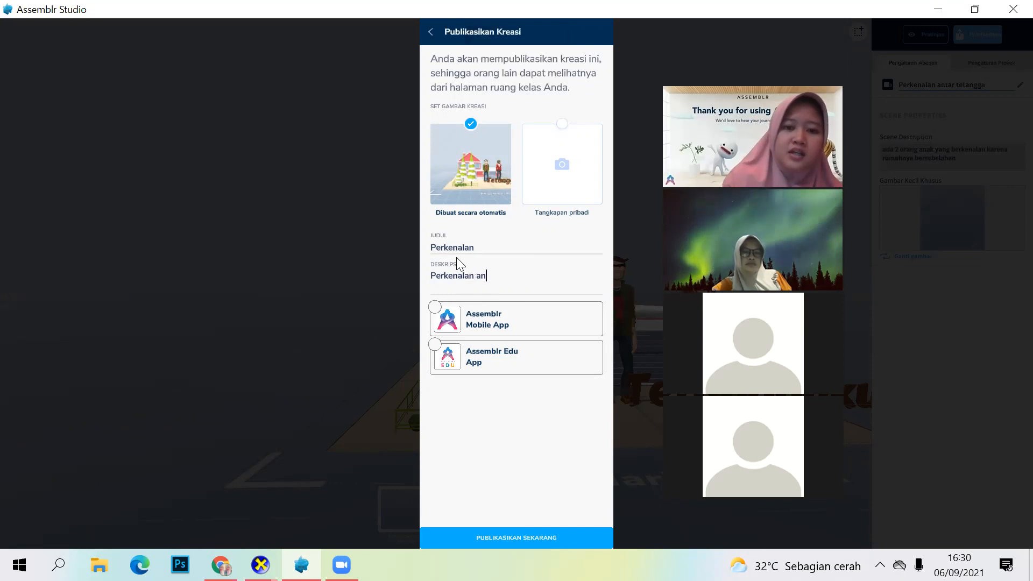
type("tar tetangg")
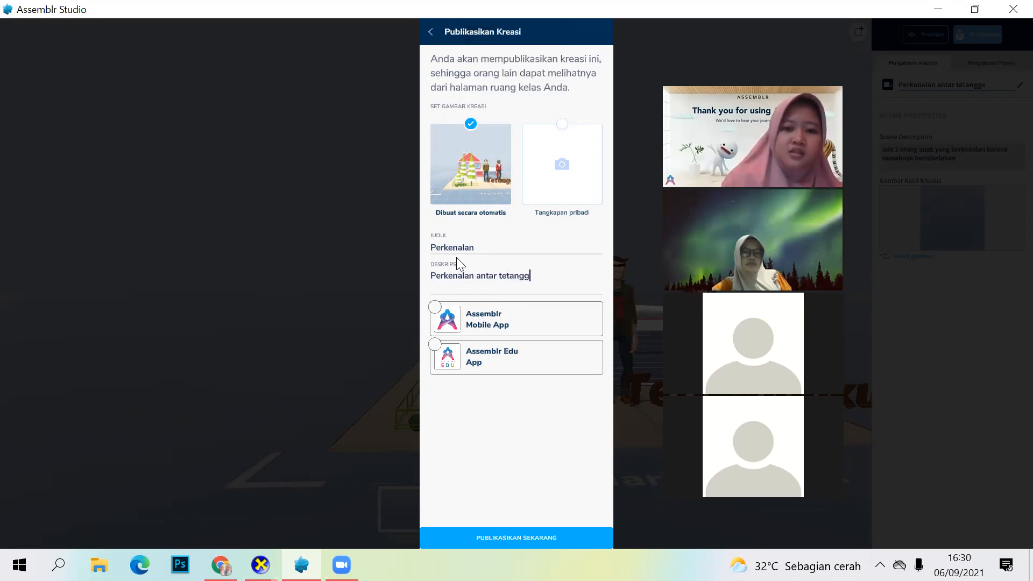
type("a")
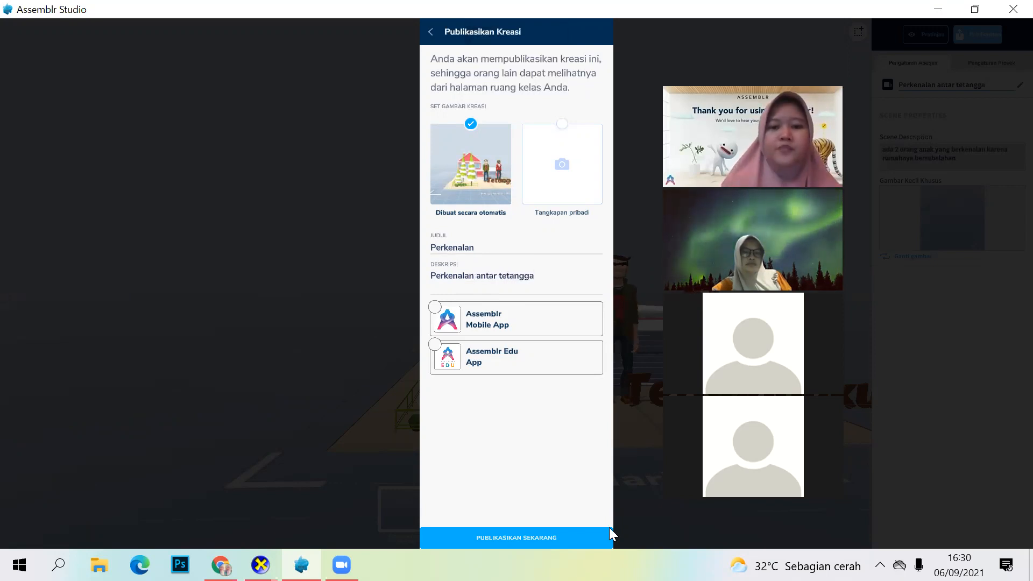
Step: Choose the Assemblr Edu App as the publishing target and set the category to Life Science
left_click(436, 343)
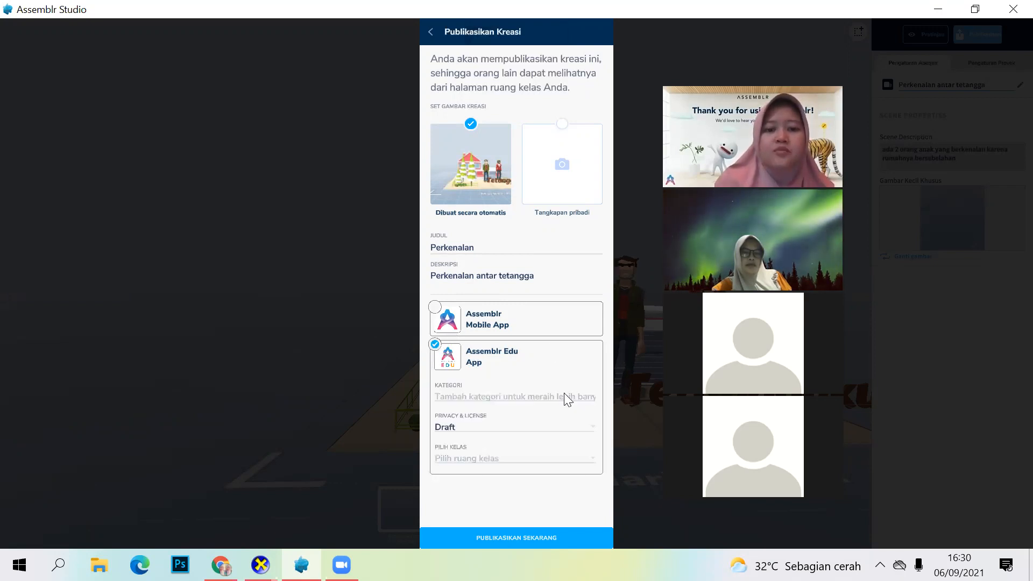
left_click(533, 396)
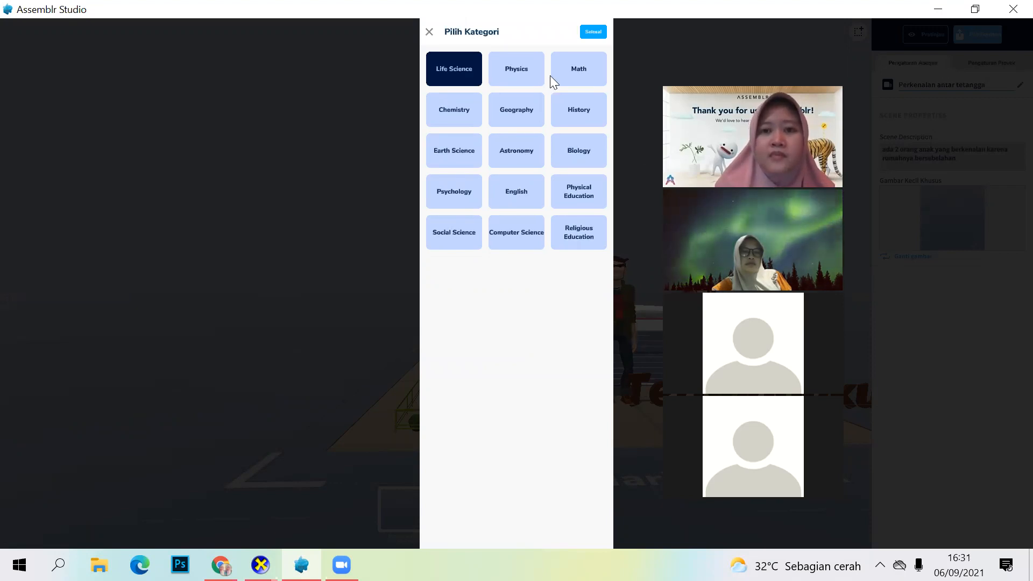
left_click(593, 31)
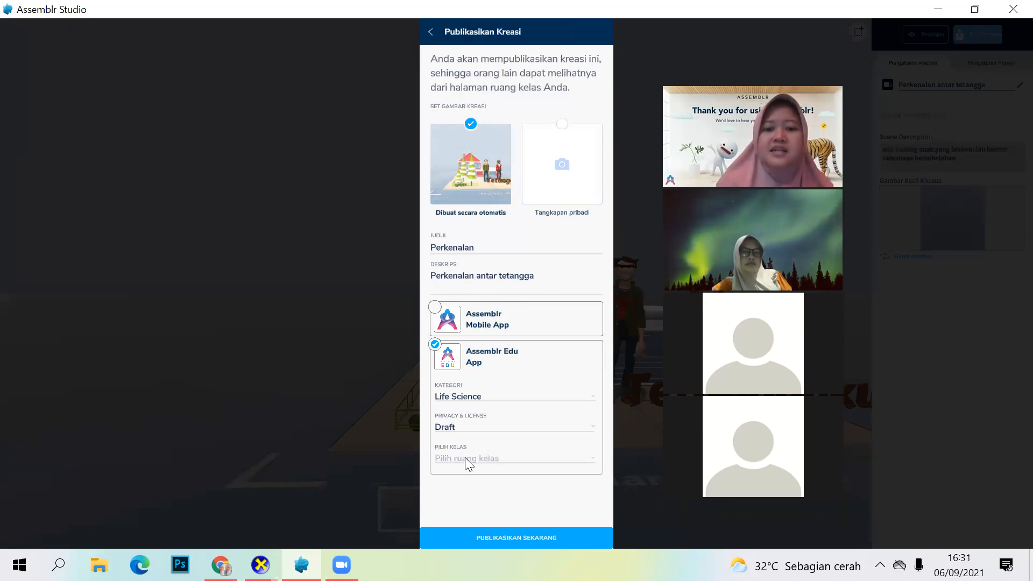
Step: Select the classes X Mipa 1 and Kelas 12 for the creation and publish it
left_click(467, 460)
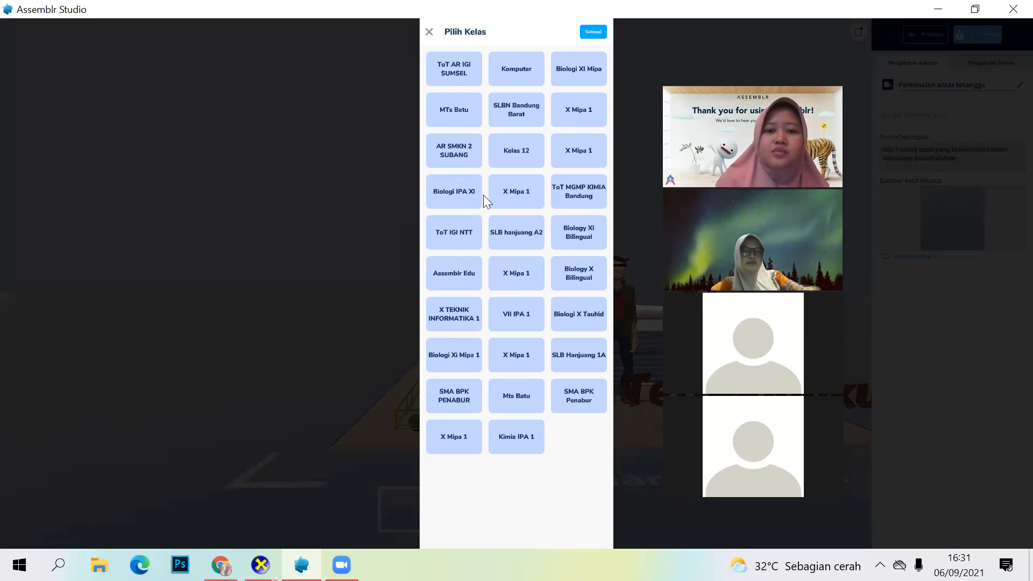
left_click(513, 183)
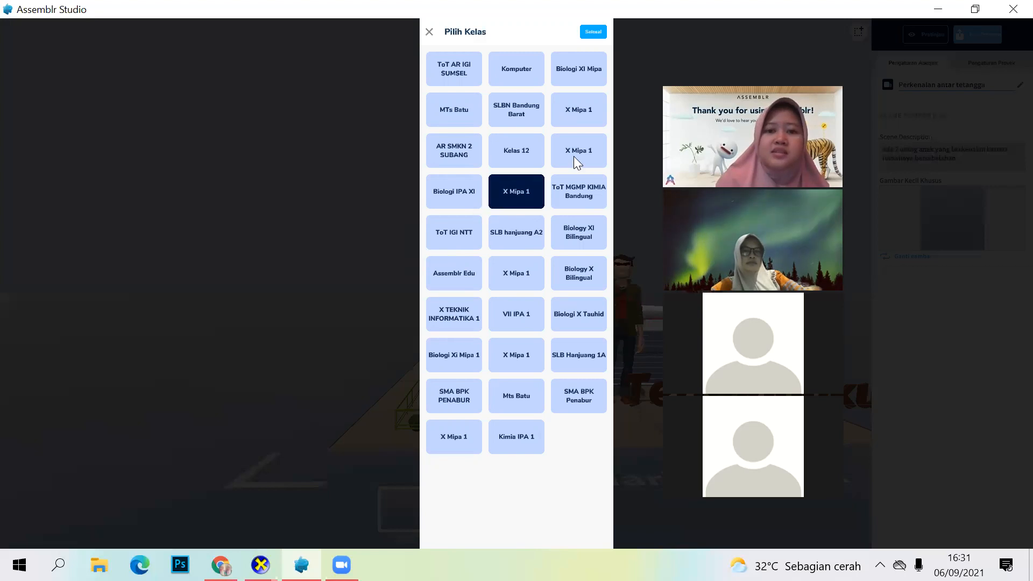
left_click(506, 143)
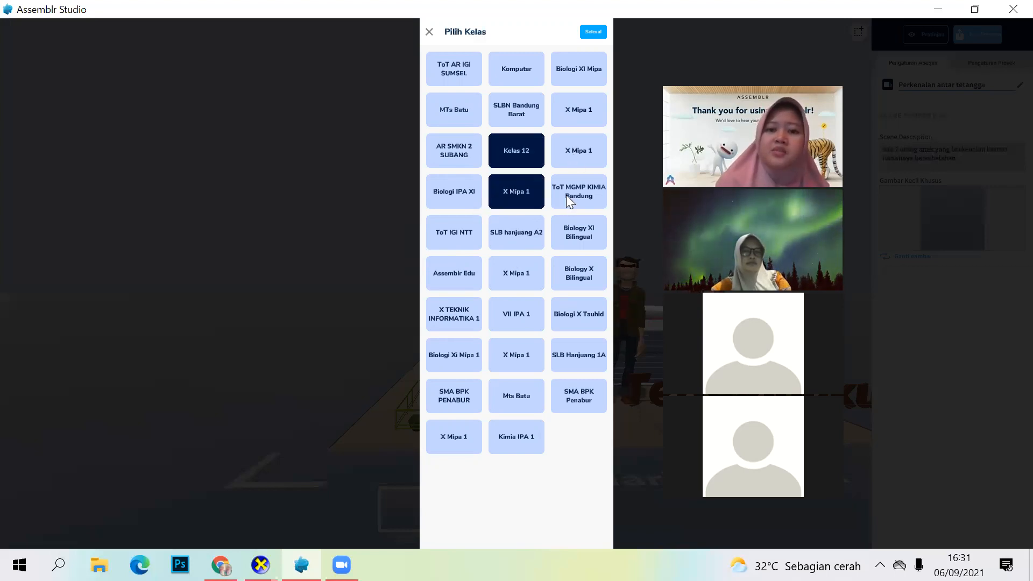
left_click(511, 313)
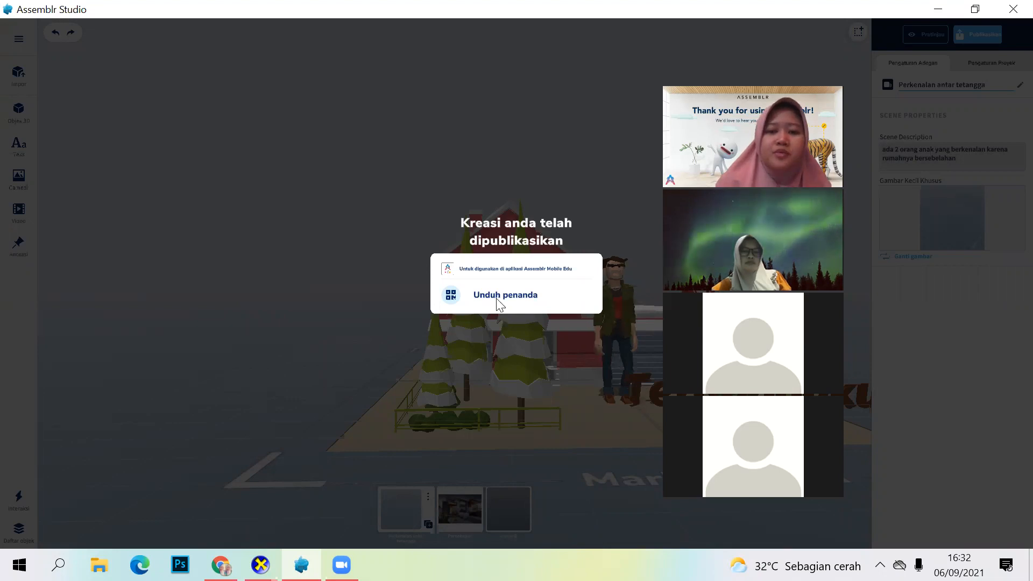
Step: Download the published creation's marker as the JPG image "Marker perkenalan" in the Downloads folder
left_click(280, 280)
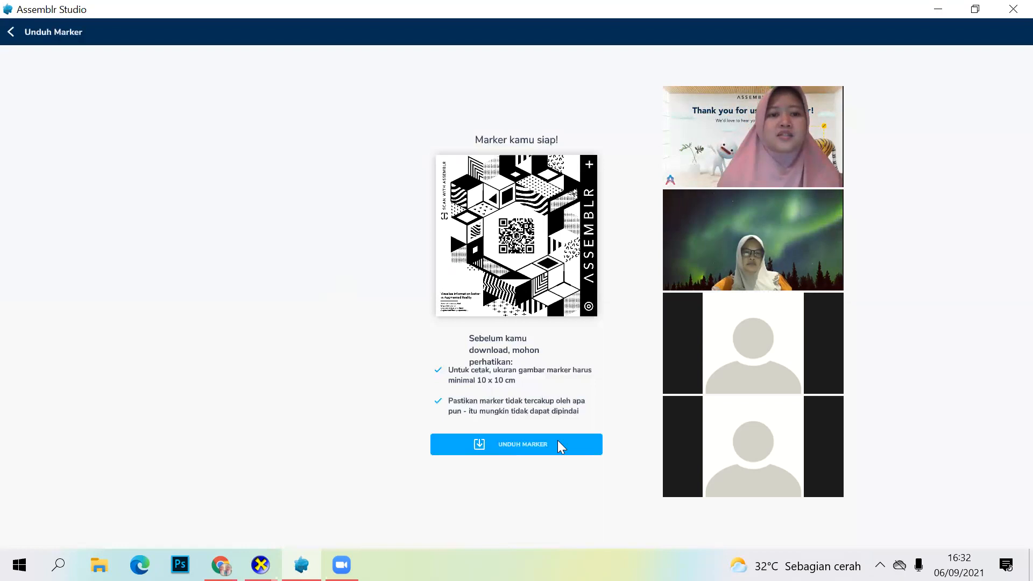
left_click(559, 446)
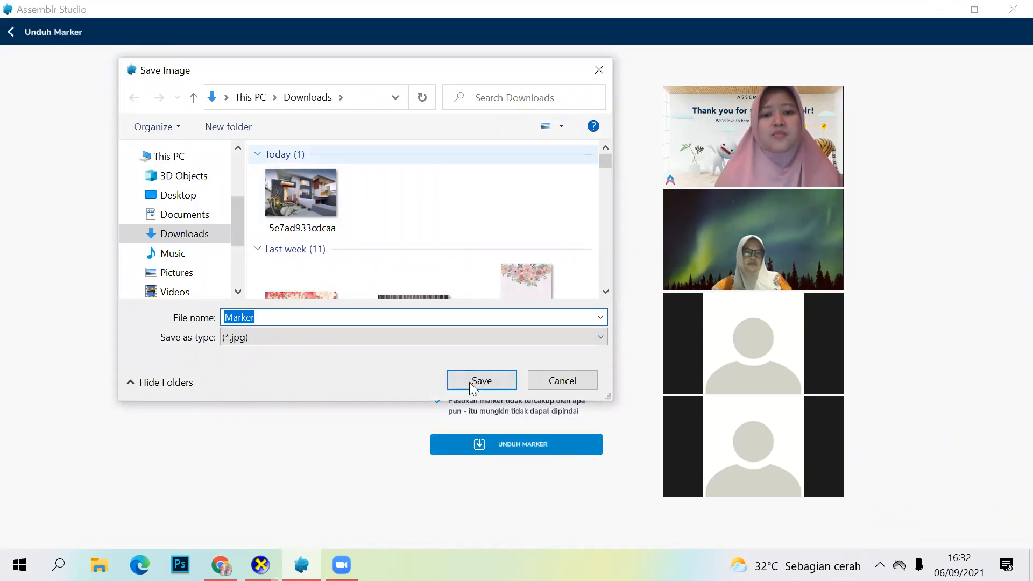
left_click(311, 311)
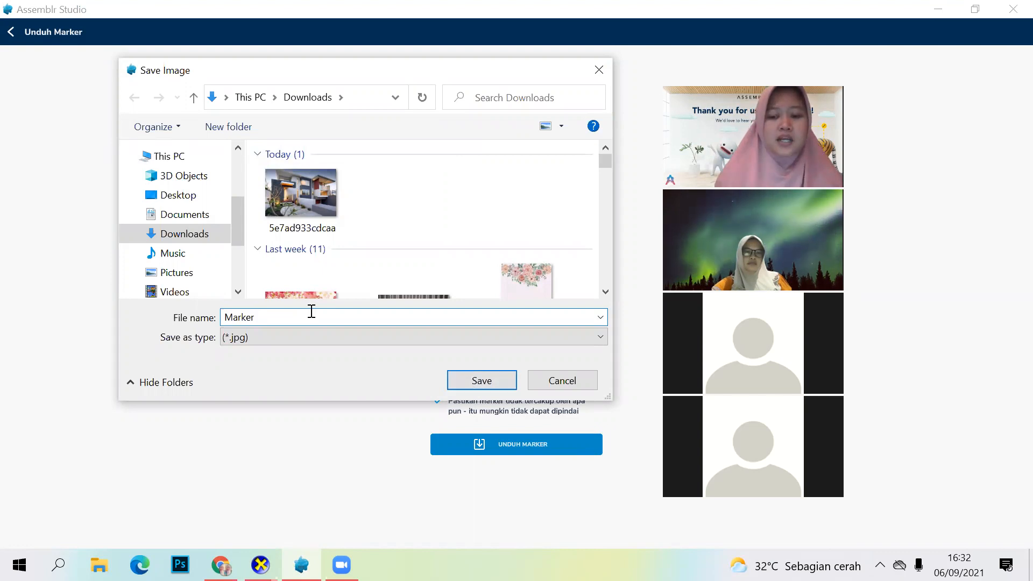
type("perke")
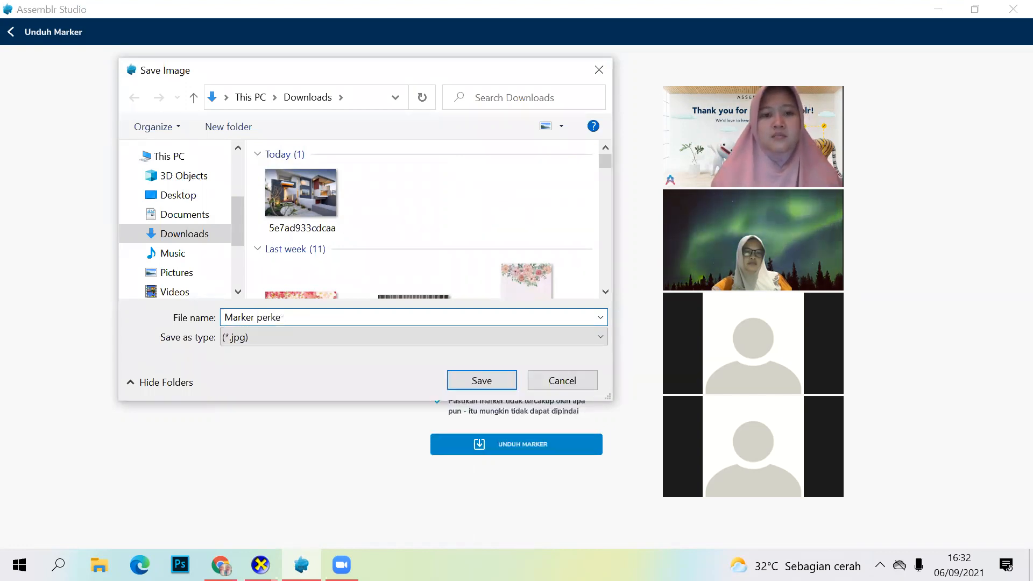
type("nalan")
left_click(475, 381)
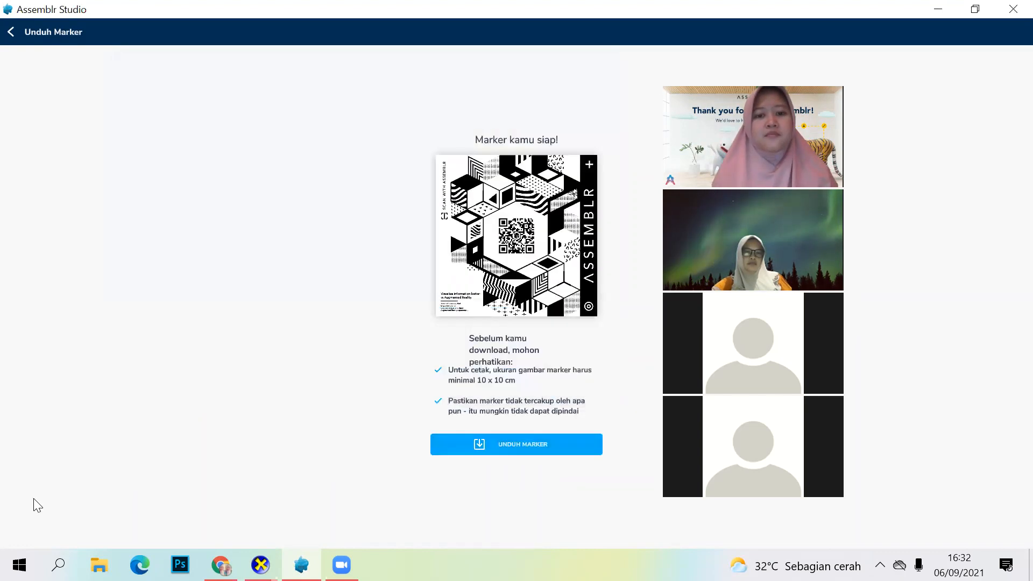
Step: Switch to File Explorer, view the Marker perkenalan image from the Downloads folder, and close it
left_click(99, 565)
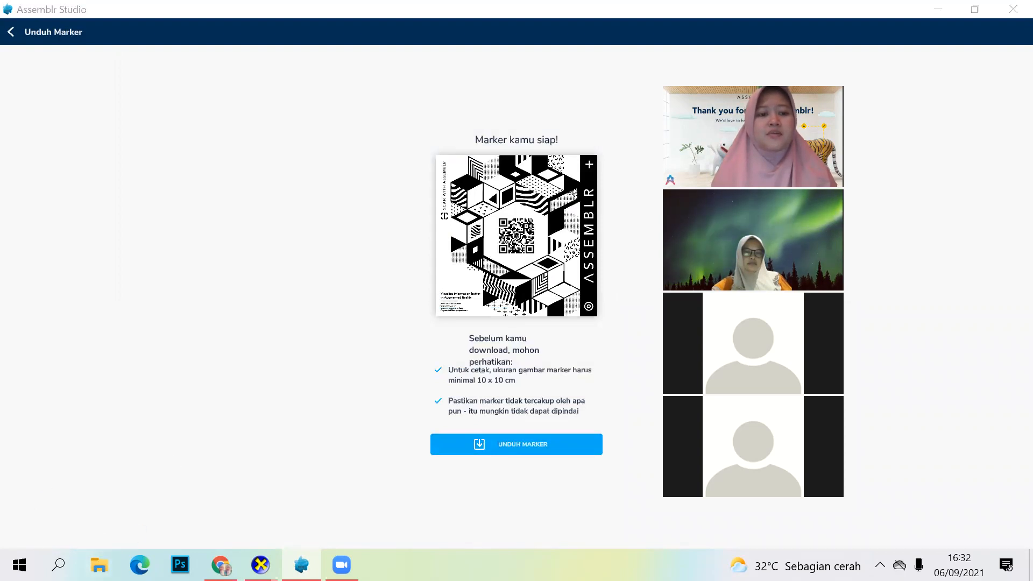
left_click(65, 133)
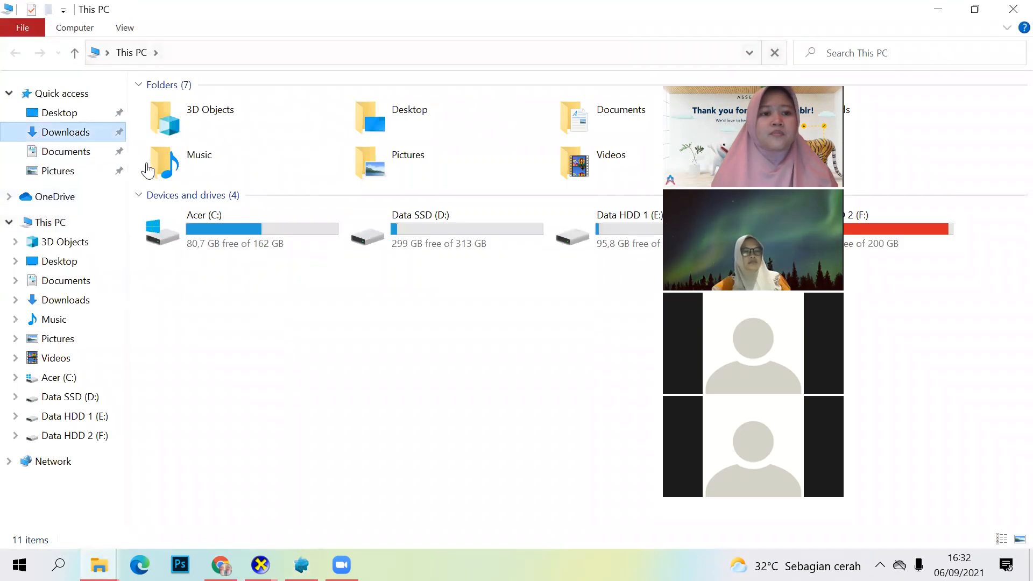
left_click(172, 159)
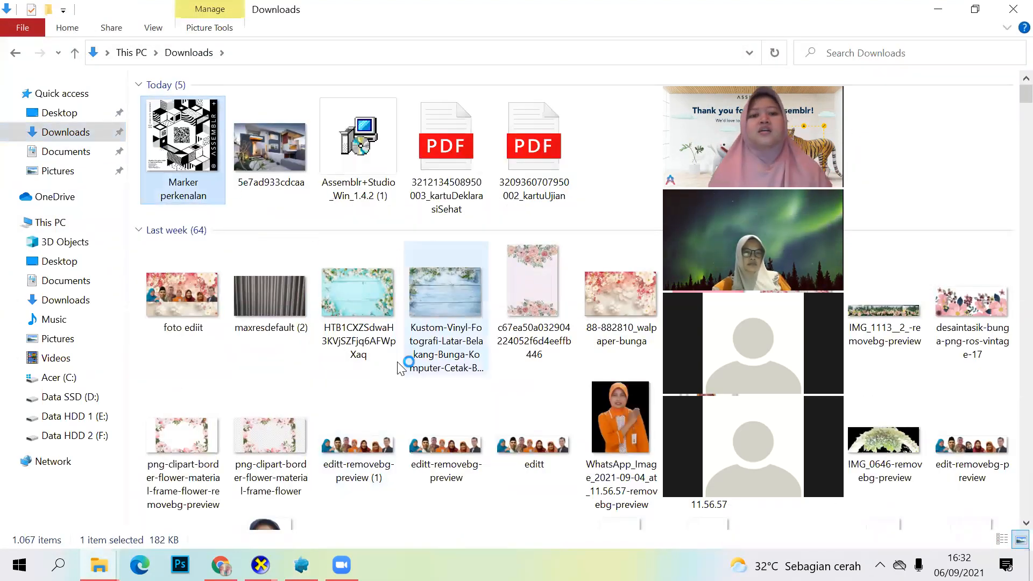
double_click(177, 168)
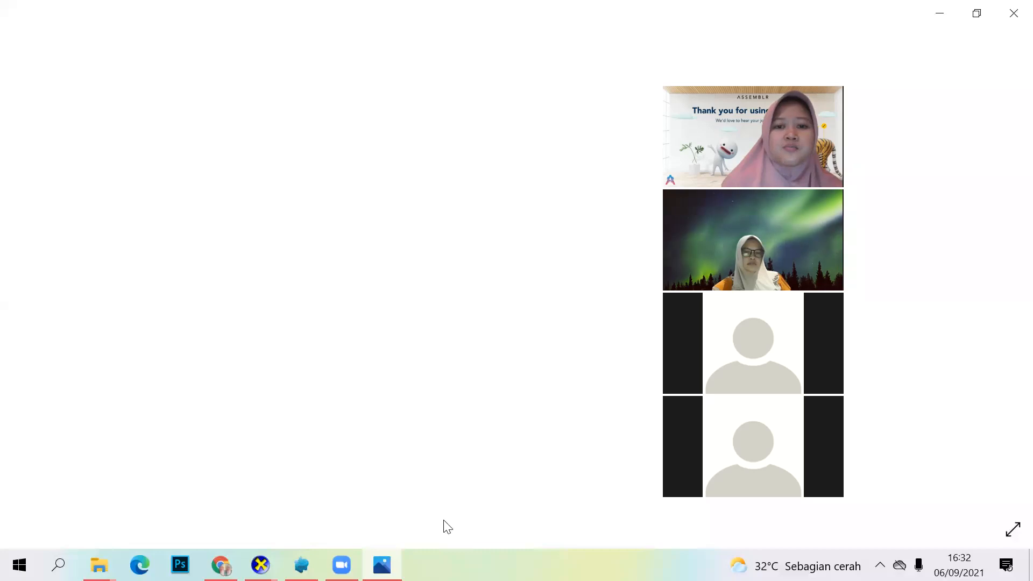
key("alt+Tab")
double_click(164, 152)
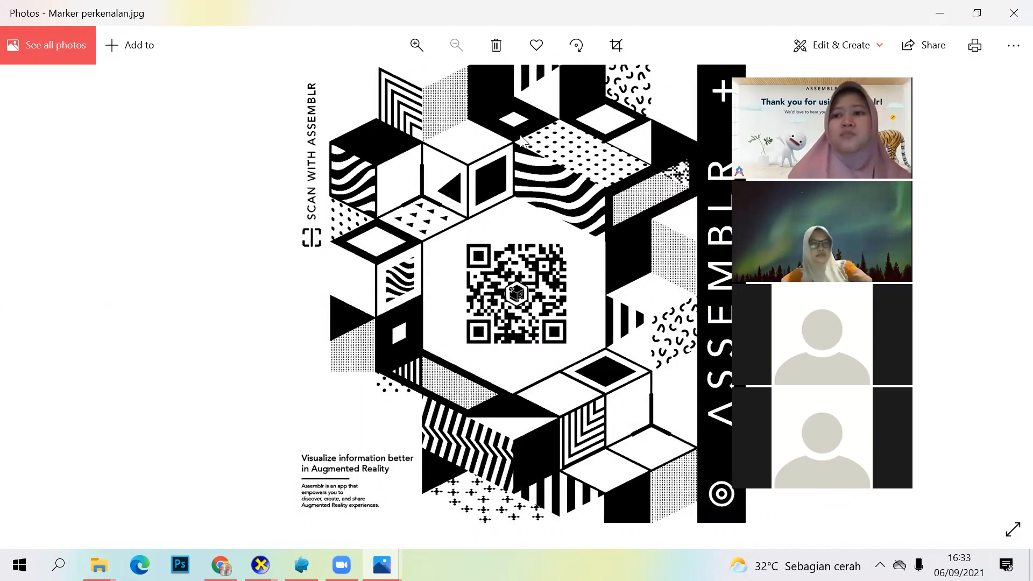
left_click(1011, 16)
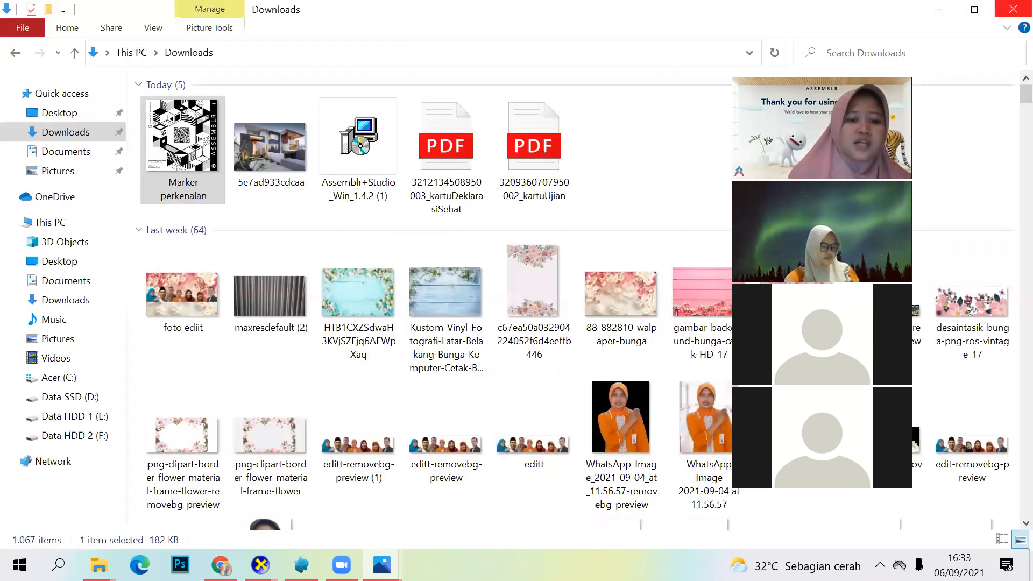
Step: Switch back to Assemblr Studio, return to the editor, and check the QR marker download in the project settings without saving
left_click(301, 565)
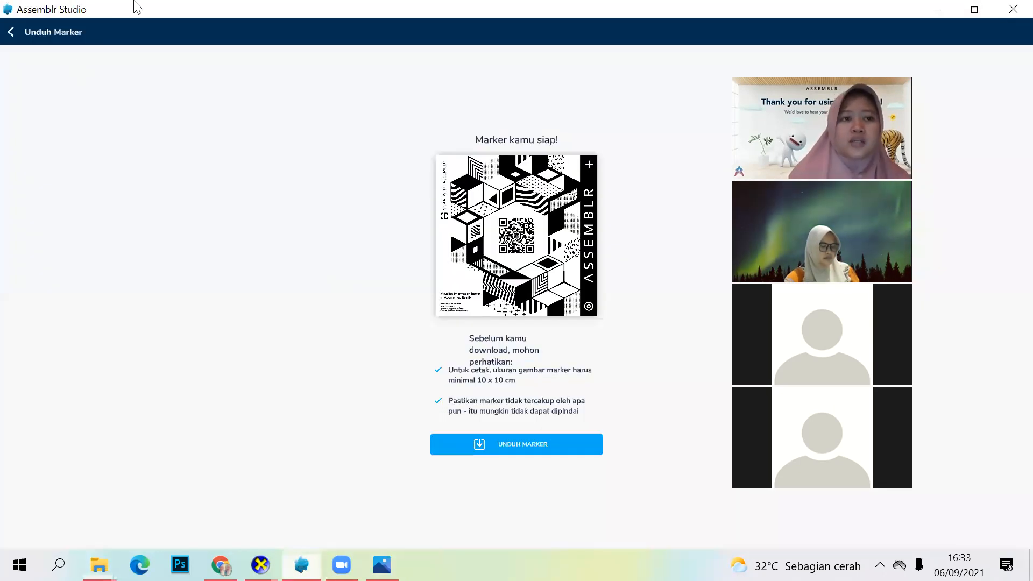
left_click(10, 32)
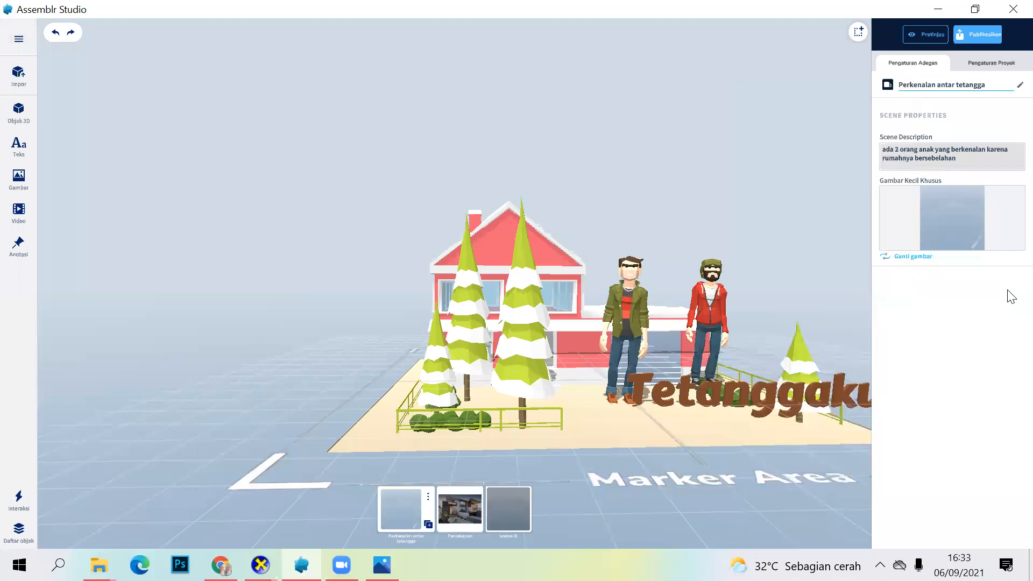
left_click(987, 64)
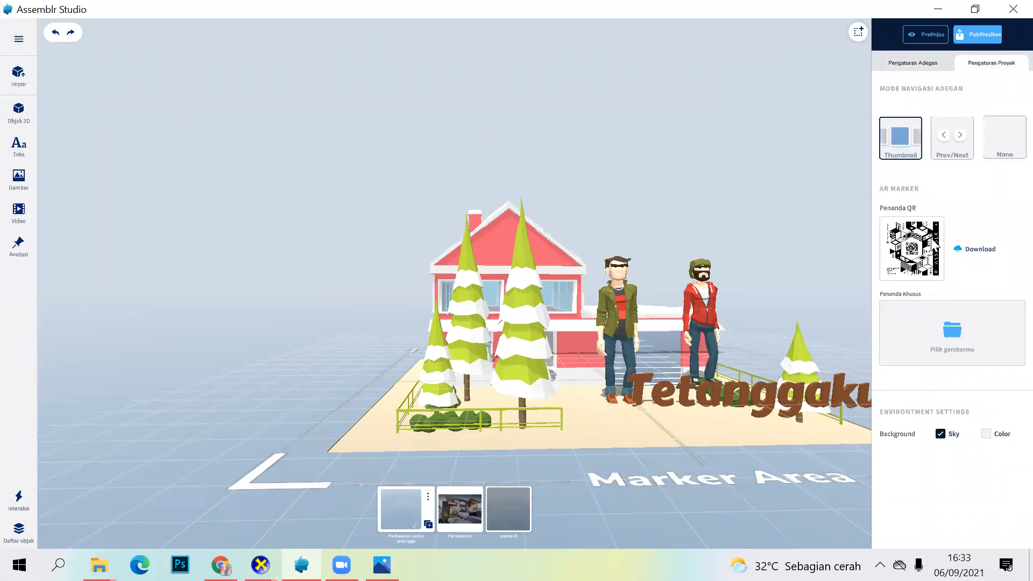
left_click(979, 253)
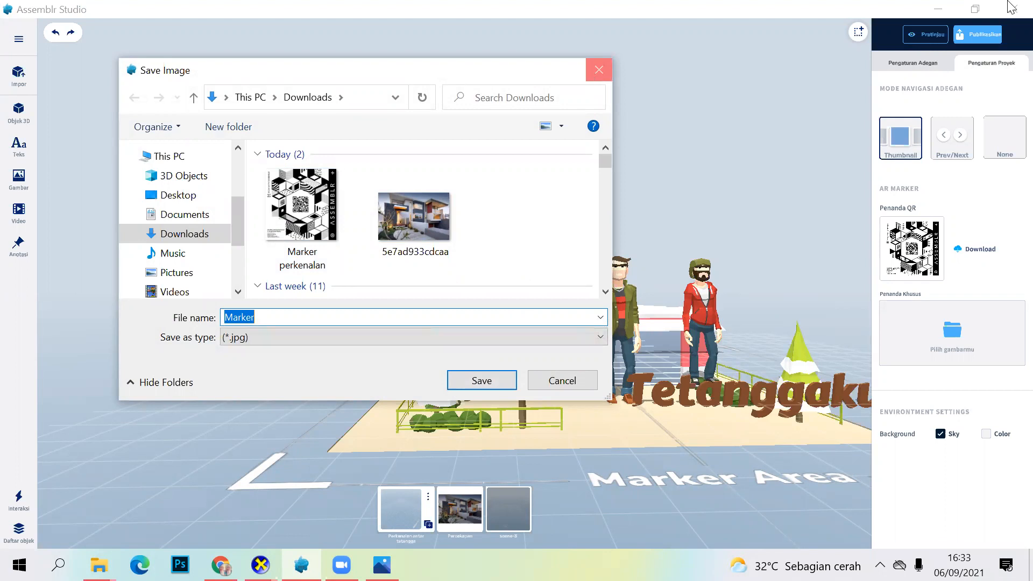
key("Escape")
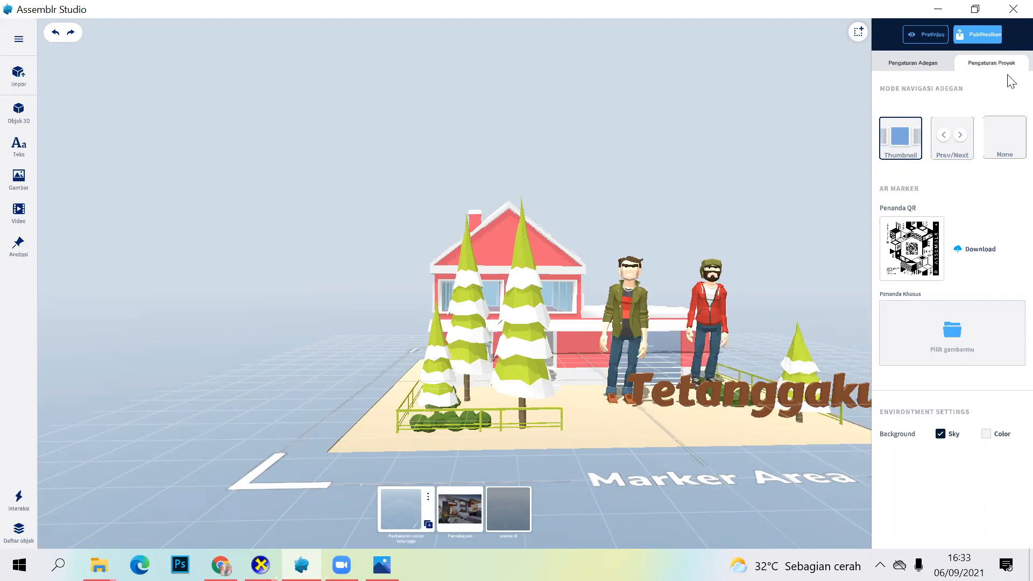
left_click(977, 254)
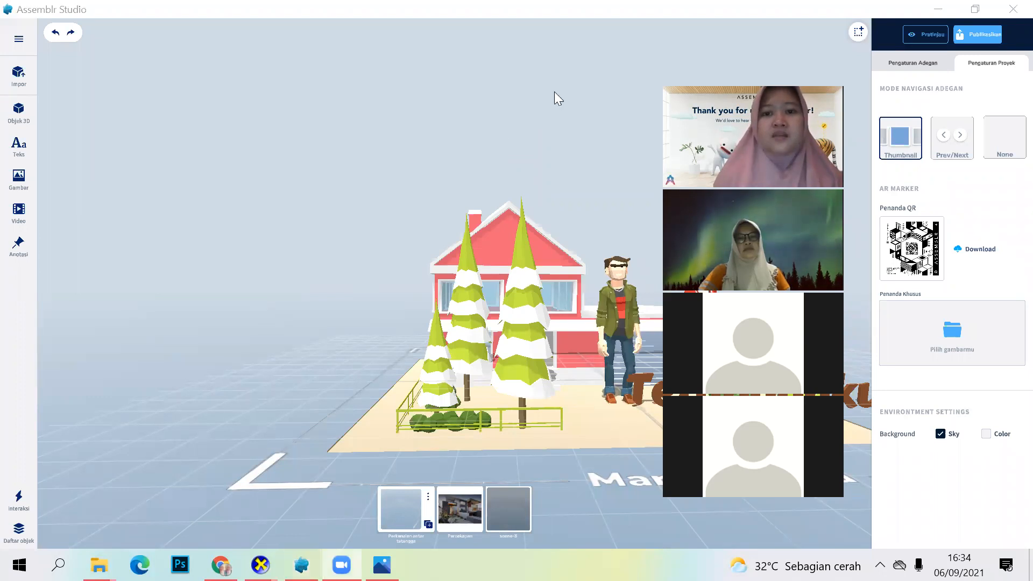
left_click(18, 39)
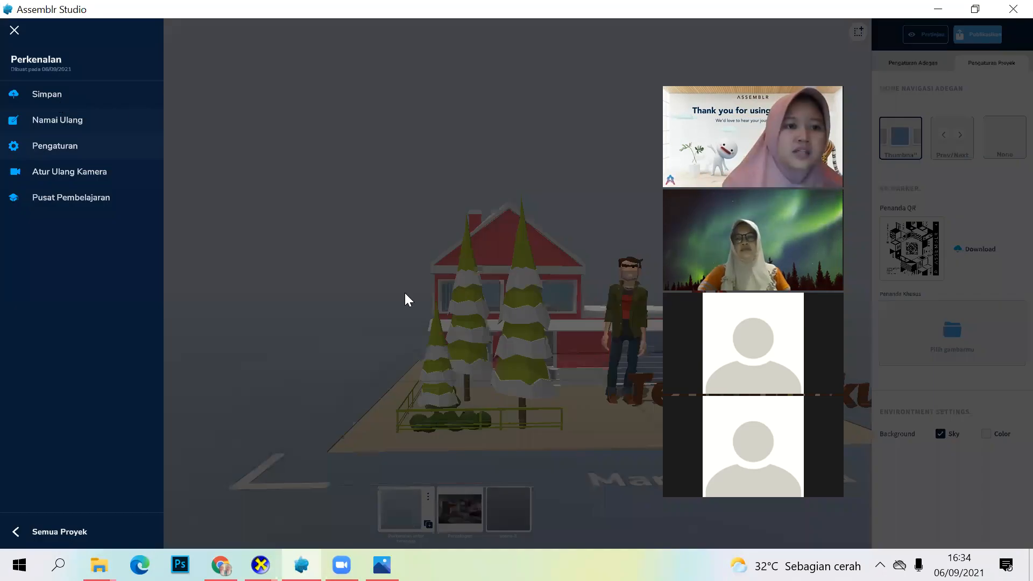
left_click(353, 260)
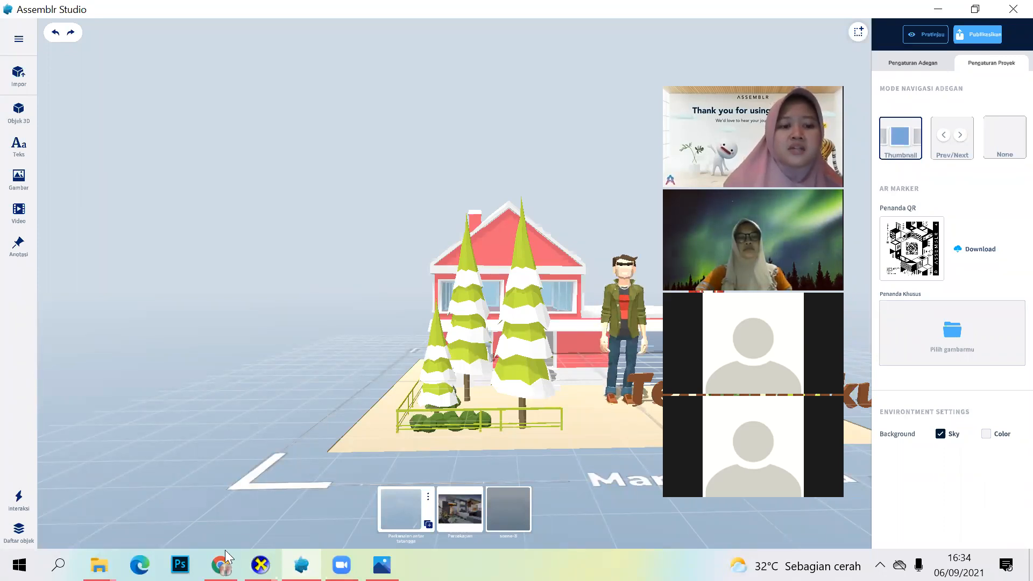
Step: Switch to Chrome and open sketchfab.com in place of the YouTube video
mouse_move(226, 559)
left_click(253, 511)
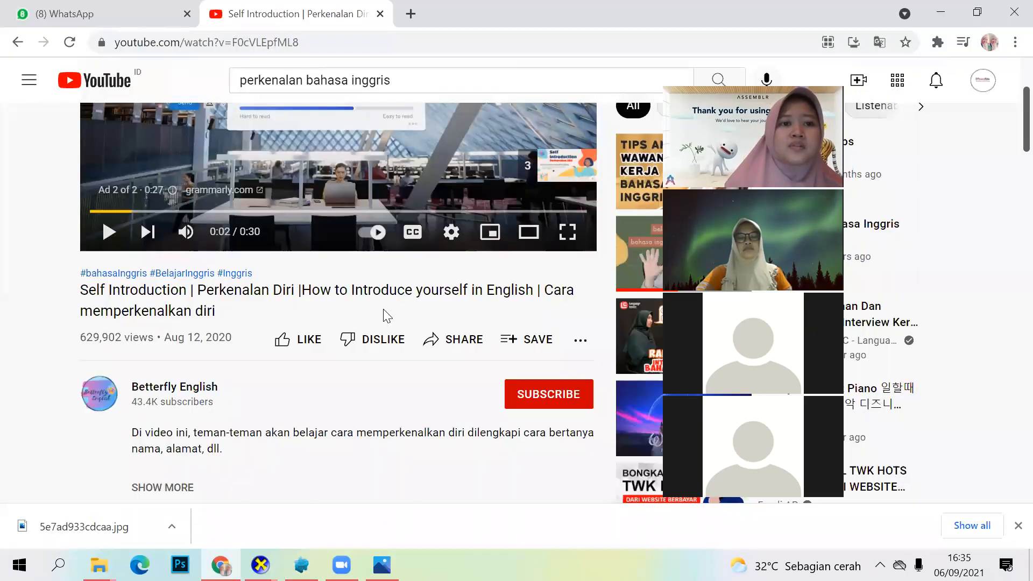
left_click(318, 49)
type("sk")
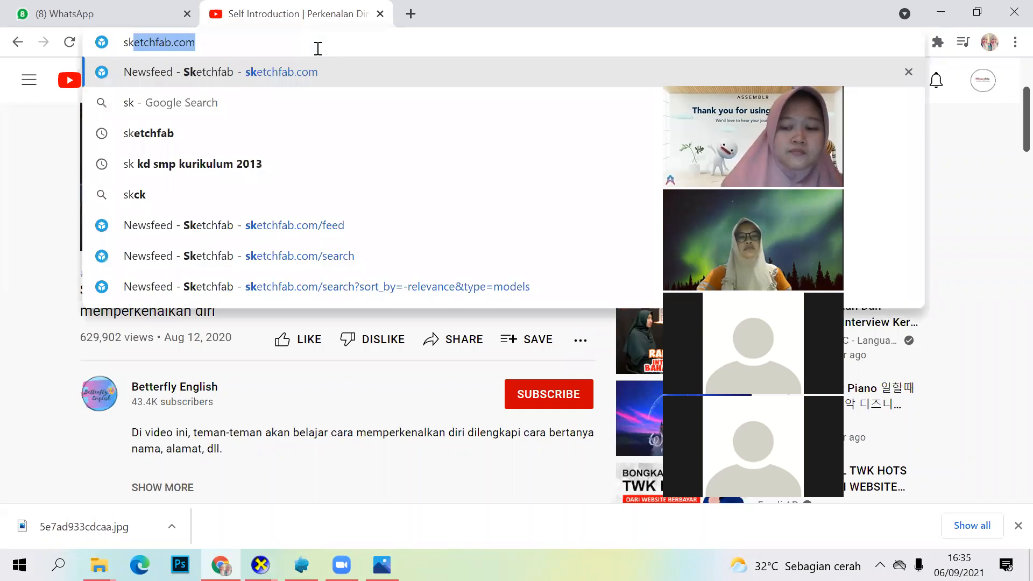
key("Return")
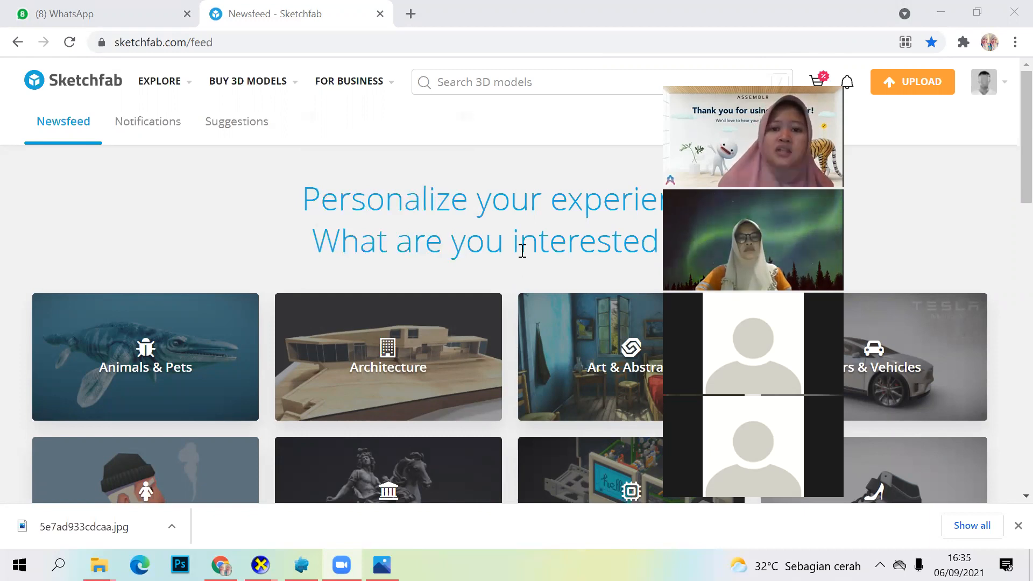
Step: Look through the 3D model categories on the Sketchfab newsfeed, from Animals & Pets to Weapons & Military
scroll(521, 251, "down", 5)
scroll(522, 253, "down", 8)
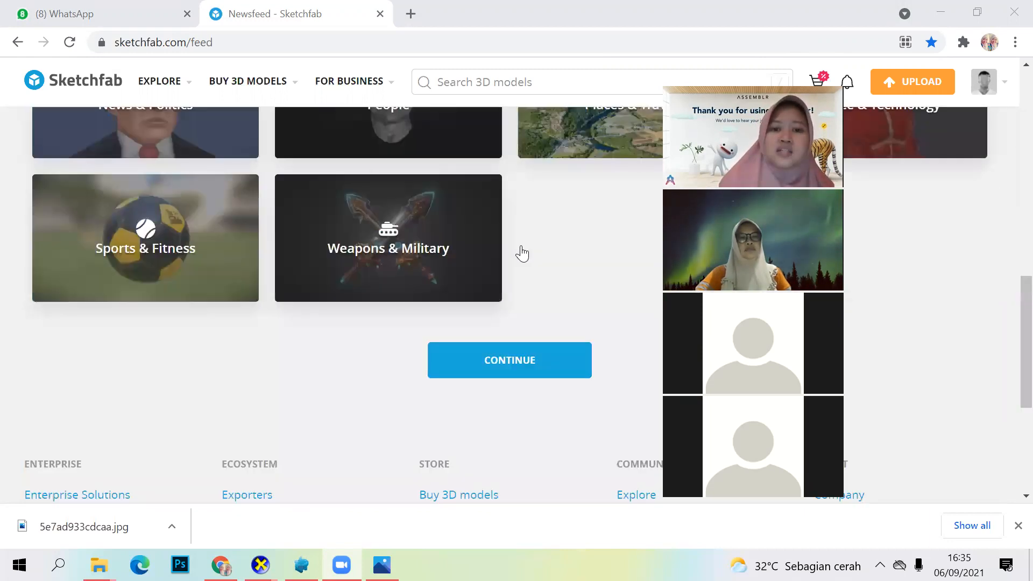
scroll(522, 253, "down", 3)
scroll(521, 253, "up", 11)
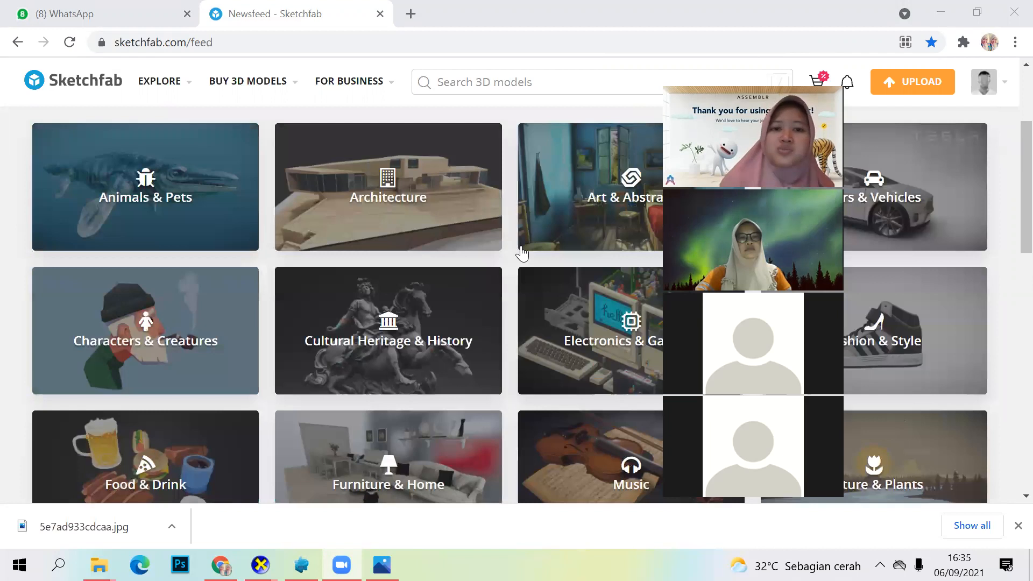
scroll(522, 253, "up", 3)
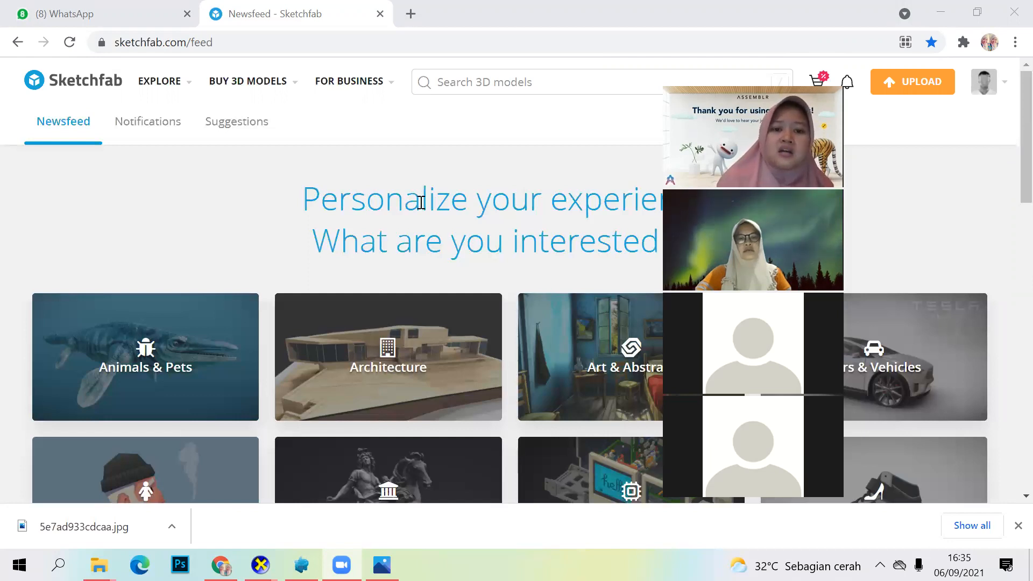
scroll(435, 266, "down", 1)
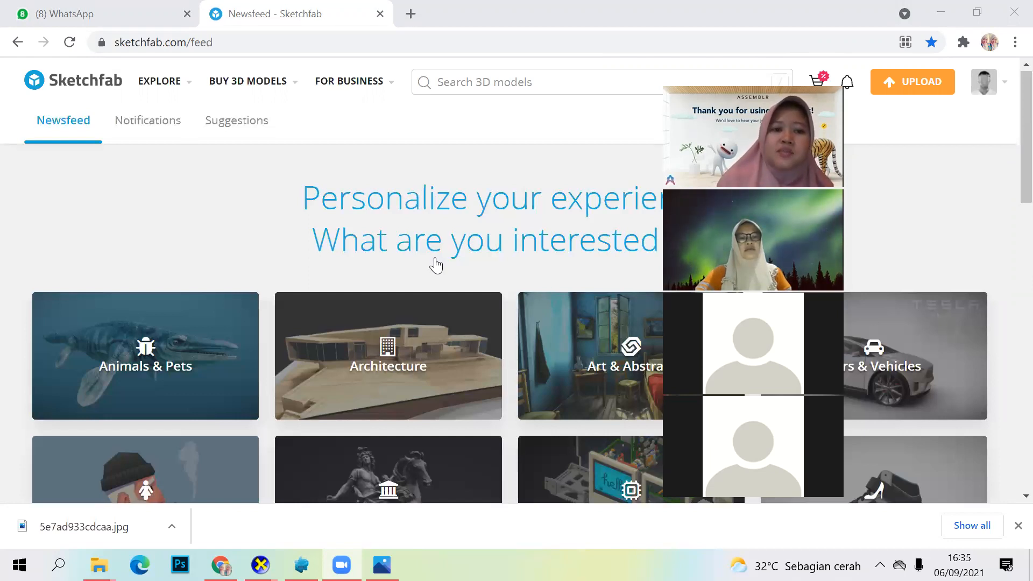
scroll(434, 260, "down", 3)
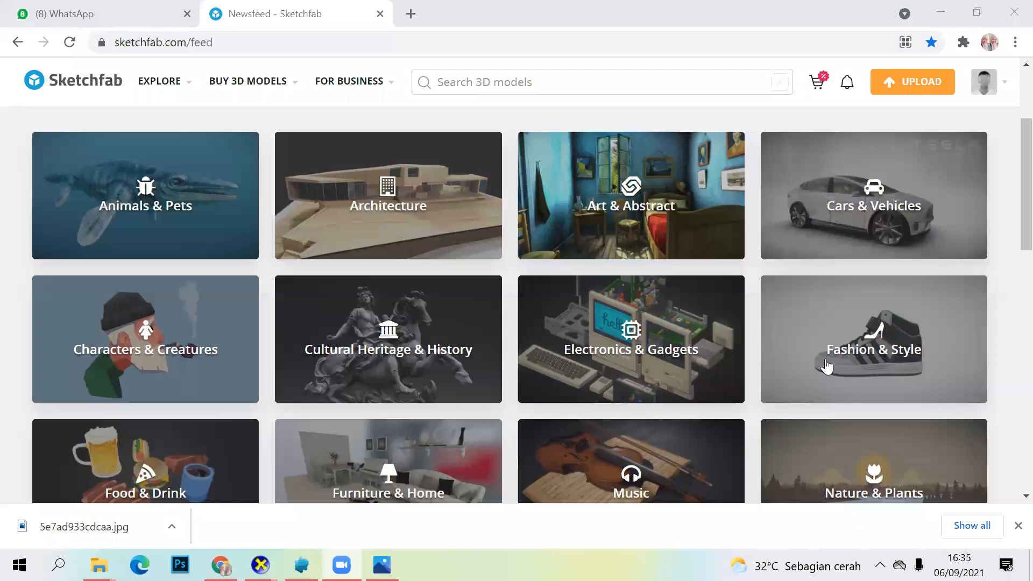
scroll(693, 327, "down", 2)
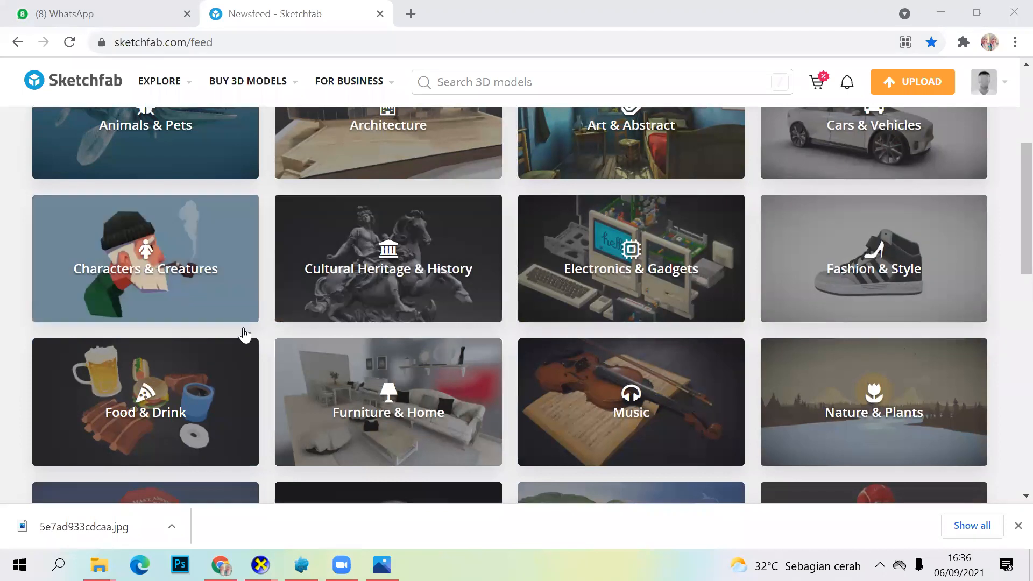
scroll(225, 269, "down", 1)
scroll(152, 193, "down", 4)
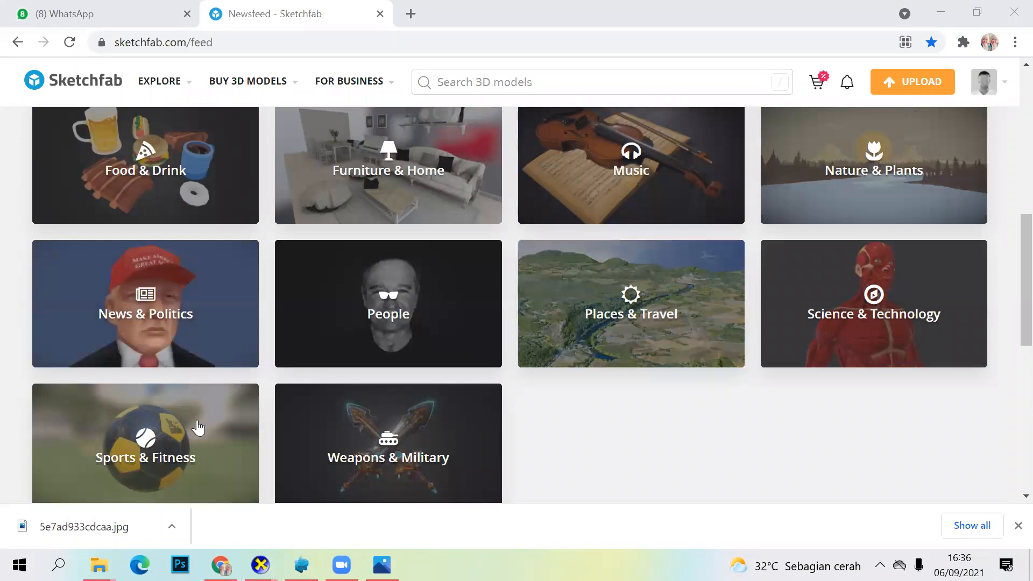
scroll(195, 414, "down", 1)
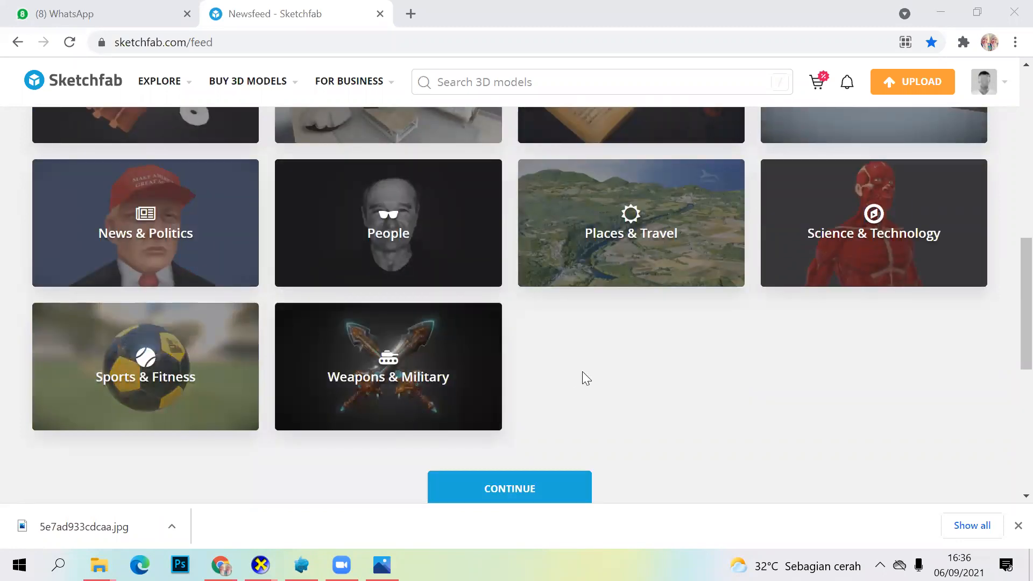
scroll(585, 378, "down", 3)
scroll(586, 364, "up", 3)
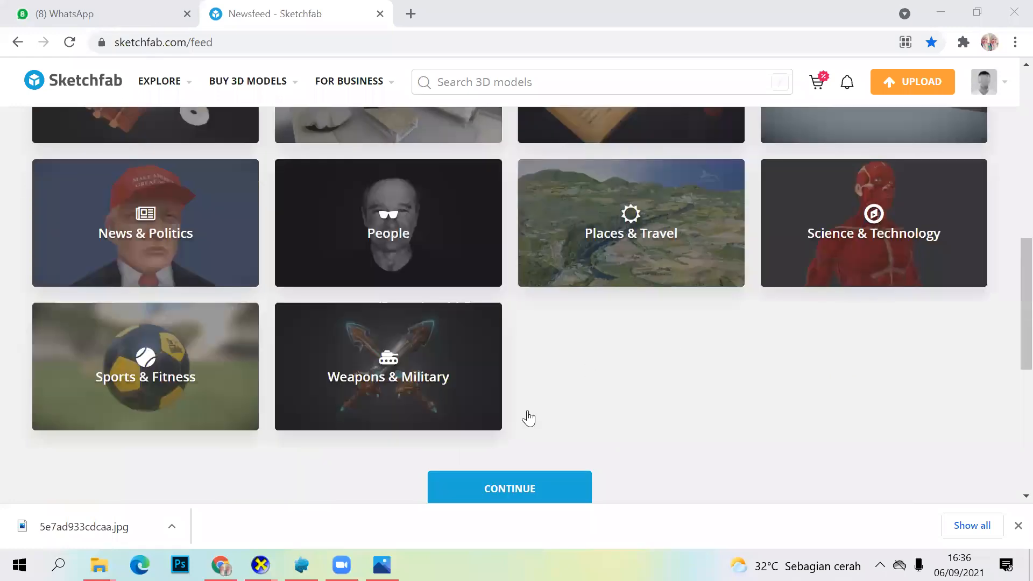
scroll(631, 361, "down", 1)
scroll(648, 356, "up", 4)
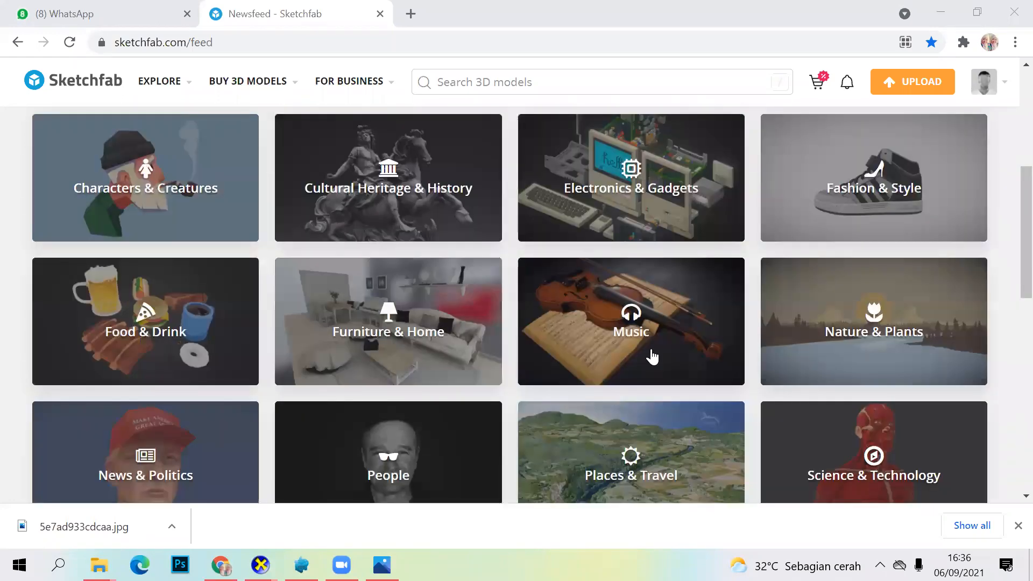
scroll(376, 177, "up", 5)
Step: View the store's model categories and the account options, and close them
mouse_move(350, 81)
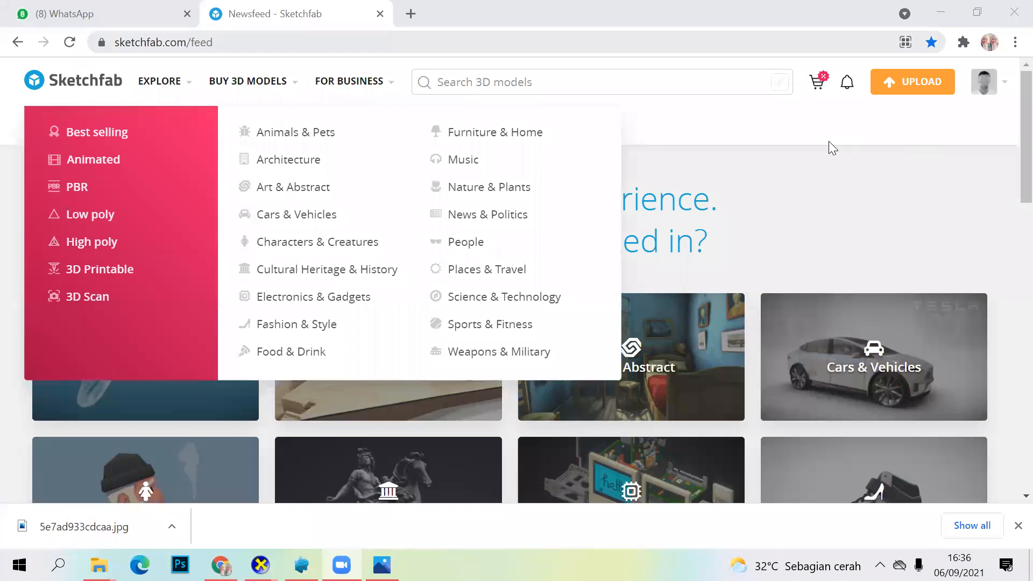
left_click(987, 84)
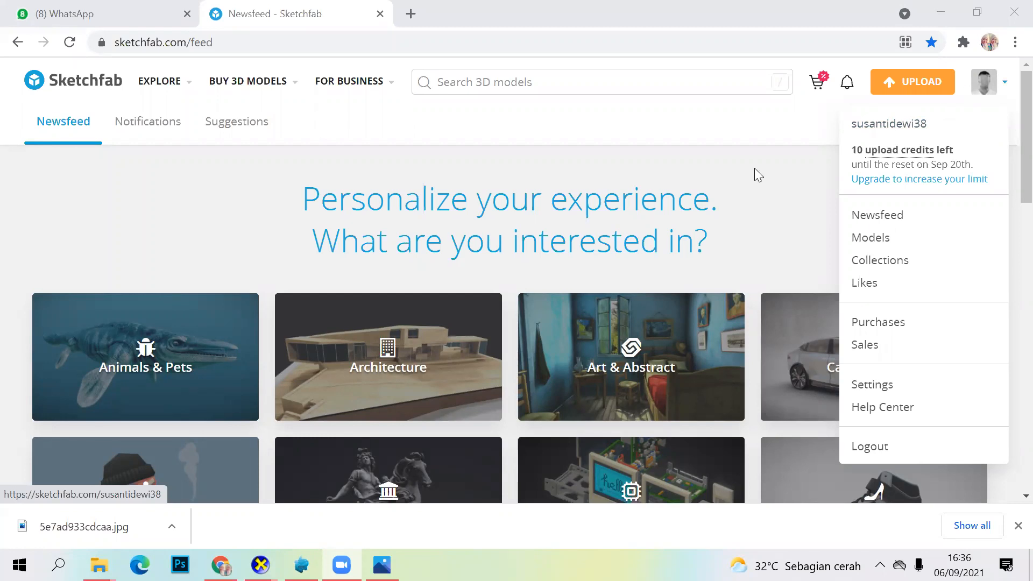
left_click(545, 87)
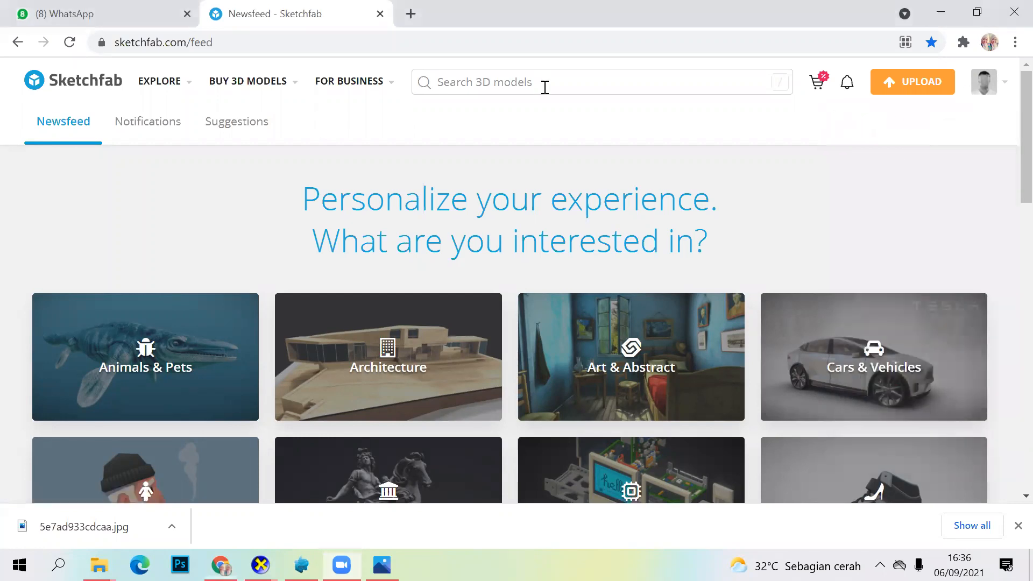
Step: Search Sketchfab's 3D models for "home"
left_click(448, 86)
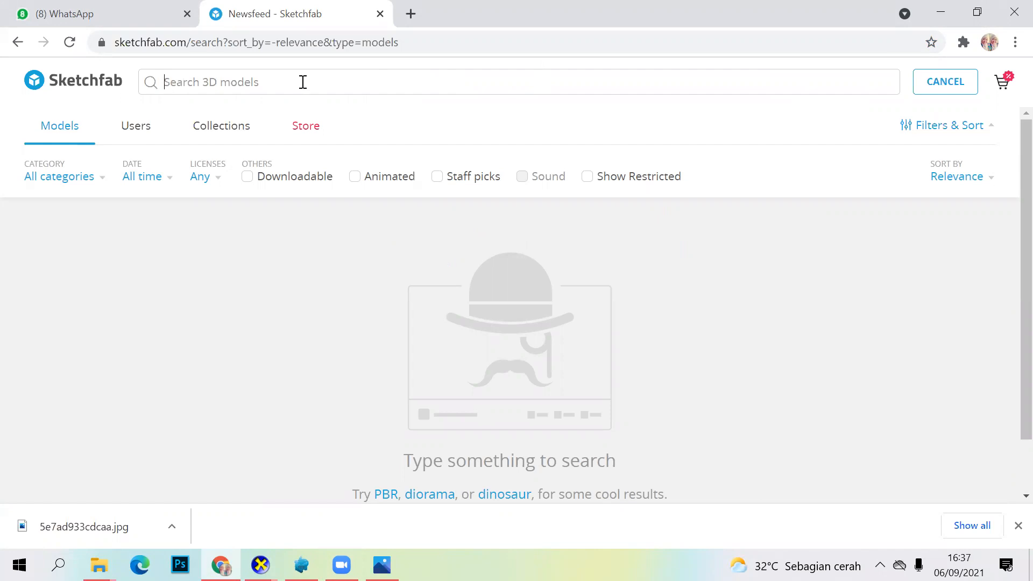
type("home")
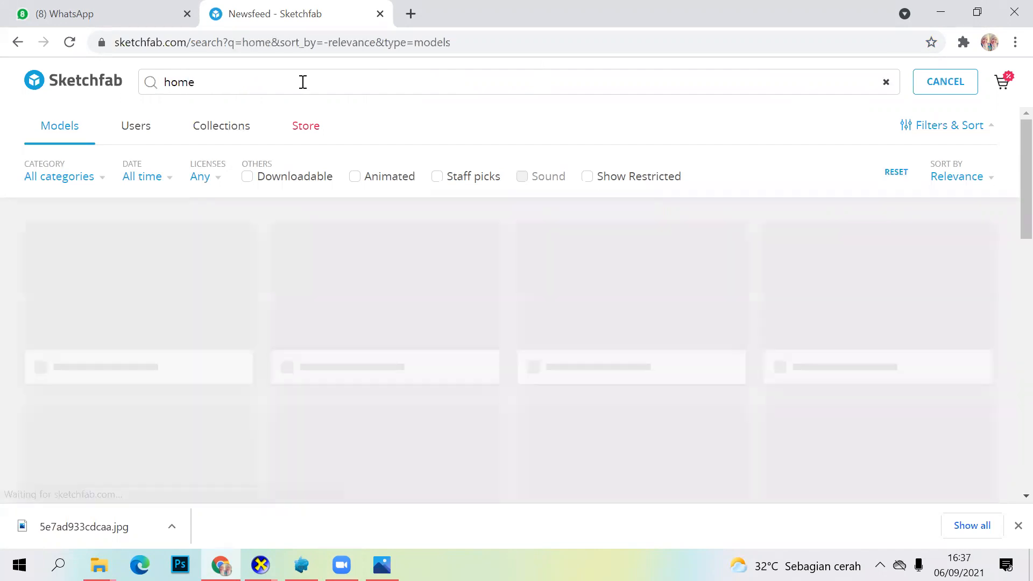
Step: Browse the home search results for a downloadable model and open the download options of the stylised sky player home diorama
scroll(466, 277, "down", 1)
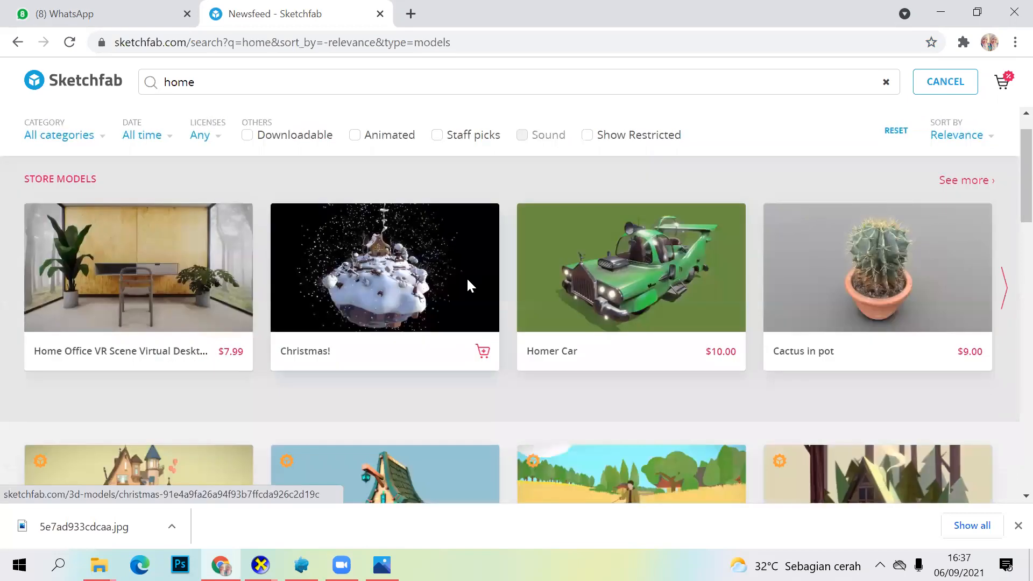
scroll(470, 285, "down", 5)
scroll(484, 260, "down", 3)
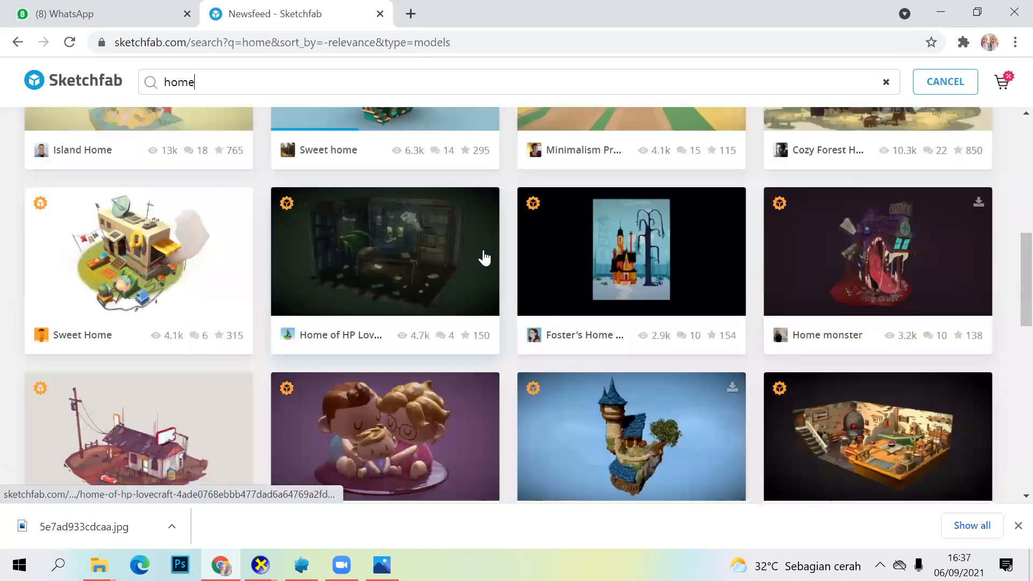
scroll(483, 258, "down", 6)
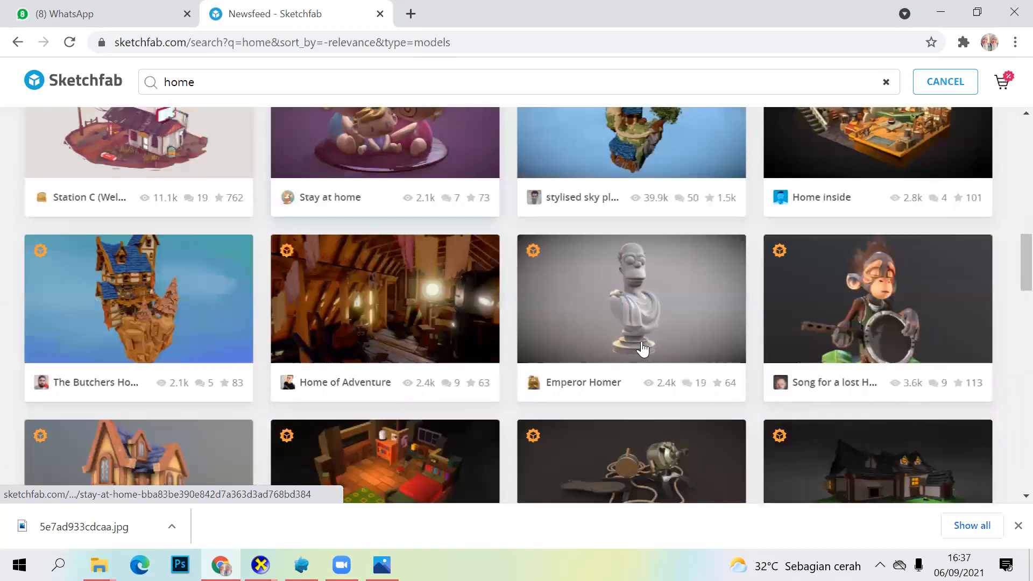
scroll(411, 266, "up", 4)
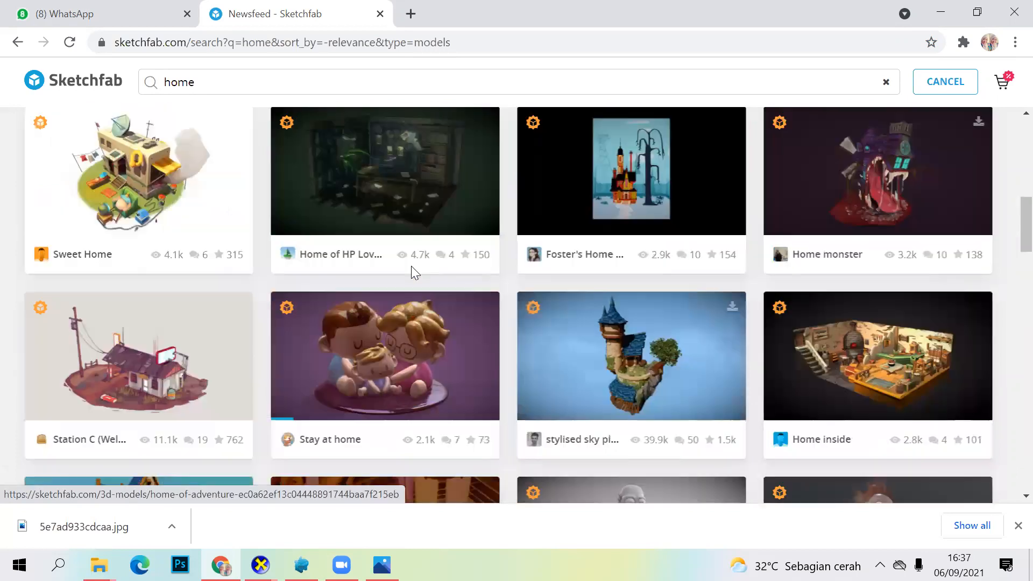
scroll(410, 265, "up", 2)
scroll(727, 256, "up", 3)
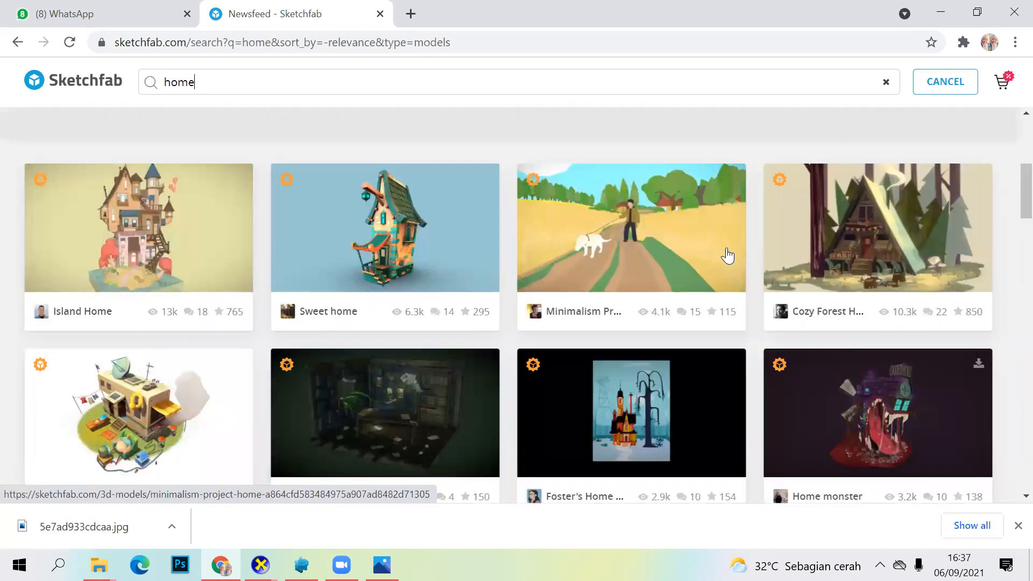
scroll(743, 264, "down", 4)
scroll(731, 166, "down", 3)
scroll(740, 242, "up", 1)
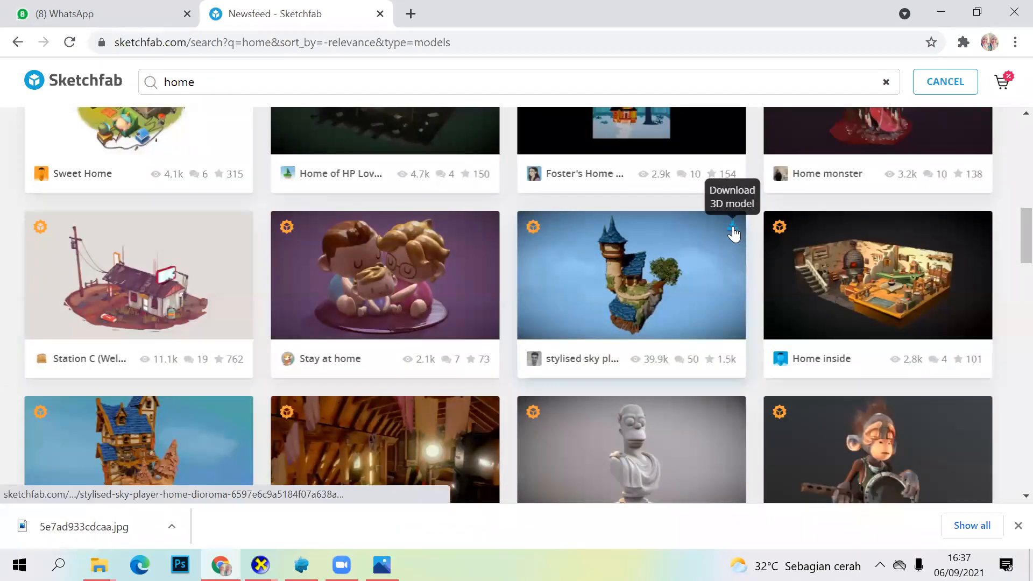
left_click(733, 230)
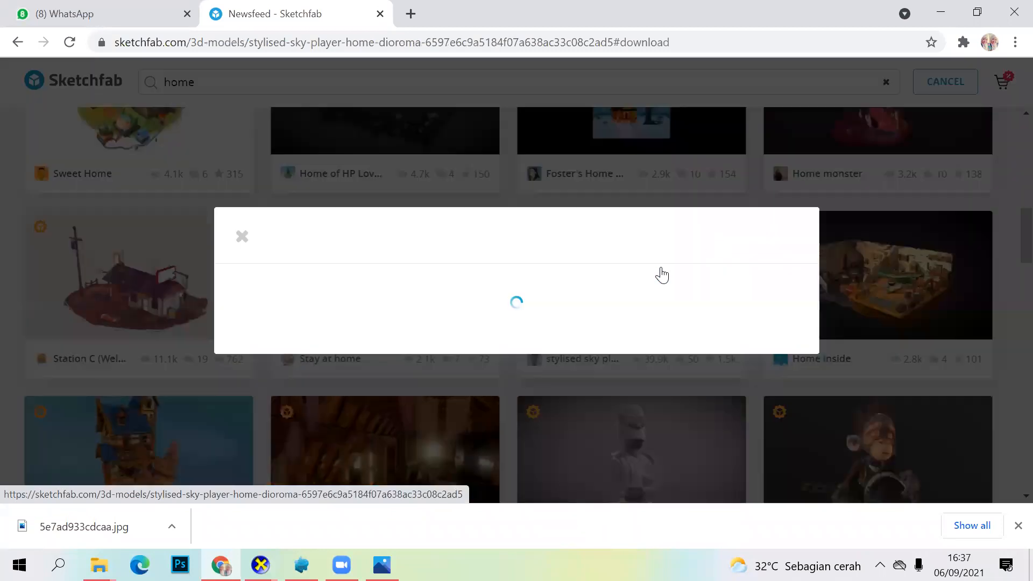
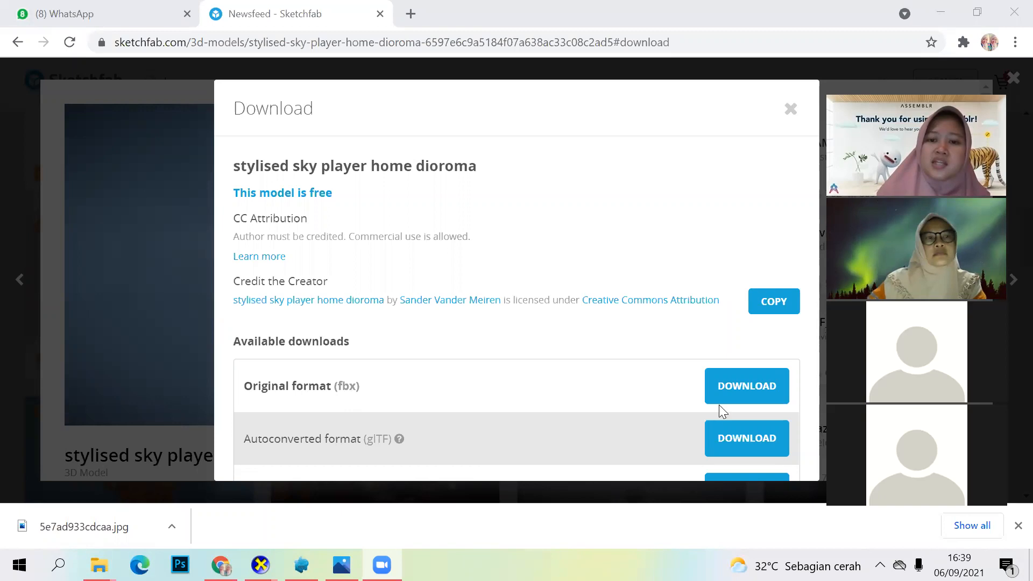
Step: Download the stylised sky player home diorama in its original fbx format and open the downloaded zip archive
left_click(742, 393)
left_click(738, 392)
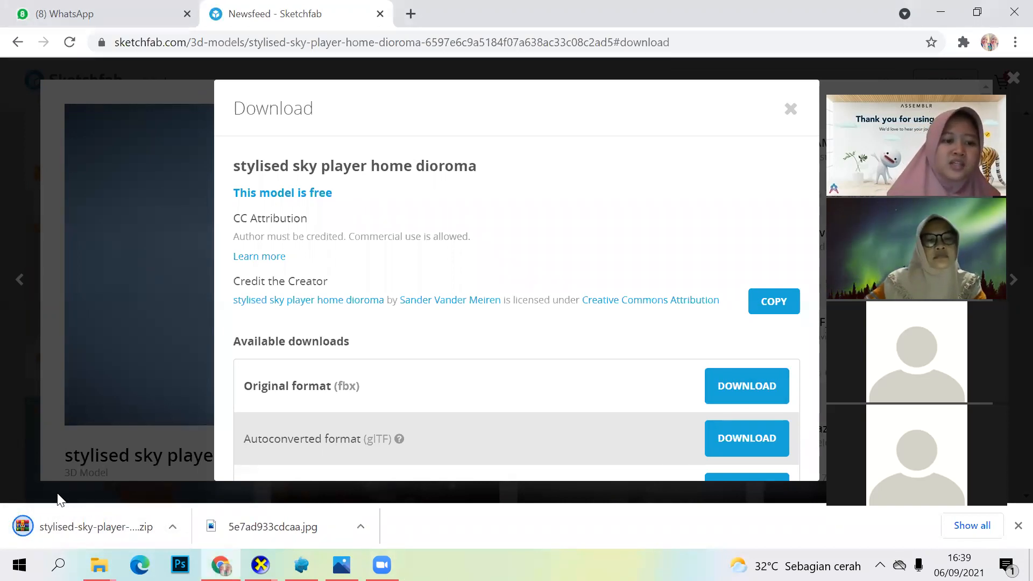
left_click(103, 527)
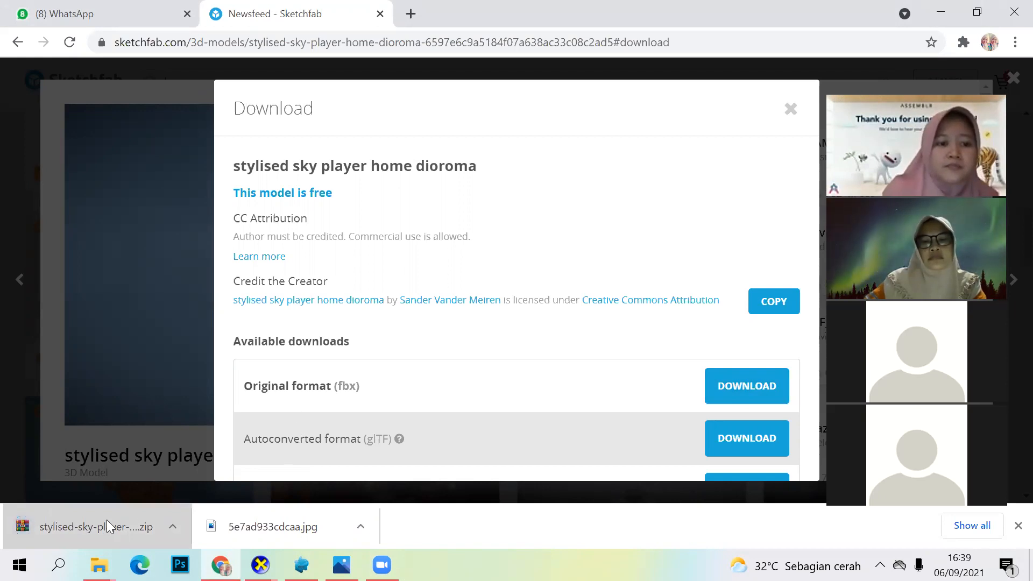
left_click(87, 529)
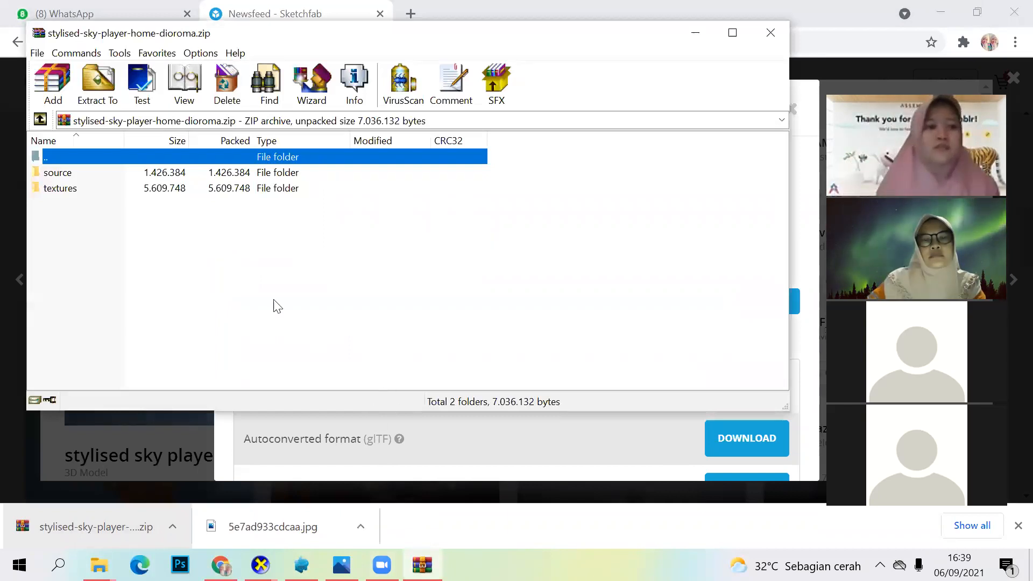
Step: Extract the 3D object file from the archive's source folder into the stylised-sky-player-home-dioroma folder in Downloads
left_click(269, 175)
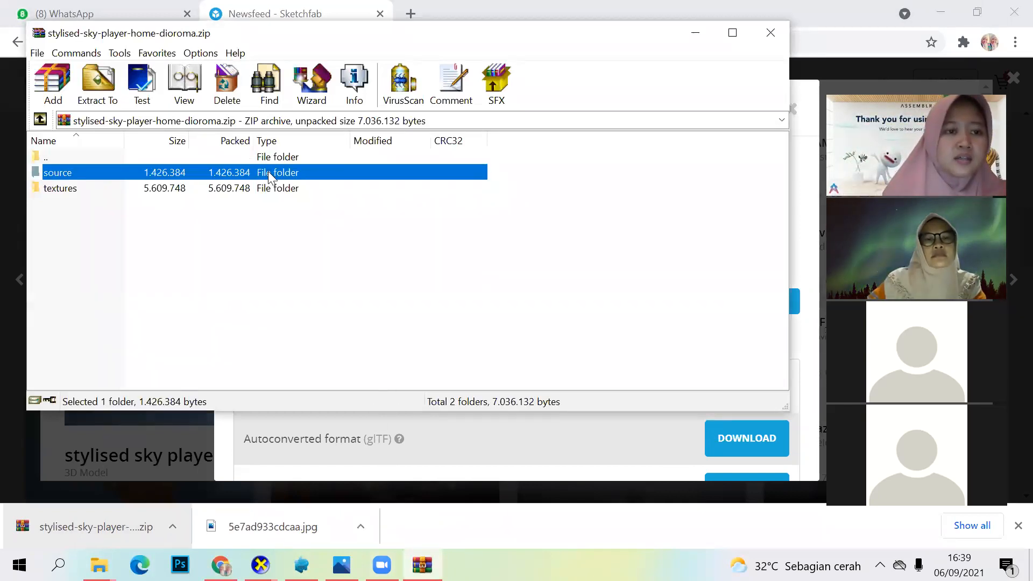
double_click(267, 171)
left_click(269, 175)
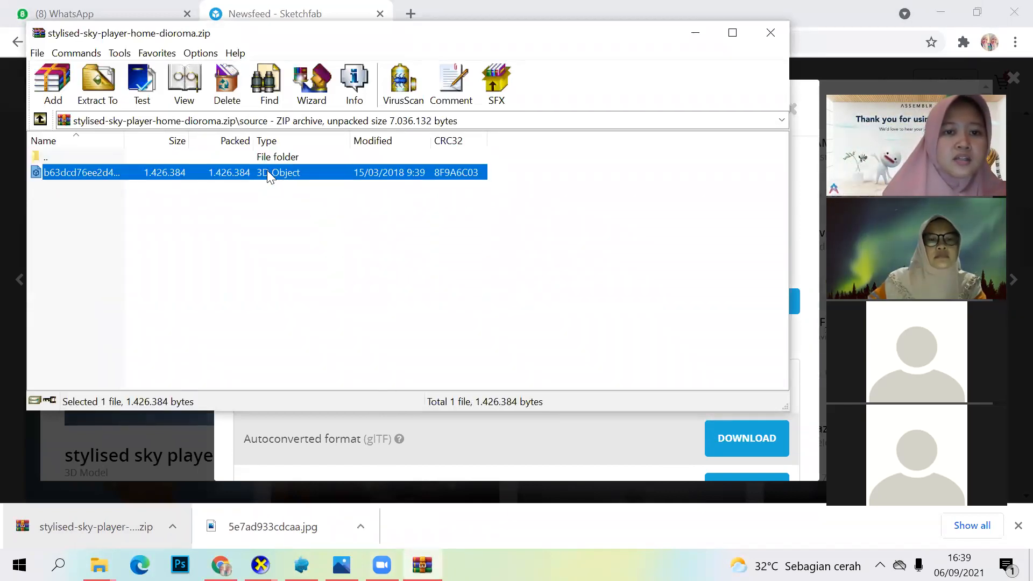
right_click(266, 172)
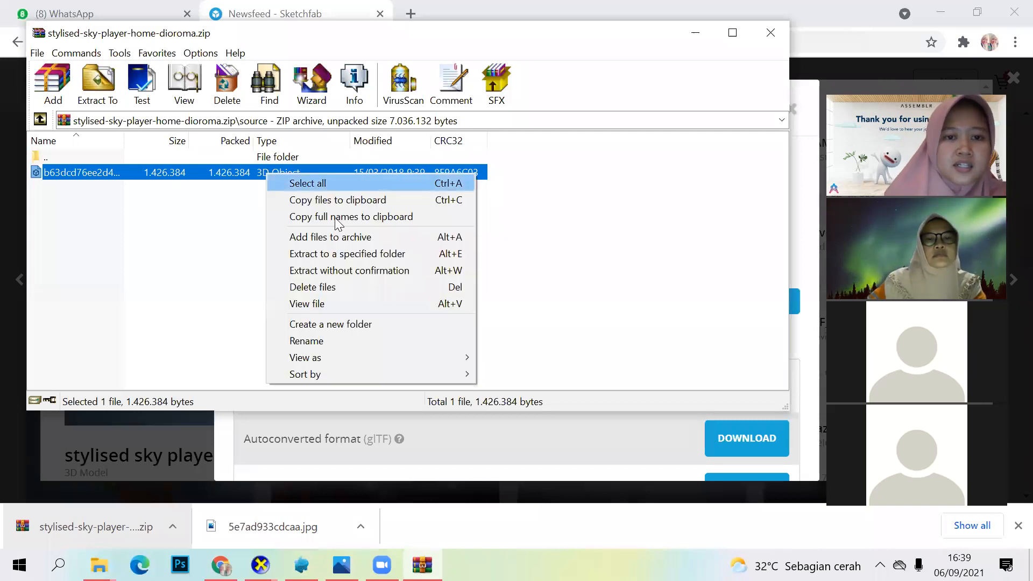
left_click(365, 254)
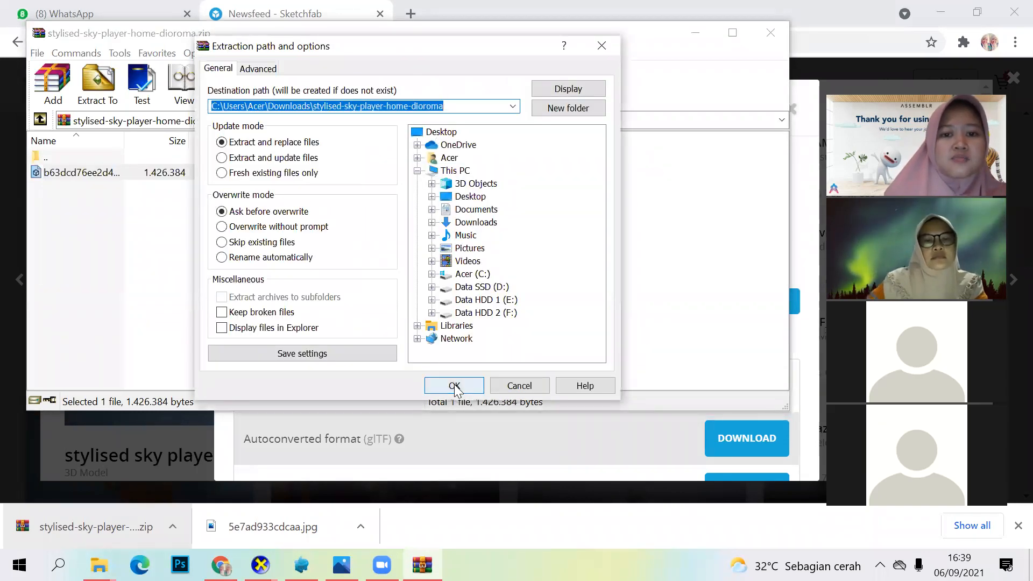
left_click(455, 385)
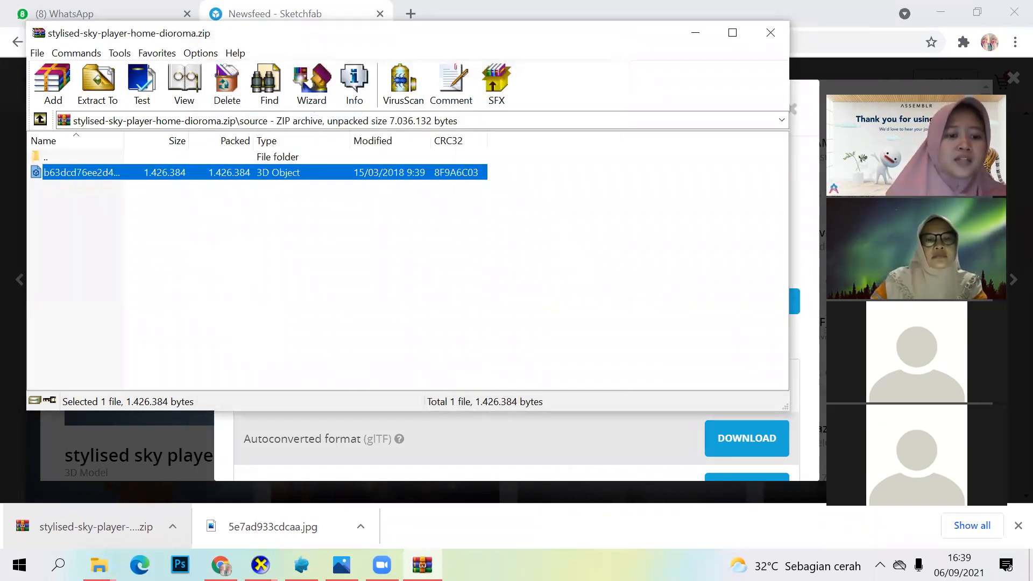
Step: Reopen the zip archive from the Downloads folder, review the extraction options for the file in its source folder, and close the archive
mouse_move(98, 565)
left_click(80, 475)
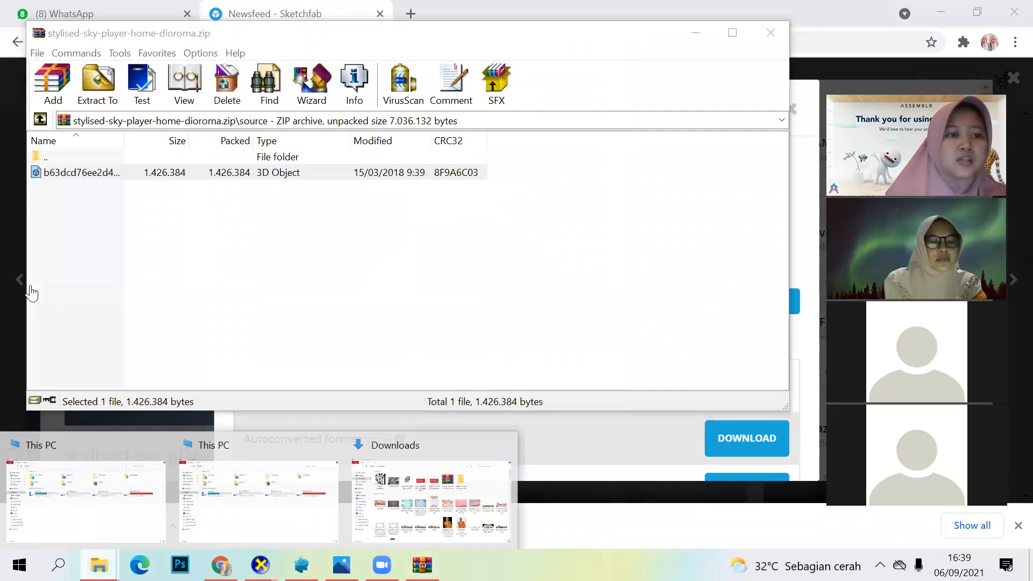
left_click(63, 133)
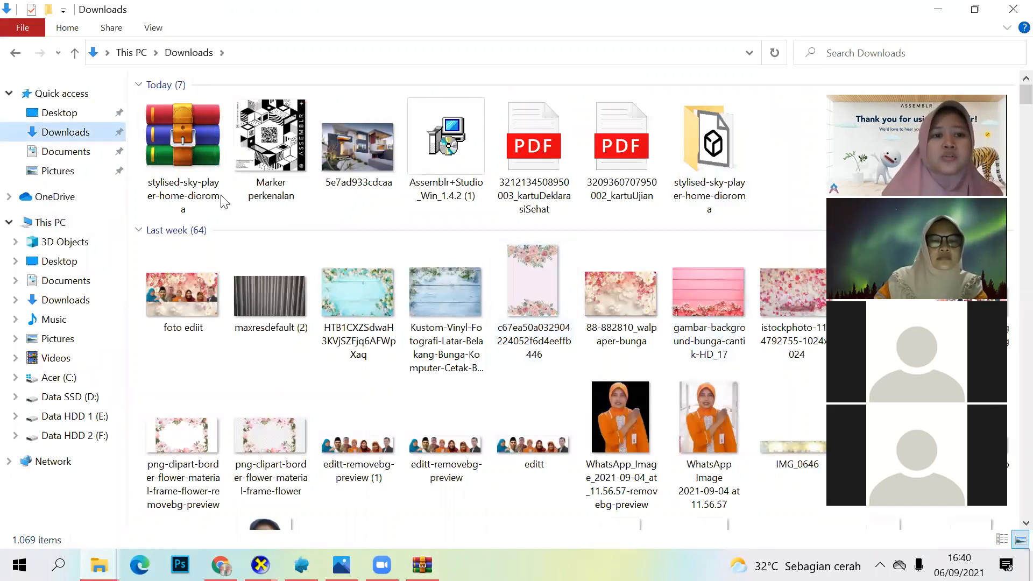
left_click(191, 166)
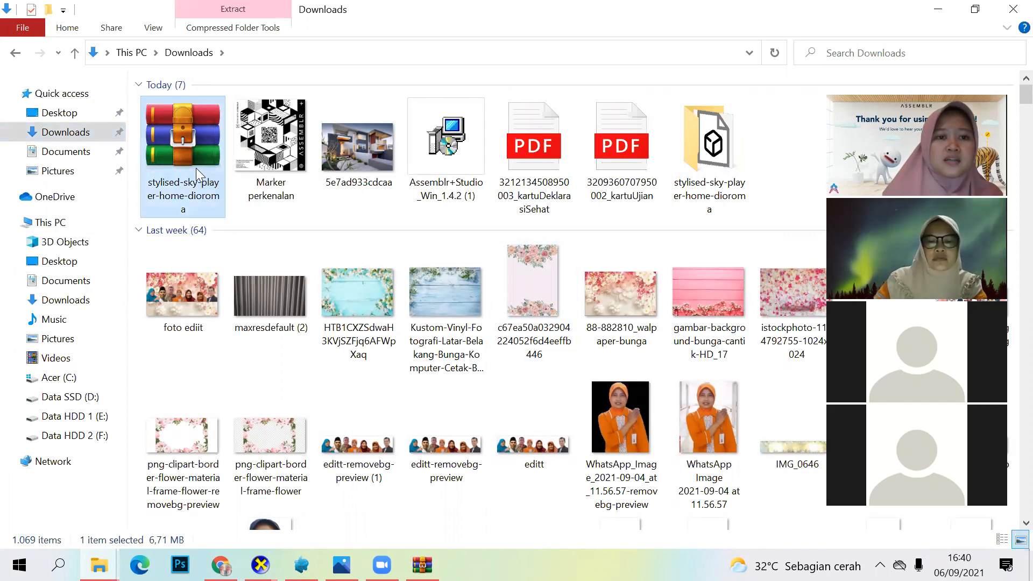
double_click(196, 167)
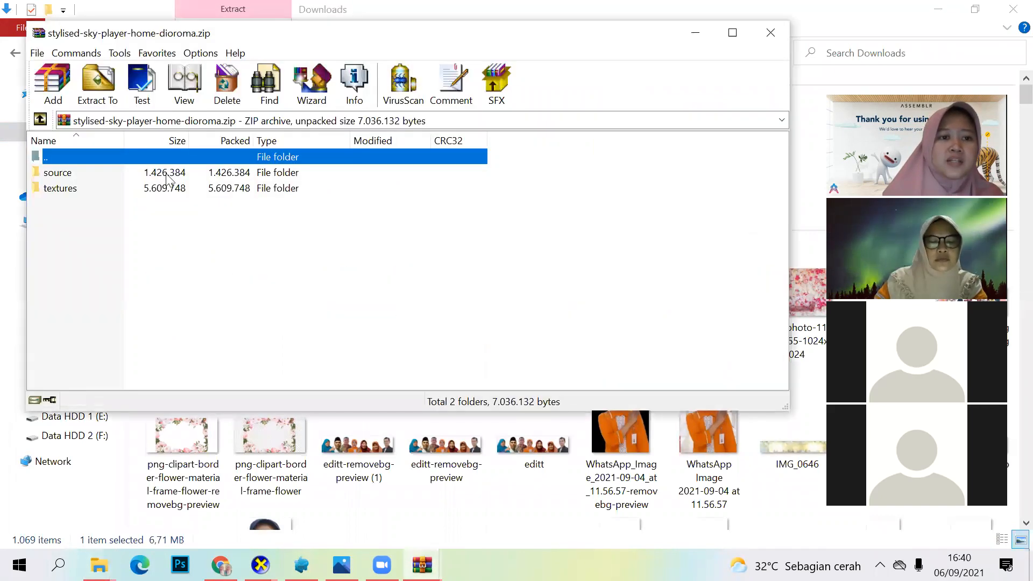
left_click(166, 176)
double_click(168, 177)
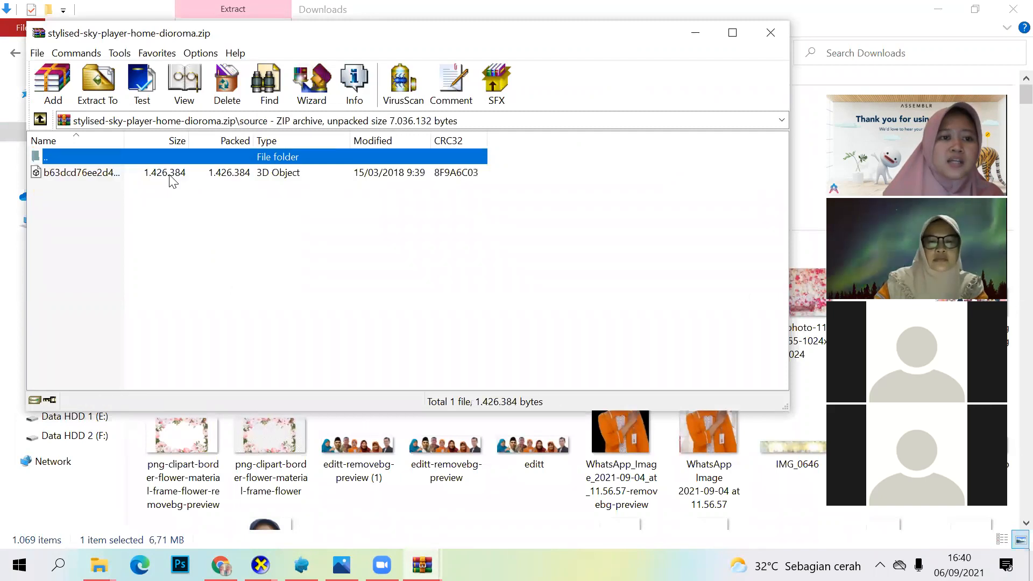
left_click(204, 173)
right_click(205, 173)
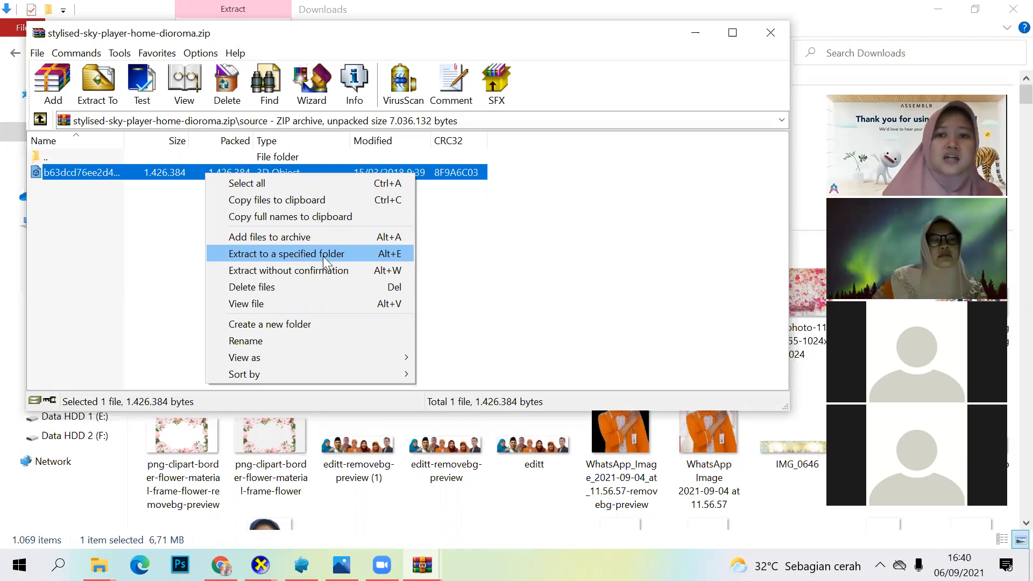
left_click(771, 33)
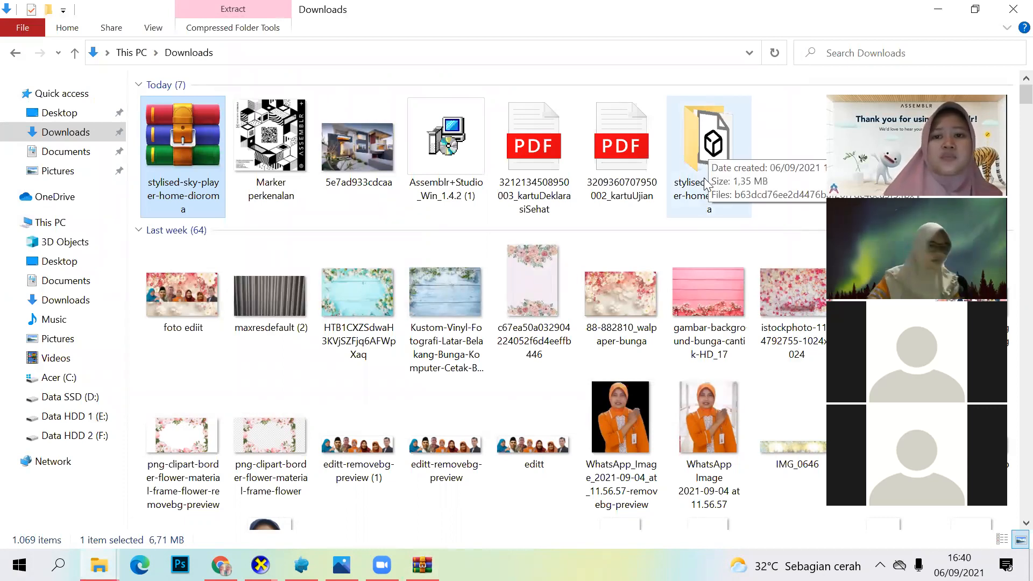
Step: Check the fbx file in the extracted stylised-sky-player-home-dioroma folder and import it into Assemblr Studio as a 3D object
double_click(704, 151)
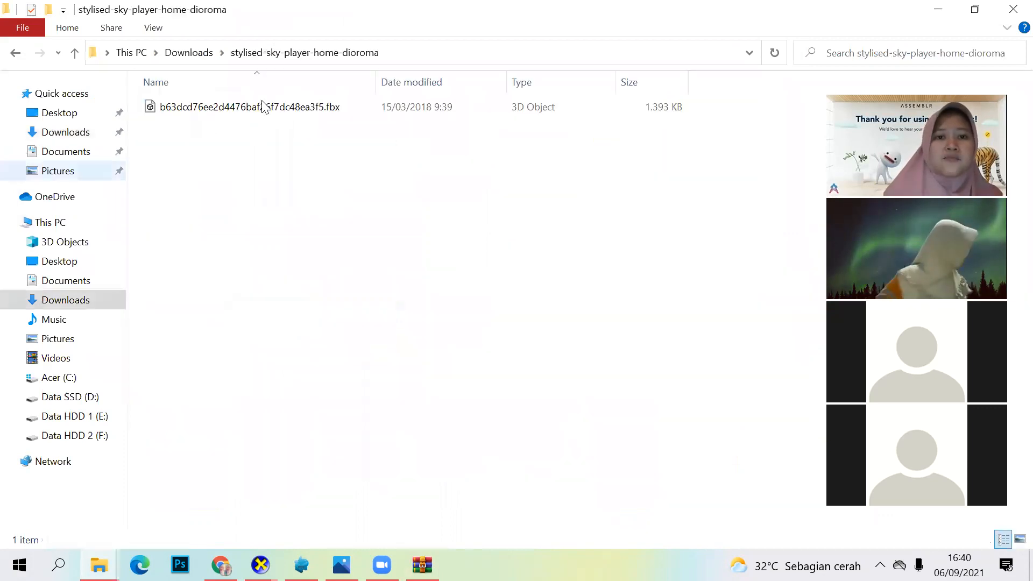
left_click(214, 107)
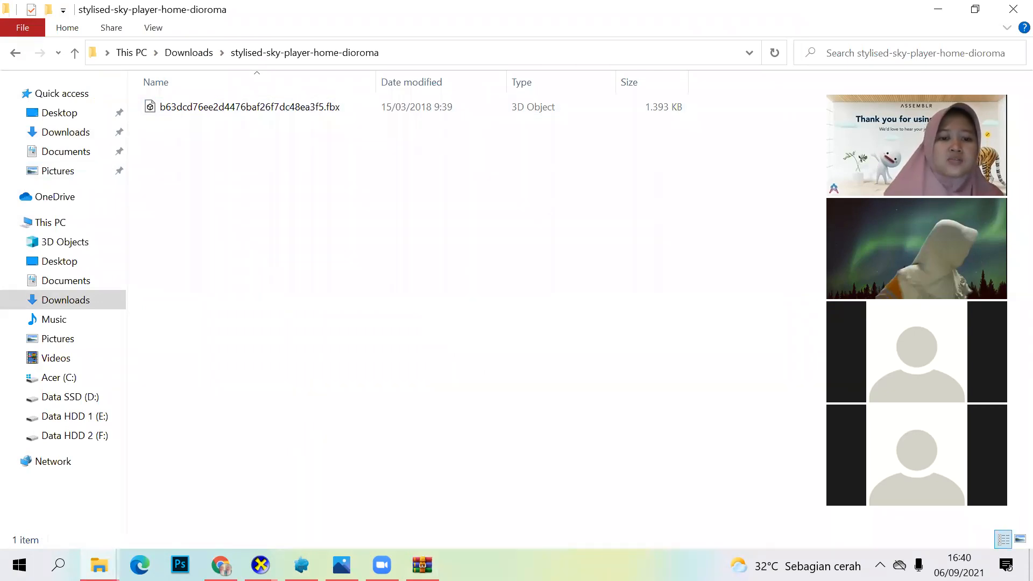
left_click(302, 564)
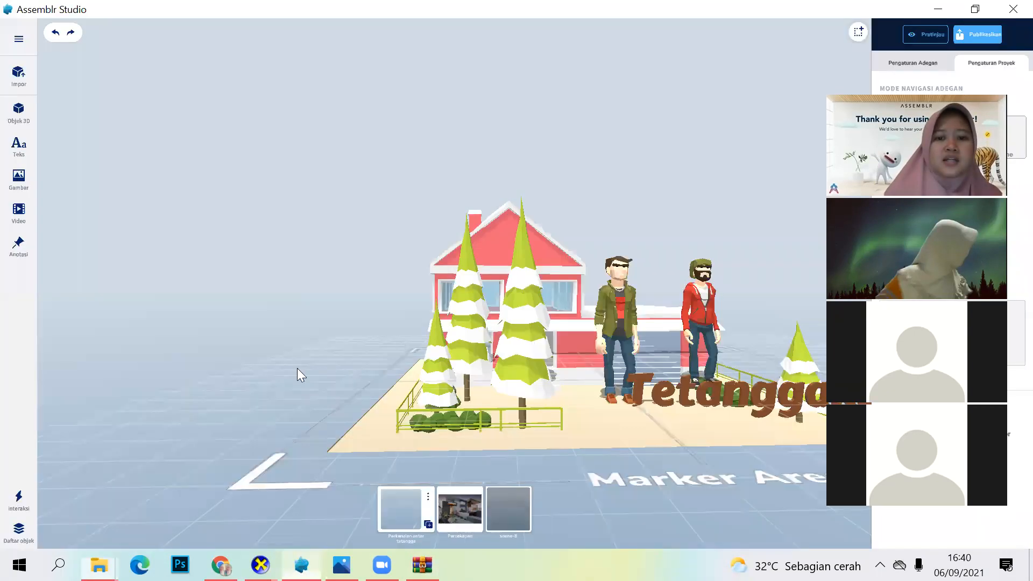
left_click(19, 86)
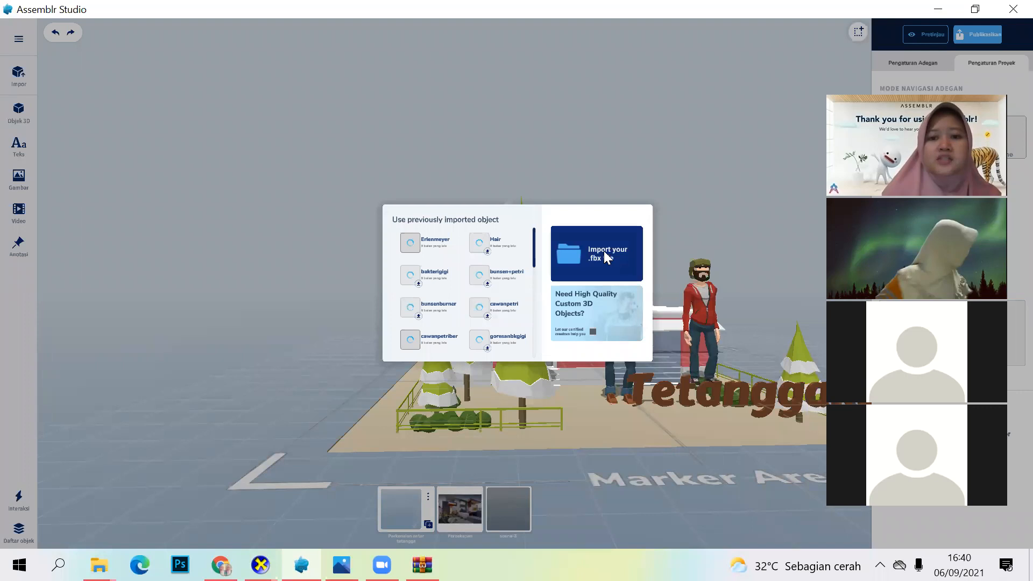
left_click(605, 254)
double_click(320, 245)
left_click(385, 179)
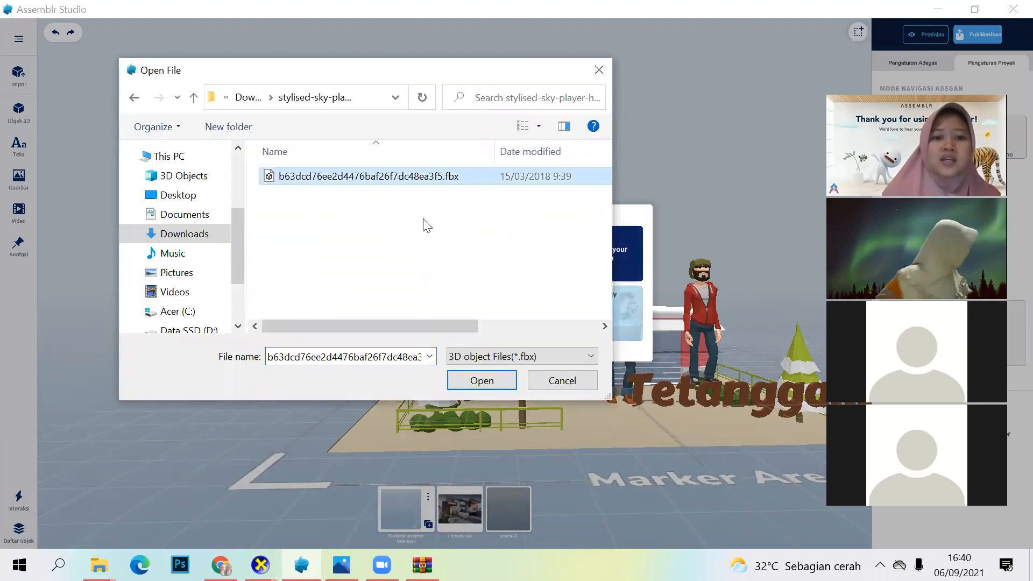
left_click(482, 381)
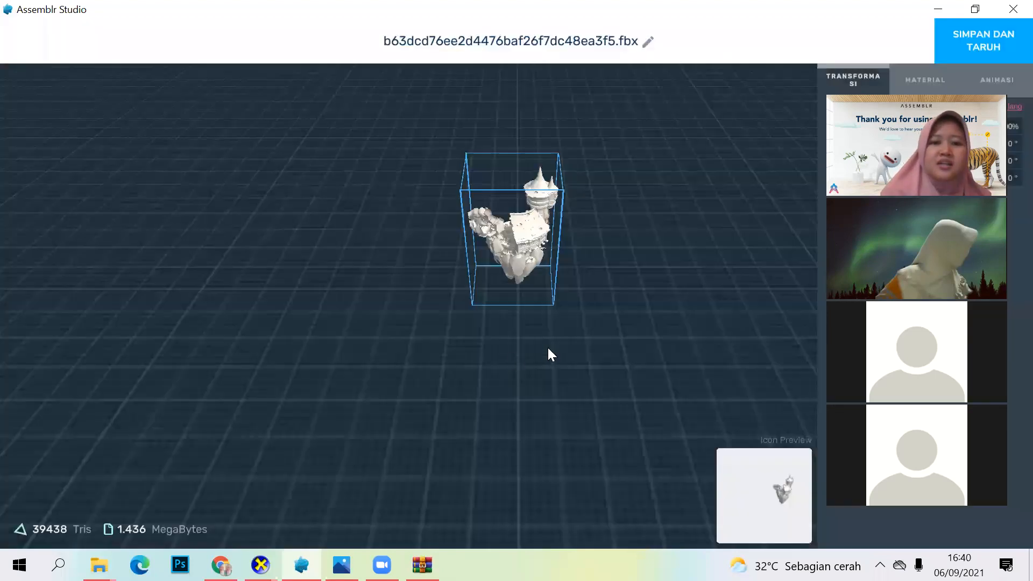
Step: Examine the imported home model from different angles and compare its appearance with the original preview on Sketchfab
left_click_drag(545, 277, 530, 279)
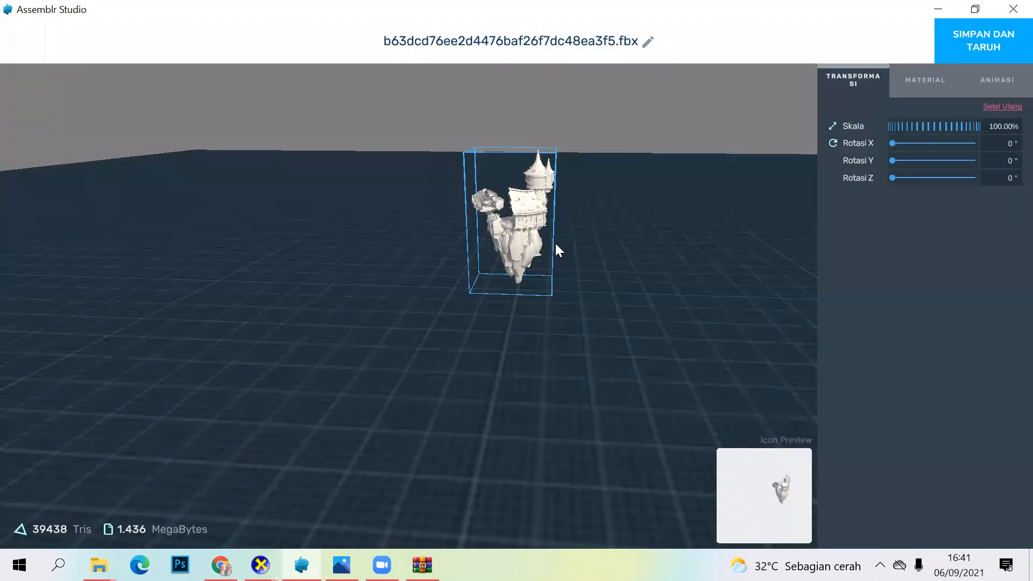
scroll(322, 353, "up", 3)
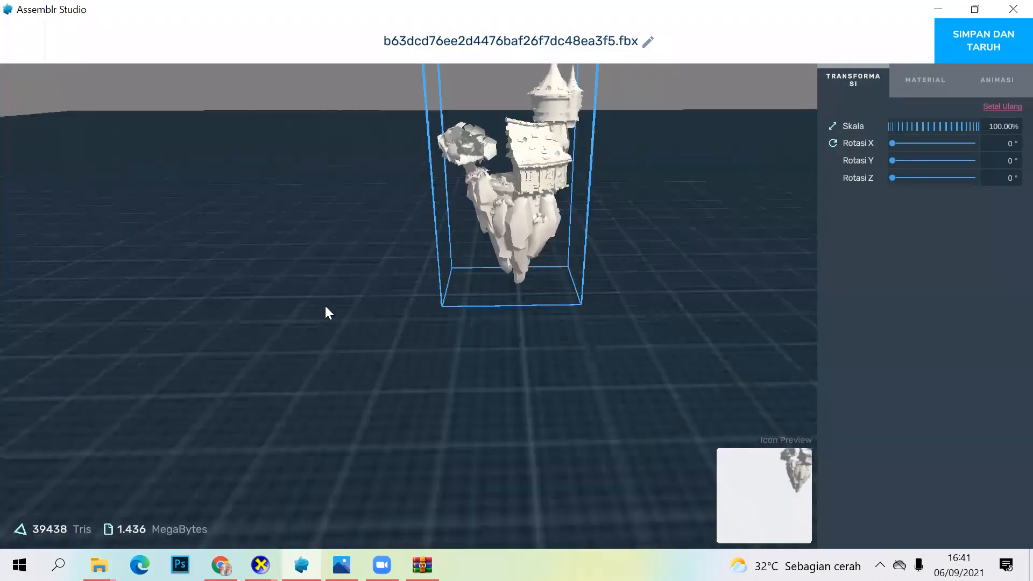
left_click_drag(334, 319, 347, 329)
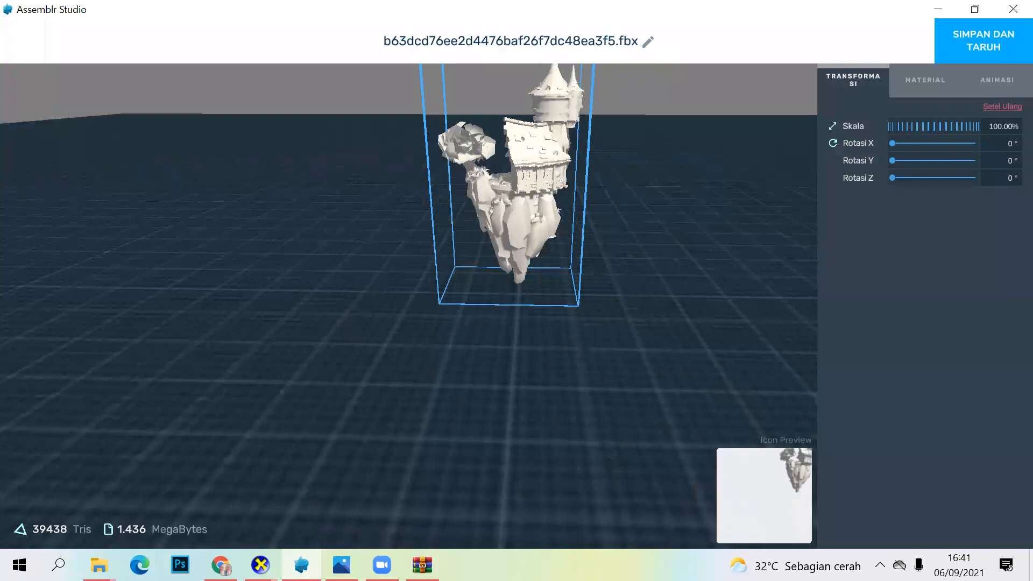
left_click_drag(310, 503, 344, 516)
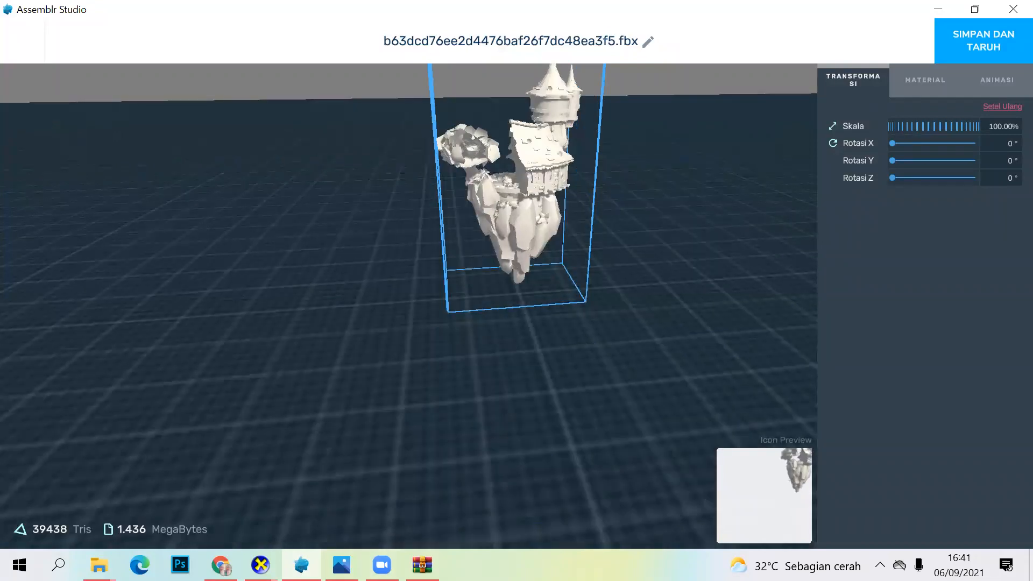
key("alt+Tab")
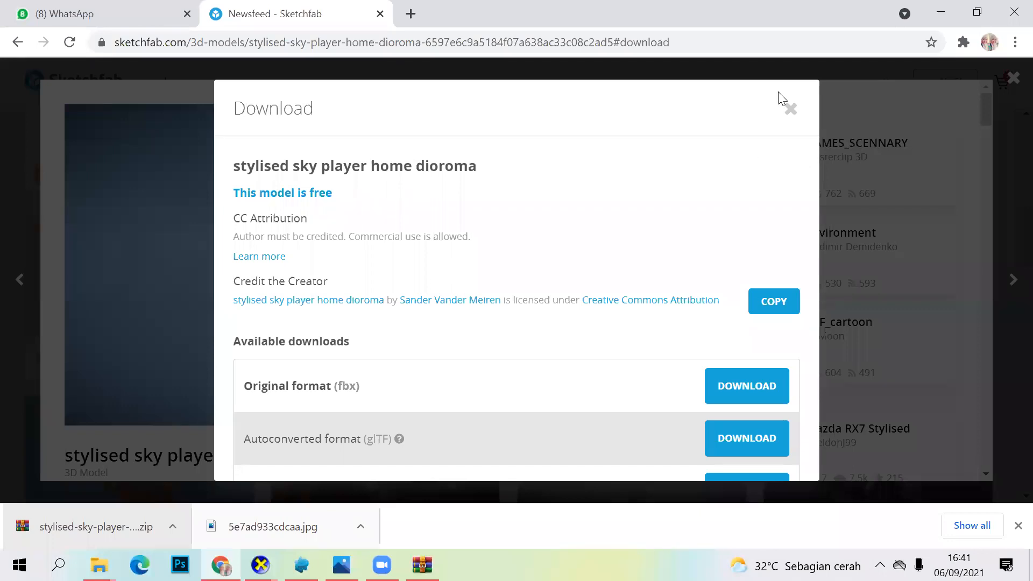
left_click(791, 110)
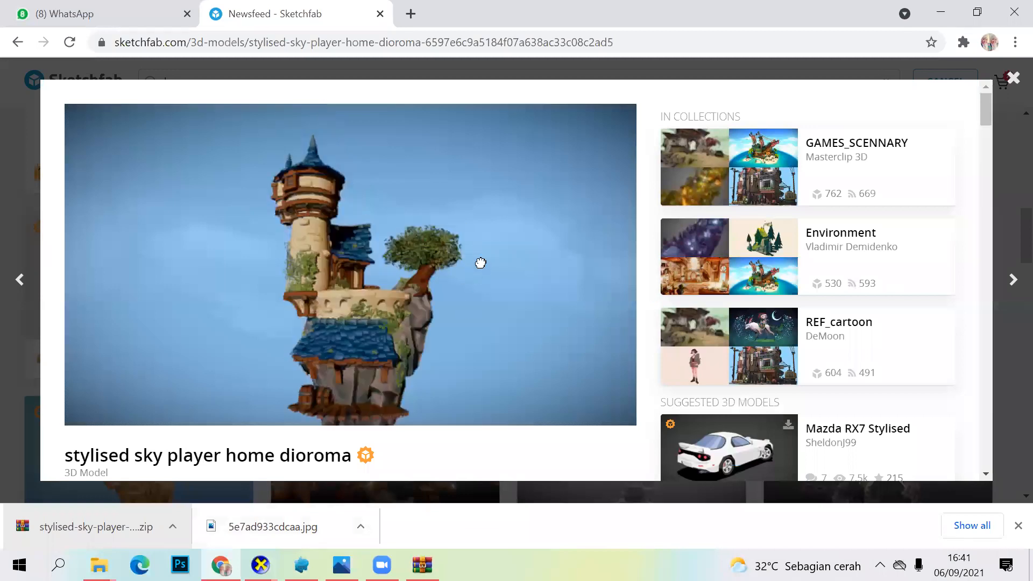
left_click_drag(326, 391, 436, 285)
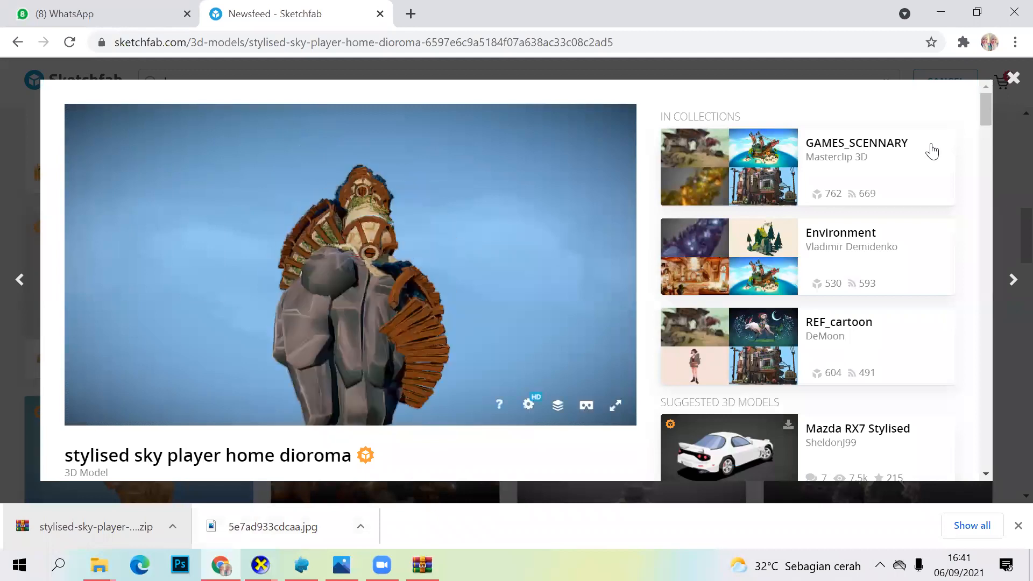
left_click(1012, 78)
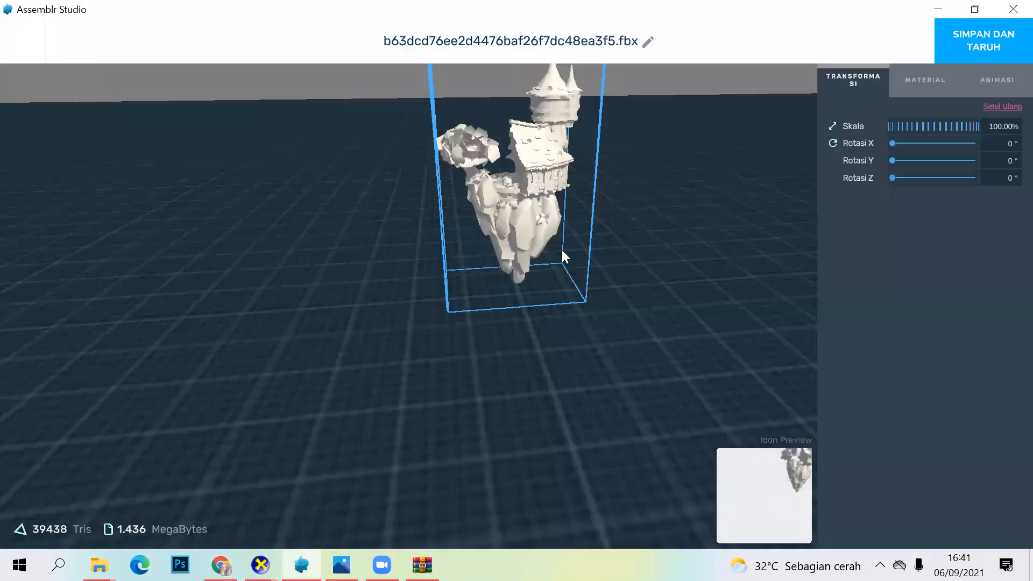
left_click_drag(686, 242, 681, 308)
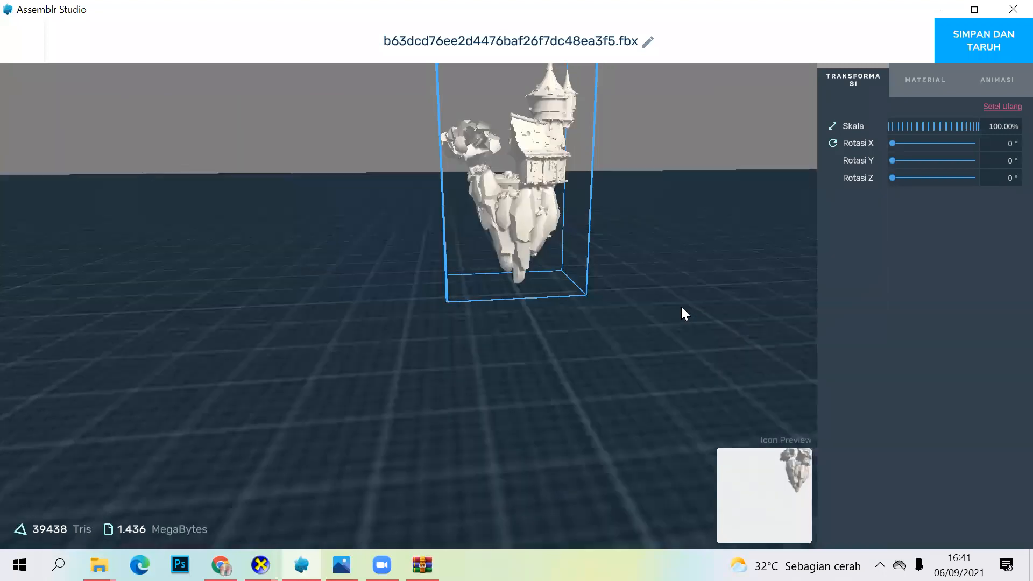
left_click_drag(643, 224, 540, 258)
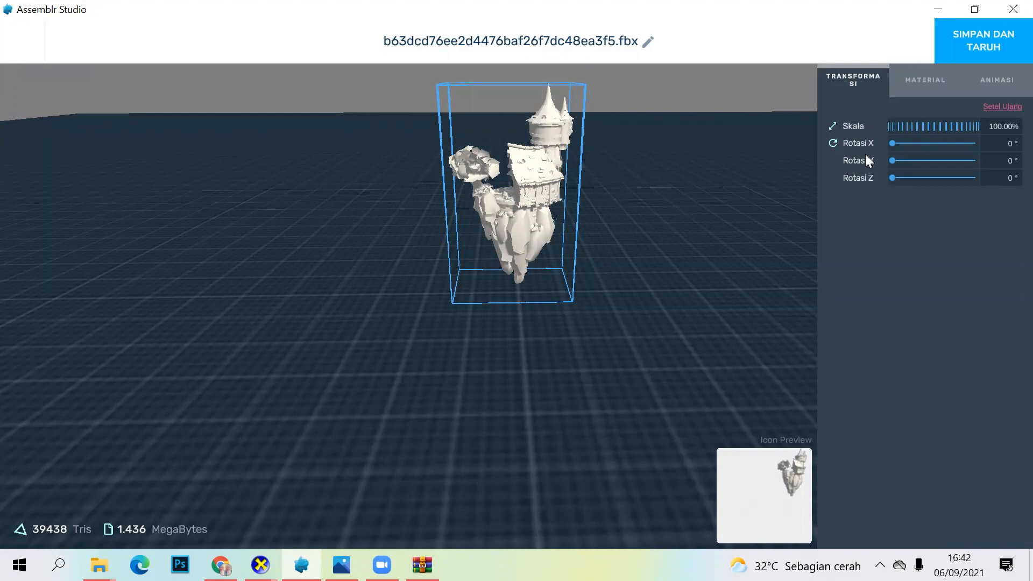
Step: Apply the 5e7ad933cdcaa image from Downloads as the diffuse texture of the imported model's wall material
left_click(925, 83)
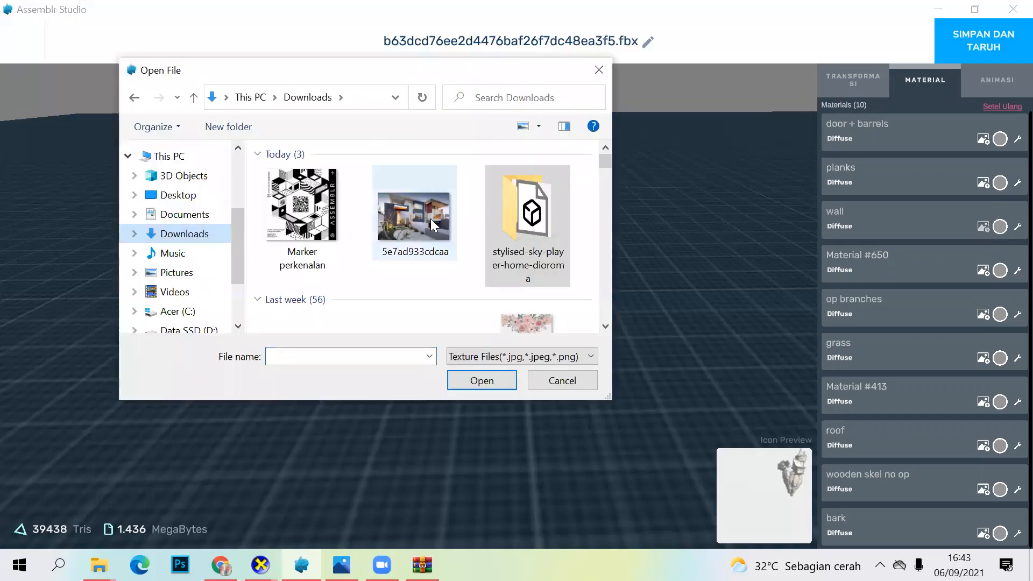
left_click(407, 248)
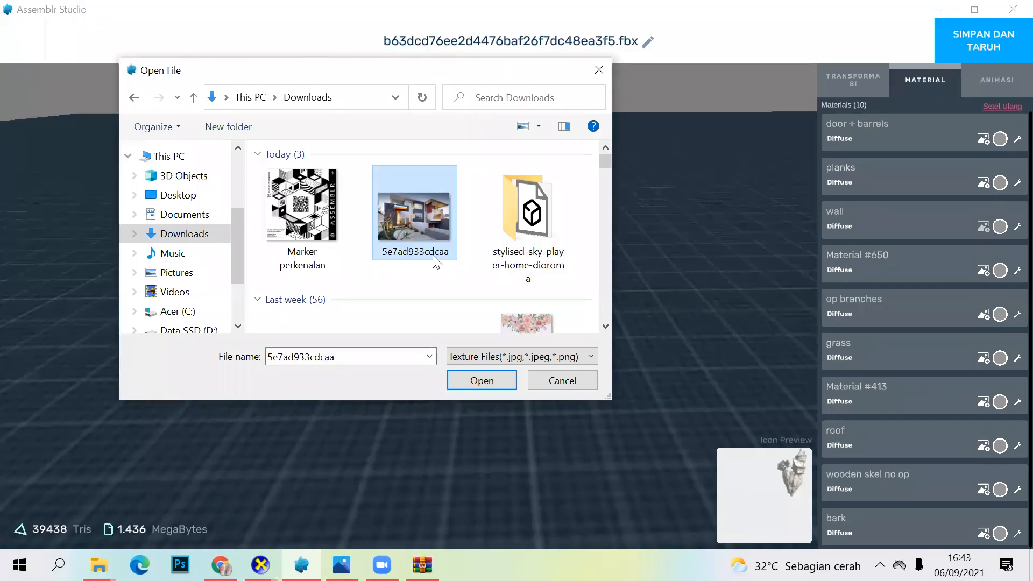
left_click(486, 378)
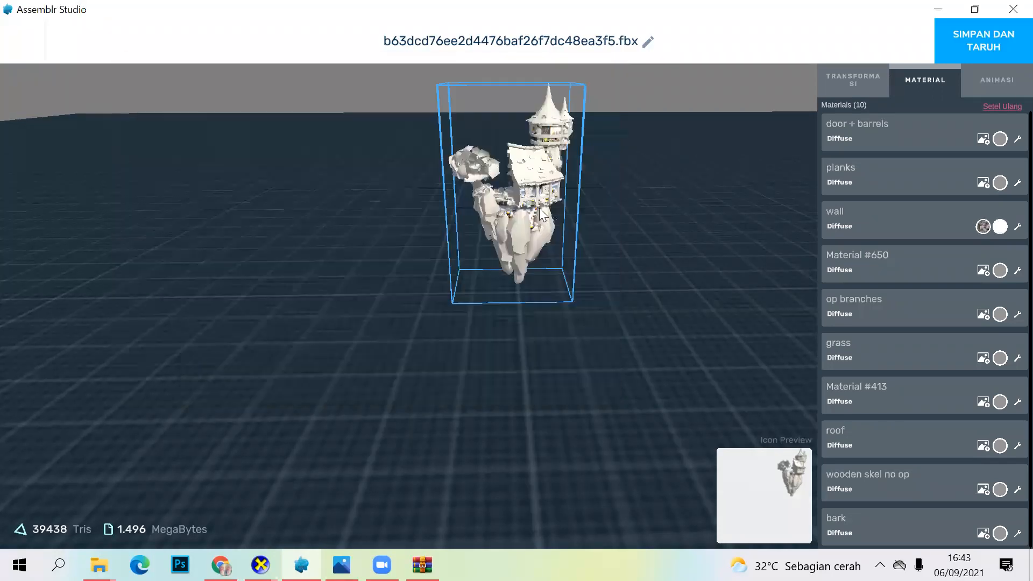
scroll(528, 238, "up", 2)
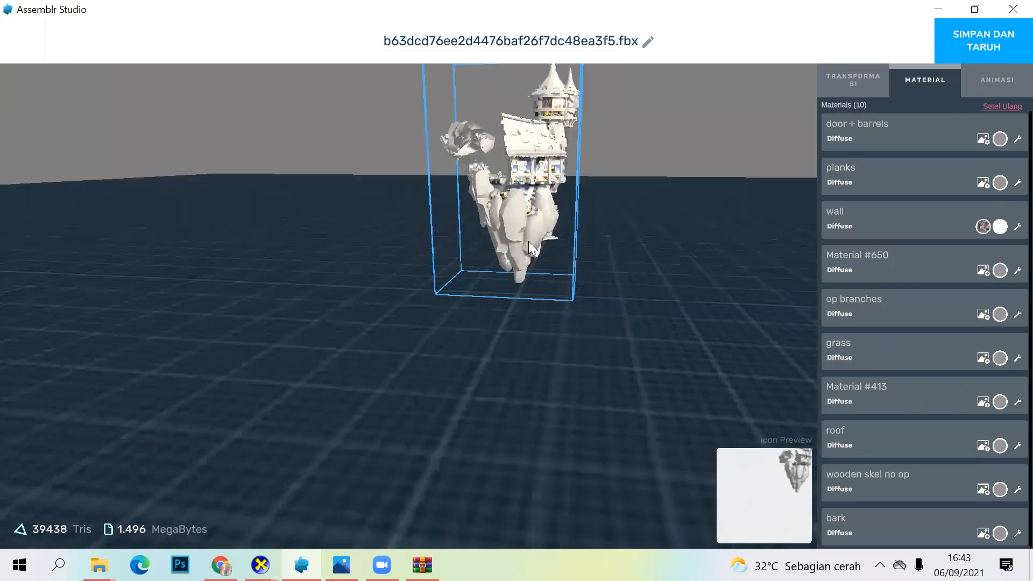
Step: Set the diffuse colour of the imported model's grass material to the green 288521FF
scroll(528, 239, "up", 2)
left_click_drag(502, 195, 438, 251)
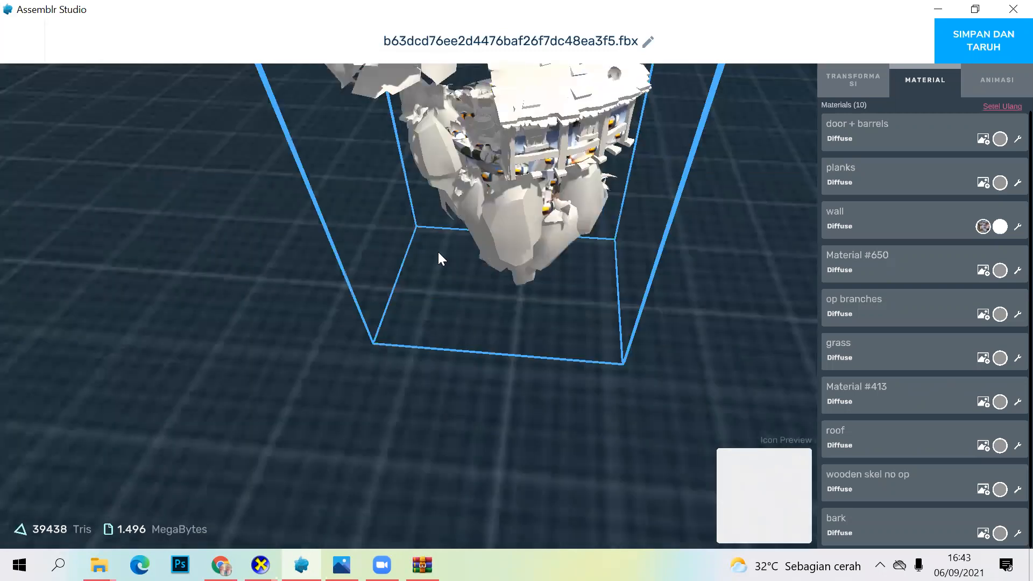
left_click_drag(482, 206, 544, 159)
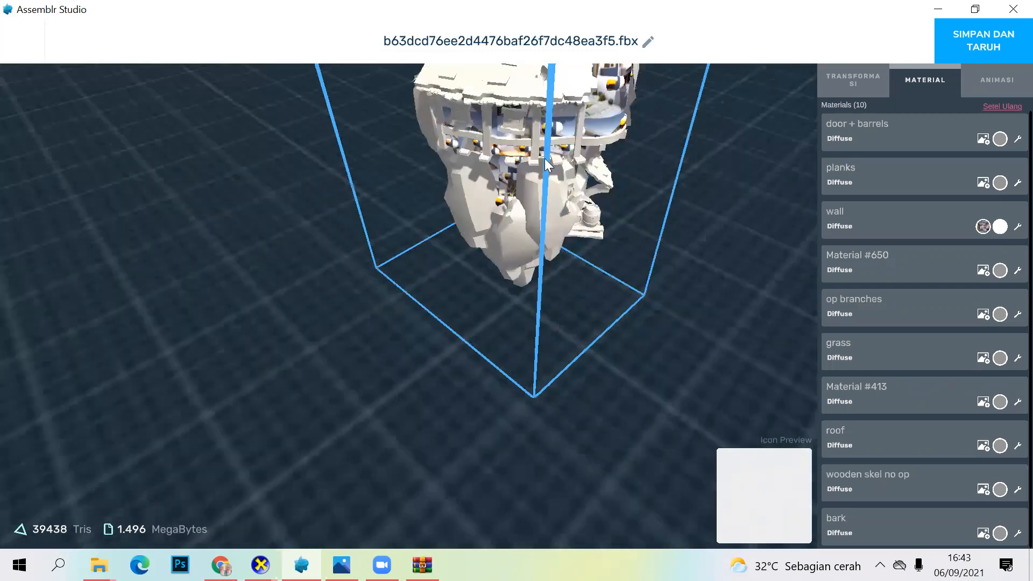
left_click_drag(457, 170, 549, 91)
left_click_drag(542, 137, 583, 121)
left_click_drag(480, 199, 510, 132)
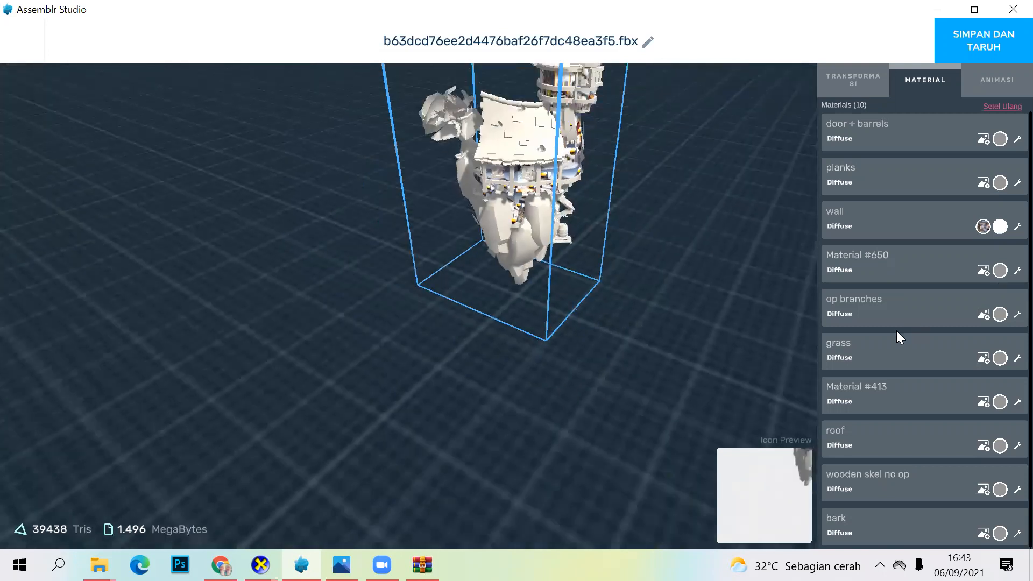
left_click(1000, 359)
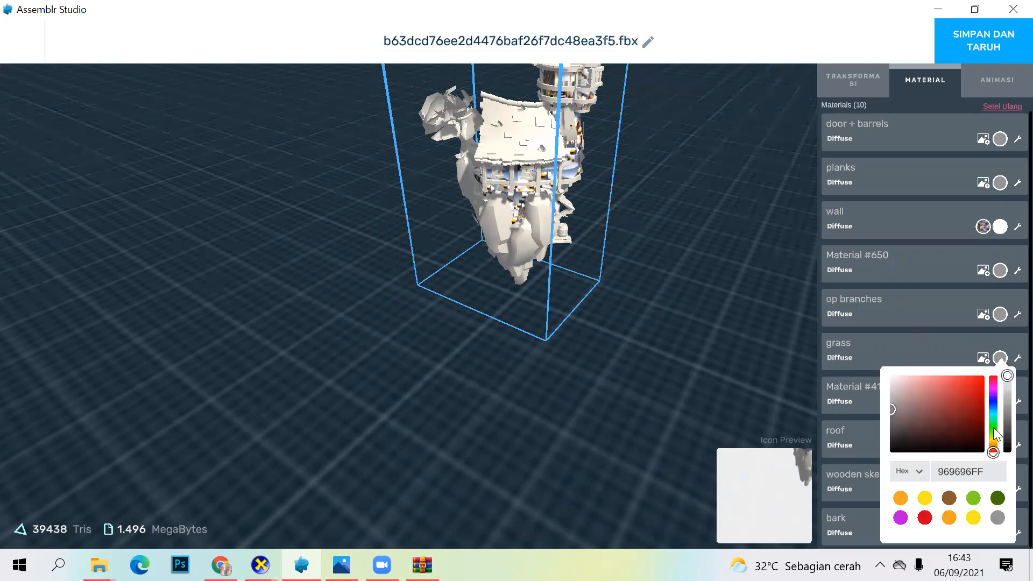
left_click(992, 427)
left_click(947, 393)
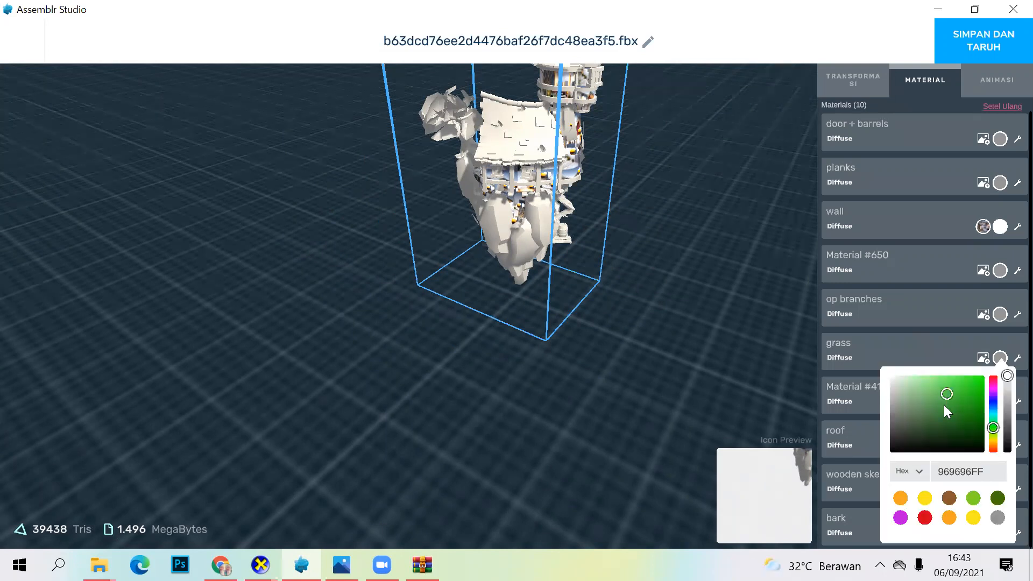
left_click(977, 416)
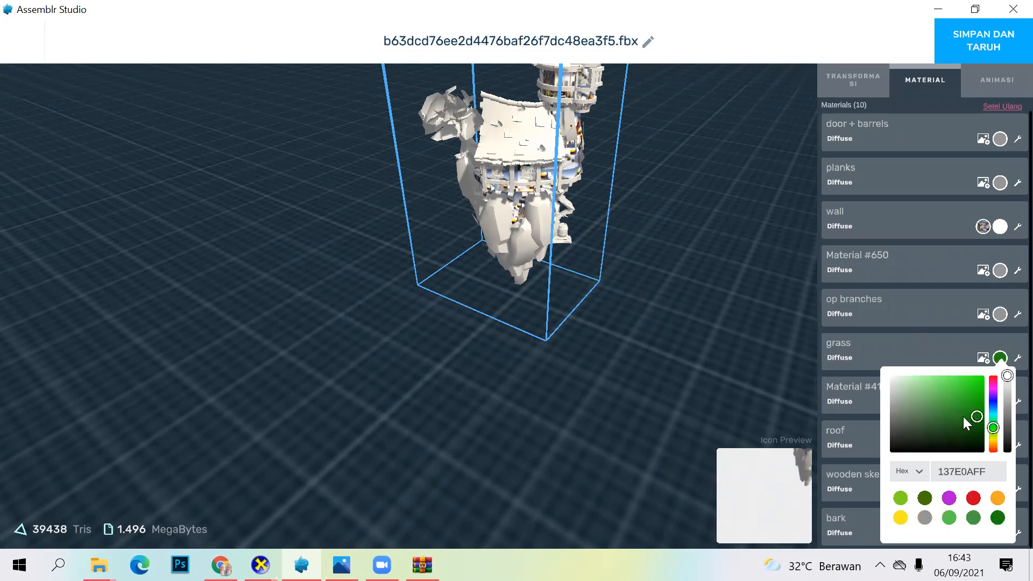
left_click(961, 412)
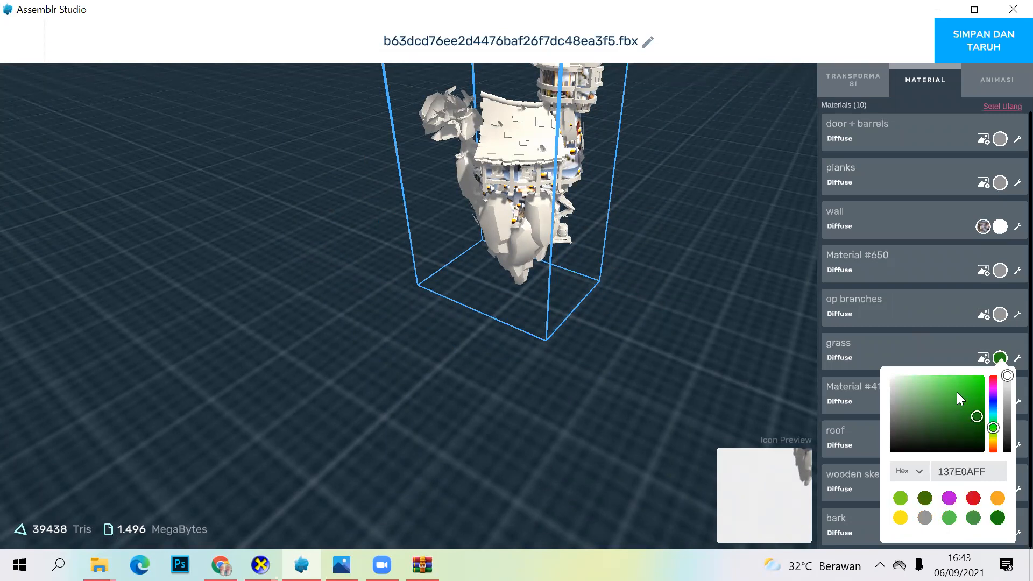
left_click(691, 393)
Step: Set the diffuse colour of the planks material to the red BB4C4CFF and check the result from above
left_click_drag(710, 299, 479, 299)
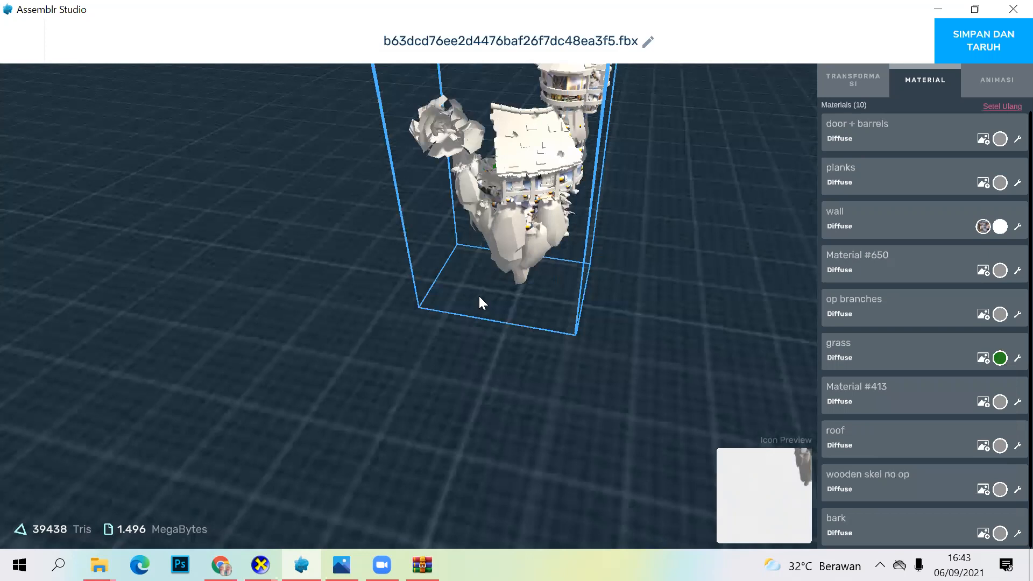
left_click_drag(717, 369, 801, 280)
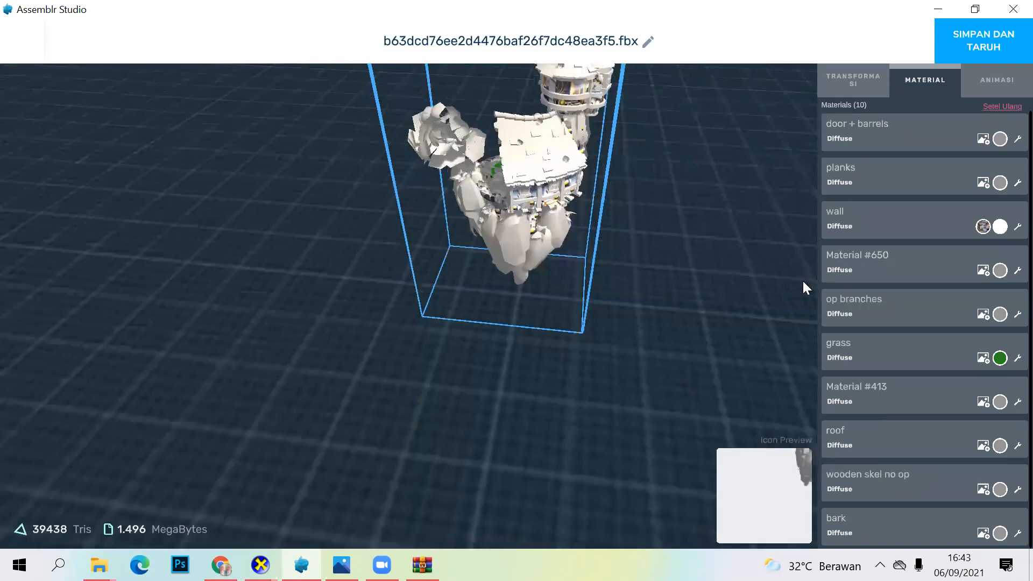
left_click(996, 182)
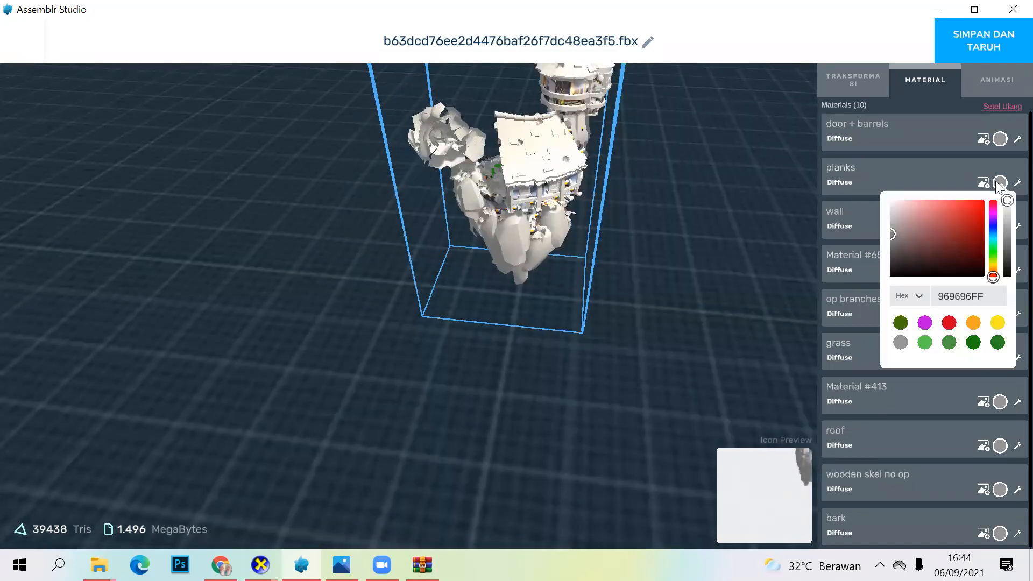
left_click(946, 223)
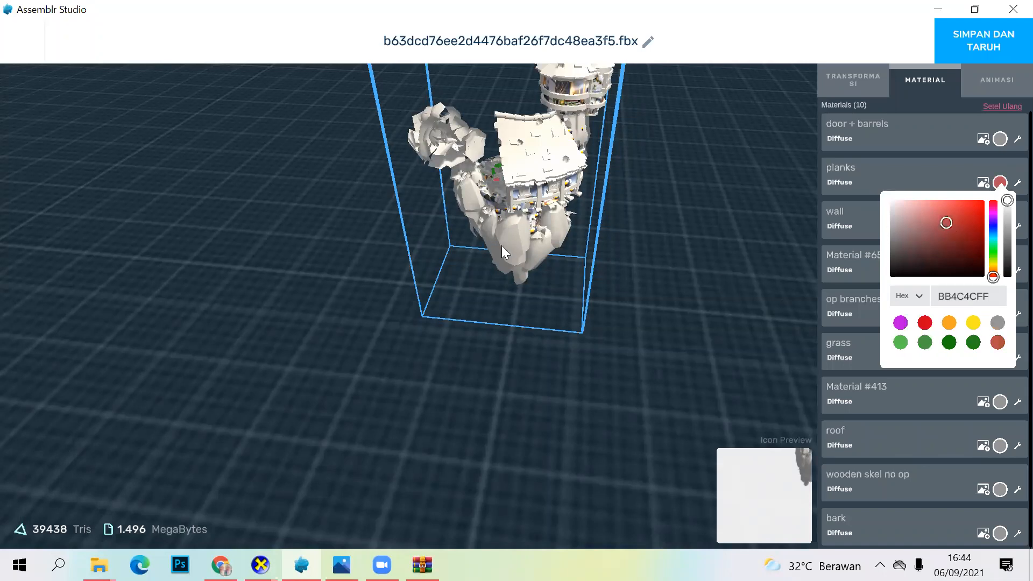
left_click_drag(548, 476, 550, 414)
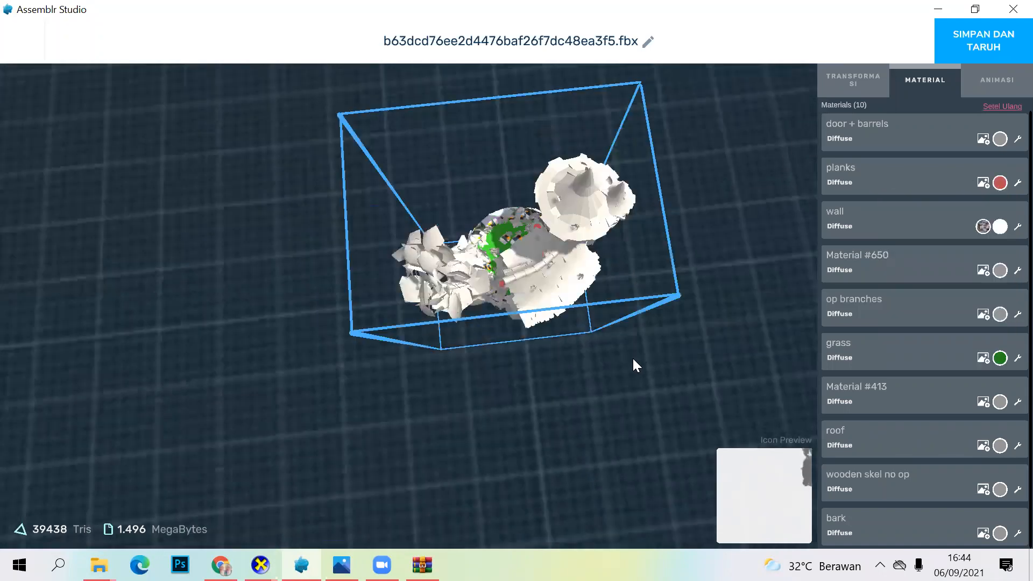
left_click_drag(631, 356, 574, 238)
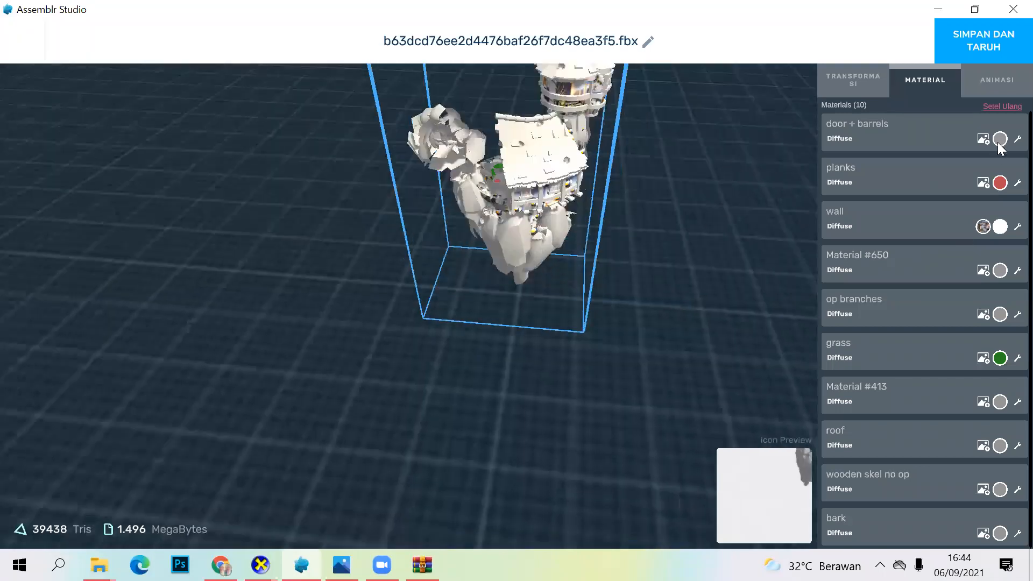
Step: Set the diffuse colour of the door + barrels material to the dark brown 3E1D1DFF
left_click(998, 141)
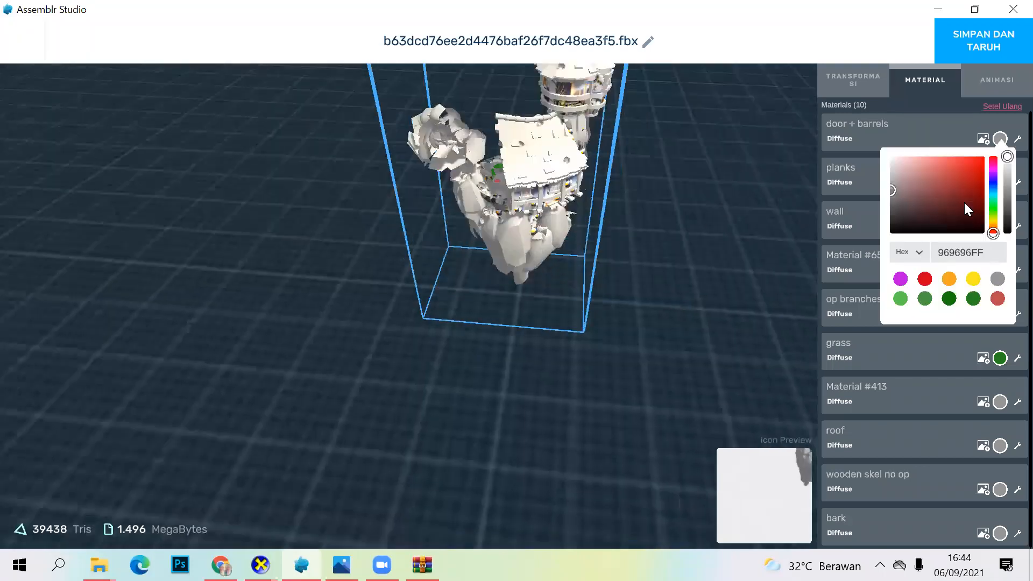
left_click(939, 216)
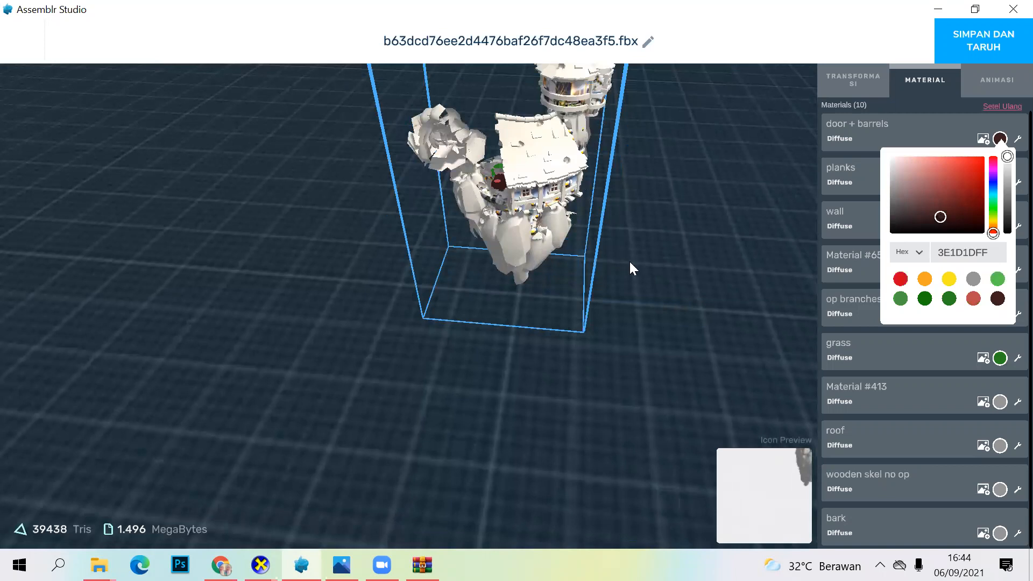
left_click_drag(608, 205, 557, 148)
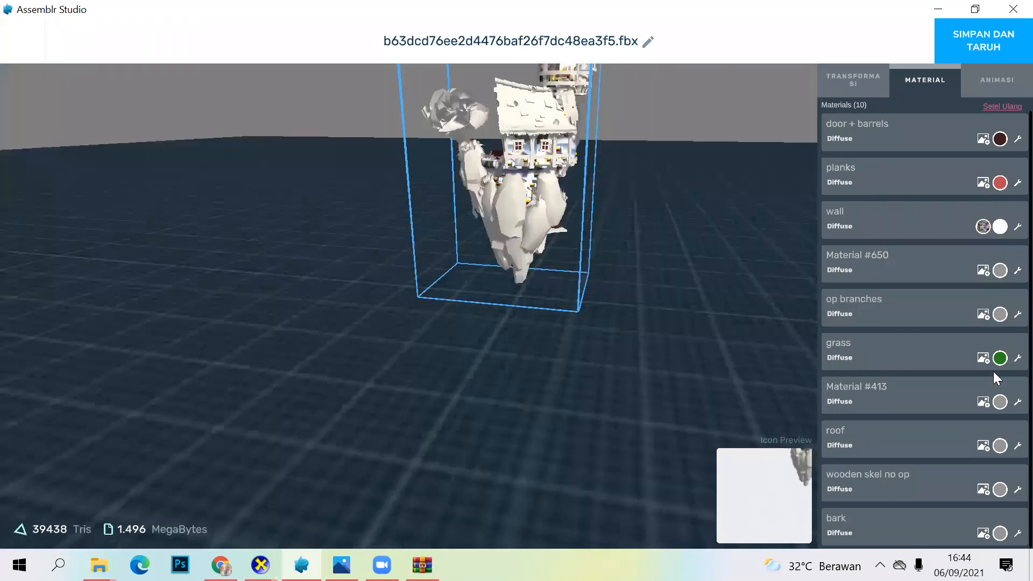
Step: Set the diffuse colour of Material #650 to the brownish red 6F3535FF and check the model from another side
left_click(999, 271)
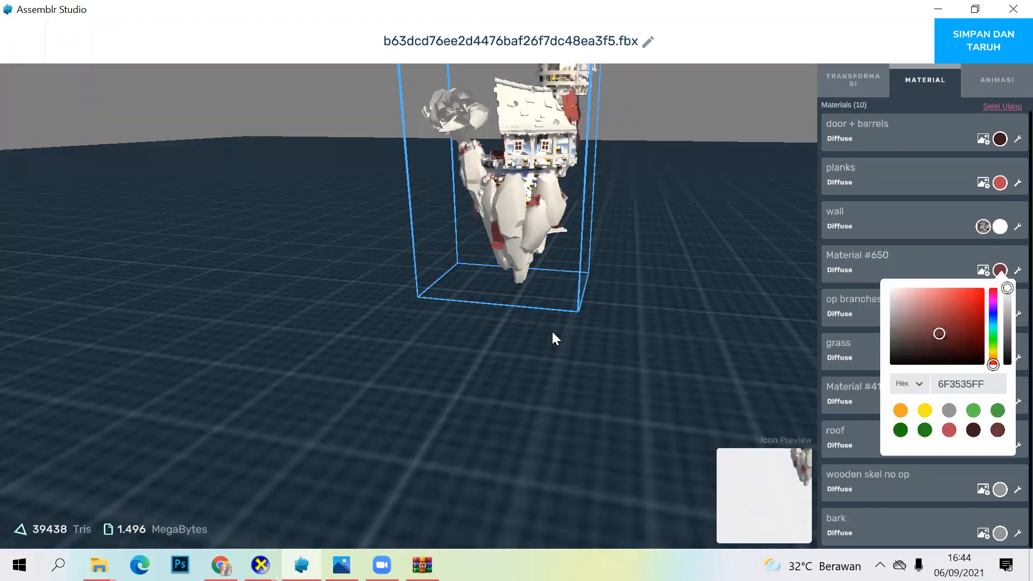
left_click_drag(457, 348, 437, 376)
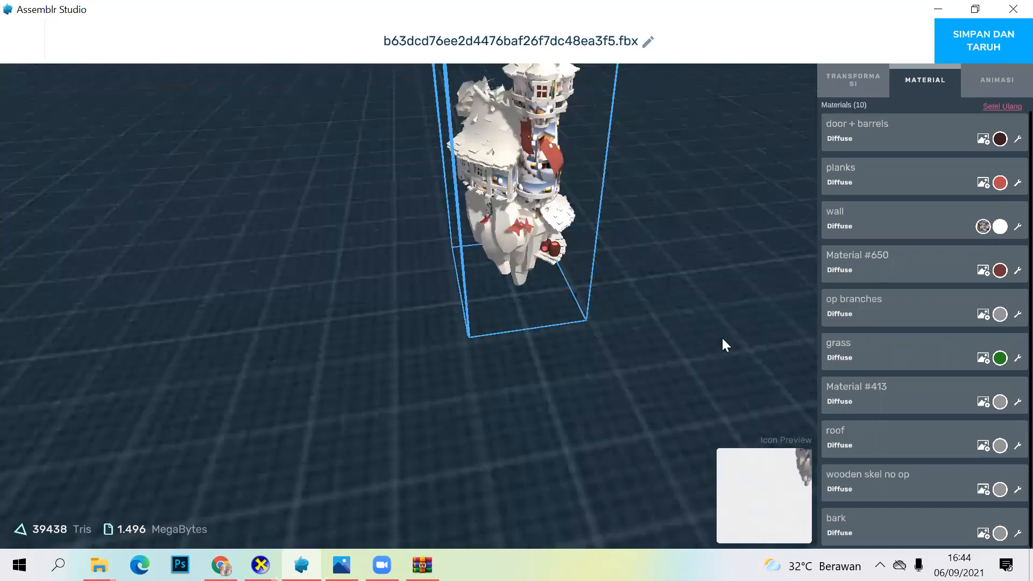
left_click_drag(716, 326, 828, 279)
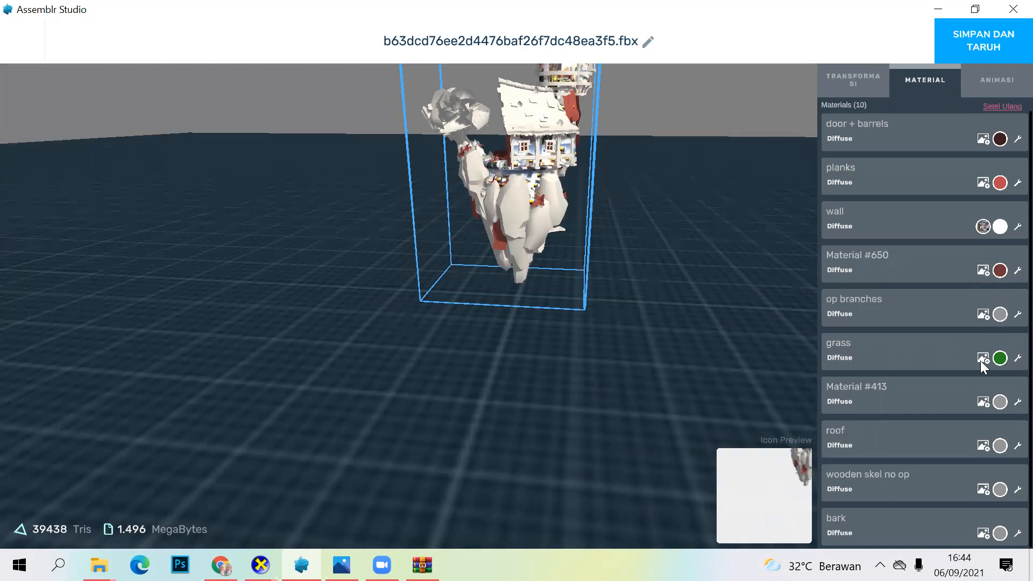
Step: Set the diffuse colour of the op branches material to the bright green 34B749FF
left_click(1000, 314)
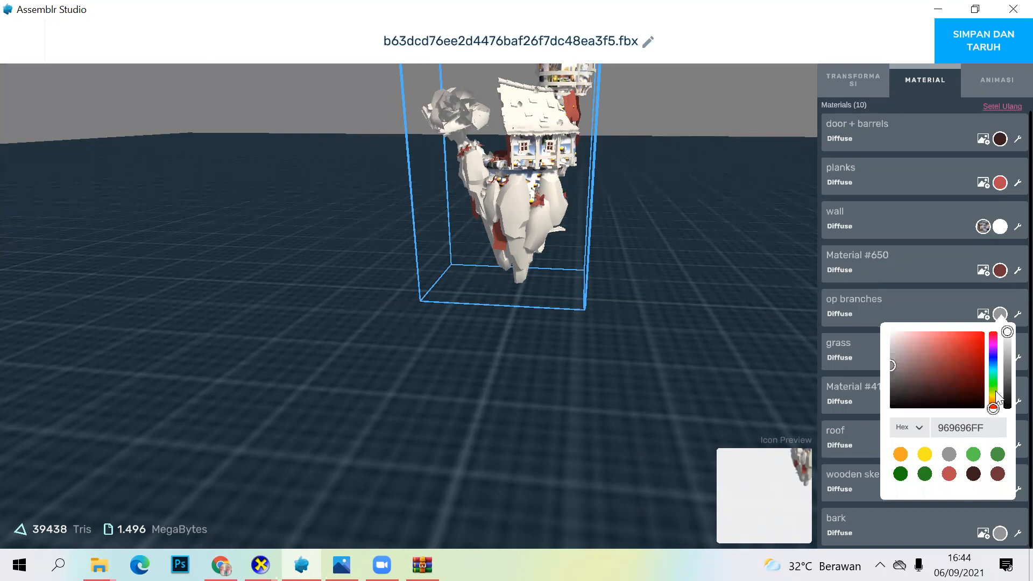
left_click_drag(995, 390, 993, 381)
left_click(957, 356)
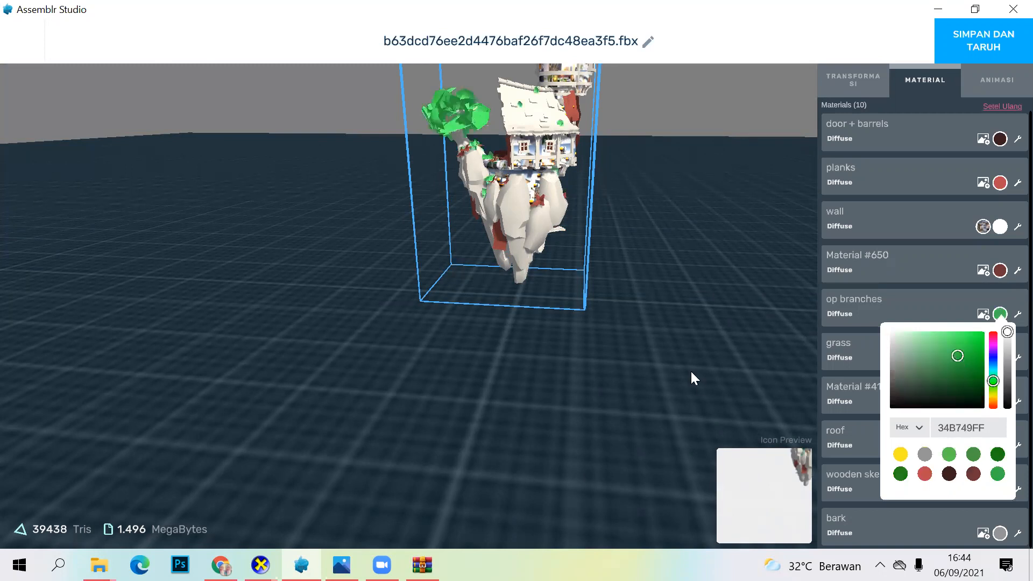
left_click_drag(694, 389, 696, 407)
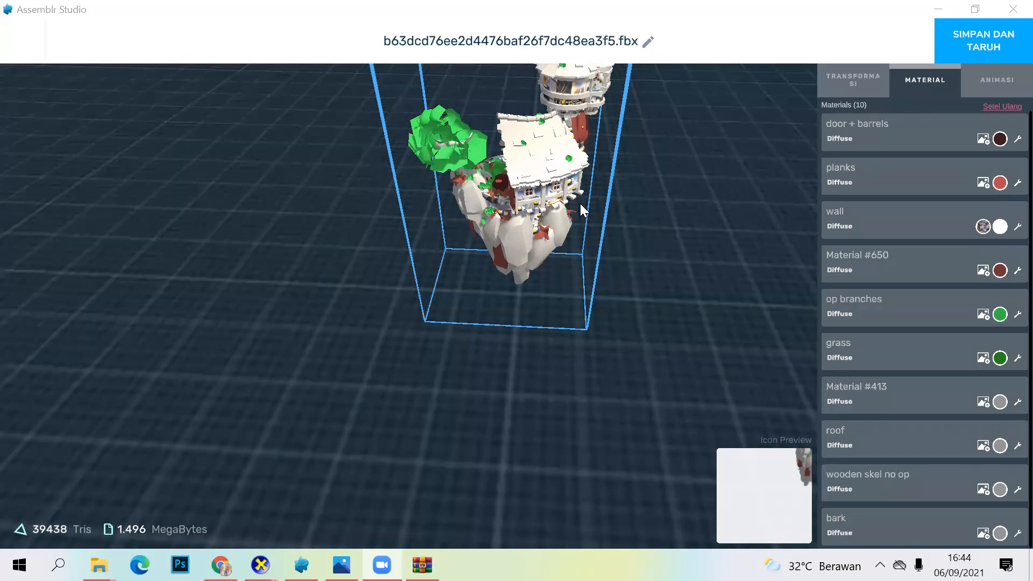
left_click_drag(679, 224, 535, 185)
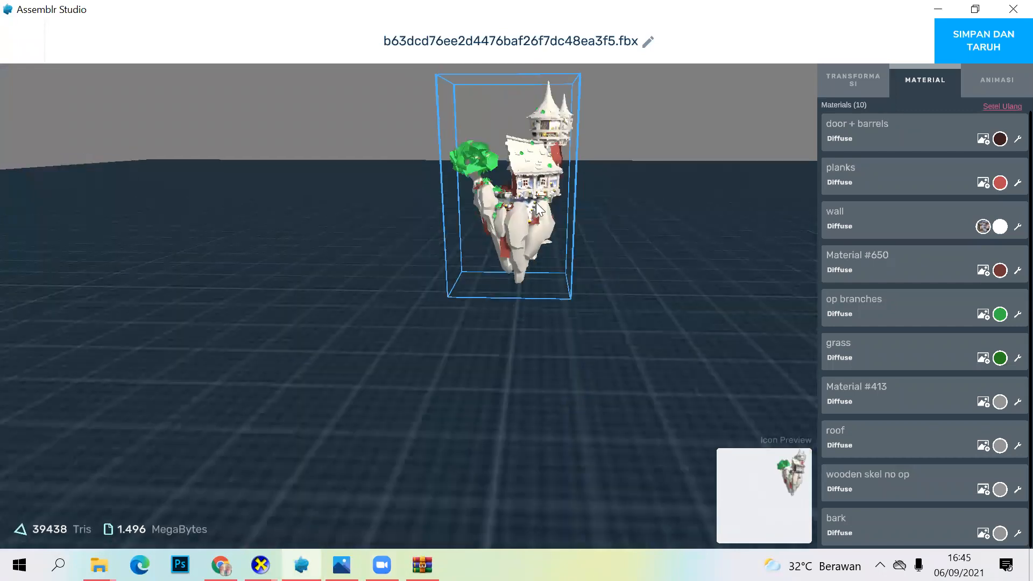
Step: Start saving and placing the coloured model, and name it Rumah
left_click(970, 46)
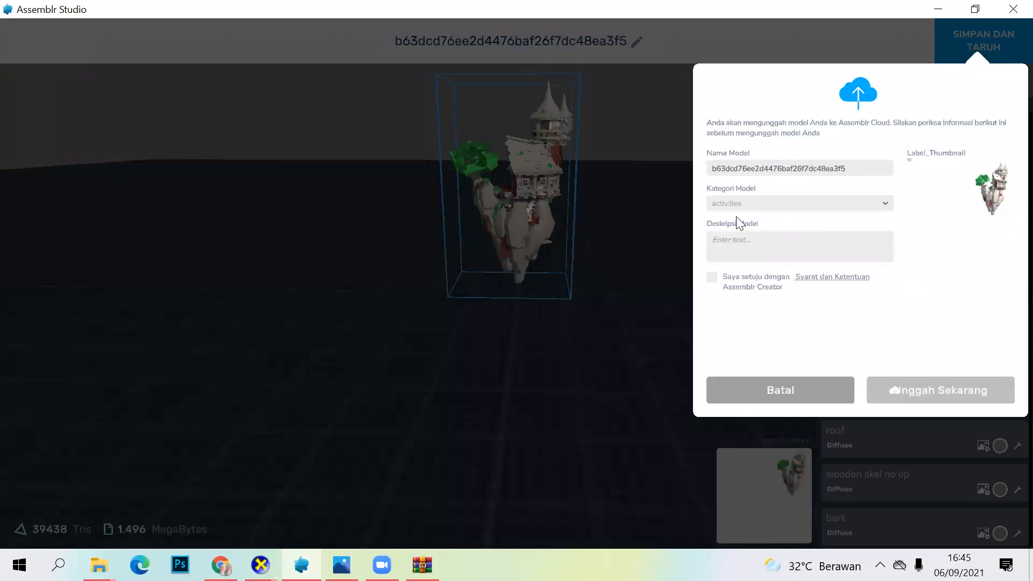
left_click(860, 170)
type("R")
key("Caps_Lock")
type("umah")
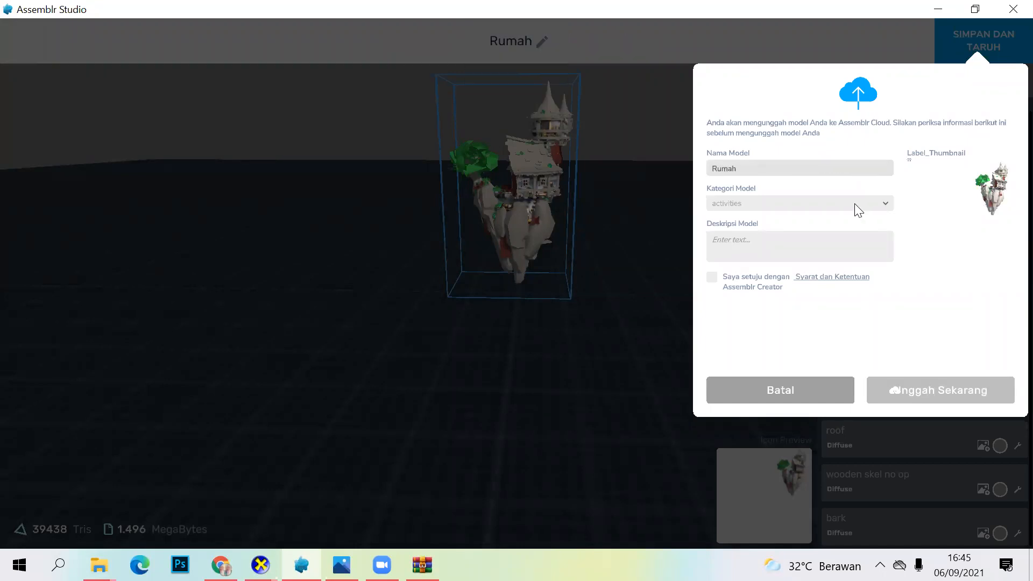
Step: Assign the model to the building category and enter rumah as its description
left_click(855, 208)
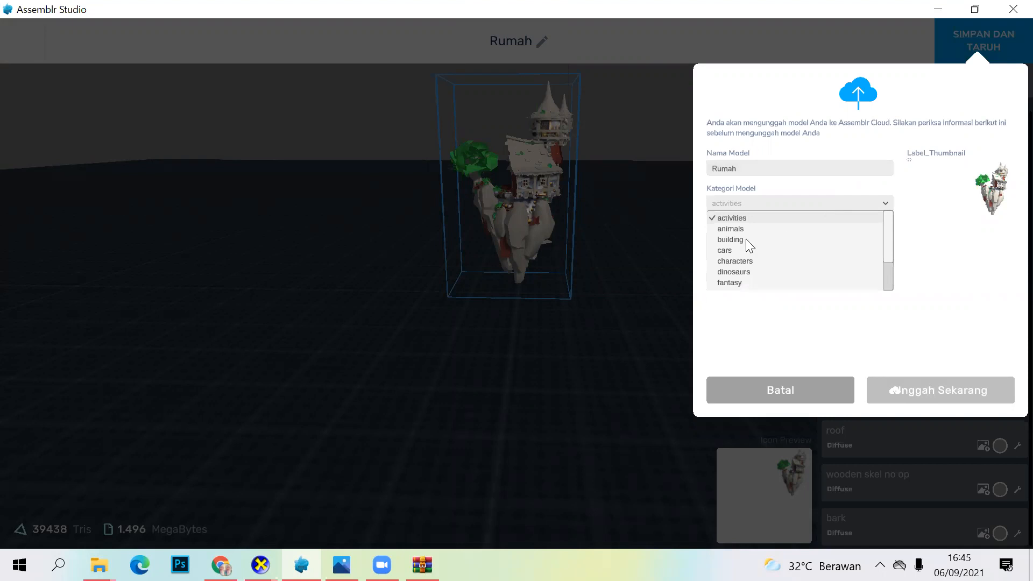
left_click(793, 239)
left_click(773, 246)
type("rumah")
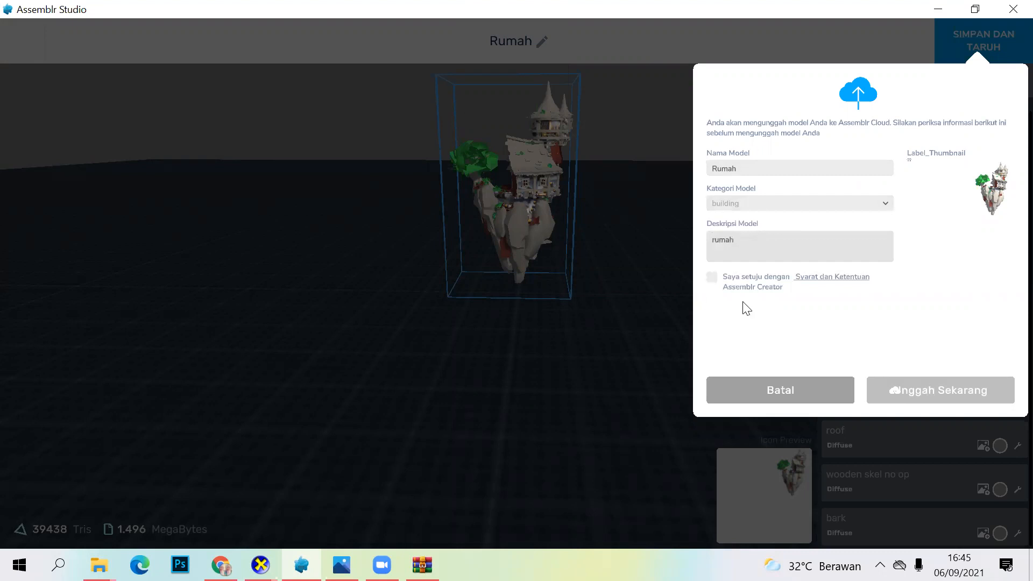
Step: Accept the Assemblr Creator terms, upload the model to Assemblr Cloud, and return to the project
left_click(718, 282)
left_click(712, 276)
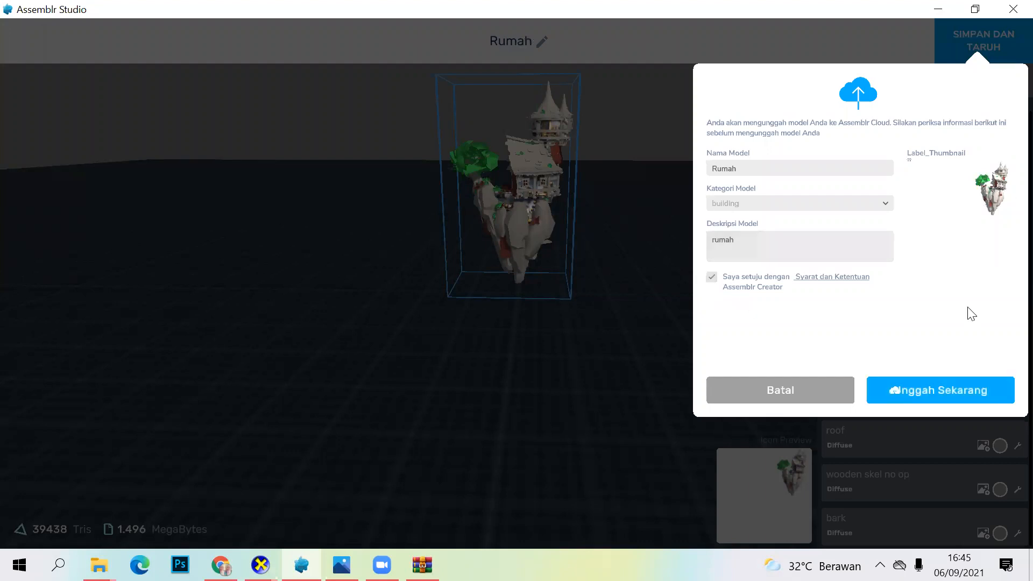
left_click(964, 401)
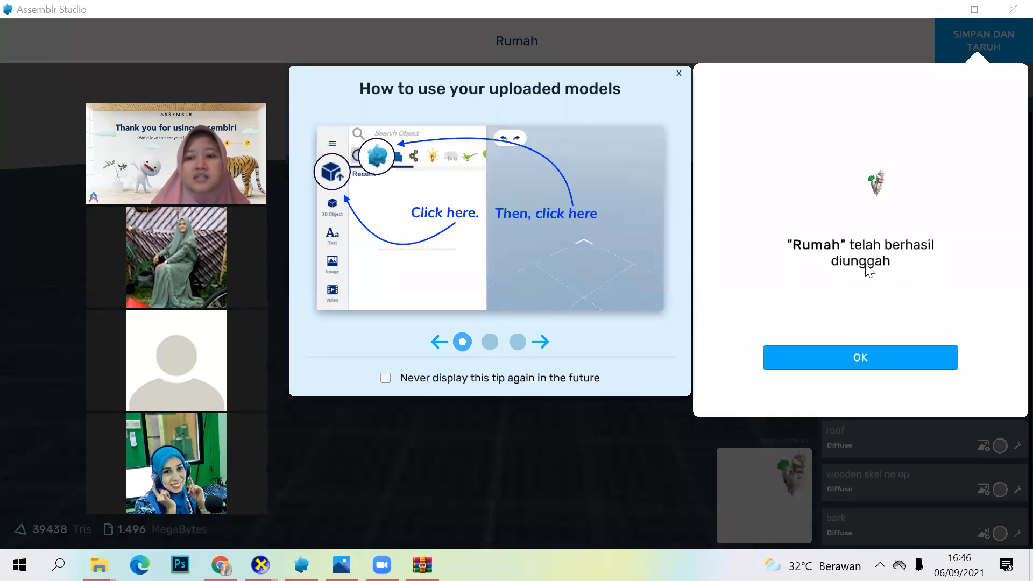
left_click(890, 367)
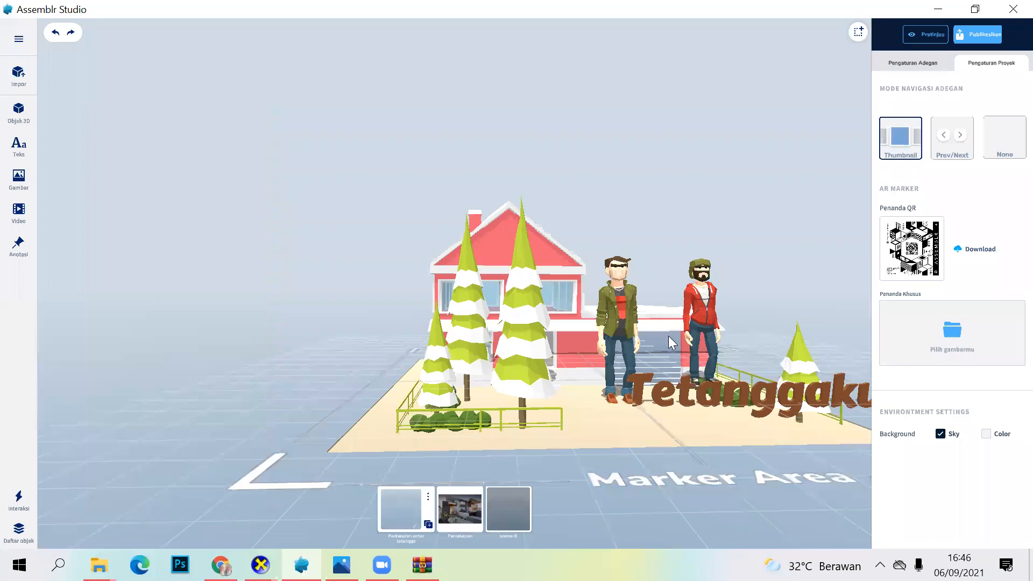
Step: Switch to the third scene and try to place the uploaded Rumah model near the Self Introduction video
left_click(503, 504)
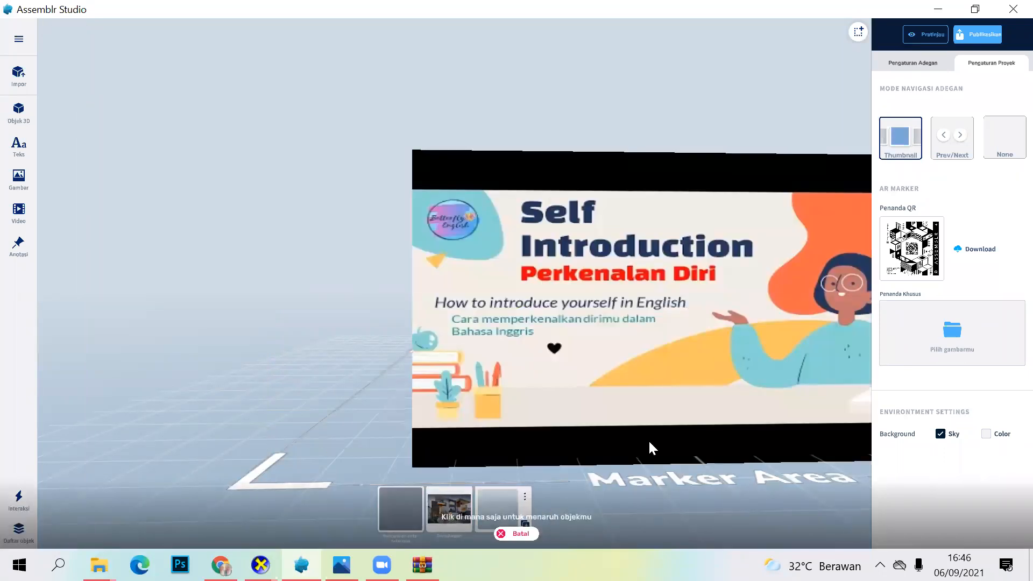
left_click(609, 477)
left_click_drag(623, 382, 656, 369)
left_click_drag(567, 319, 550, 288)
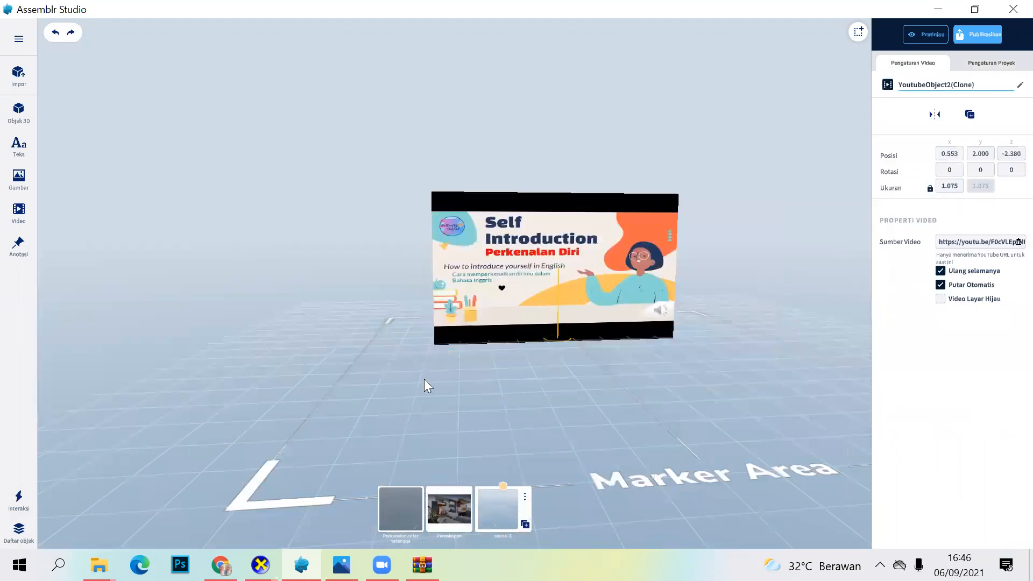
Step: Clear the video selection and view the Custom Component category of the 3D object library, where uploaded models are kept
left_click(71, 200)
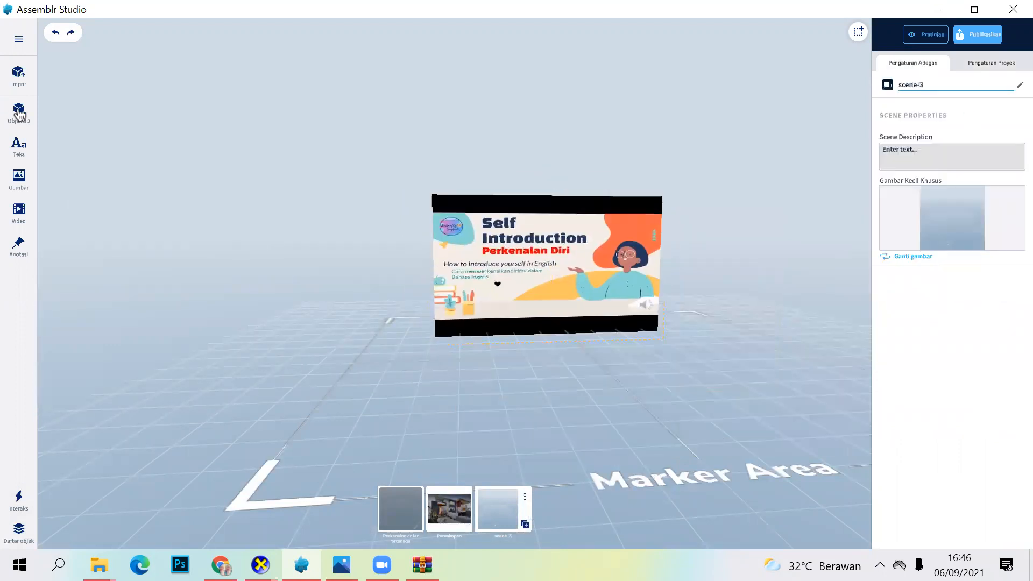
left_click(20, 114)
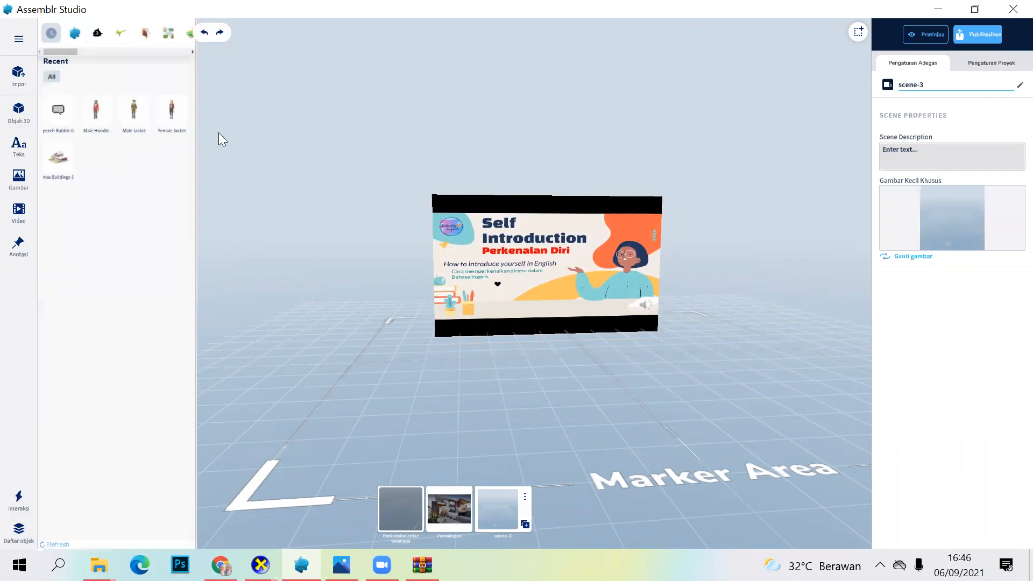
left_click(76, 37)
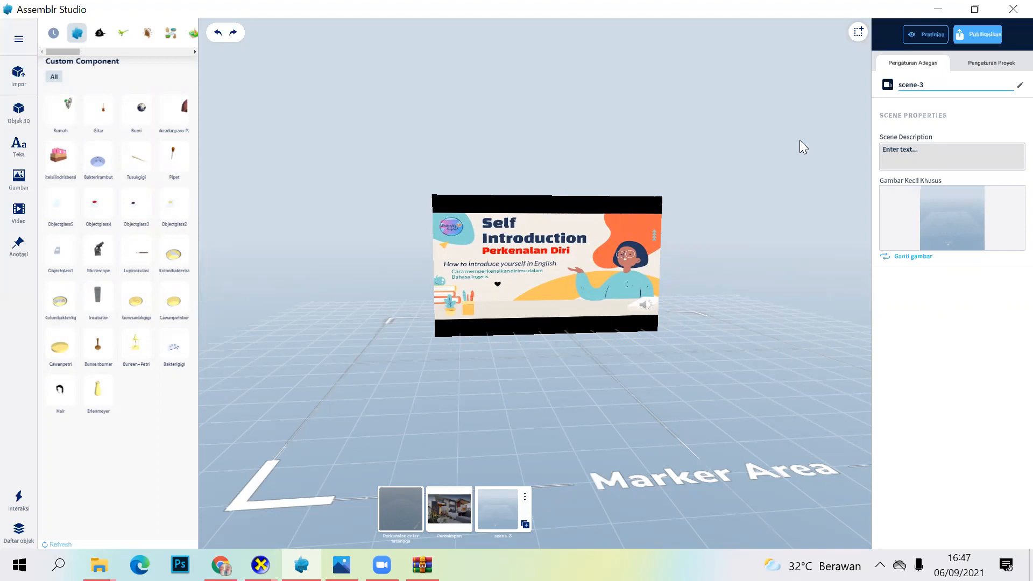
Step: Place the uploaded castle-like home model in the third scene and move it in front of the video, at about position 0.859, 3.553, 5.951
left_click_drag(439, 303, 596, 271)
scroll(577, 112, "down", 3)
left_click_drag(561, 89, 559, 93)
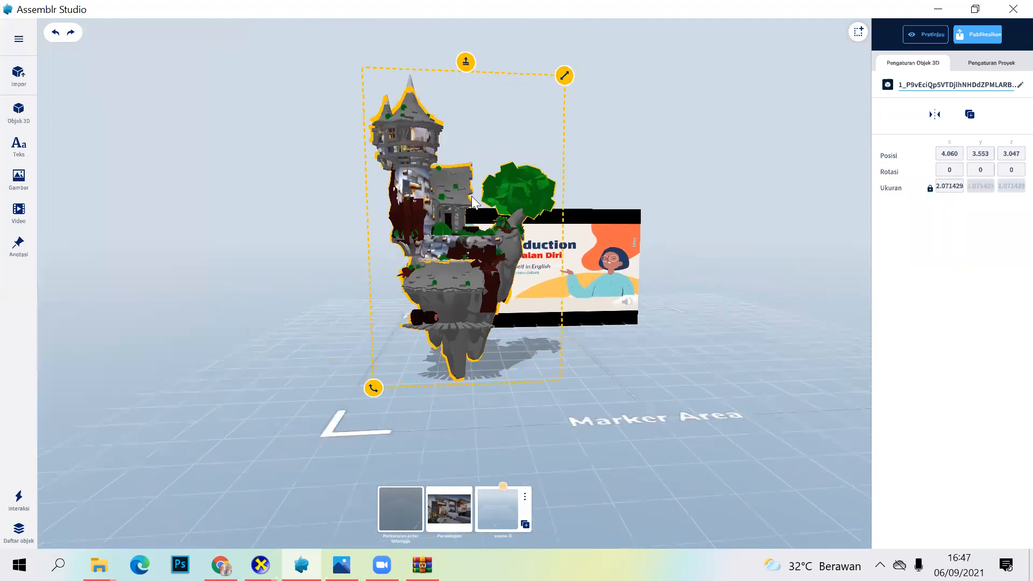
left_click_drag(475, 200, 468, 214)
left_click_drag(463, 178, 640, 210)
mouse_move(639, 380)
left_mouse_down()
mouse_move(531, 218)
mouse_move(645, 195)
left_mouse_up()
left_click_drag(753, 296, 784, 297)
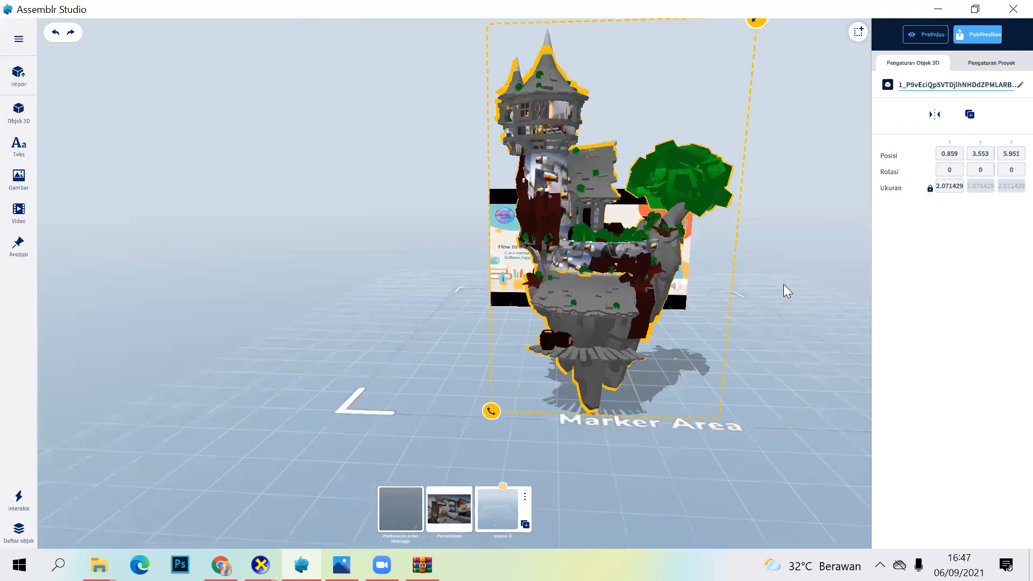
left_click_drag(770, 260, 756, 224)
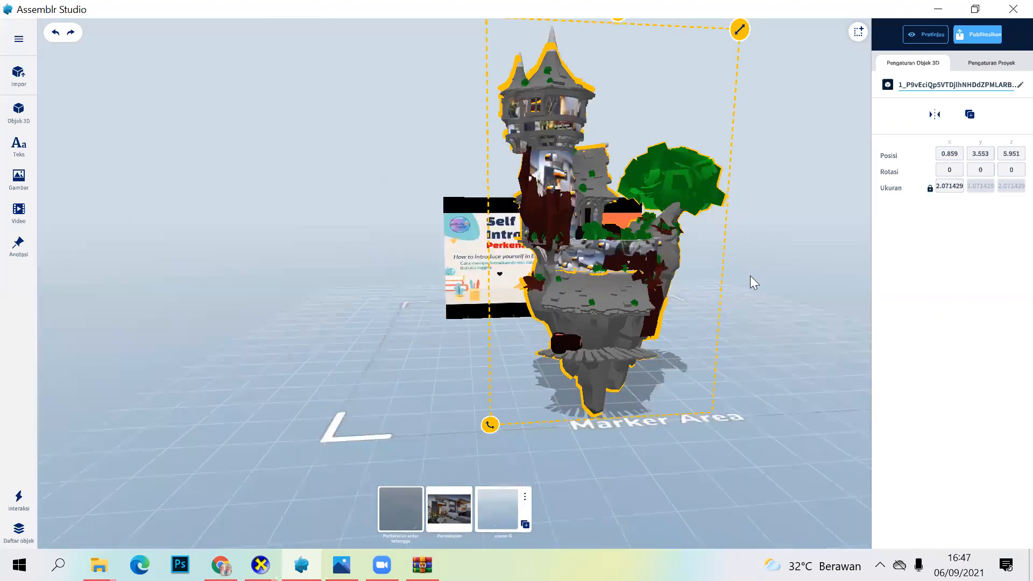
left_click(699, 356)
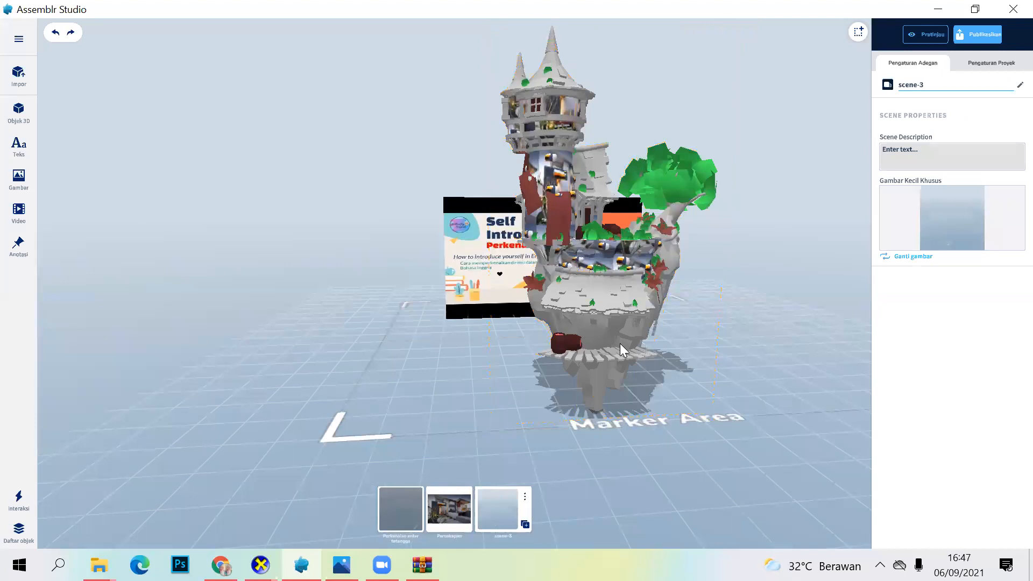
left_click_drag(619, 343, 739, 398)
left_click_drag(735, 344, 672, 347)
left_click_drag(671, 404, 569, 322)
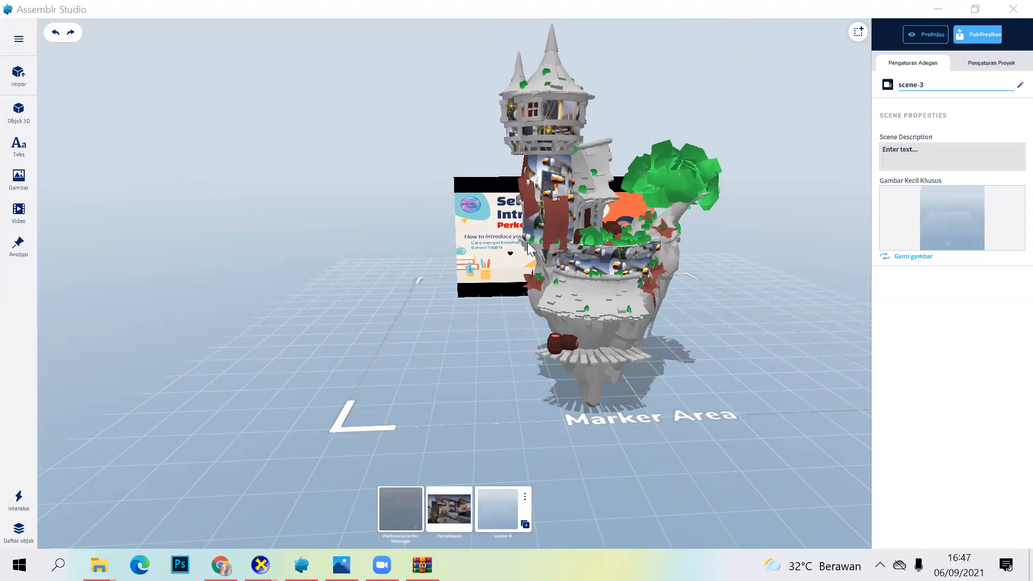
Step: Switch to Chrome, open CGTrader's Free 3D Models page, and browse the free models and their file formats
left_click(221, 565)
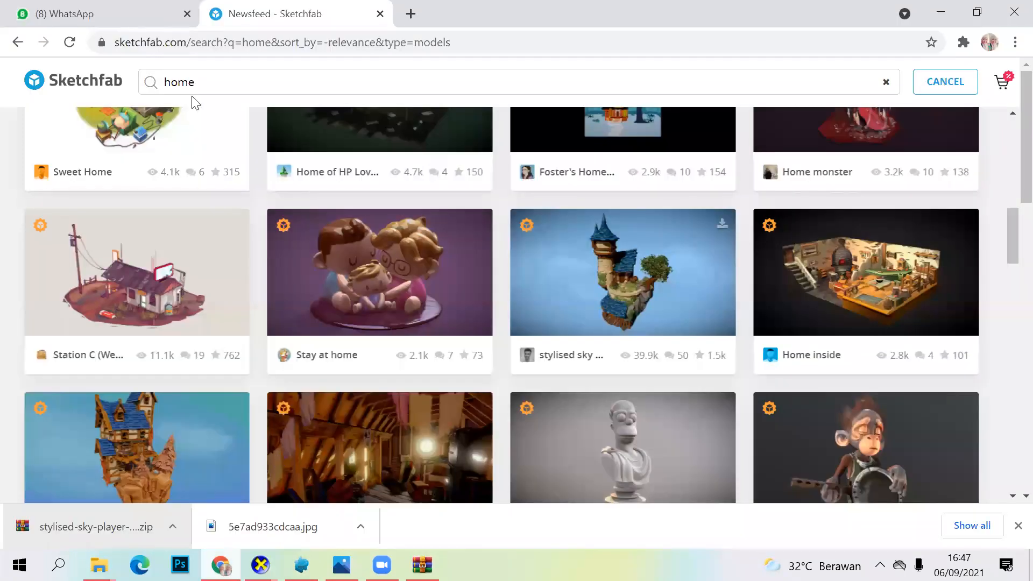
left_click(156, 42)
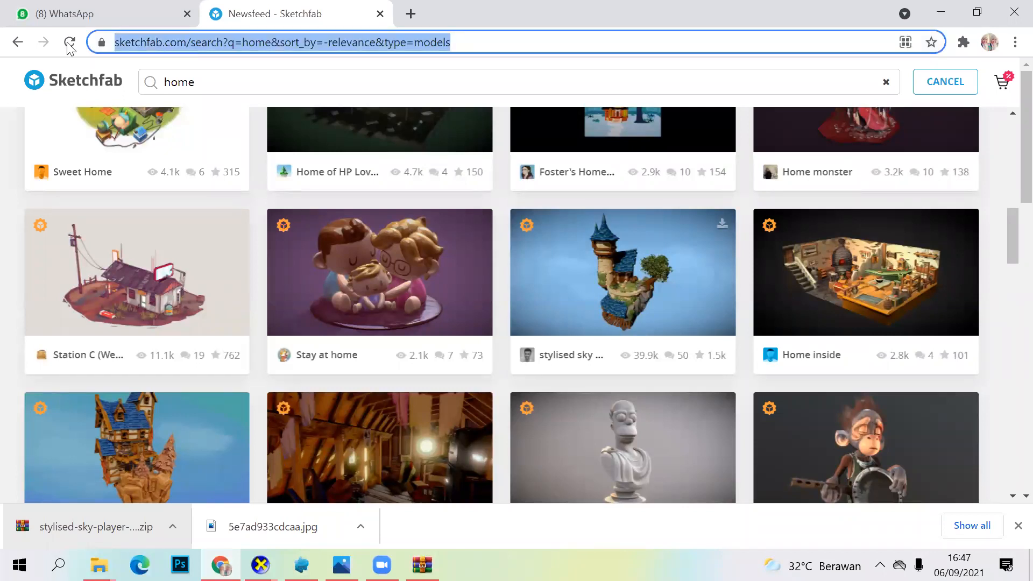
type("cgtrader")
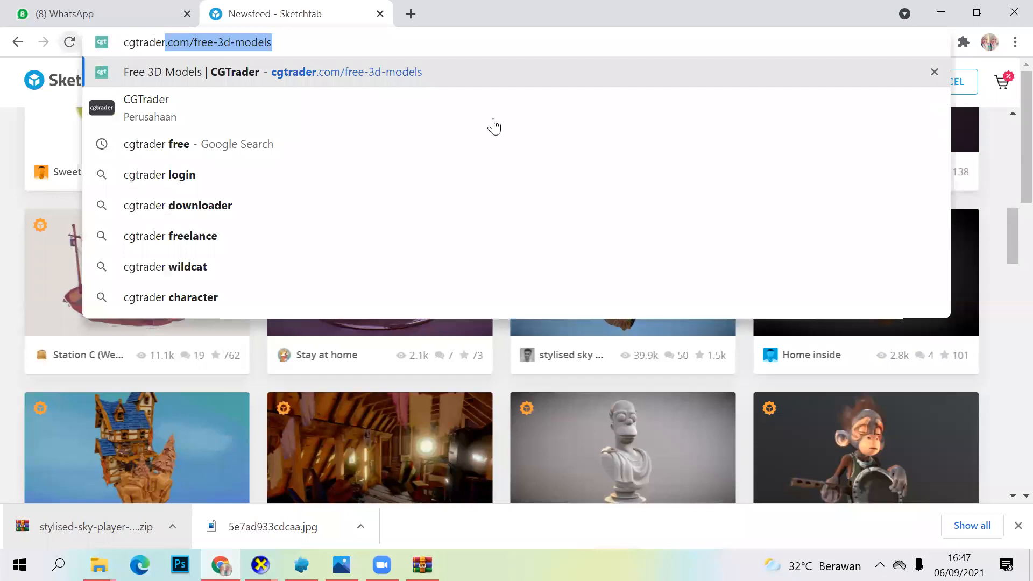
left_click(405, 73)
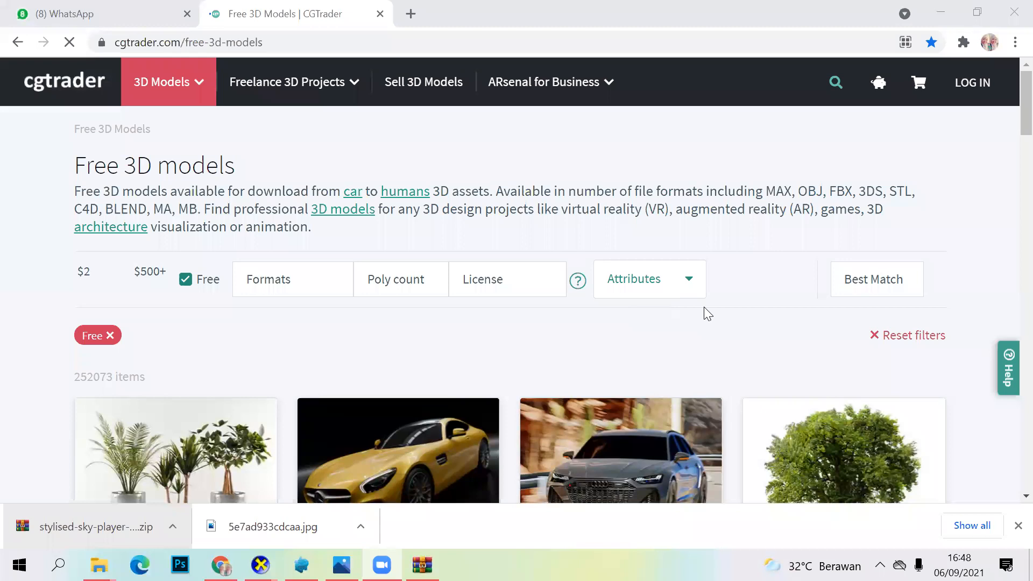
scroll(633, 321, "down", 1)
scroll(633, 321, "down", 6)
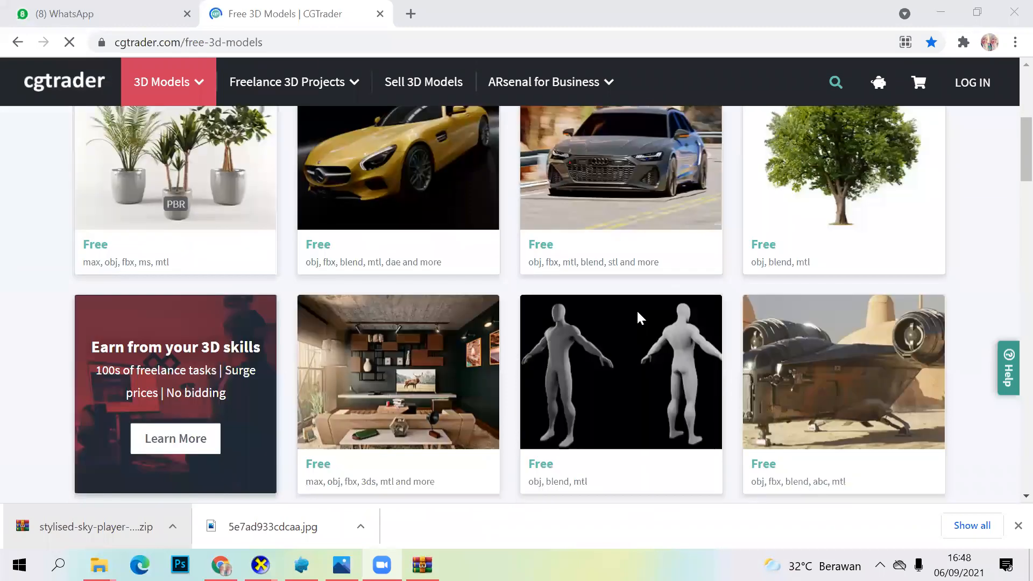
scroll(639, 317, "down", 3)
scroll(640, 318, "down", 8)
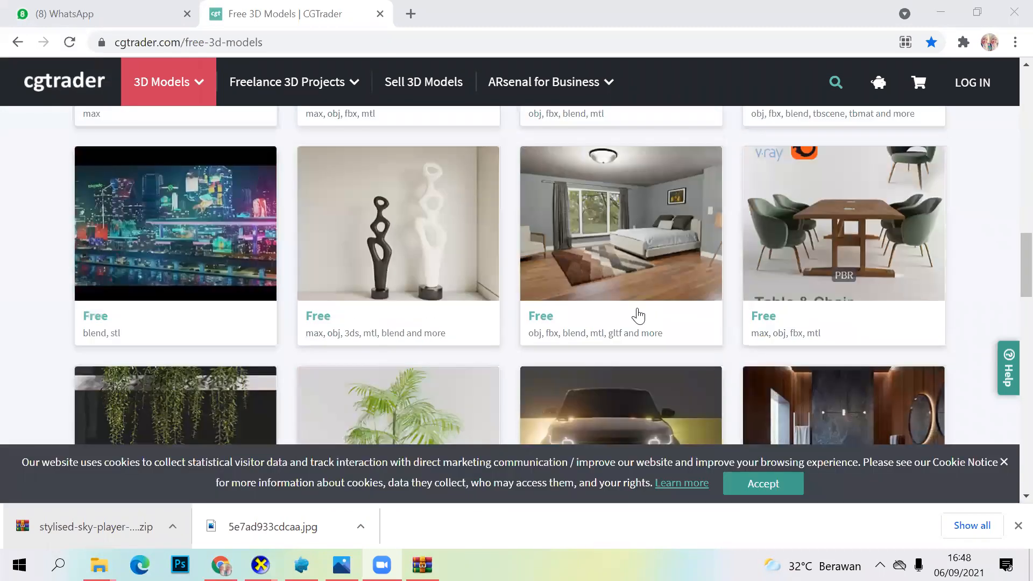
scroll(637, 316, "up", 10)
scroll(636, 312, "up", 6)
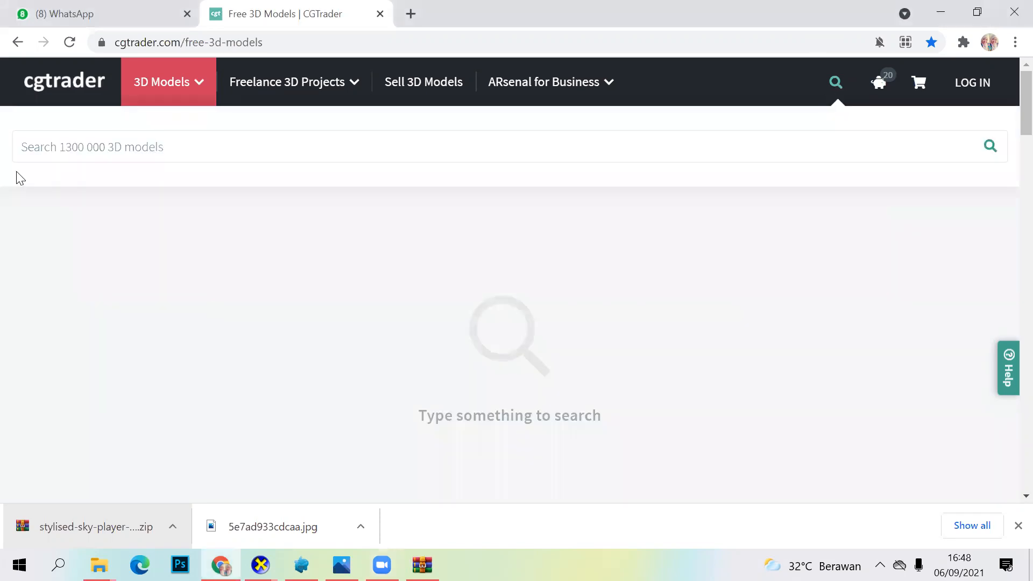
Step: Search CGTrader for rumah and dismiss the cookie notice
type("ru")
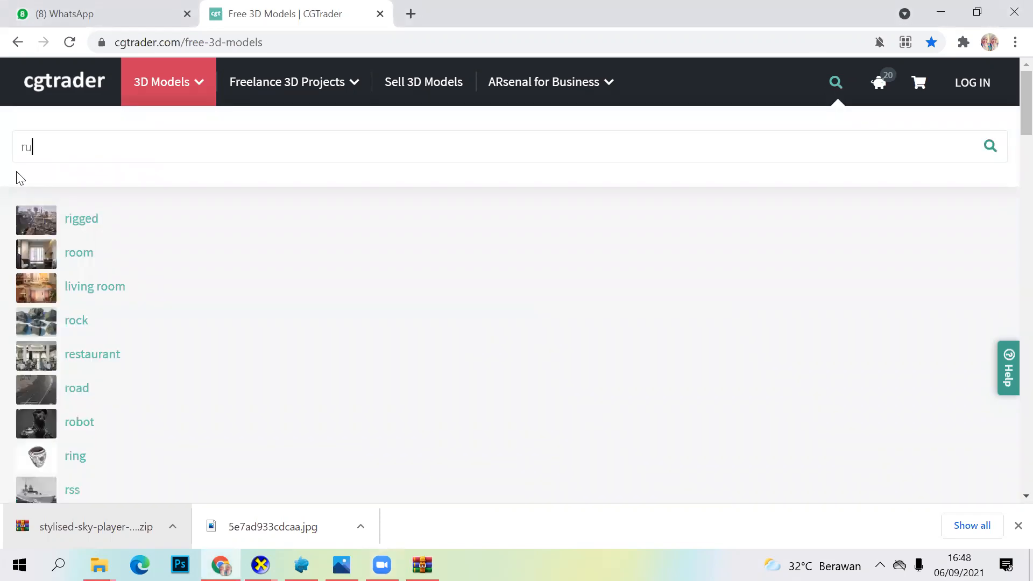
type("mah")
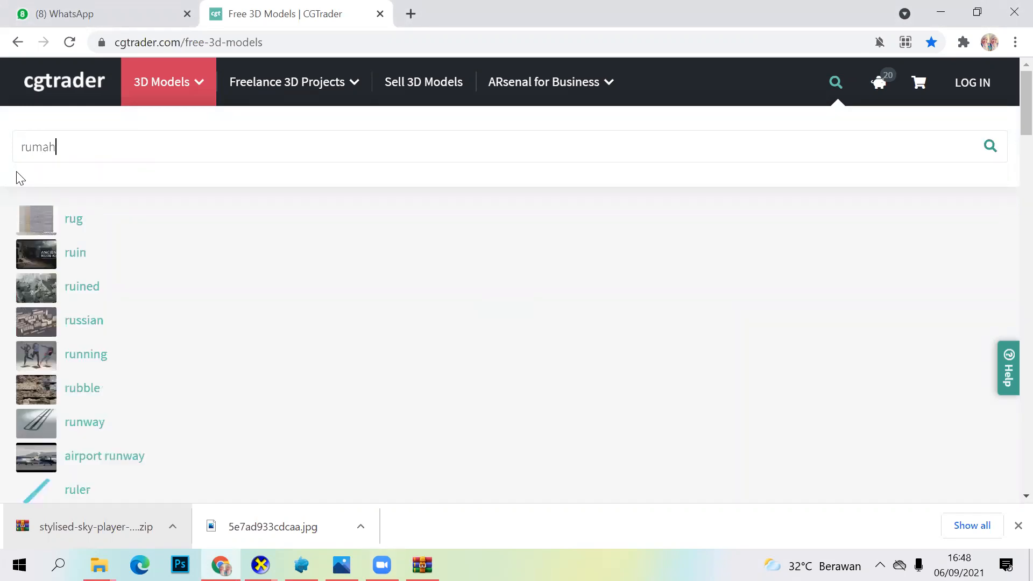
key("Return")
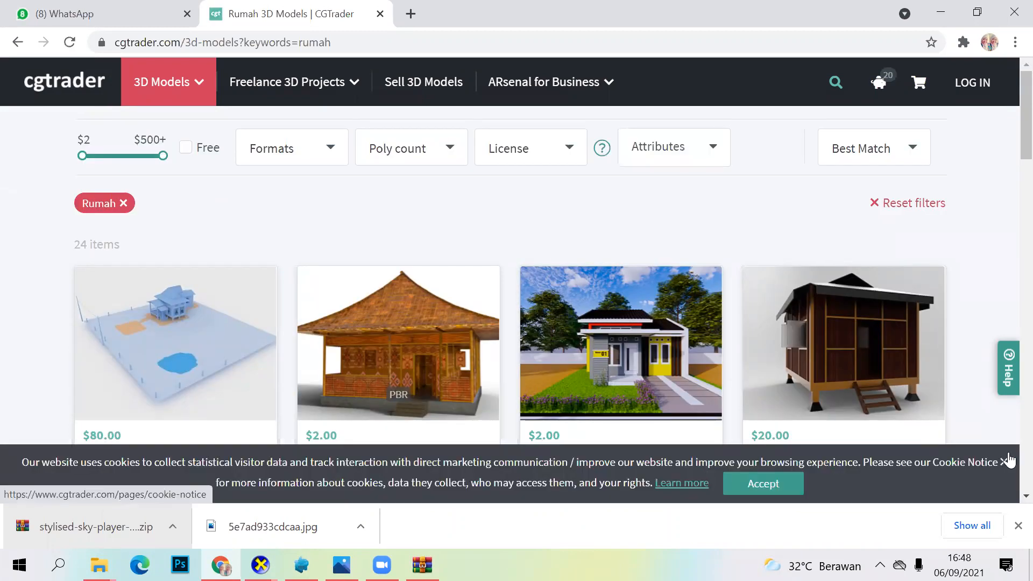
left_click(1006, 461)
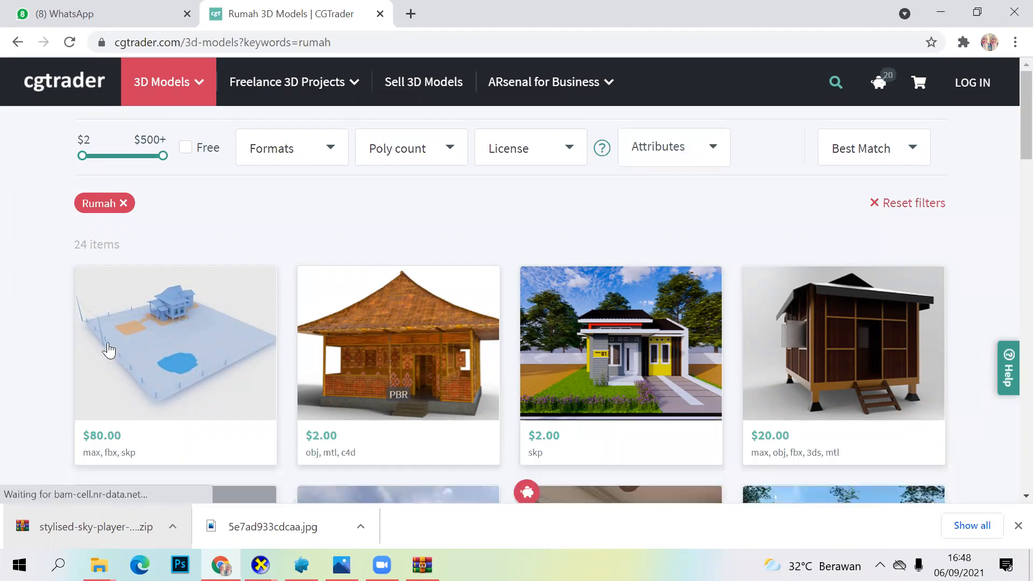
Step: Examine the prices and file formats of the rumah models in the CGTrader search results
scroll(117, 293, "down", 3)
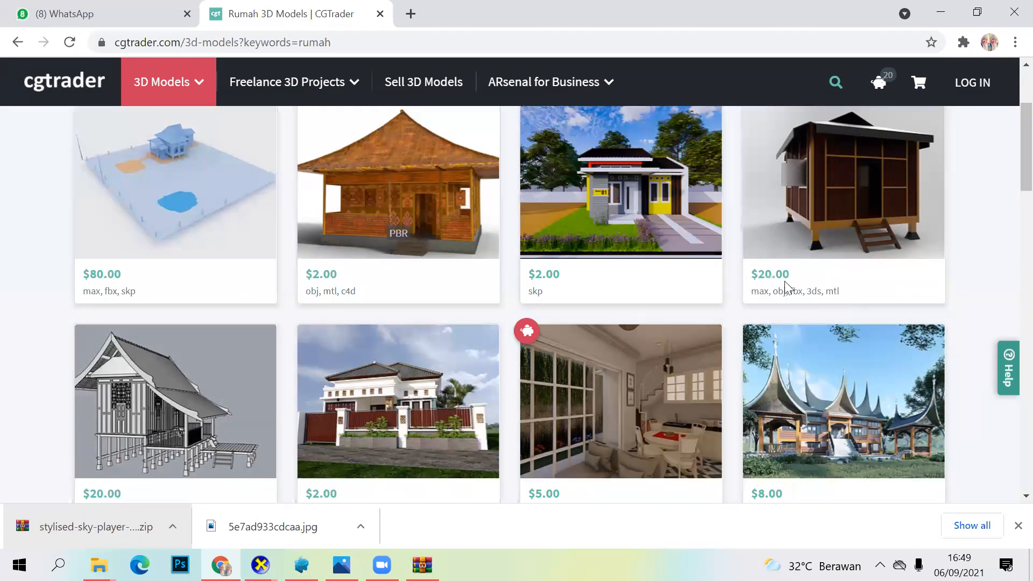
mouse_move(768, 296)
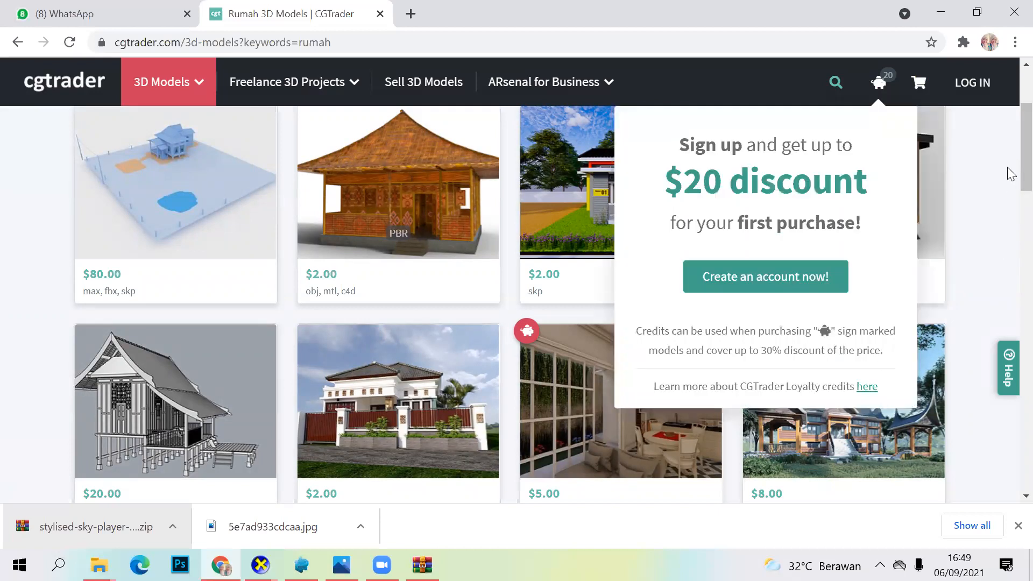
scroll(1010, 241, "down", 2)
scroll(1011, 285, "down", 10)
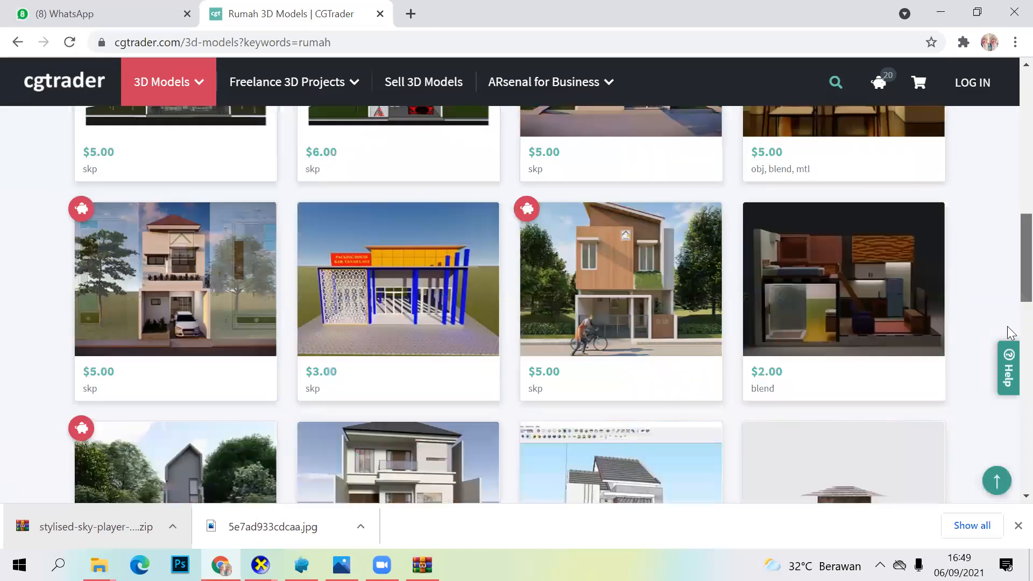
scroll(1010, 377, "down", 5)
scroll(1008, 430, "down", 1)
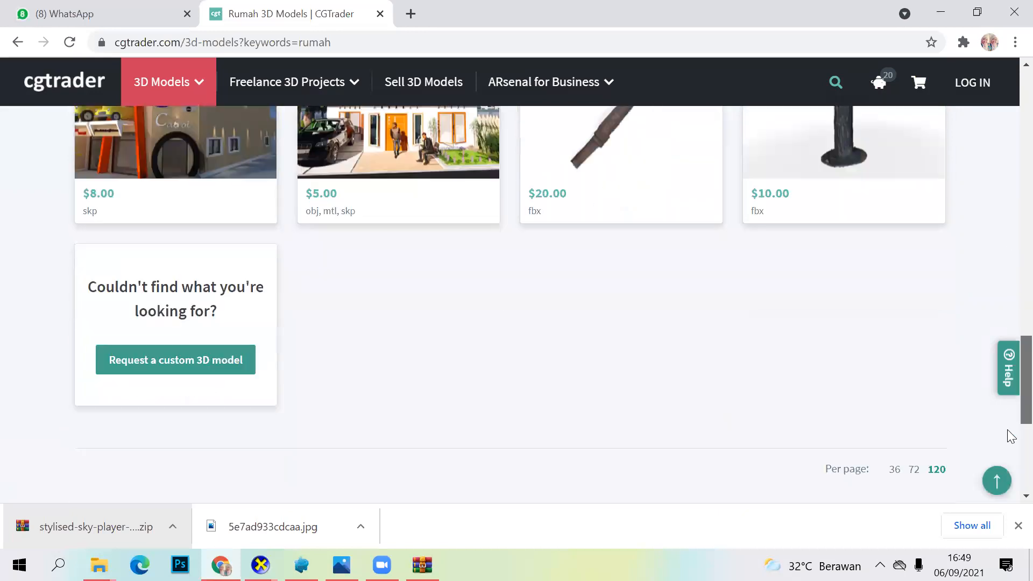
scroll(281, 492, "up", 3)
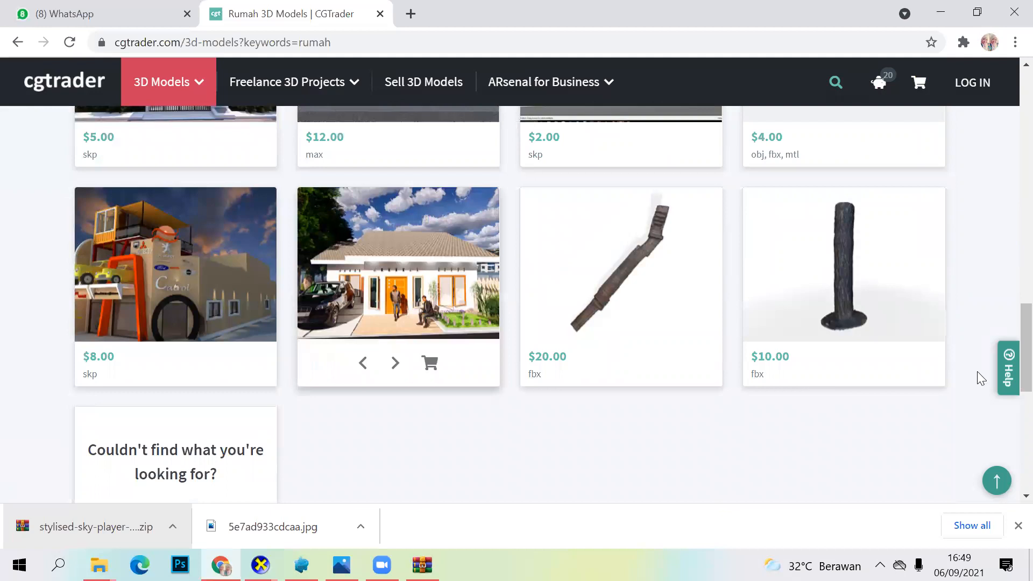
scroll(1009, 322, "down", 4)
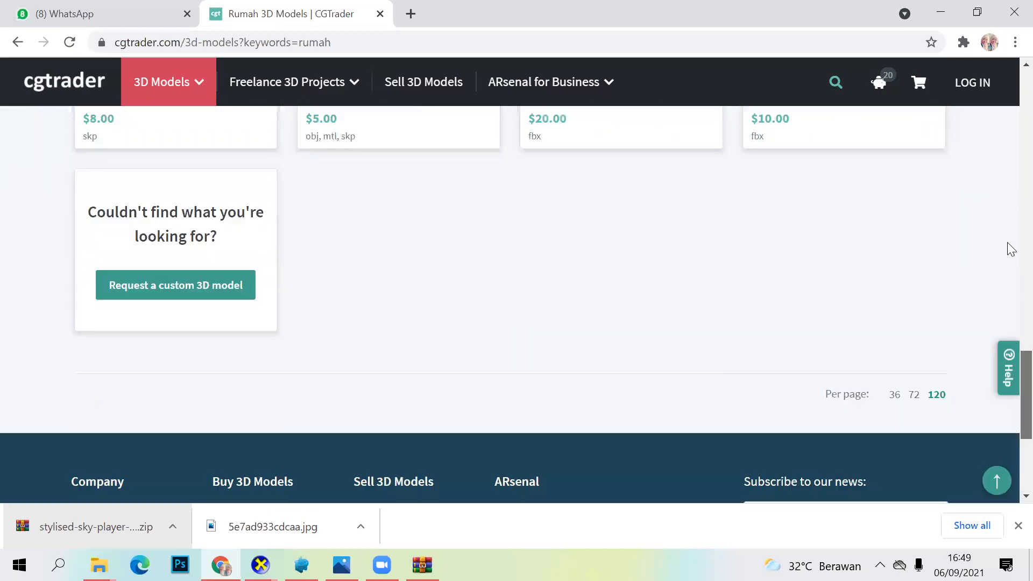
scroll(1008, 162, "up", 15)
scroll(525, 211, "up", 8)
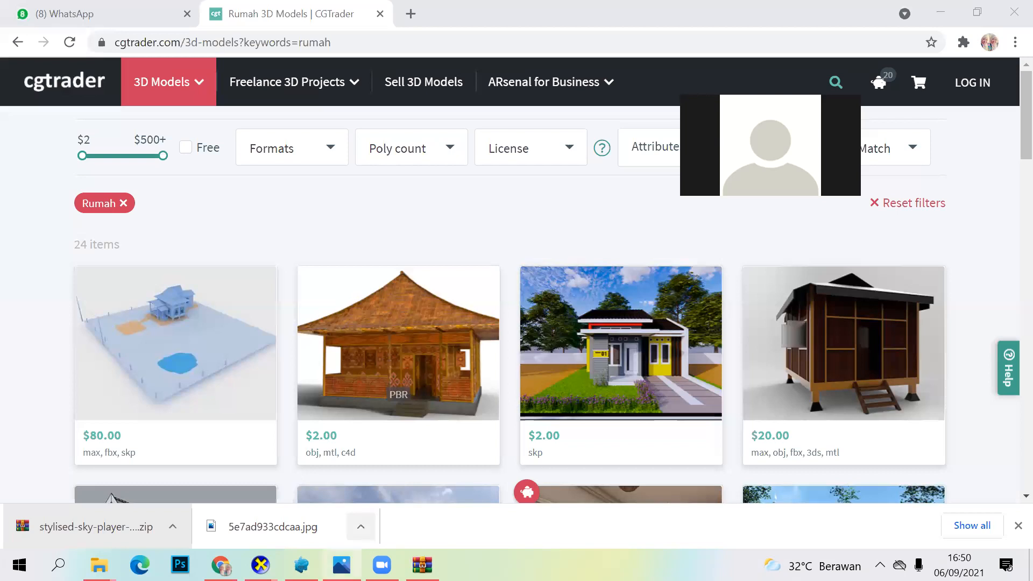
Step: Switch back to Assemblr Studio and review the Perkenalan antar tetangga and Percakapan scenes
left_click(301, 565)
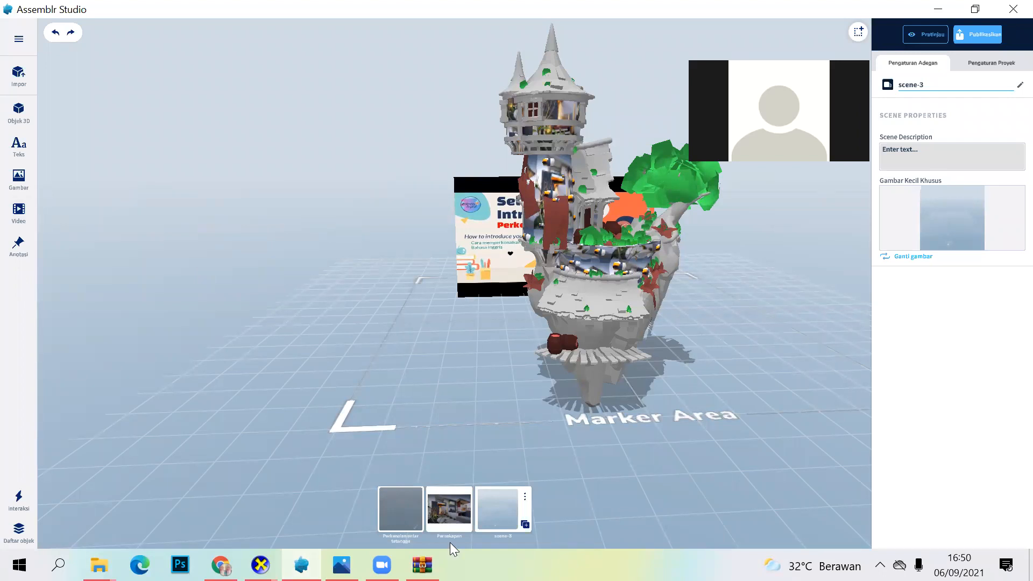
left_click(401, 505)
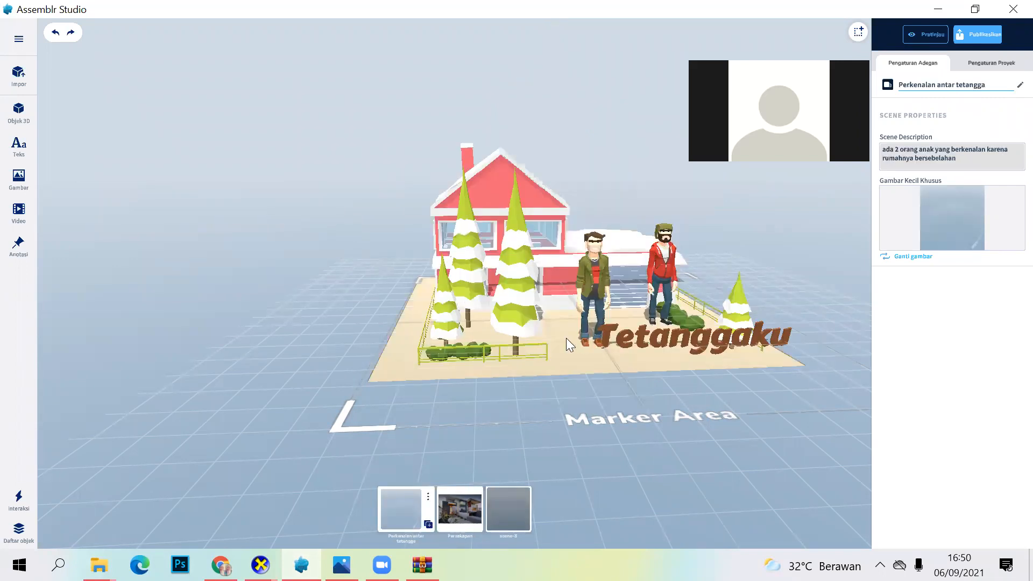
scroll(566, 338, "down", 2)
scroll(566, 333, "up", 3)
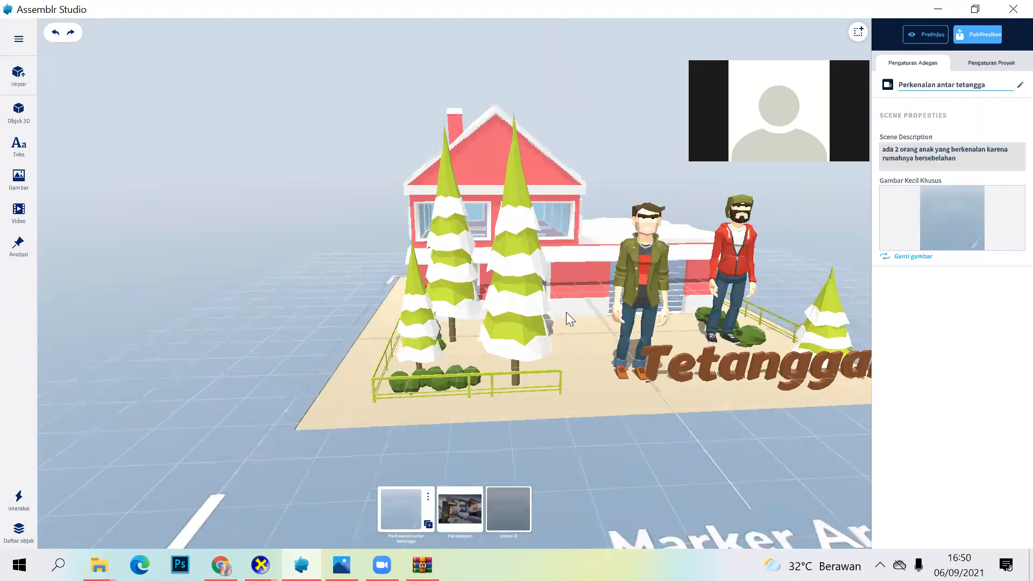
left_click_drag(528, 450, 516, 451)
left_click(448, 506)
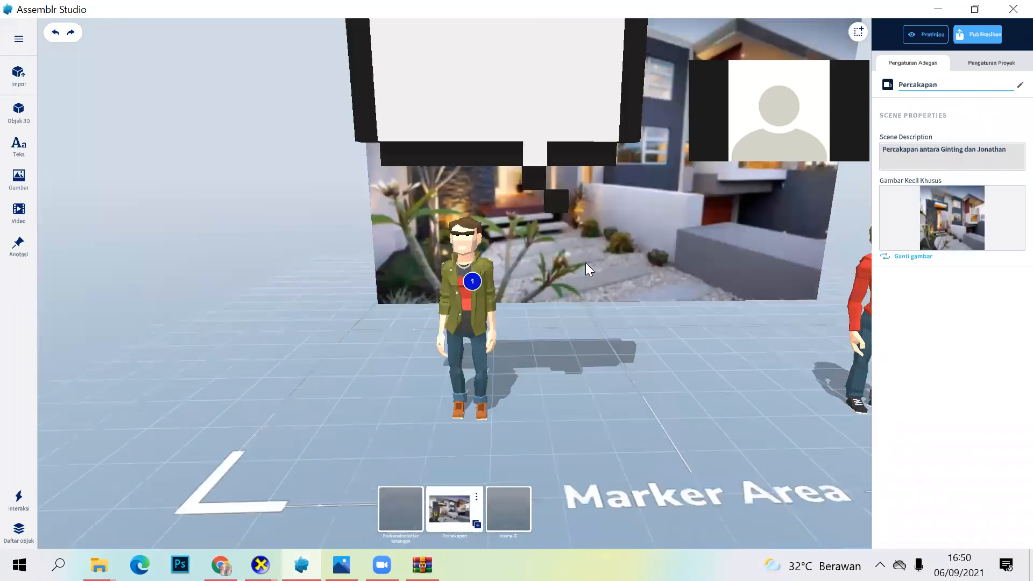
scroll(585, 260, "down", 3)
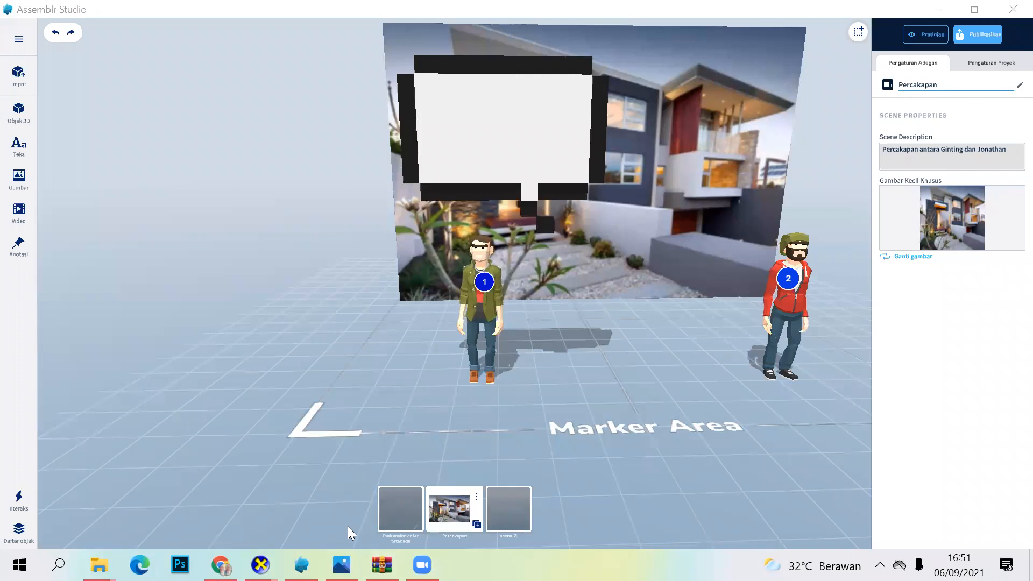
Step: In the Perkenalan antar tetangga scene, move the Tetanggaku text slightly to about position -2.598, -0.586, 2.948, and deselect it
left_click(403, 512)
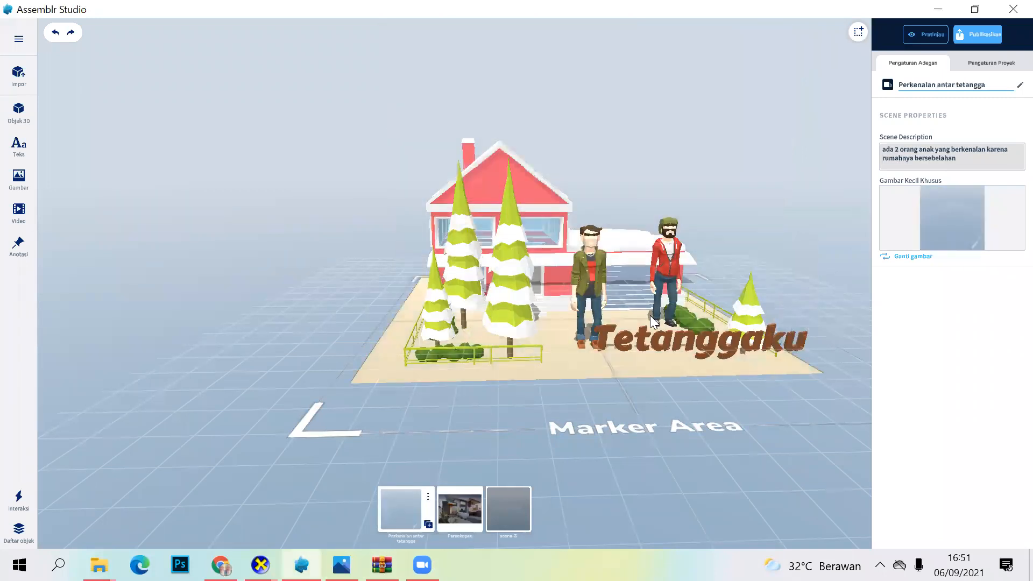
left_click(731, 335)
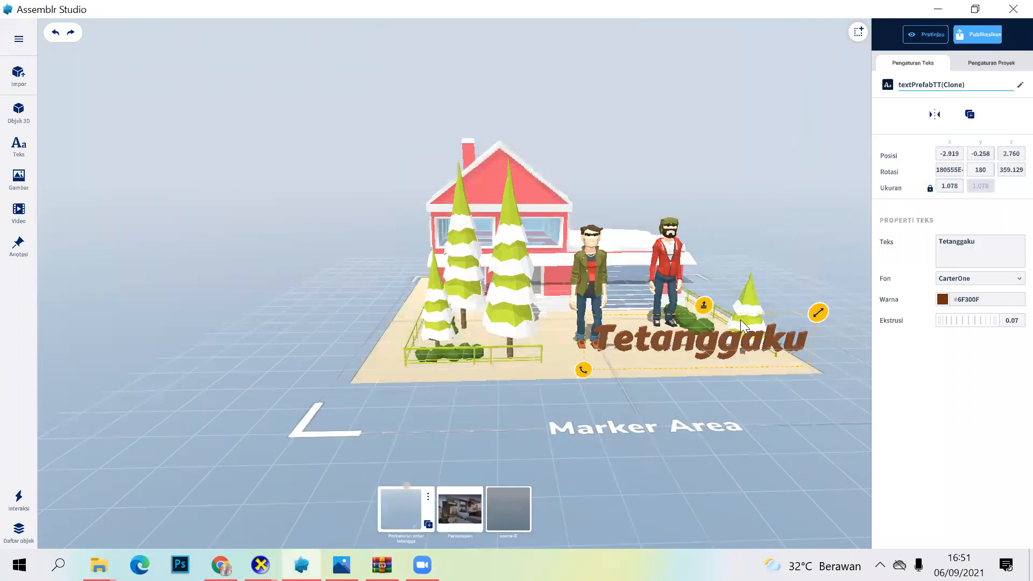
mouse_move(766, 364)
left_mouse_down()
mouse_move(763, 352)
mouse_move(763, 372)
left_mouse_up()
right_click_drag(806, 407, 805, 387)
left_click_drag(699, 269, 714, 300)
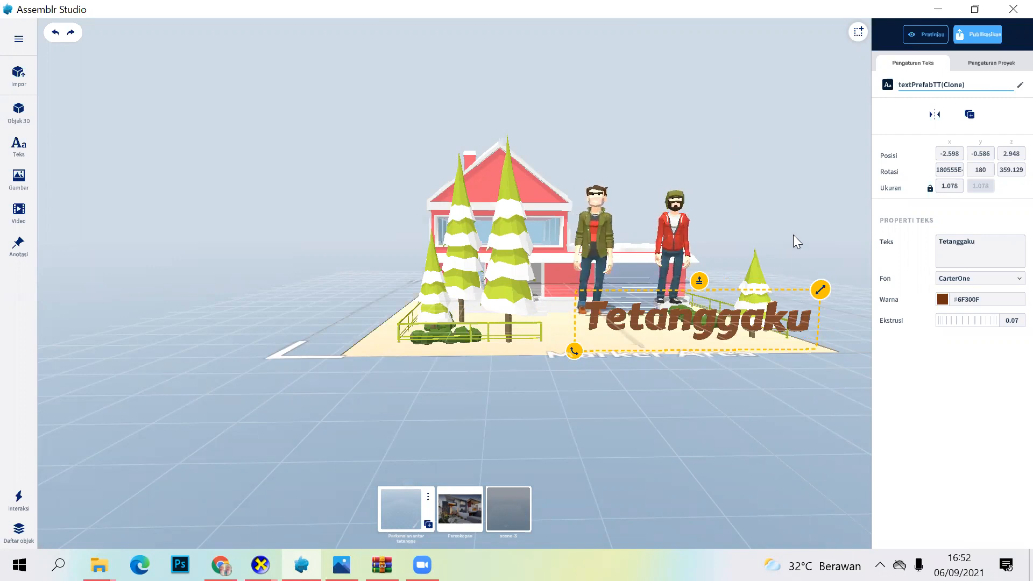
left_click(716, 375)
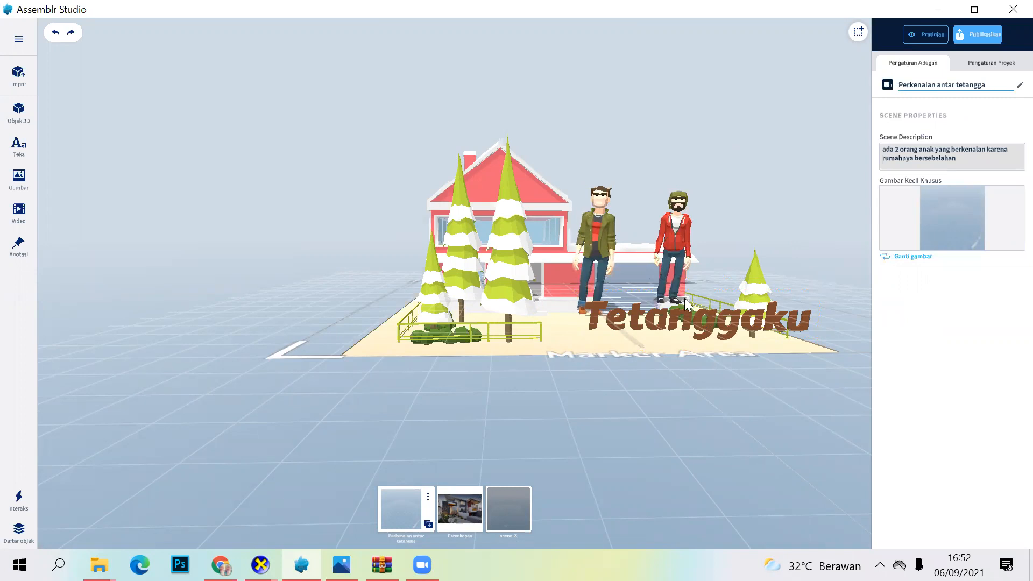
Step: Add a text object in front of the house at about position 3.880, 0.000, 8.008 and make it read Hallooooo
left_click(20, 151)
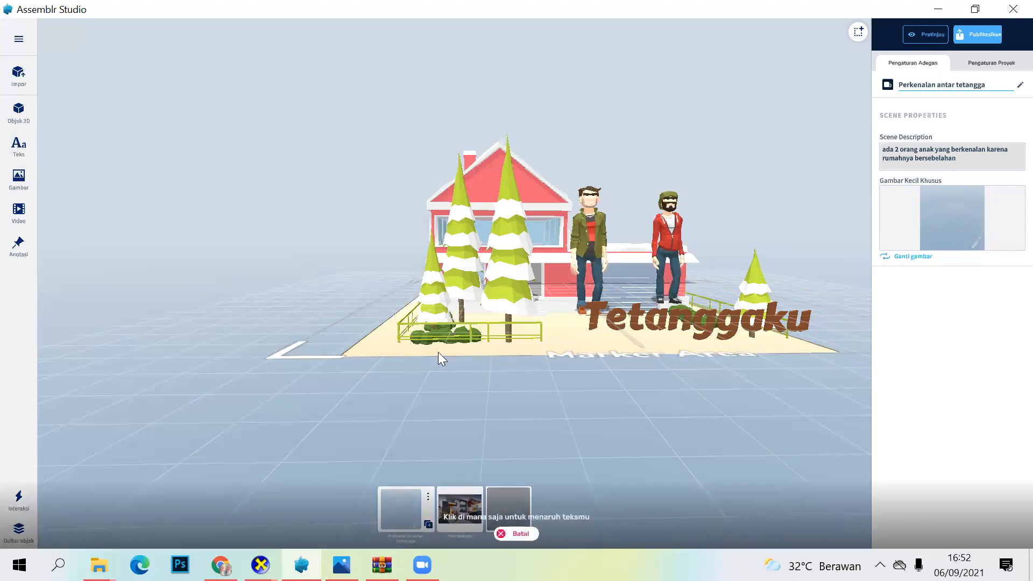
left_click(437, 371)
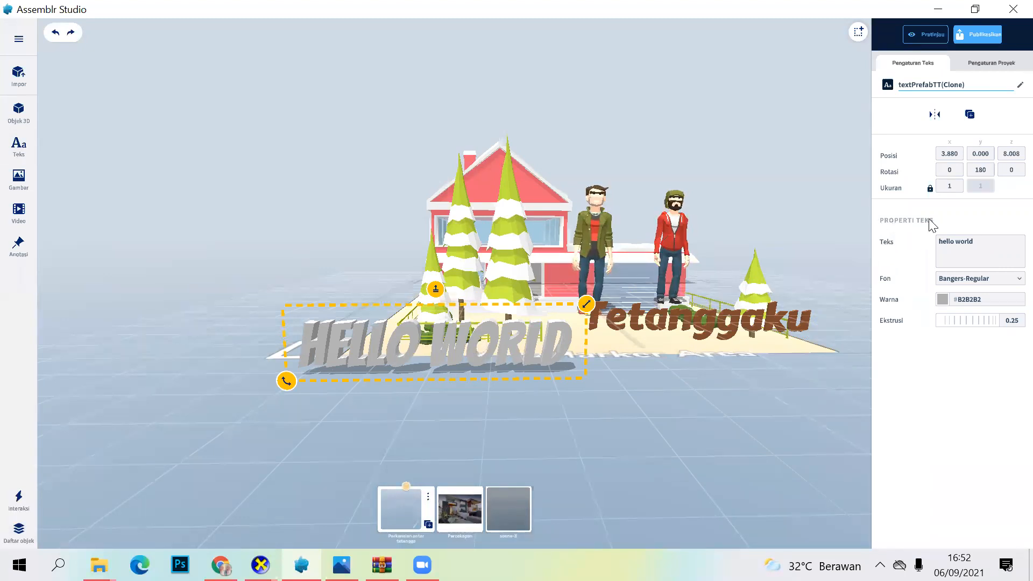
left_click(975, 243)
key("BackSpace")
key("BackSpace")
key("BackSpace")
key("BackSpace")
key("BackSpace")
key("BackSpace")
key("BackSpace")
key("BackSpace")
key("BackSpace")
key("BackSpace")
key("BackSpace")
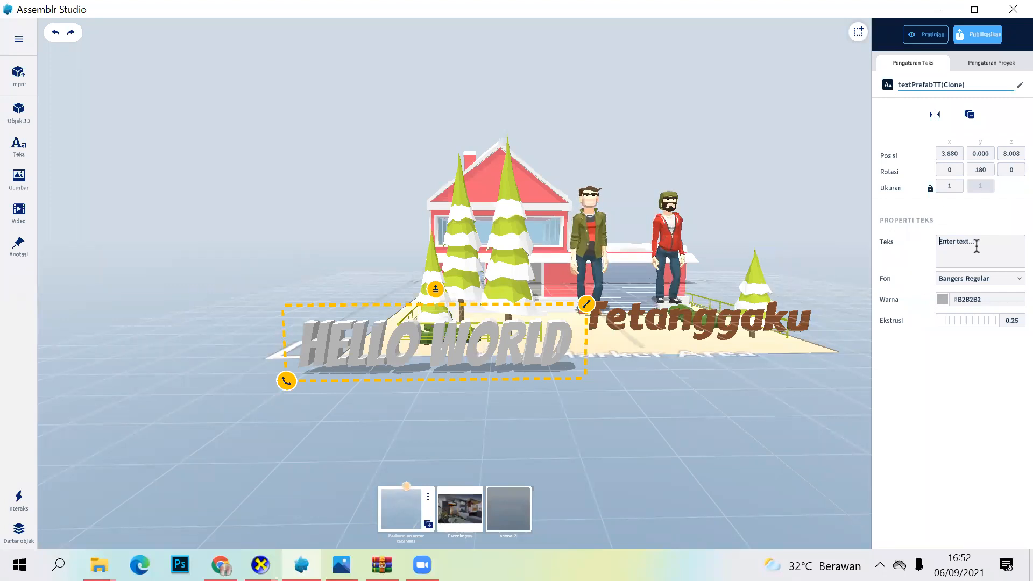
key("Caps_Lock")
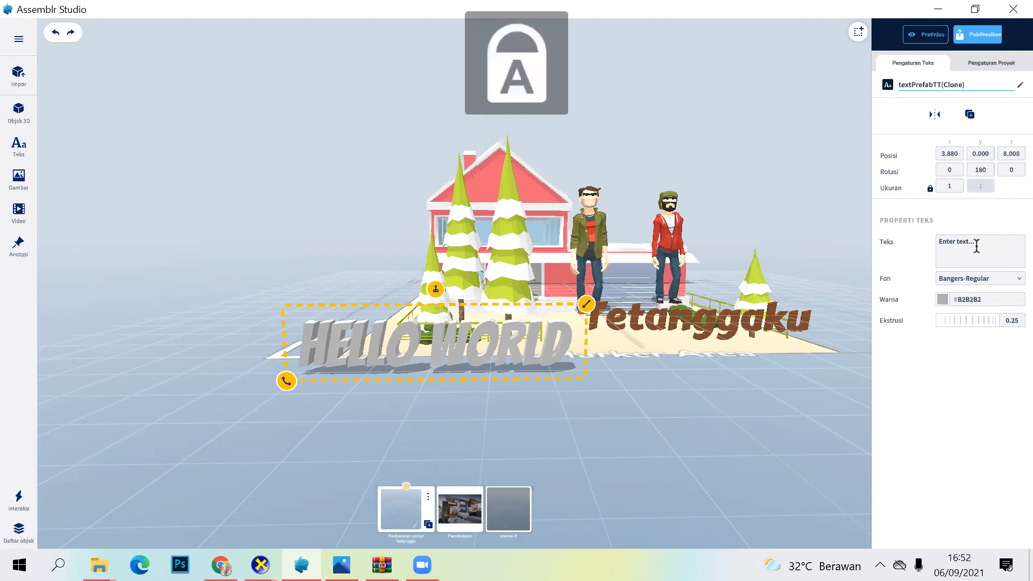
type("H")
key("Caps_Lock")
type("a")
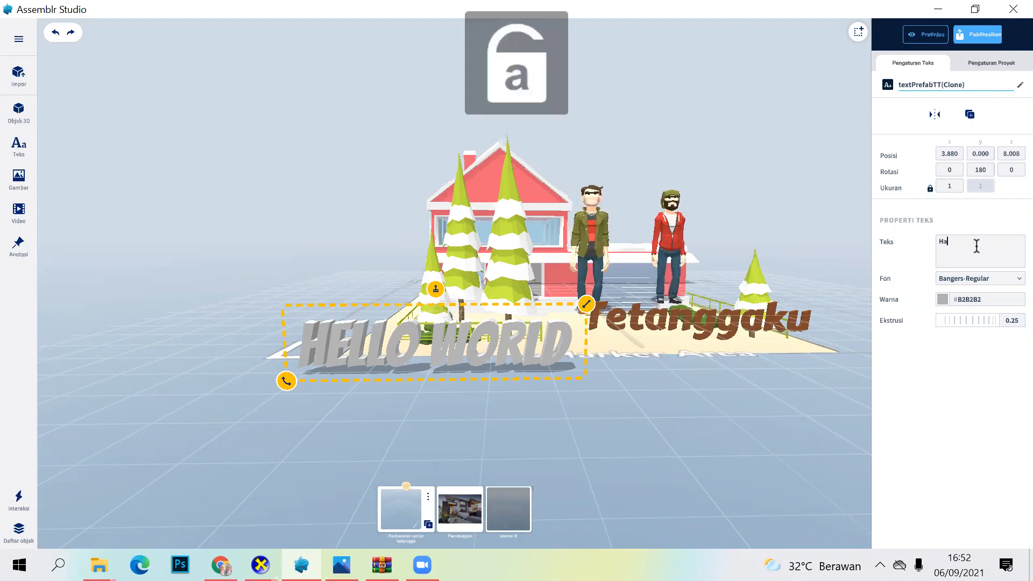
type("llooooo")
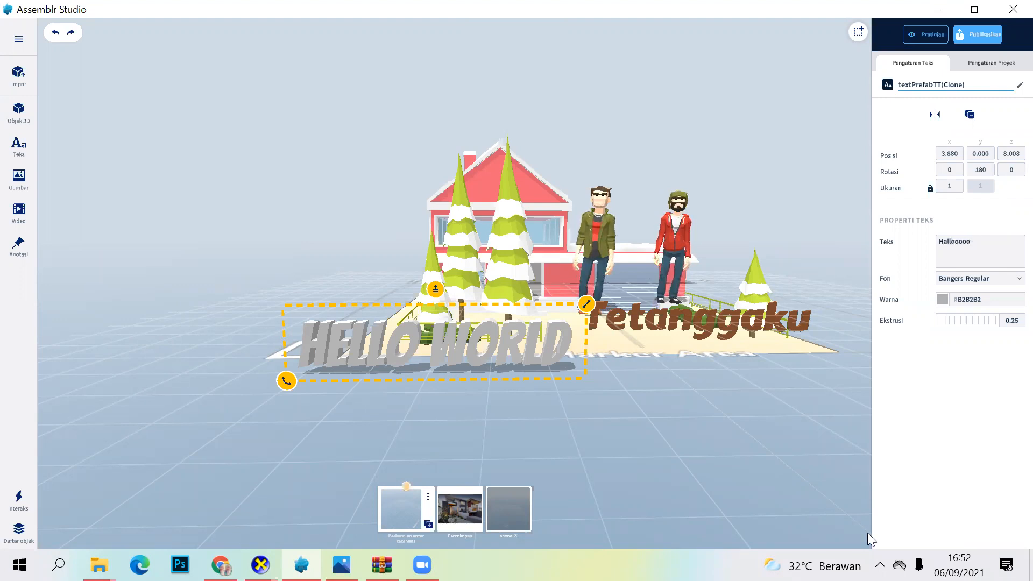
left_click(793, 427)
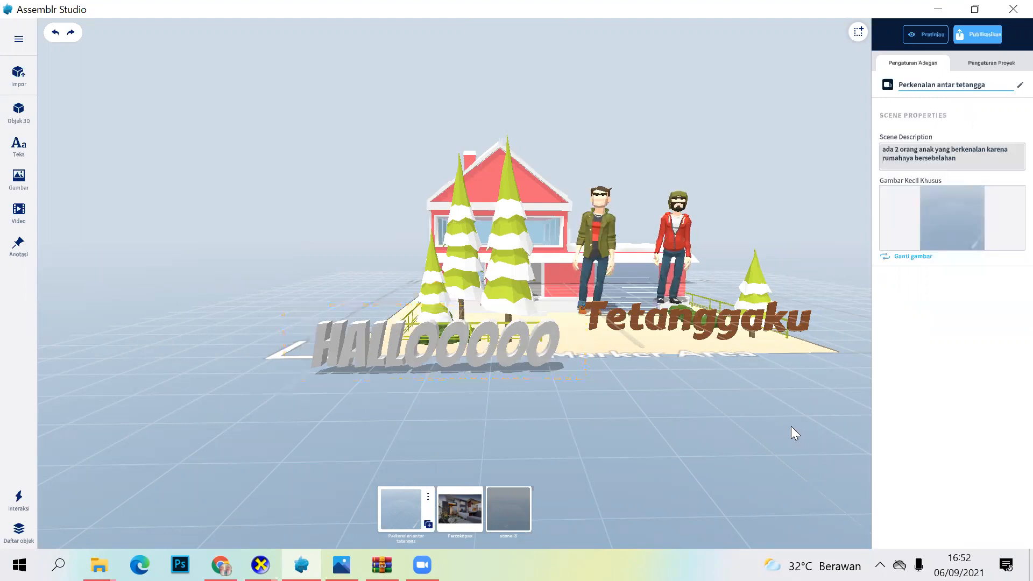
Step: Try the Montserrat-Black font on the Hallooooo text, settle on NunitoSans-Black, and deselect the text
left_click(542, 356)
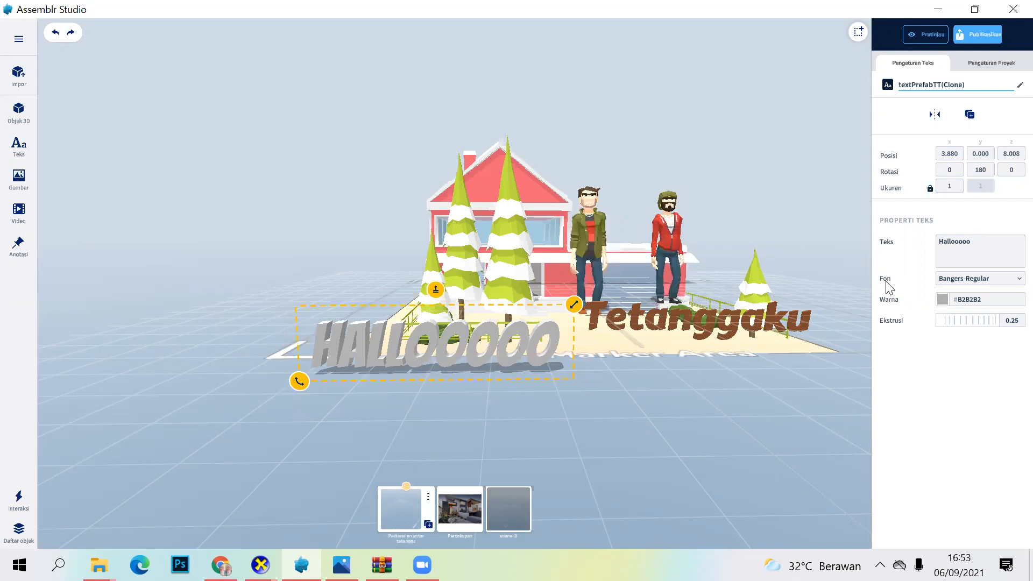
left_click(1009, 284)
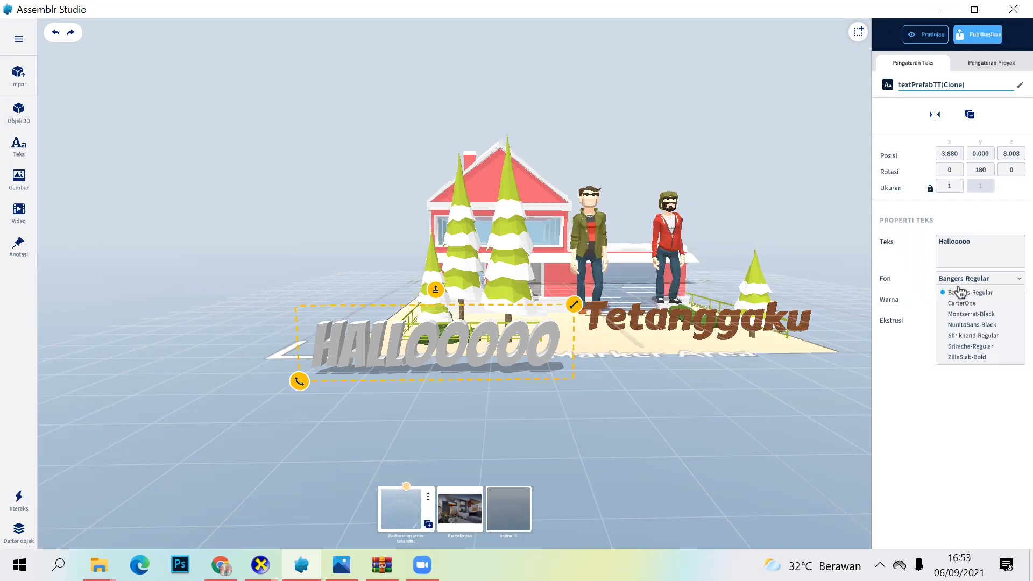
left_click(962, 314)
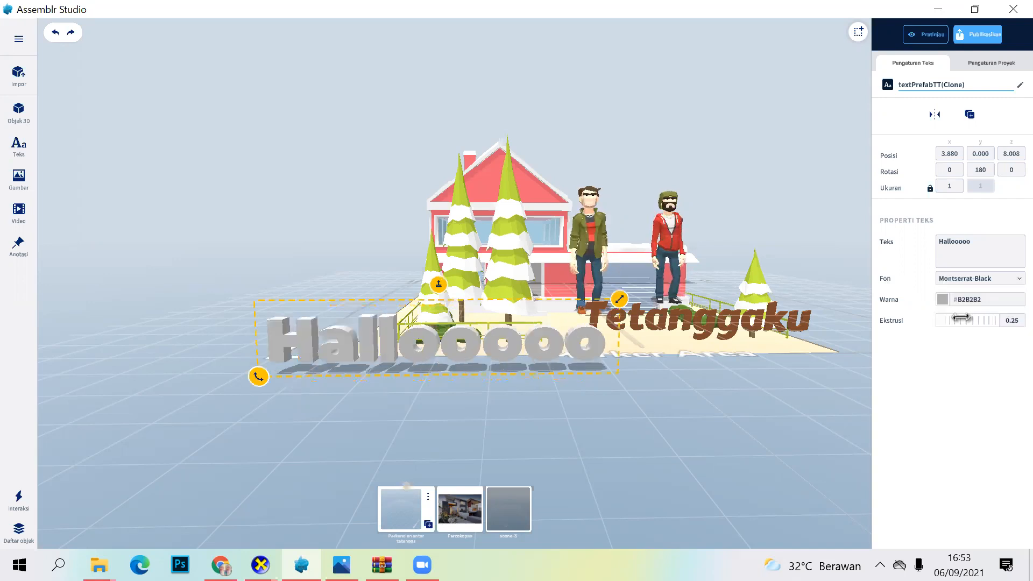
left_click(1009, 284)
left_click(985, 325)
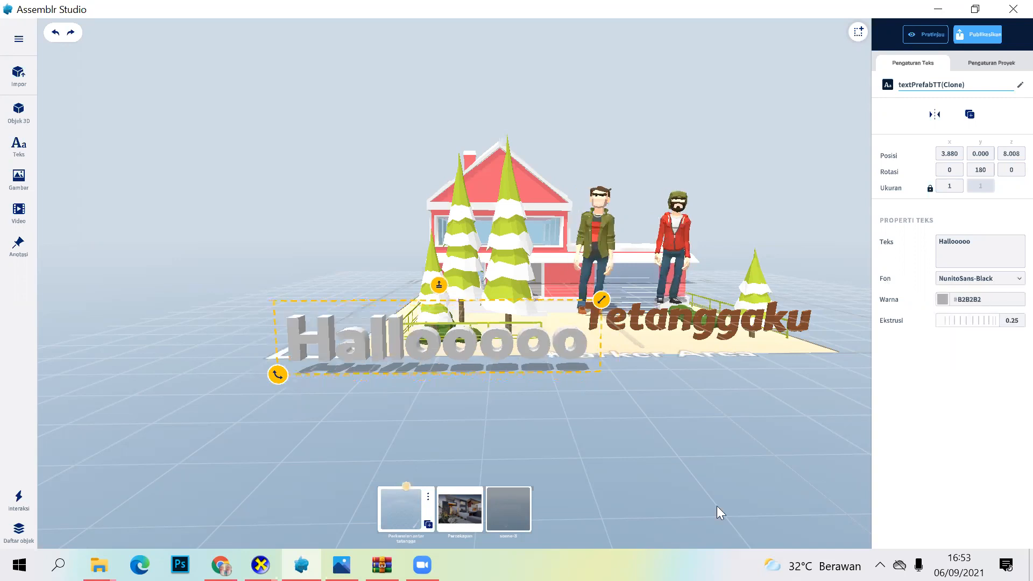
left_click(570, 402)
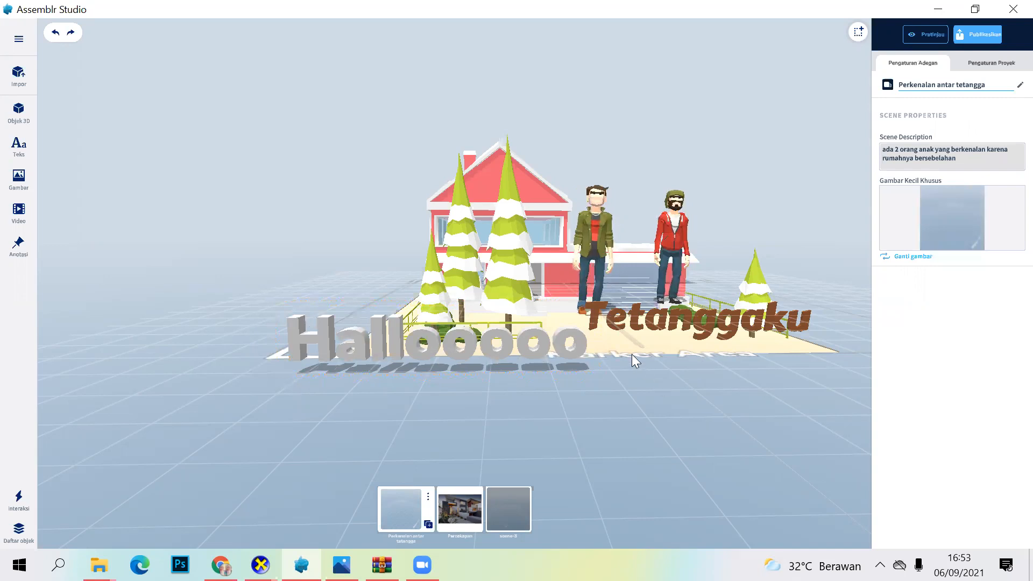
Step: Try several red, orange and brown shades on the Hallooooo text, settle on colour #CE8781, and deselect it
left_click(510, 346)
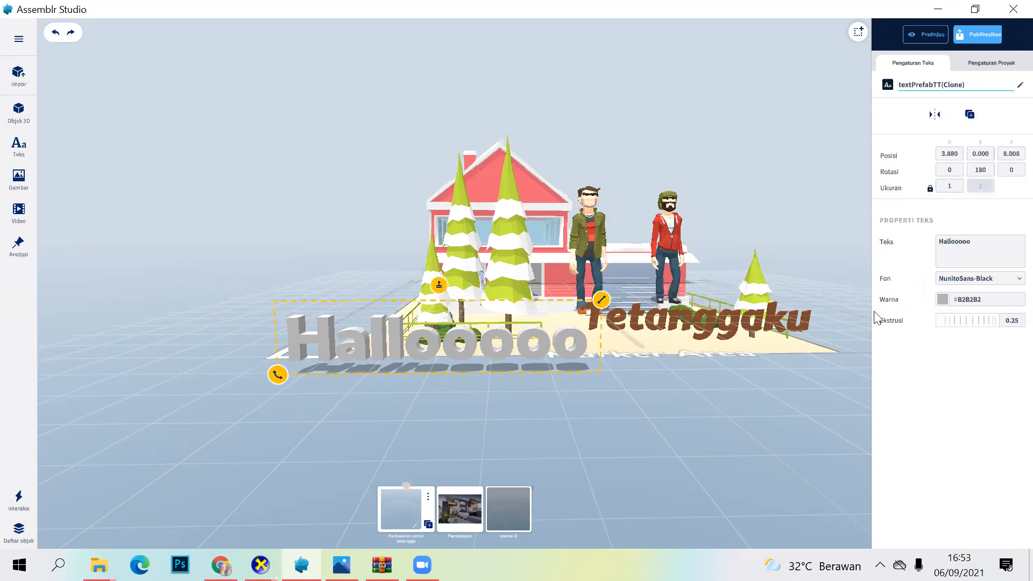
left_click(943, 299)
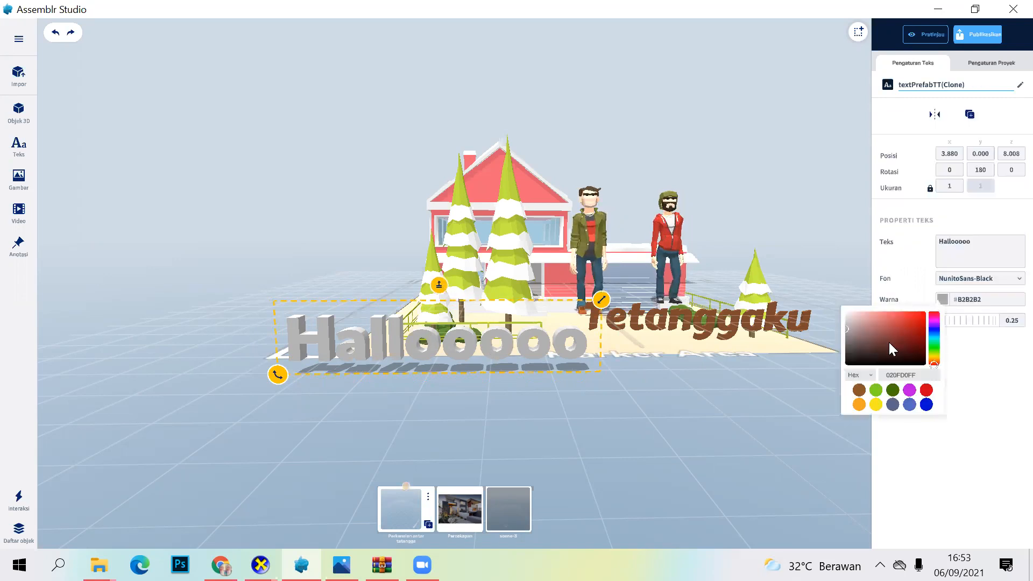
left_click(895, 315)
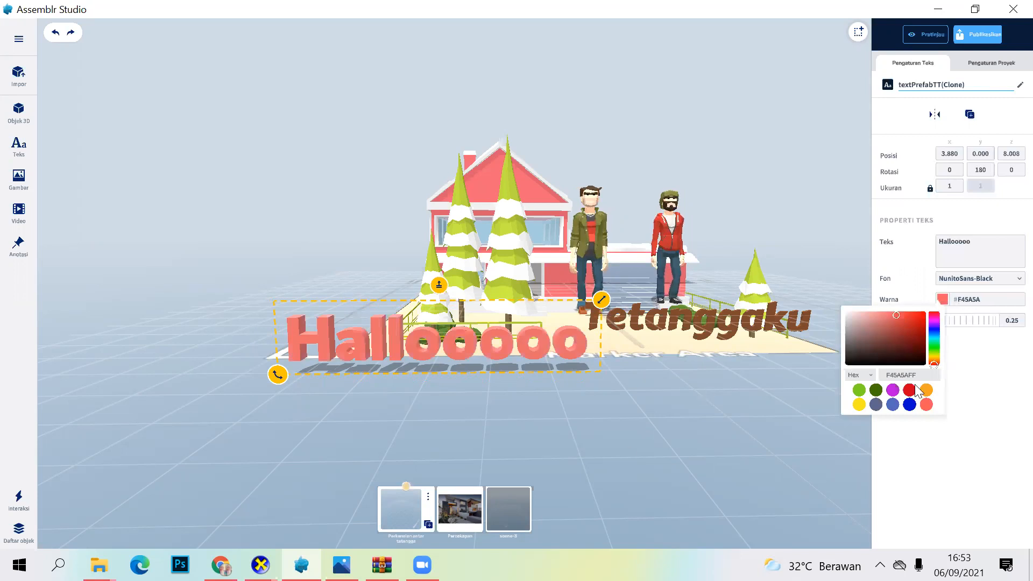
left_click(934, 333)
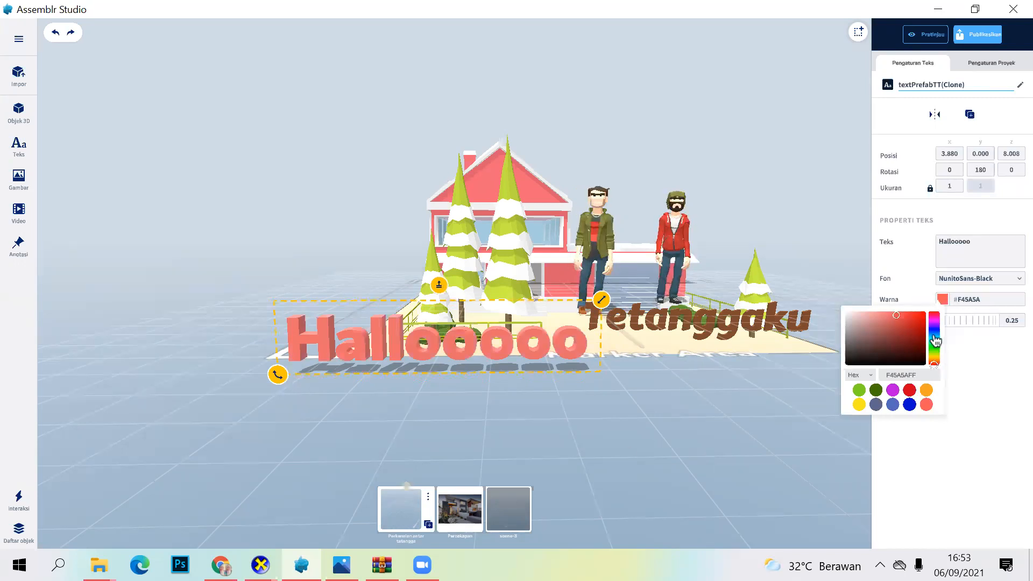
left_click(933, 363)
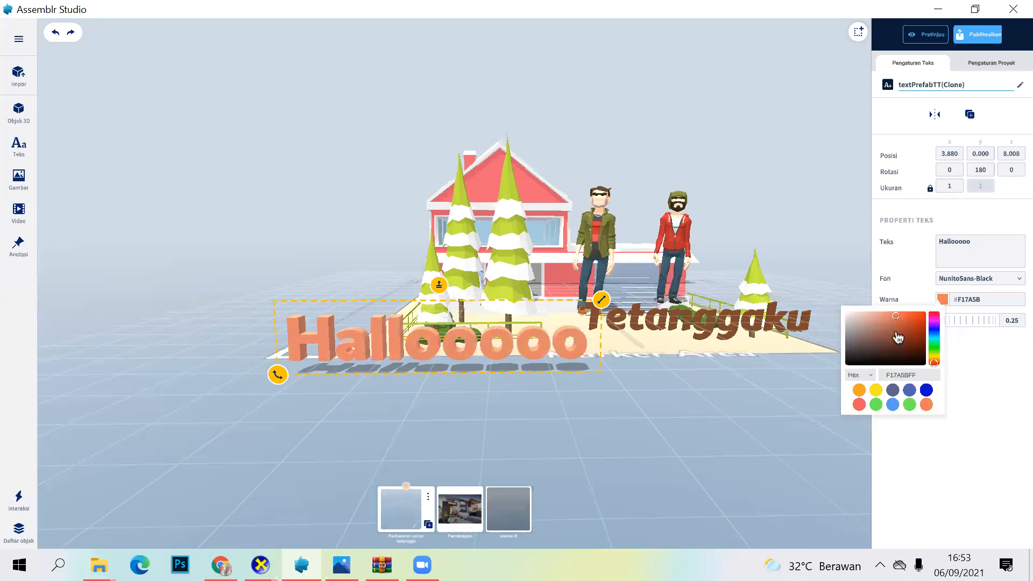
left_click(895, 333)
left_click(906, 326)
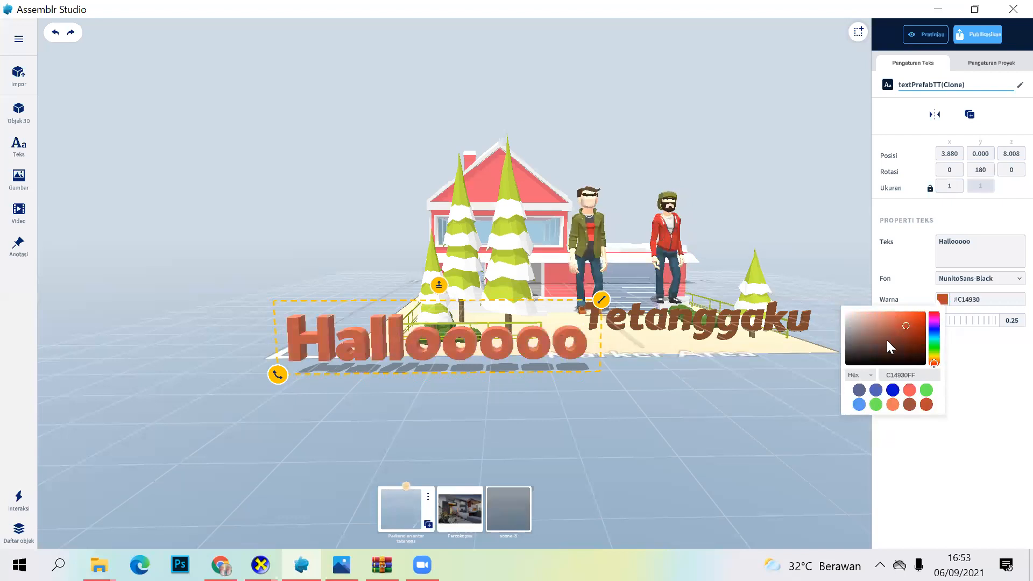
left_click(885, 346)
left_click(902, 347)
left_click(905, 338)
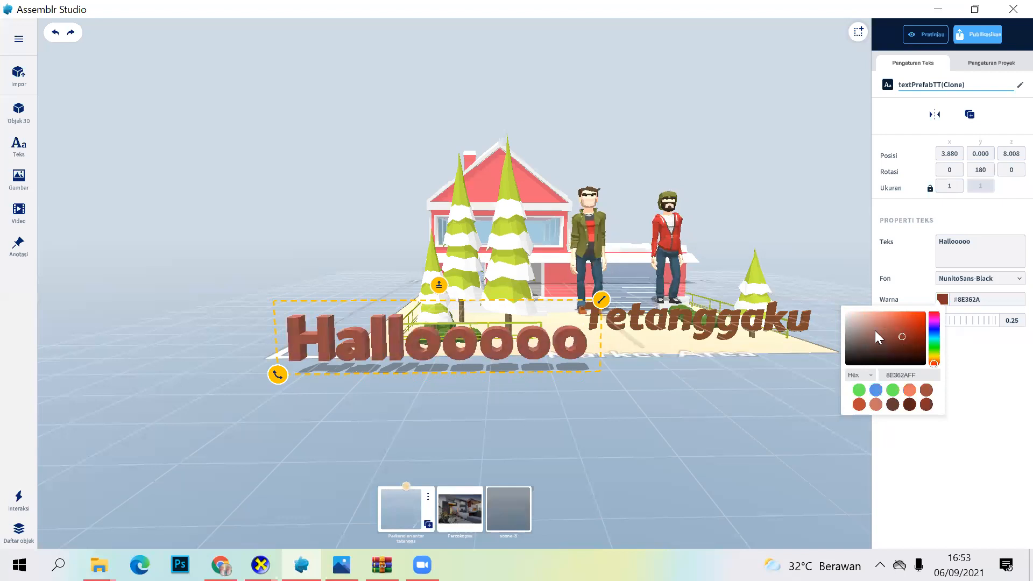
left_click(875, 323)
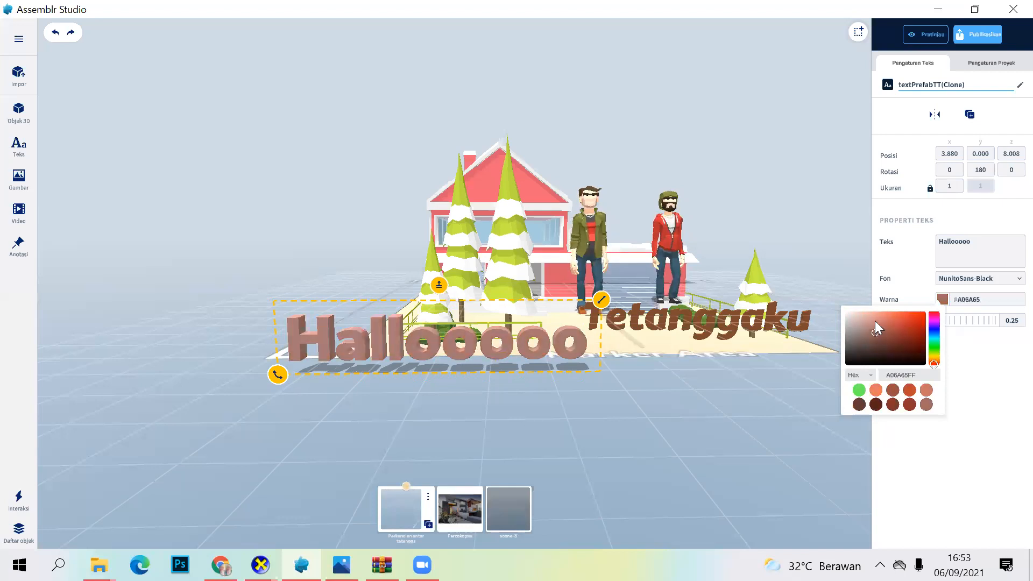
left_click(675, 399)
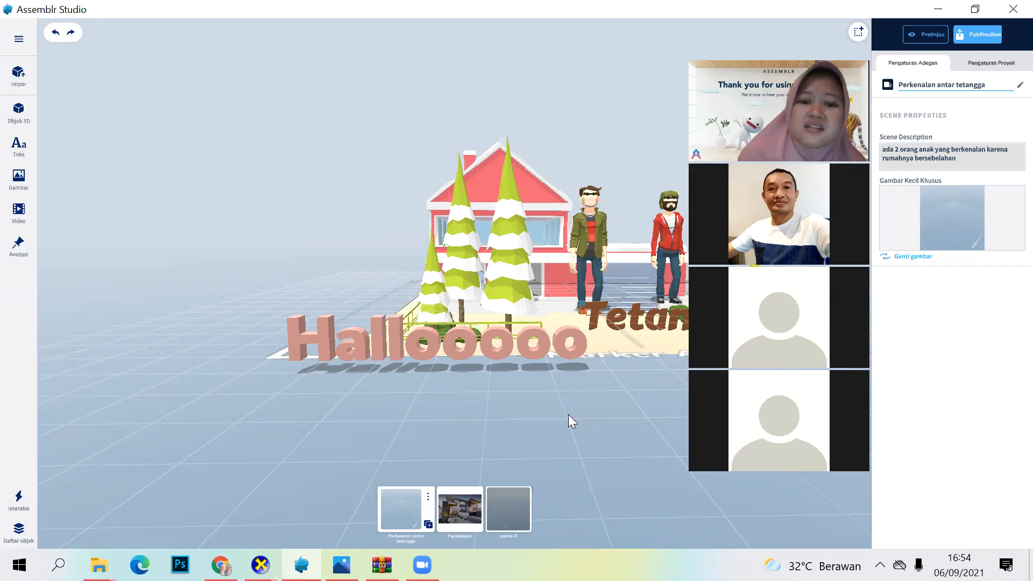
Step: Open scene-3 and view its castle model and presentation image from a higher angle
left_click(504, 503)
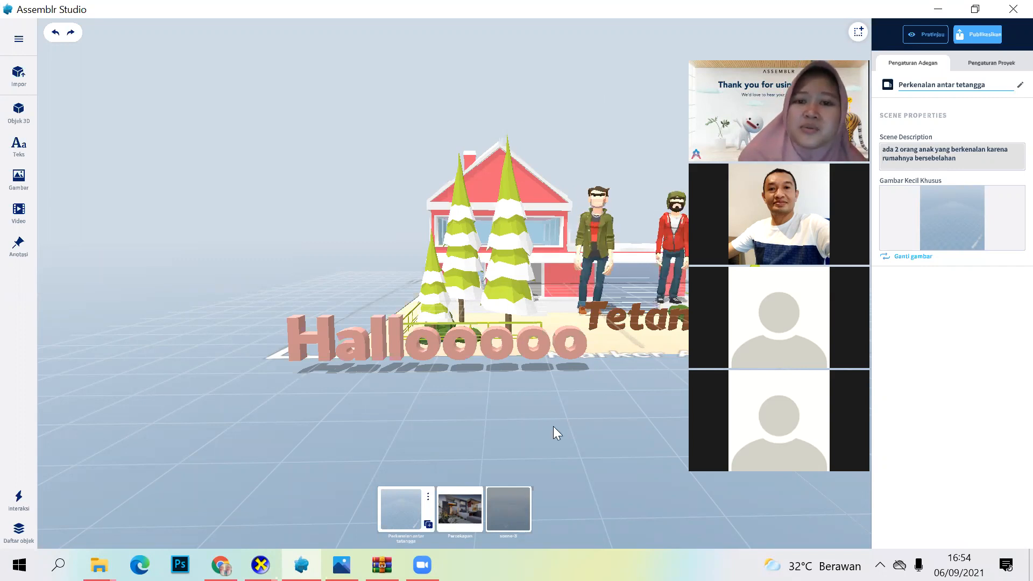
left_click_drag(572, 364, 577, 426)
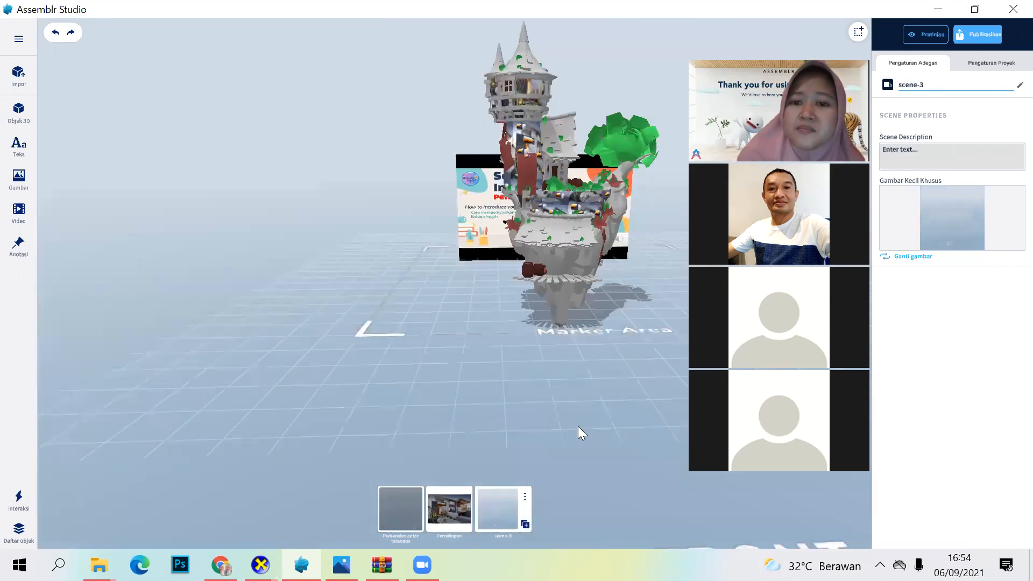
left_click_drag(575, 367, 581, 417)
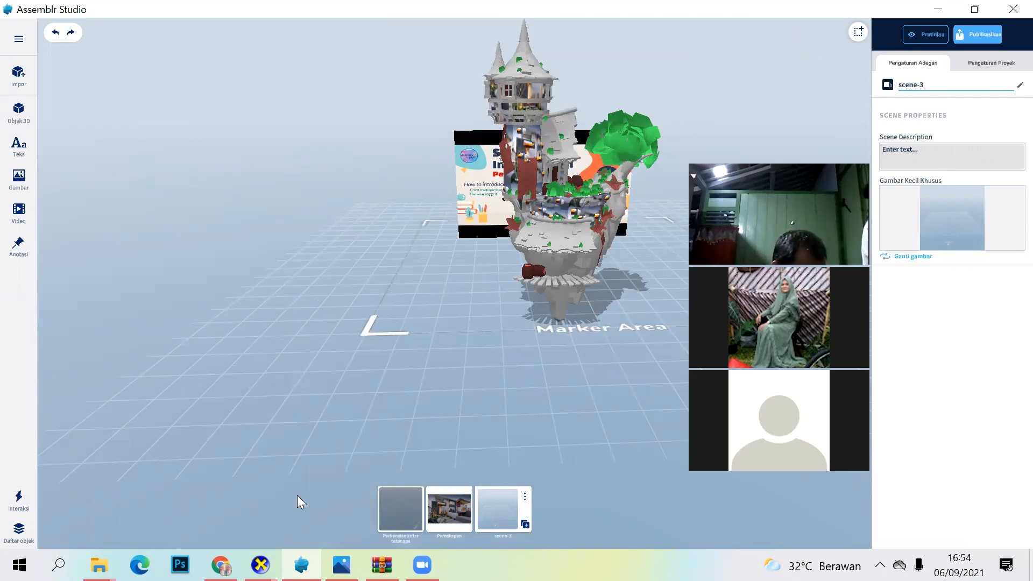
Step: Switch to Chrome, open the Mixamo website in place of the CGTrader results, and look over its homepage
left_click(220, 565)
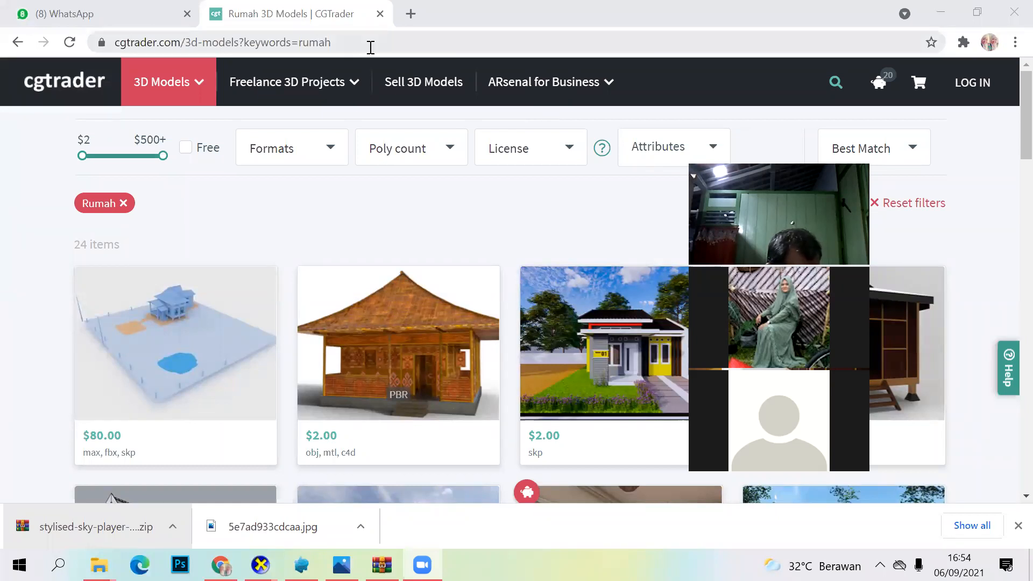
left_click(371, 48)
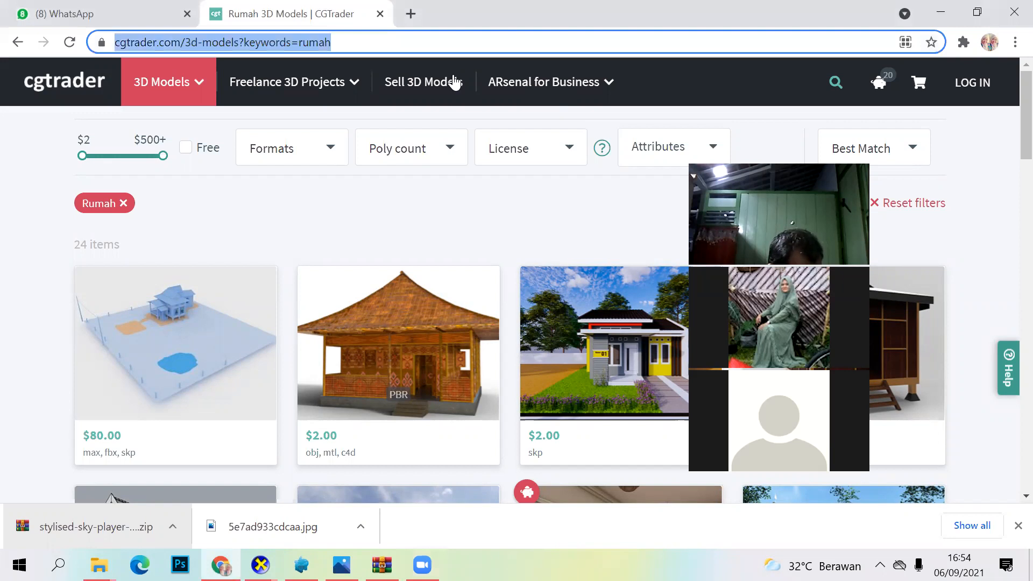
key("alt+Tab")
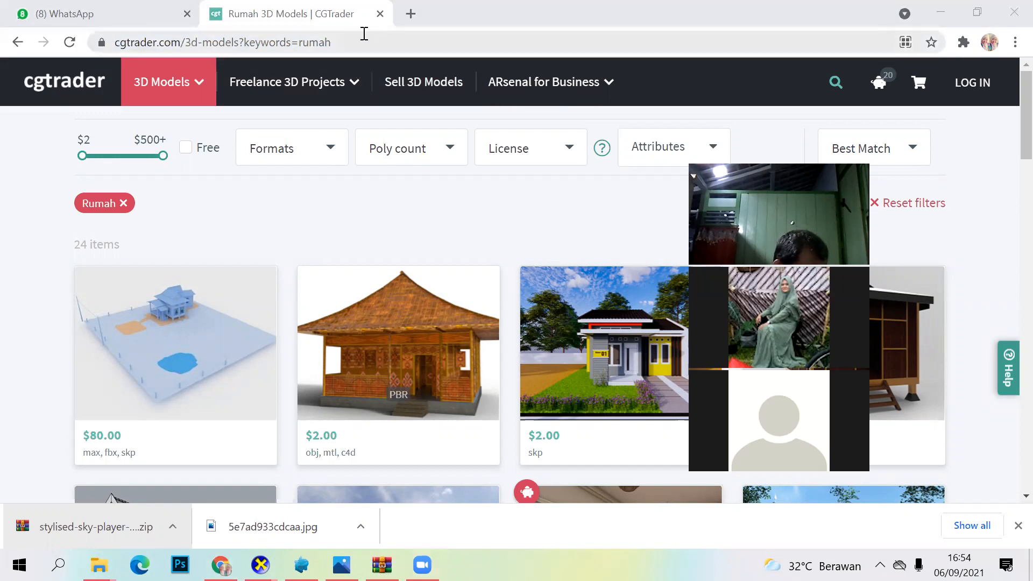
left_click_drag(380, 41, 66, 63)
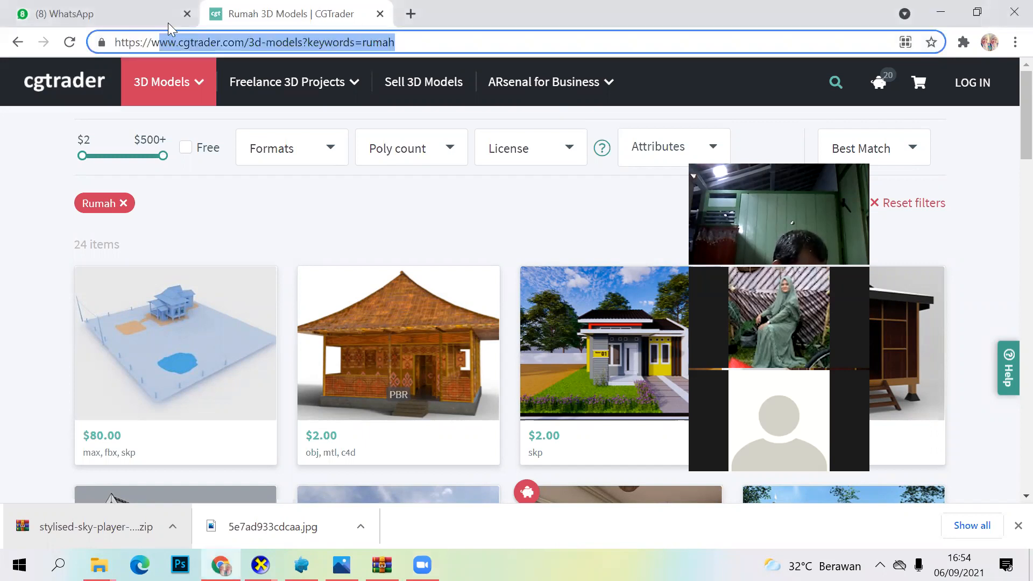
type("mixamo.com/#/")
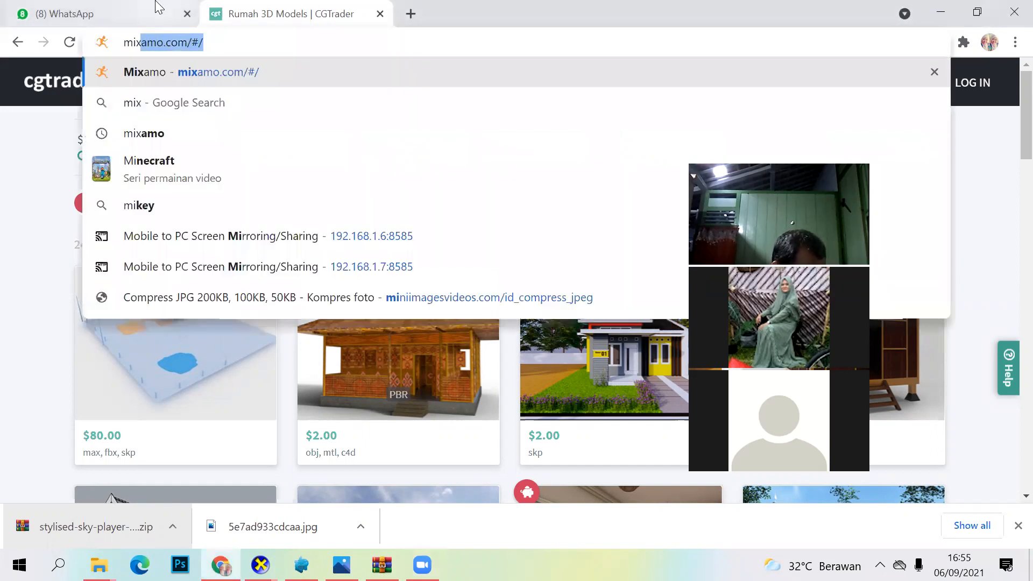
key("Return")
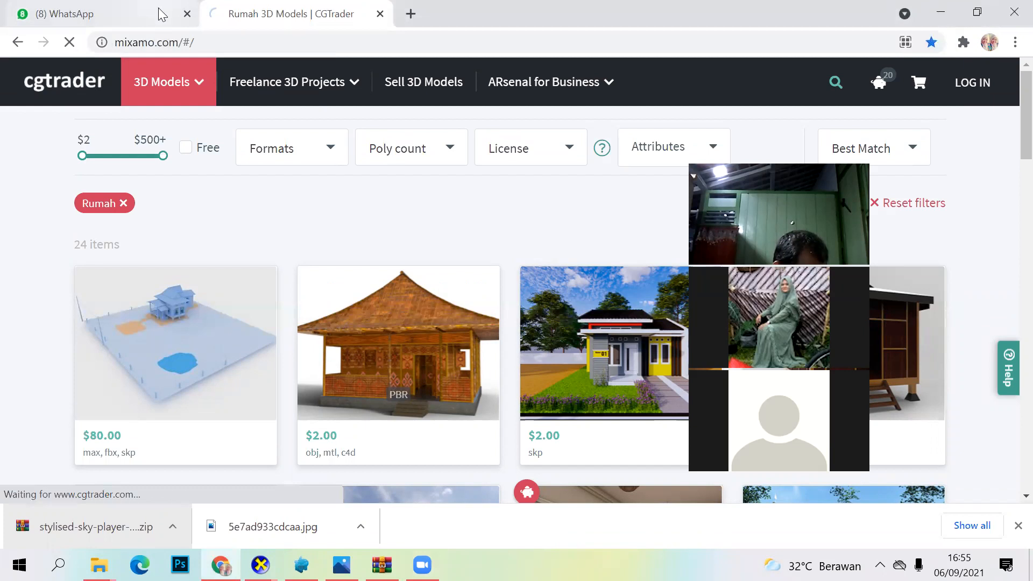
left_click(214, 47)
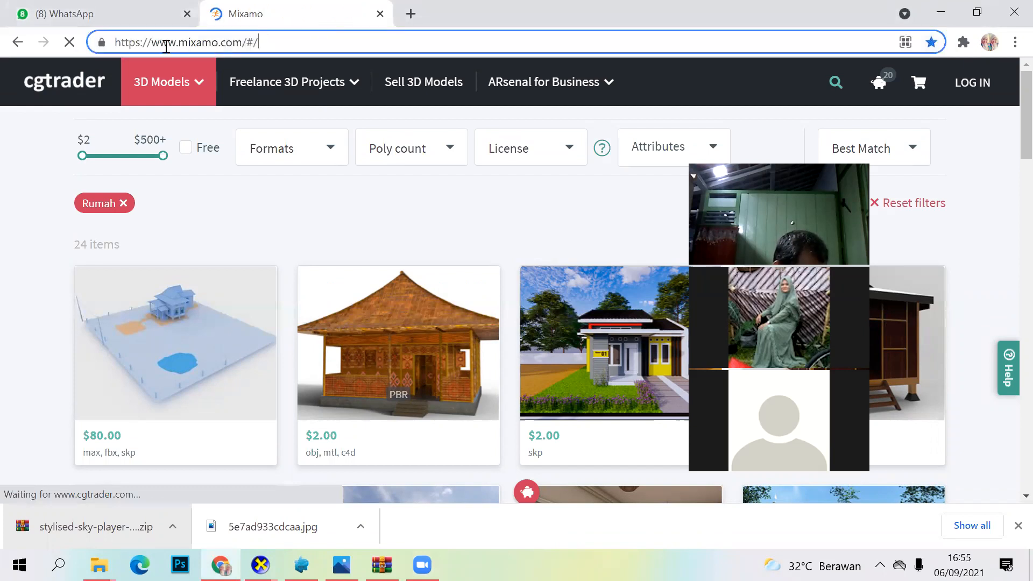
key("ctrl+a")
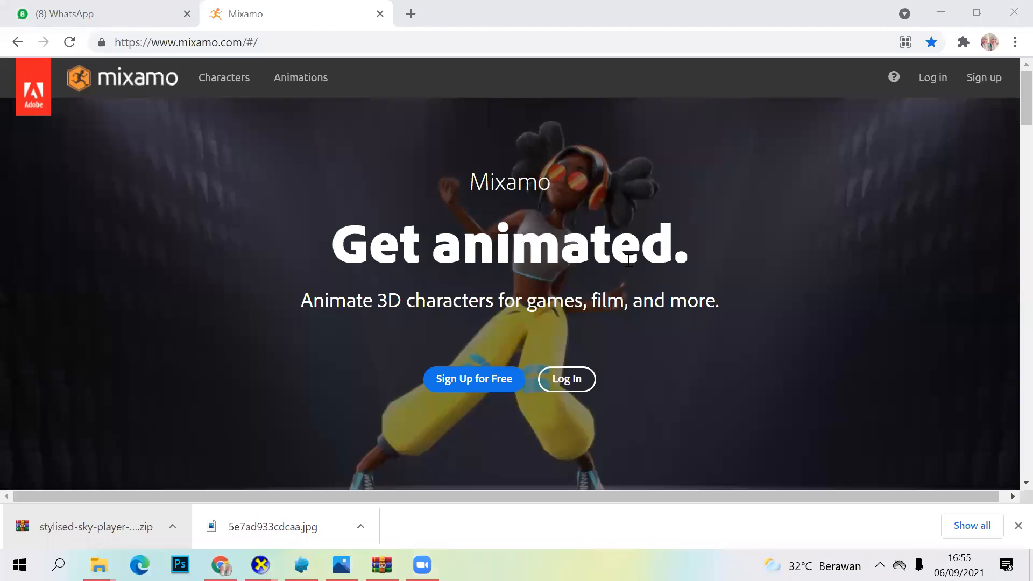
scroll(627, 259, "down", 3)
scroll(627, 258, "up", 3)
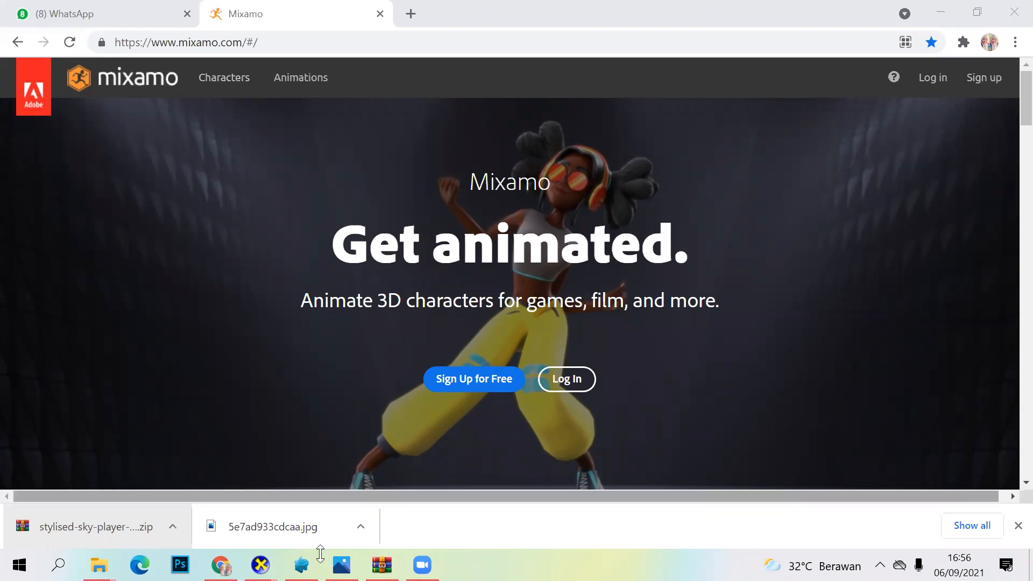
Step: Switch back to Assemblr Studio, open the Perkenalan antar tetangga scene, and preview the project
left_click(301, 565)
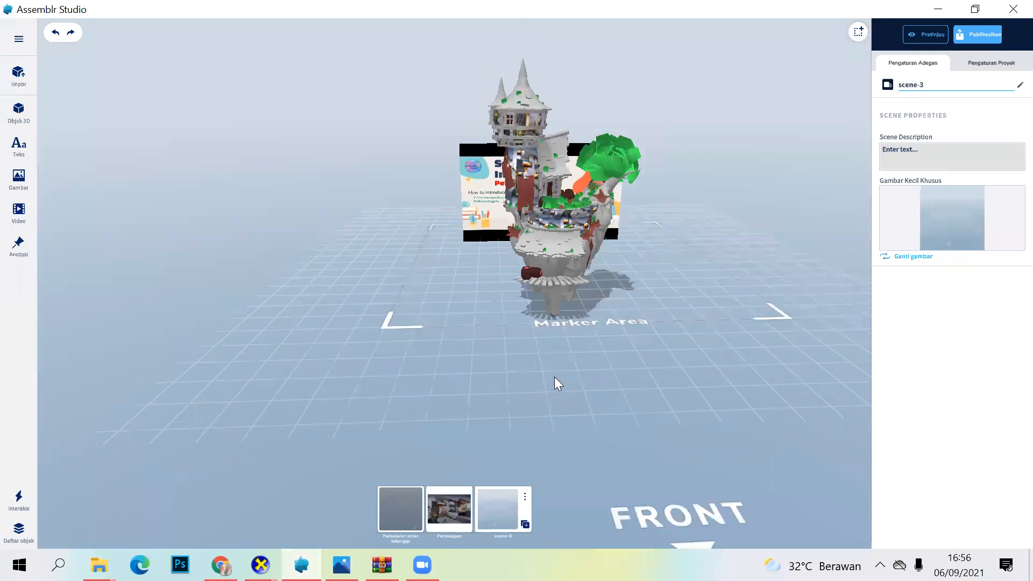
left_click(400, 513)
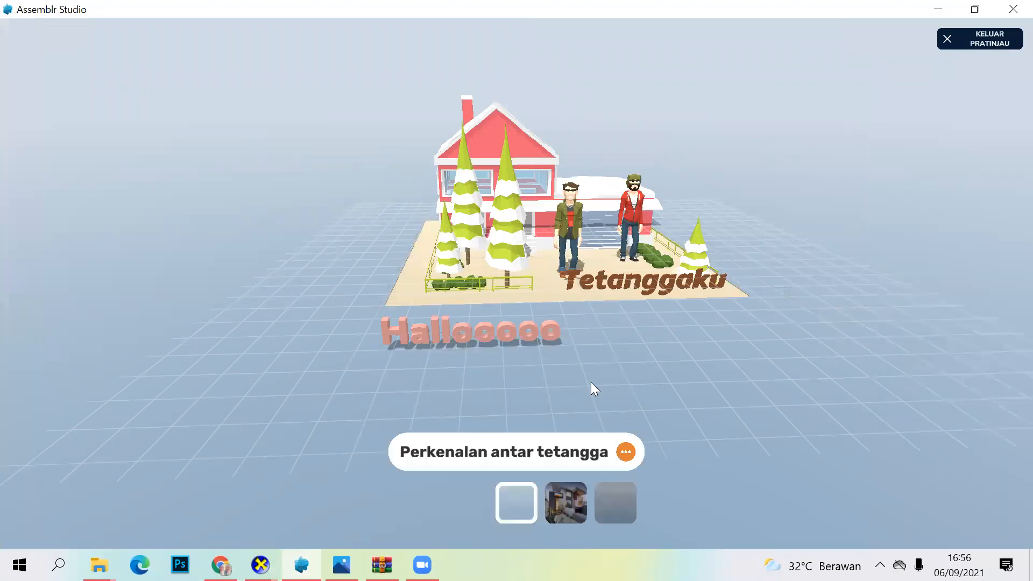
Step: Go through the previewed scenes to scene-3, exit the preview, and view the castle model from a different angle
left_click(576, 511)
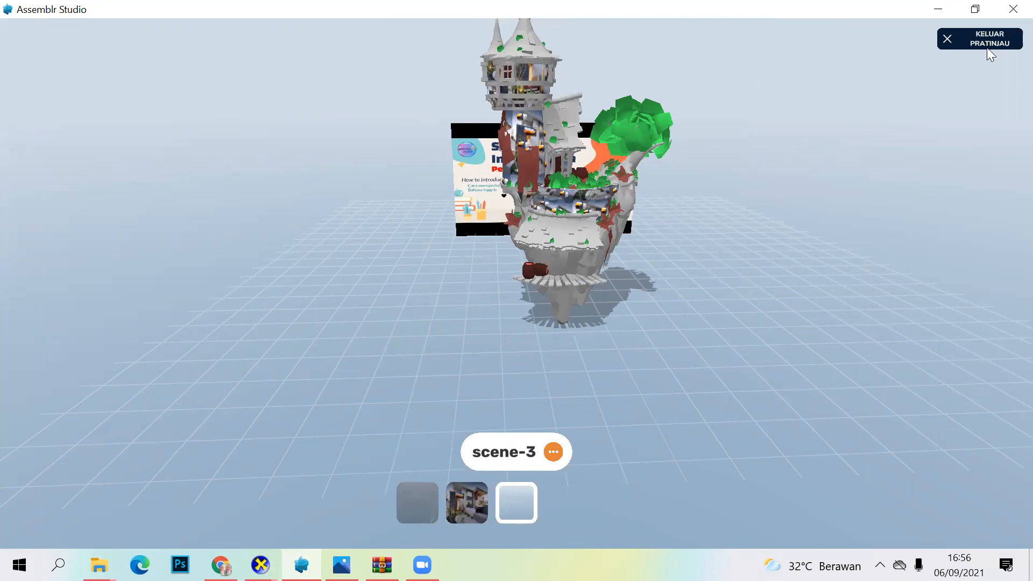
left_click(964, 42)
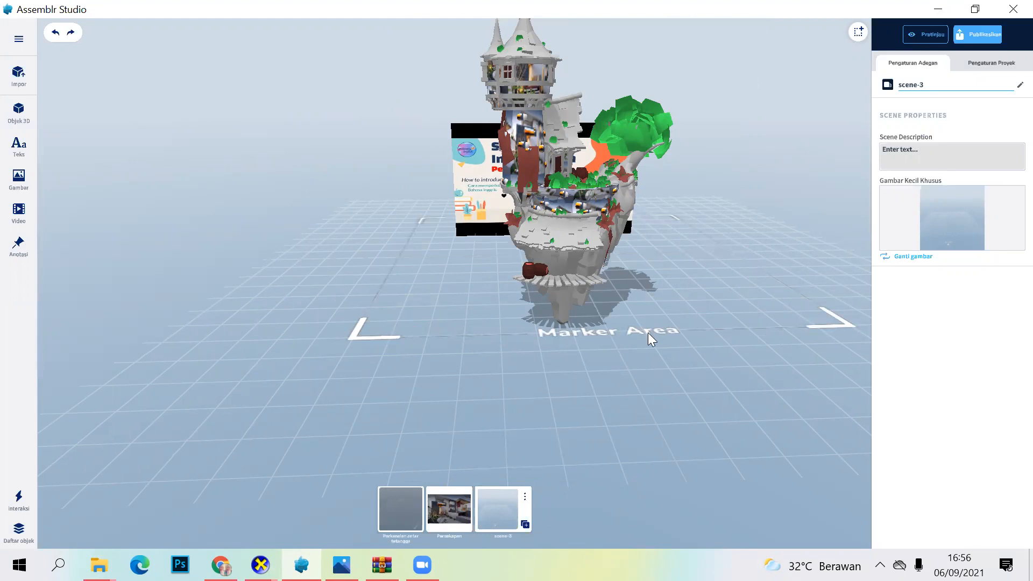
left_click_drag(649, 324, 434, 197)
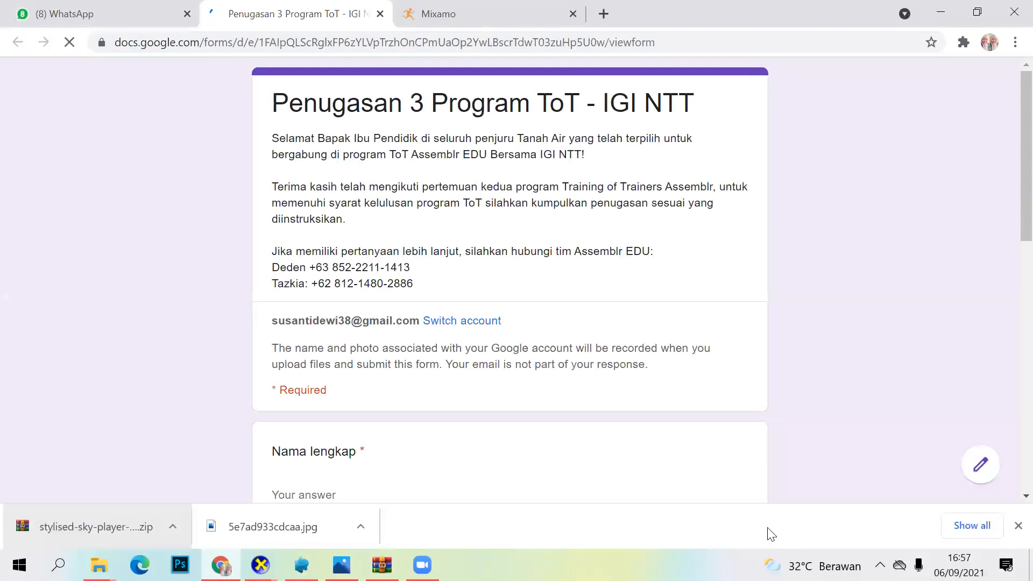
Step: In Chrome, review the Penugasan 3 Program ToT - IGI NTT form down to its end and highlight "3D import" in the marker criteria
scroll(509, 308, "down", 5)
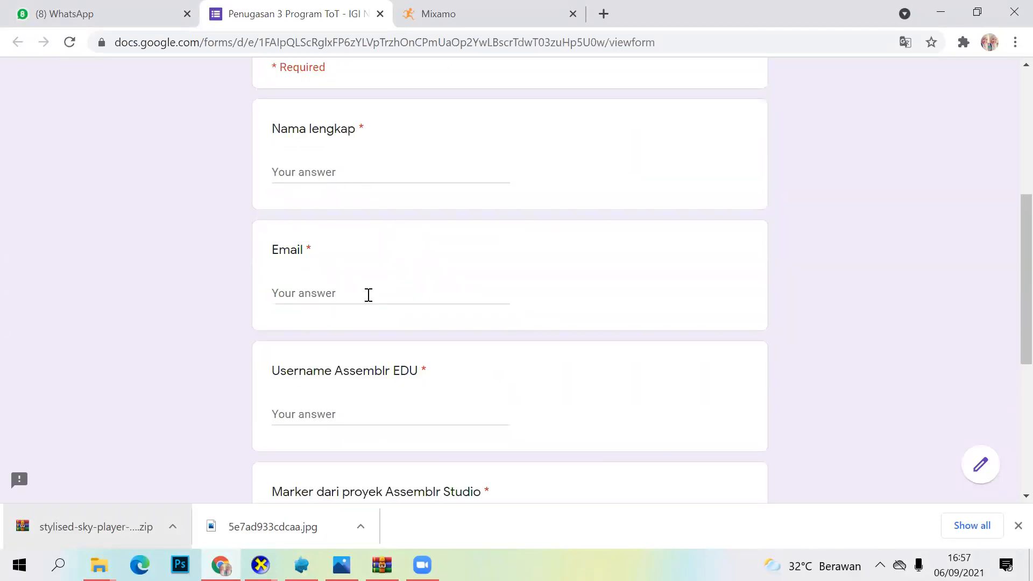
scroll(309, 309, "down", 3)
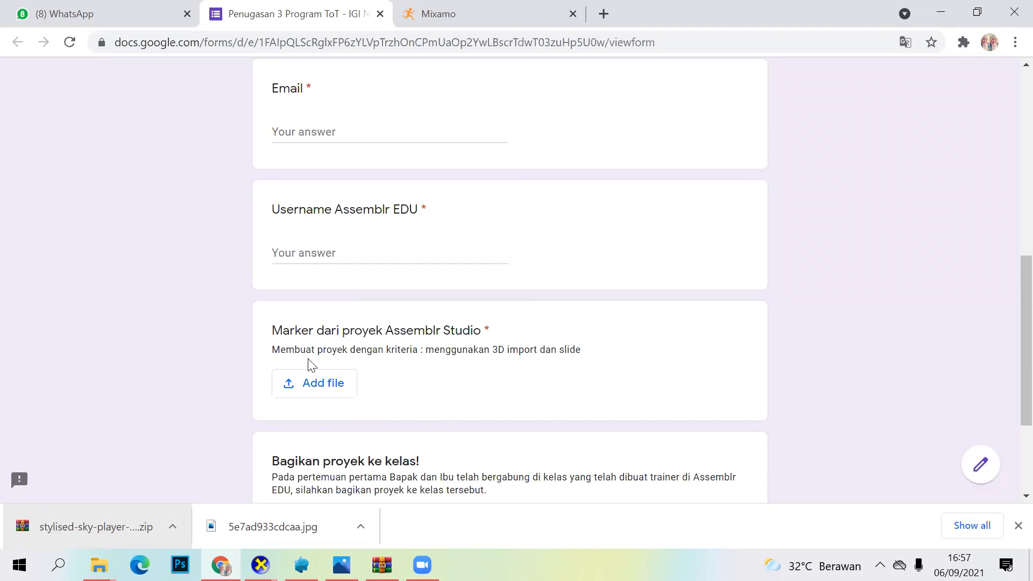
scroll(360, 330, "down", 1)
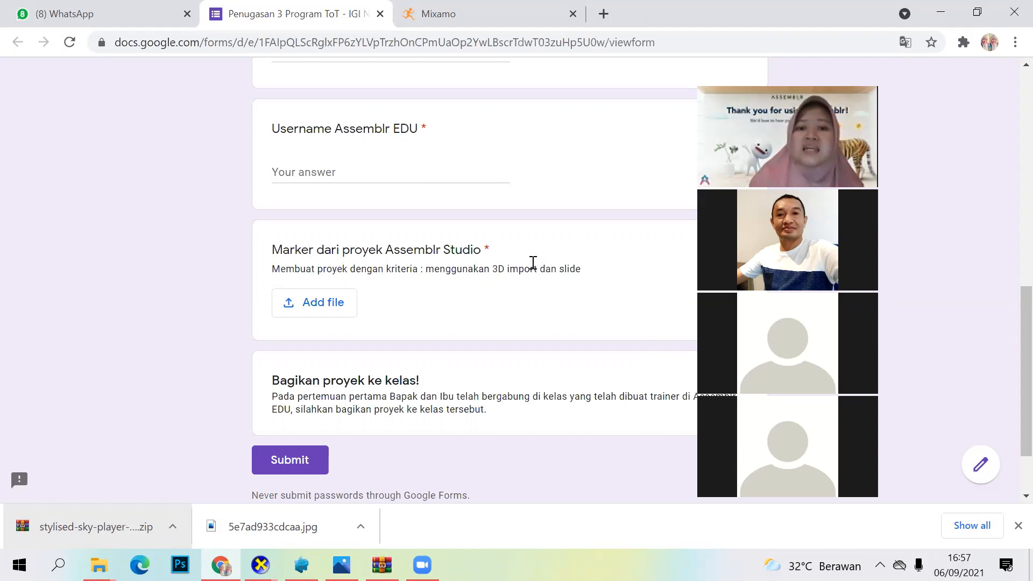
left_click_drag(538, 267, 492, 269)
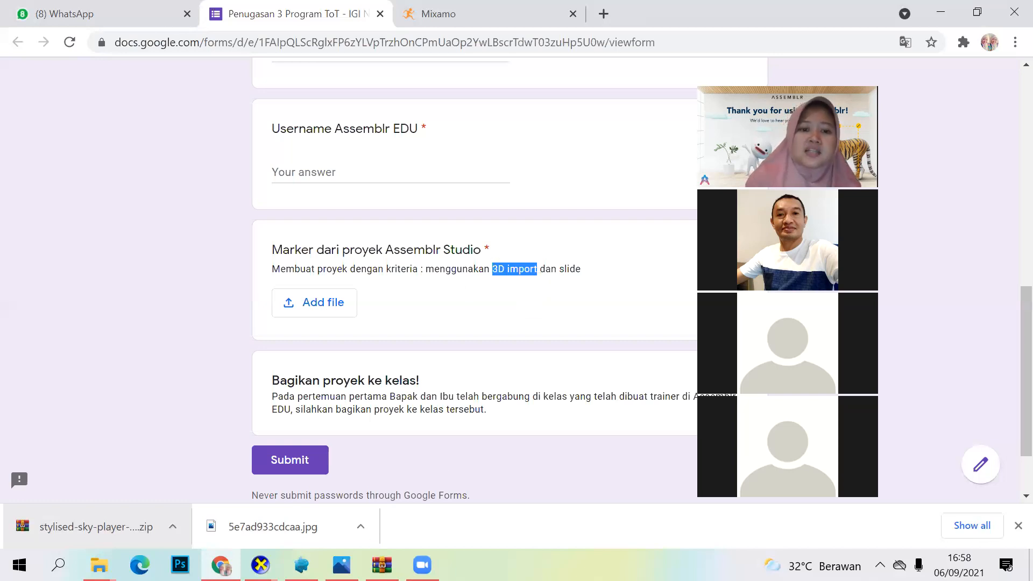
Step: Switch to Assemblr Studio, select the imported castle model in scene-3 to point it out, and return to the assignment form in Chrome
key("alt+Tab")
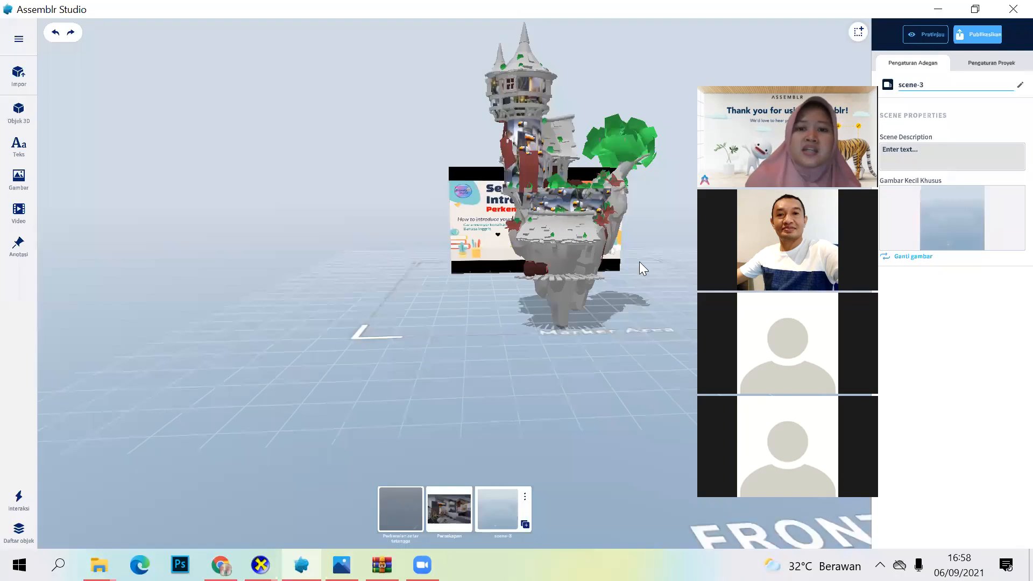
left_click(569, 221)
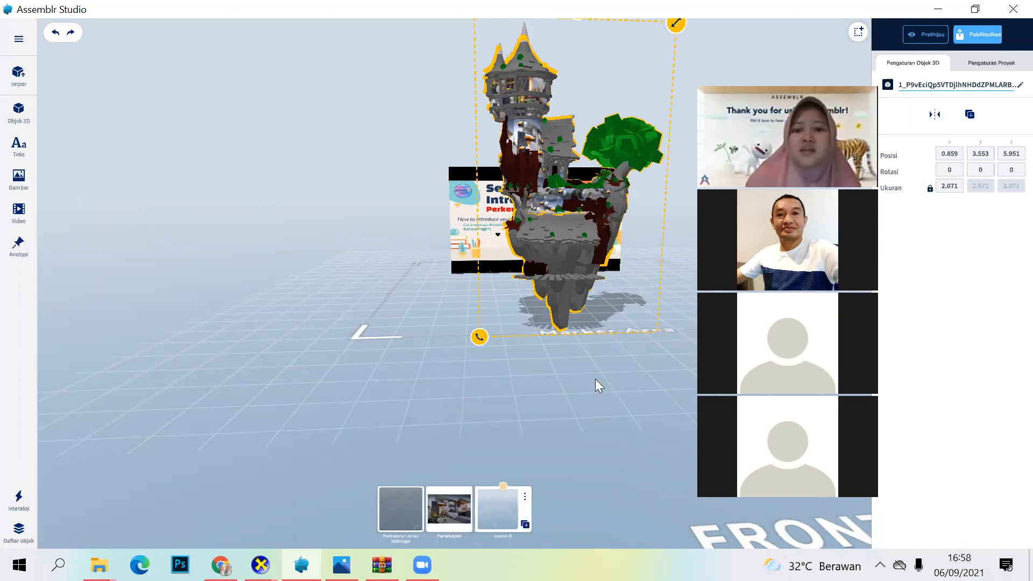
left_click(569, 268)
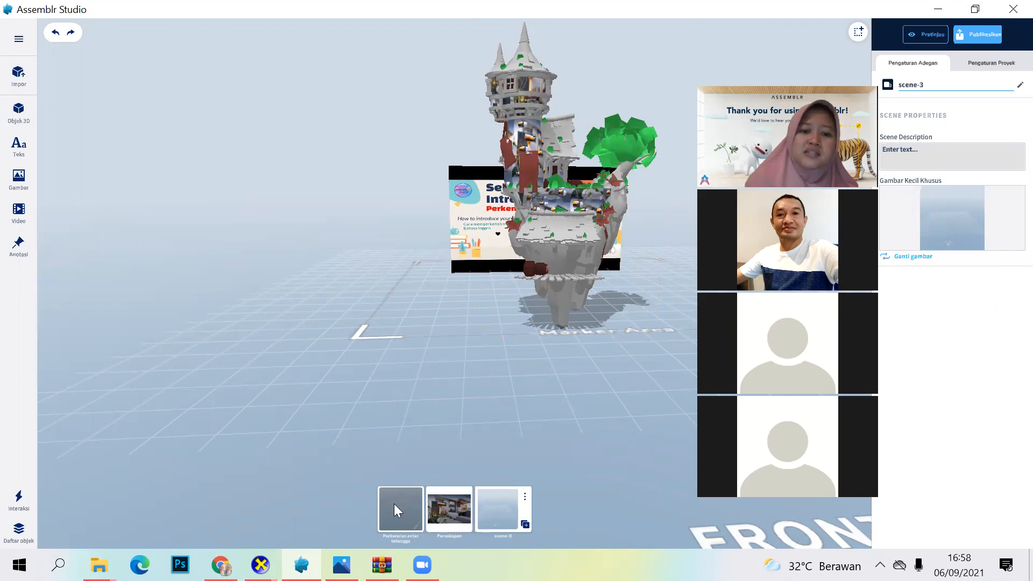
left_click(467, 503)
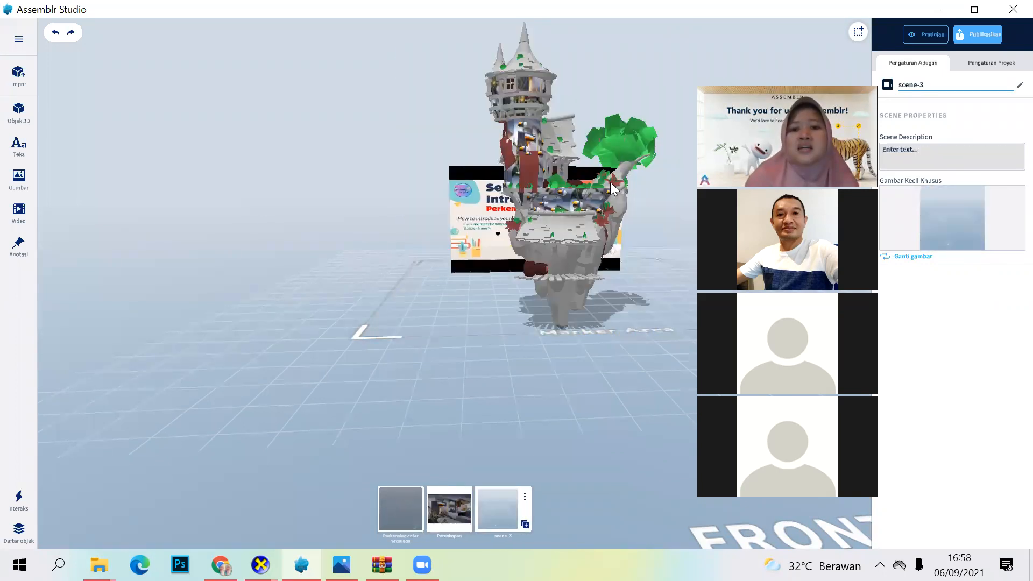
left_click(562, 214)
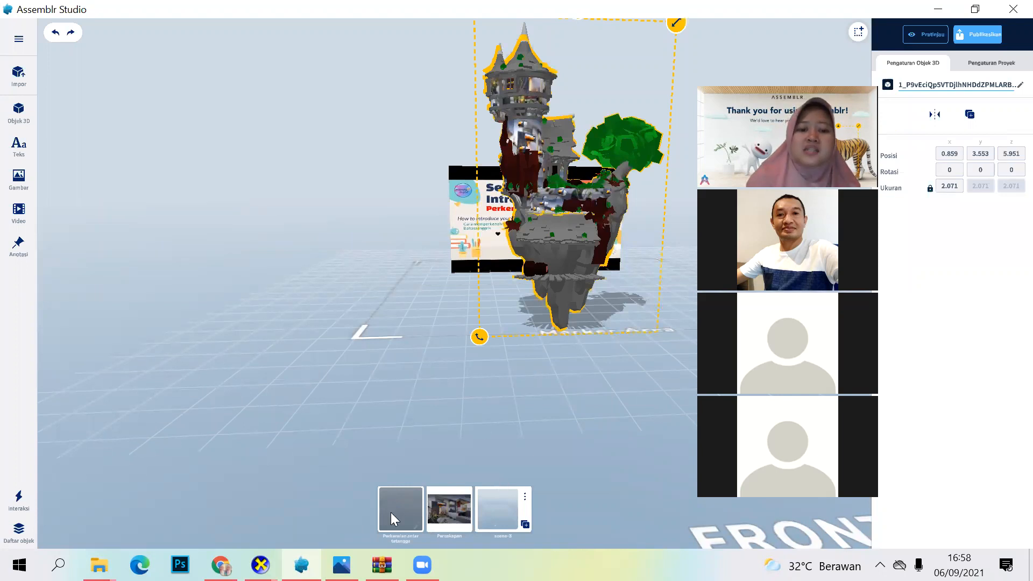
left_click(221, 564)
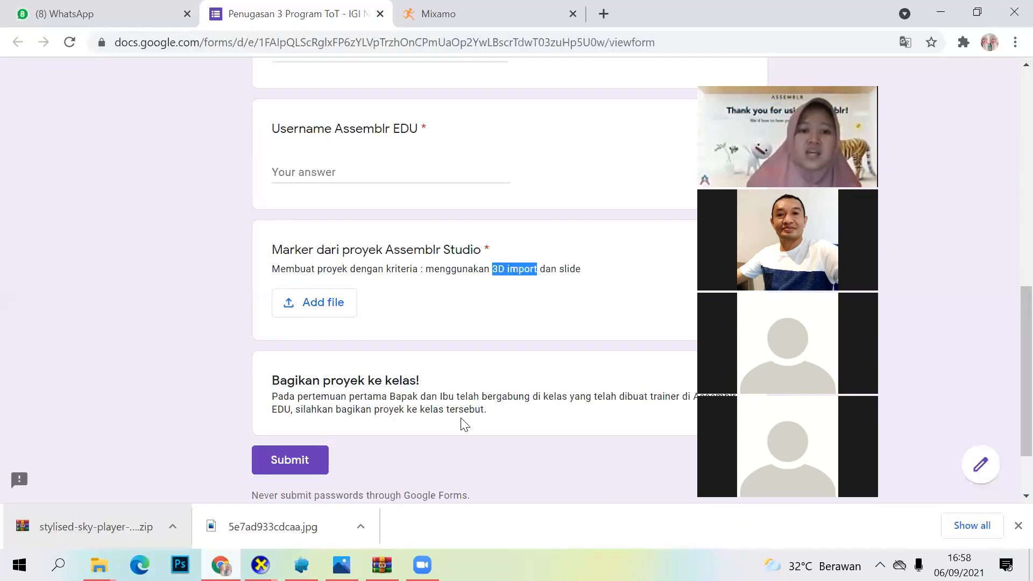